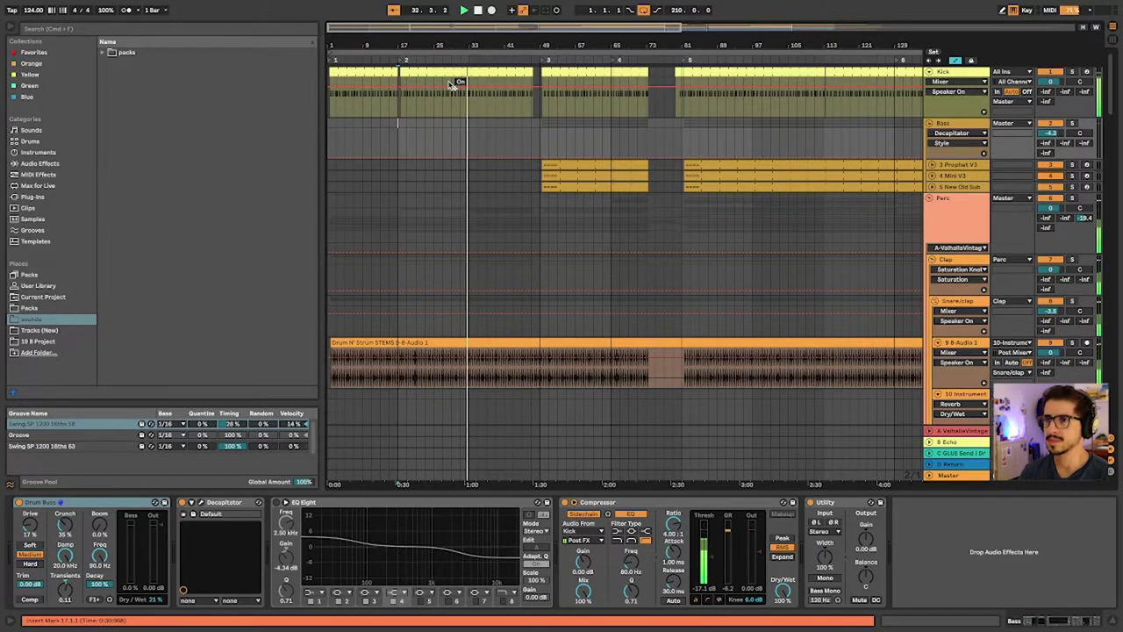
Audition the arrangement by jumping playback forward through its sections from locator 3 to locator 7, and stop playback
click(545, 61)
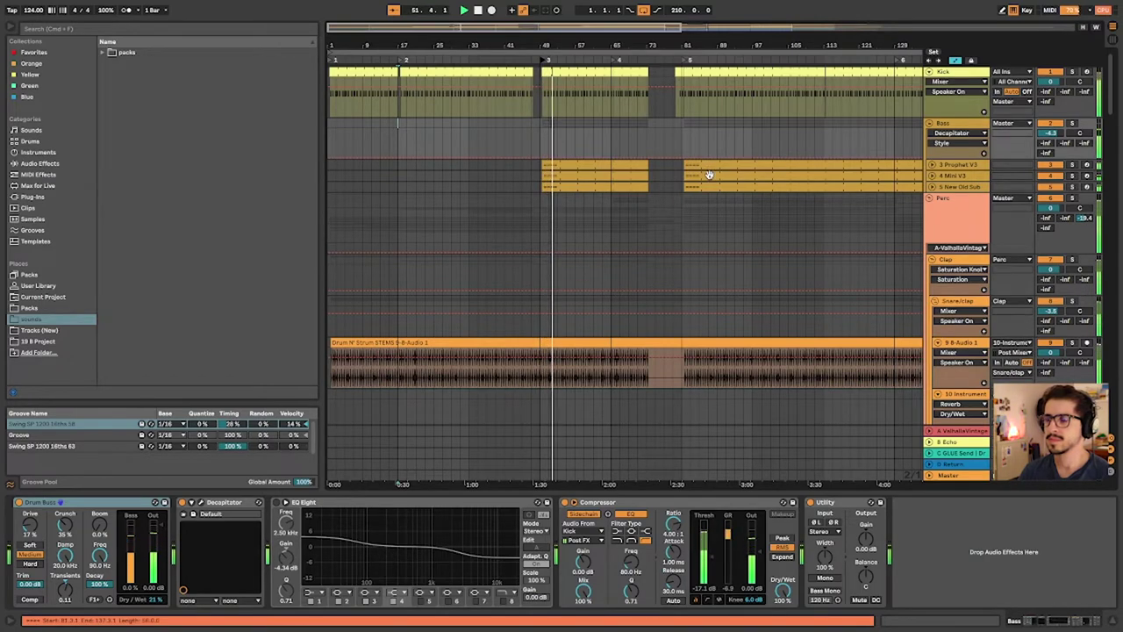
scroll(709, 175, right, 5)
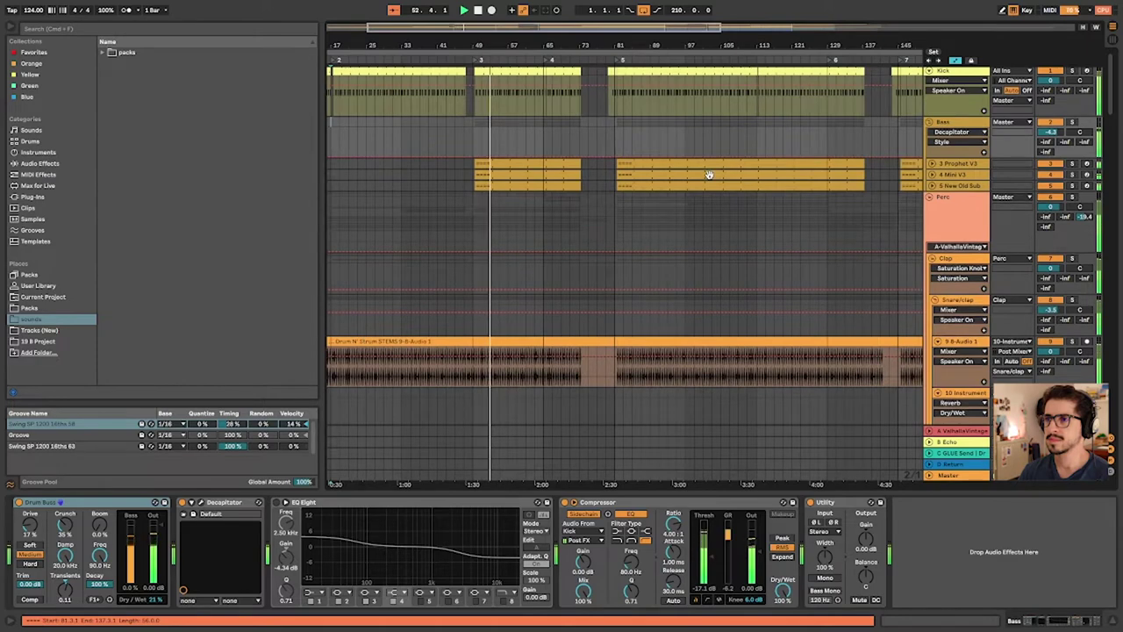
scroll(667, 188, down, 3)
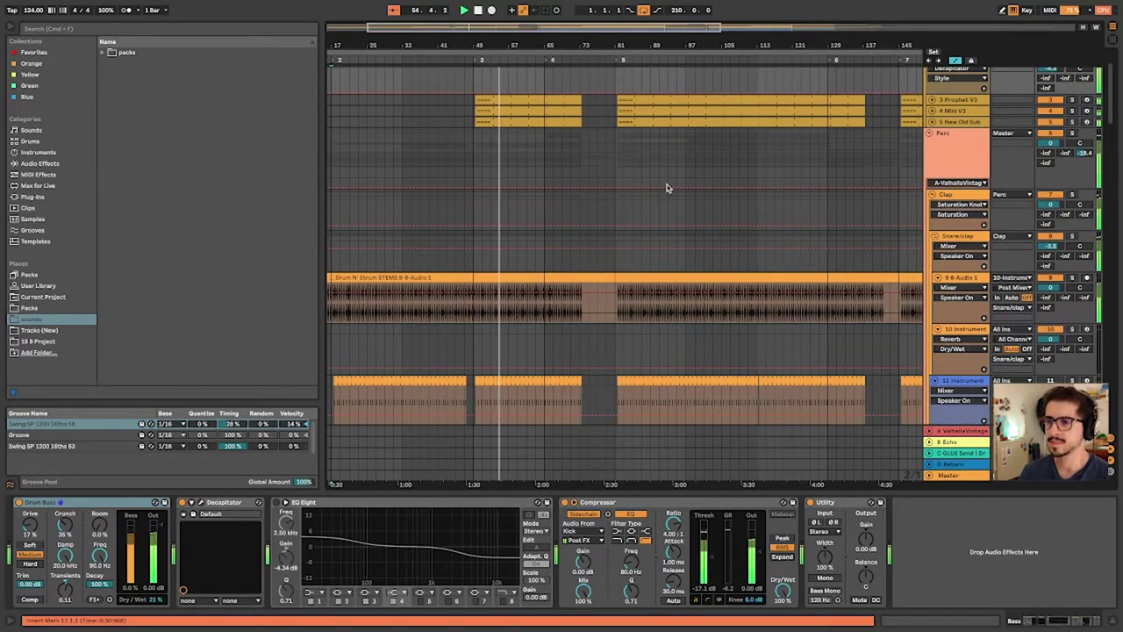
scroll(655, 181, up, 3)
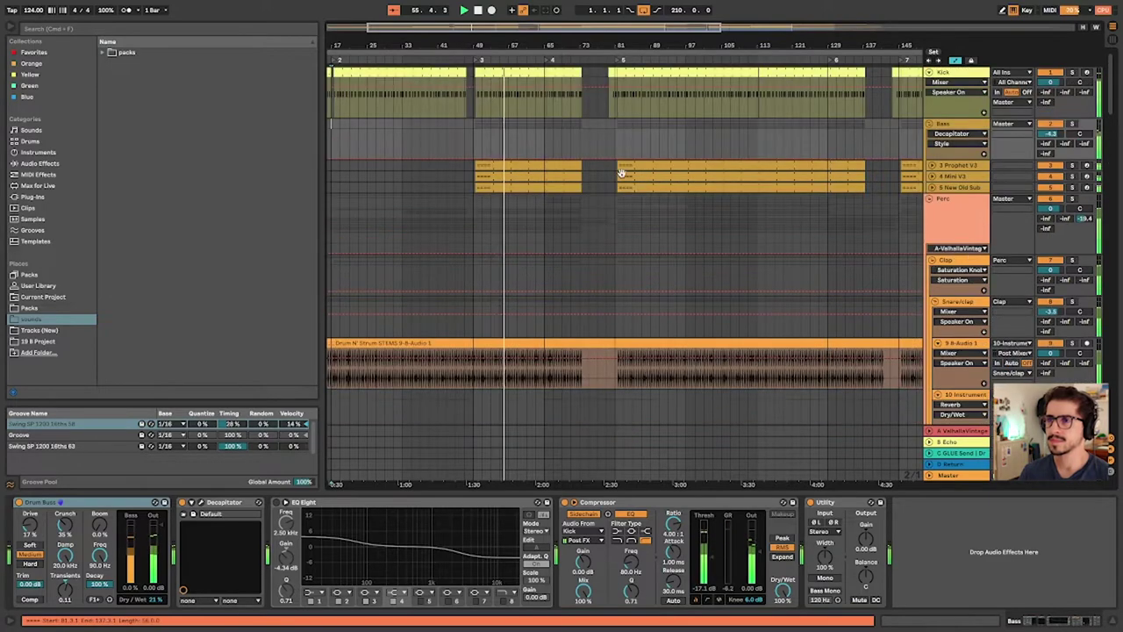
click(634, 54)
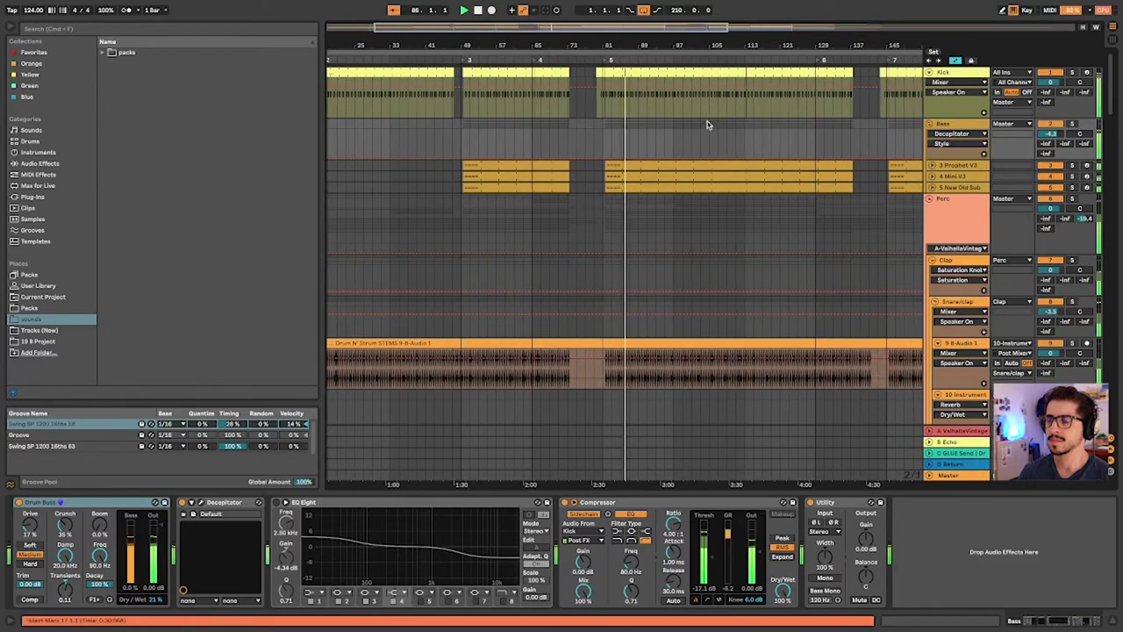
scroll(763, 132, right, 2)
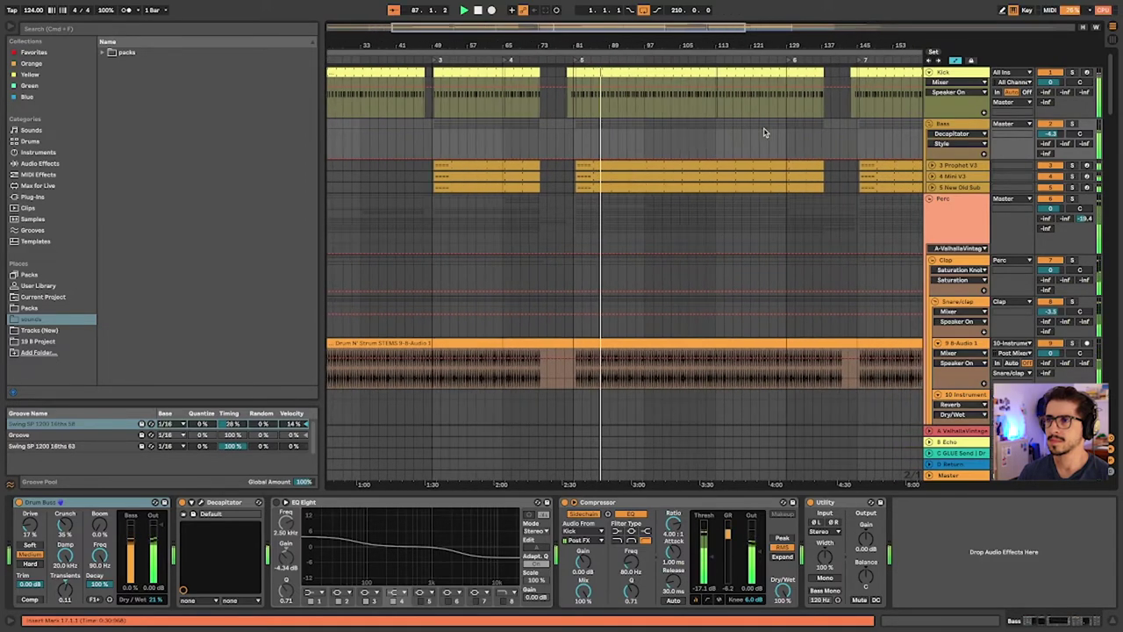
scroll(764, 131, right, 2)
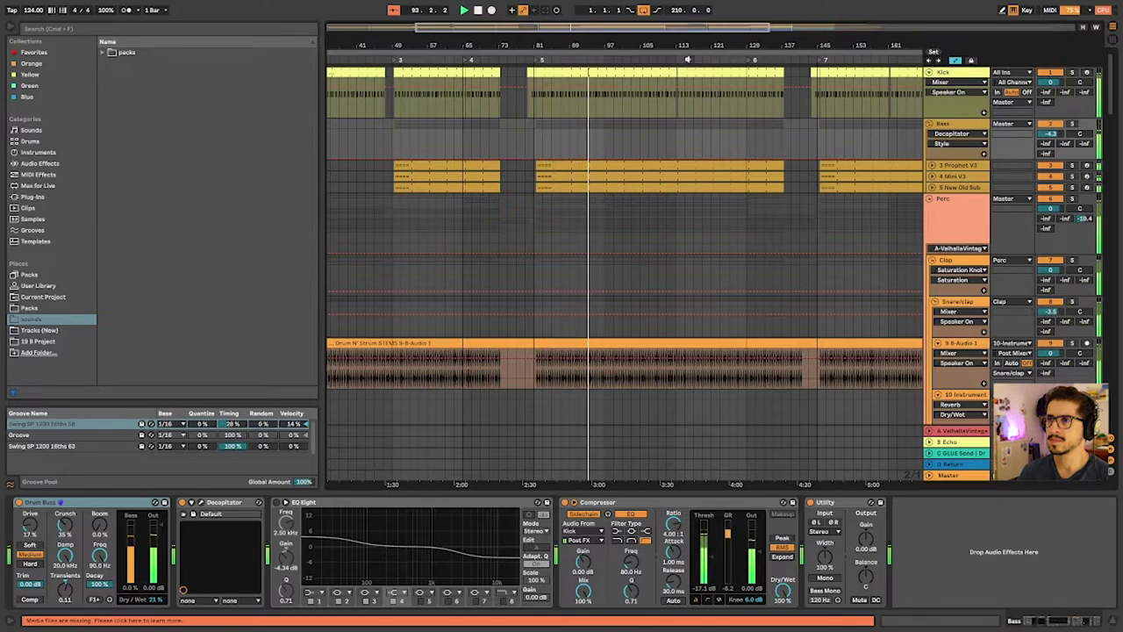
click(757, 61)
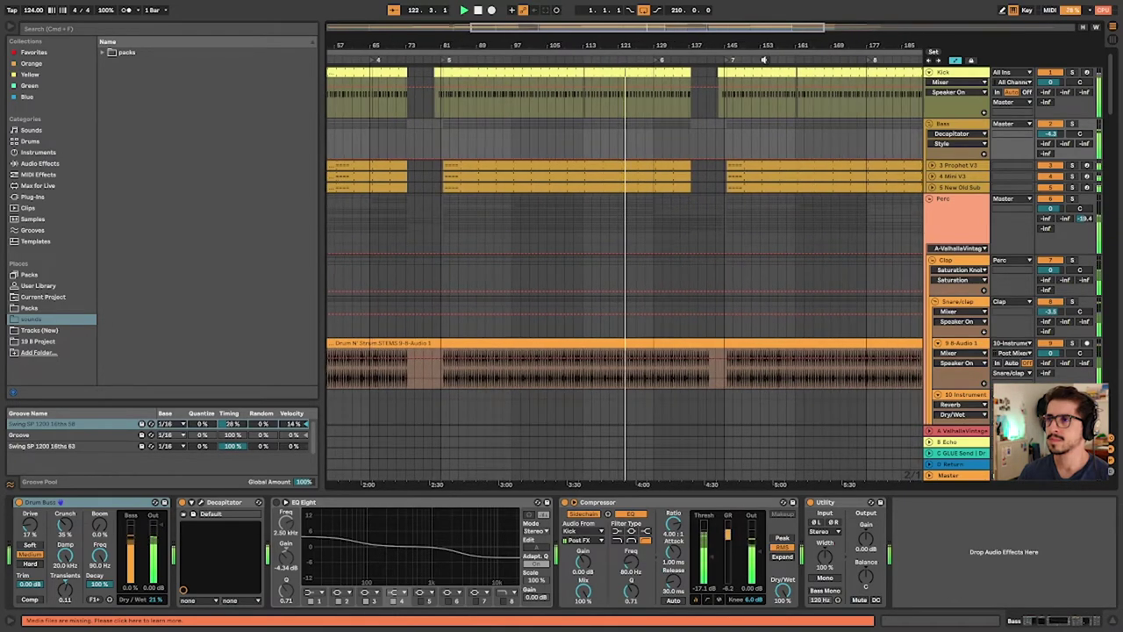
click(770, 60)
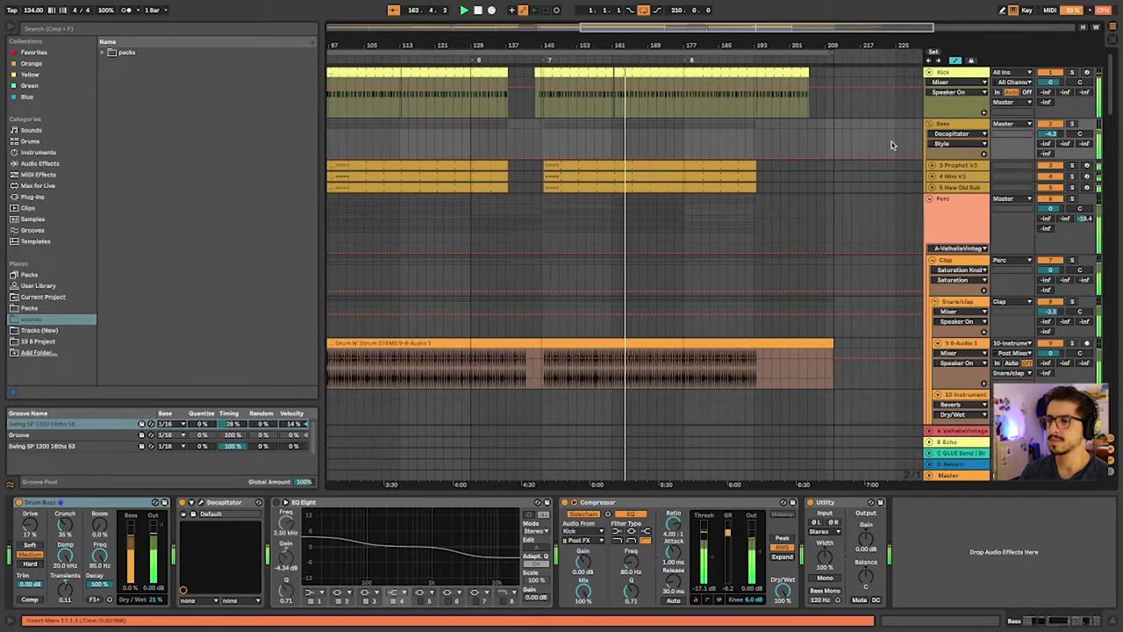
click(830, 127)
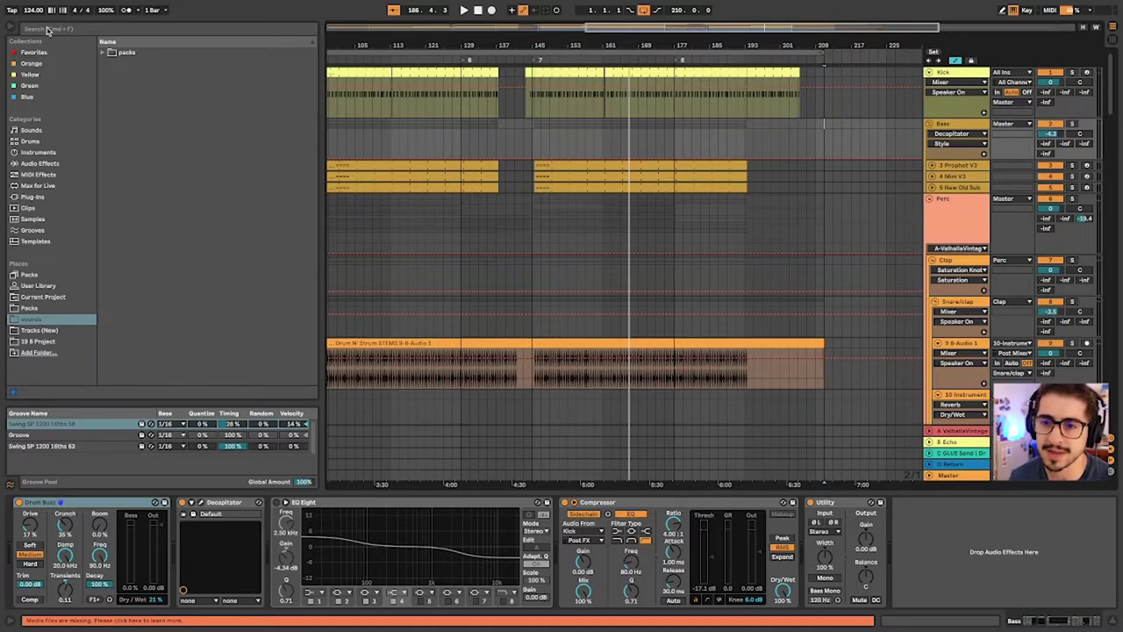
Select the Kick track and examine the sample waveform of the second BD 909 chain in its Instrument Rack
click(24, 425)
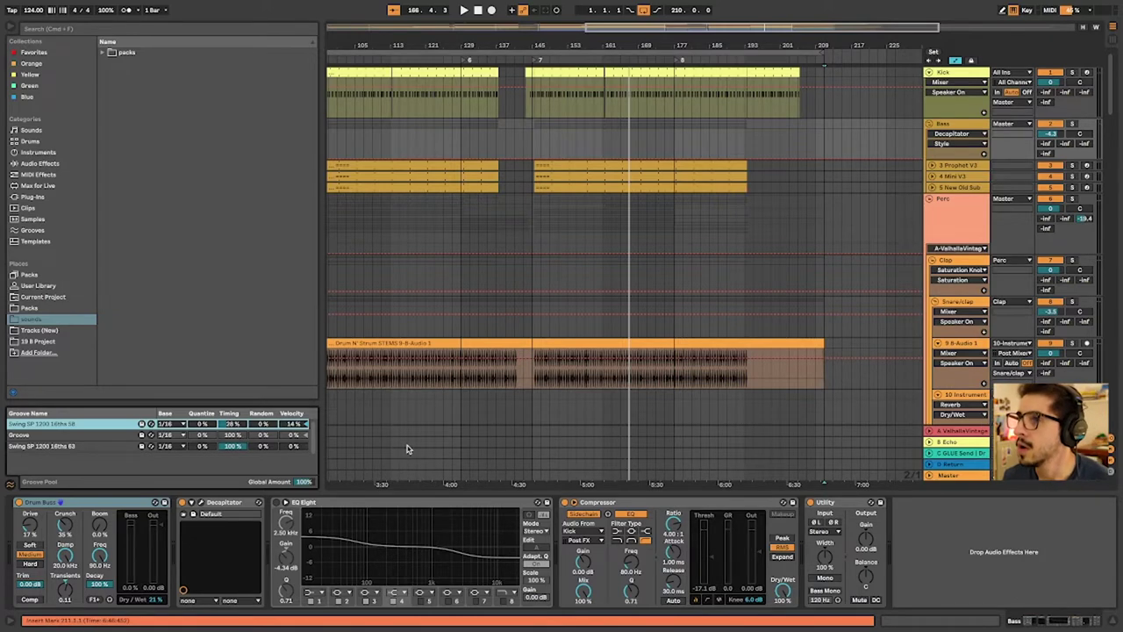
scroll(518, 311, left, 10)
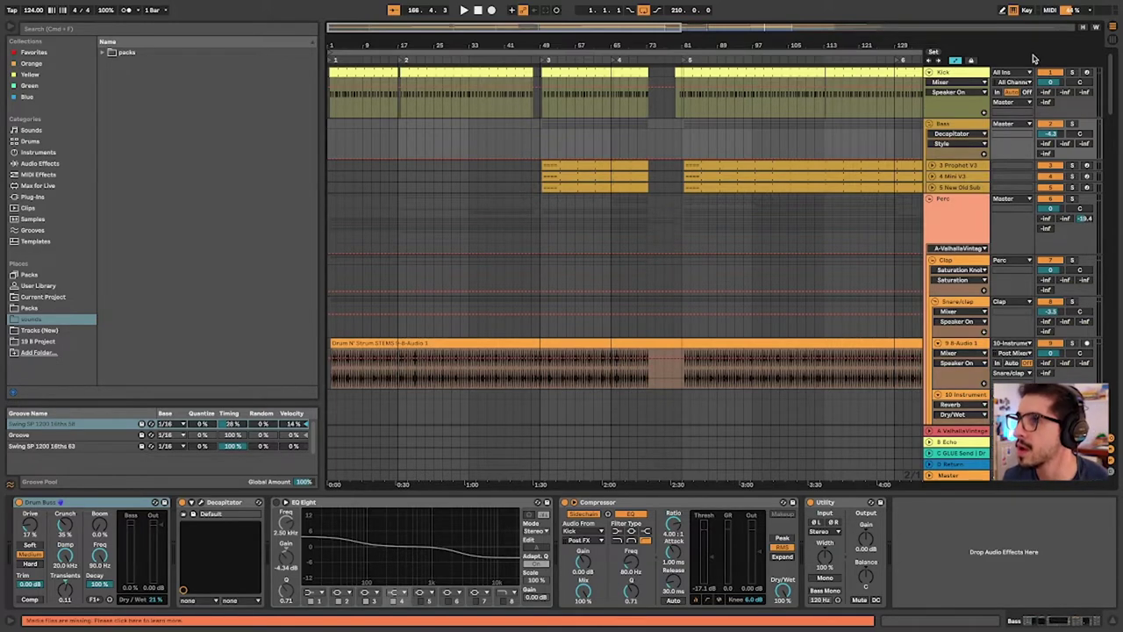
click(966, 77)
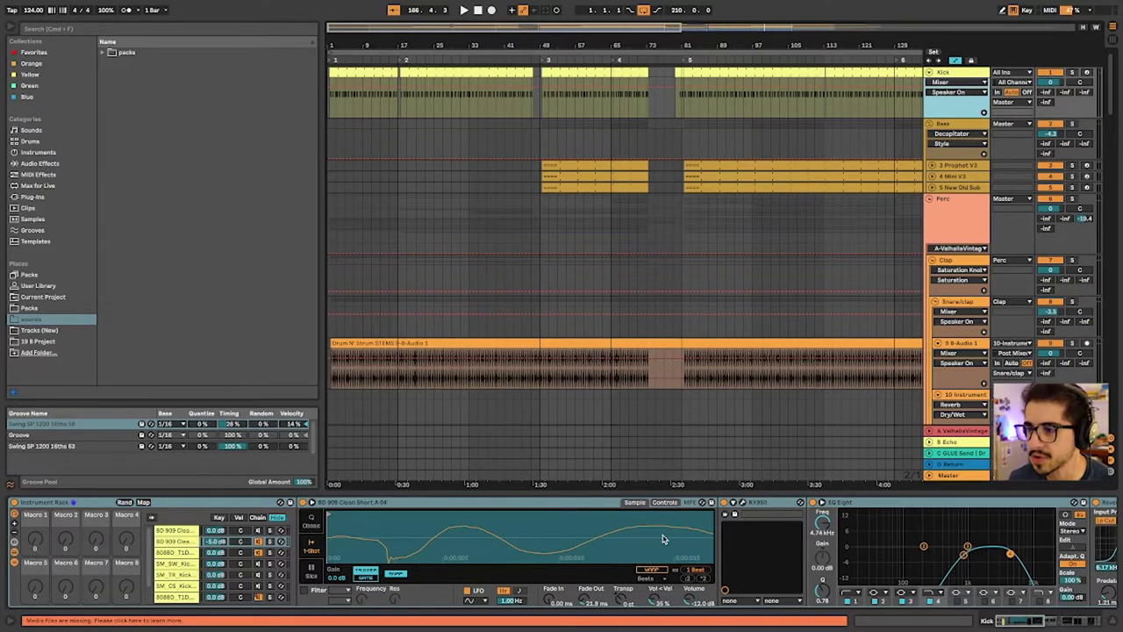
scroll(667, 539, up, 5)
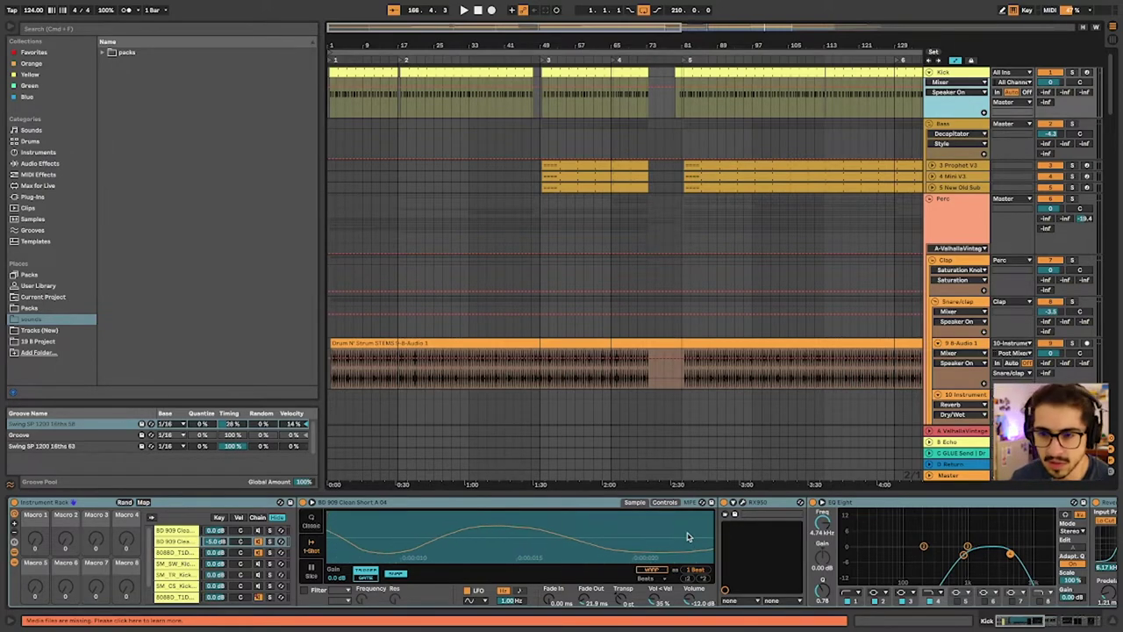
scroll(688, 537, up, 1)
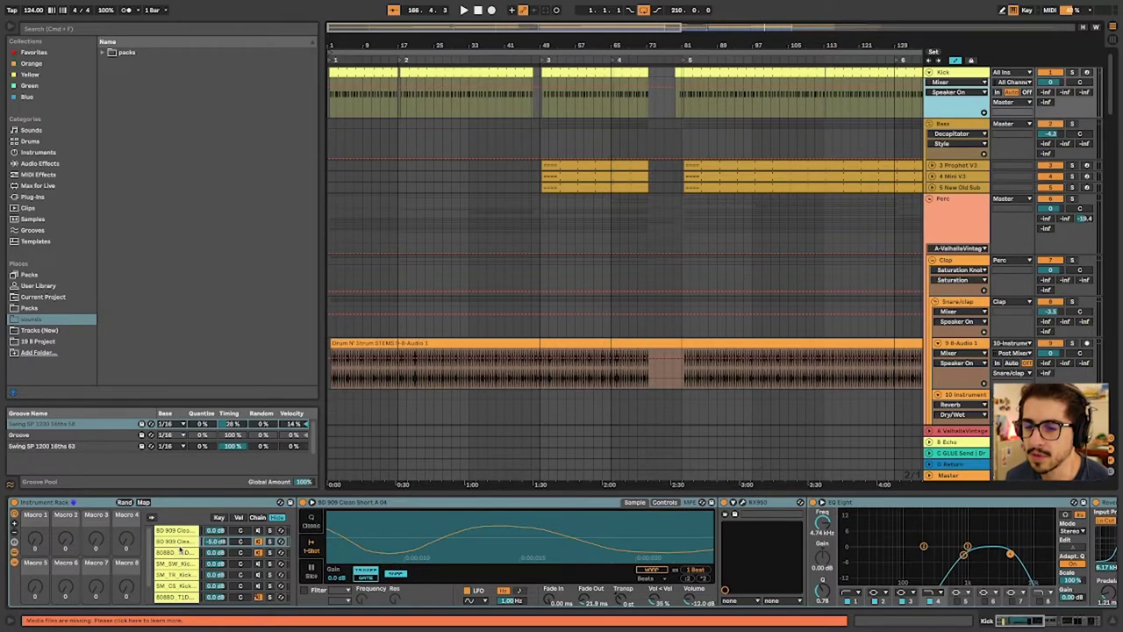
click(175, 541)
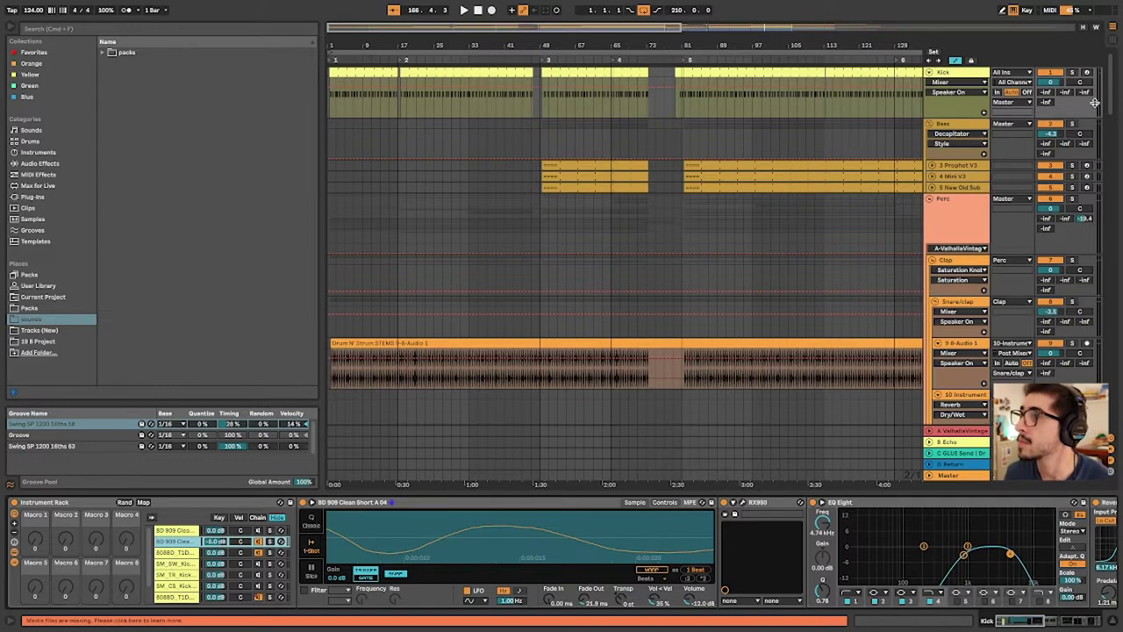
Arm and solo the Kick track, solo its second BD 909 chain, and show more of the chain's sample waveform
click(1087, 72)
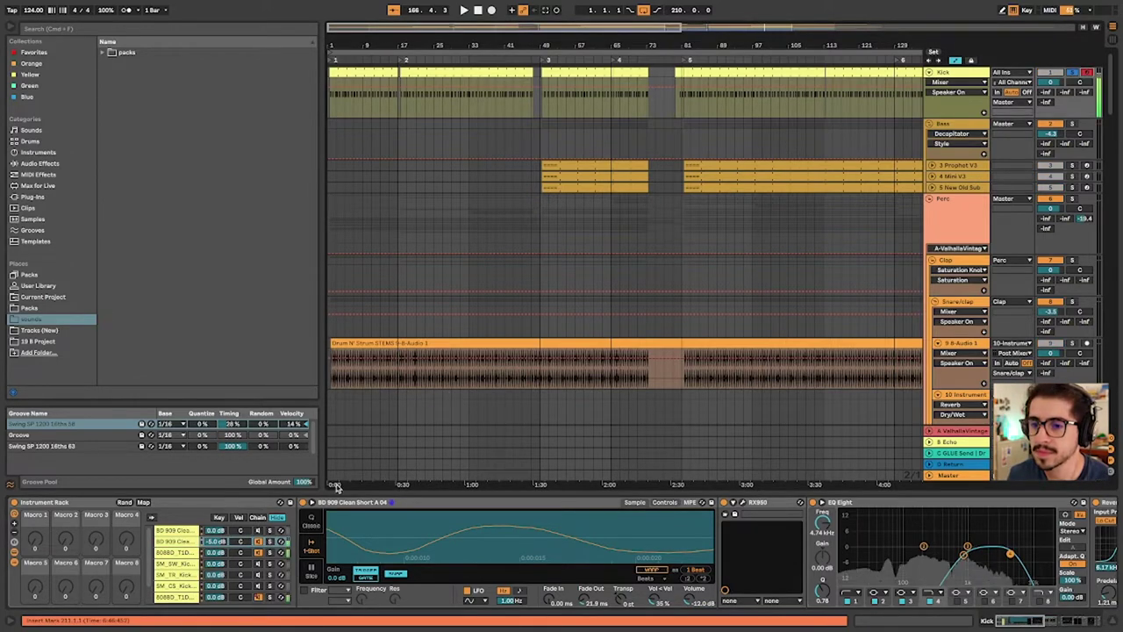
click(270, 541)
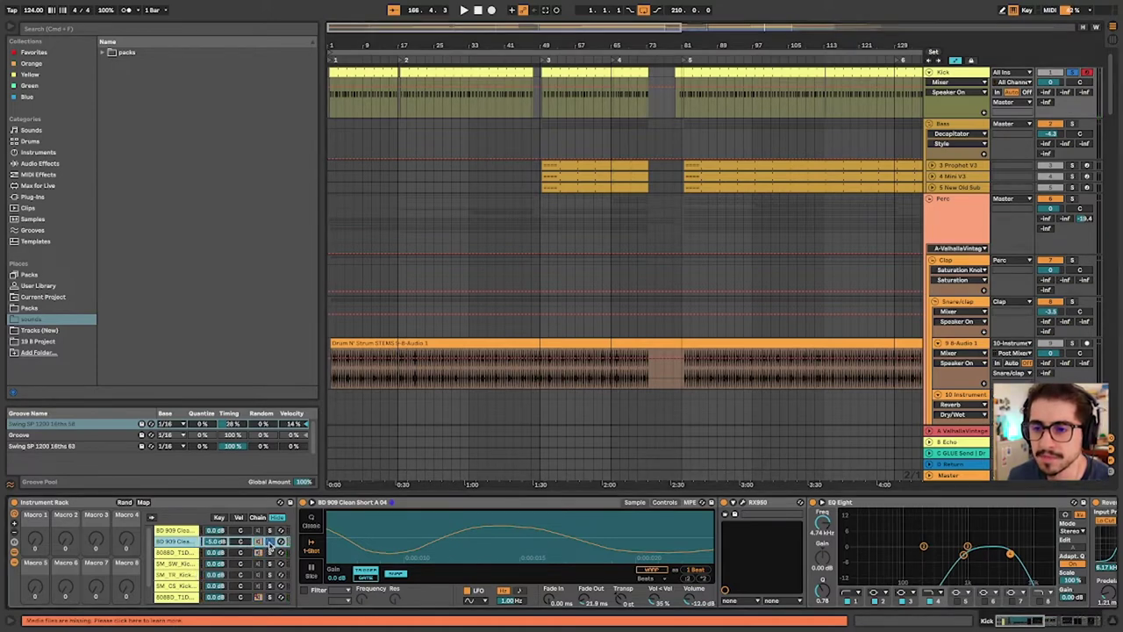
drag(509, 515, 511, 502)
Review the devices following the second BD 909 kick sample, including the RX950 plug-in's own window, and close that window
scroll(859, 542, right, 3)
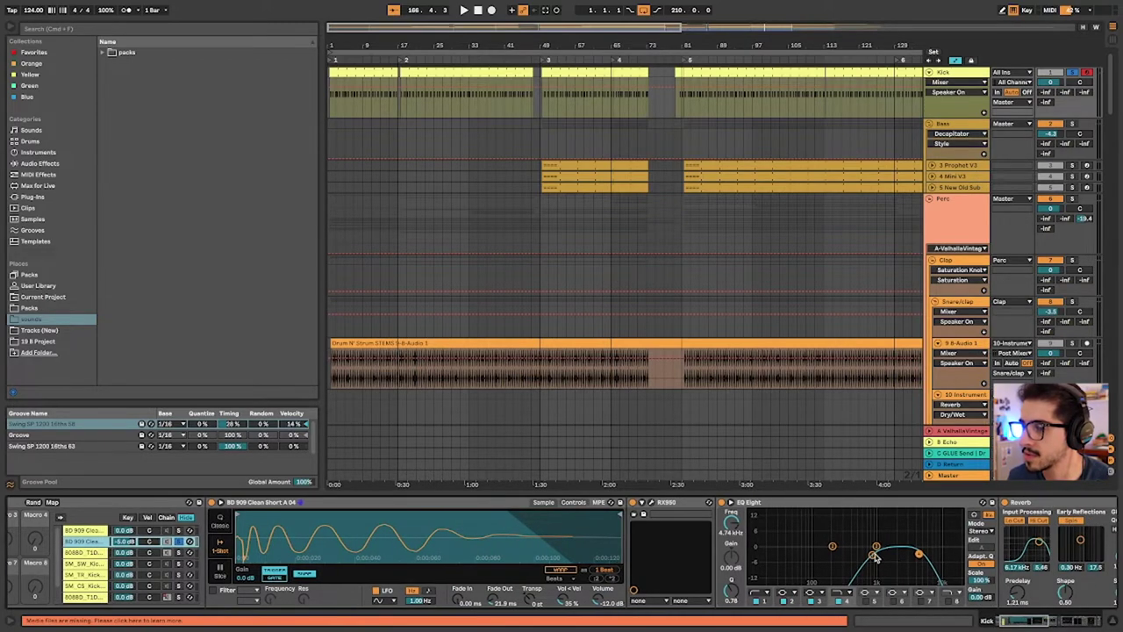
scroll(887, 559, right, 6)
scroll(875, 558, left, 7)
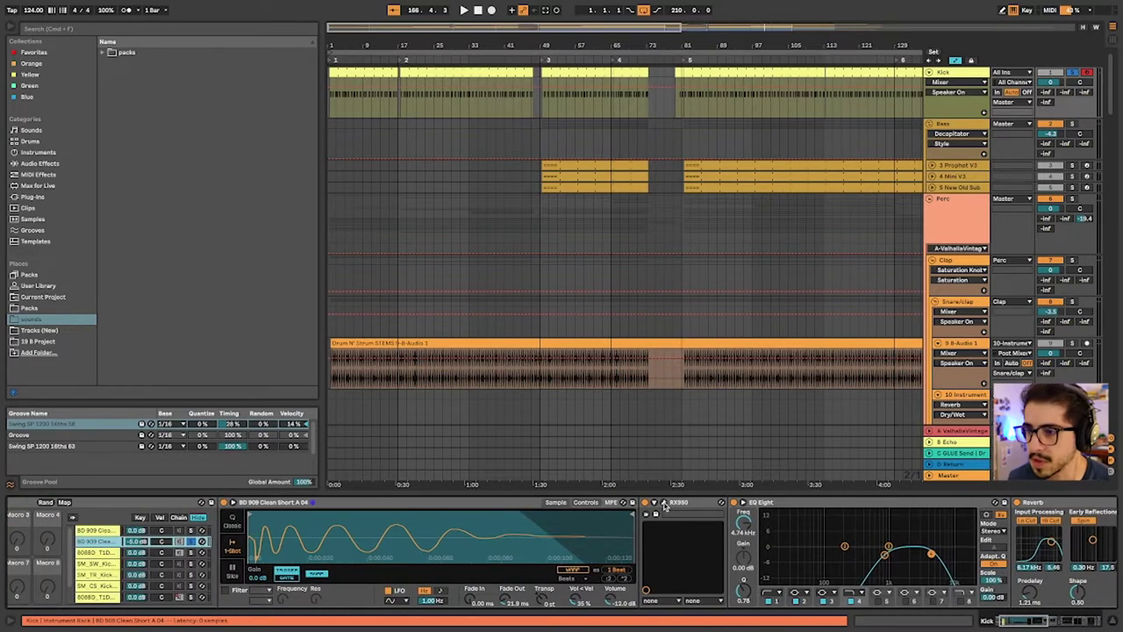
click(664, 503)
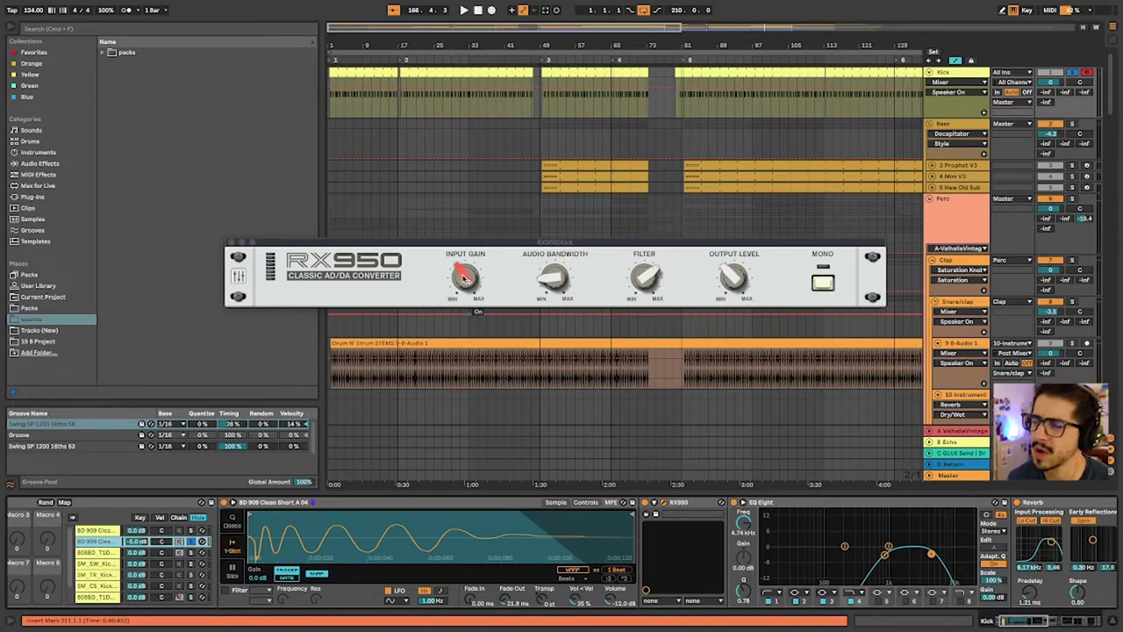
click(230, 243)
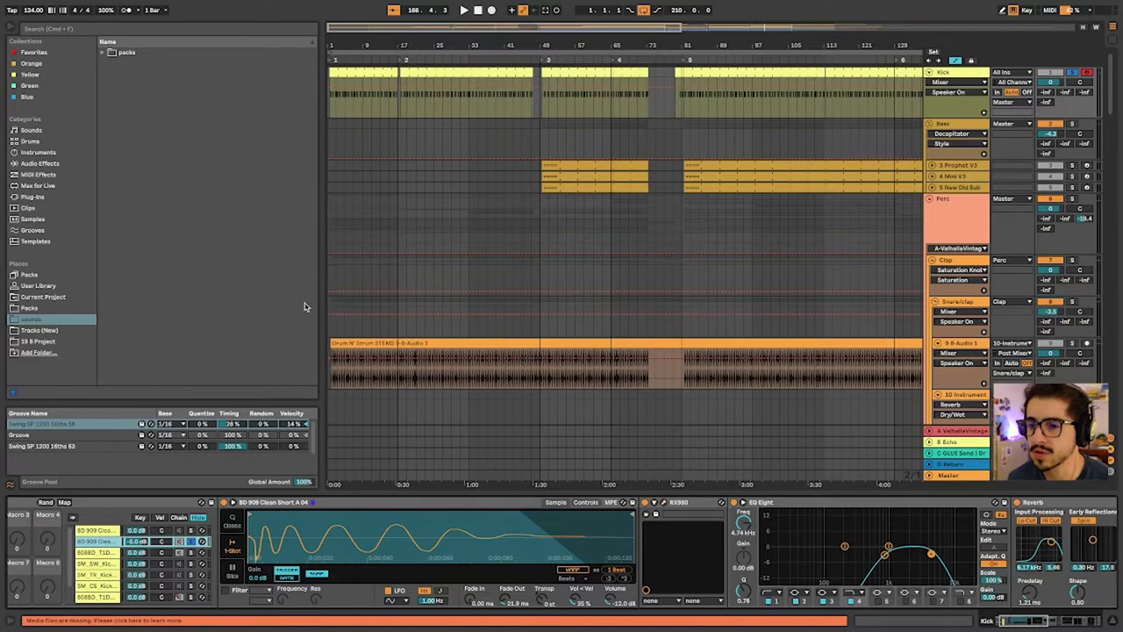
Audition the 808BD_T1D3 chain in solo, return to the second BD 909 chain without solo, and examine its effects
click(191, 554)
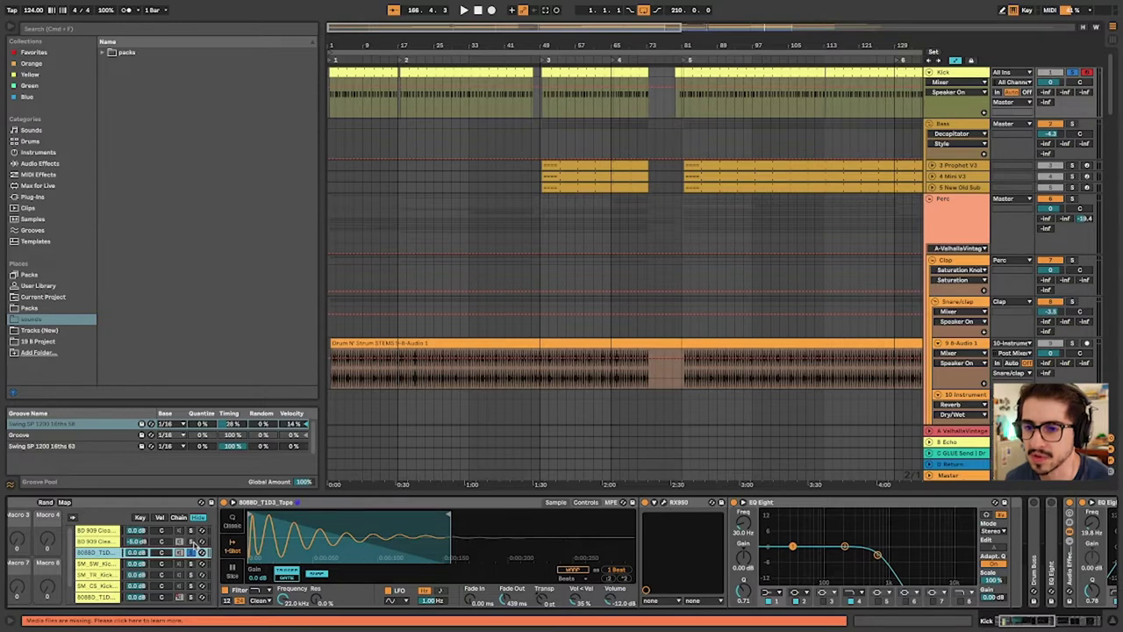
click(192, 541)
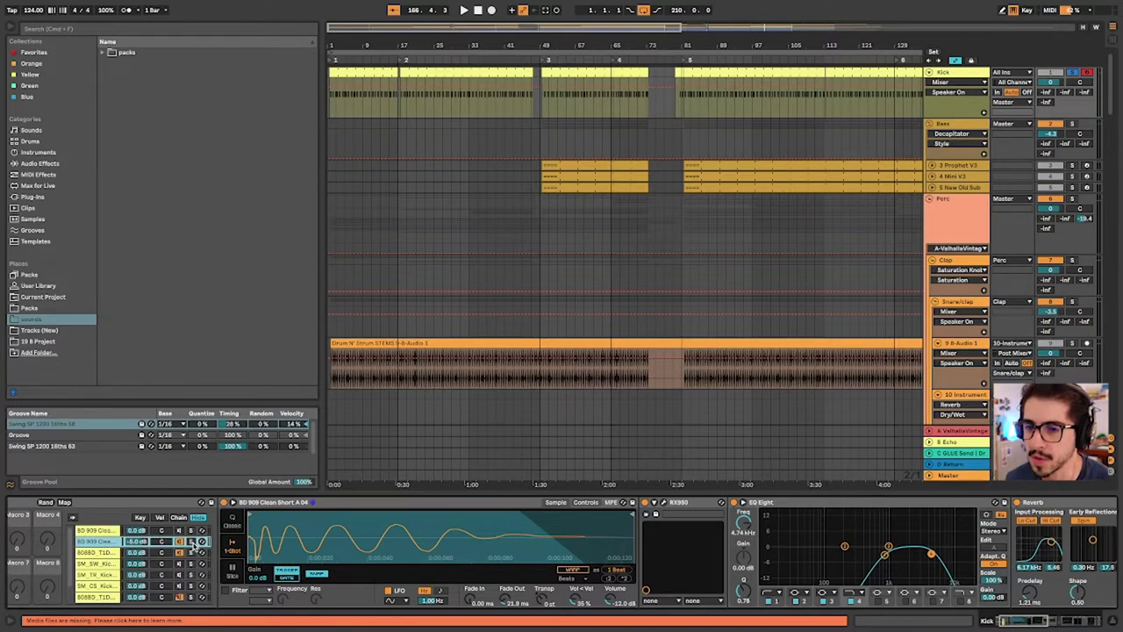
scroll(396, 547, right, 15)
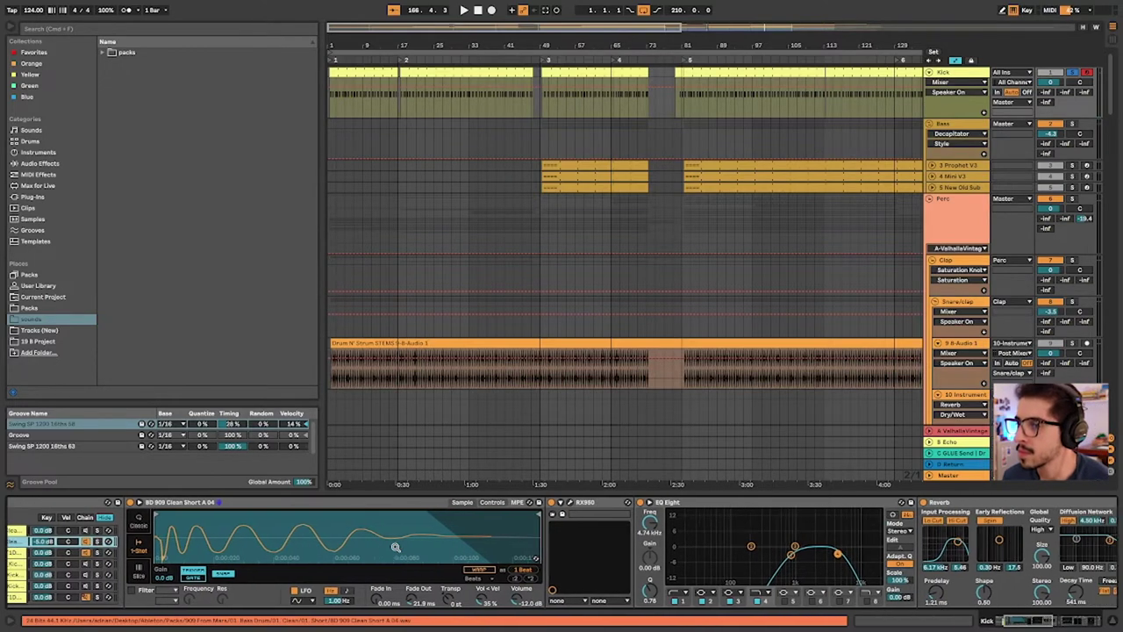
scroll(395, 547, right, 10)
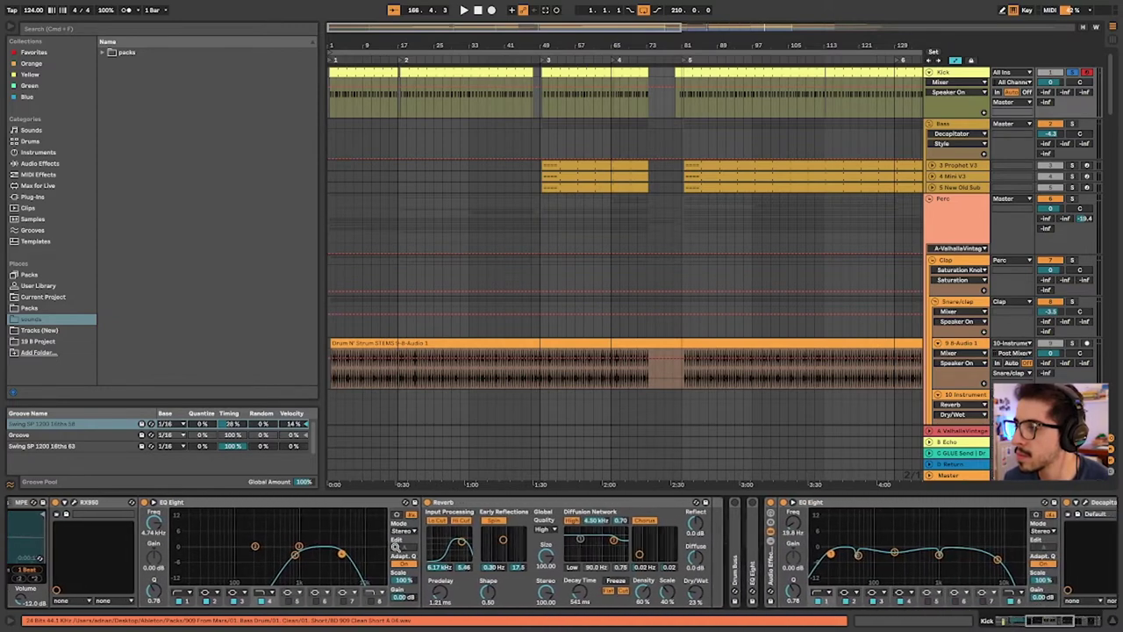
scroll(396, 547, right, 8)
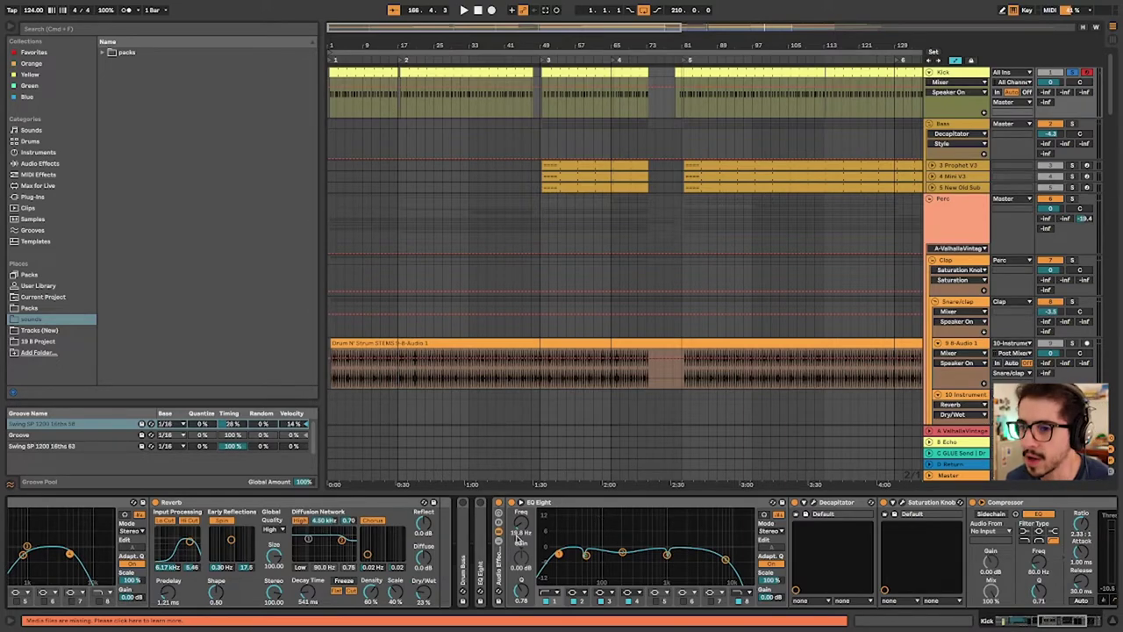
scroll(513, 539, left, 2)
scroll(514, 538, left, 10)
Select the first 808BD_T1D3 chain and examine its sample and the effects after it, up to the Kick track's Compressor
click(180, 552)
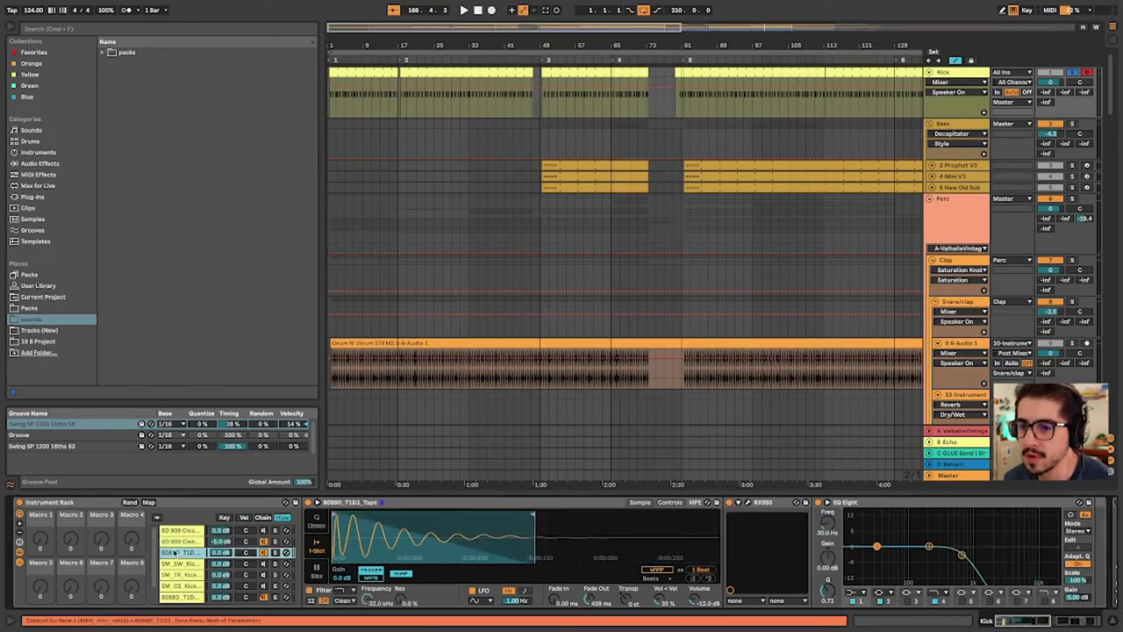
scroll(814, 512, right, 3)
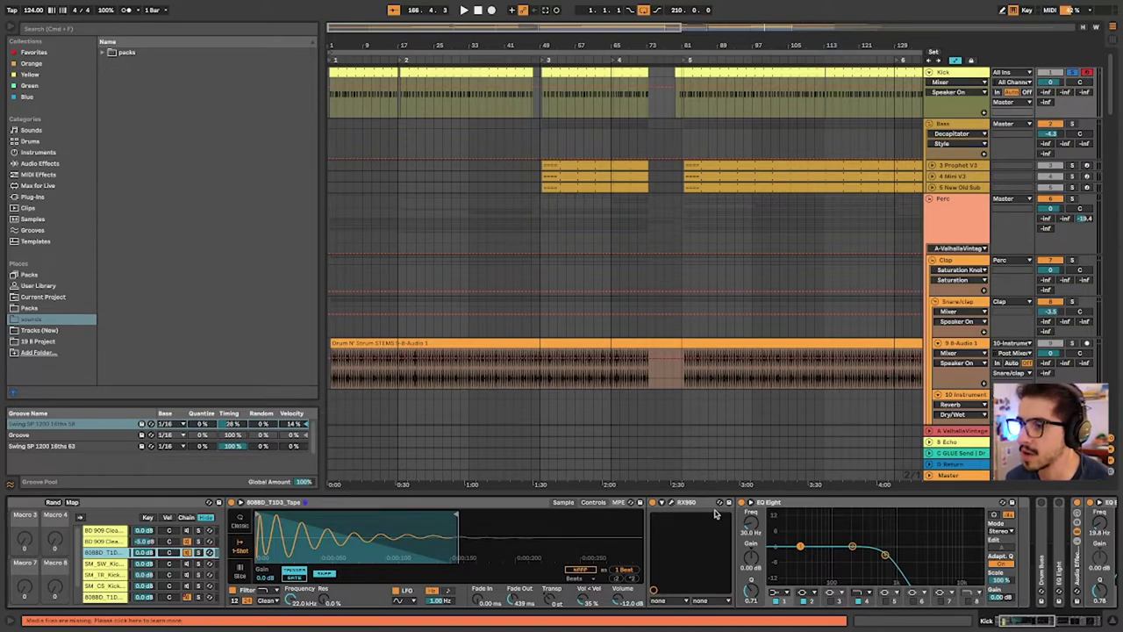
scroll(715, 513, right, 10)
scroll(714, 514, right, 8)
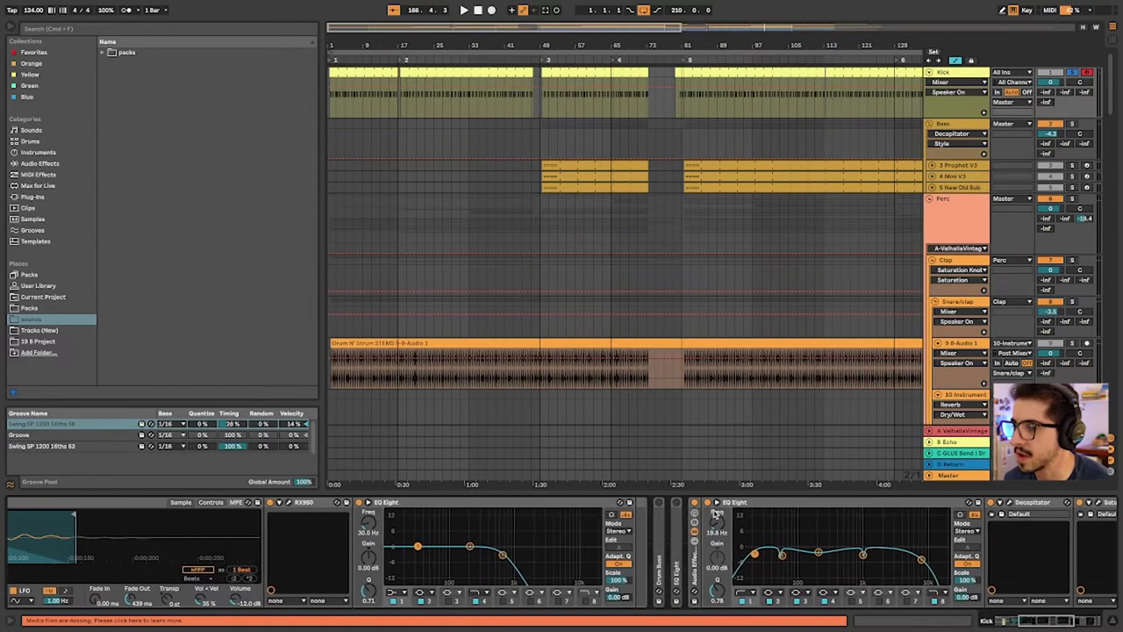
scroll(737, 514, right, 4)
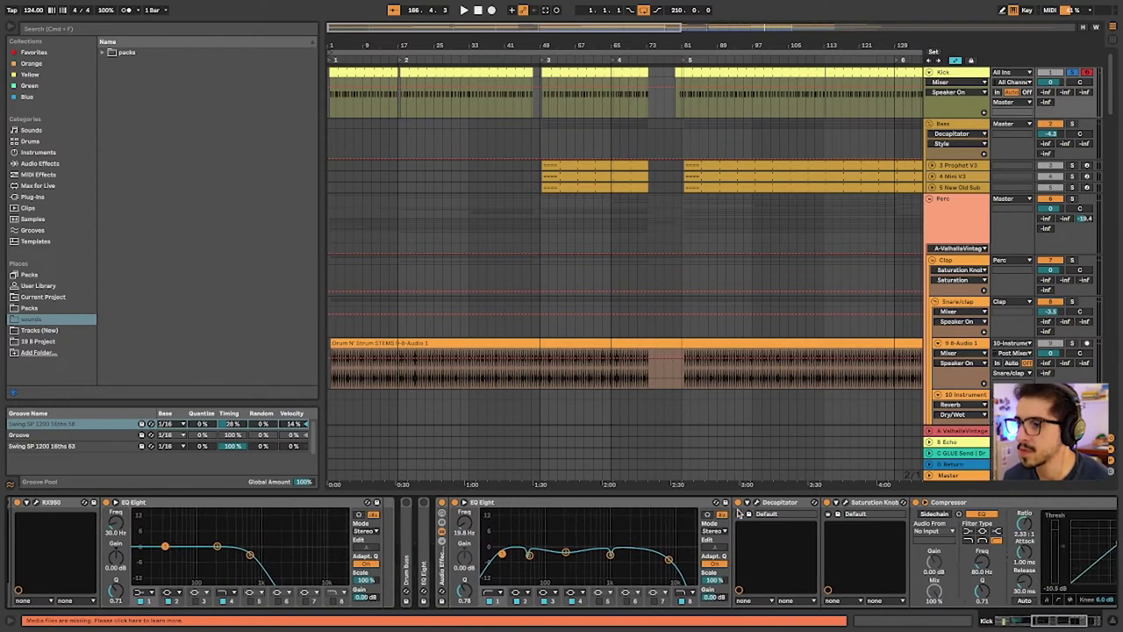
scroll(689, 517, right, 3)
scroll(683, 518, right, 1)
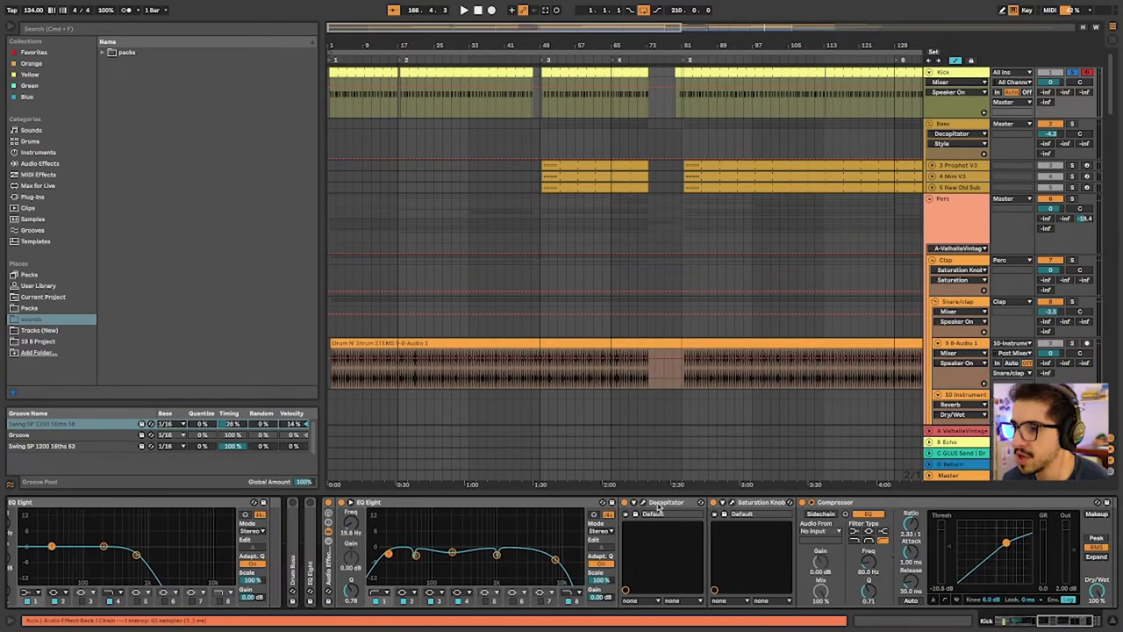
Open the Kick track's Decapitator plug-in window to view its drive and style settings, and close it
click(667, 505)
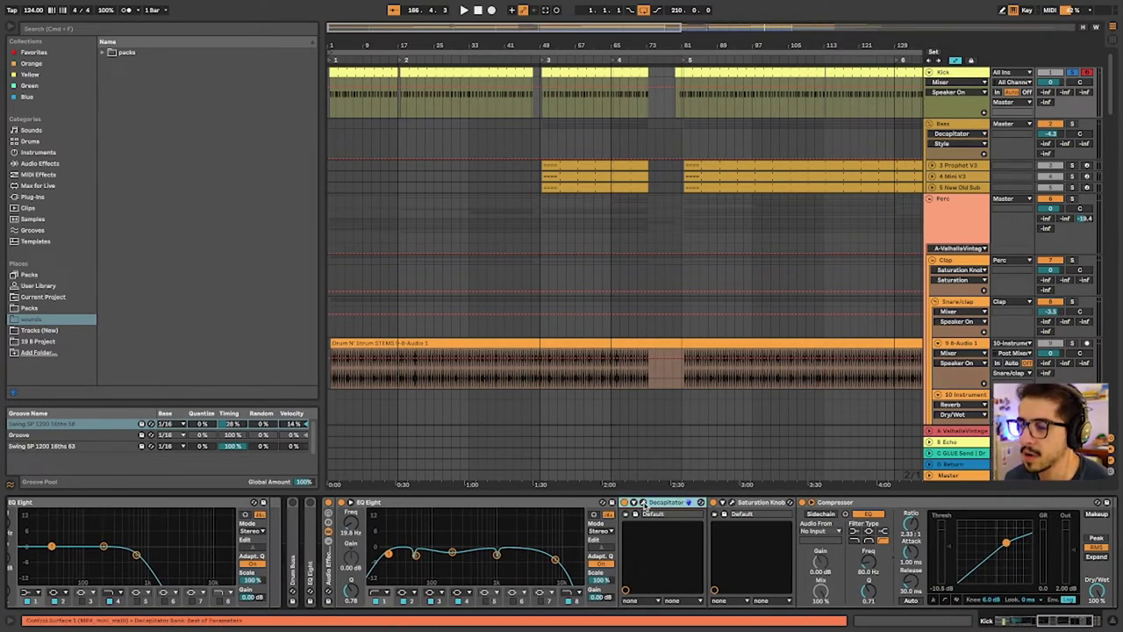
click(644, 504)
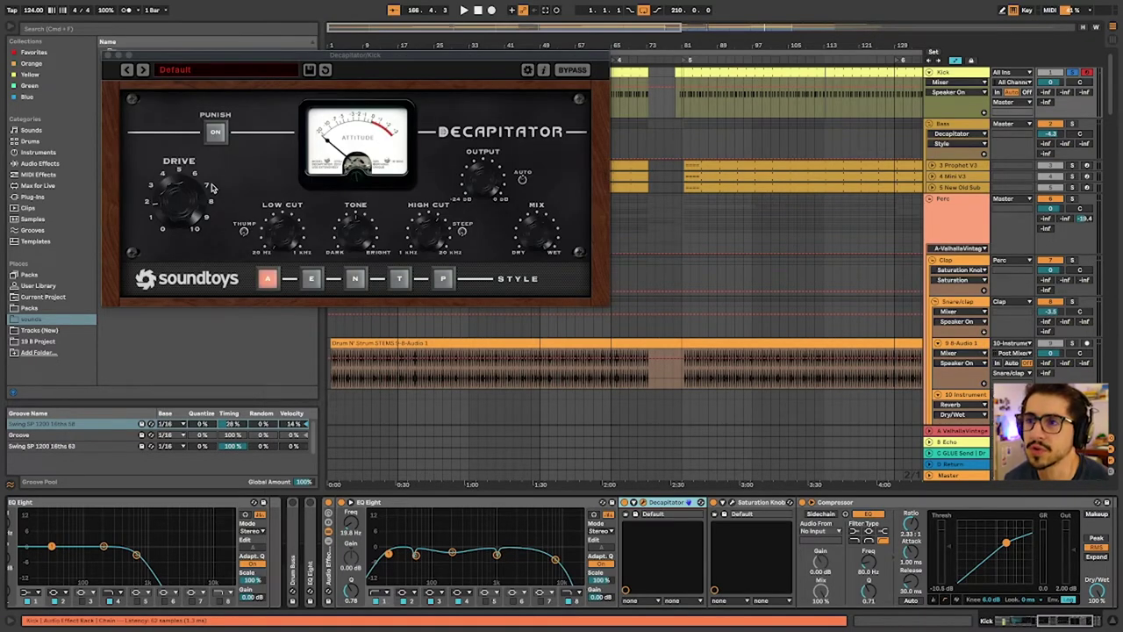
click(108, 54)
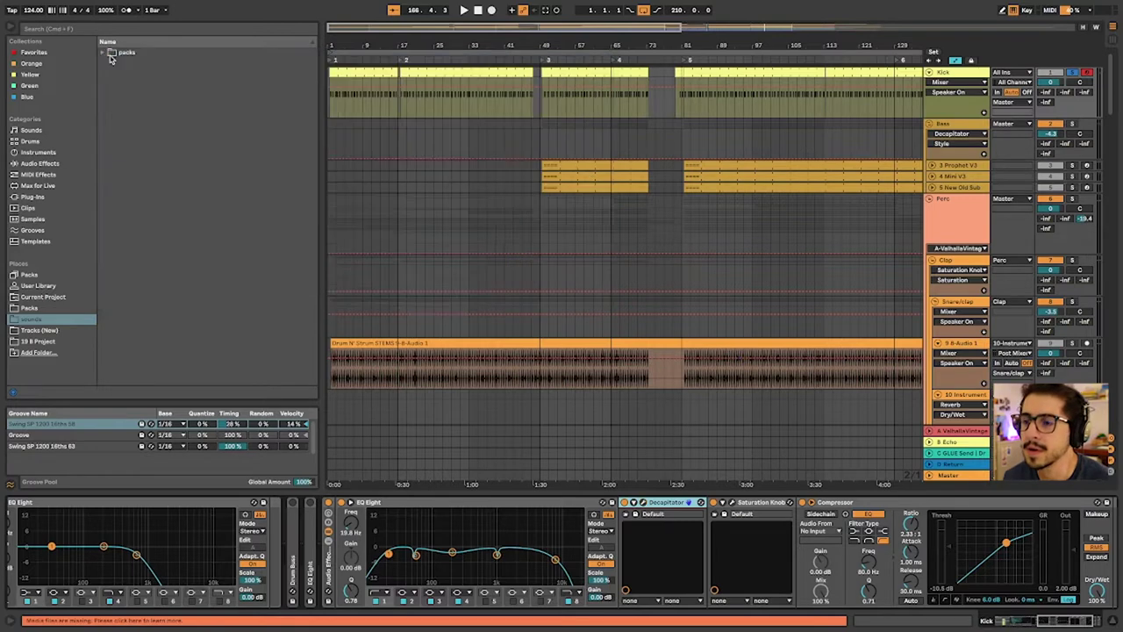
Open the Kick track's Saturation Knob plug-in window to view its saturation amount and type, and close it
click(732, 502)
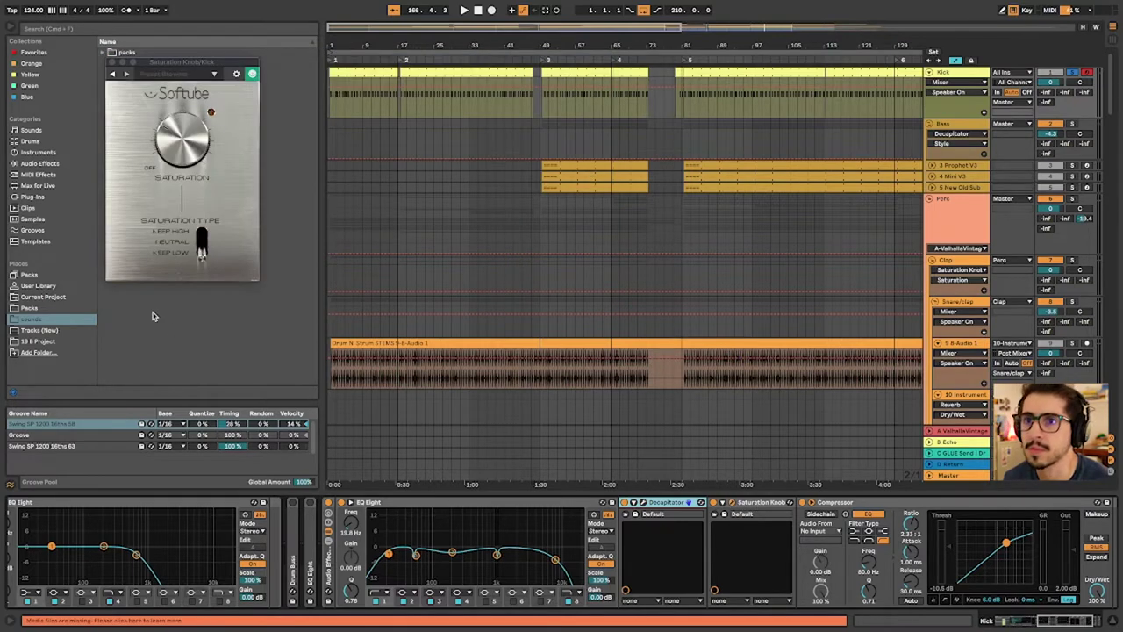
click(113, 63)
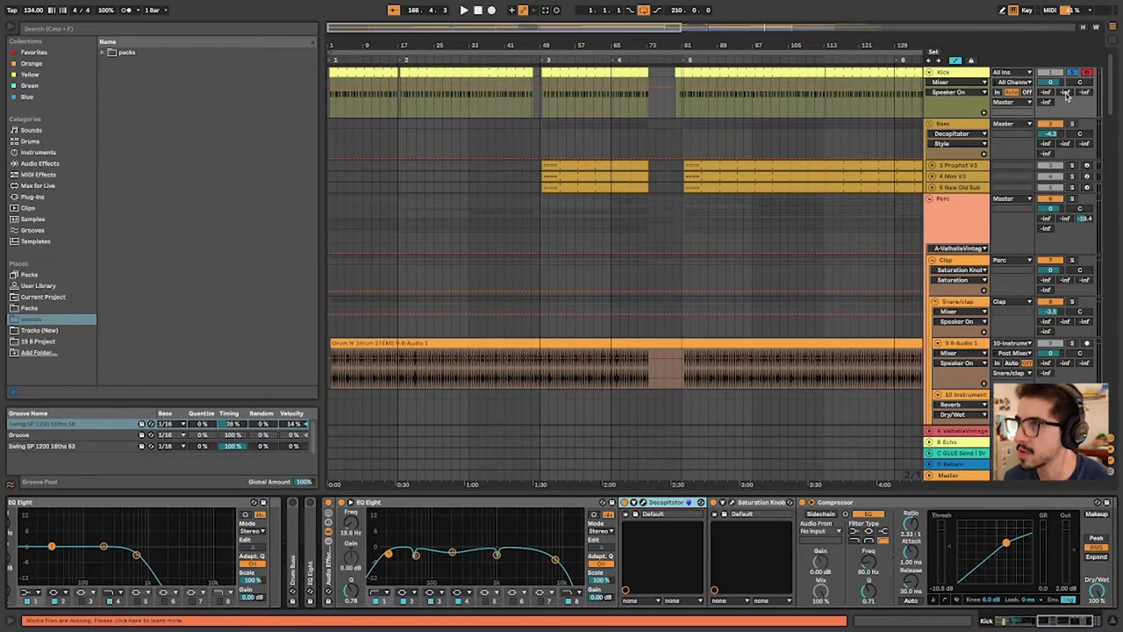
Play the soloed kick with its Audio Effect Rack bypassed and re-enabled, and examine the chain through to the Limiter
key(space)
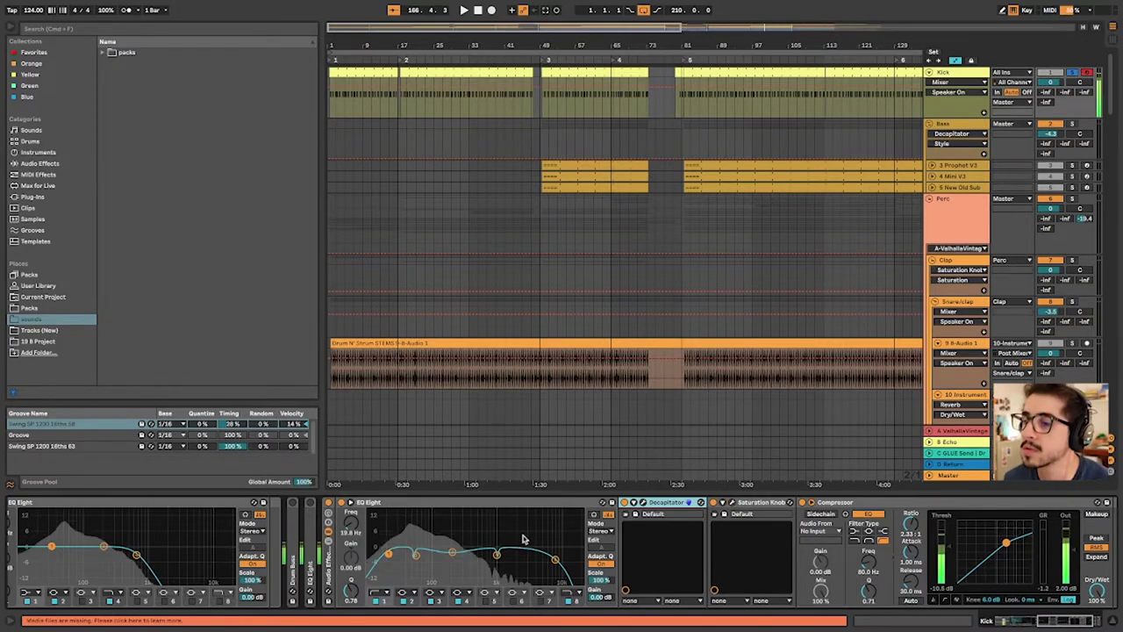
click(328, 503)
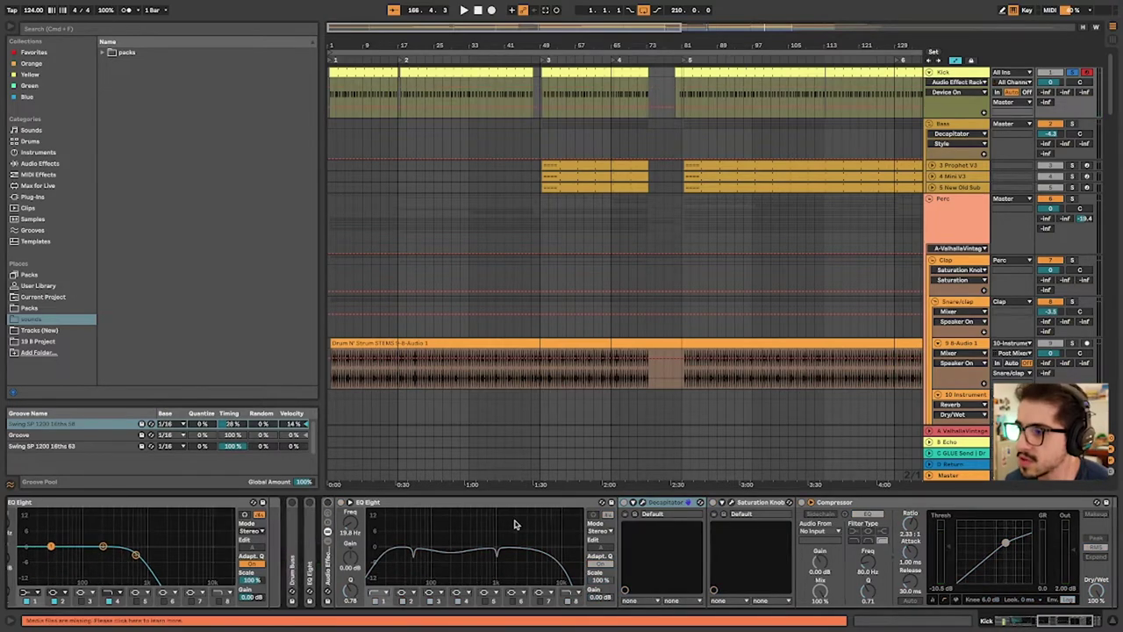
scroll(328, 526, right, 2)
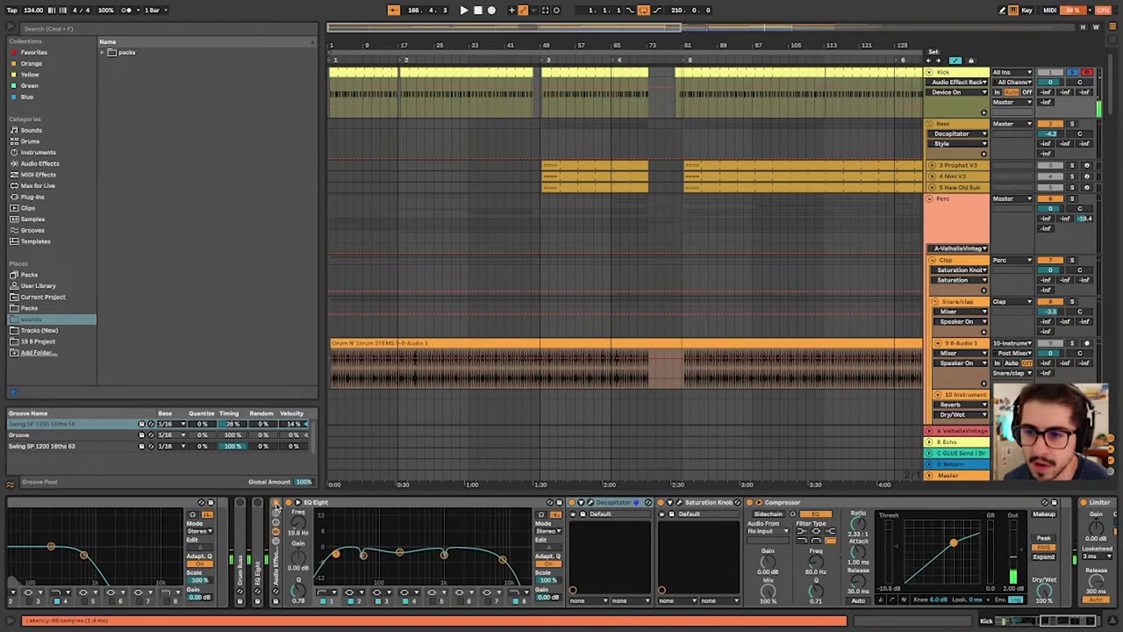
click(277, 507)
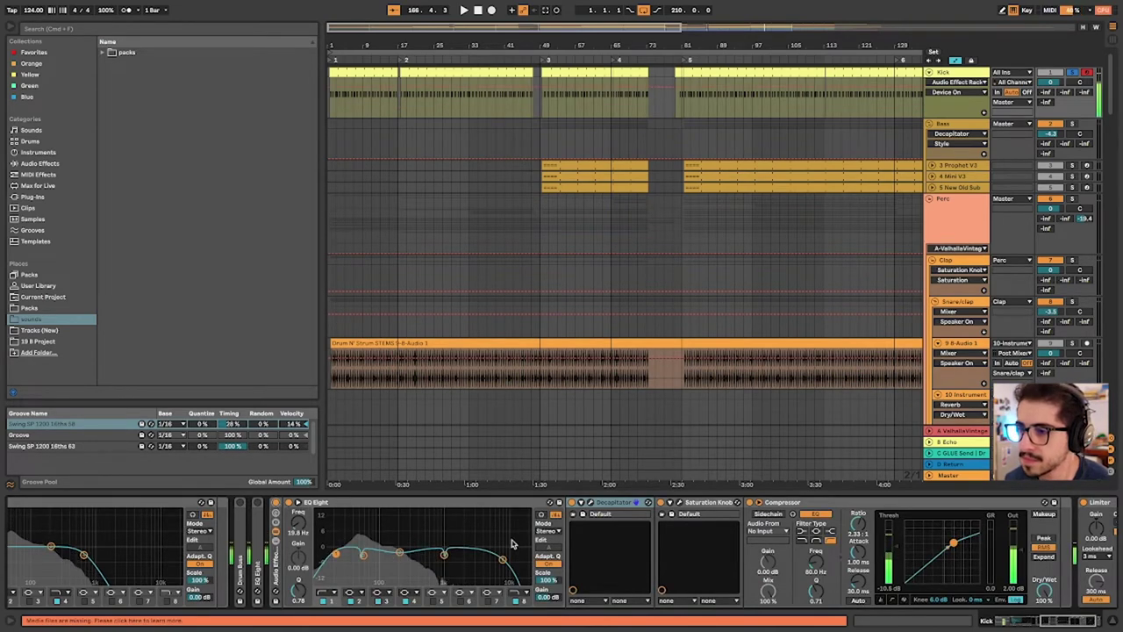
scroll(553, 545, right, 4)
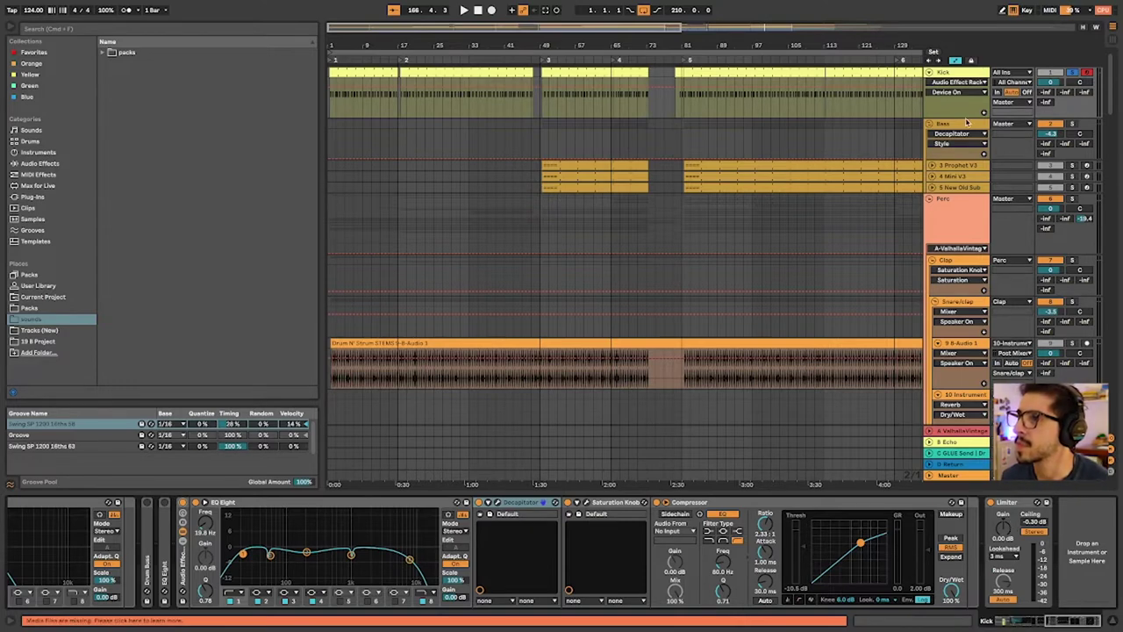
Show the Master track's device chain and look through the arrangement's tracks down to the last one and back to the Kick
click(960, 165)
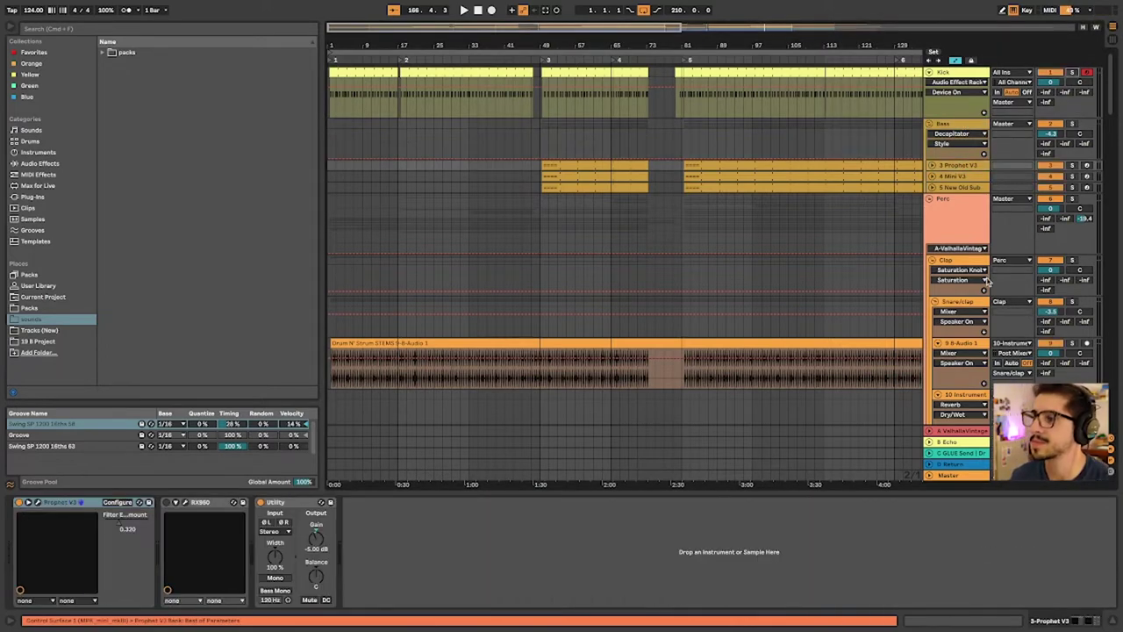
click(960, 475)
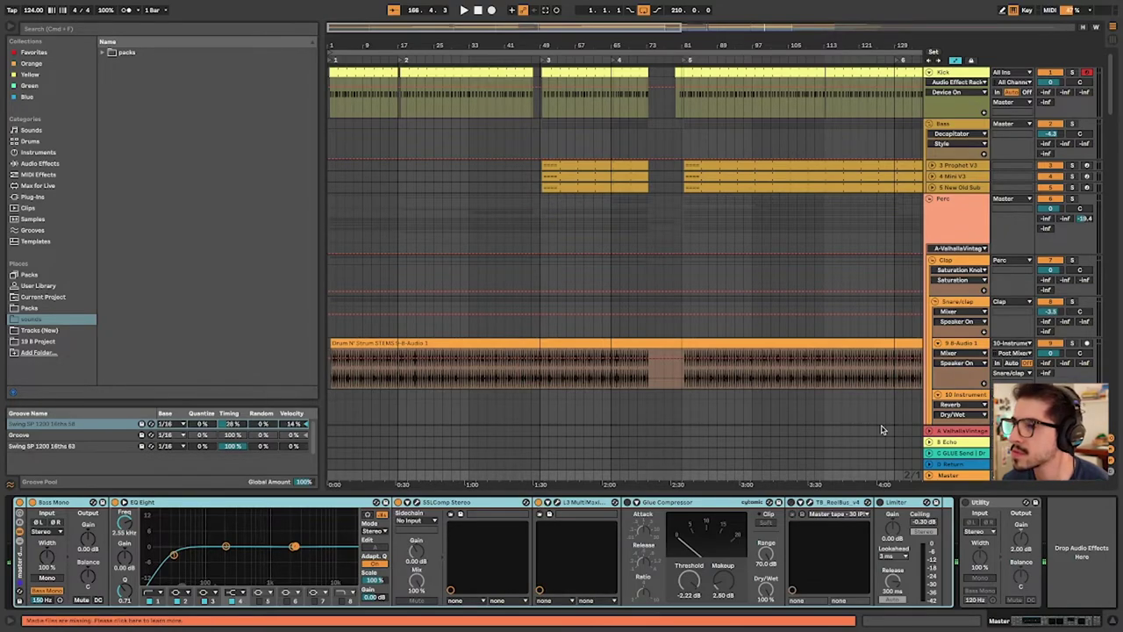
scroll(884, 431, down, 10)
scroll(891, 434, down, 6)
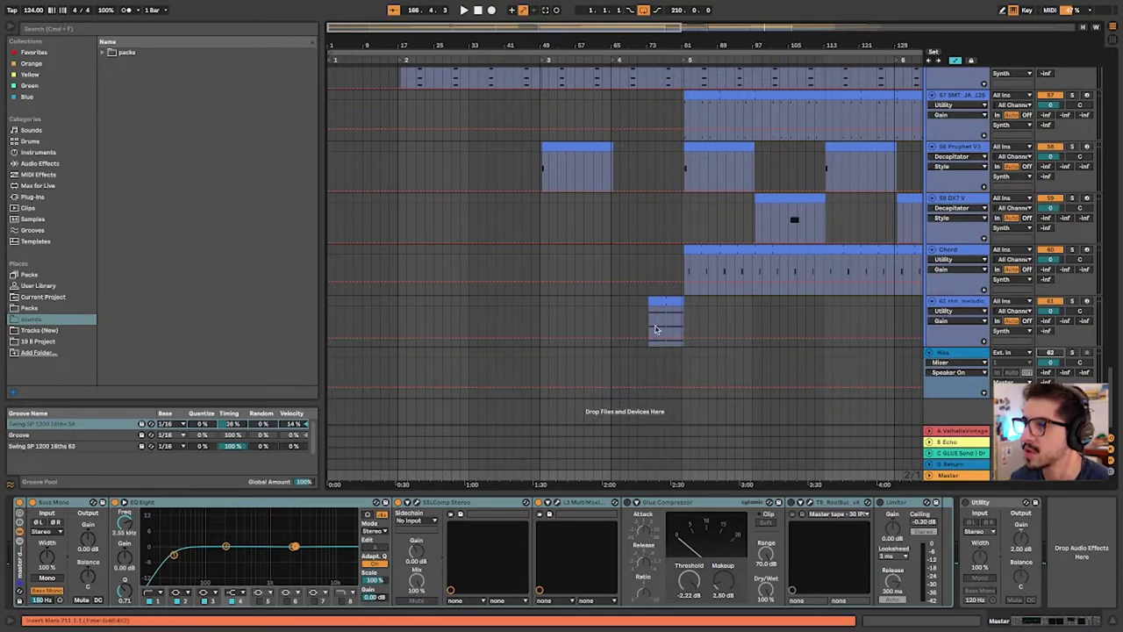
scroll(730, 333, up, 20)
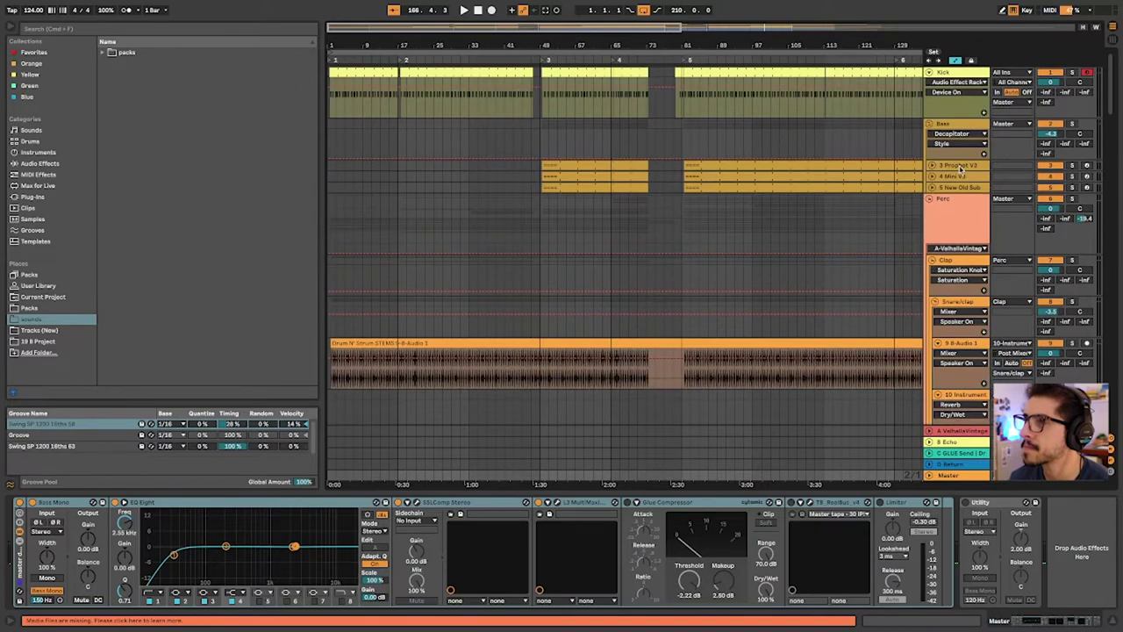
Compare the device chains of the Prophet V3 and Mini V3 bass tracks, returning to Prophet V3
click(959, 165)
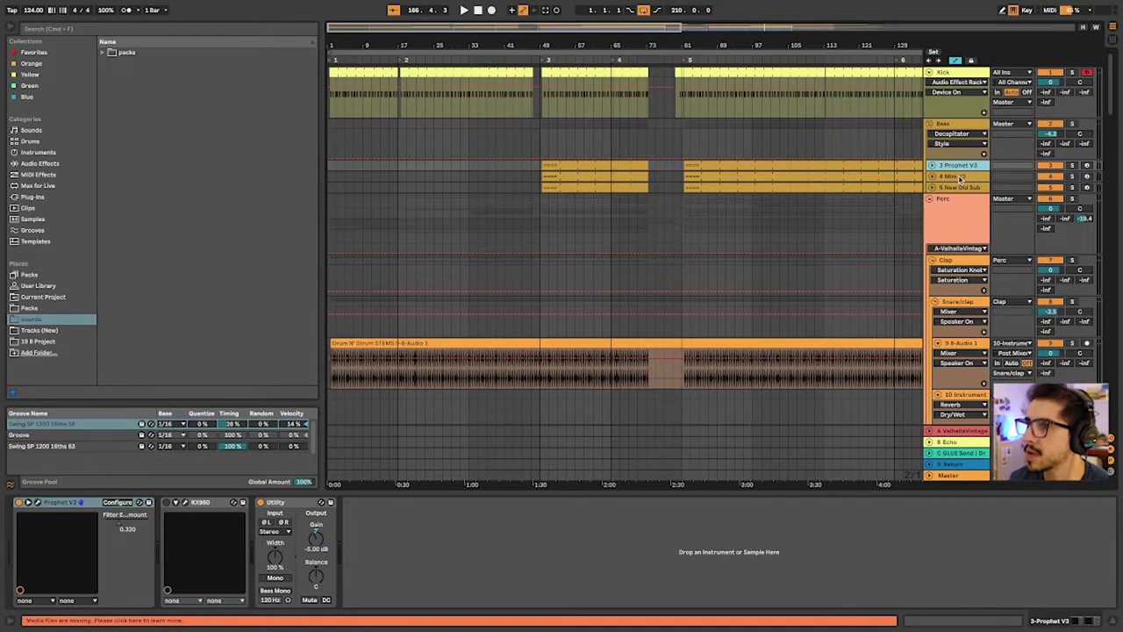
click(959, 176)
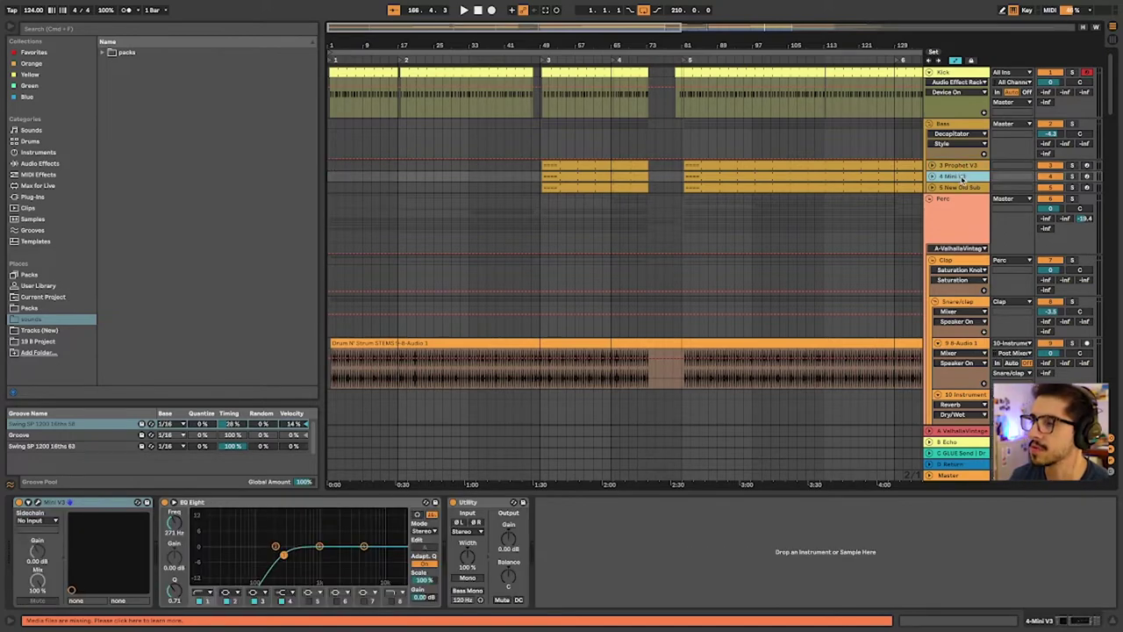
click(959, 165)
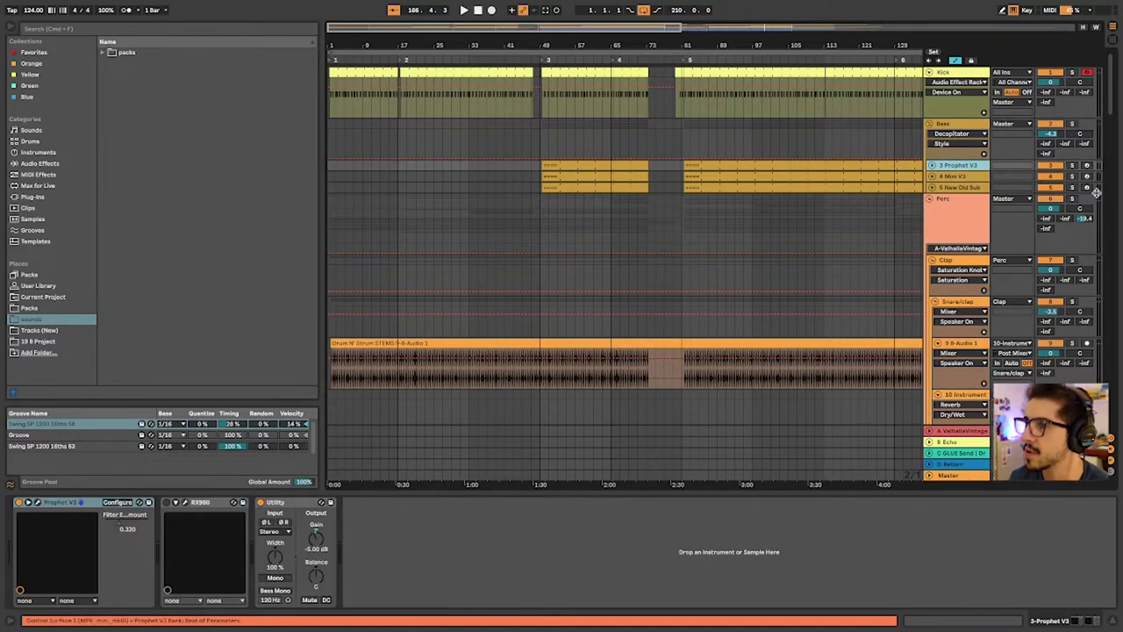
Unfold the New Old Sub bass track and open its clip starting at bar 49 to view the MIDI notes
click(931, 188)
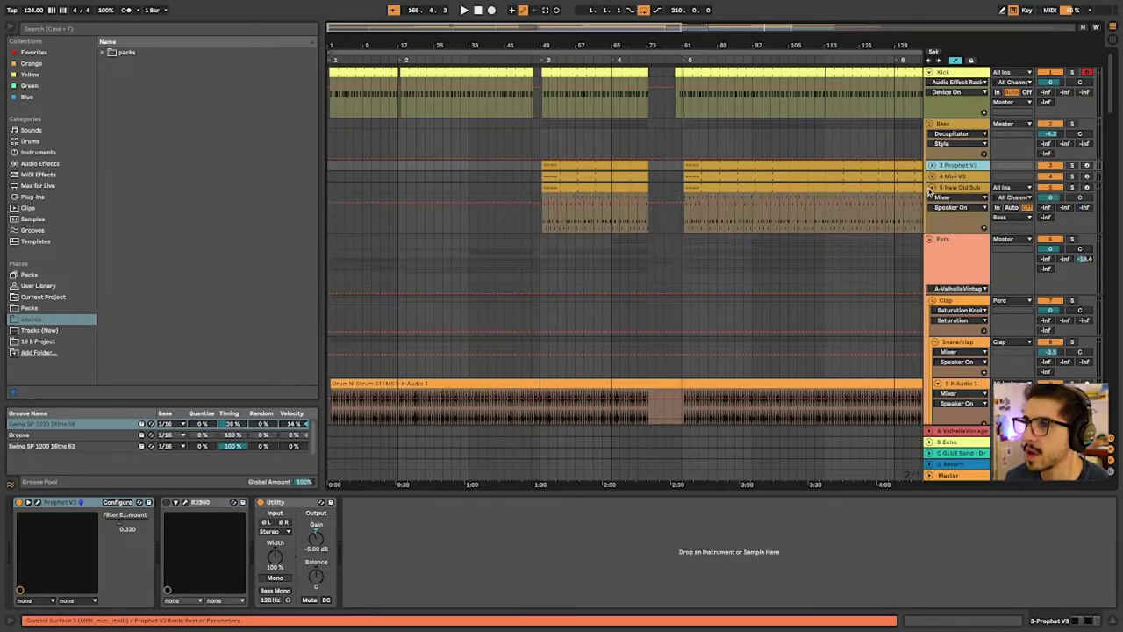
click(564, 189)
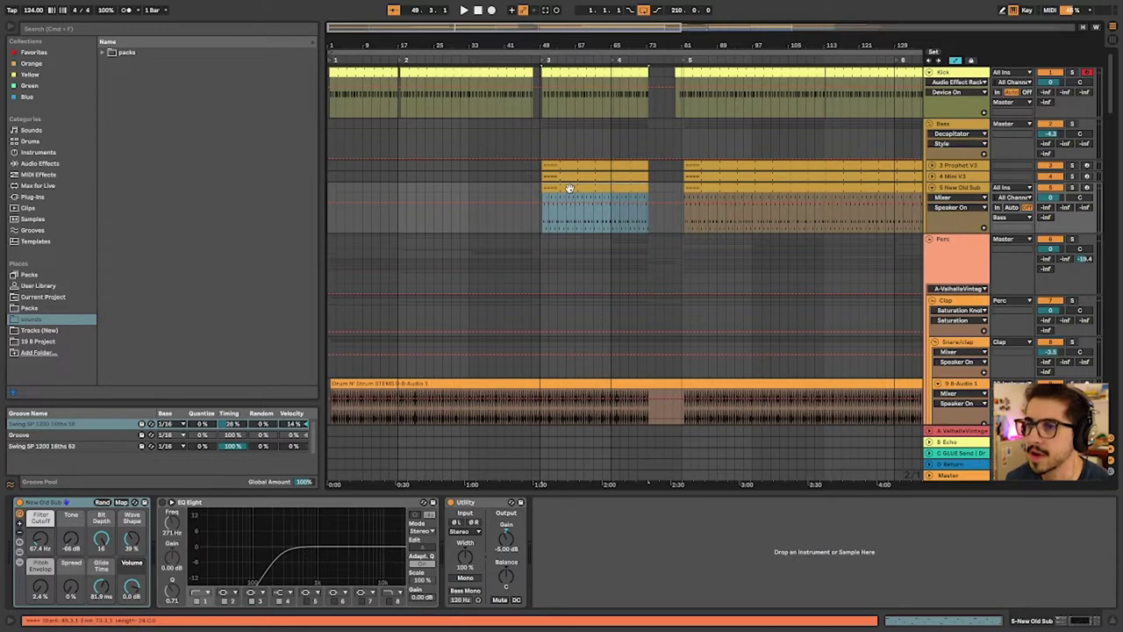
double_click(570, 189)
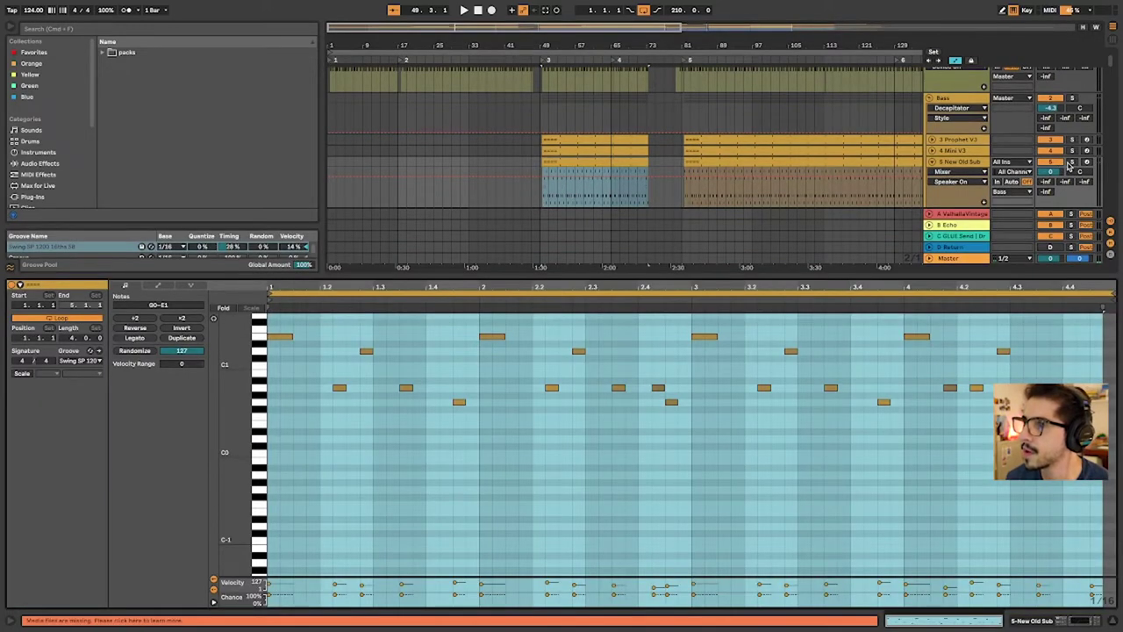
Audition the New Old Sub bass in solo and show its device chain in place of the clip notes
click(746, 166)
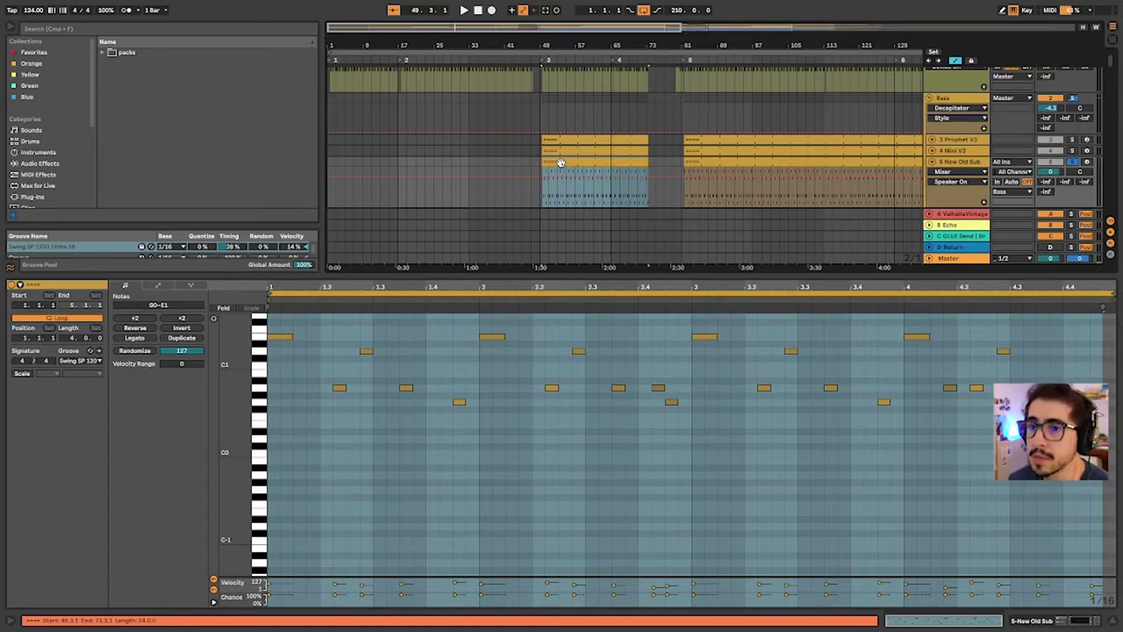
key(space)
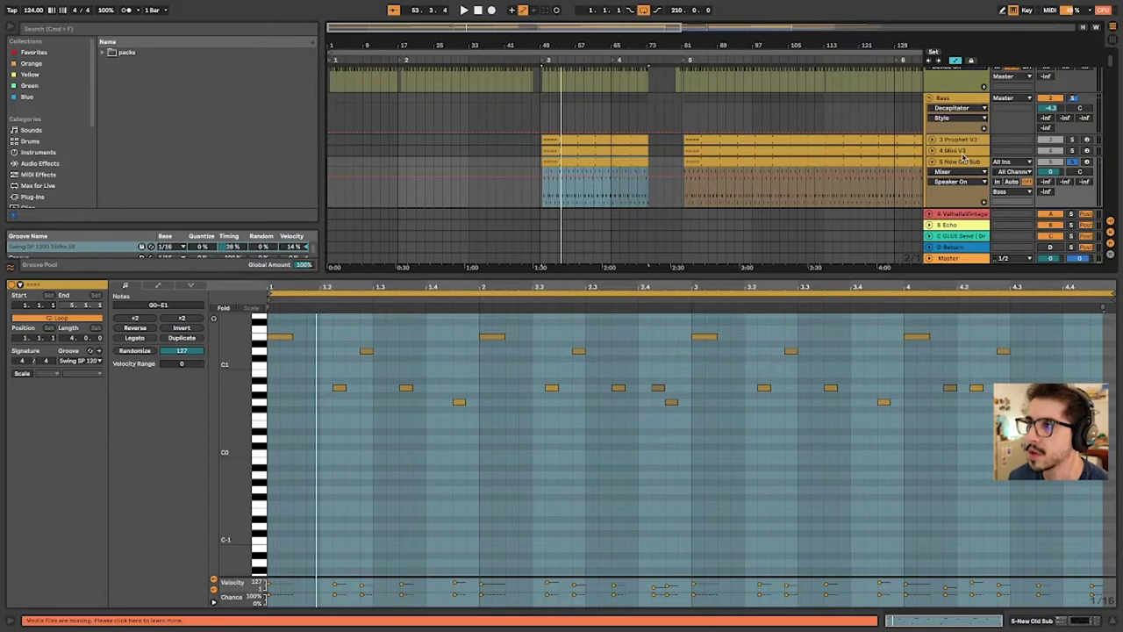
scroll(964, 157, down, 1)
click(1040, 138)
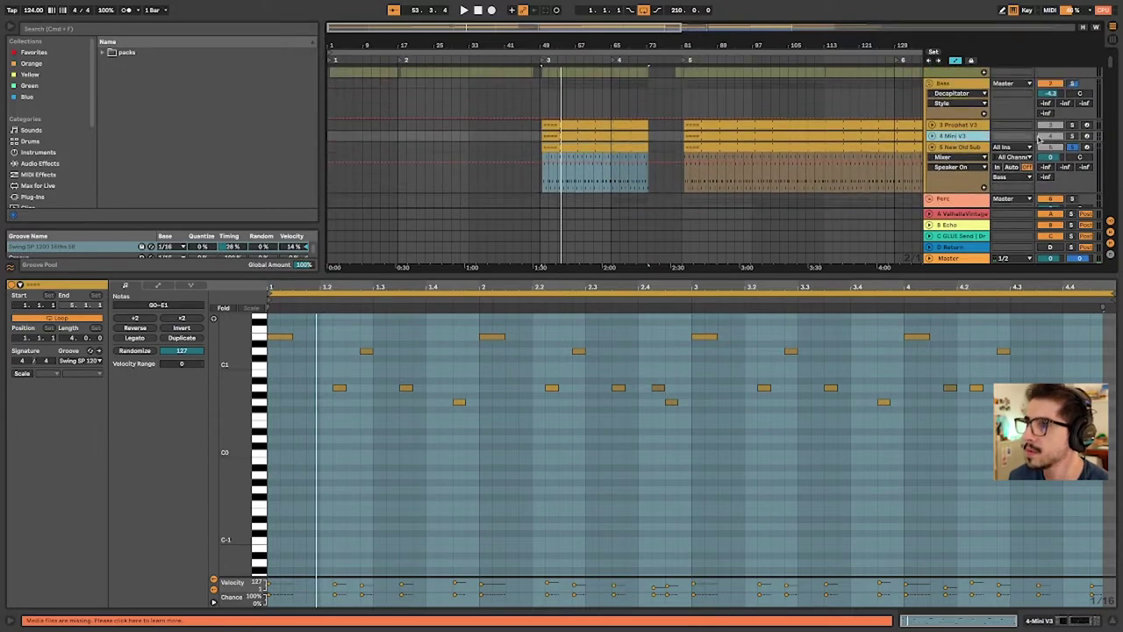
click(984, 151)
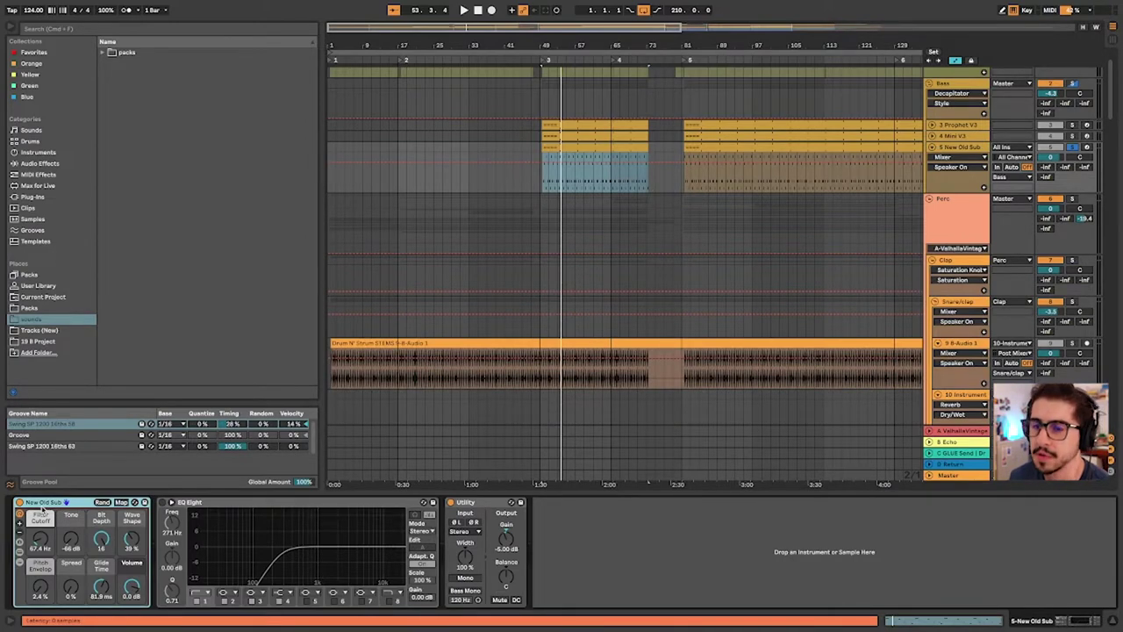
Solo the Mini V3 bass track and play it from around bar 53, comparing it with the full mix
click(965, 138)
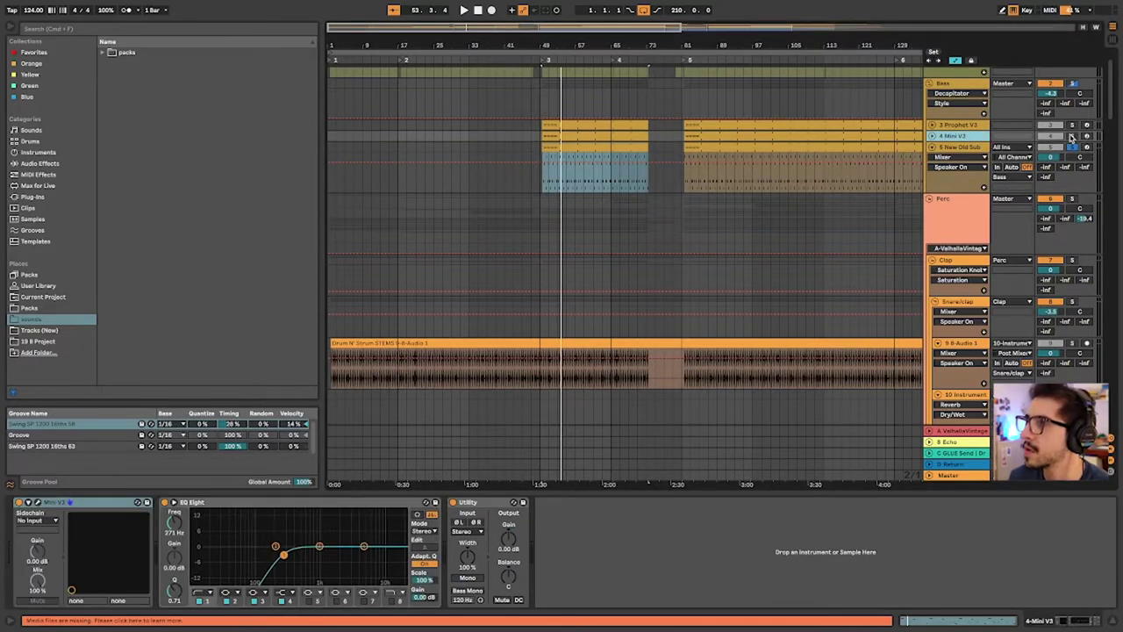
click(1073, 136)
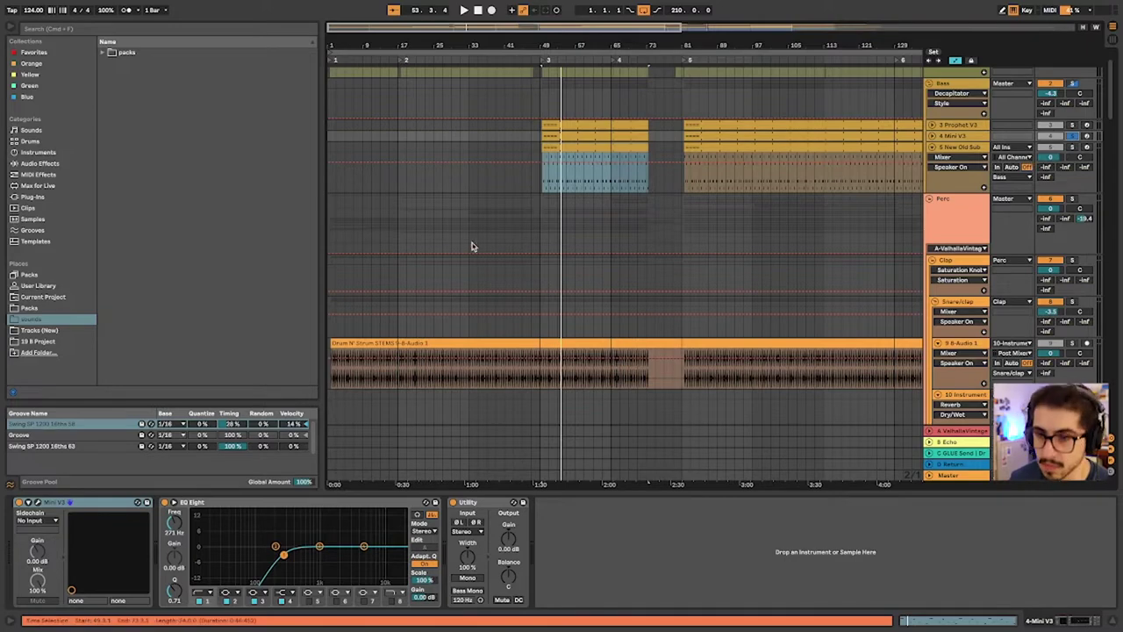
click(562, 138)
key(space)
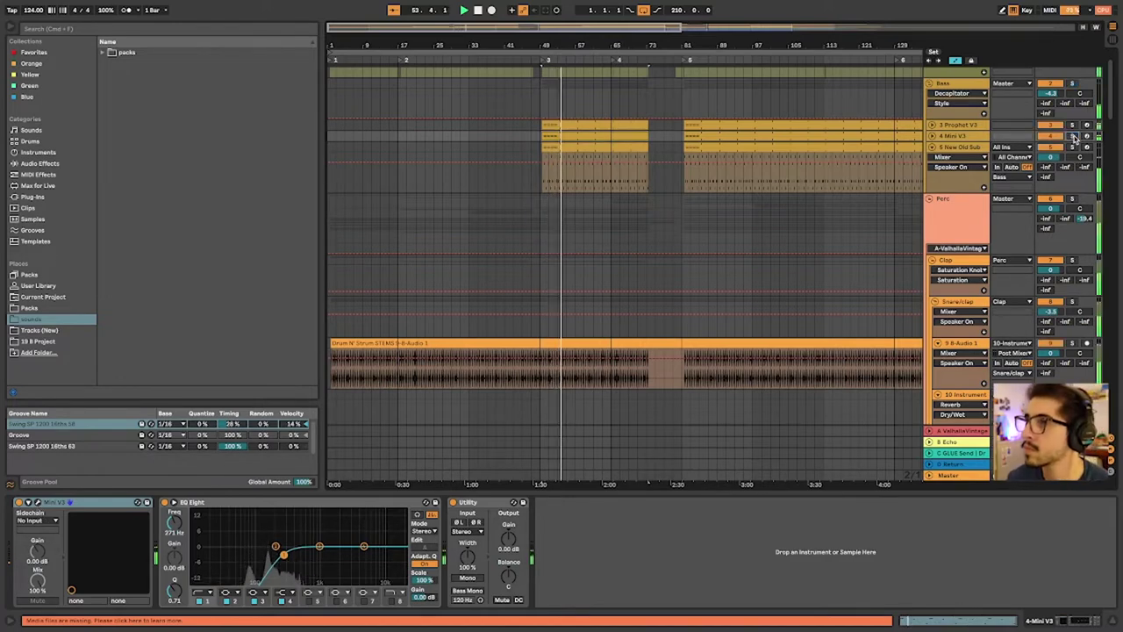
click(1074, 138)
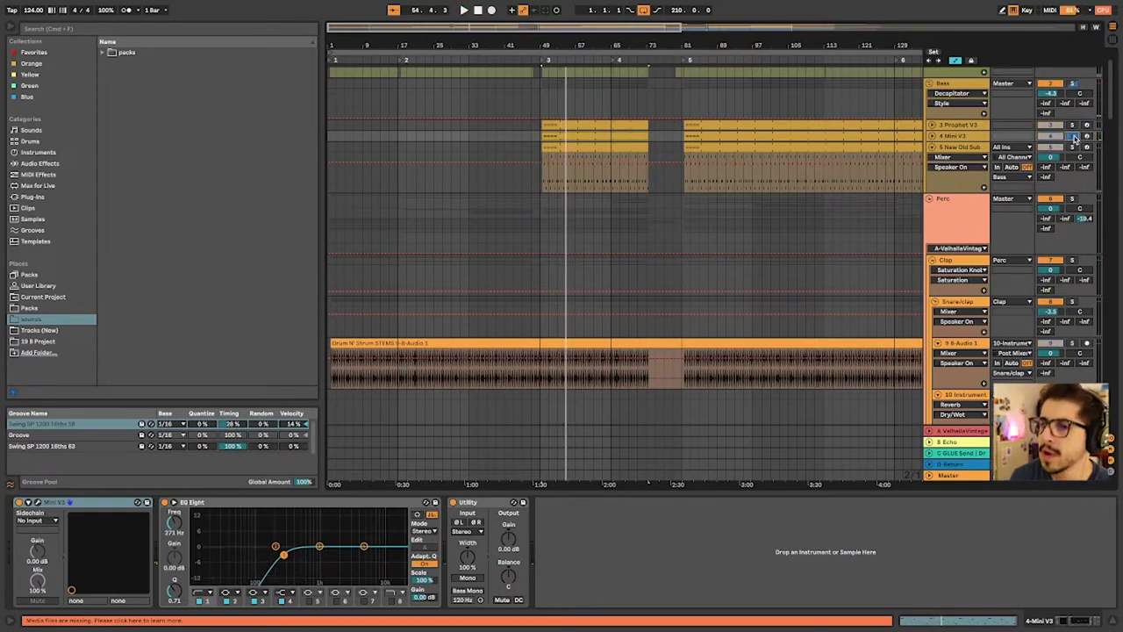
Open the Mini V3 synth window, view its advanced LFO/Arp and Effects settings, and close it
click(39, 503)
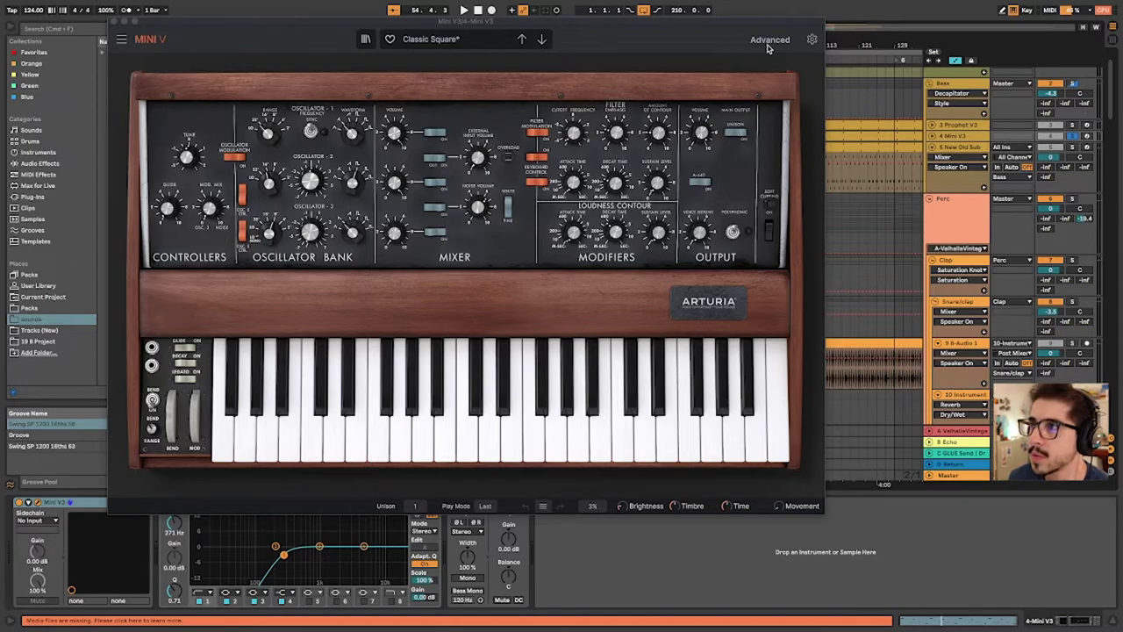
click(759, 41)
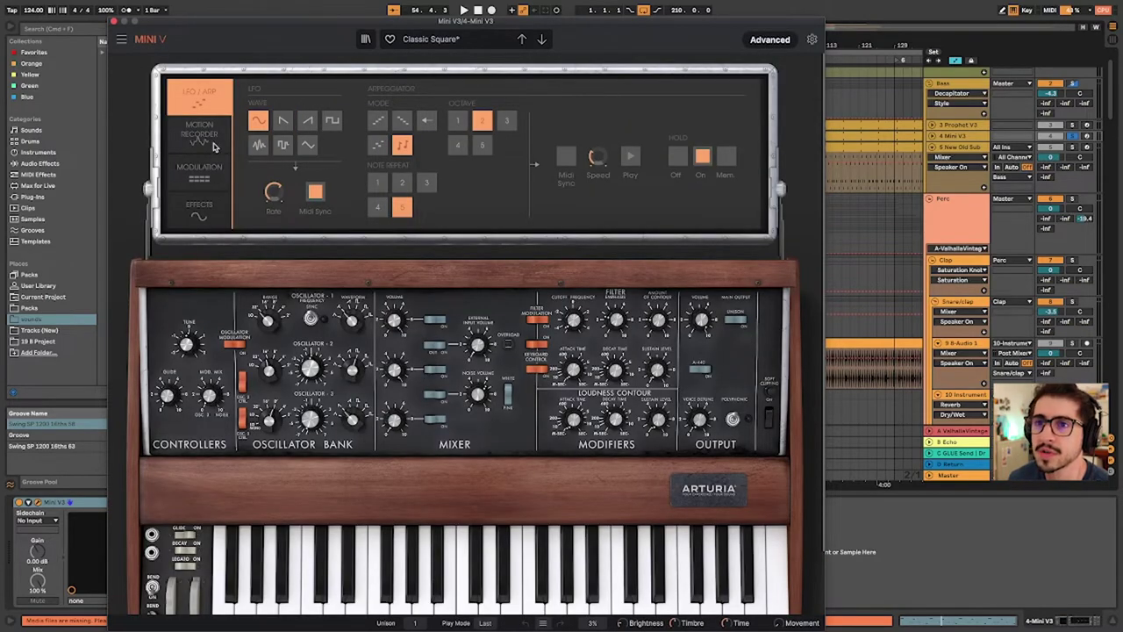
click(202, 200)
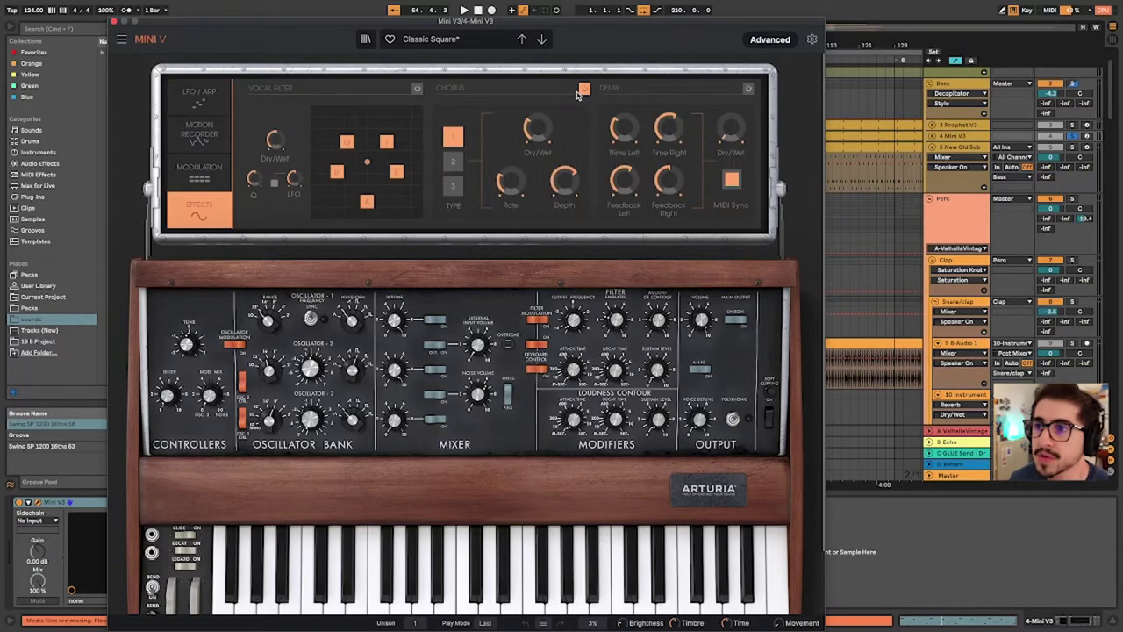
click(115, 21)
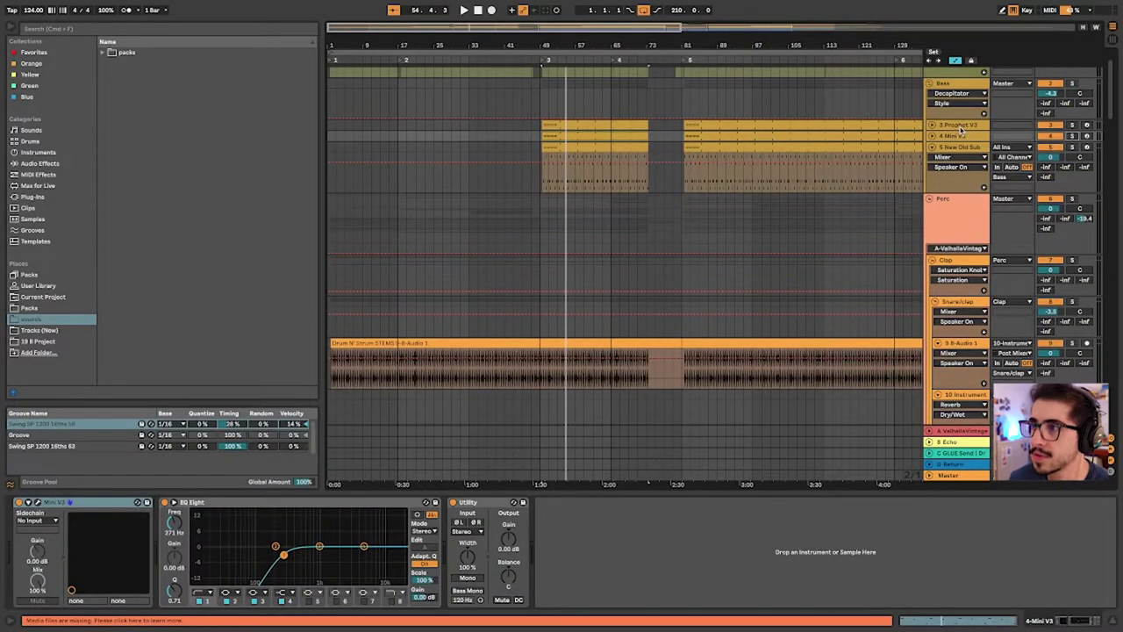
Solo the Prophet V3 bass track, open and close its synth window, and audition the part from bar 49
click(961, 127)
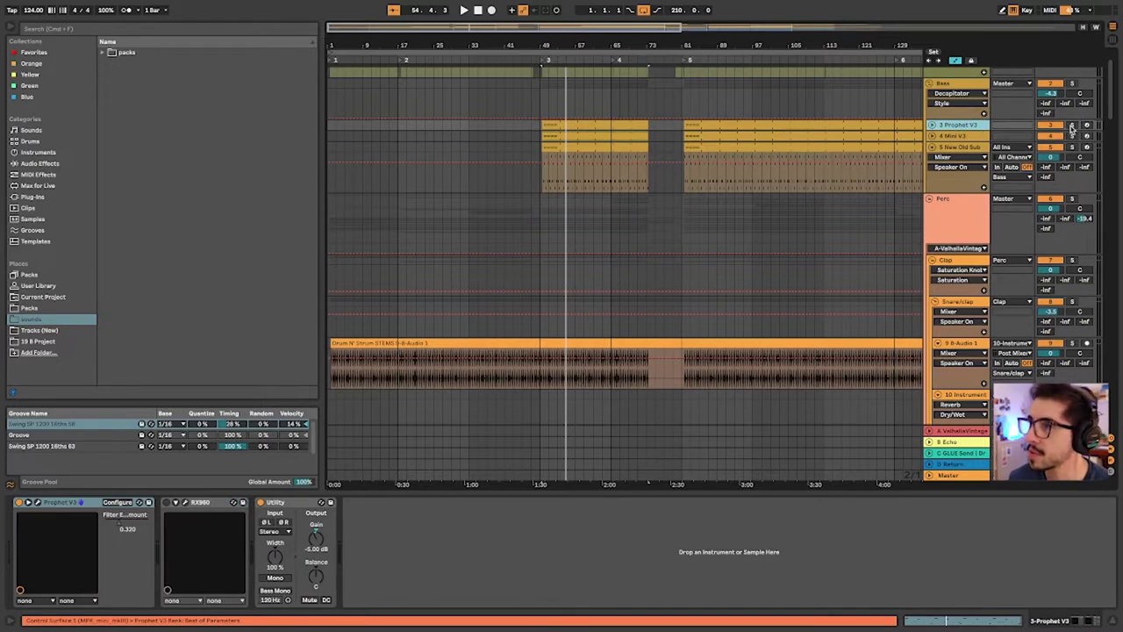
click(1071, 126)
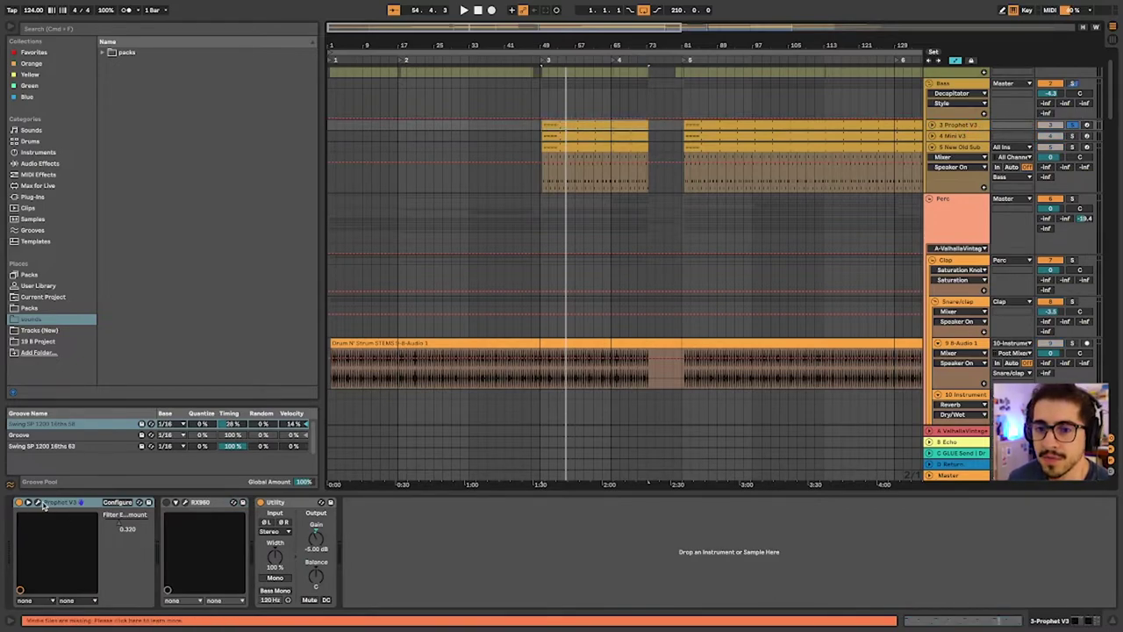
key(super+alt+p)
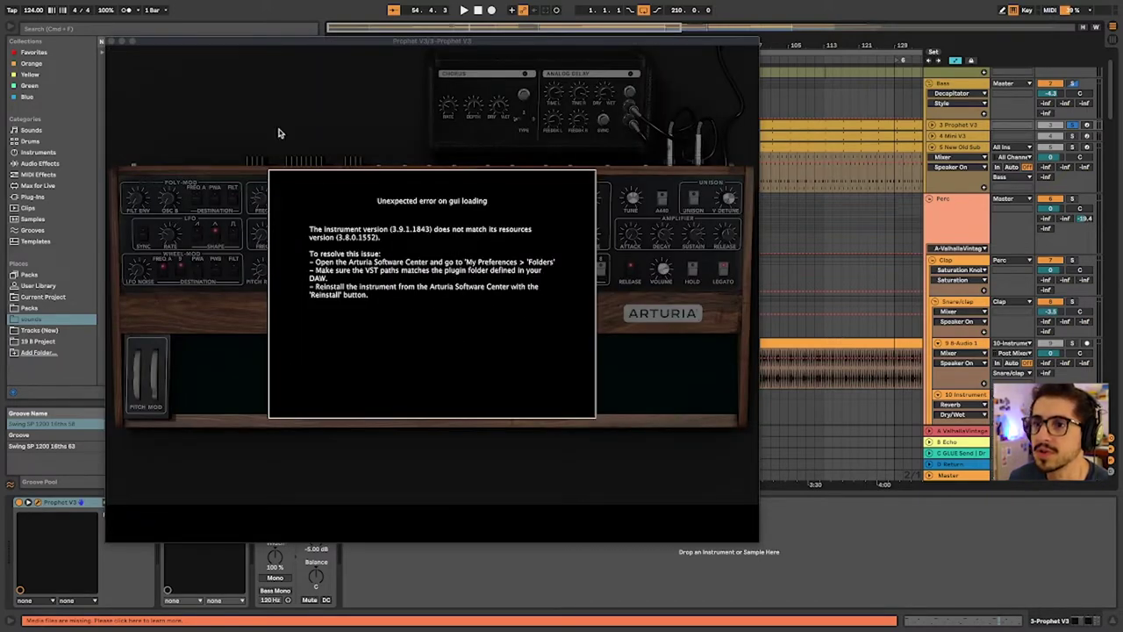
click(112, 41)
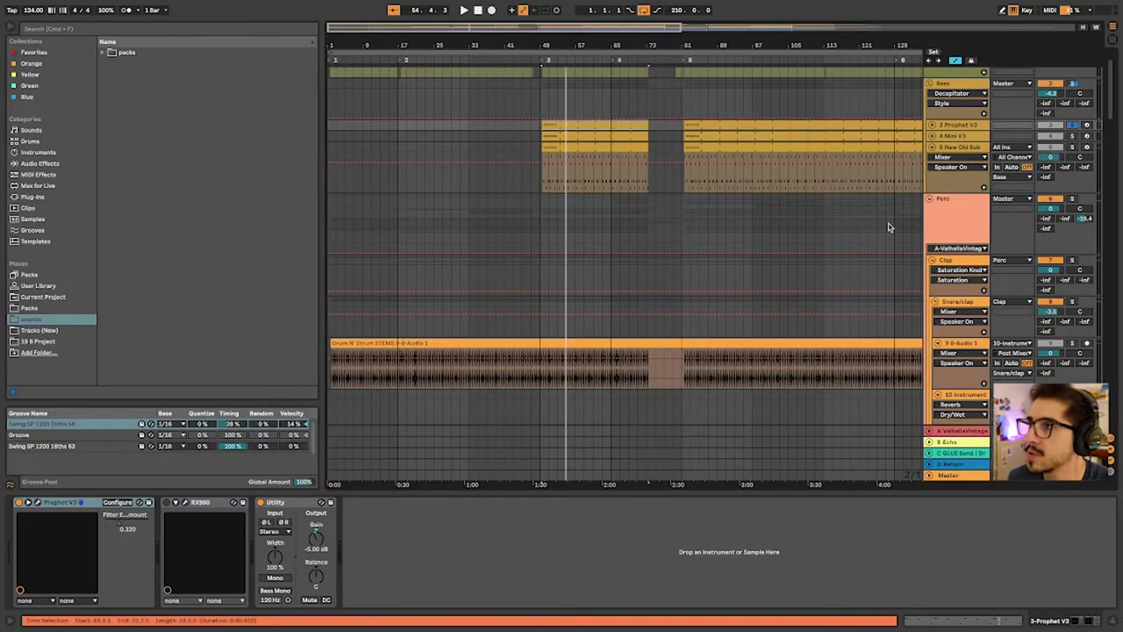
key(space)
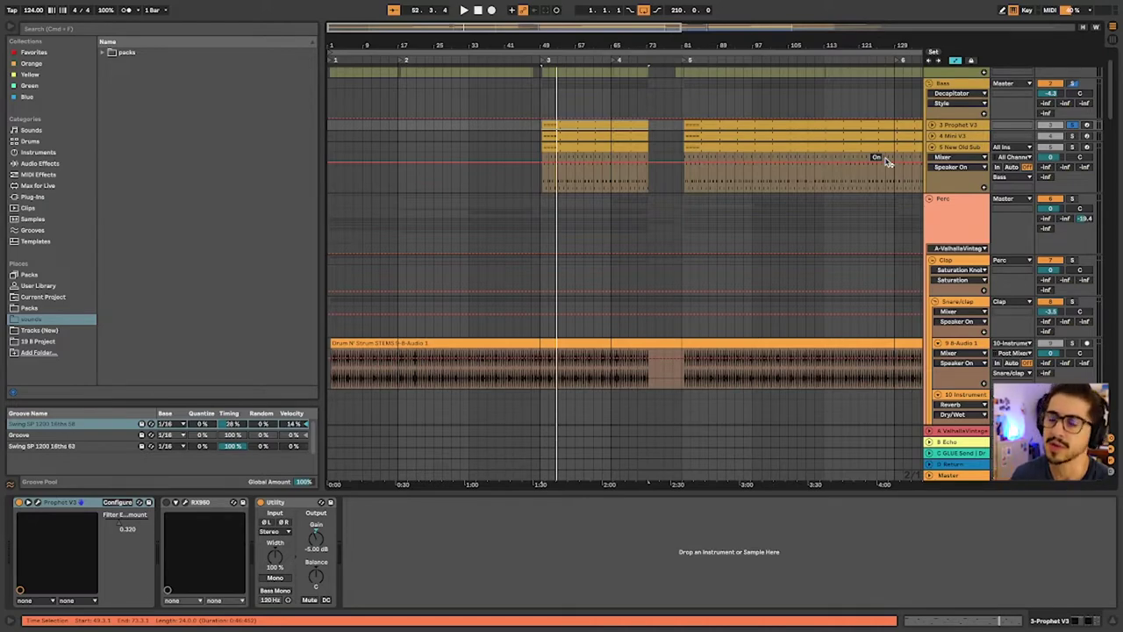
Show the Bass group's effect chain, open the Decapitator window to view its Bass presets, and close it
click(964, 86)
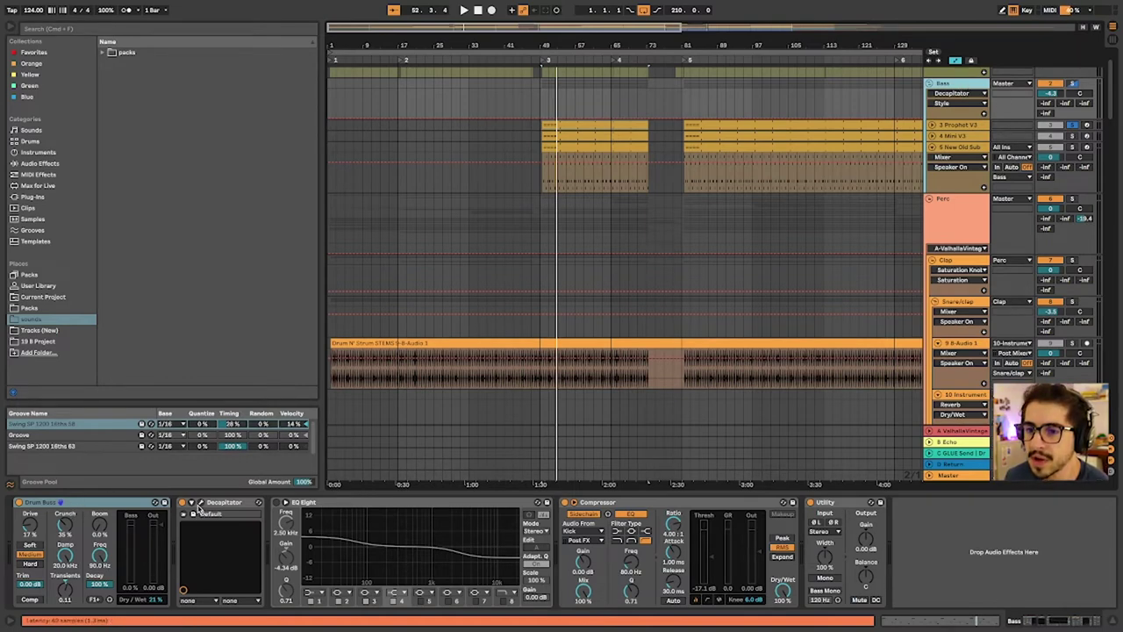
click(201, 503)
click(189, 79)
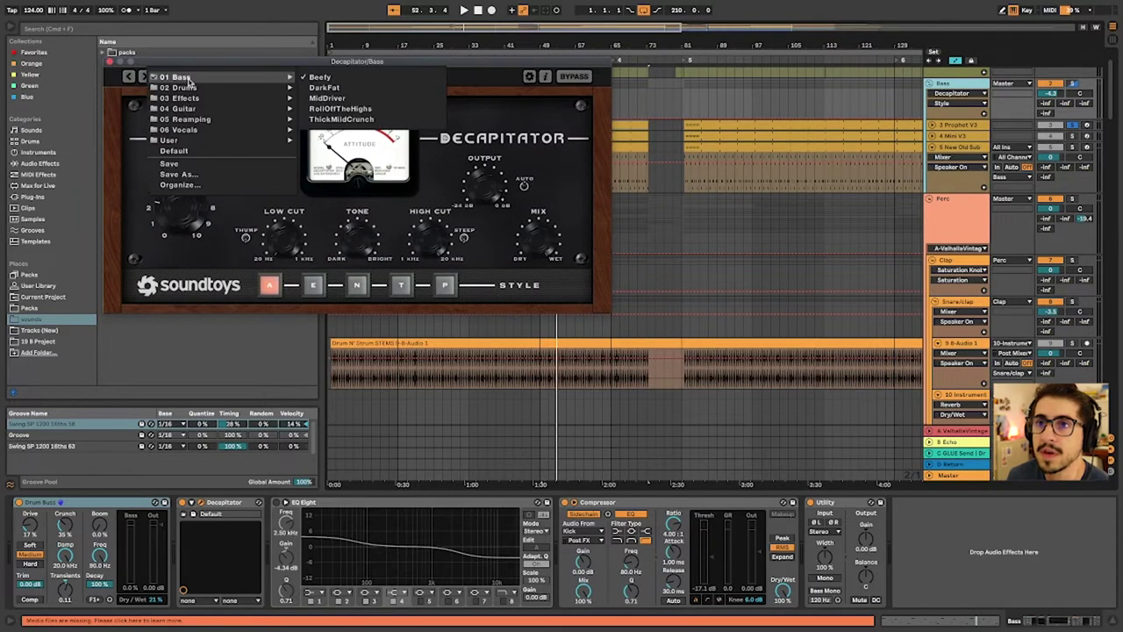
click(110, 61)
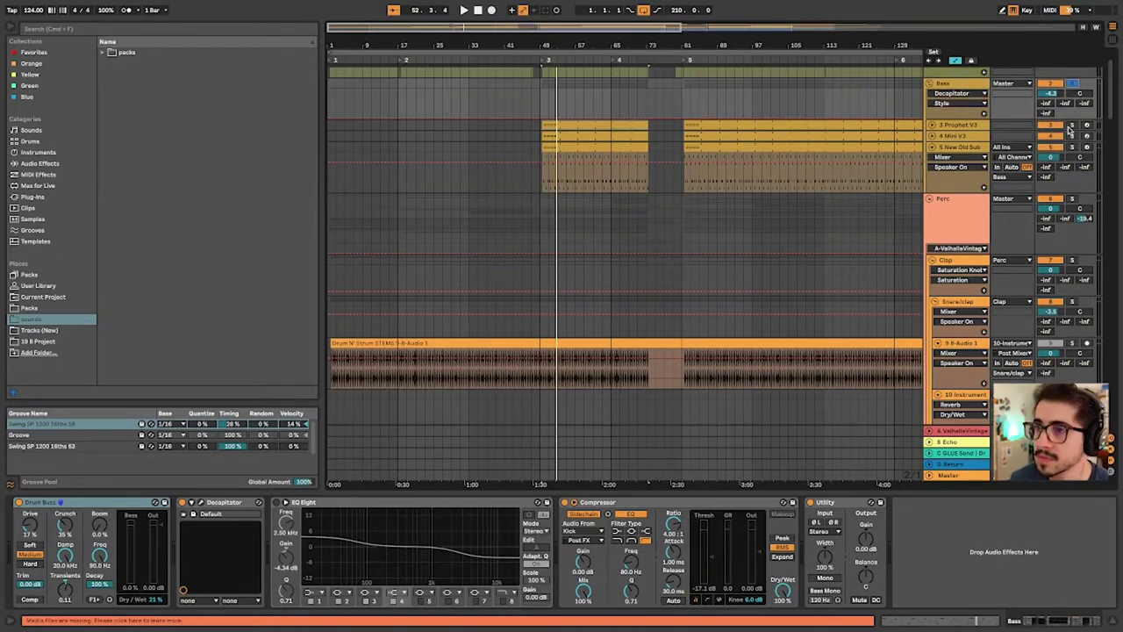
Audition the whole Bass group in solo from around bar 49, toggling Drum Buss to compare the sound
key(space)
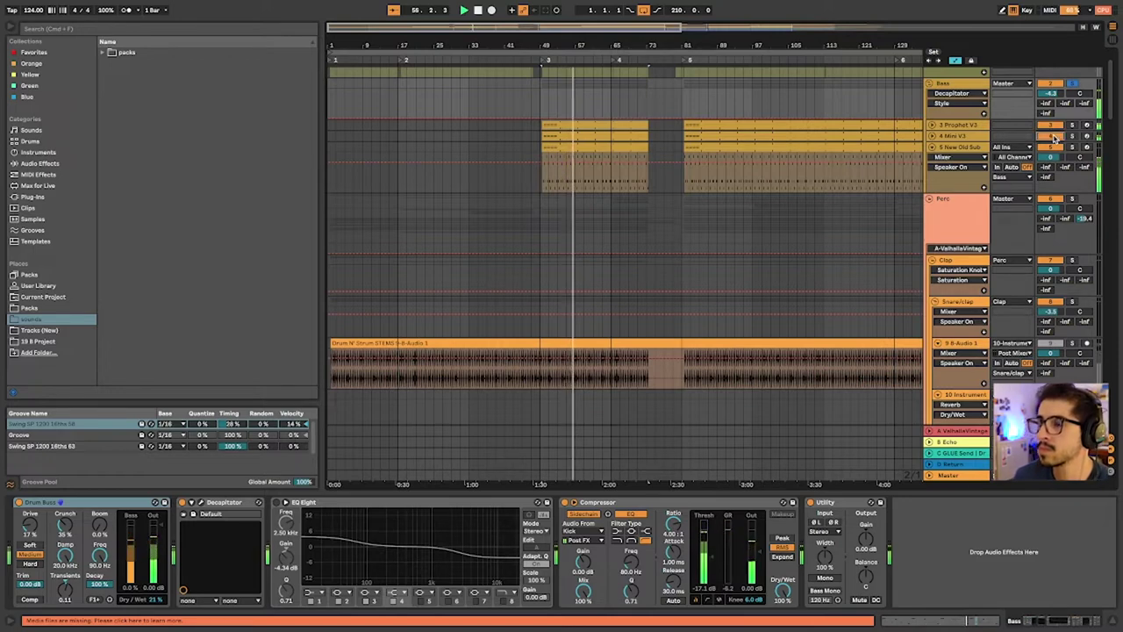
key(space)
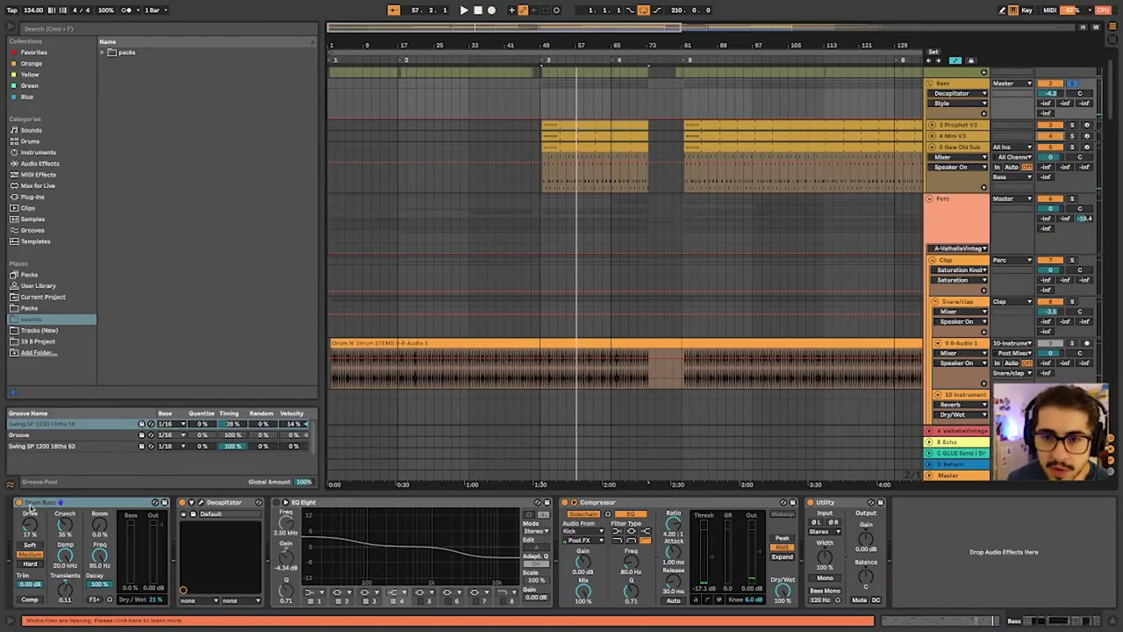
key(space)
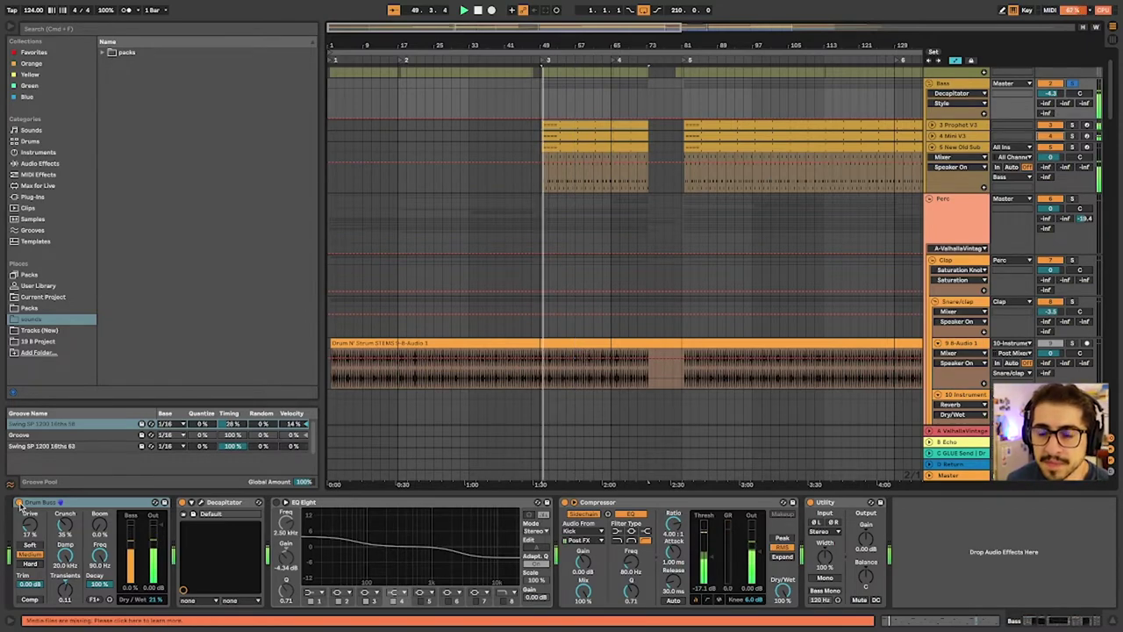
click(19, 503)
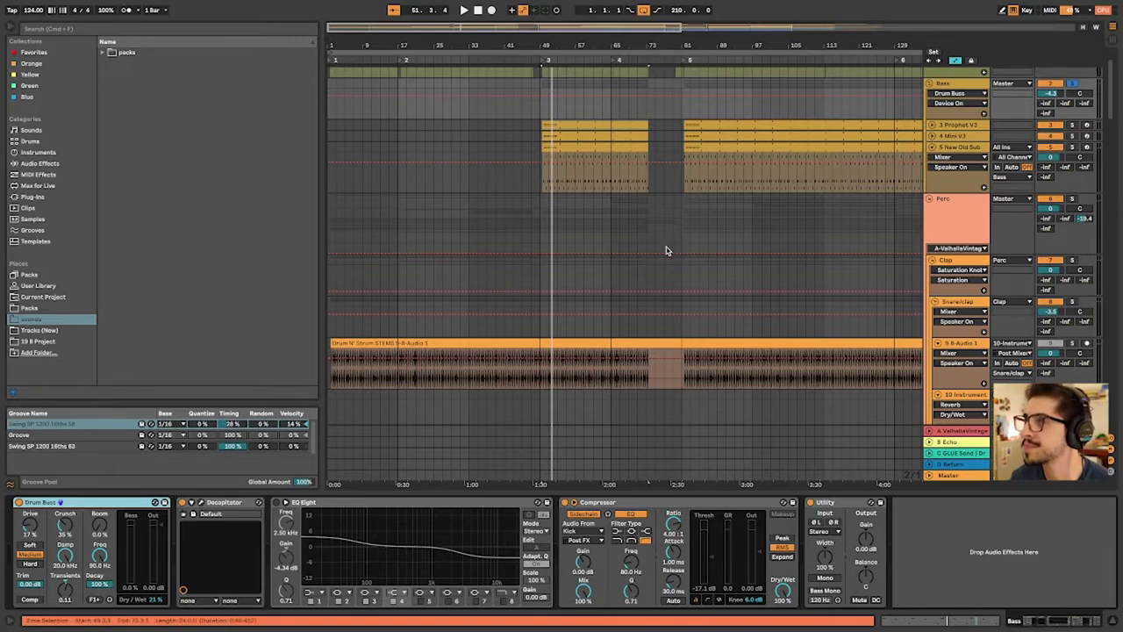
Inspect the device chains of the 11 Instrument clap track and the 9 8-Audio 1 track in the Clap group
scroll(665, 251, down, 3)
scroll(665, 252, down, 2)
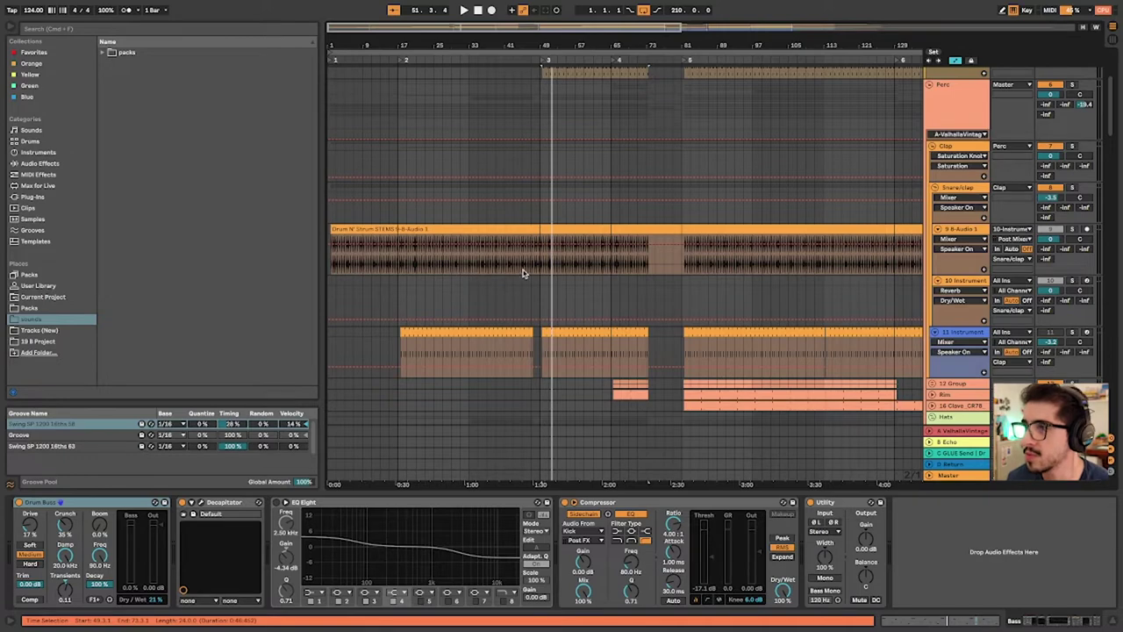
click(413, 346)
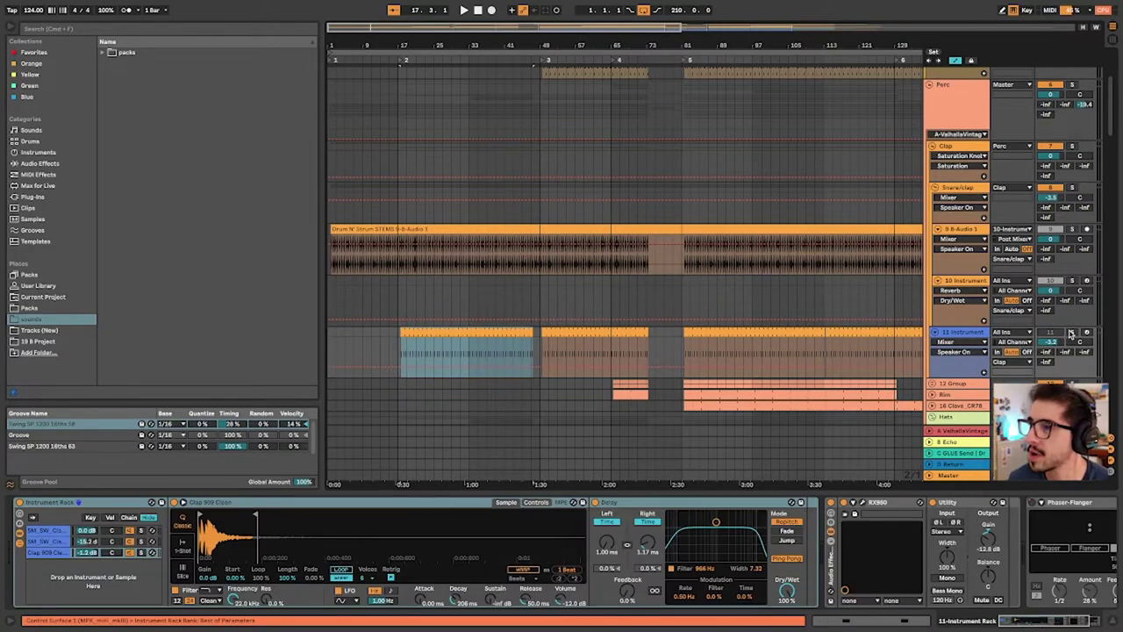
click(387, 231)
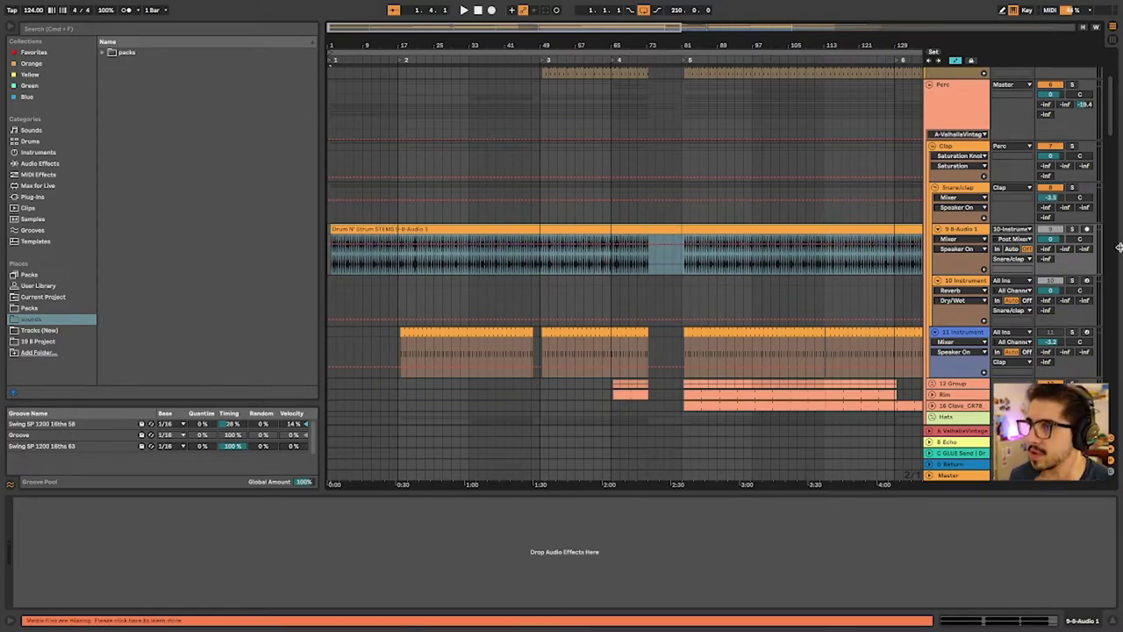
Solo the 11 Instrument clap track and play its part from bar 17
click(1073, 333)
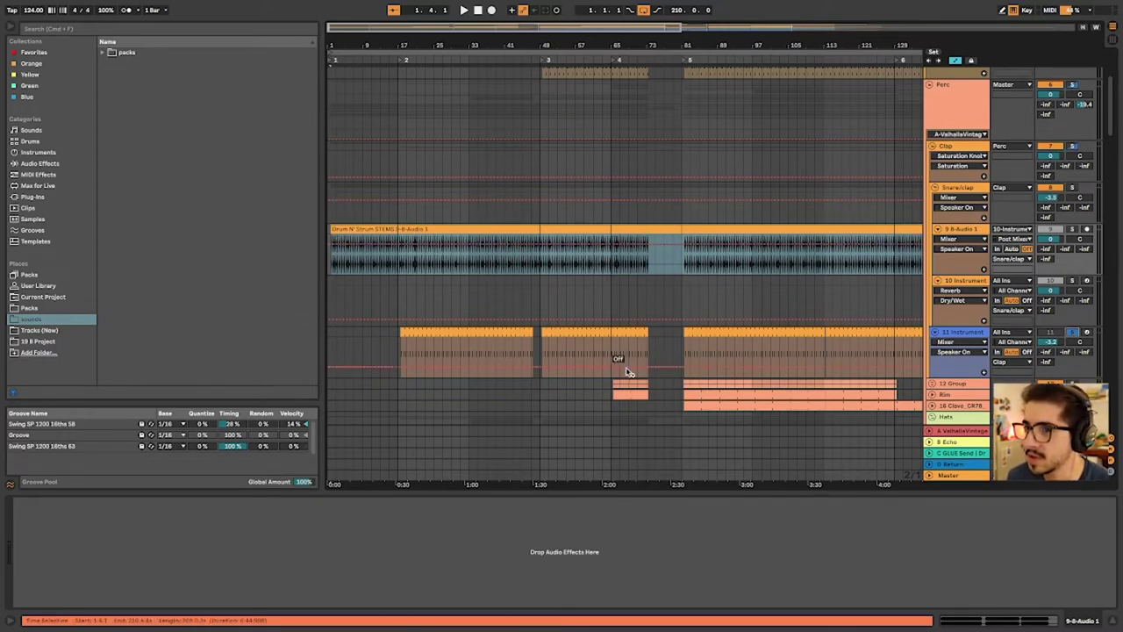
click(419, 335)
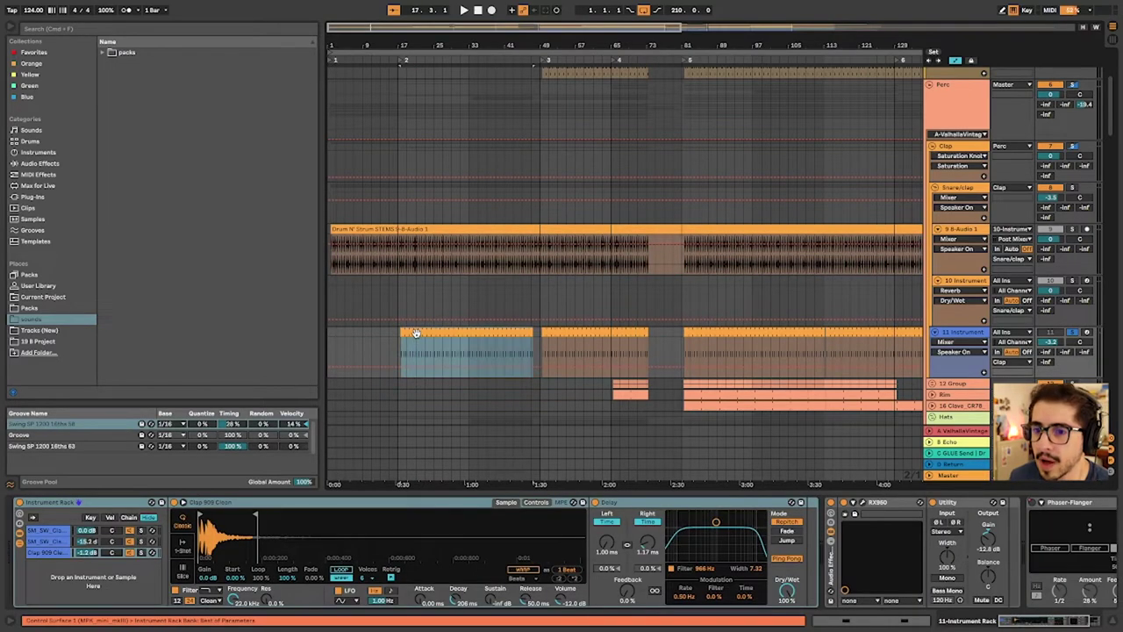
key(space)
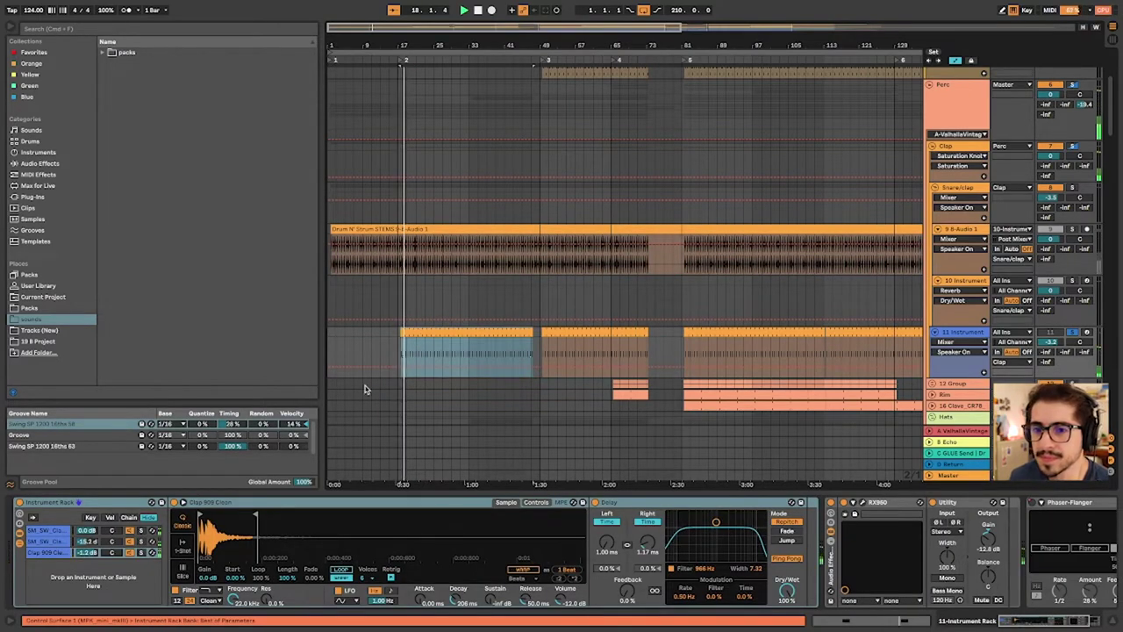
scroll(454, 384, down, 1)
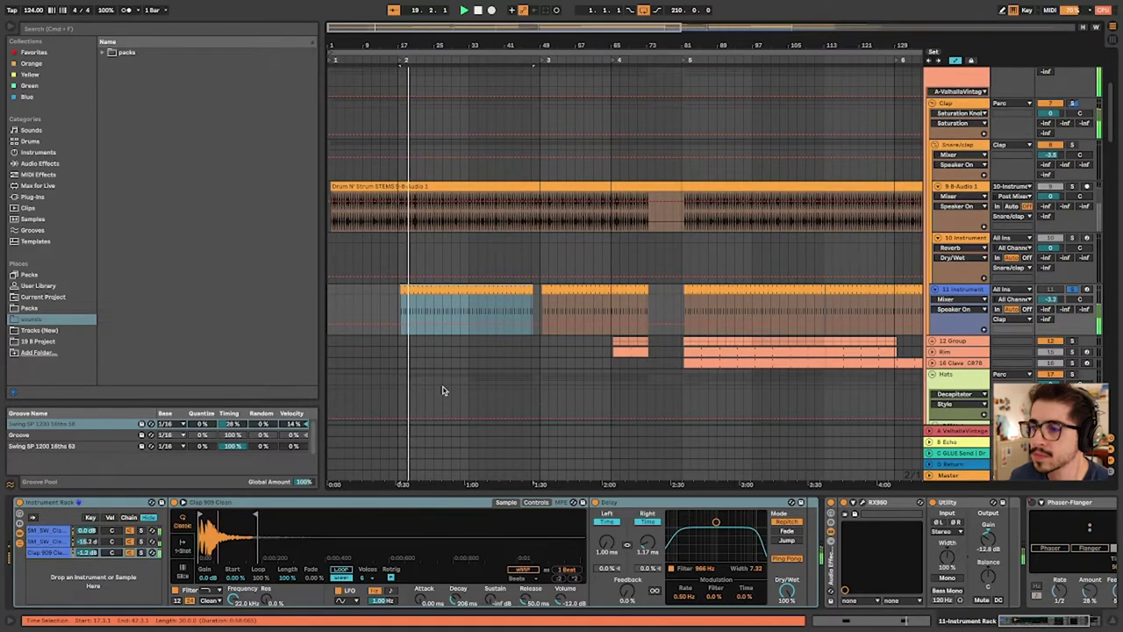
scroll(444, 389, down, 1)
scroll(444, 389, down, 1)
scroll(444, 386, up, 1)
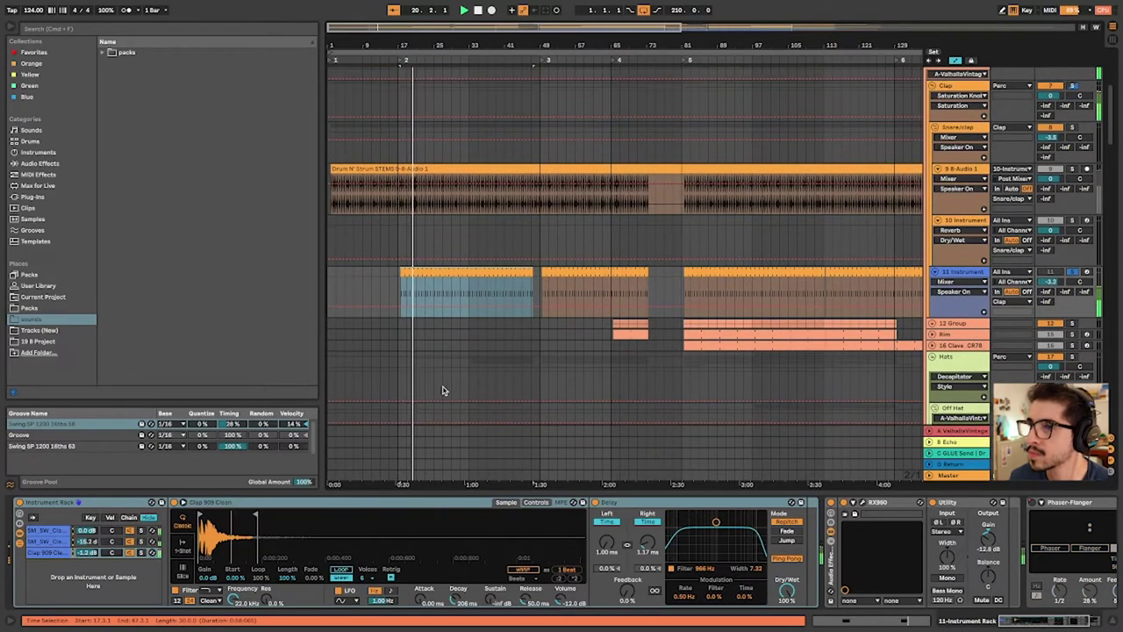
scroll(1080, 219, up, 1)
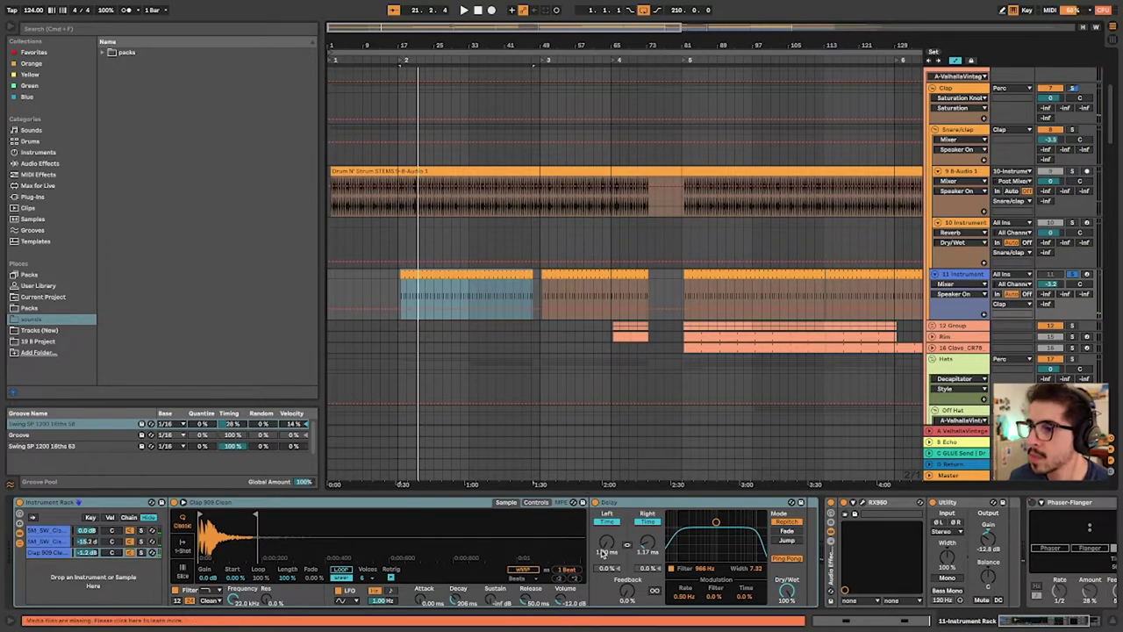
Review the clap's effects, display the Phaser-Flanger's Device On automation, and audition the part from bar 17 before ending the solo
scroll(627, 558, right, 3)
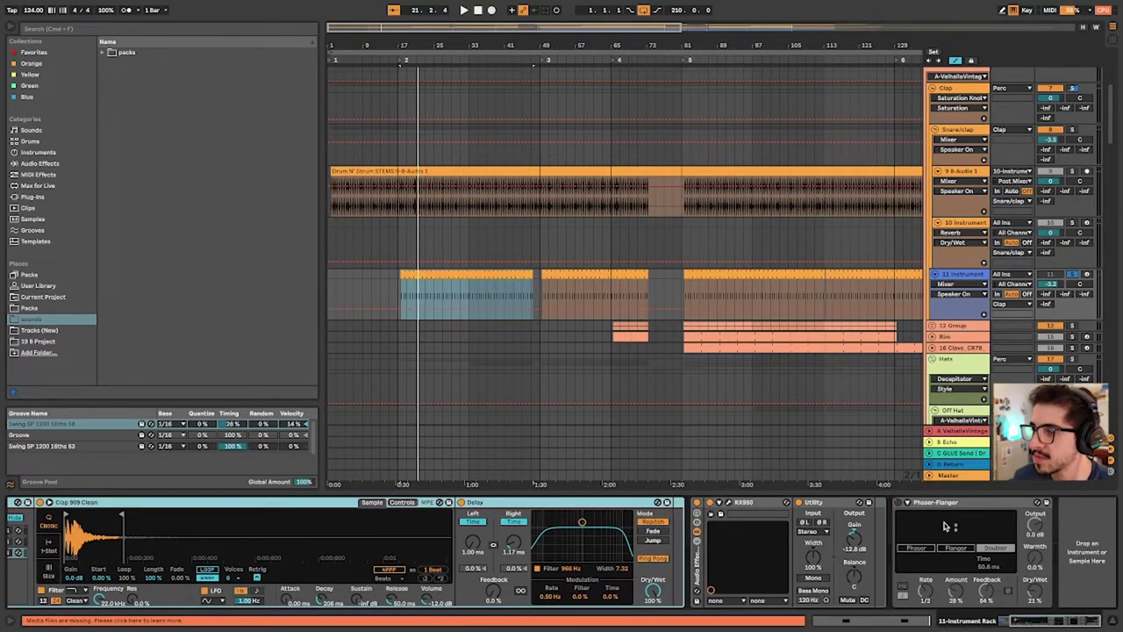
scroll(1062, 246, down, 1)
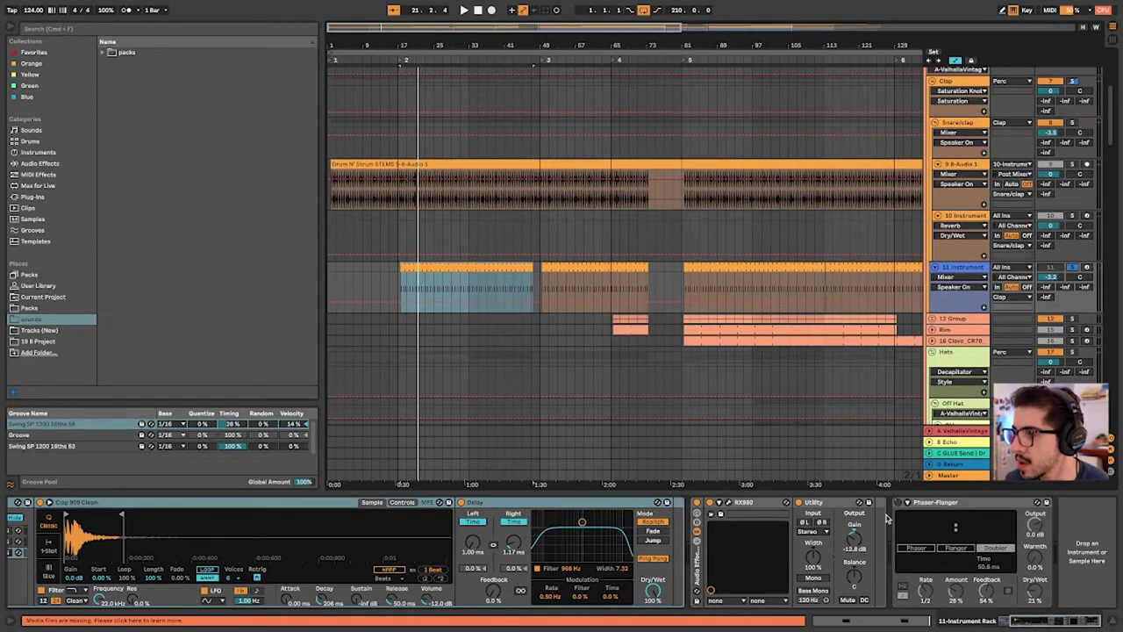
click(908, 503)
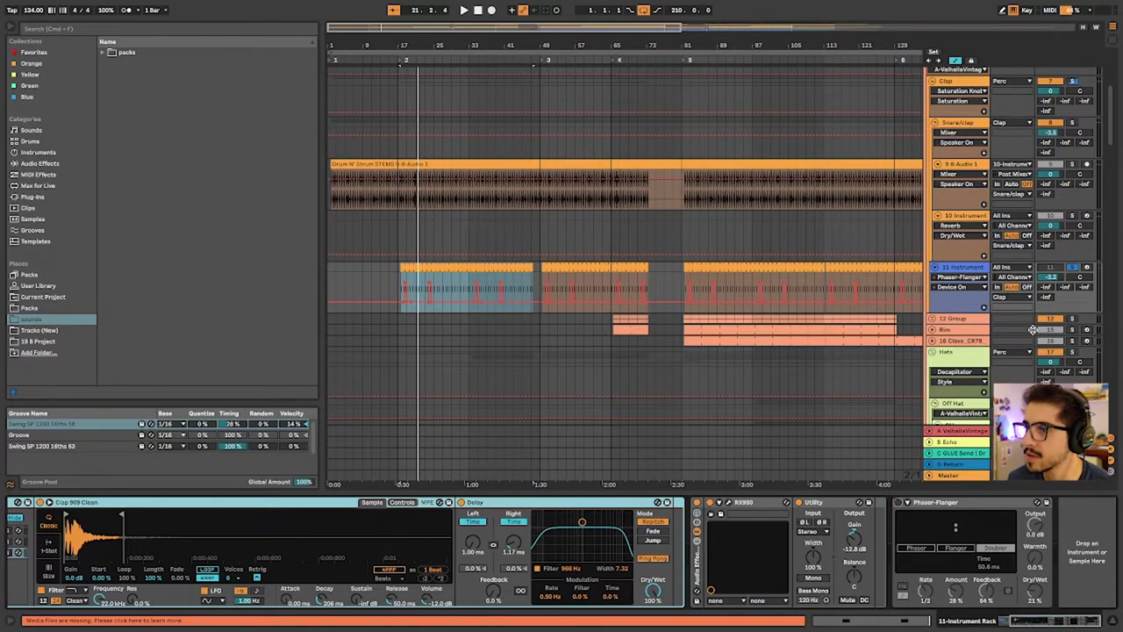
key(space)
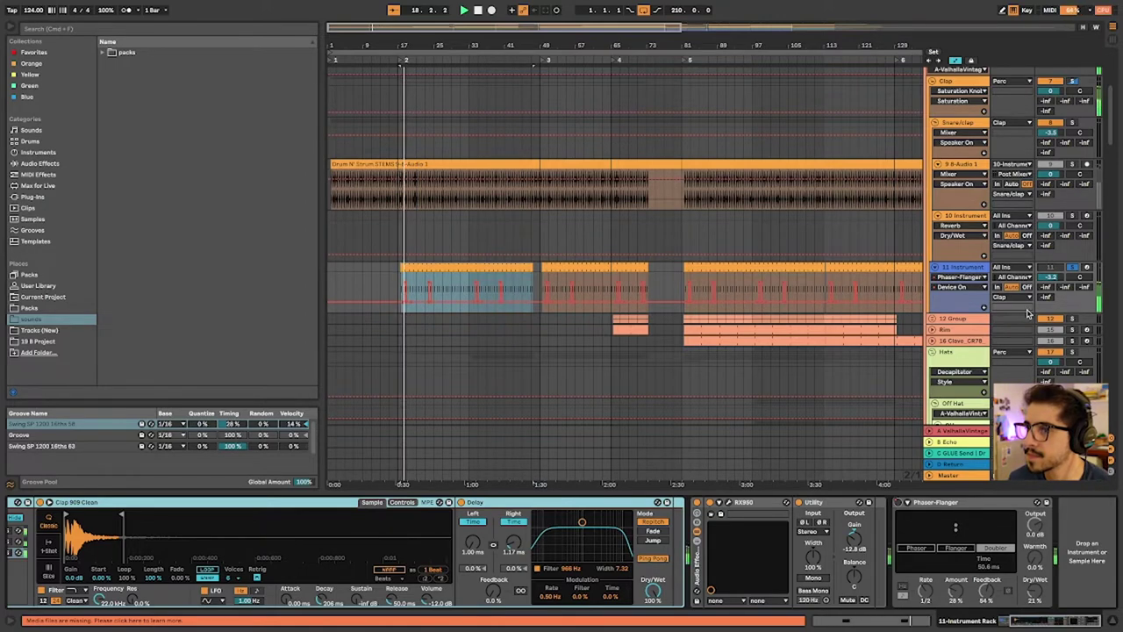
click(1073, 268)
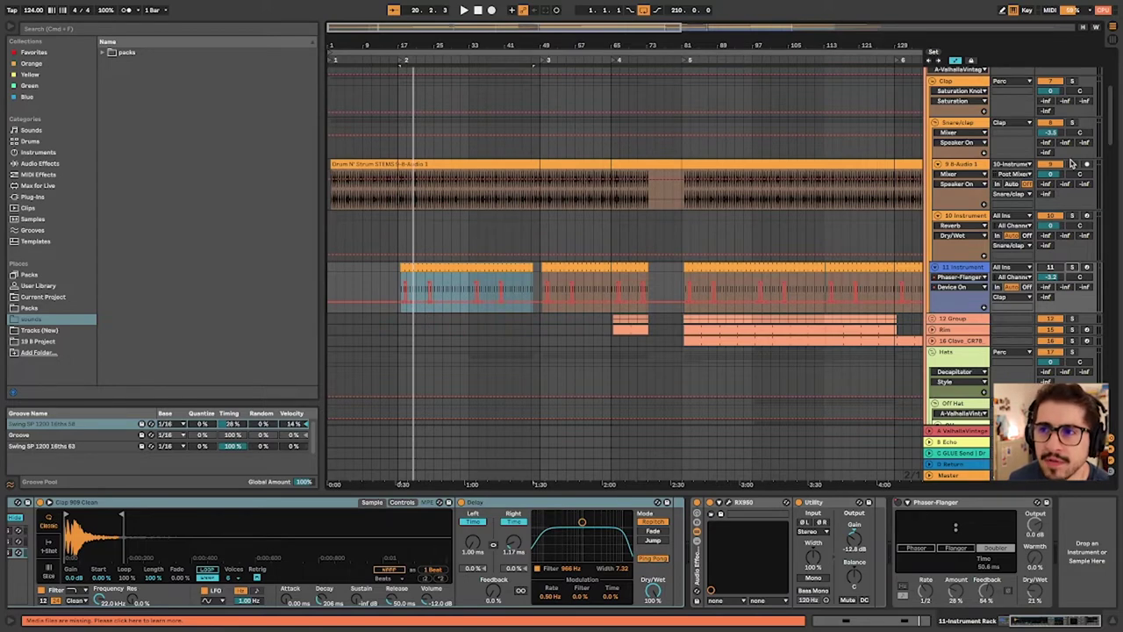
Audition 9 8-Audio 1 in solo from bar 17, view its clip waveform, and return to the track's device view
click(401, 172)
key(space)
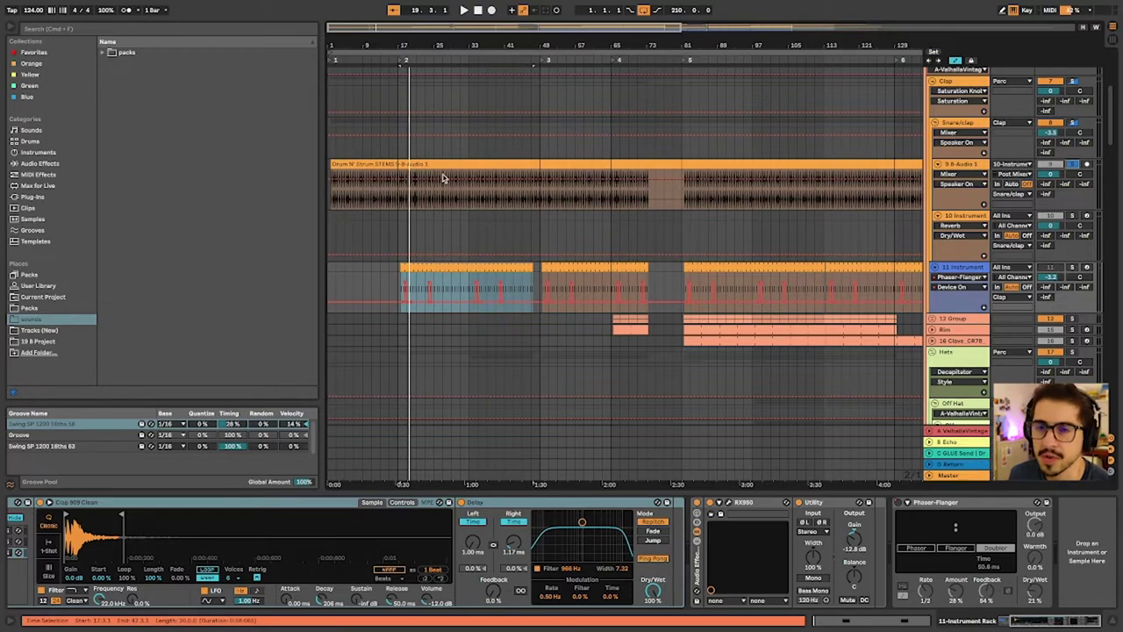
double_click(494, 165)
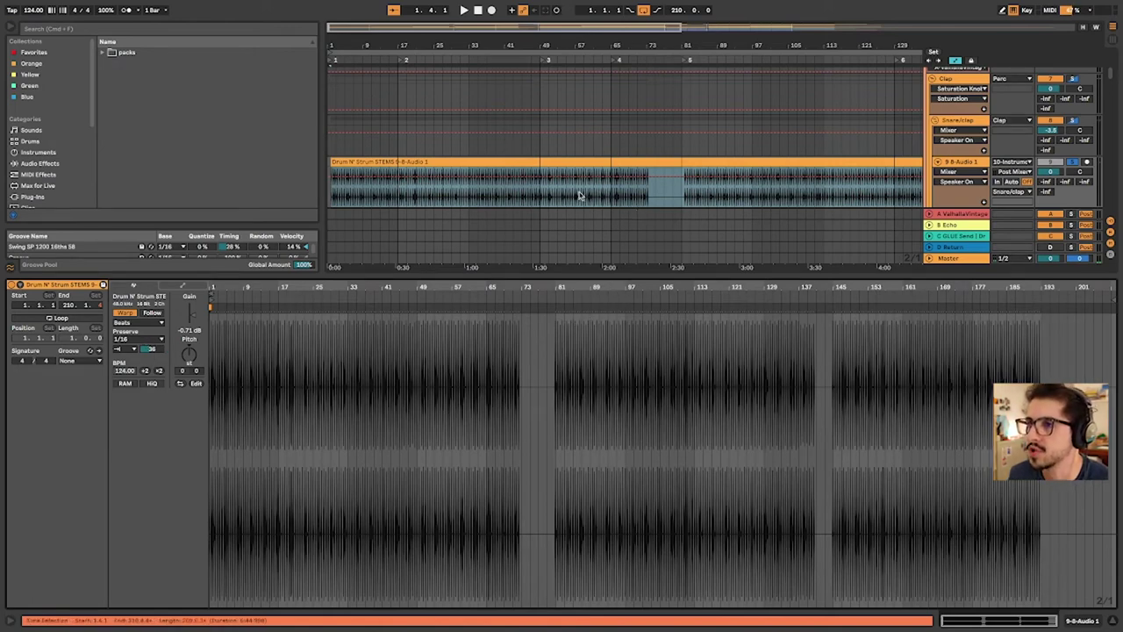
click(964, 183)
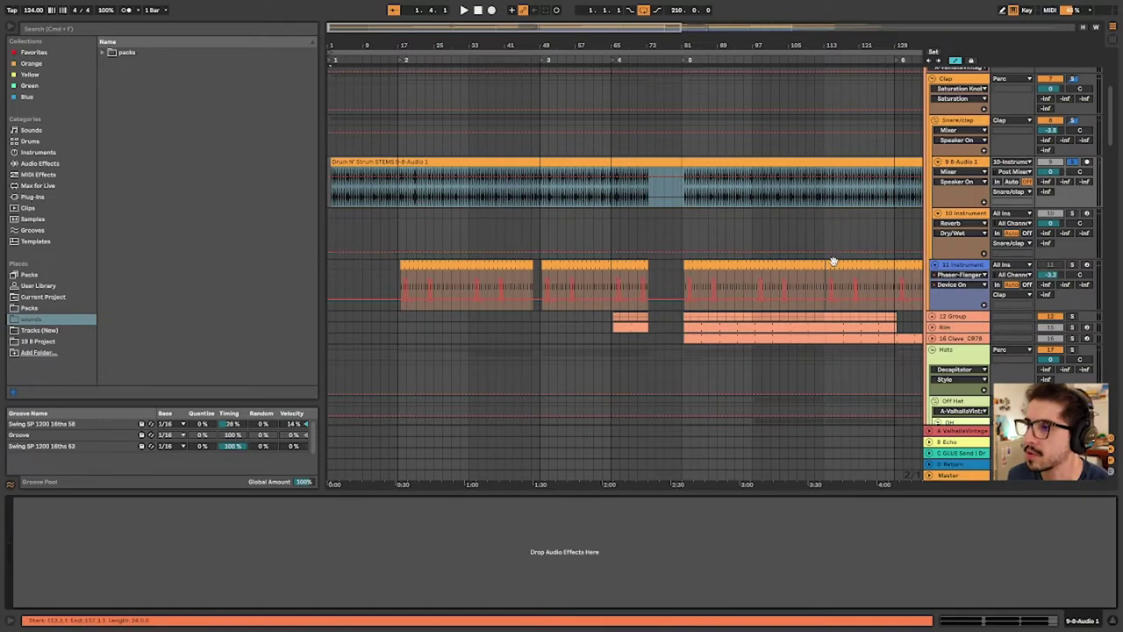
Unfold 12 Group, expand its 13 Instrument and 14 Instrument tracks, and show their rim sampler devices
scroll(720, 295, down, 3)
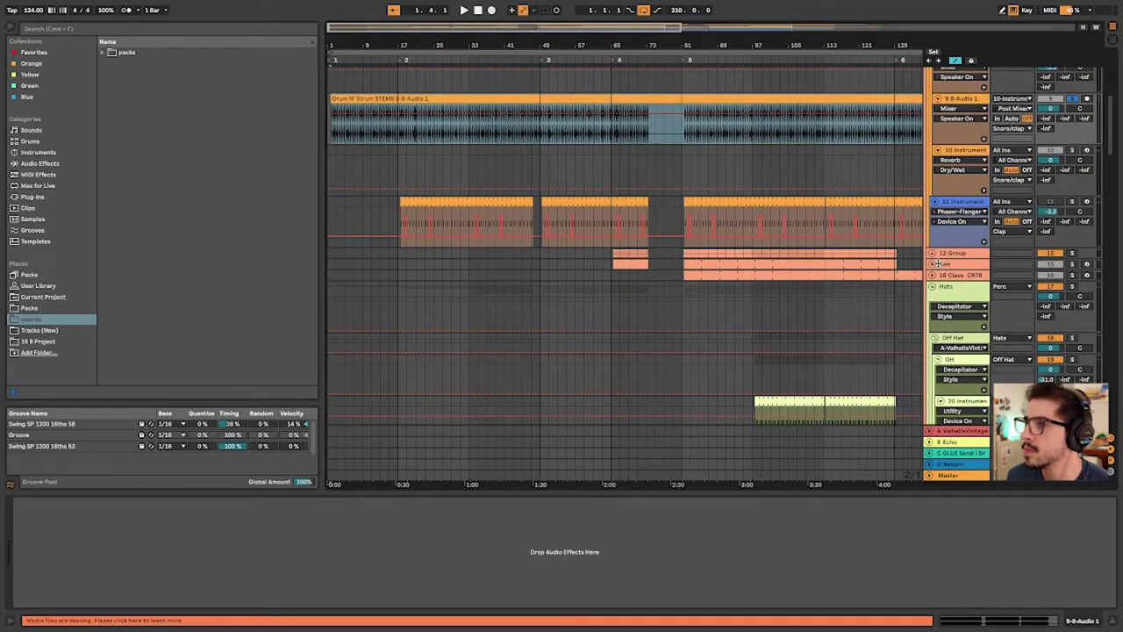
click(933, 254)
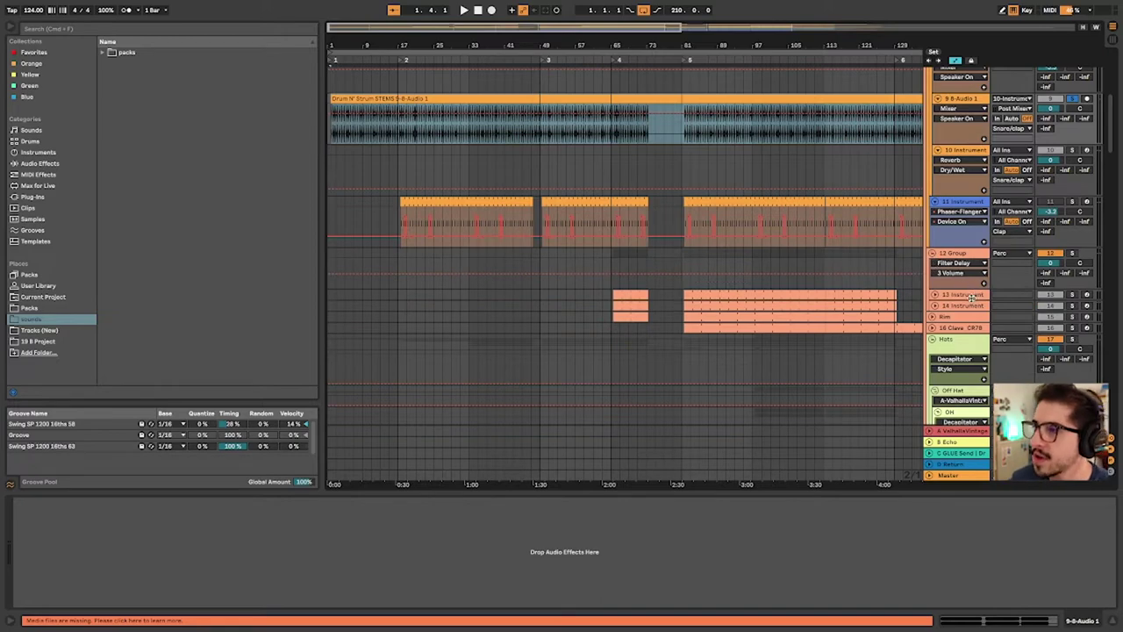
click(966, 305)
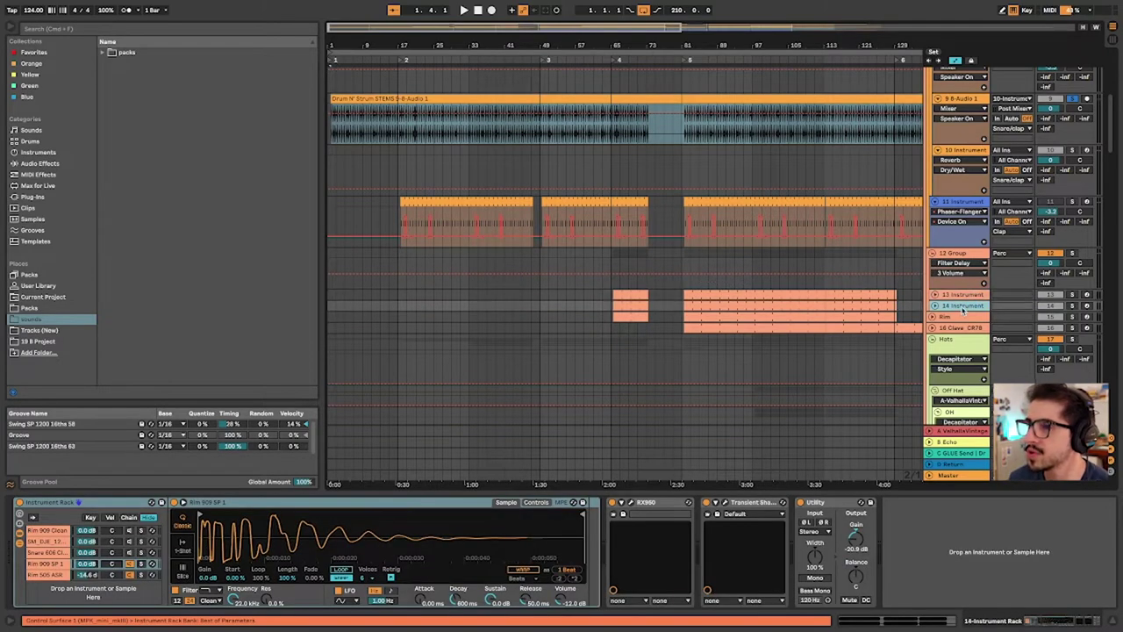
click(966, 296)
click(935, 296)
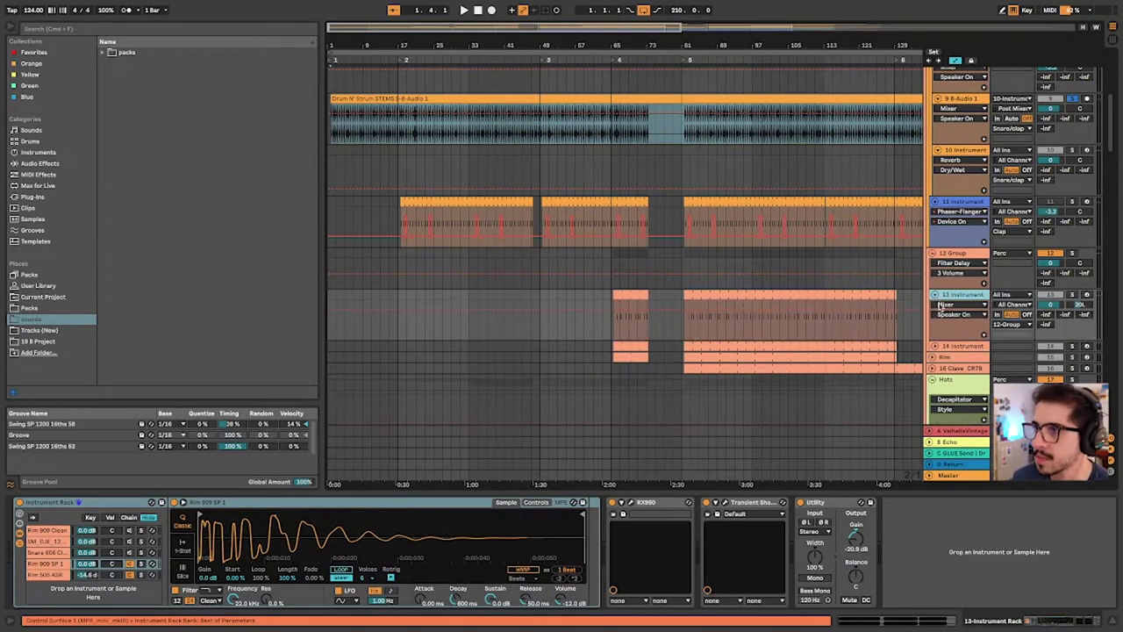
click(934, 347)
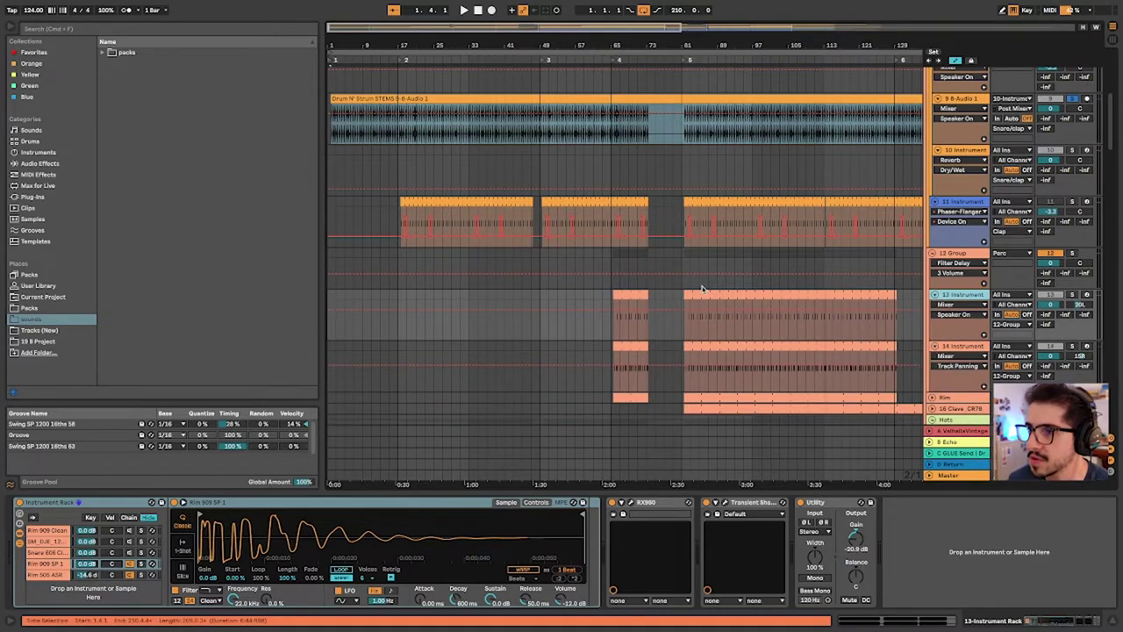
Audition the 13 Instrument and 14 Instrument rim parts from bar 65, each in solo
click(628, 304)
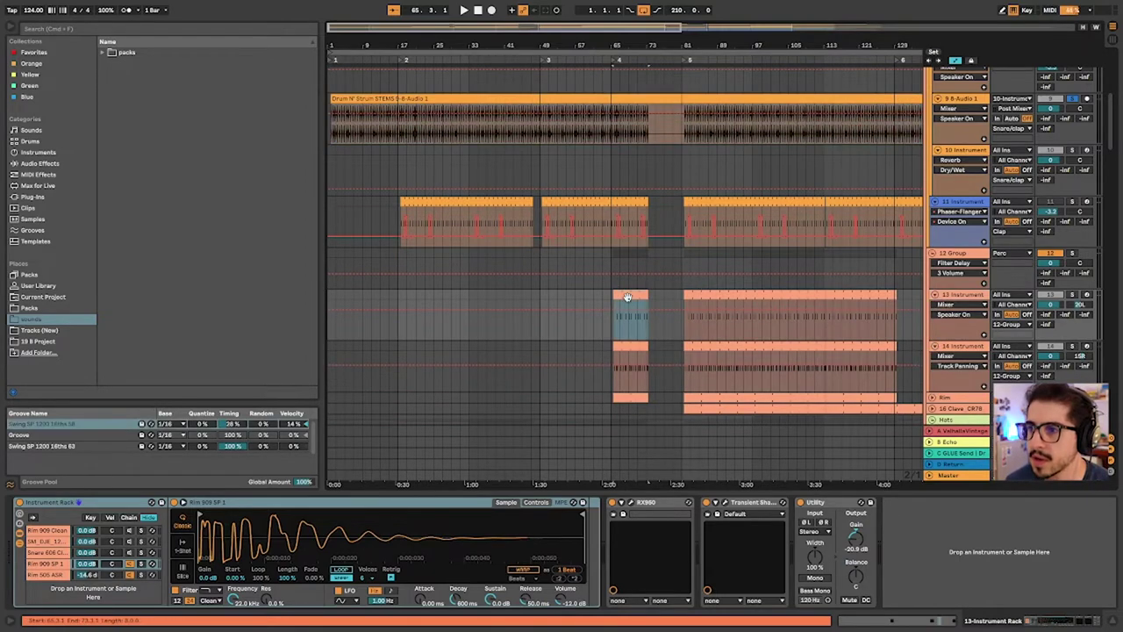
click(1074, 296)
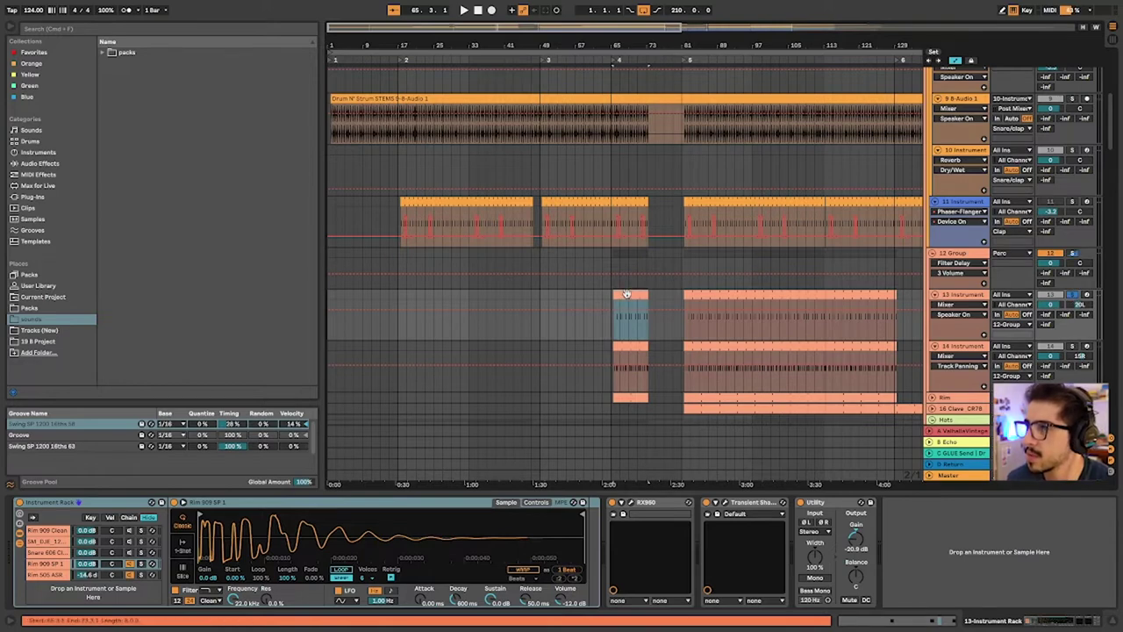
key(space)
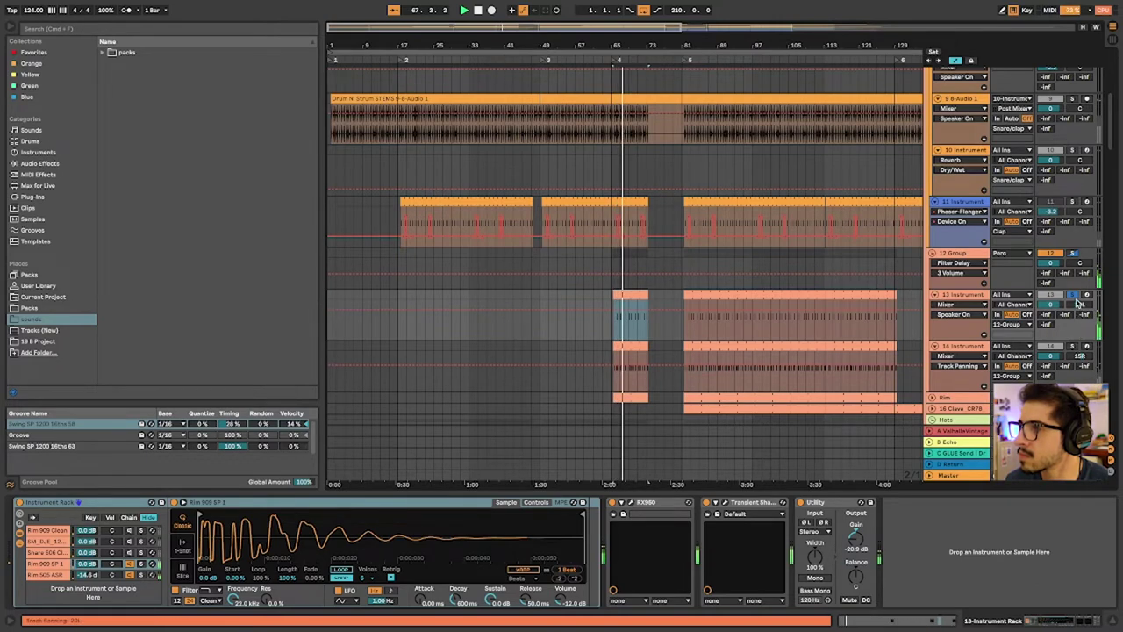
click(619, 345)
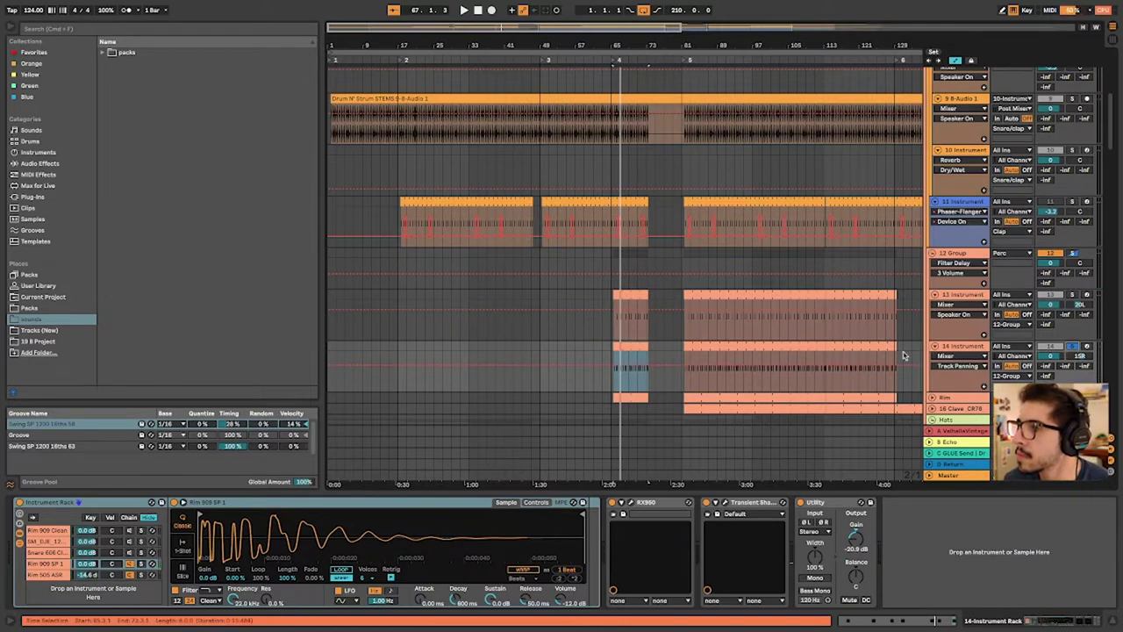
Open the MIDI notes of the 13 Instrument rim clip at bar 65
scroll(1032, 263, down, 2)
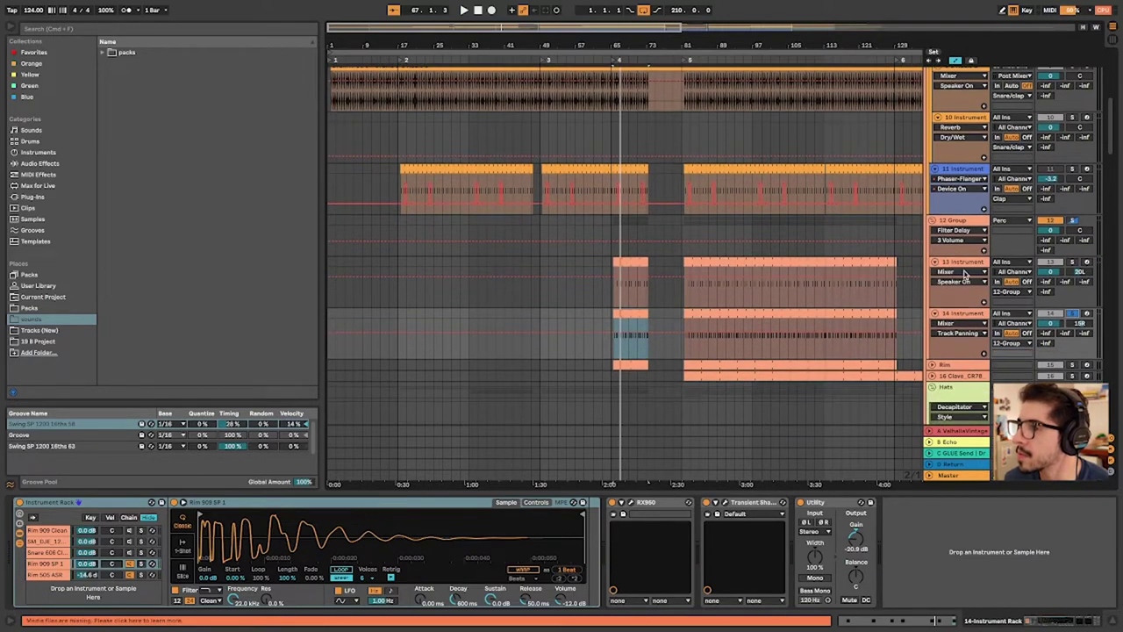
click(645, 262)
double_click(650, 260)
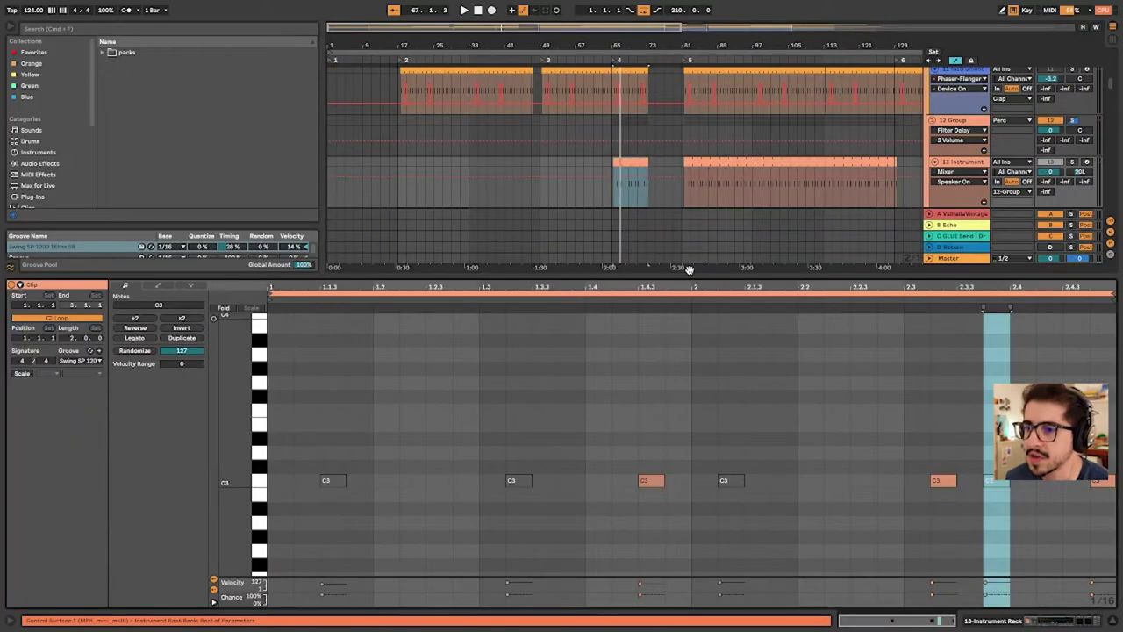
Return to the device view, arm 14 Instrument, and audition the Rim 909 SP 1 and Rim 505 ASR chains of its rack in solo
key(shift+Tab)
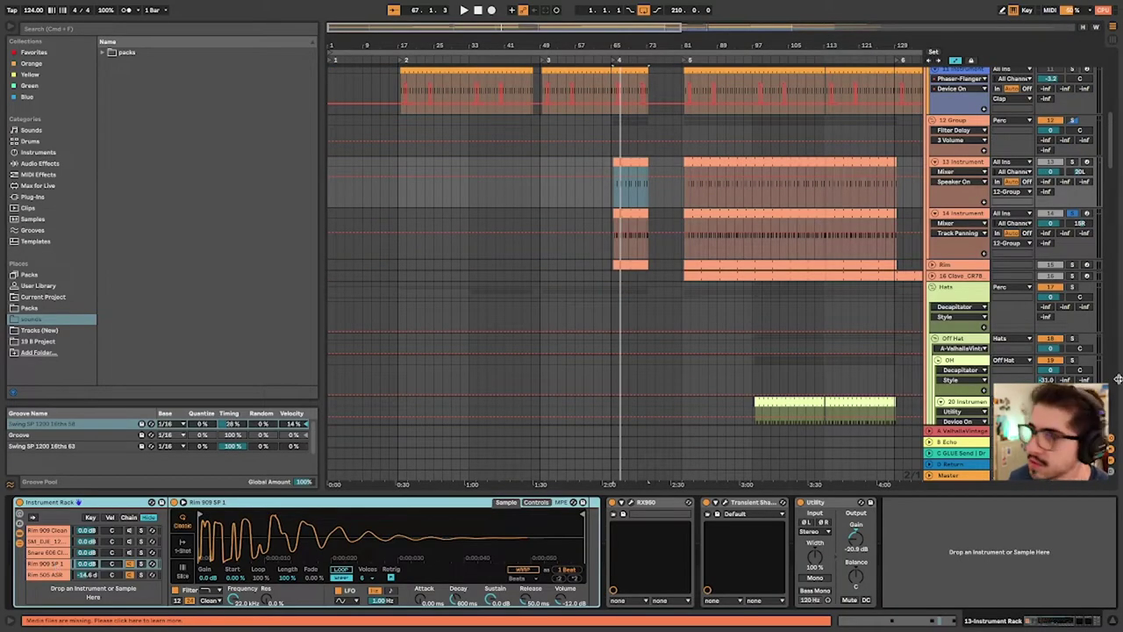
click(1087, 214)
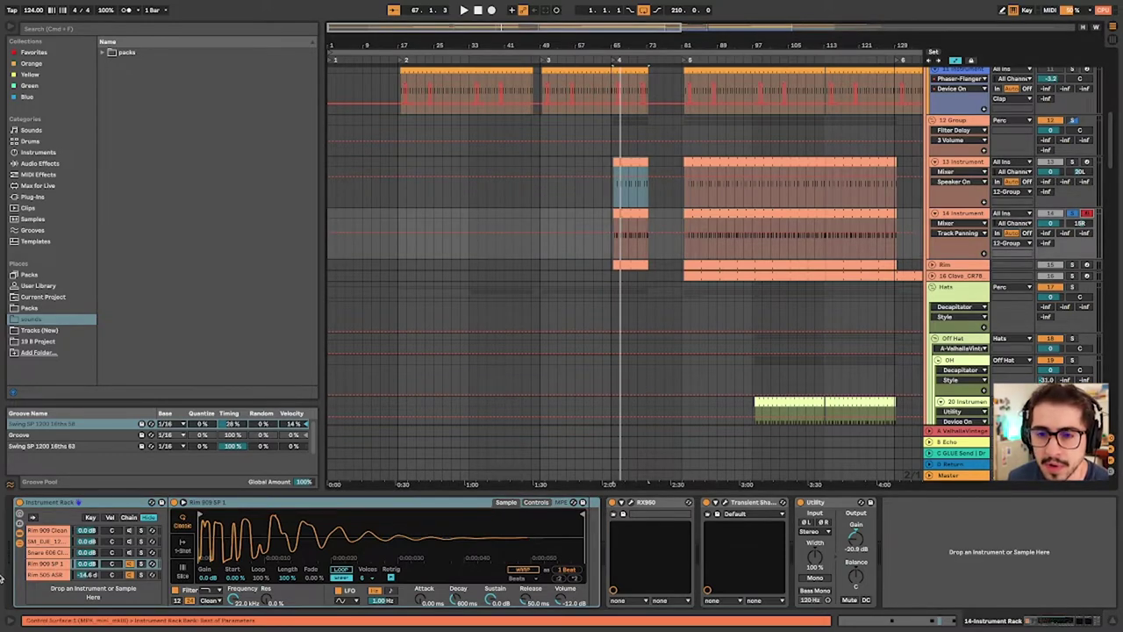
click(138, 566)
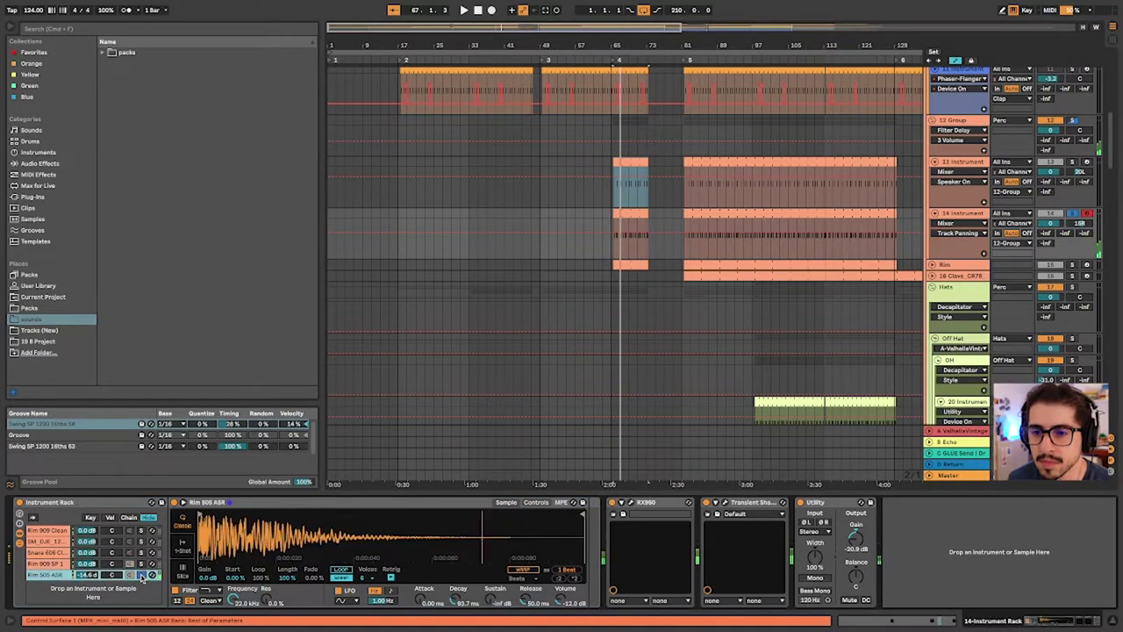
click(141, 576)
click(140, 566)
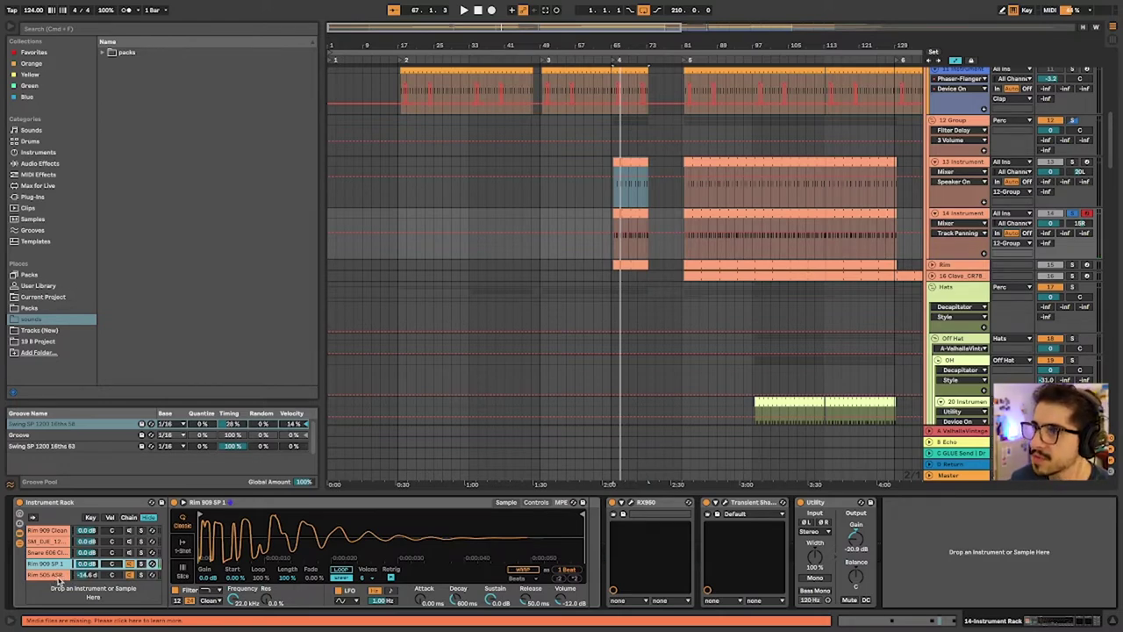
Show the 13 Instrument devices and the 12 Group's Filter Delay, and take the group out of solo
click(955, 167)
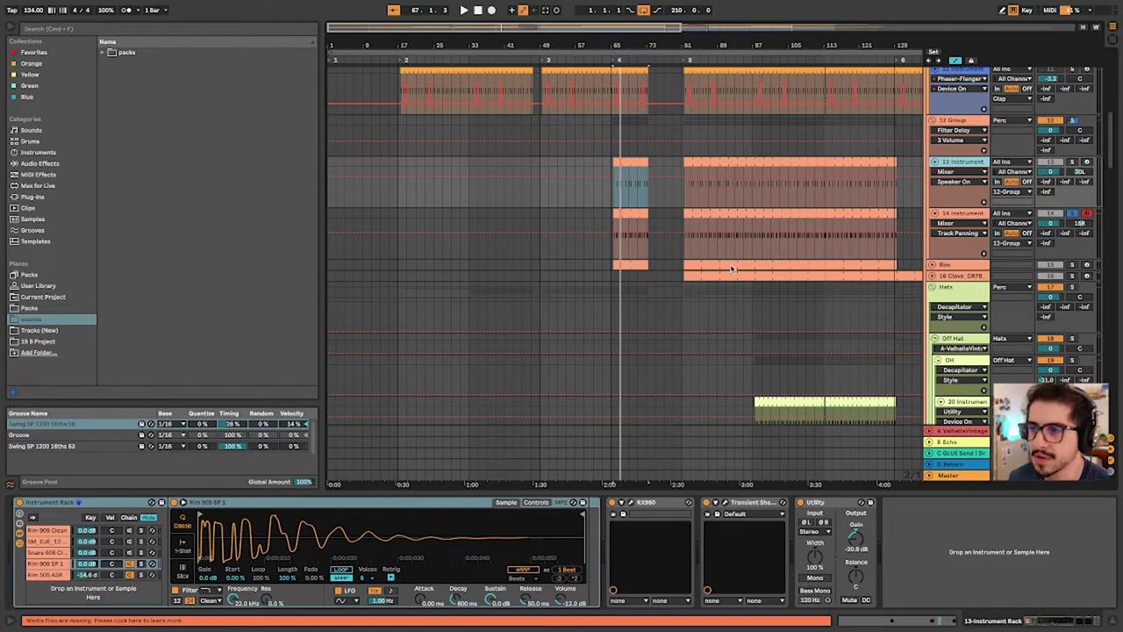
click(959, 121)
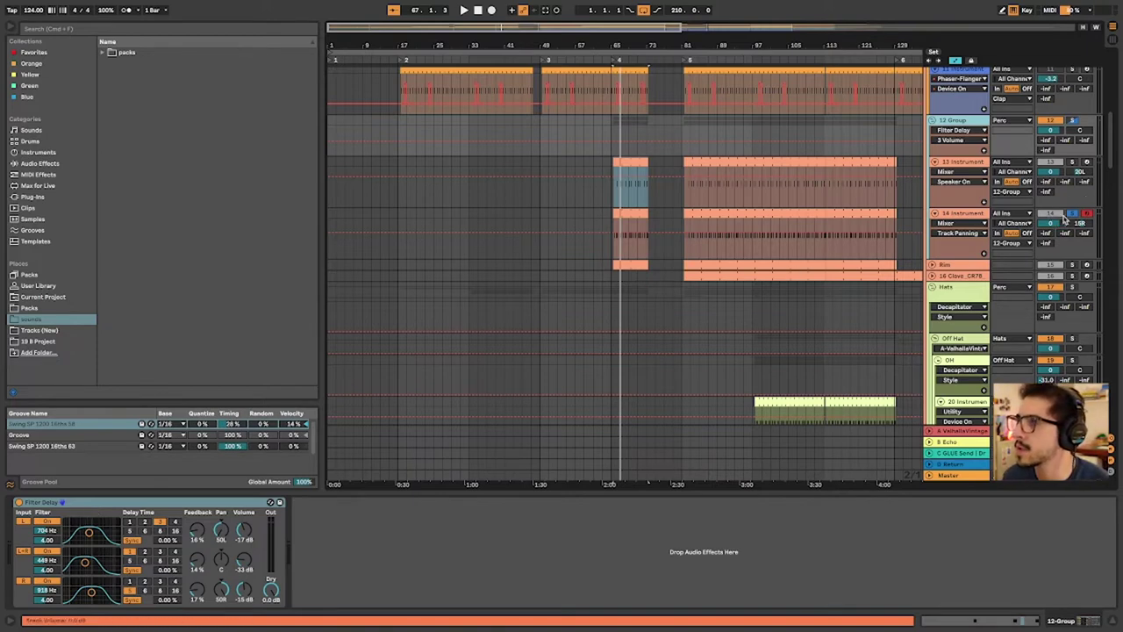
click(1071, 119)
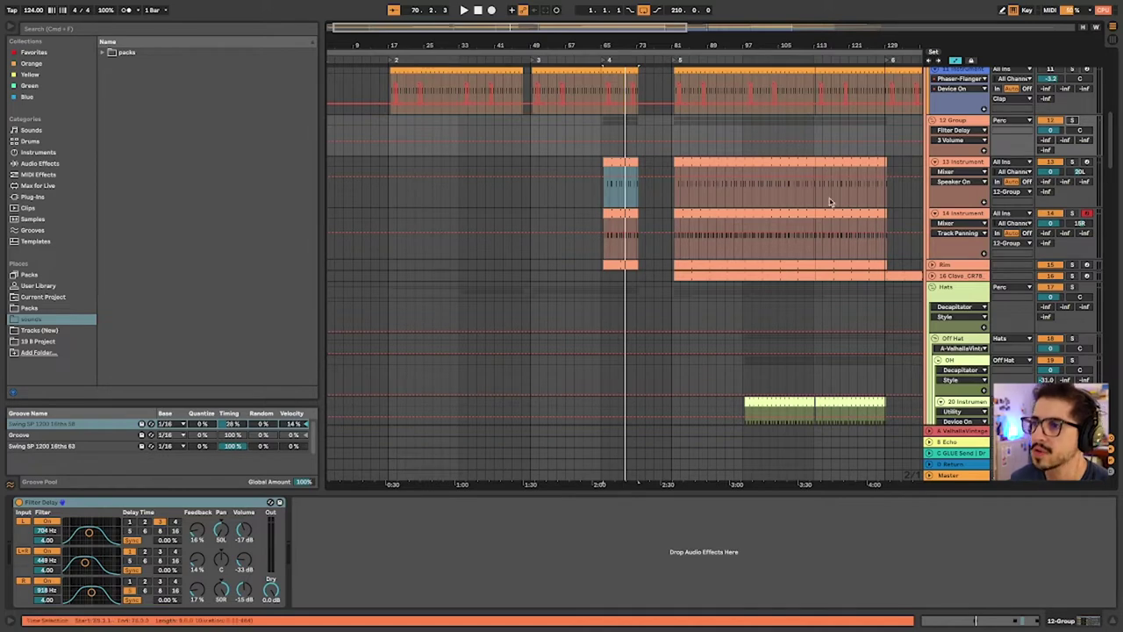
Expand the Rim track, select its clip at bar 65, and audition the armed track in solo before returning it to the mix
click(933, 265)
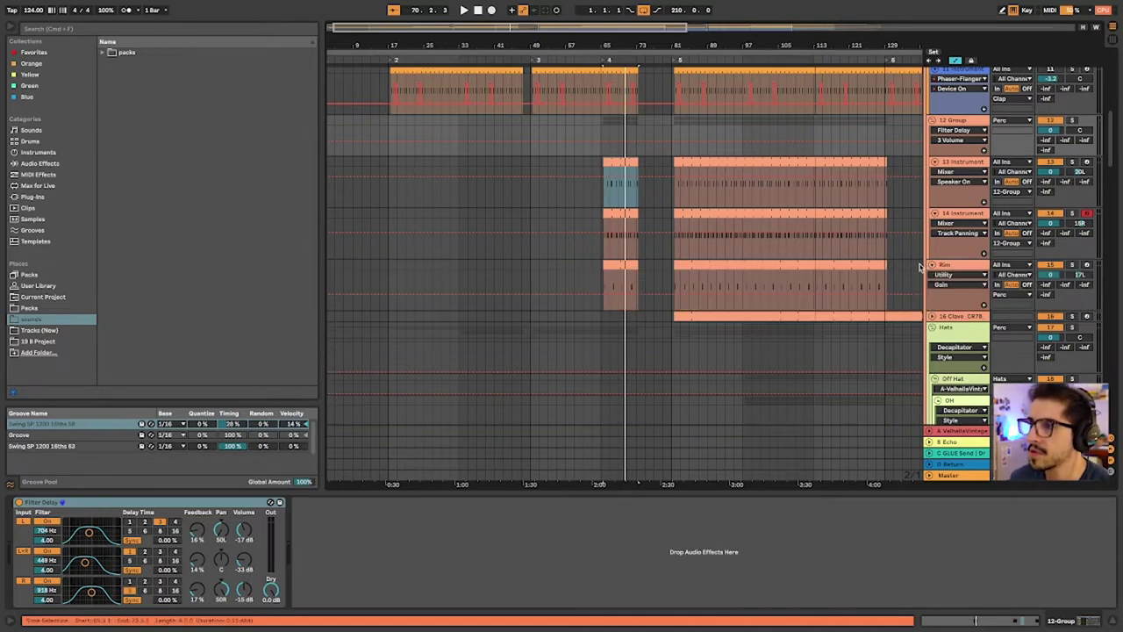
click(607, 267)
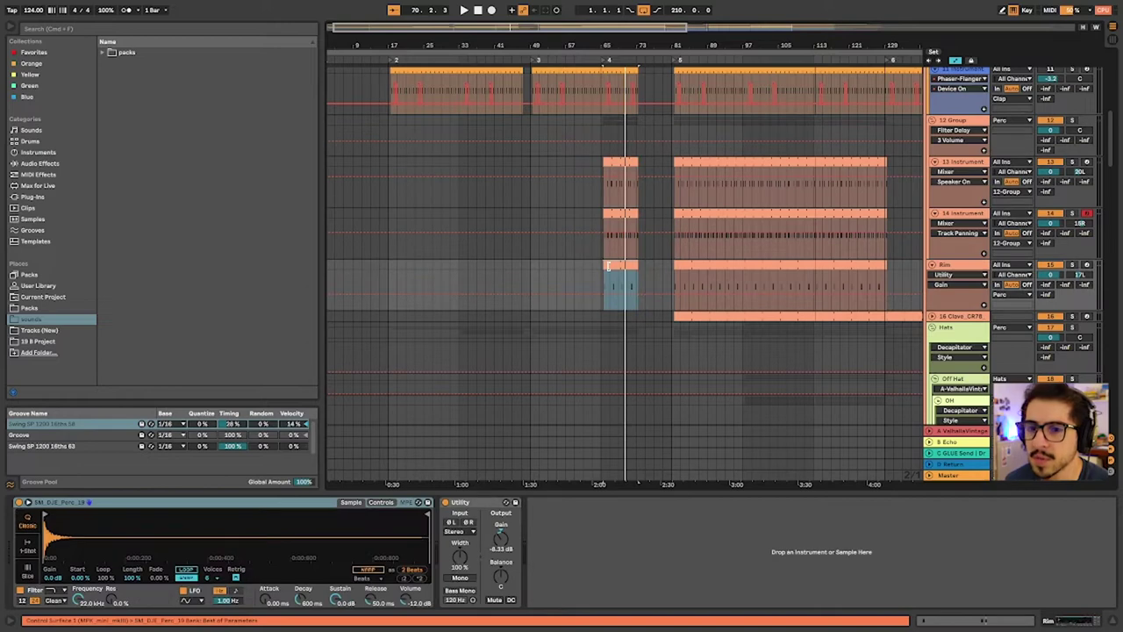
click(1087, 265)
click(1075, 265)
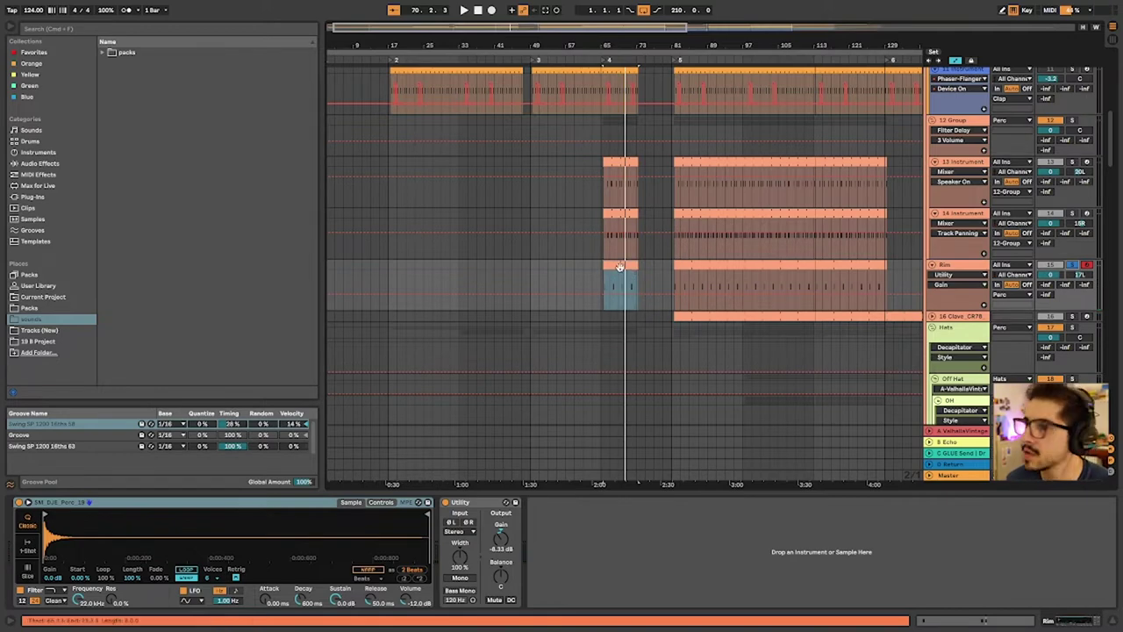
click(1072, 265)
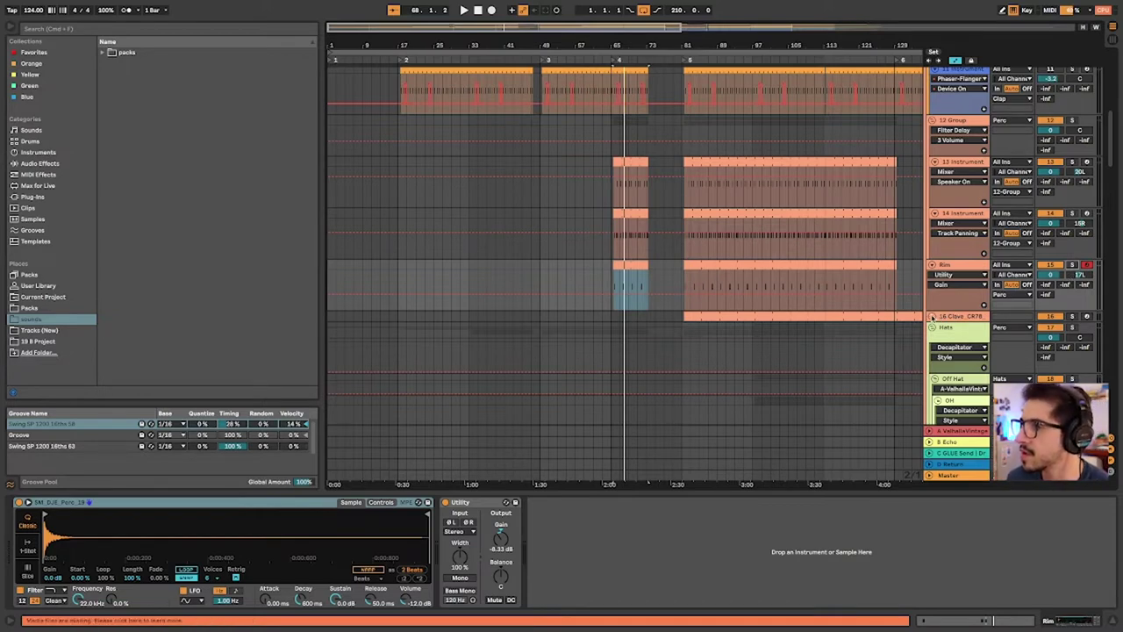
Expand the 16 Clave_CR78 track, select its clip at bar 81, and audition it in solo
click(932, 315)
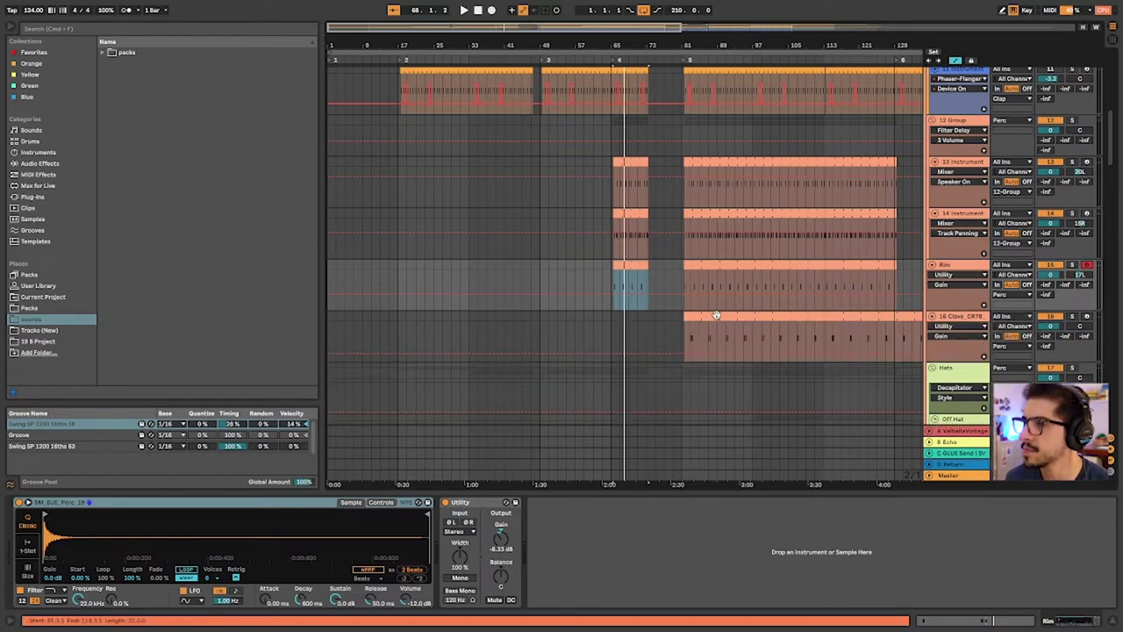
click(716, 314)
scroll(715, 314, down, 3)
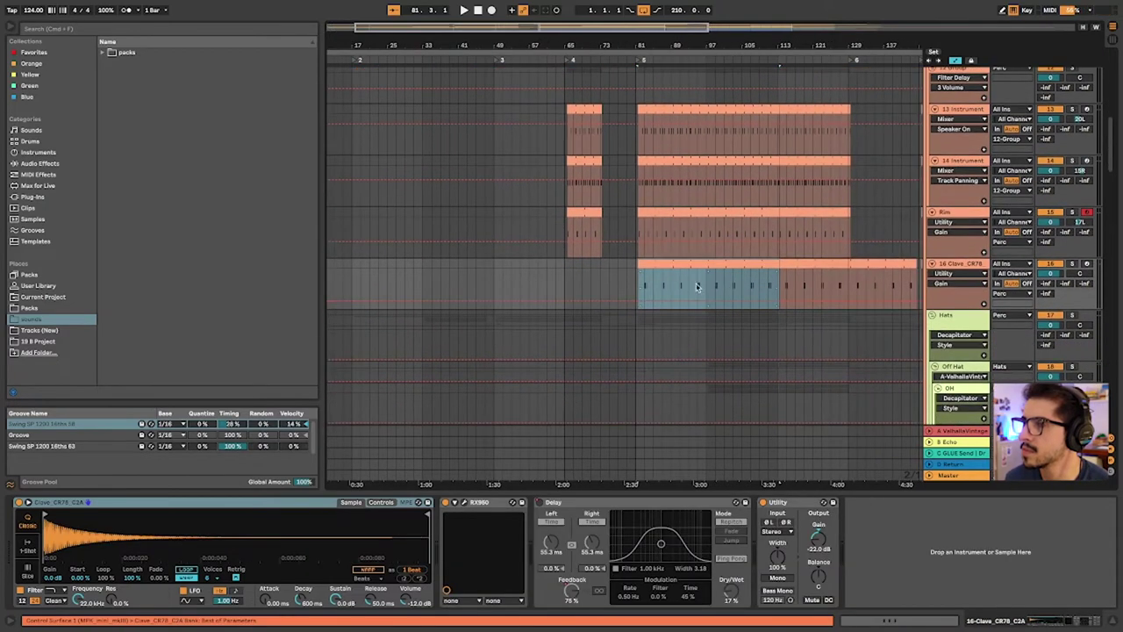
click(1071, 264)
key(space)
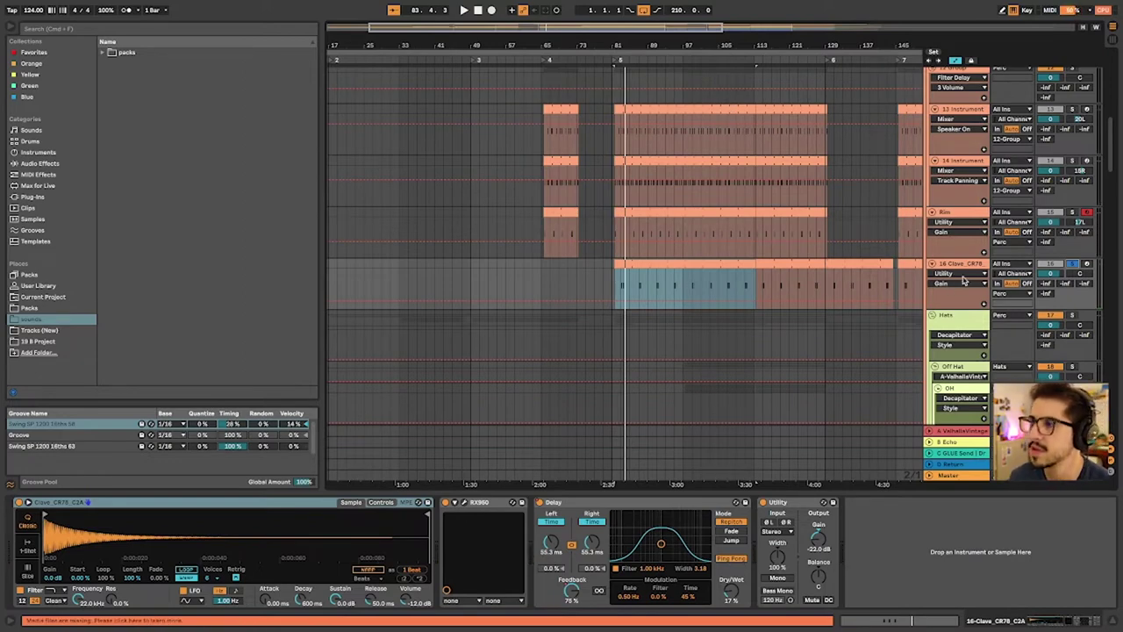
Locate the clave sampler's Clave_CR78_C2A sample in the browser
click(702, 363)
right_click(136, 539)
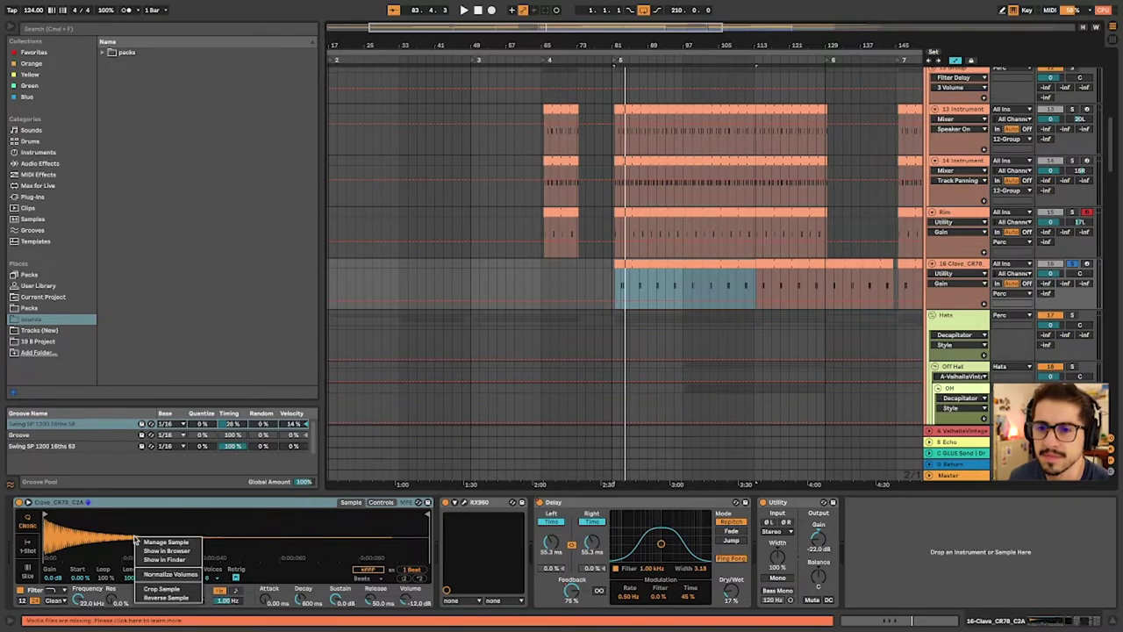
click(178, 555)
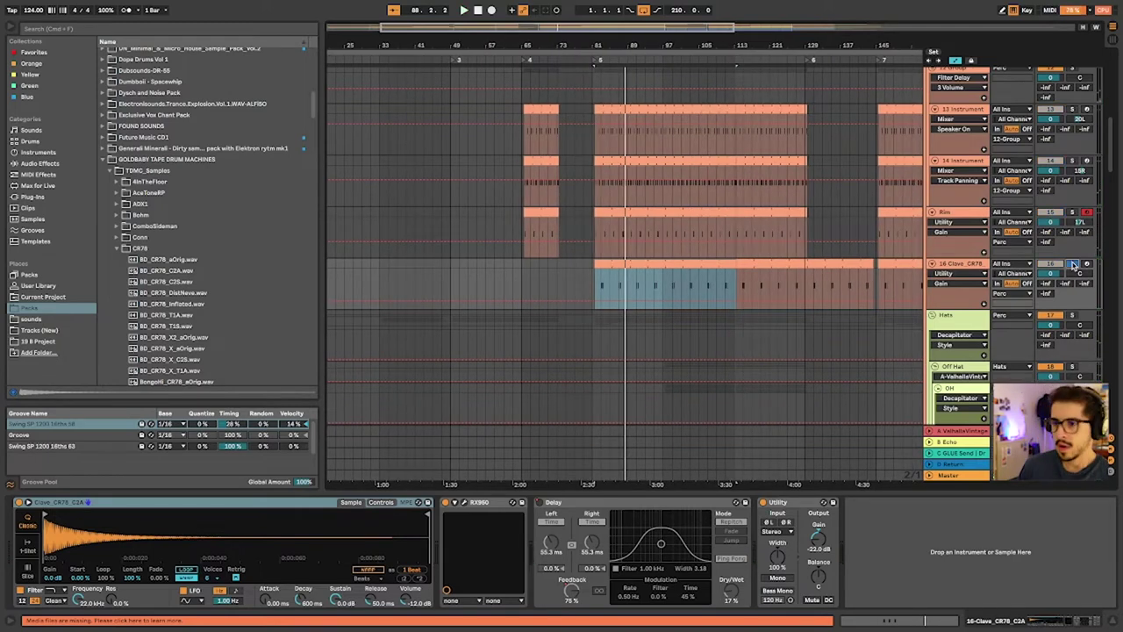
Display the Delay's Device On automation on the 16 Clave_CR78 track and examine it along the arrangement
click(1072, 263)
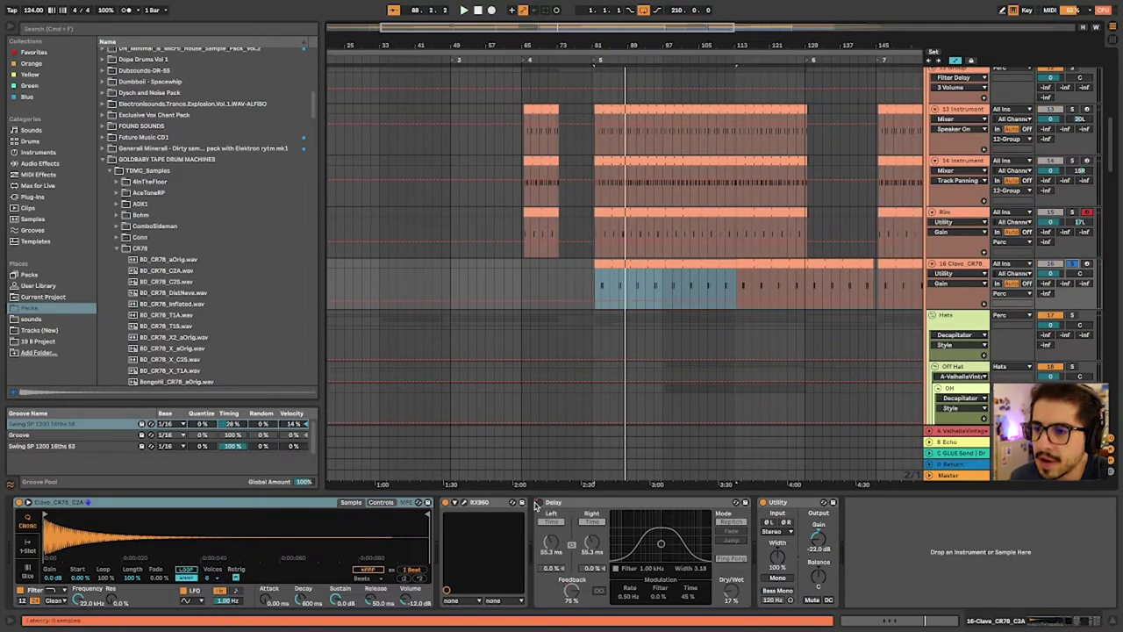
right_click(537, 506)
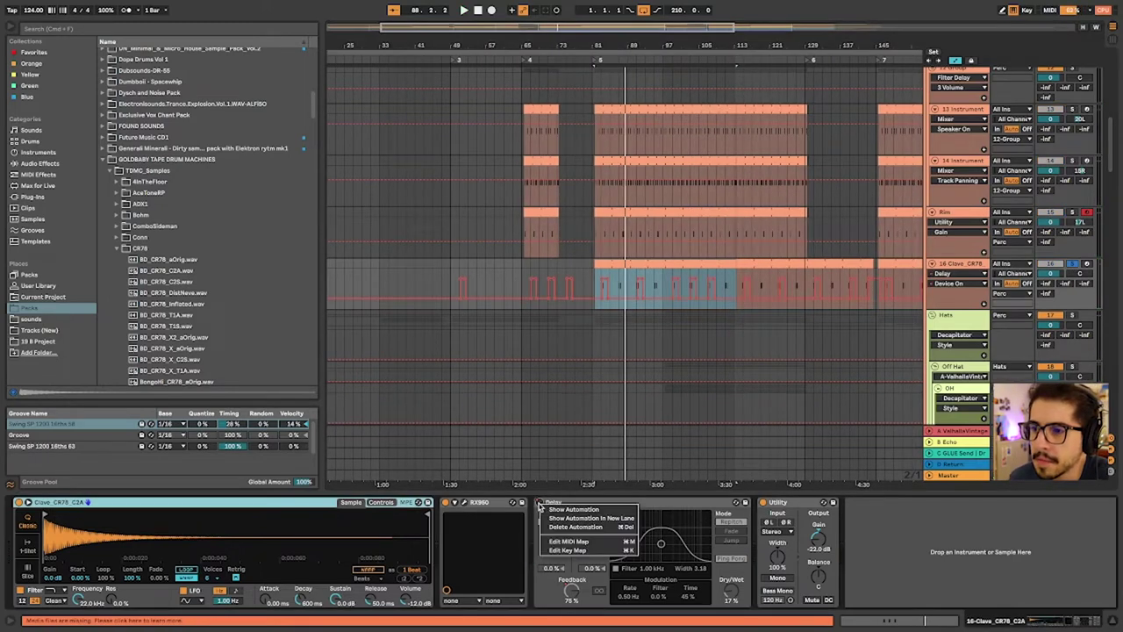
click(676, 324)
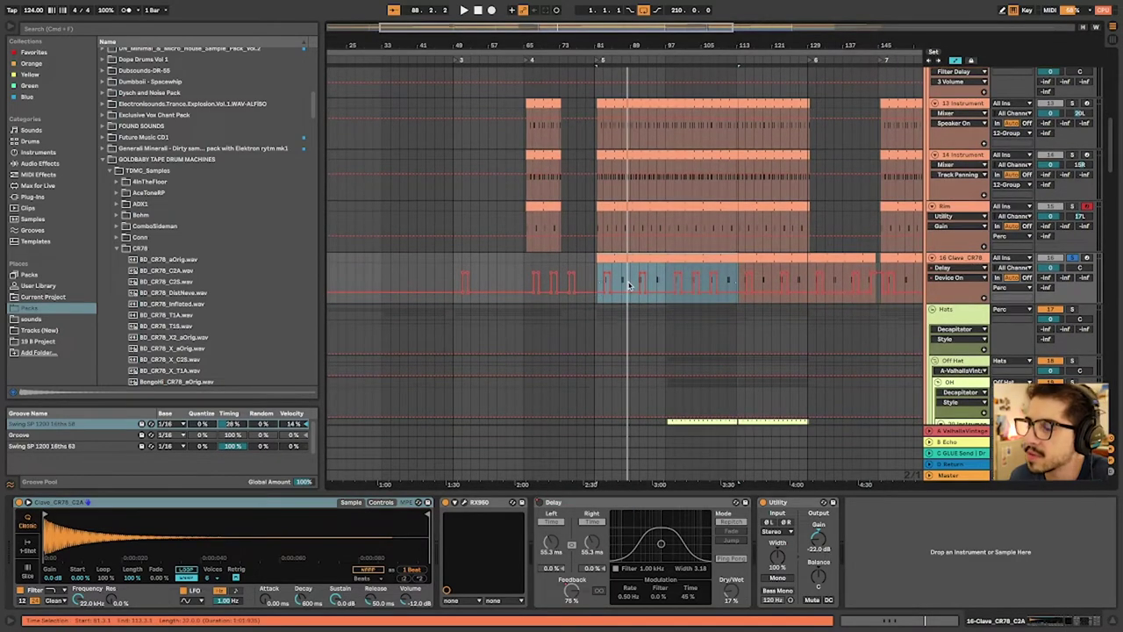
scroll(755, 298, left, 1)
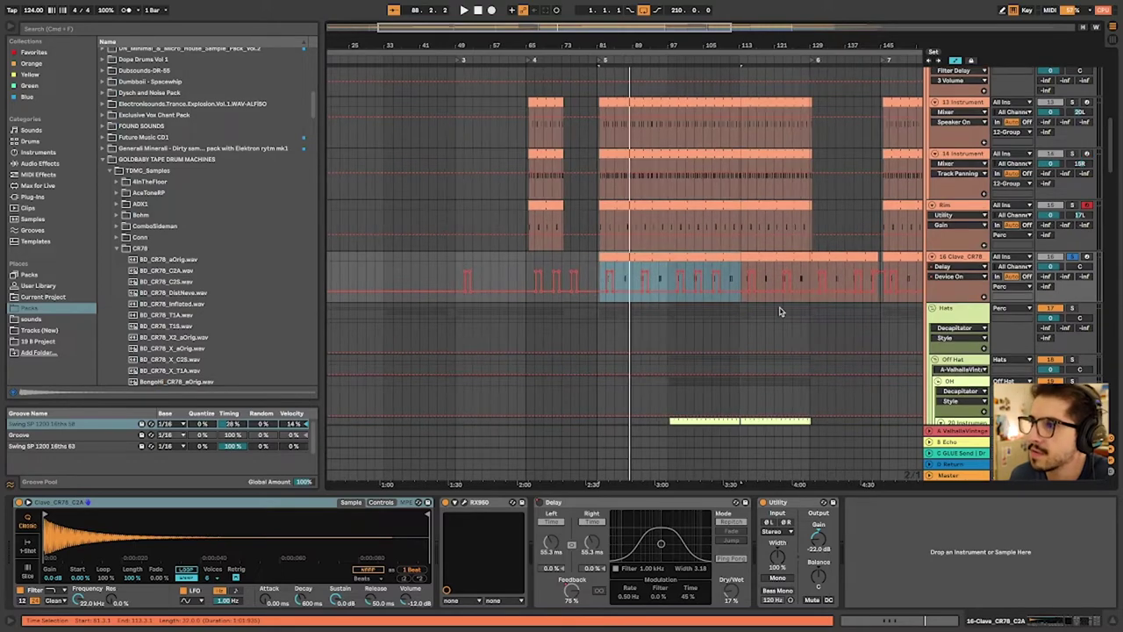
scroll(733, 334, down, 2)
scroll(734, 334, right, 4)
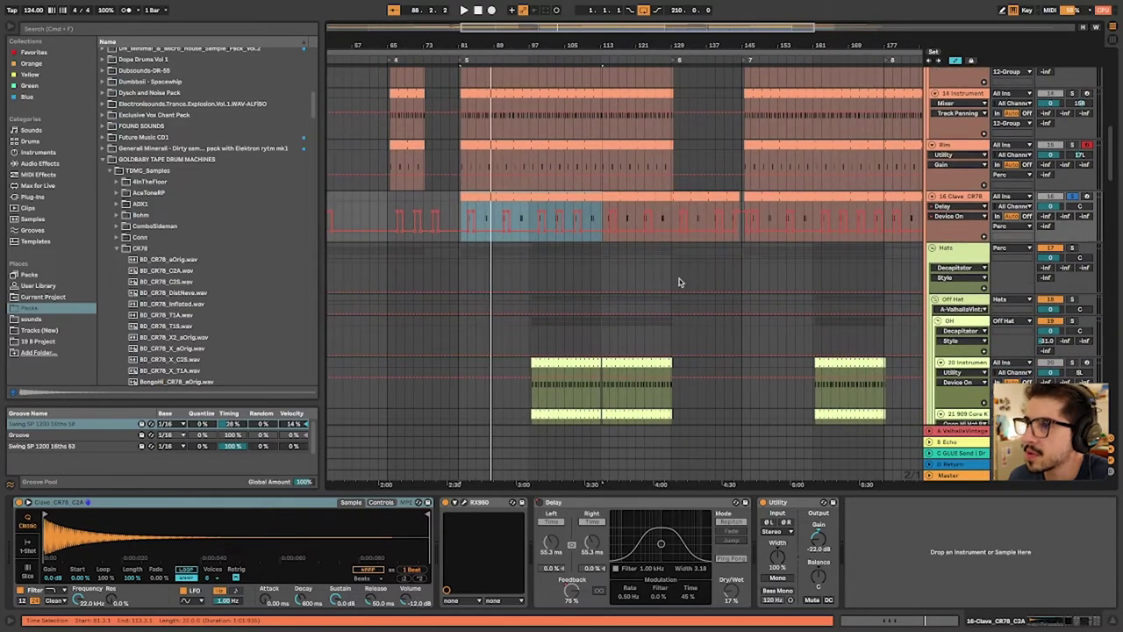
scroll(810, 283, right, 2)
scroll(810, 283, down, 3)
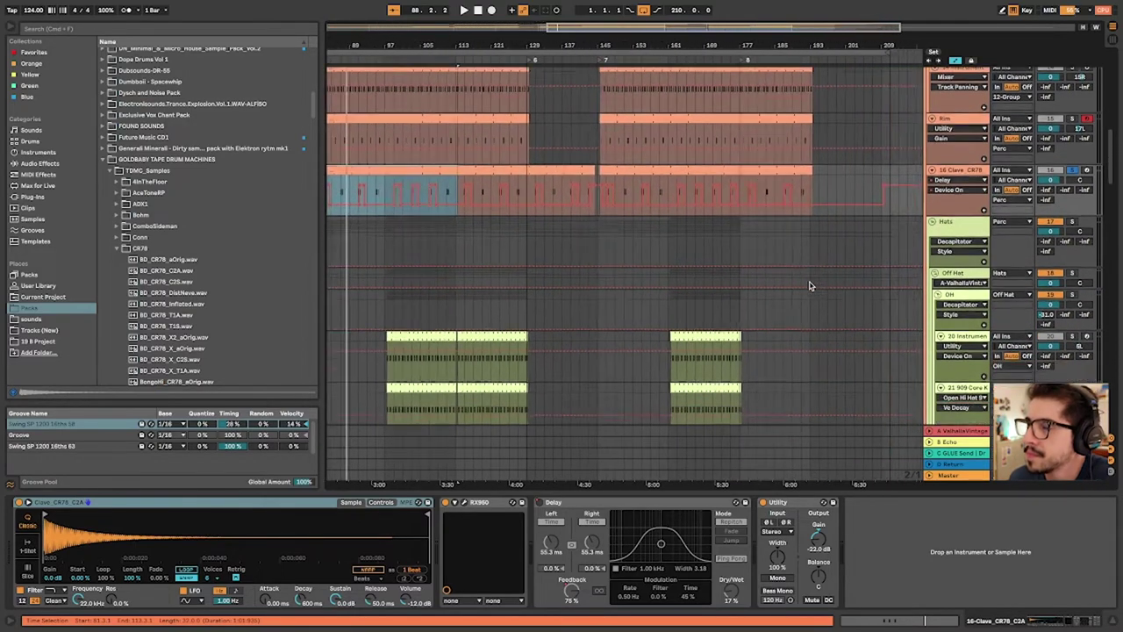
Audition the CH Audio hat clip in solo from the start of the track, and play it within the full mix from bar 33
scroll(812, 285, left, 4)
scroll(812, 285, down, 2)
scroll(812, 285, up, 1)
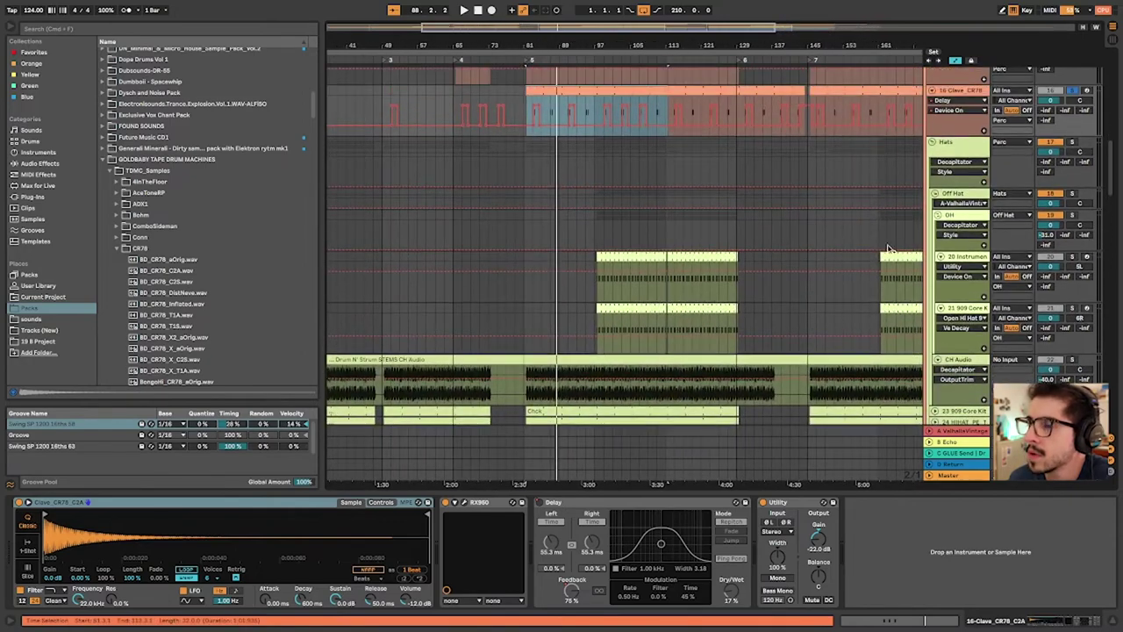
scroll(682, 254, left, 5)
scroll(681, 254, down, 2)
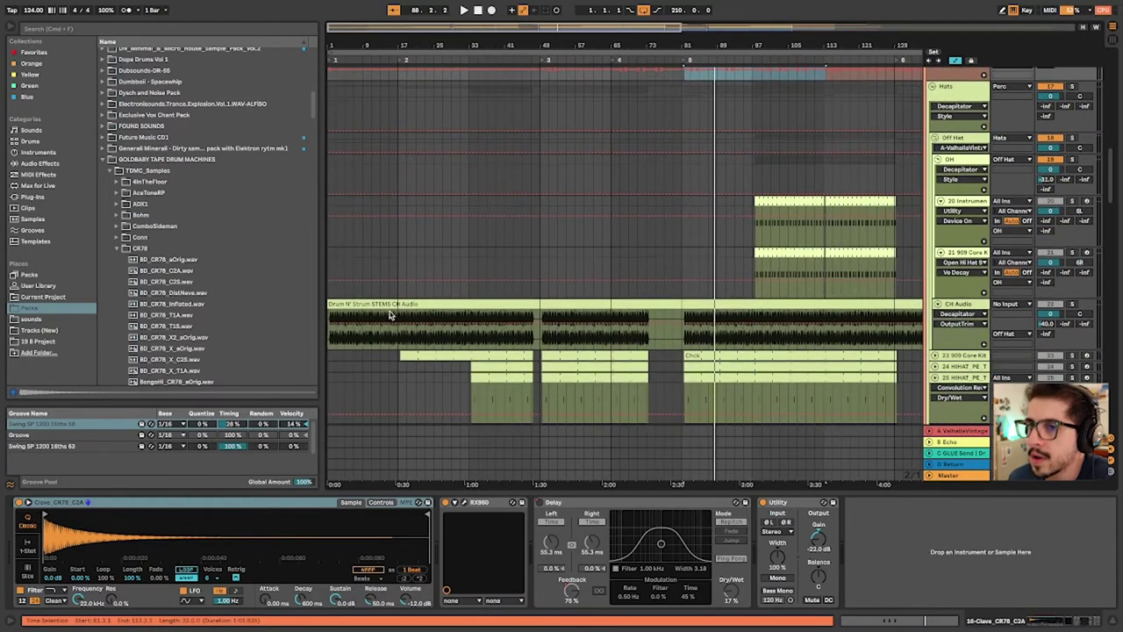
click(361, 302)
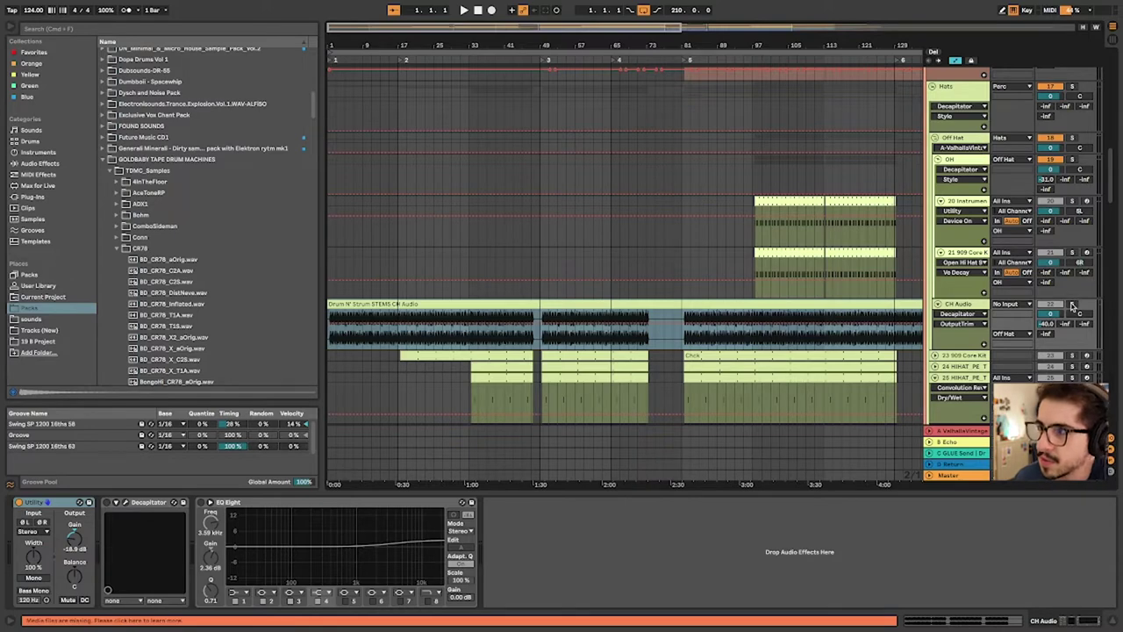
click(383, 305)
key(space)
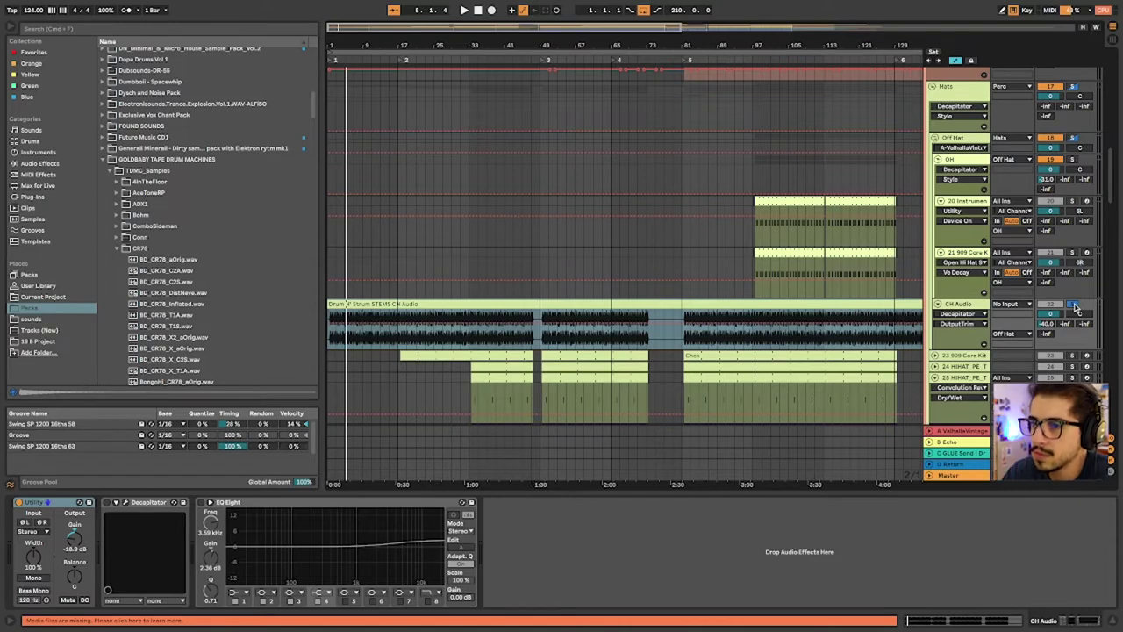
key(space)
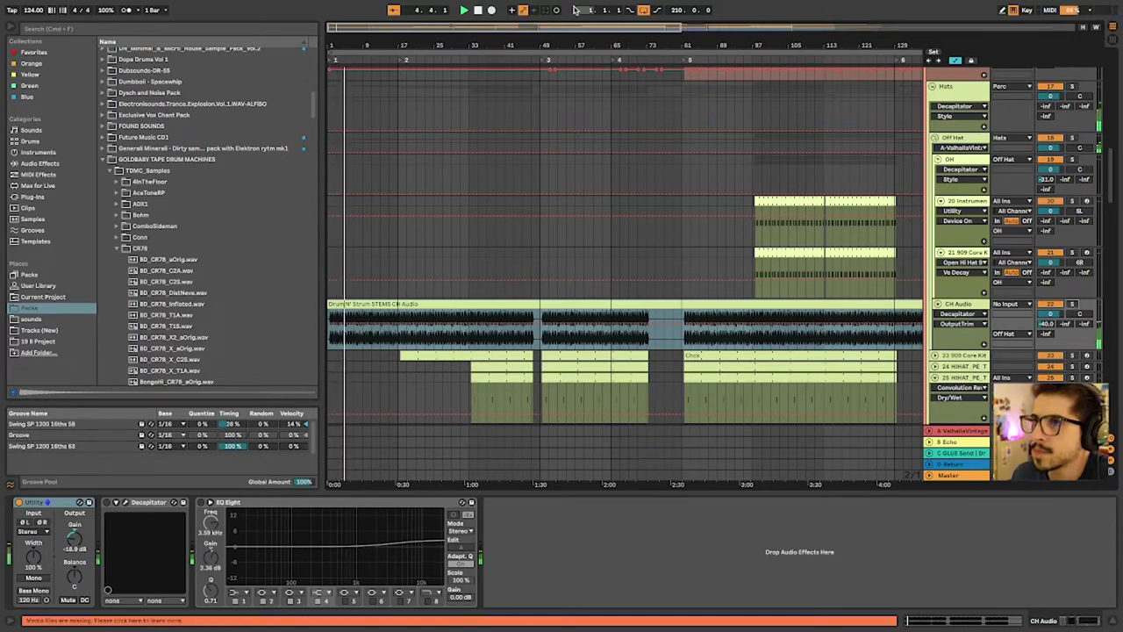
click(472, 60)
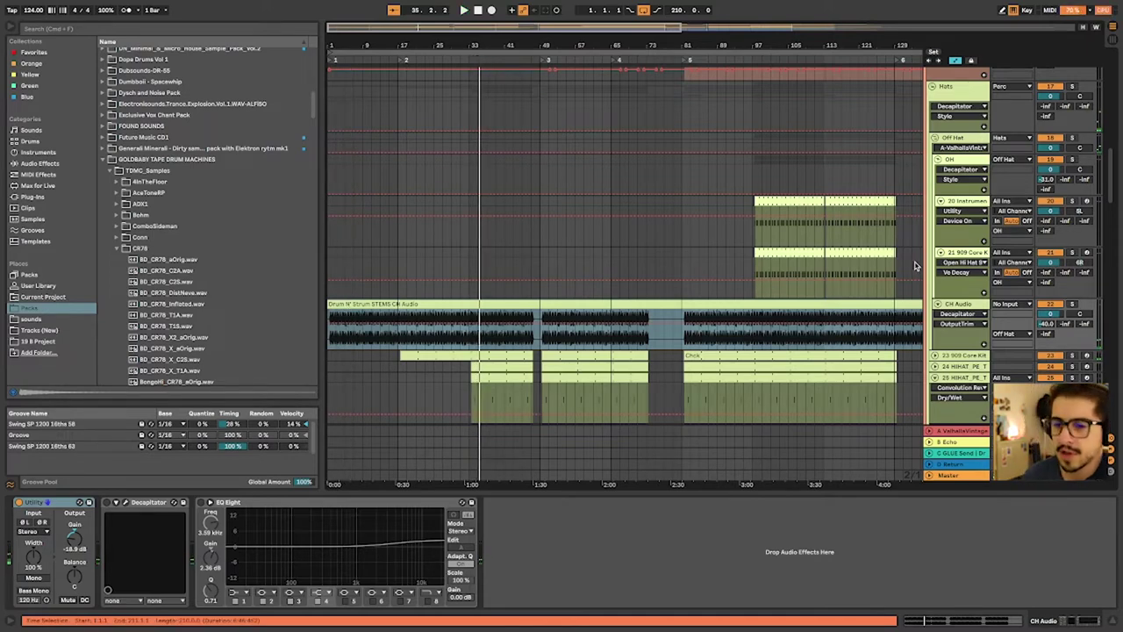
Select the 20 Instrument clip at bar 97 and audition the open-hat layers of the OH group in solo
scroll(878, 211, right, 1)
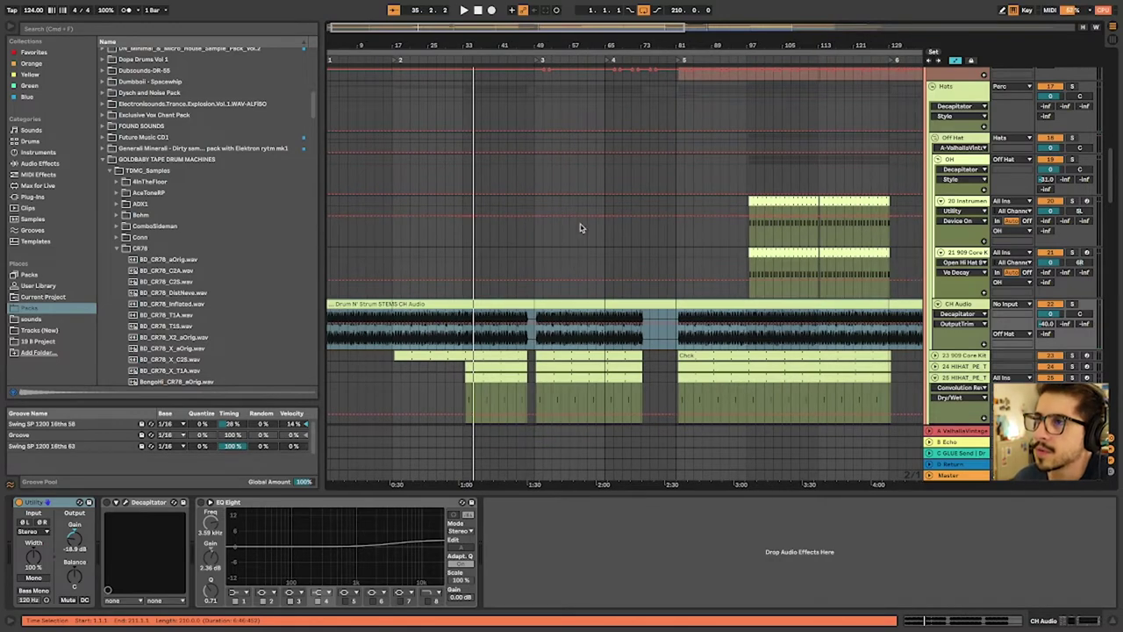
click(756, 201)
scroll(757, 201, right, 5)
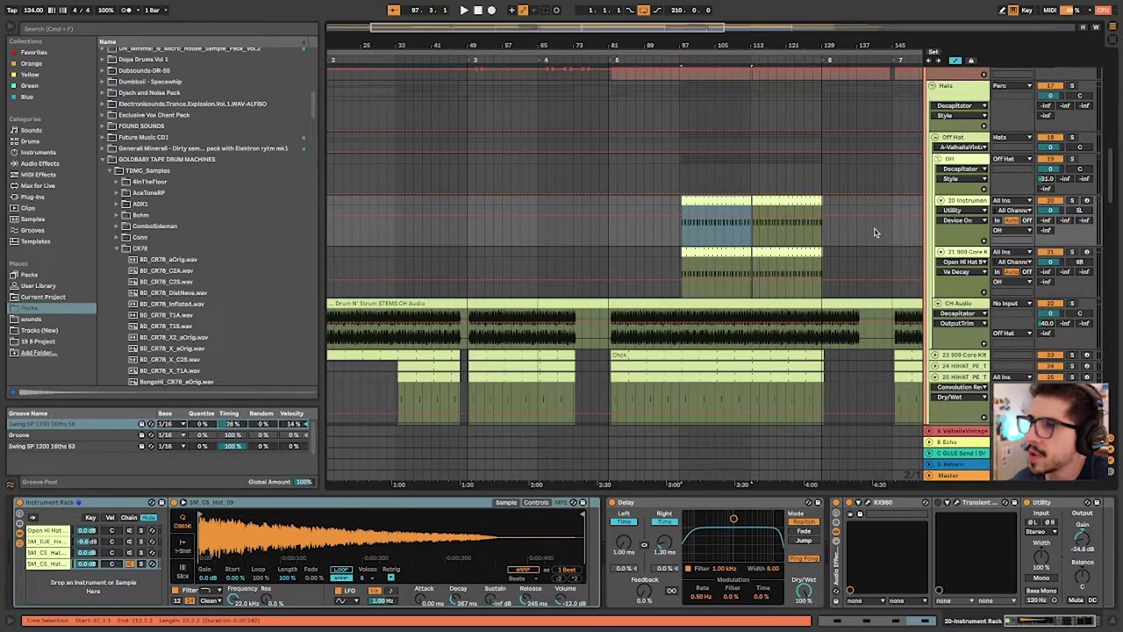
scroll(530, 188, left, 3)
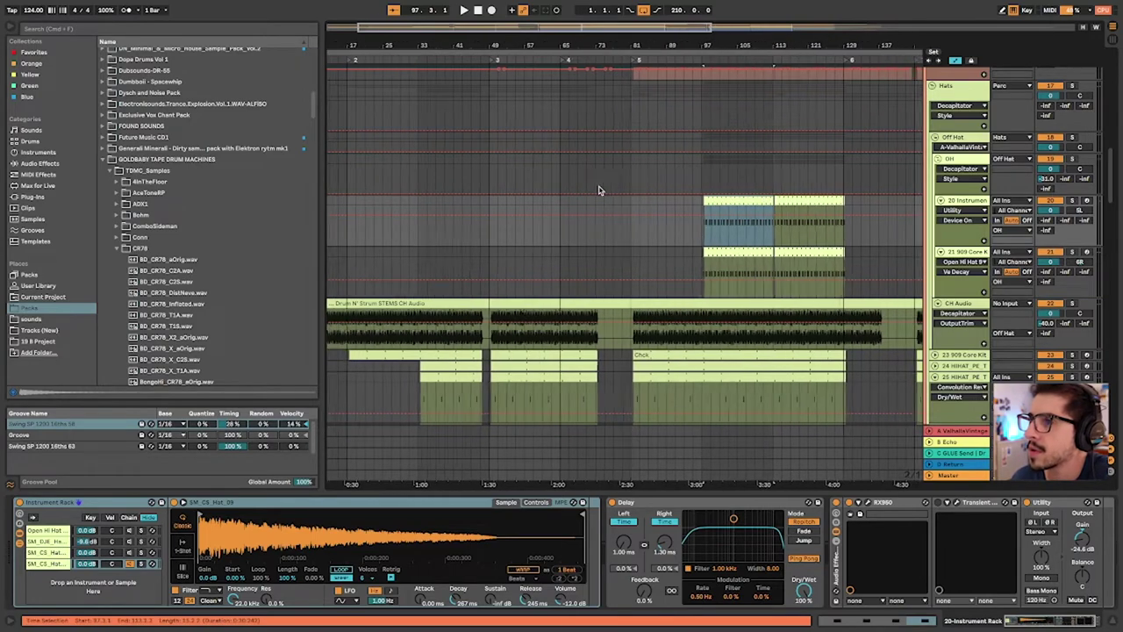
scroll(804, 200, right, 3)
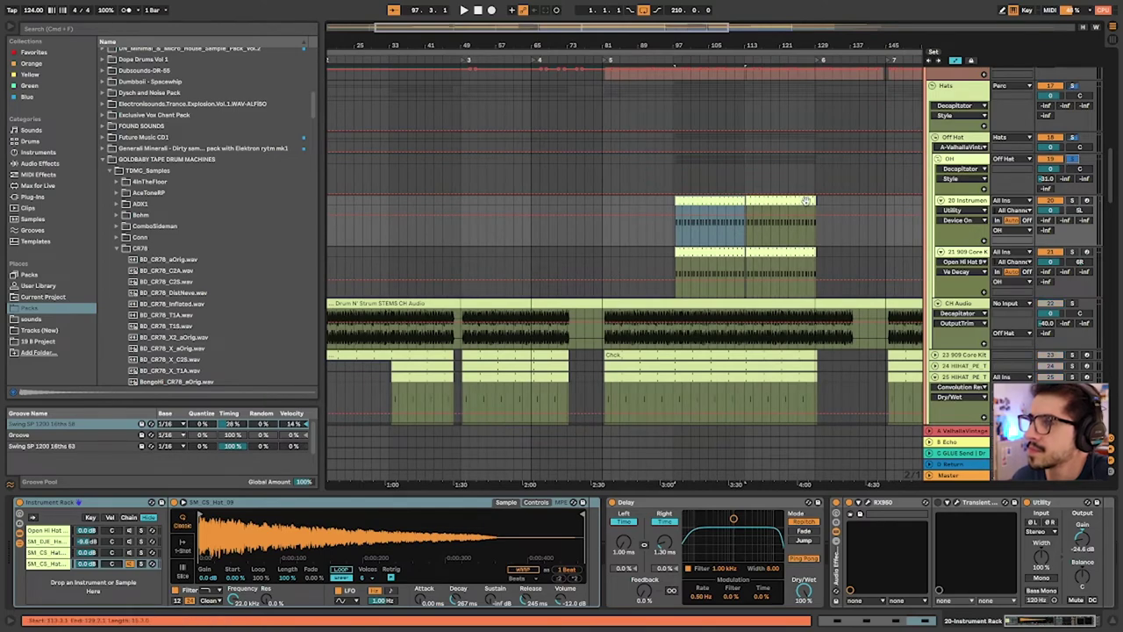
key(space)
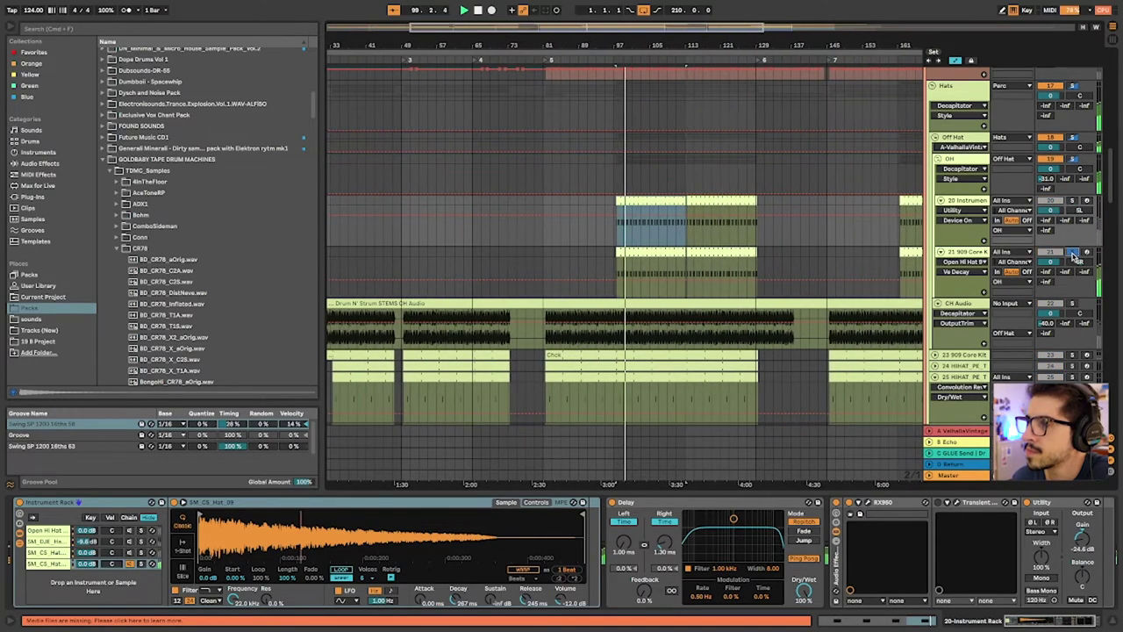
Show the OH group's effect chain, followed by the 20 Instrument track's rack and effects
click(965, 161)
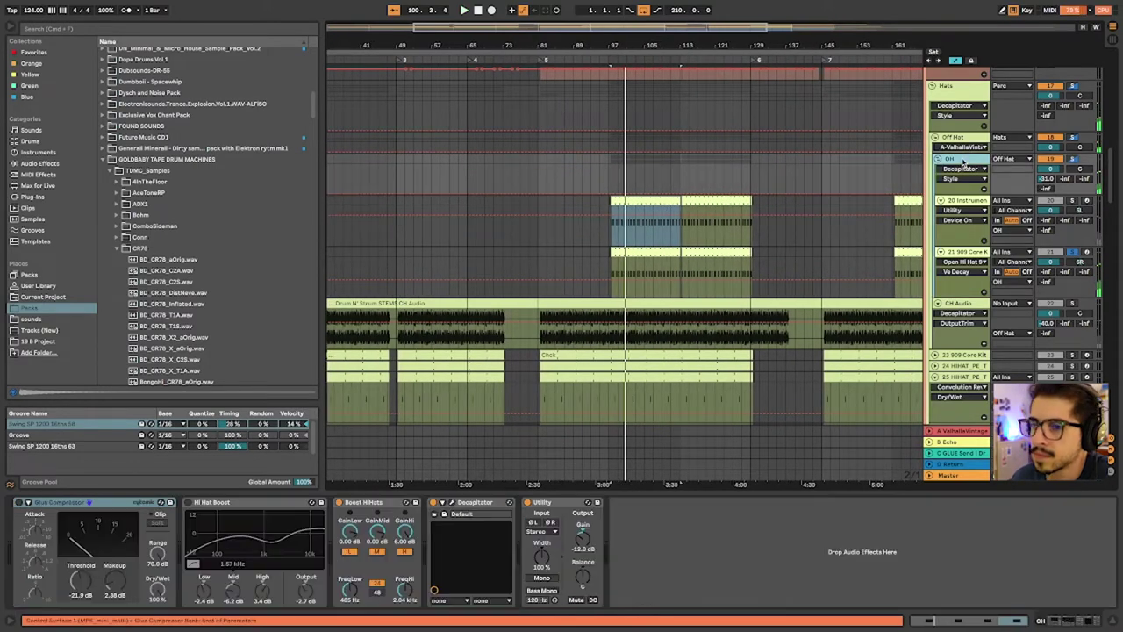
click(962, 205)
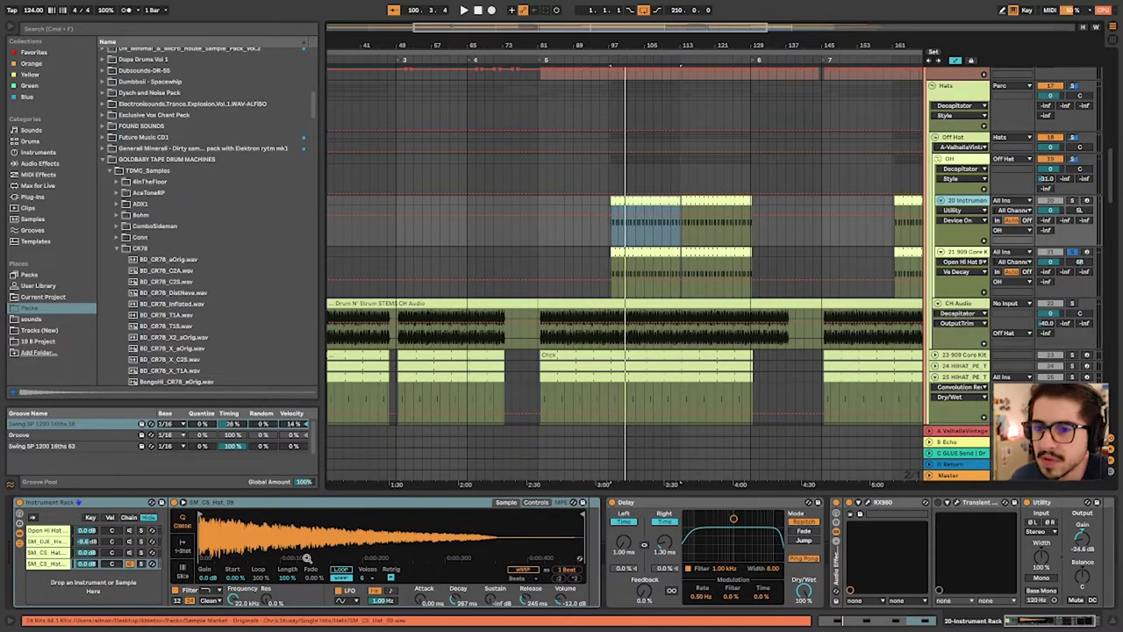
Locate the SM_CS_Hat_09 sample in the browser and play the open-hat layers of the OH group
right_click(253, 542)
click(283, 550)
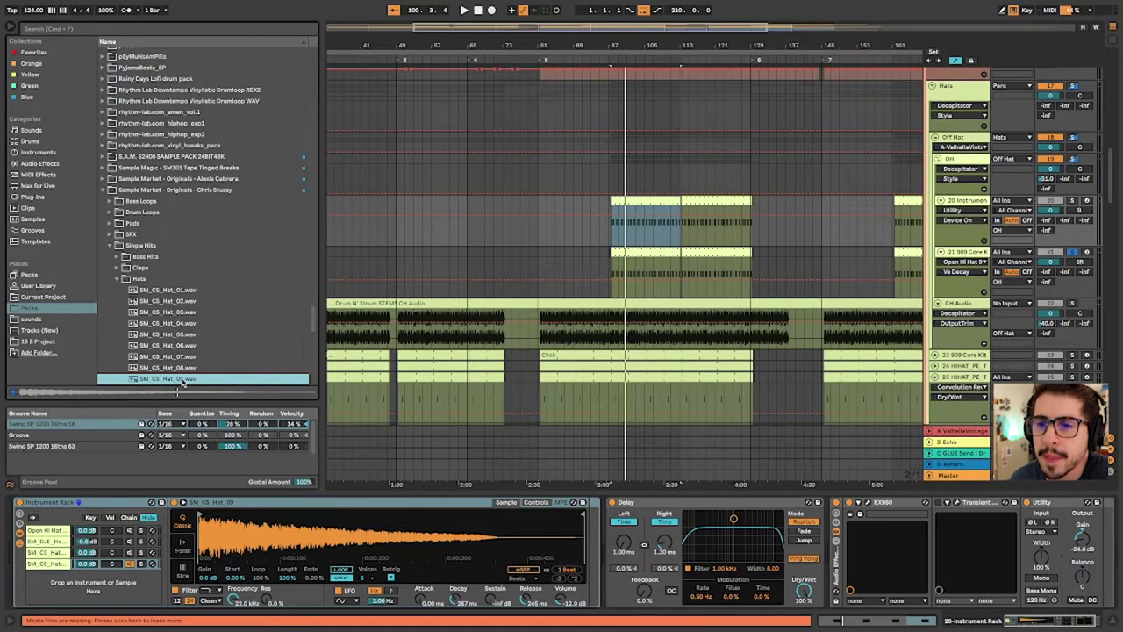
scroll(778, 278, left, 2)
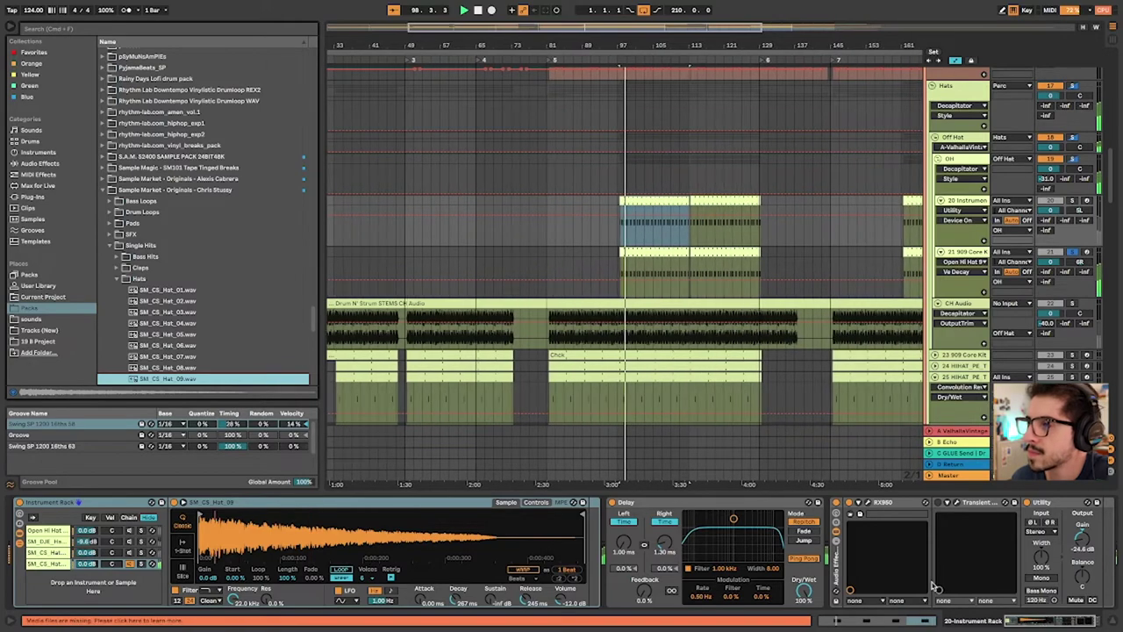
scroll(865, 576, down, 2)
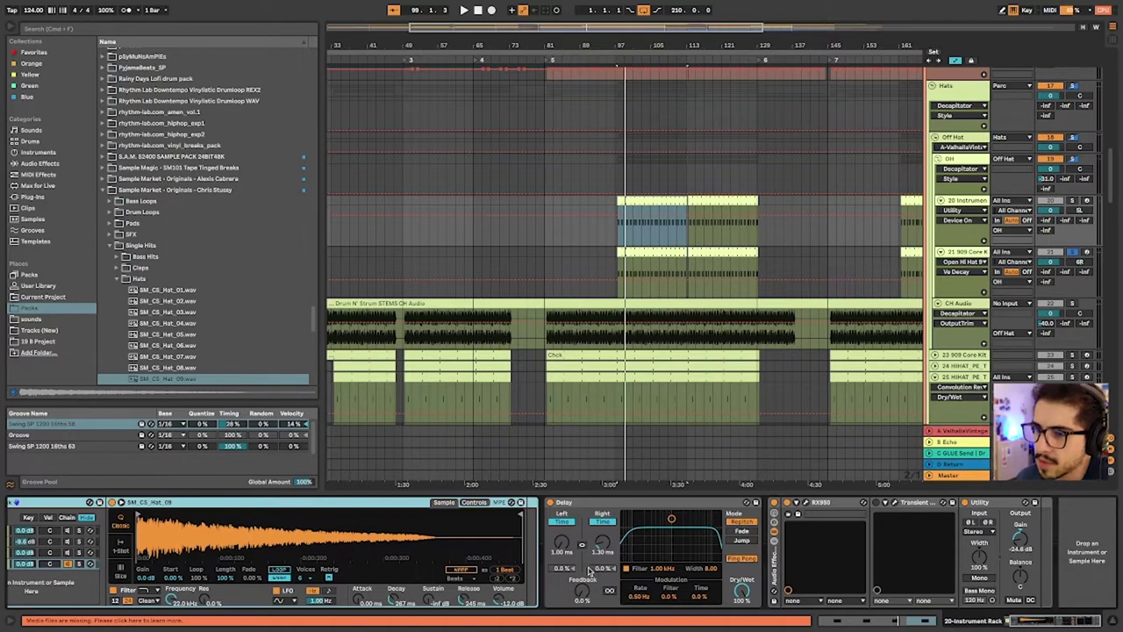
Compare the 20 Instrument hat with its Delay bypassed and active, and inspect the track's RX950 settings
click(550, 503)
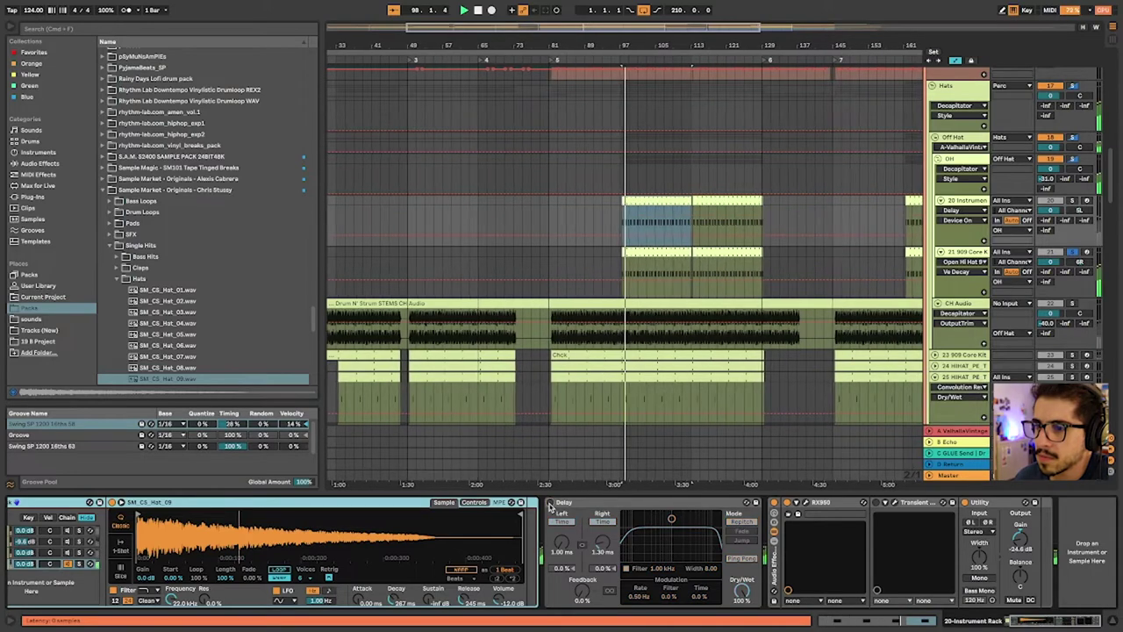
click(551, 502)
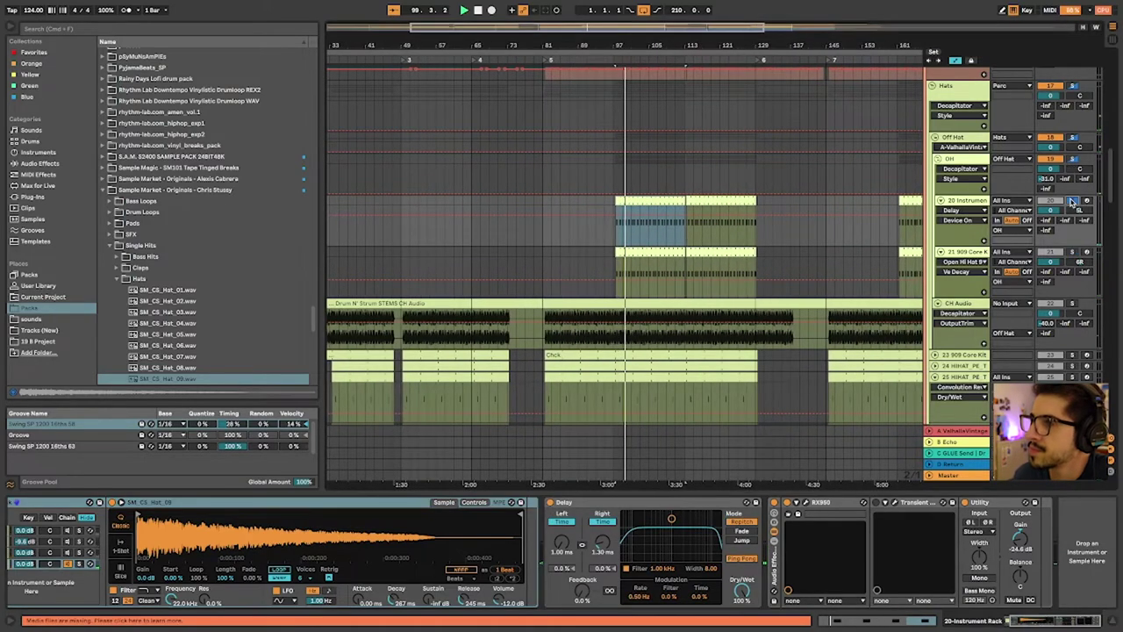
click(550, 503)
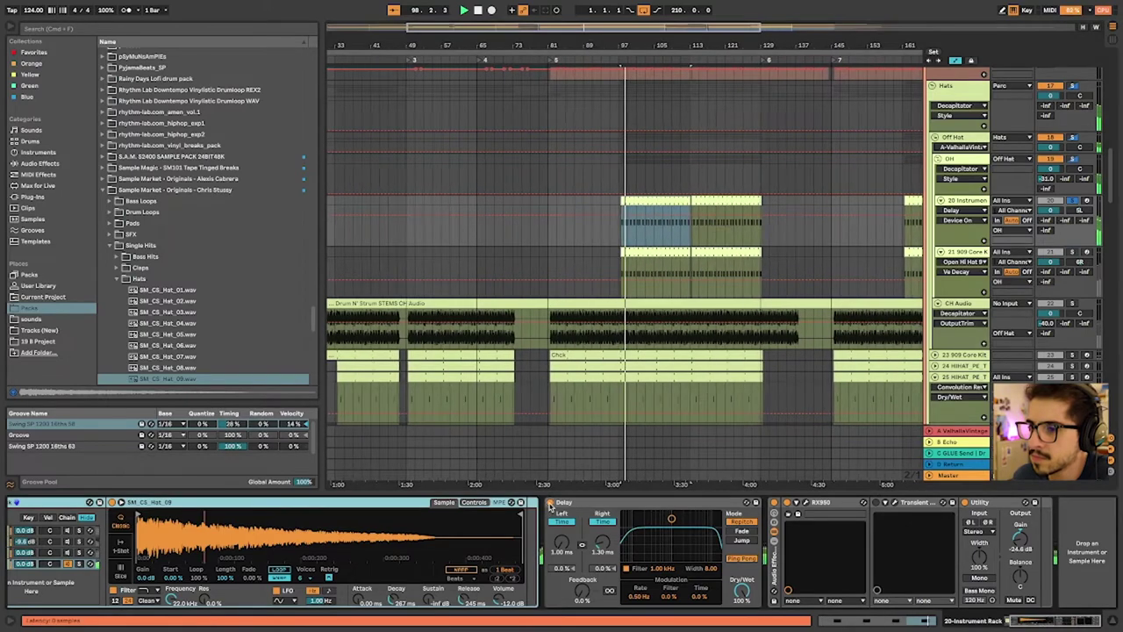
click(551, 503)
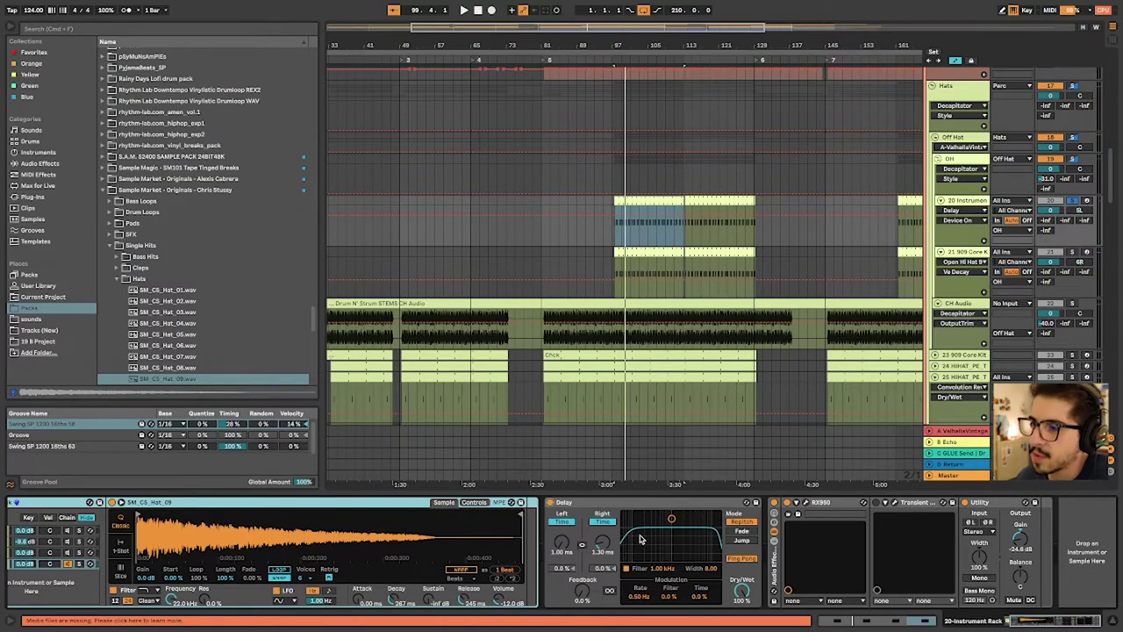
click(806, 504)
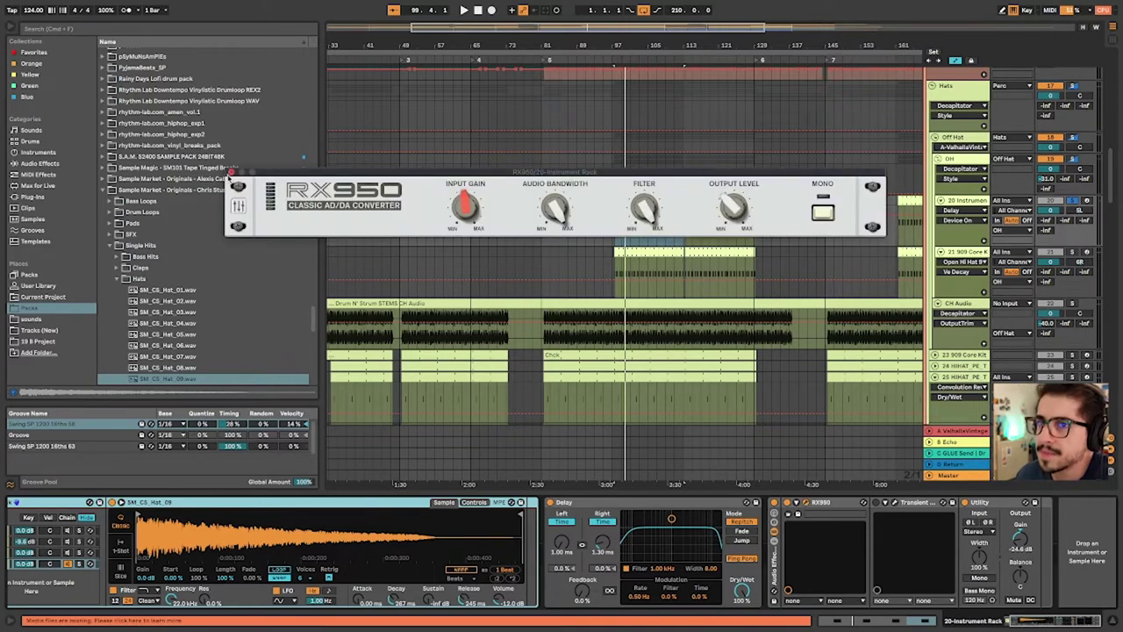
click(230, 174)
Select and solo the 21 909 Core Kit clip at bar 97 and show its Open Hi Hat 909 device chain
key(Down)
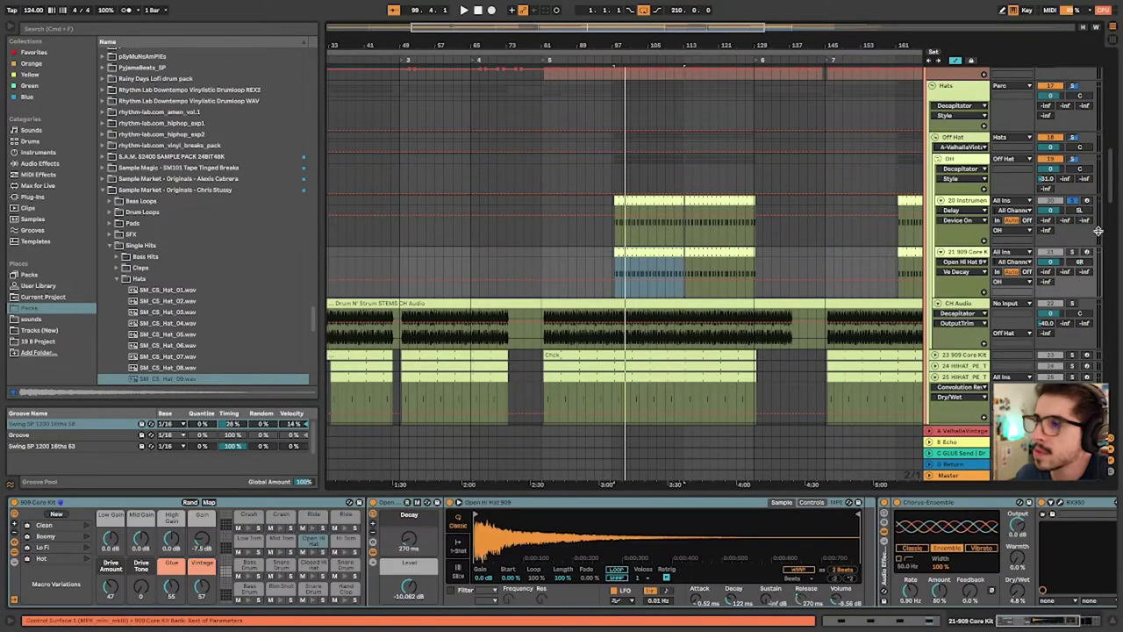
click(1073, 252)
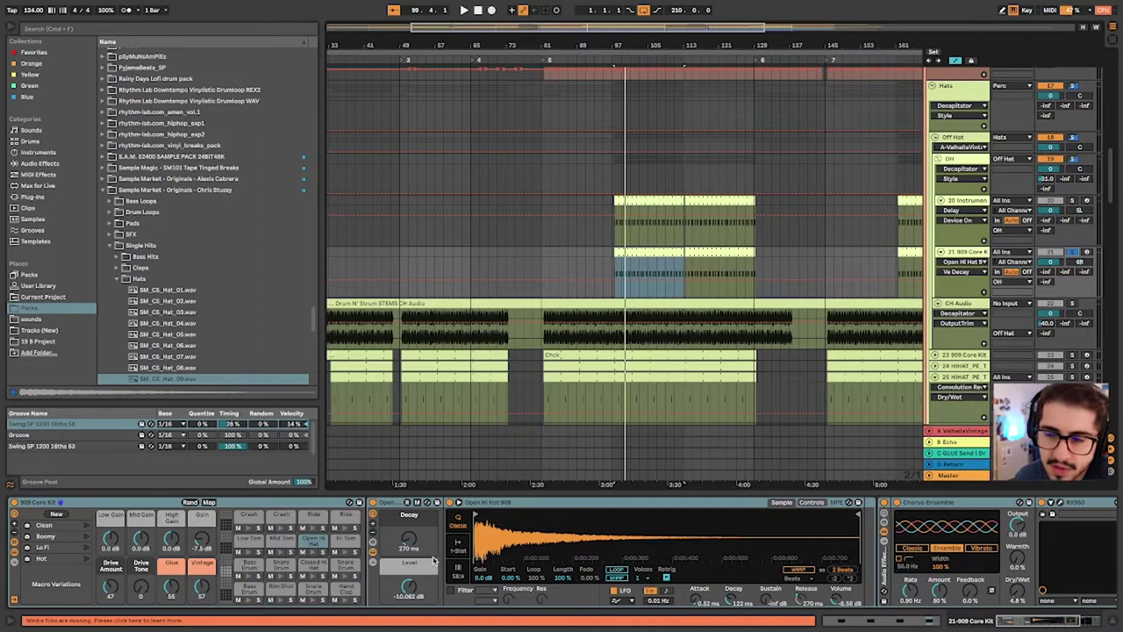
scroll(636, 540, right, 5)
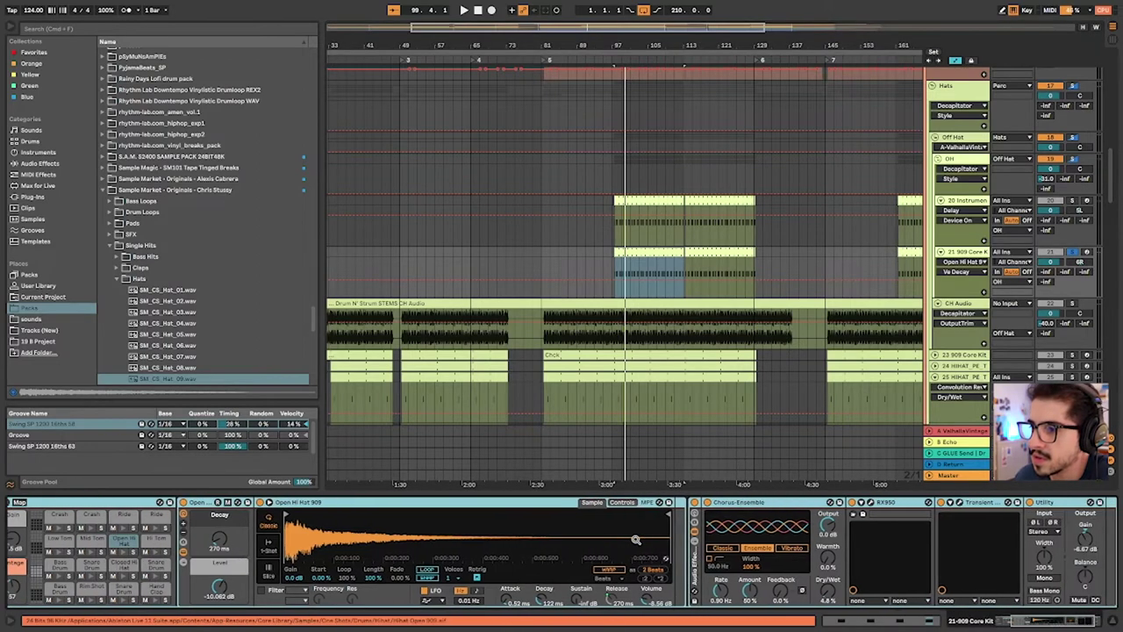
scroll(635, 540, right, 3)
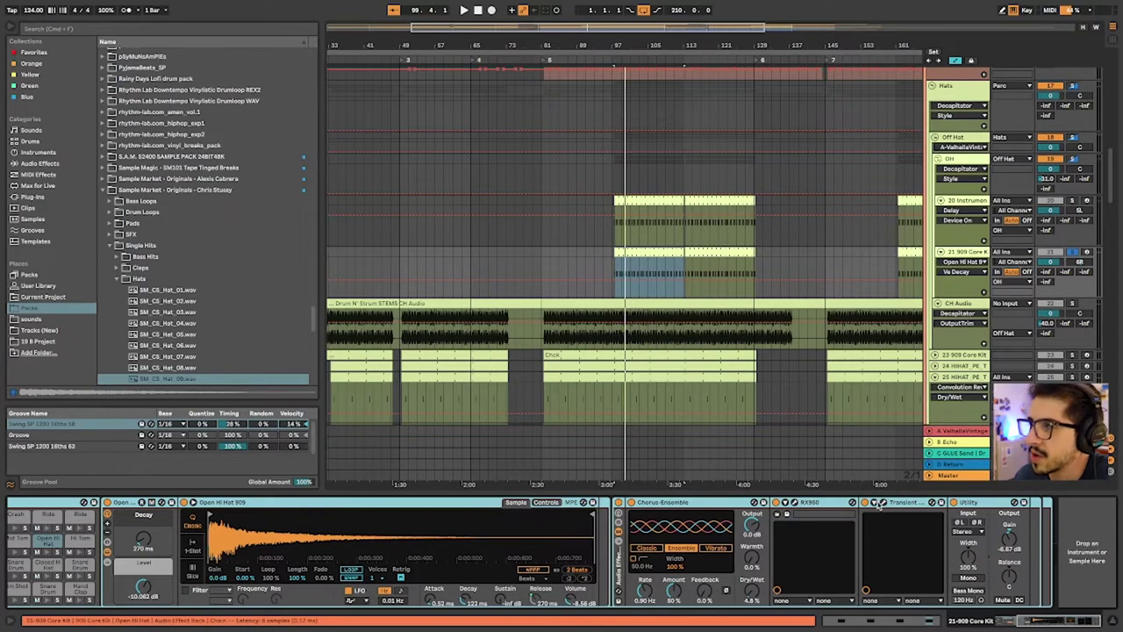
Inspect the 909 open hat's Transient Shaper settings and audition the hat with RX950 and the audio effect rack bypassed
key(super+alt+p)
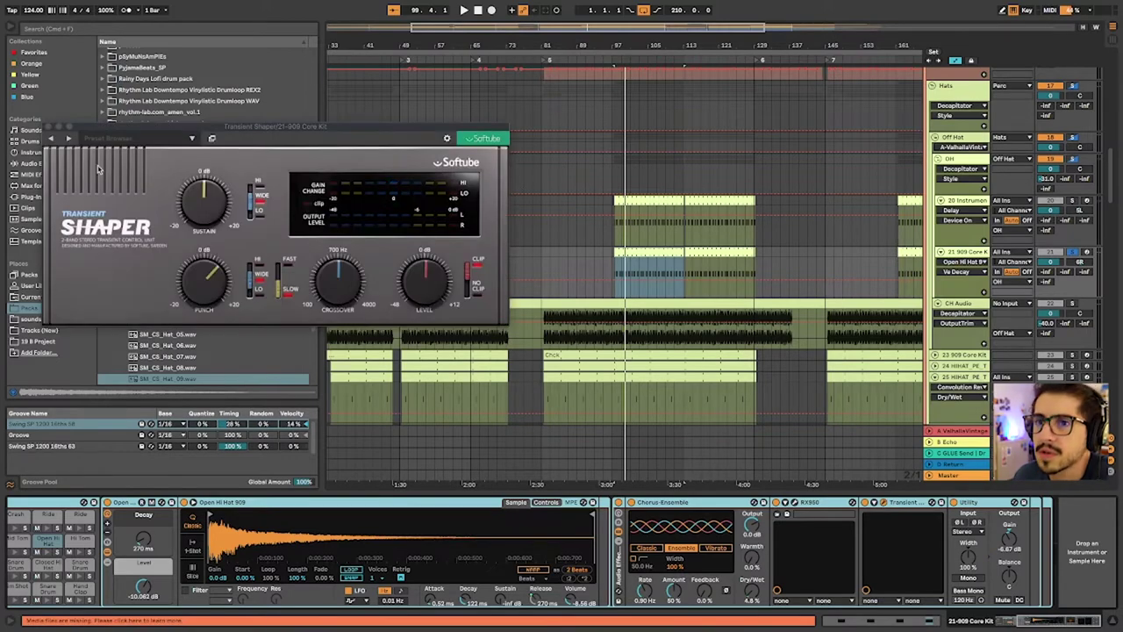
drag(85, 133, 201, 138)
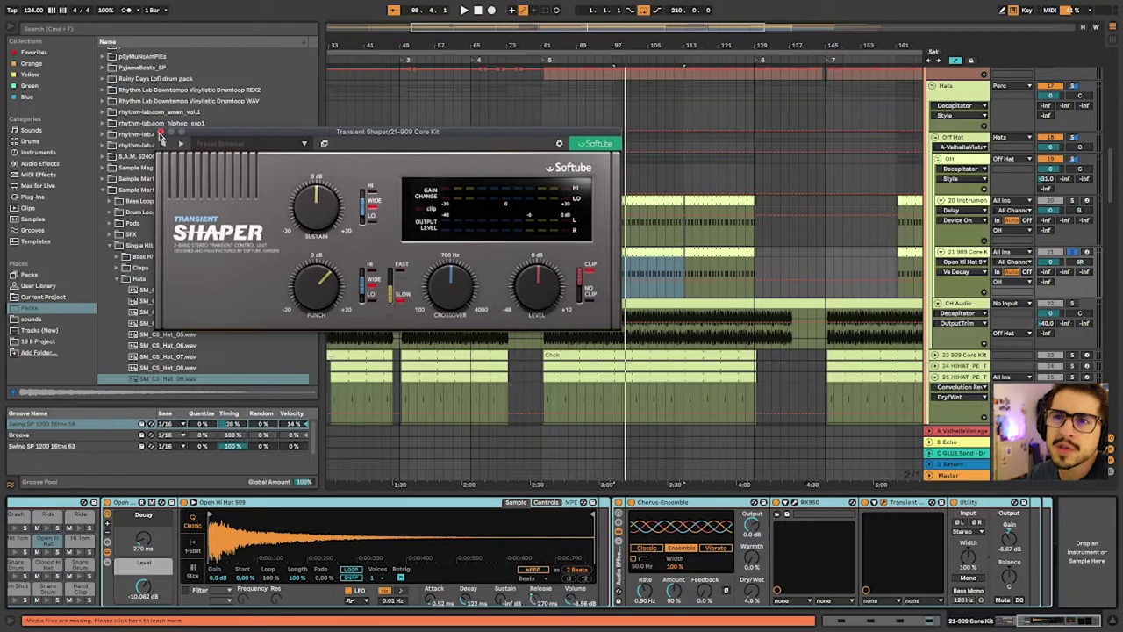
click(160, 135)
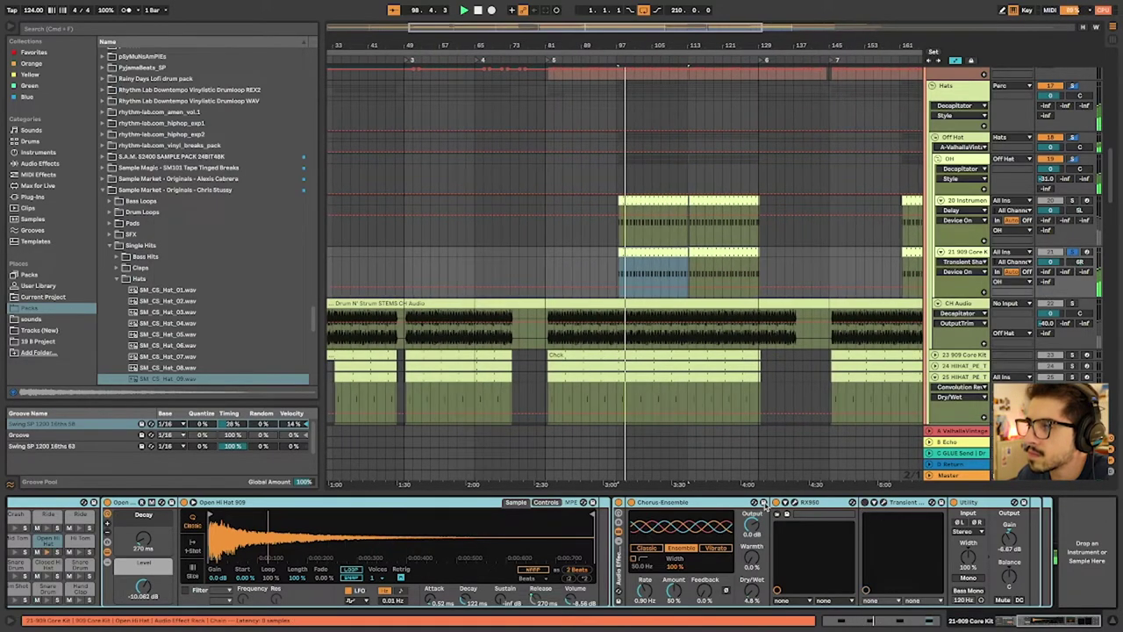
click(776, 506)
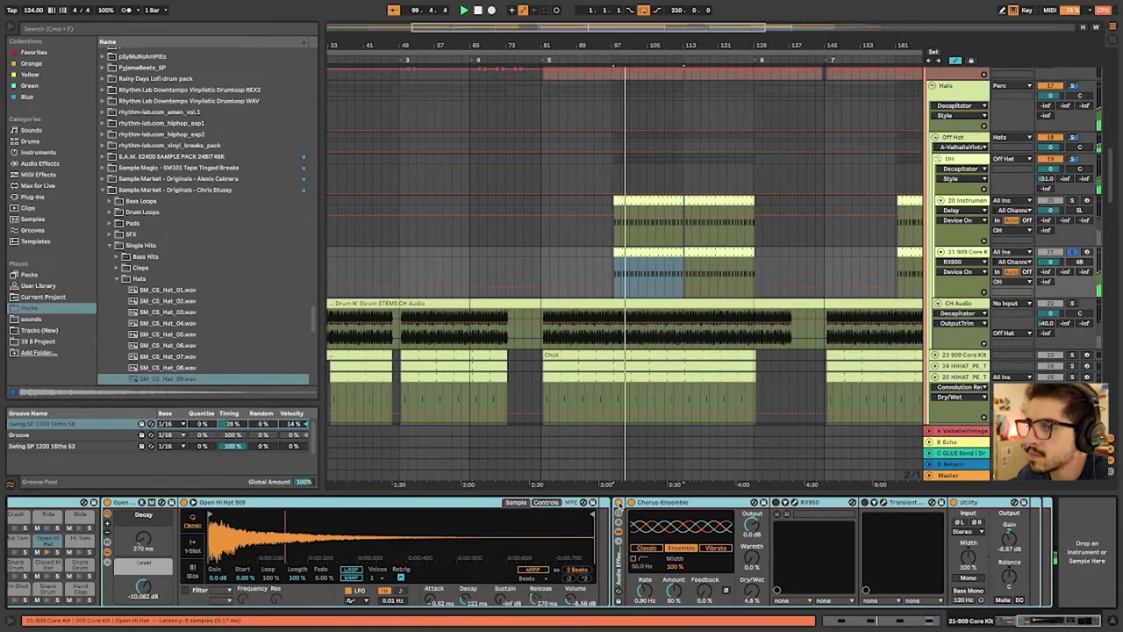
click(618, 506)
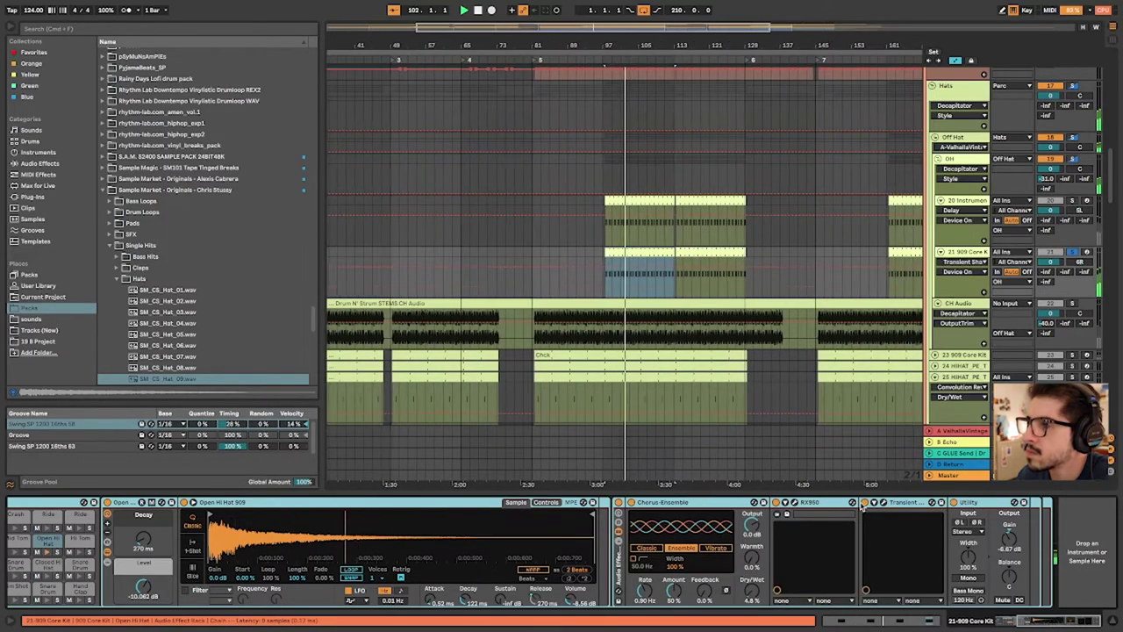
Review the Off Hat group's effect chain during playback, followed by the Hats group's Decapitator and A Bit Warmer
click(779, 378)
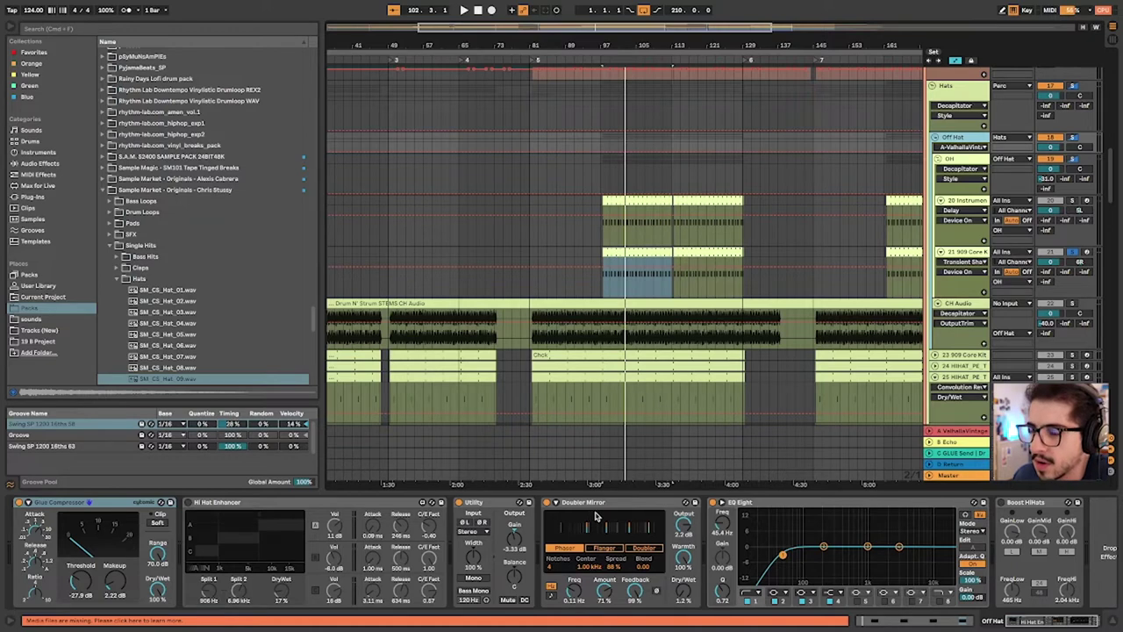
scroll(569, 524, right, 1)
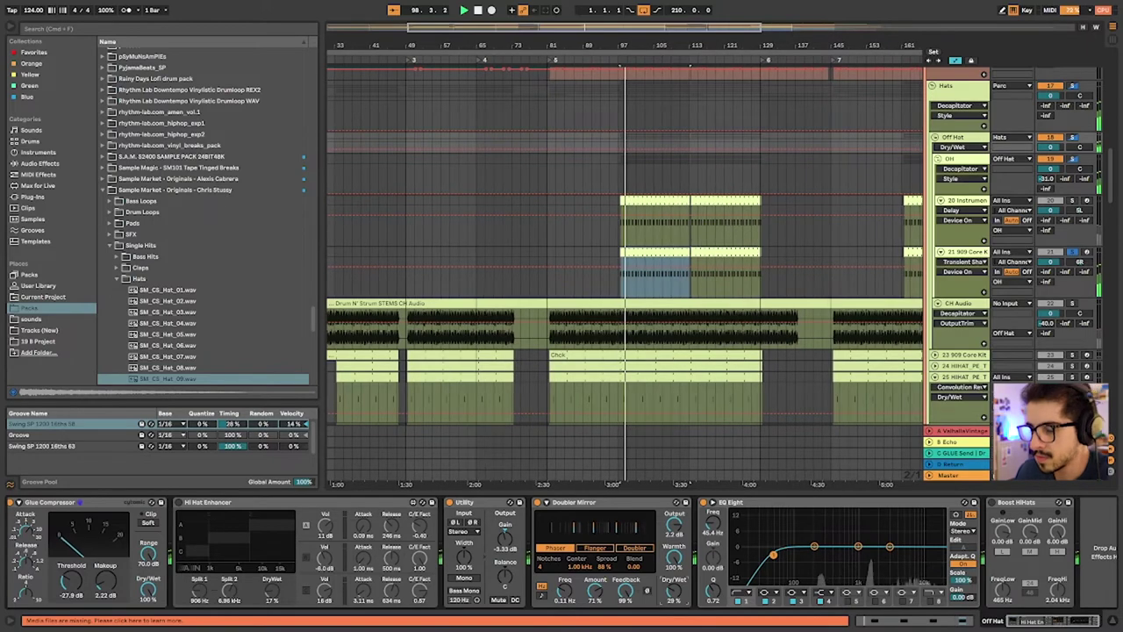
scroll(673, 596, left, 1)
scroll(673, 596, down, 5)
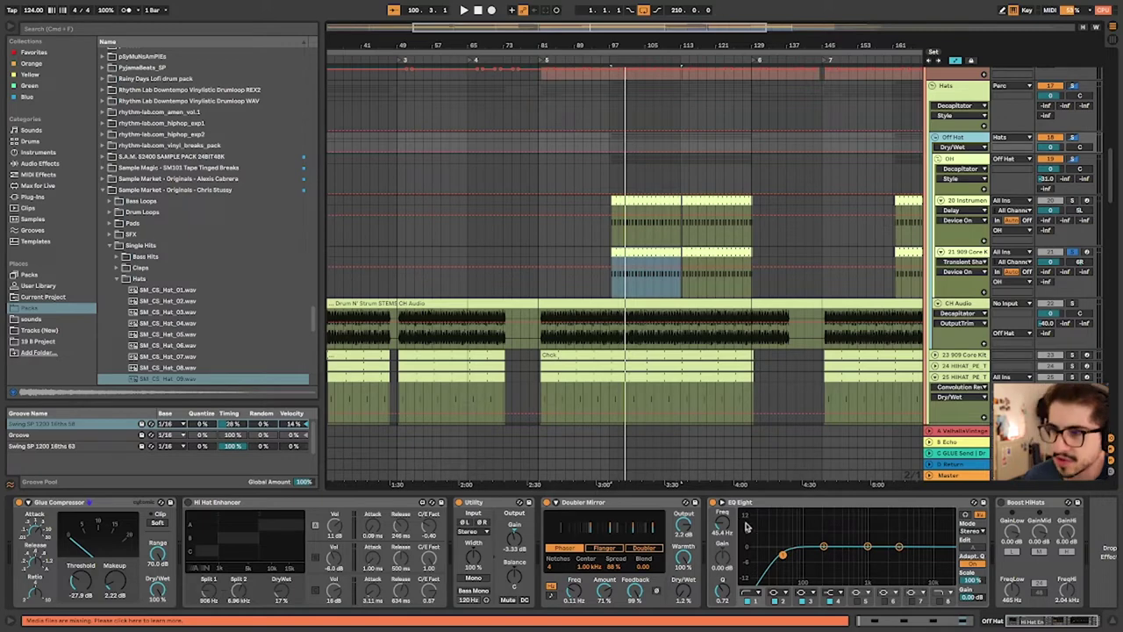
click(957, 94)
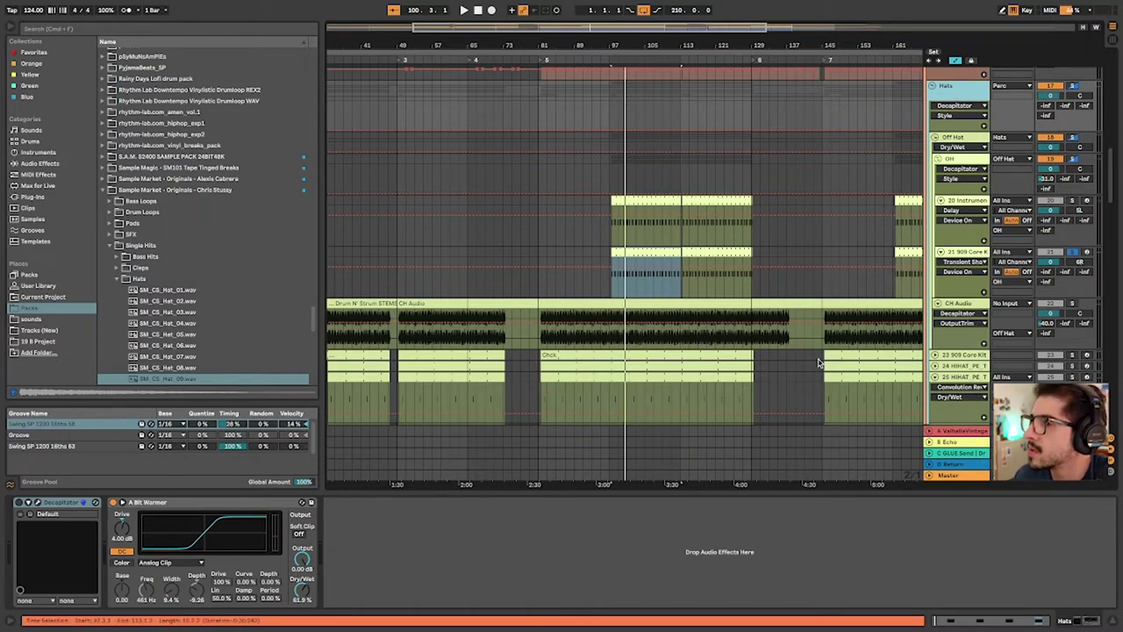
Show the device chains of the 23 909 Core Kit, 24 HIHAT_PE_TW_15 and 25 HIHAT_PE_TL_14 tracks through their early clips
scroll(756, 358, left, 5)
click(501, 354)
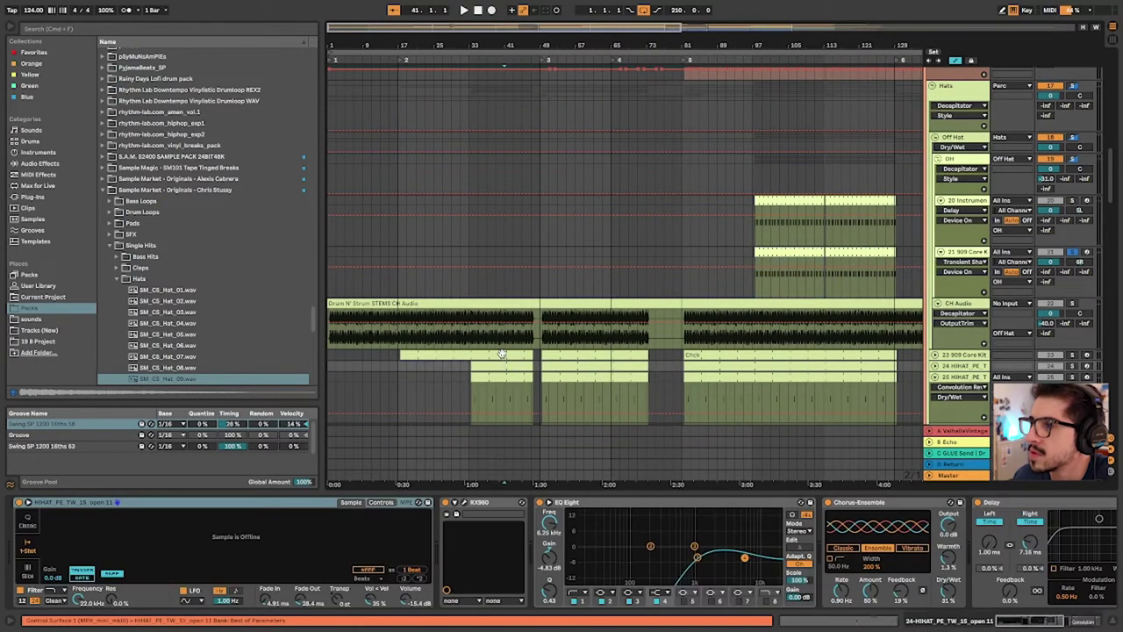
click(502, 356)
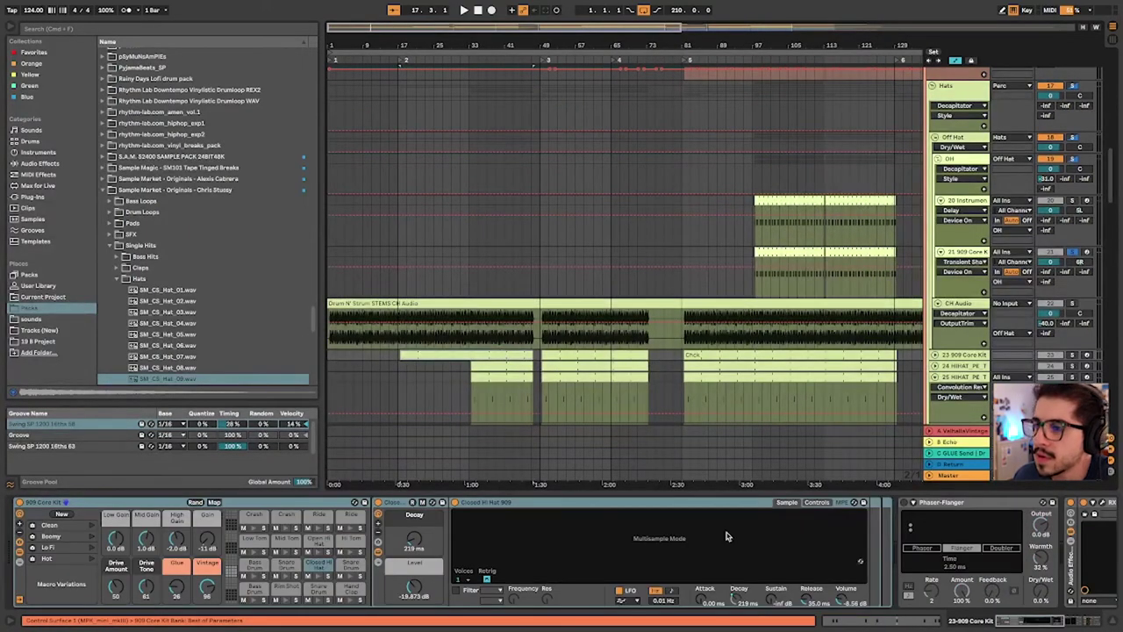
click(516, 368)
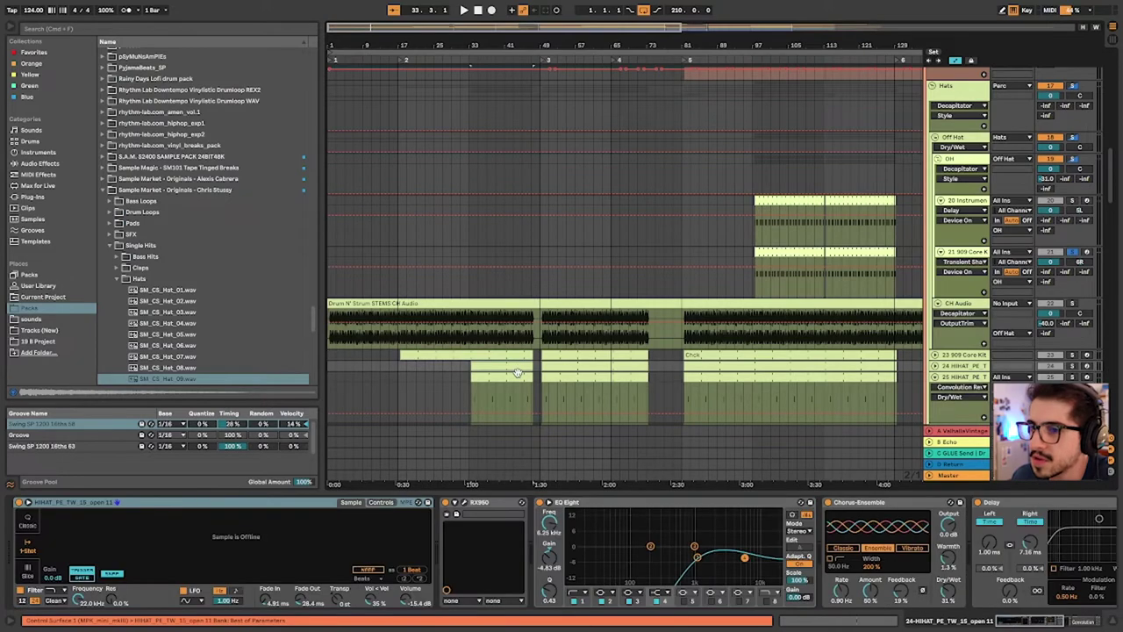
click(508, 374)
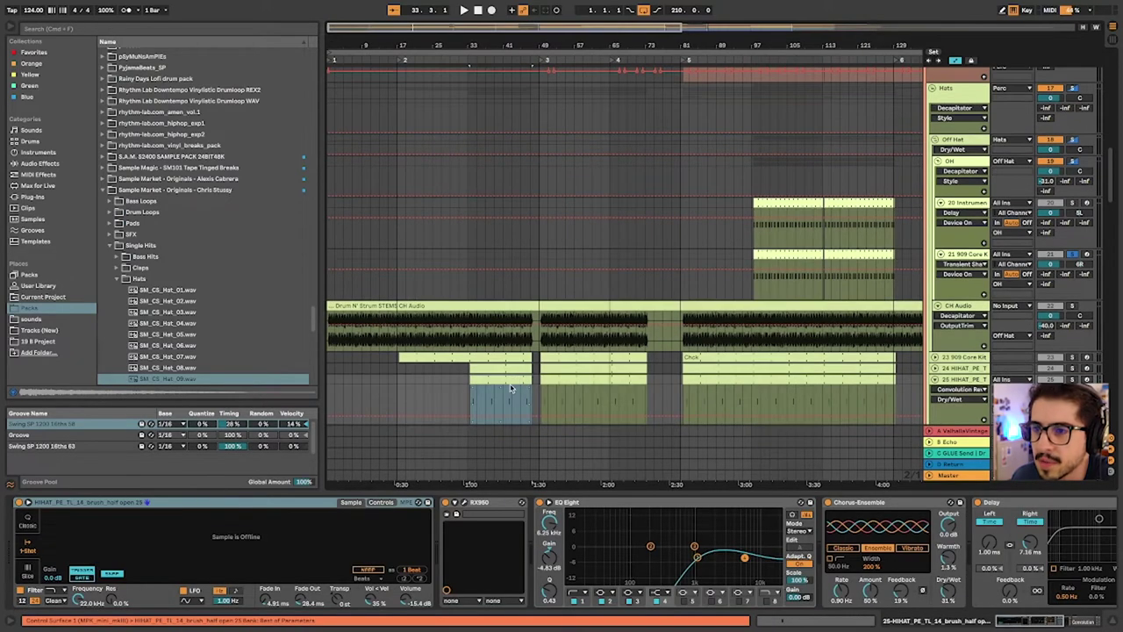
scroll(508, 379, down, 3)
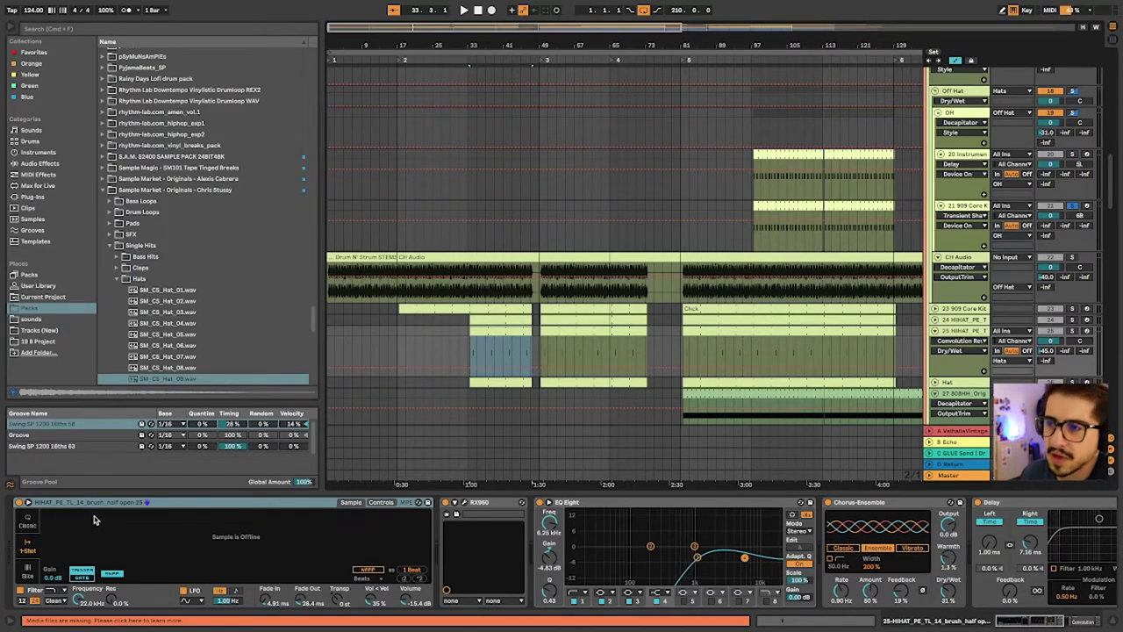
Select the Hat track's clip at bar 33, audition it in solo with its effect chain shown, and end the solo
click(500, 386)
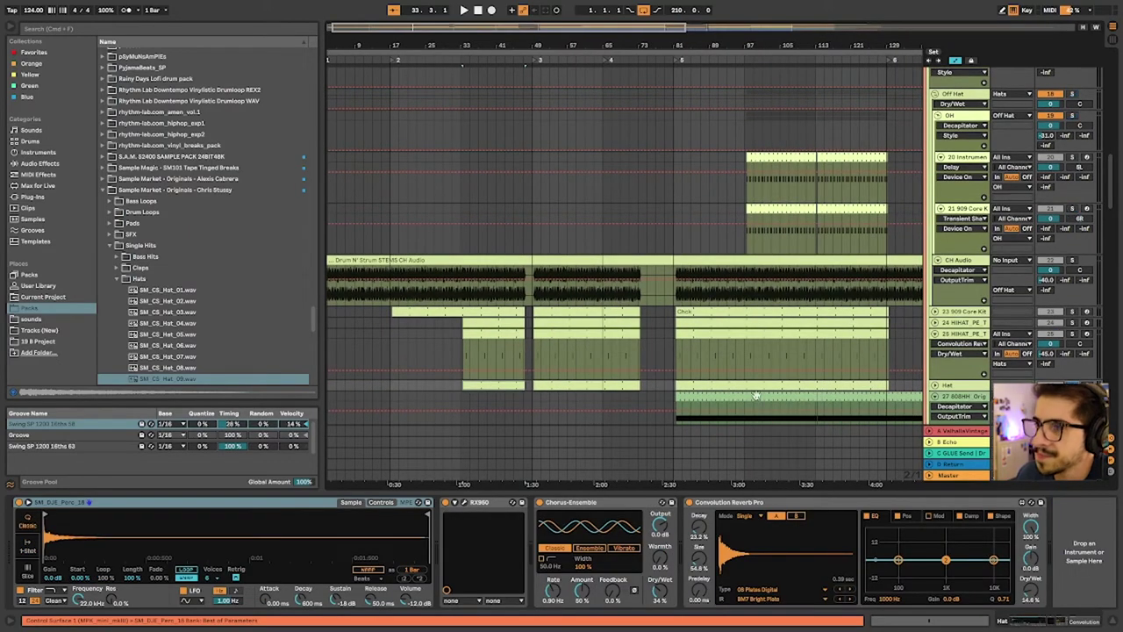
click(496, 399)
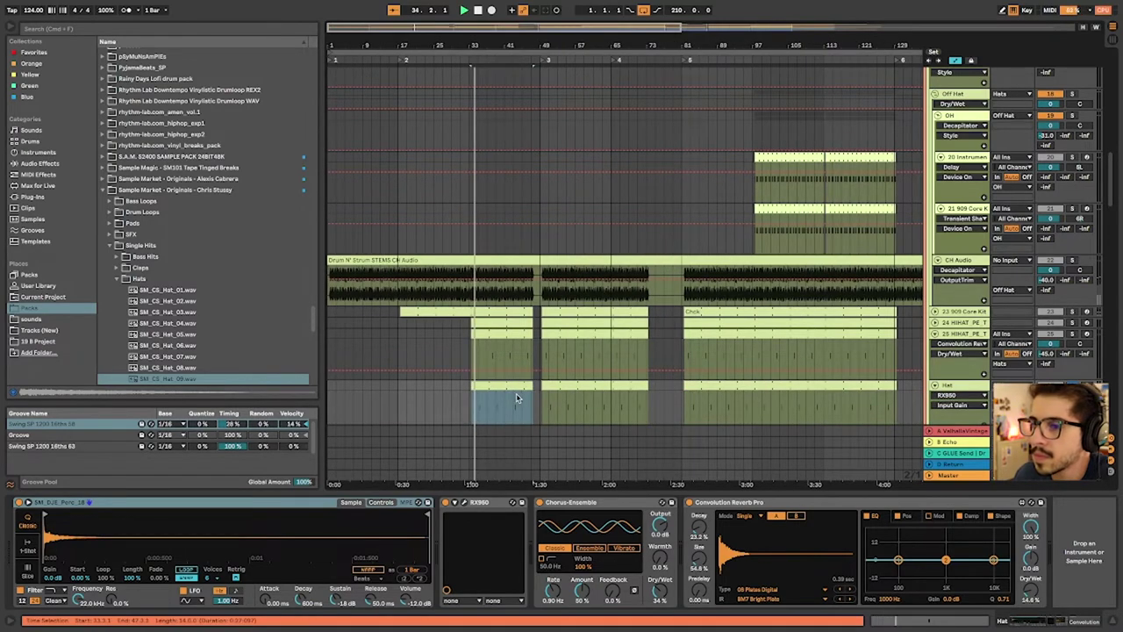
scroll(570, 395, down, 3)
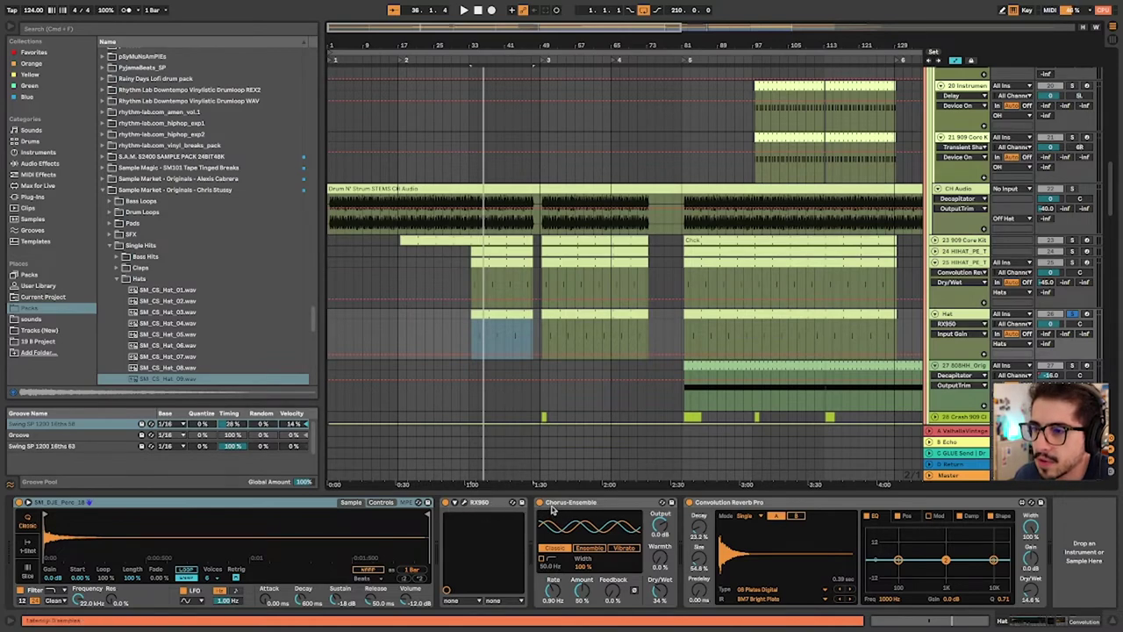
click(1072, 315)
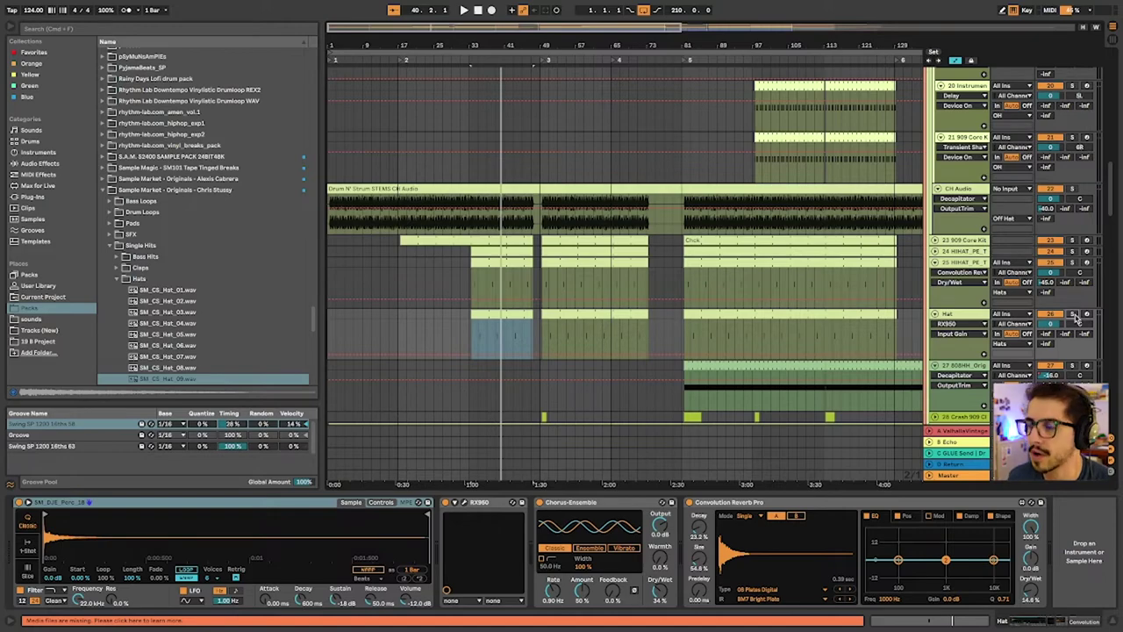
Select the 27 808HH_Orig track's clip at bar 81 and audition the hat in solo with its device chain shown
scroll(709, 280, down, 3)
click(699, 266)
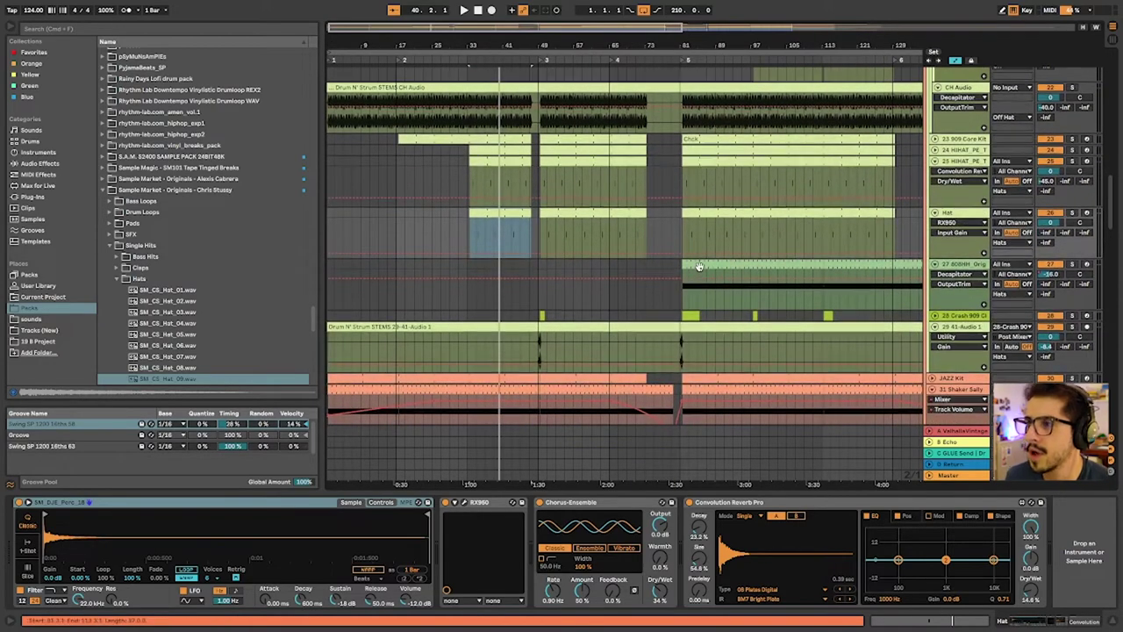
click(701, 267)
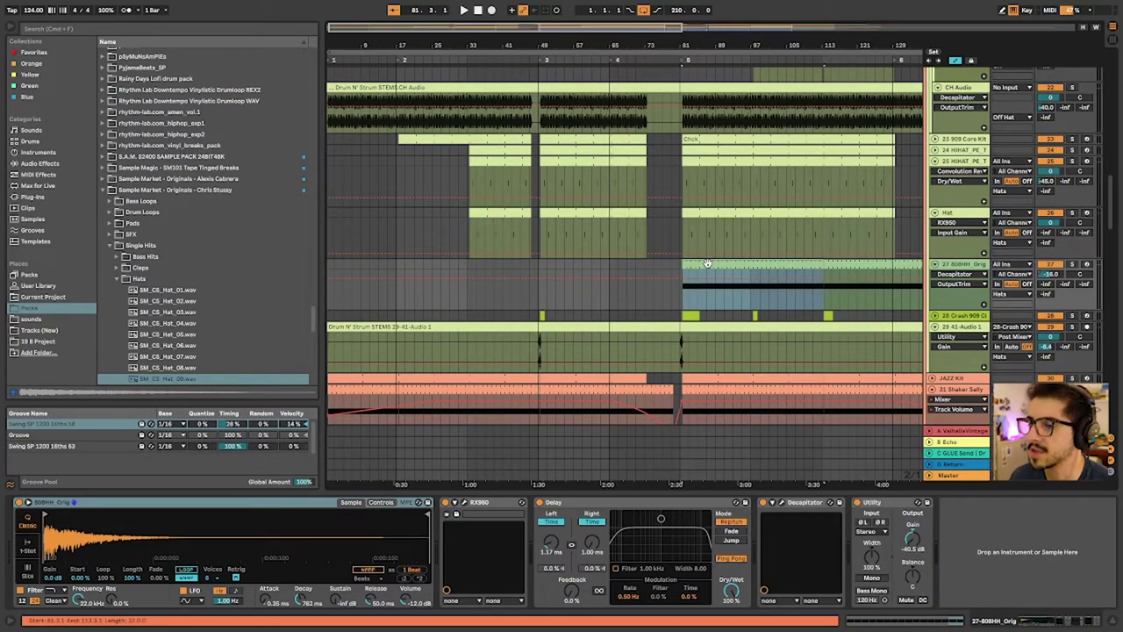
scroll(707, 263, right, 3)
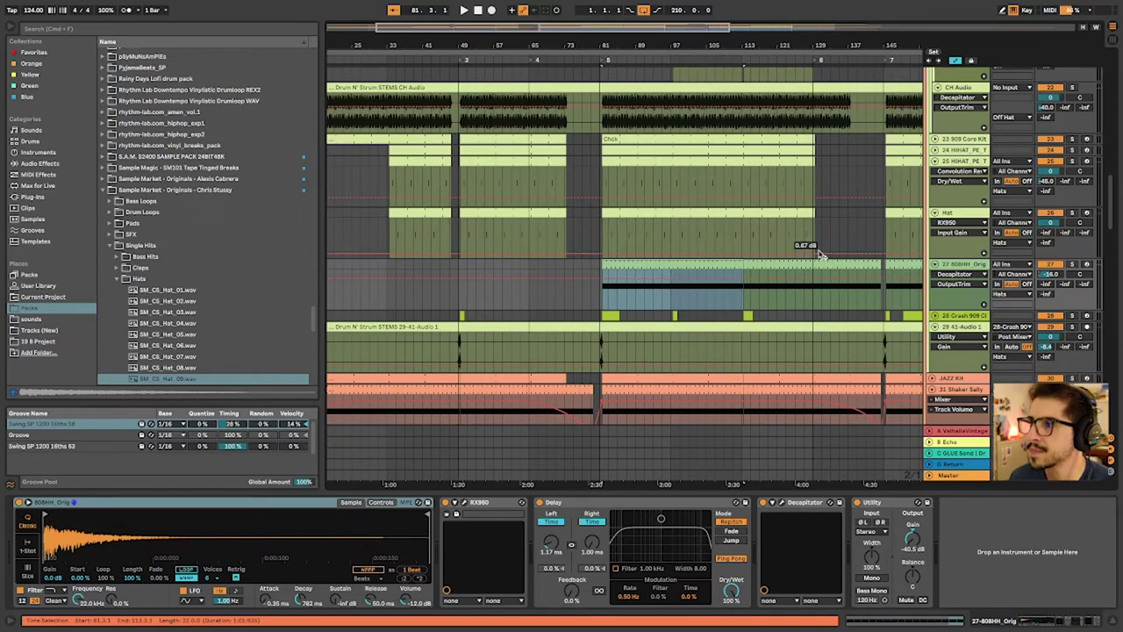
key(space)
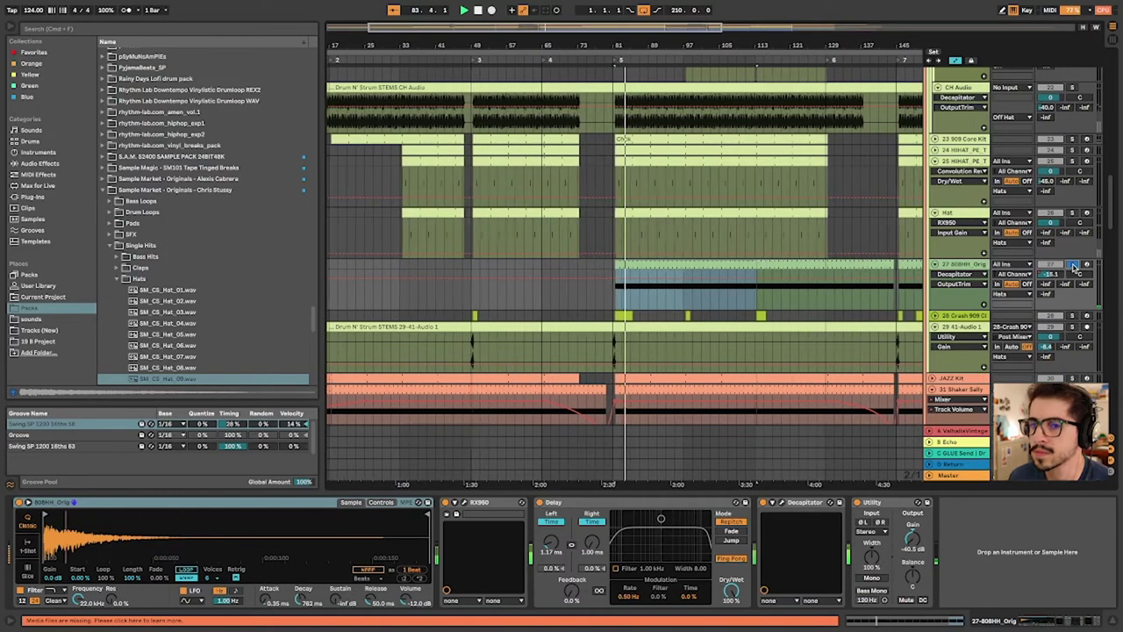
Locate the 808HH_Orig sample in the browser and inspect the track's RX950 and Decapitator settings
right_click(197, 536)
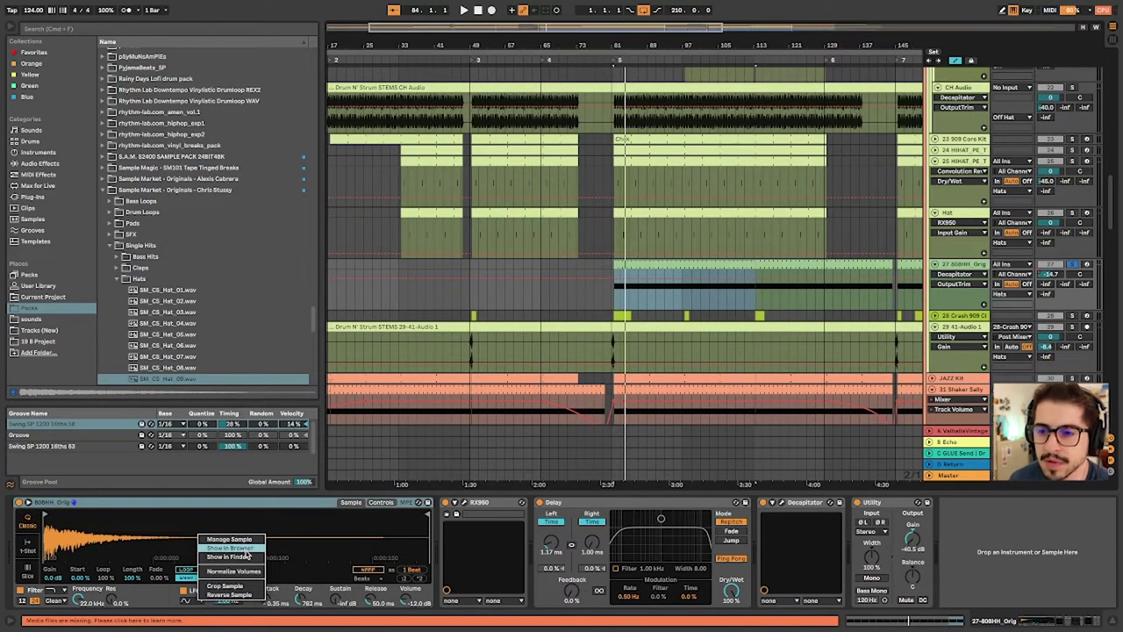
click(231, 547)
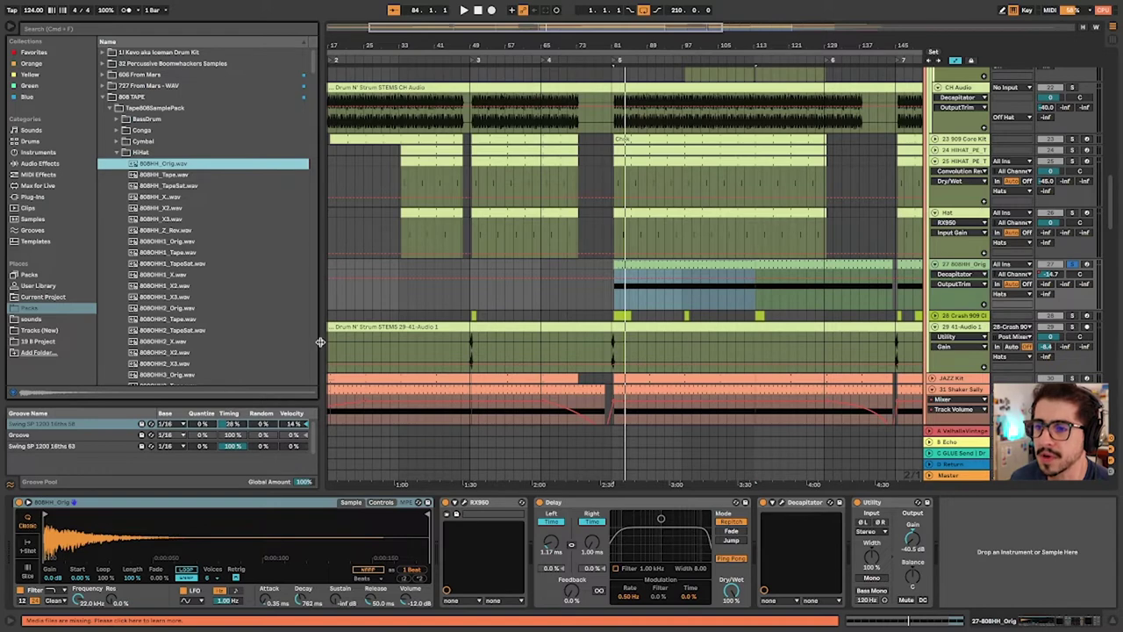
click(464, 503)
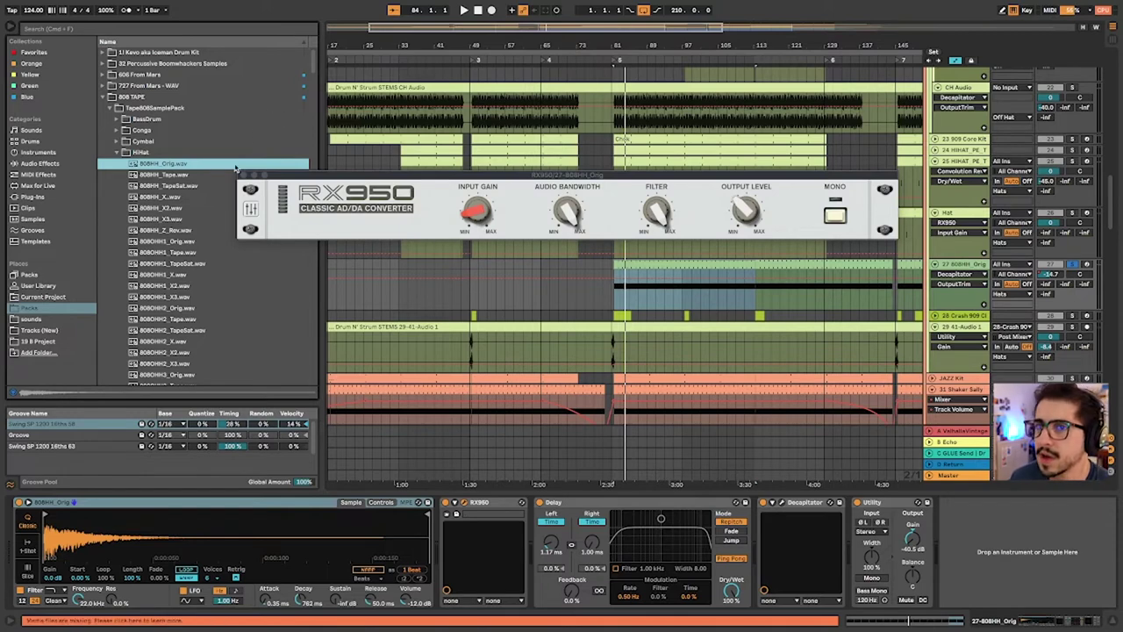
click(244, 176)
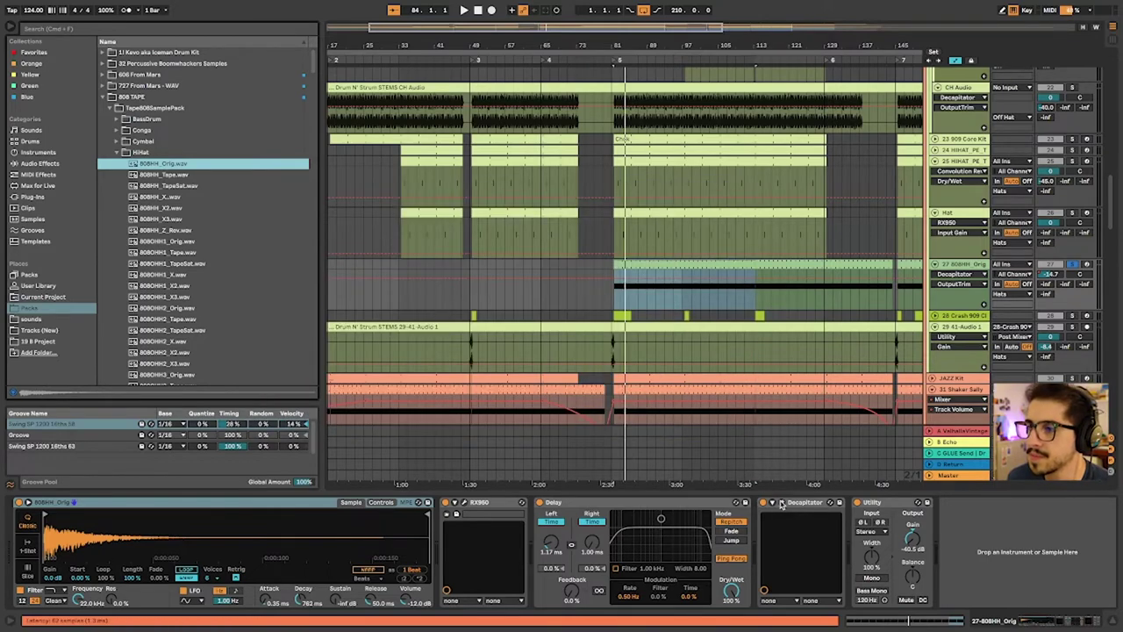
click(782, 504)
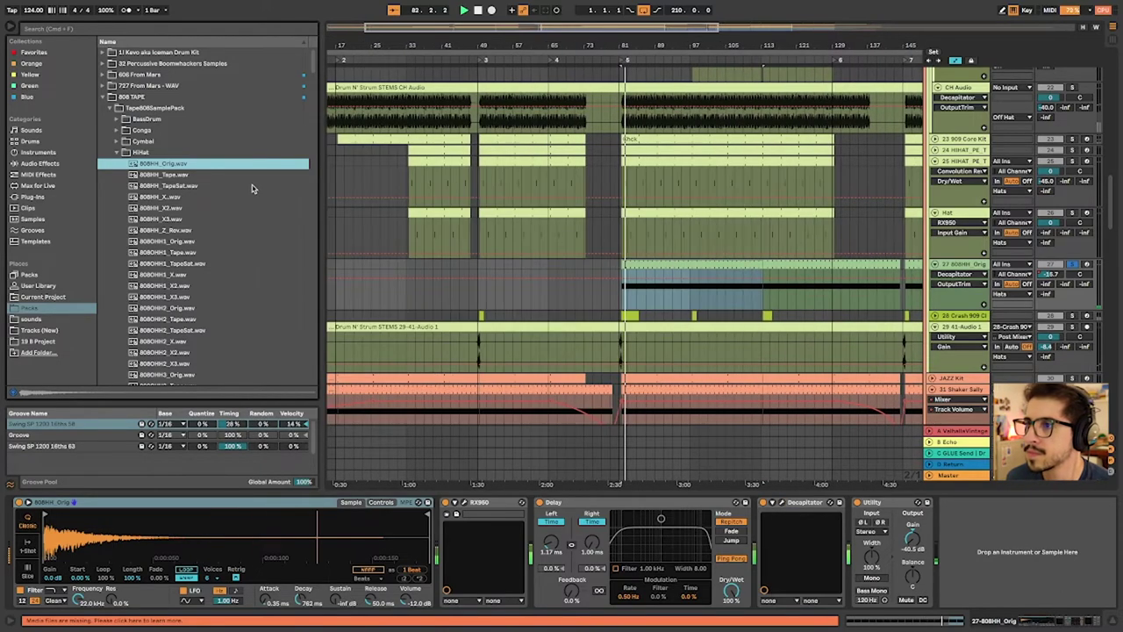
Play the 808 hat from bar 81, end its solo, and compare the mix with the track muted and unmuted
key(super+alt+p)
click(1071, 267)
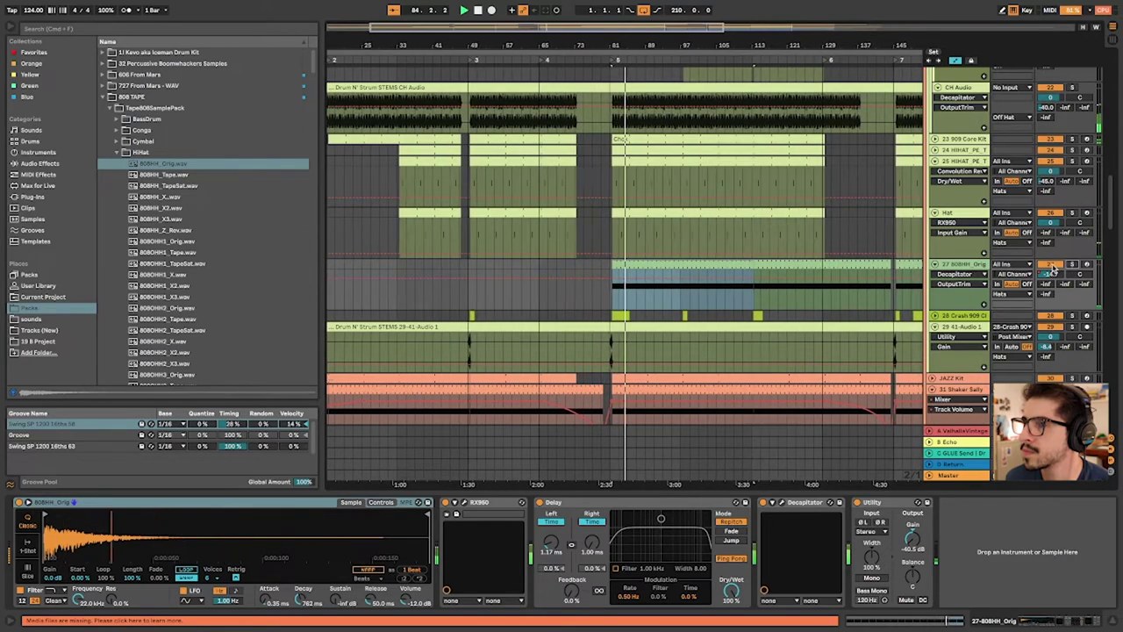
click(1052, 265)
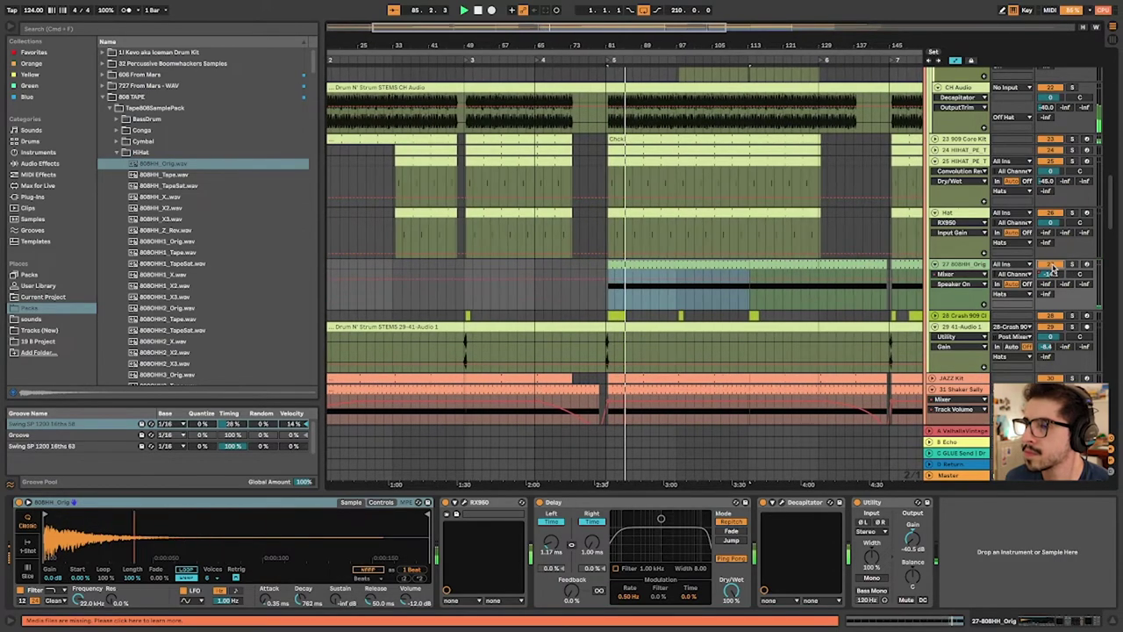
click(869, 319)
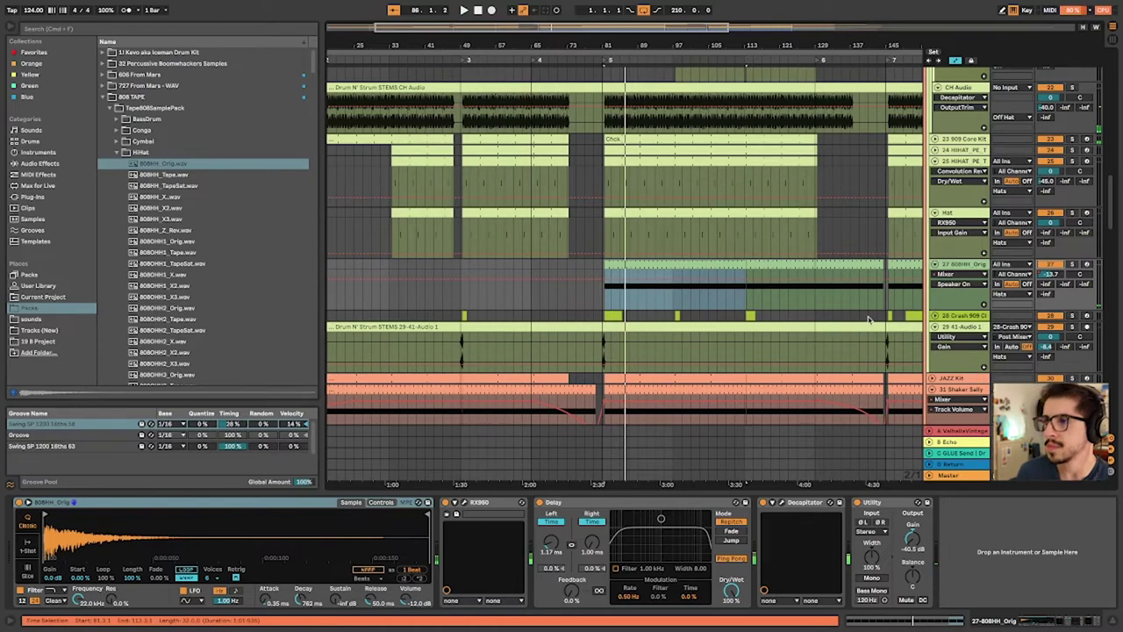
Show the 28 Crash 909 Clean 03 track's device chain and place the playback start at bar 49
key(minus)
key(minus)
key(minus)
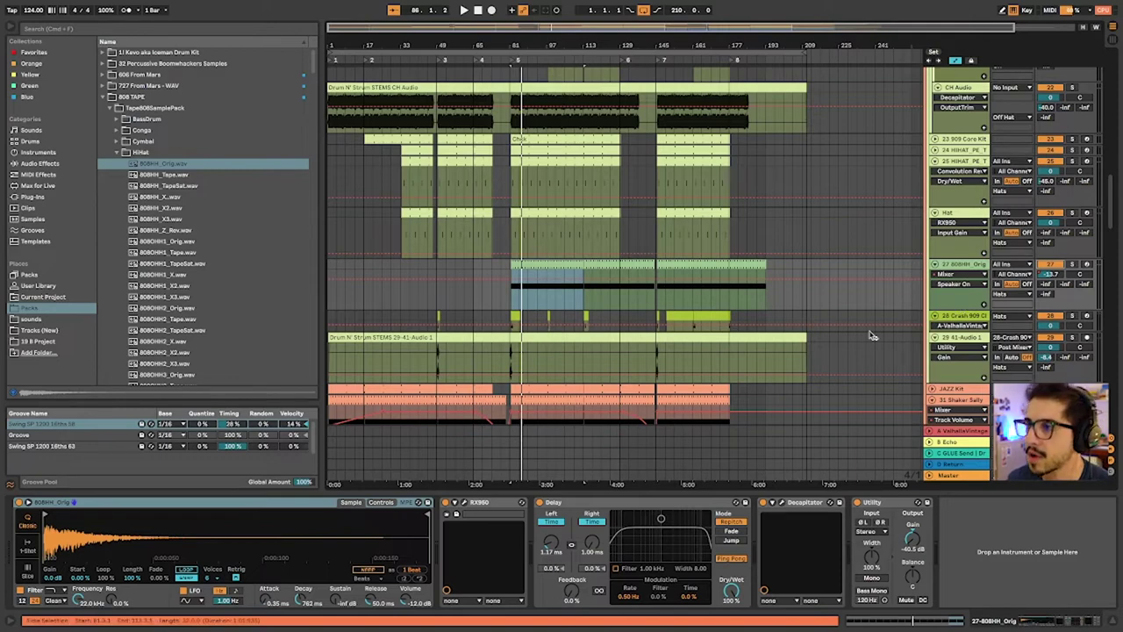
click(968, 319)
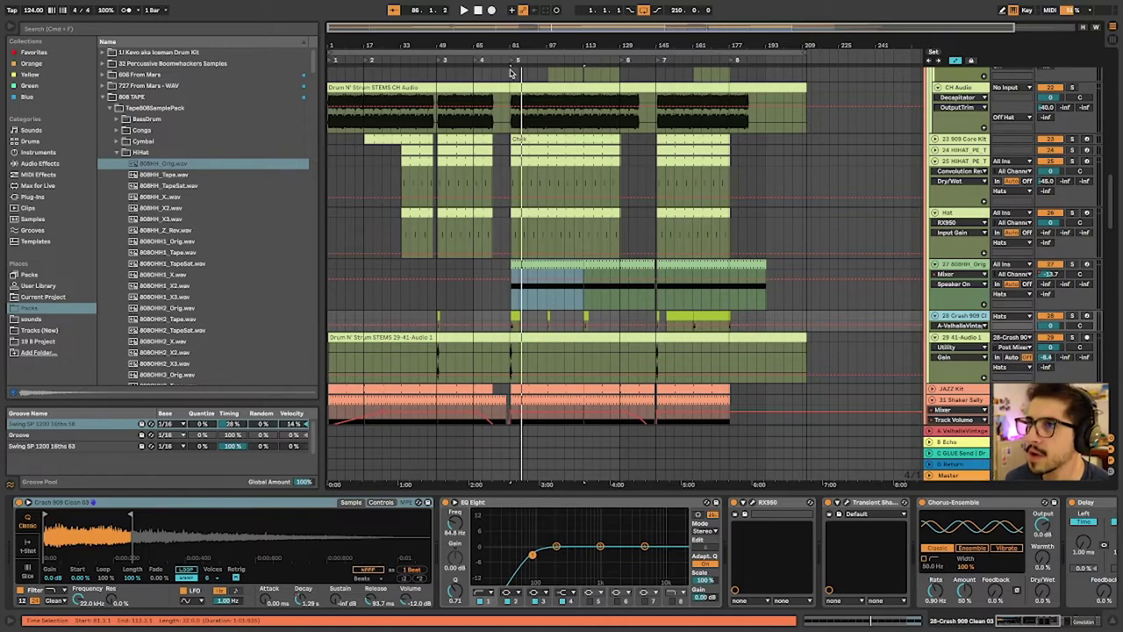
drag(439, 48, 447, 241)
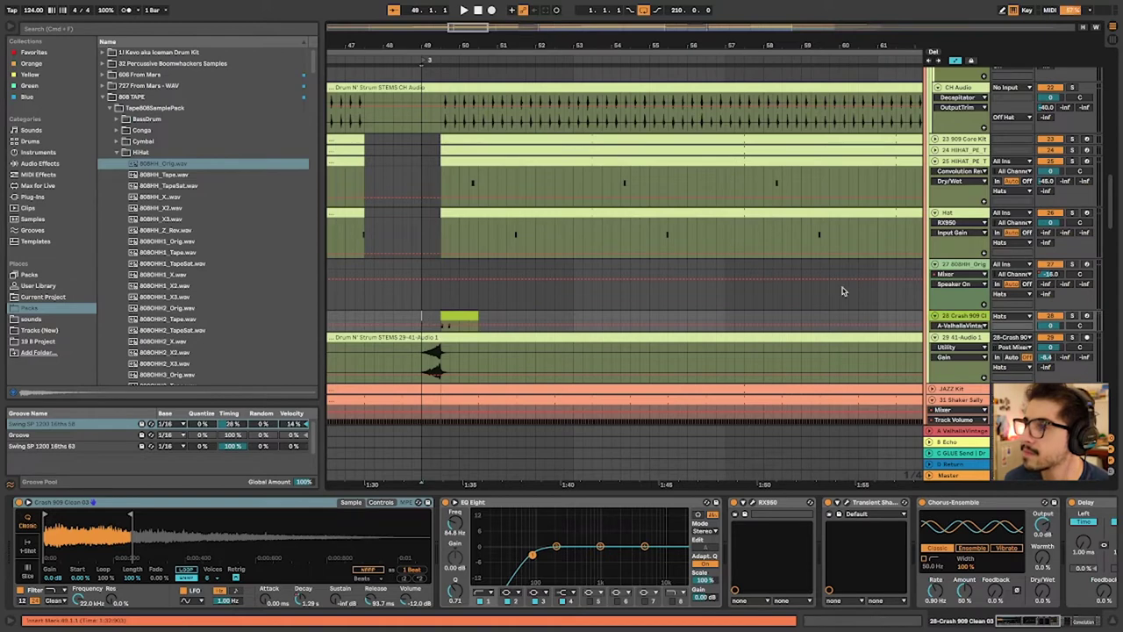
Audition the crash from bar 49 in solo and in the full mix, switching the 29 41-Audio 1 track off and on
click(1072, 316)
key(space)
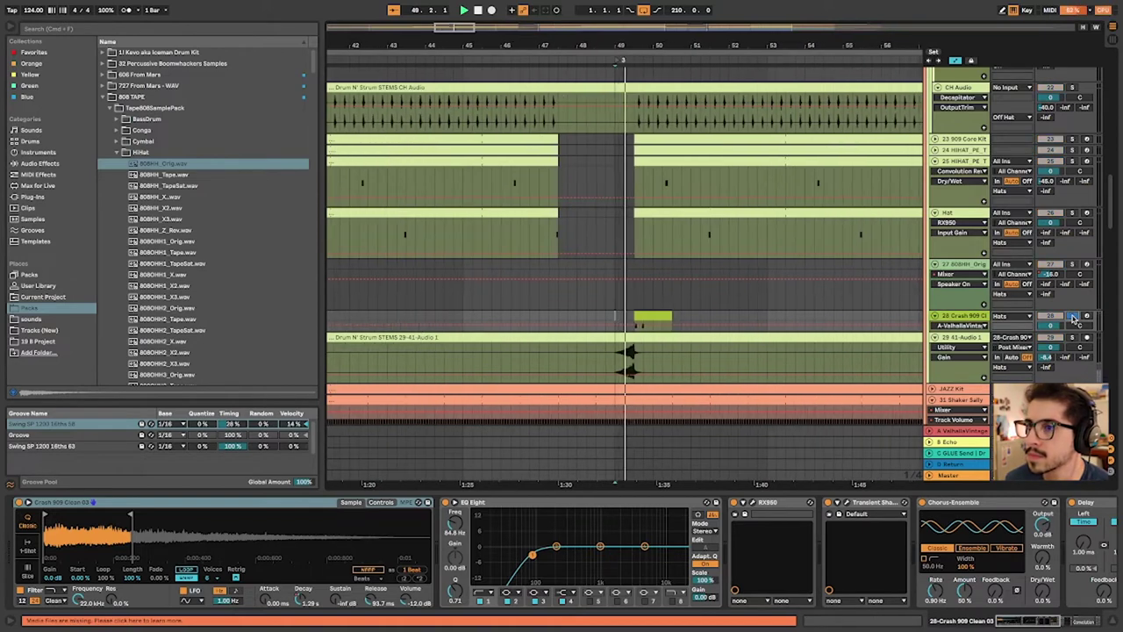
click(1072, 316)
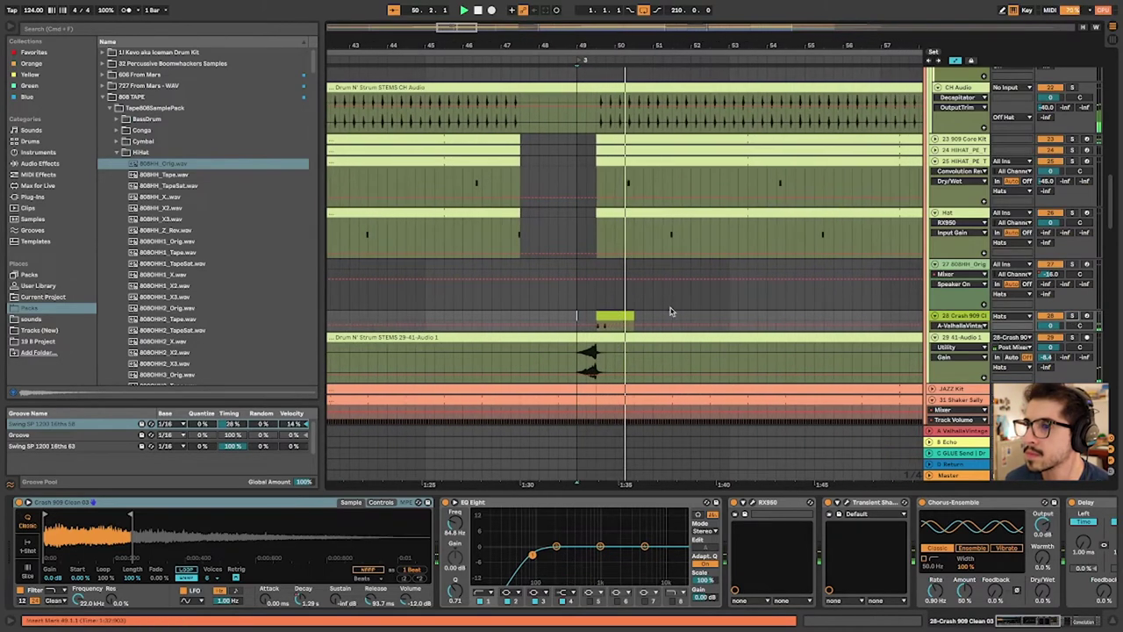
key(space)
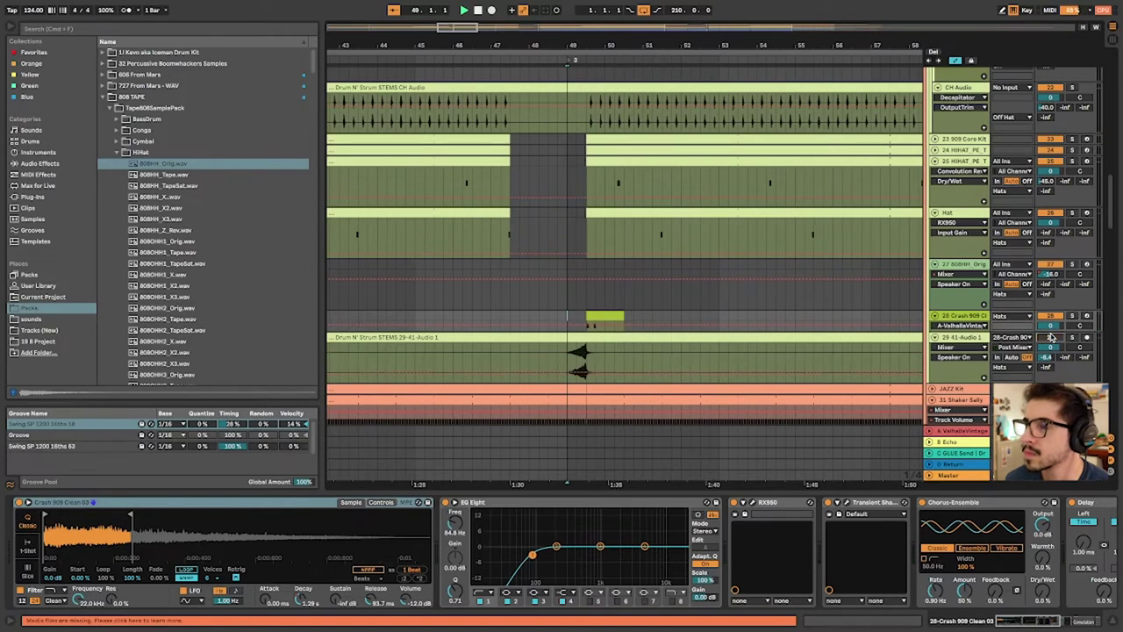
key(space)
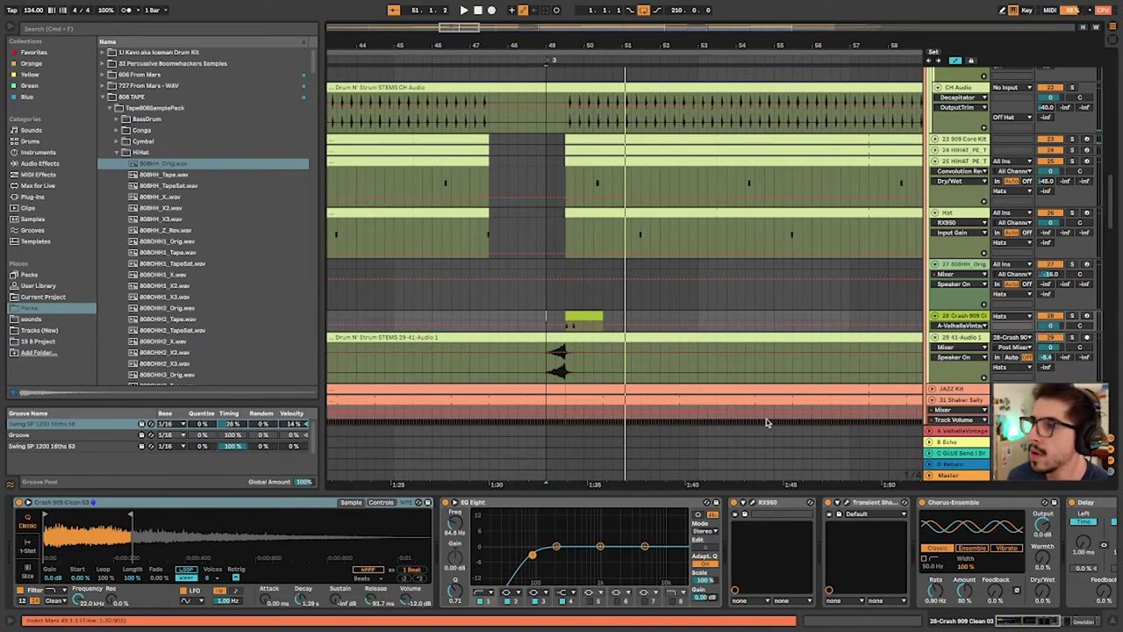
Locate the Crash 909 Clean 03 sample in the browser and play the crash clip after bar 49
right_click(101, 541)
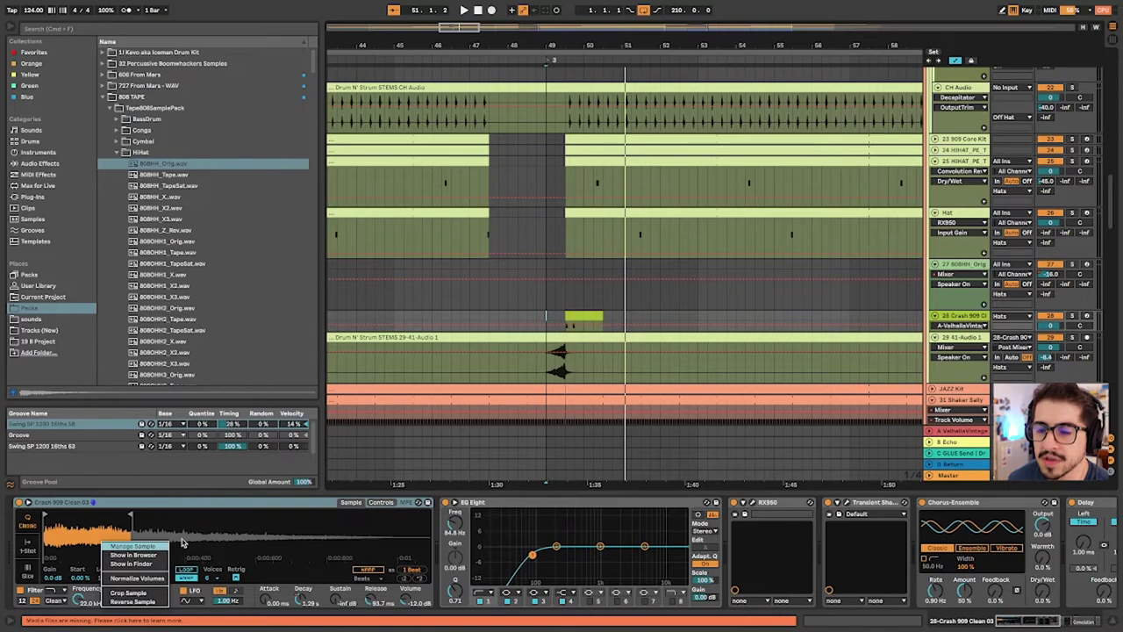
click(133, 555)
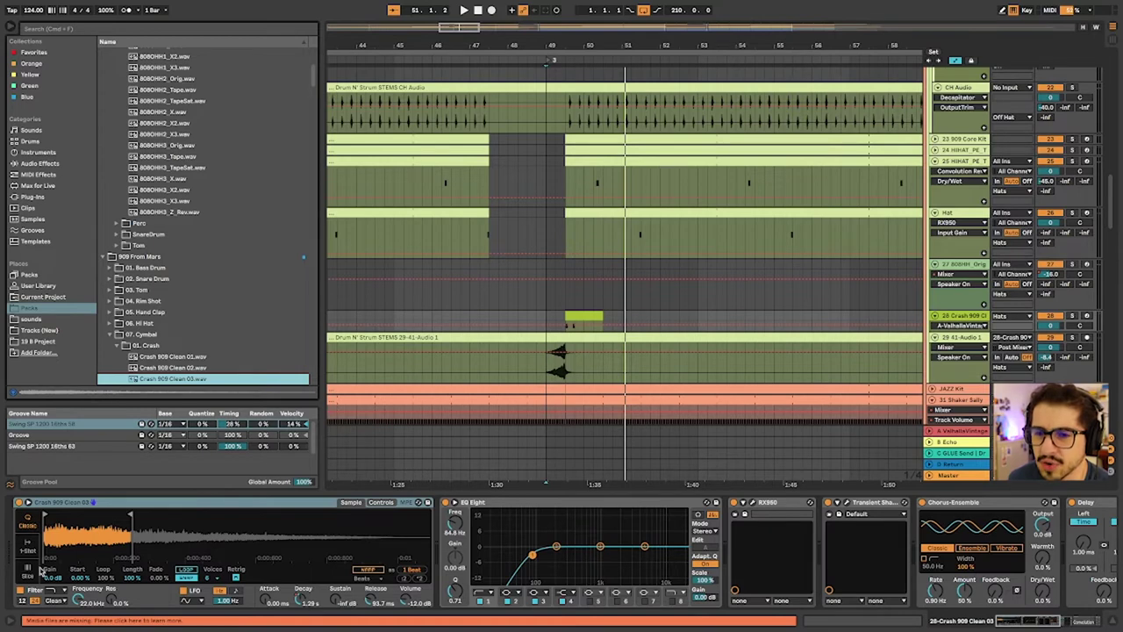
click(584, 315)
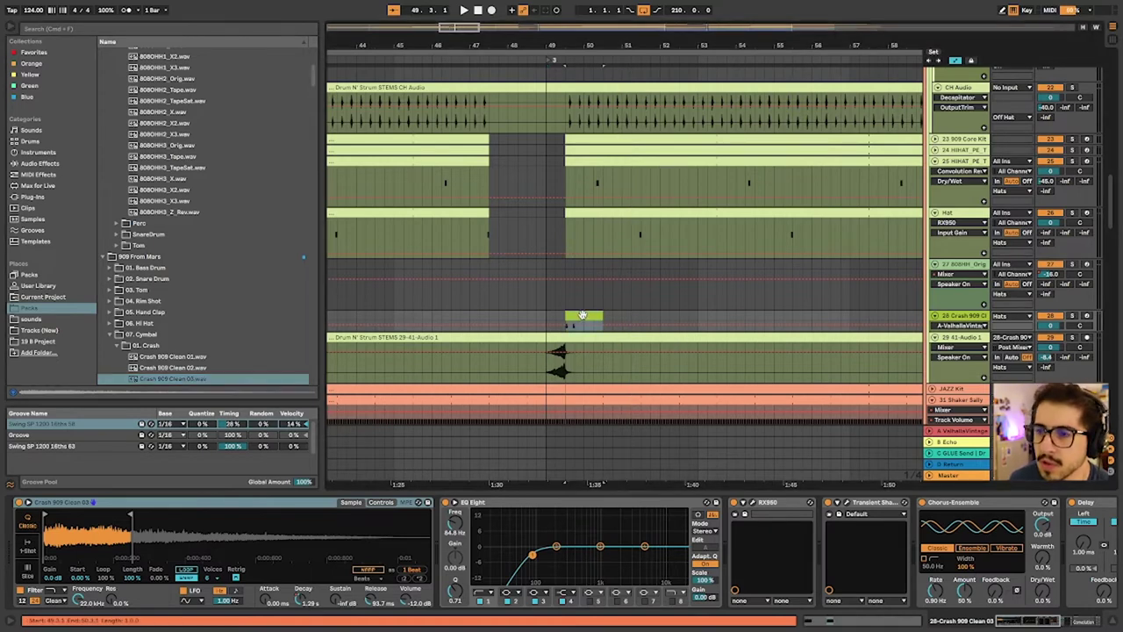
key(space)
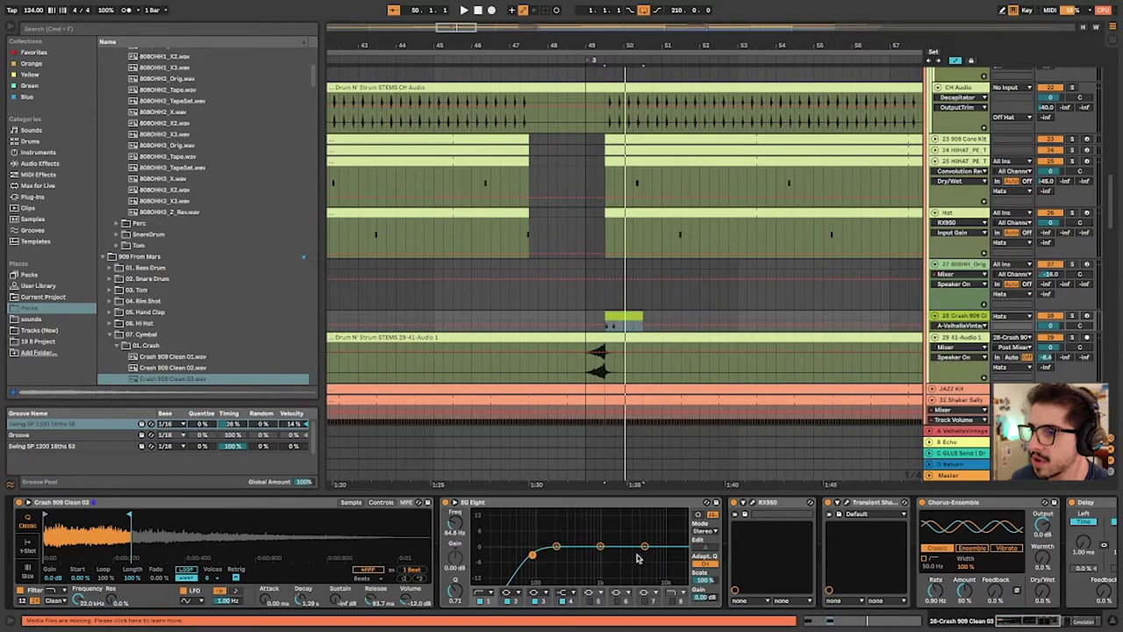
Inspect the RX950 and Transient Shaper settings on the crash track
scroll(638, 559, right, 3)
scroll(492, 555, right, 4)
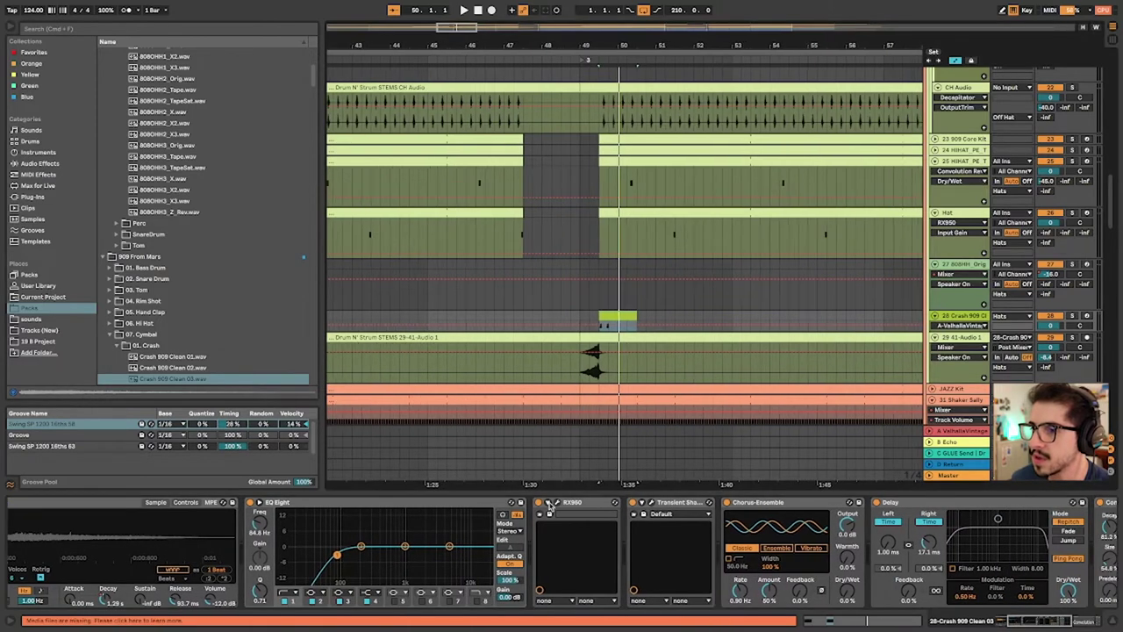
click(555, 503)
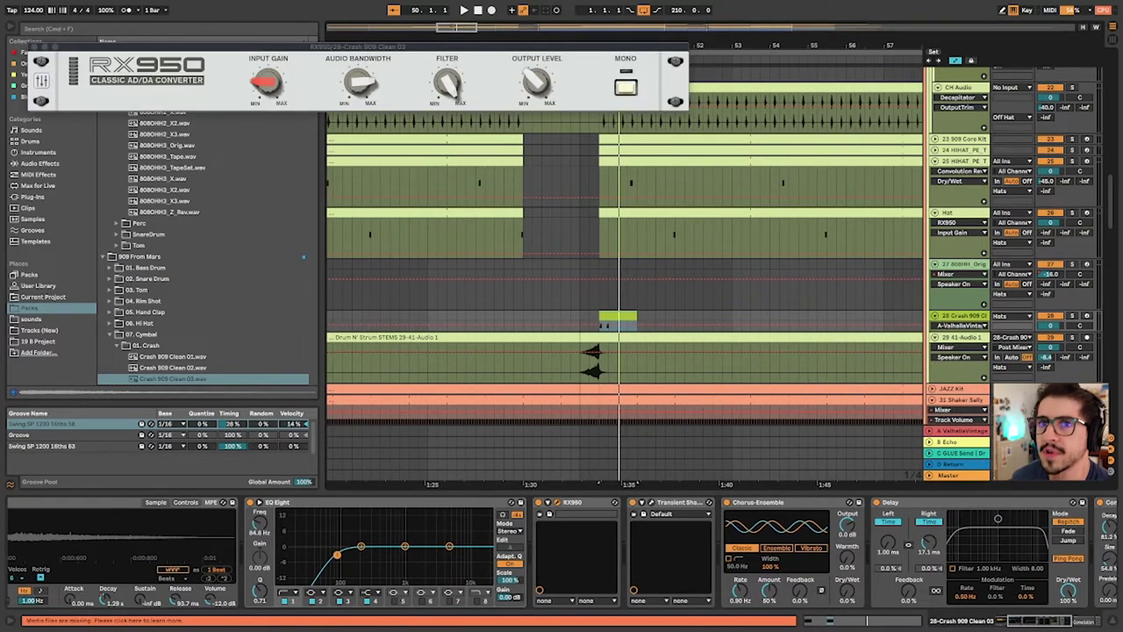
click(35, 46)
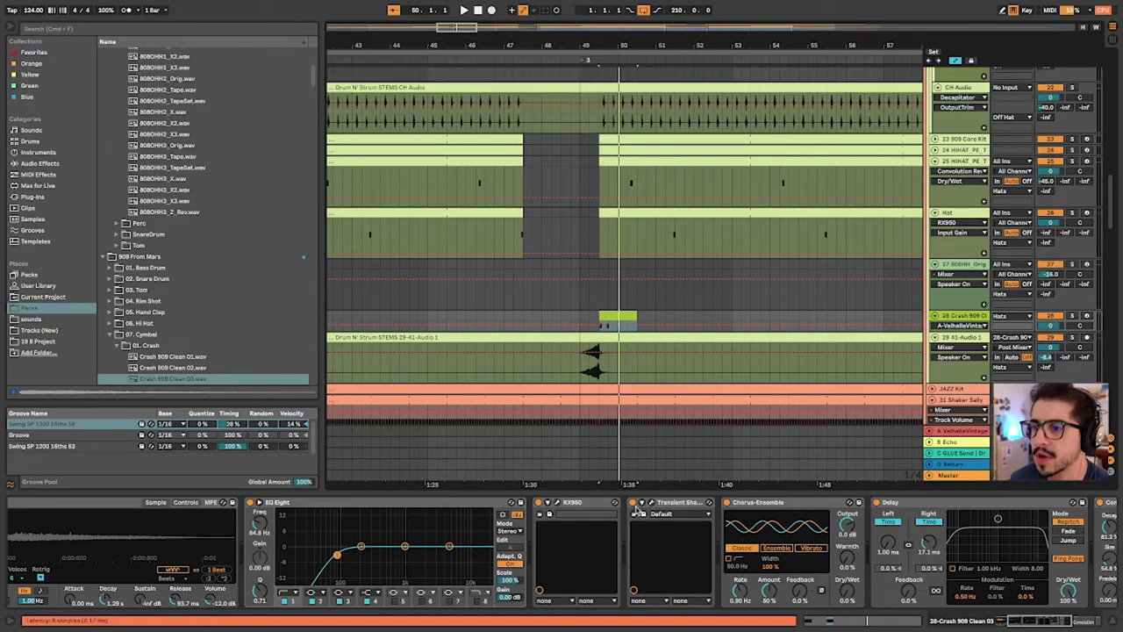
click(649, 506)
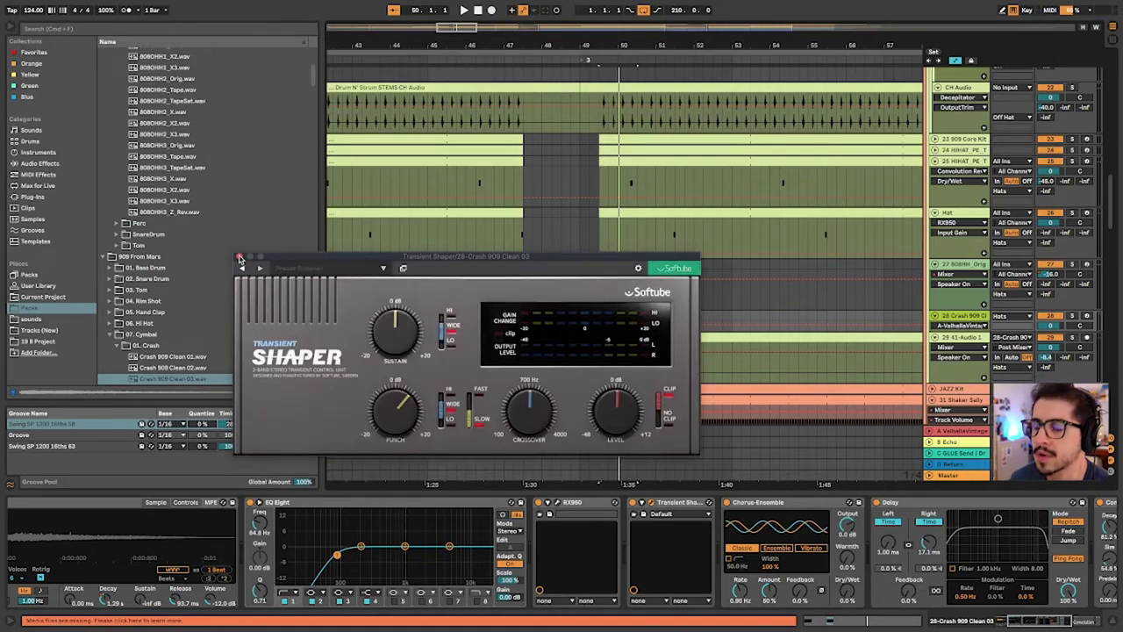
click(240, 257)
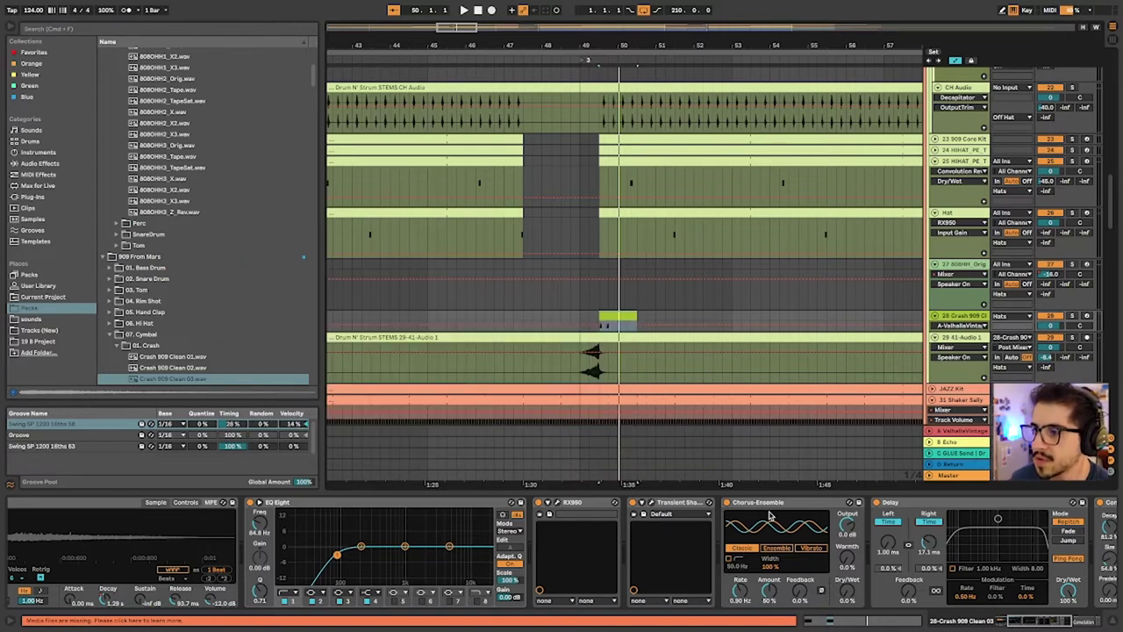
Review the crash track's Chorus-Ensemble, Delay, Convolution Reverb Pro and Utility devices
scroll(803, 546, right, 3)
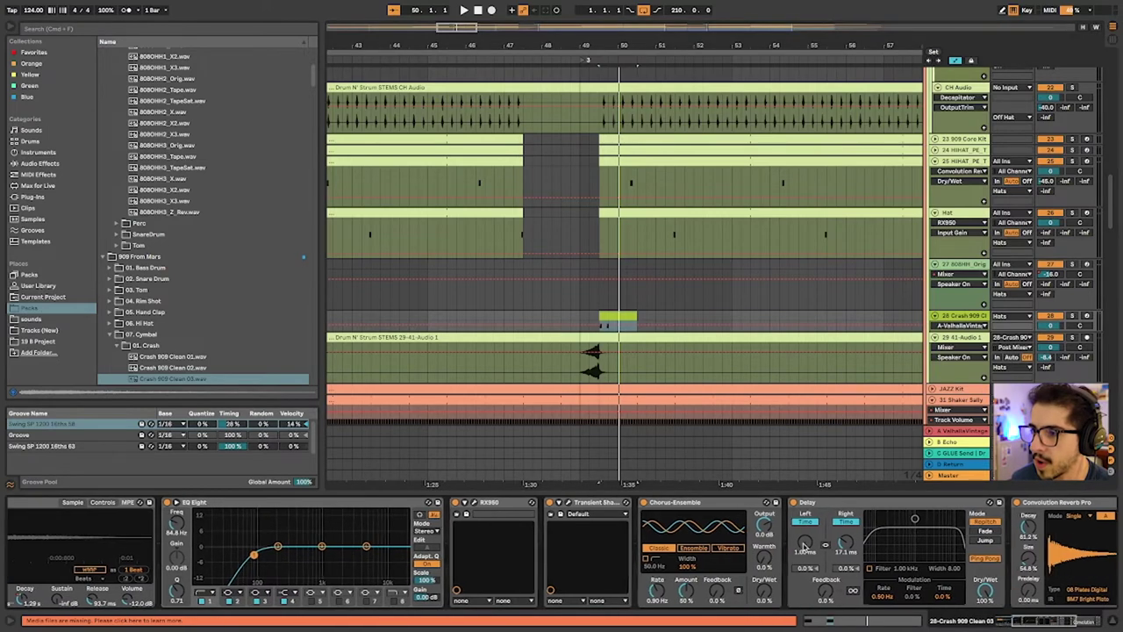
click(833, 507)
scroll(866, 550, right, 10)
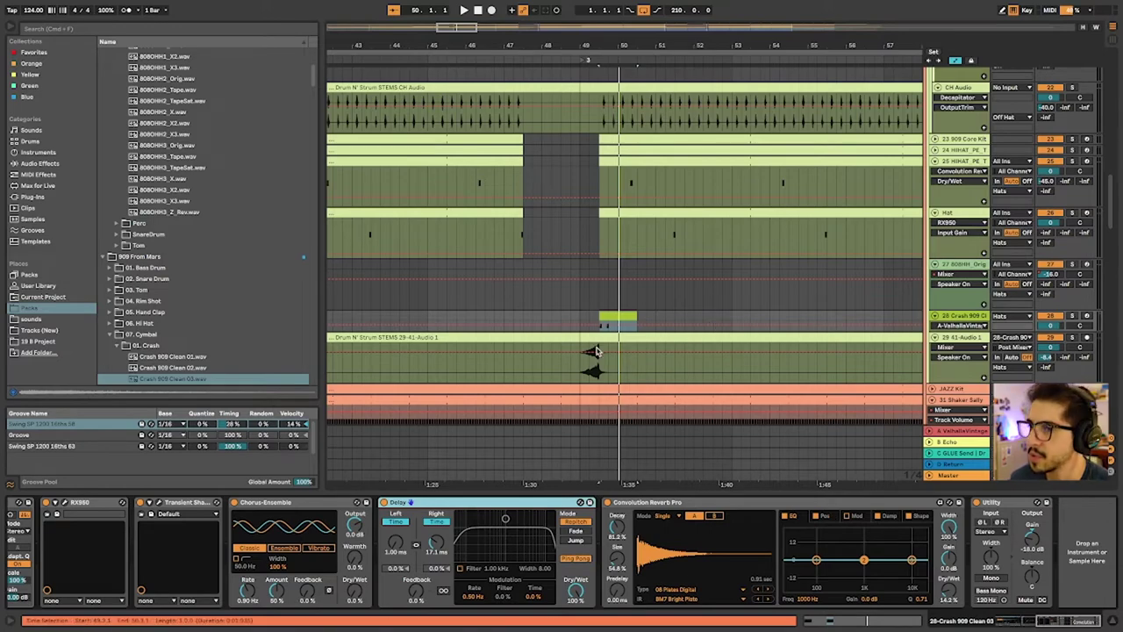
Select the 29 41-Audio 1 track's clip, review its effect chain, and set the Utility gain to -37.8 dB
scroll(602, 351, down, 1)
scroll(594, 349, left, 5)
scroll(581, 339, left, 6)
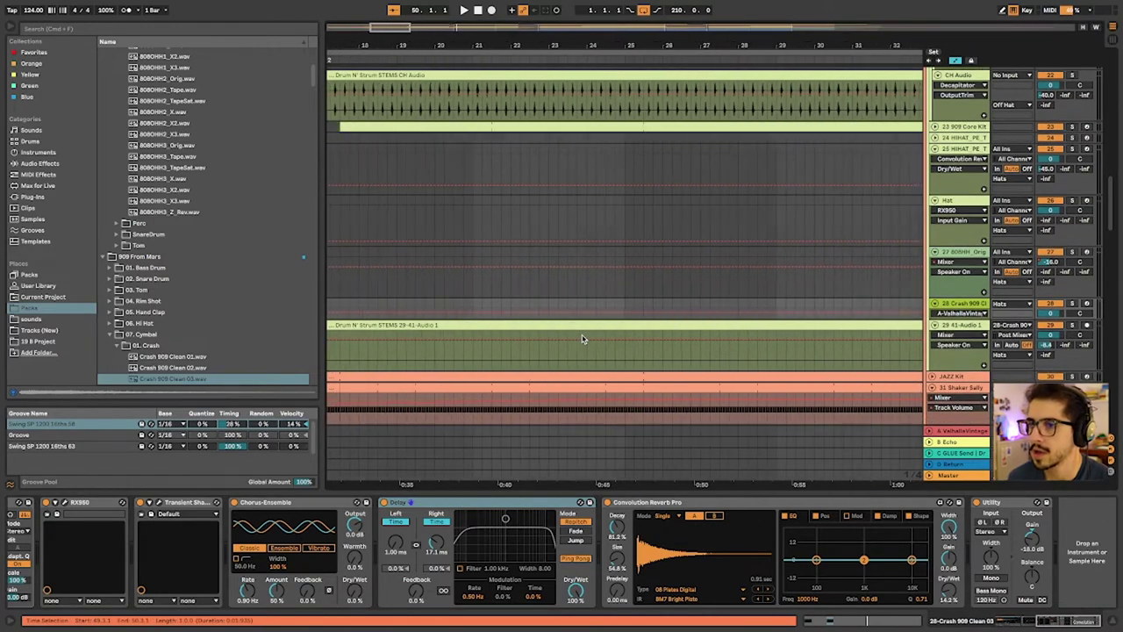
scroll(582, 339, right, 5)
scroll(634, 323, right, 5)
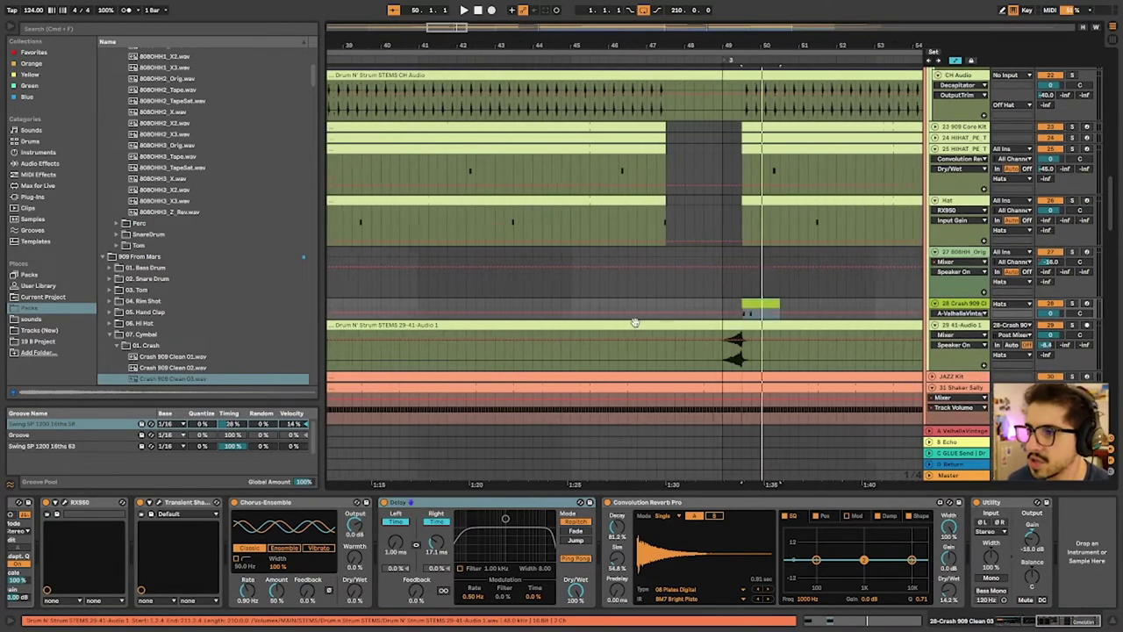
click(779, 327)
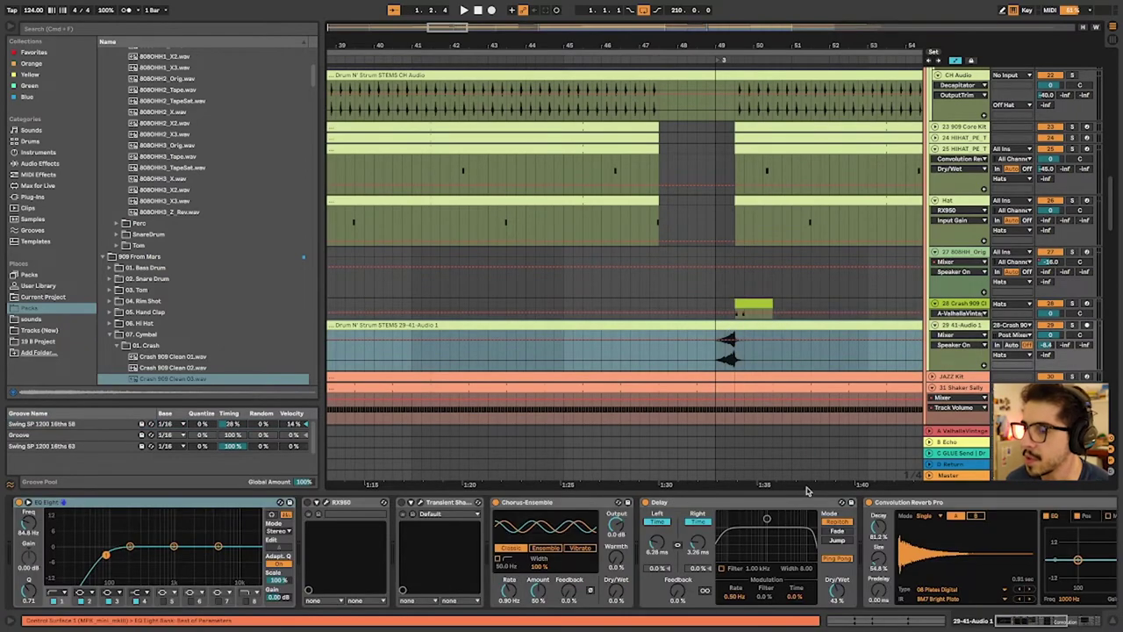
scroll(820, 545, right, 5)
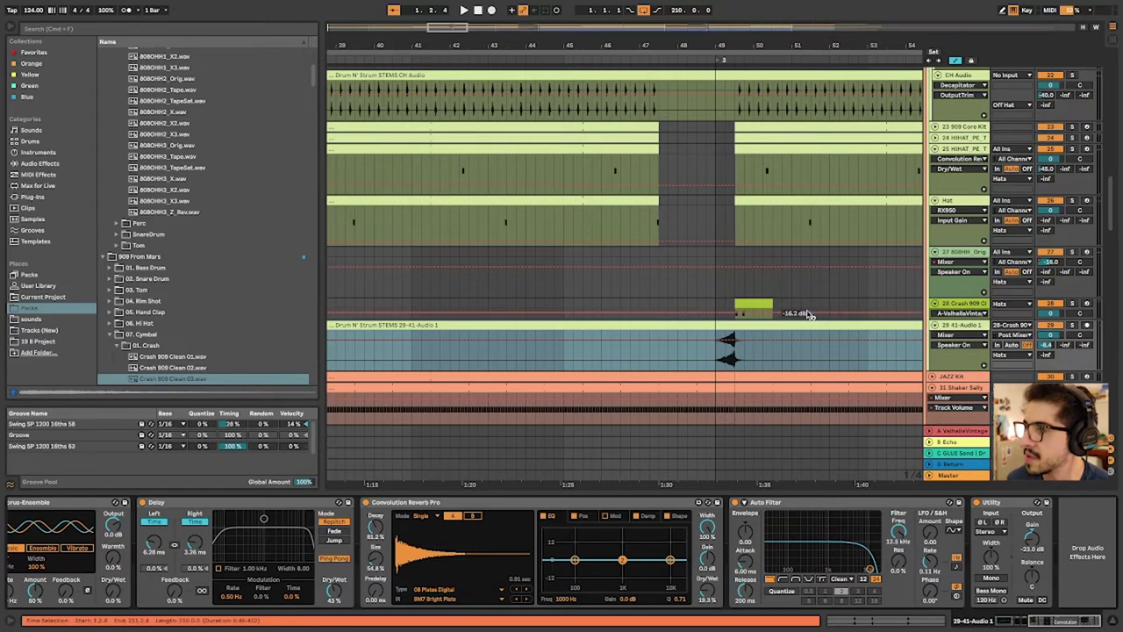
drag(1030, 545, 1030, 579)
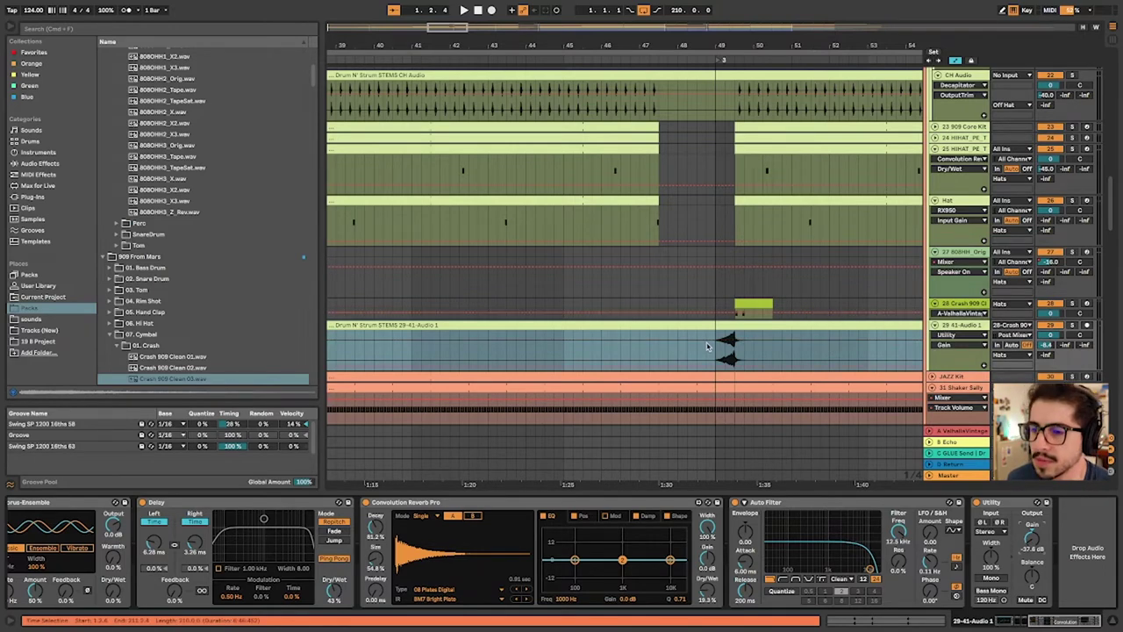
Play the reversed crash on the 29 41-Audio 1 track from bar 49
scroll(334, 548, up, 6)
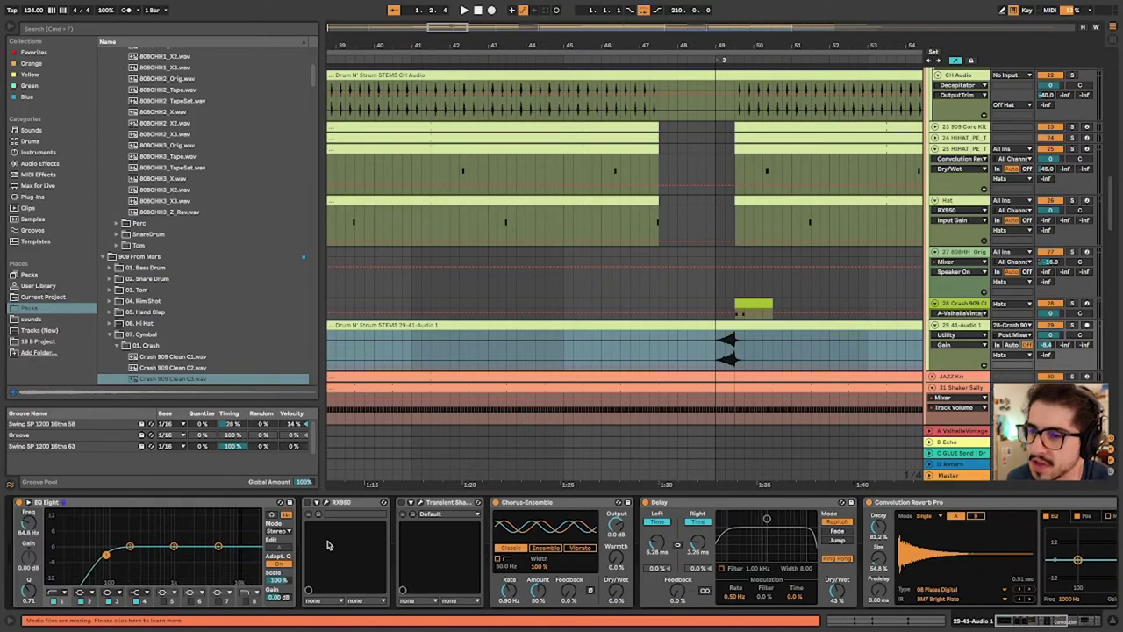
click(712, 353)
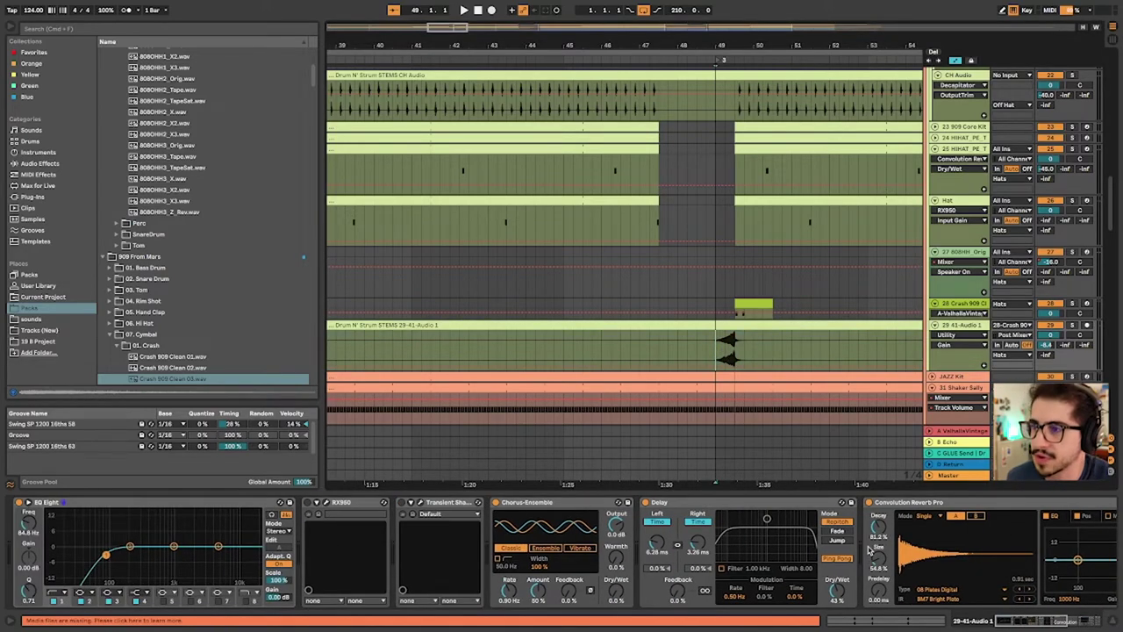
key(space)
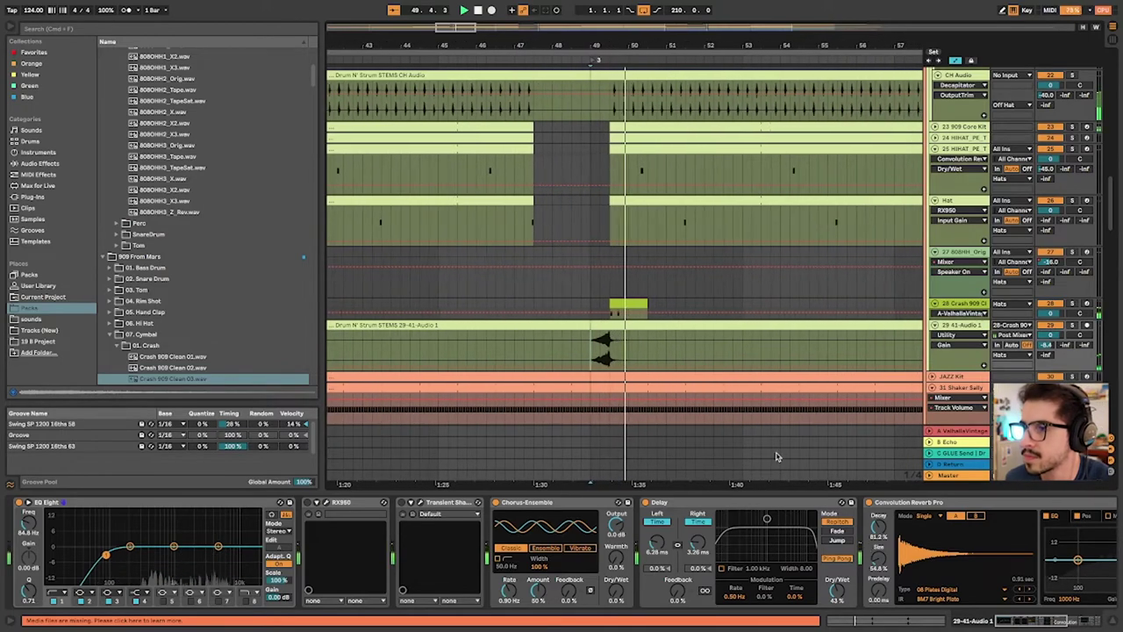
Expand the JAZZ Kit track below the reversed crash audio in the arrangement
scroll(667, 443, left, 5)
scroll(667, 444, down, 3)
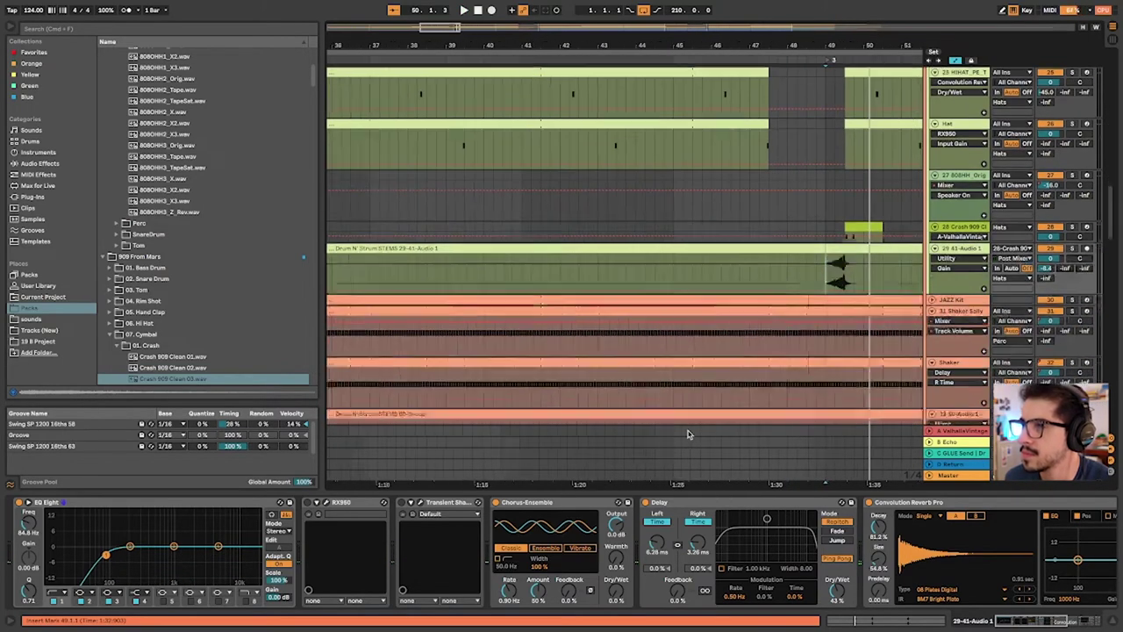
click(933, 251)
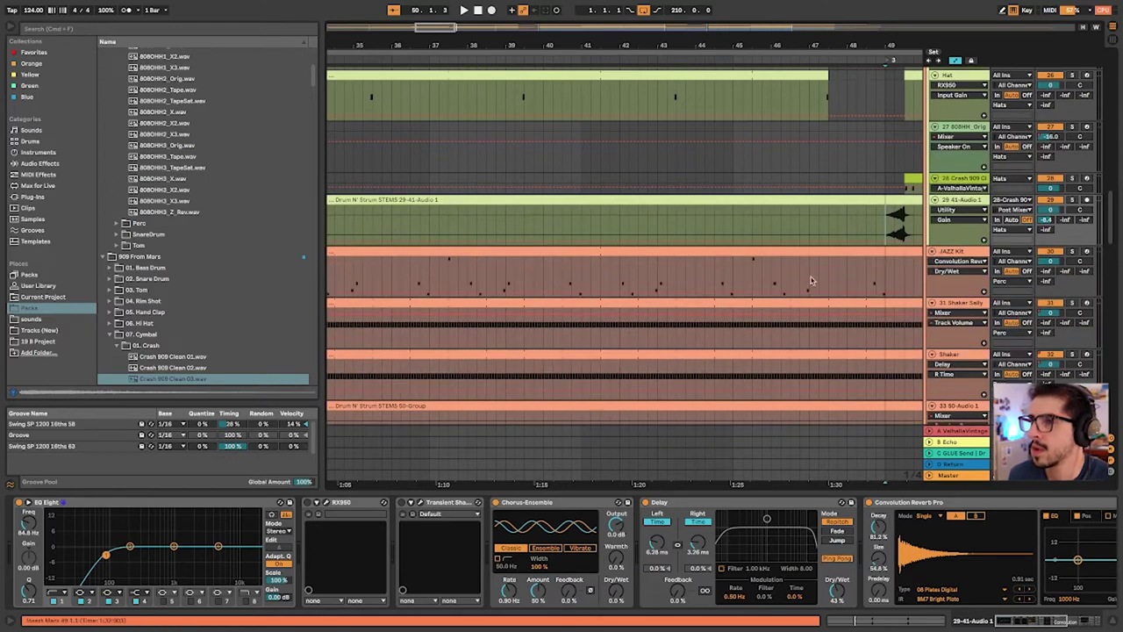
scroll(798, 284, left, 8)
scroll(799, 284, left, 10)
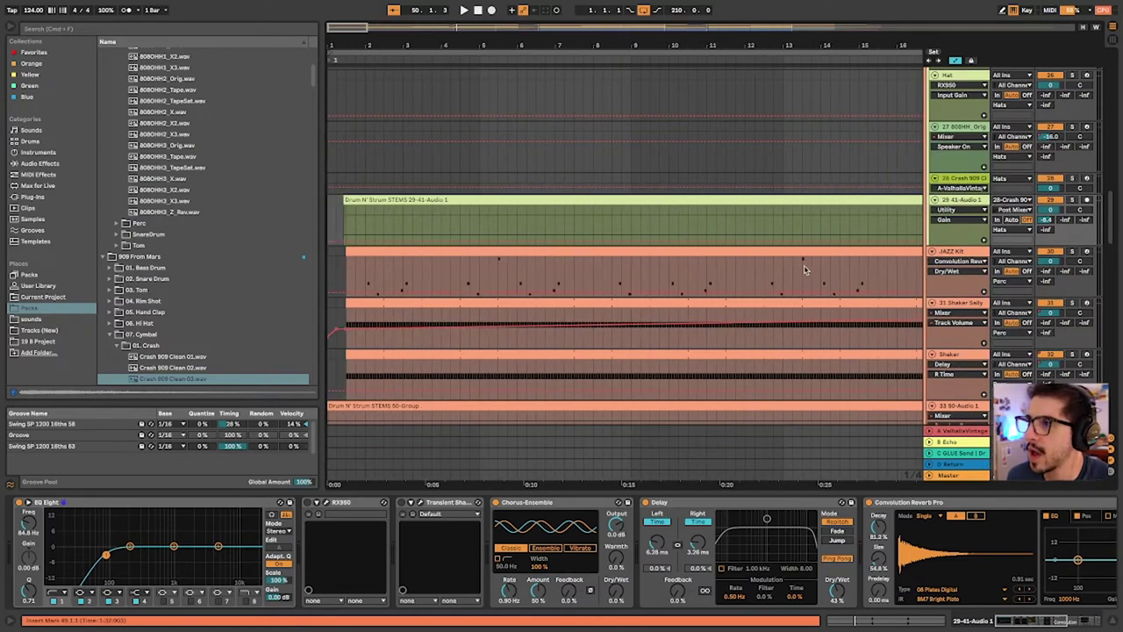
Examine the notes and drum sounds in the JAZZ Kit track's first MIDI clip
click(593, 255)
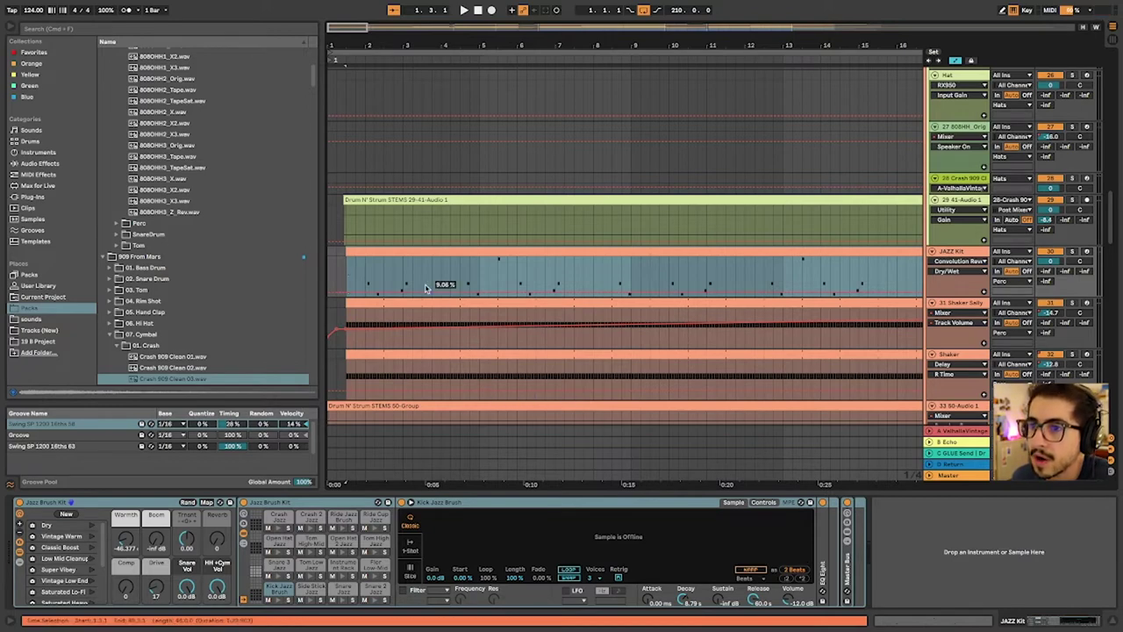
click(380, 266)
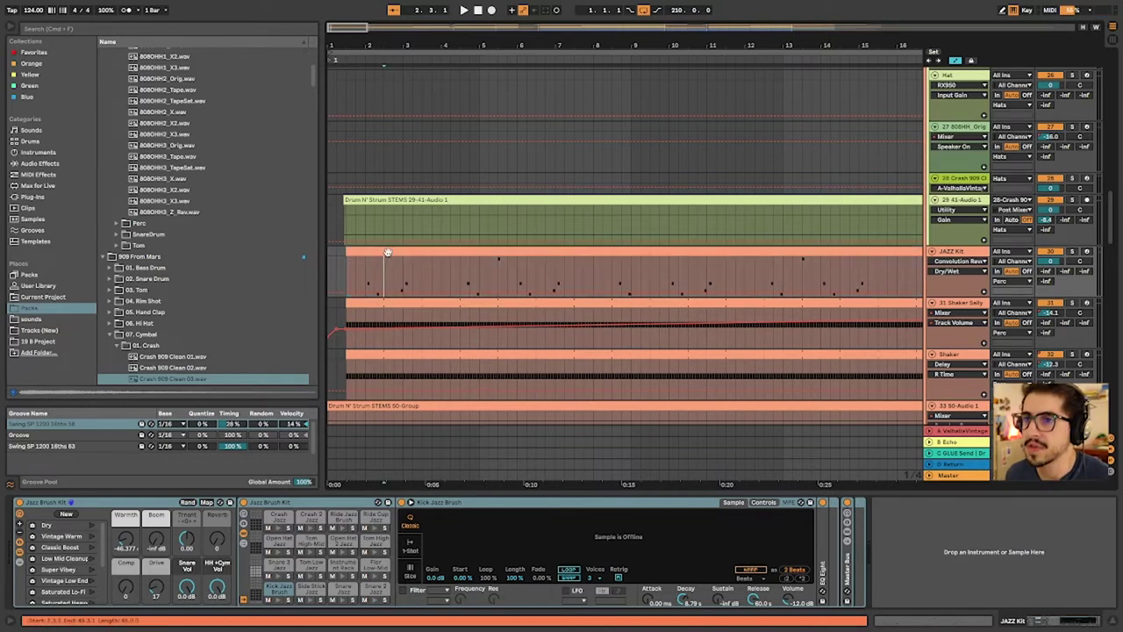
double_click(380, 266)
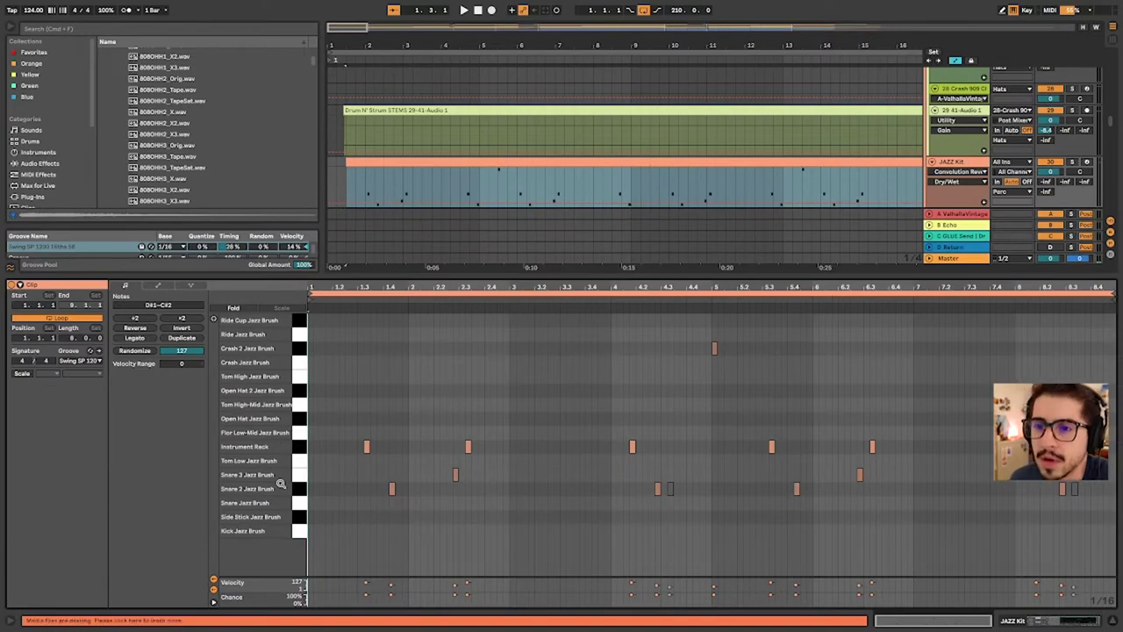
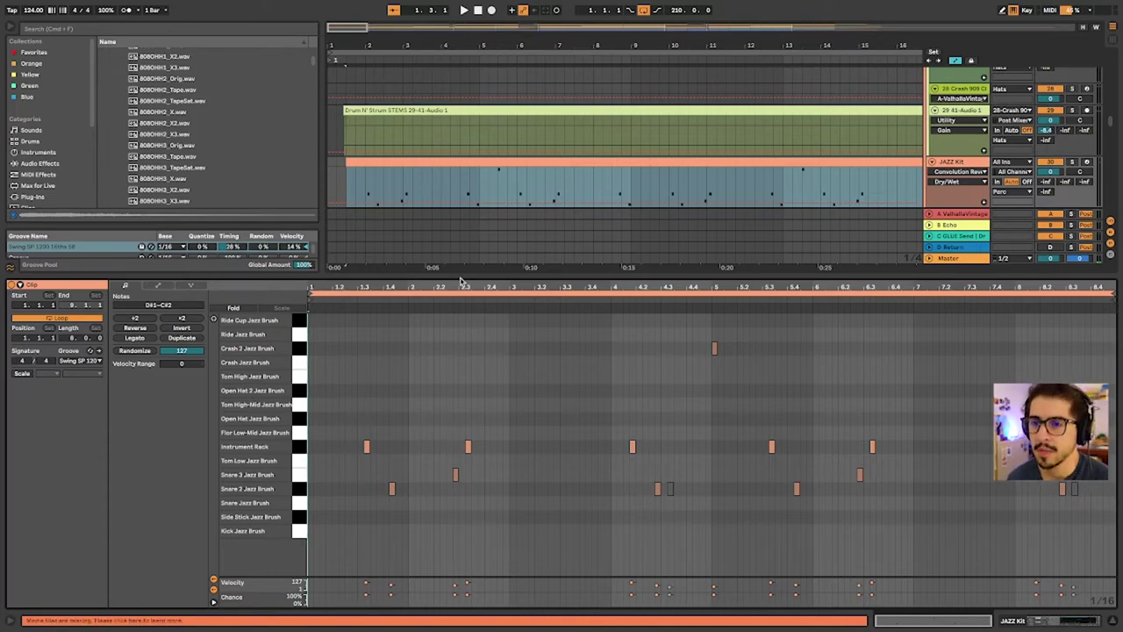
key(shift+Tab)
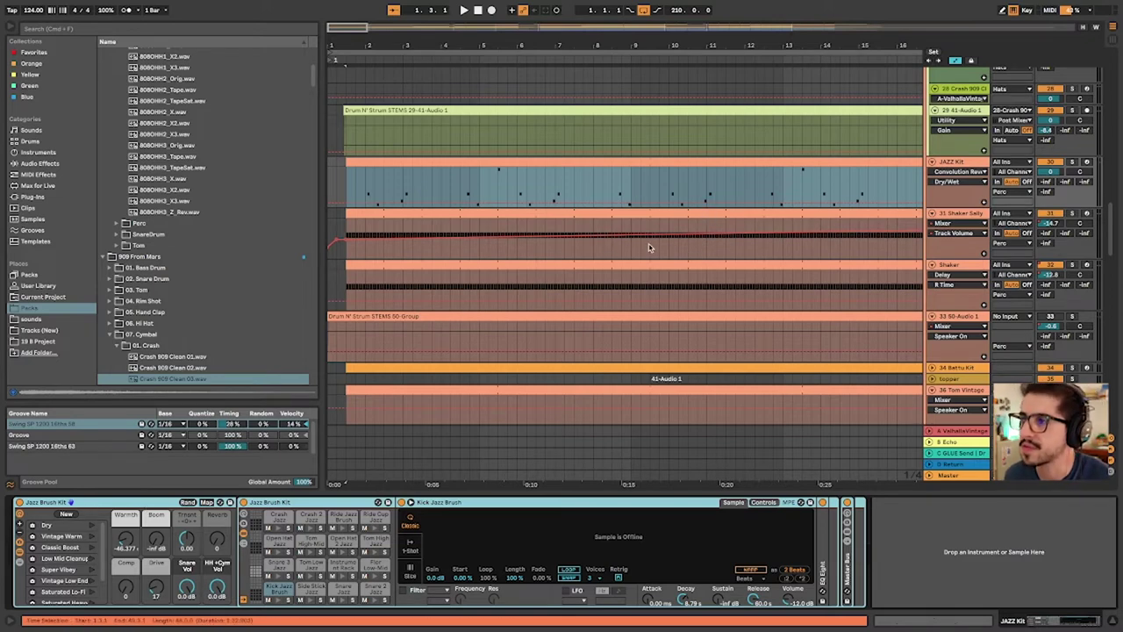
Select the Shaker Sally track's first clip and review its track volume automation across the whole arrangement
click(761, 215)
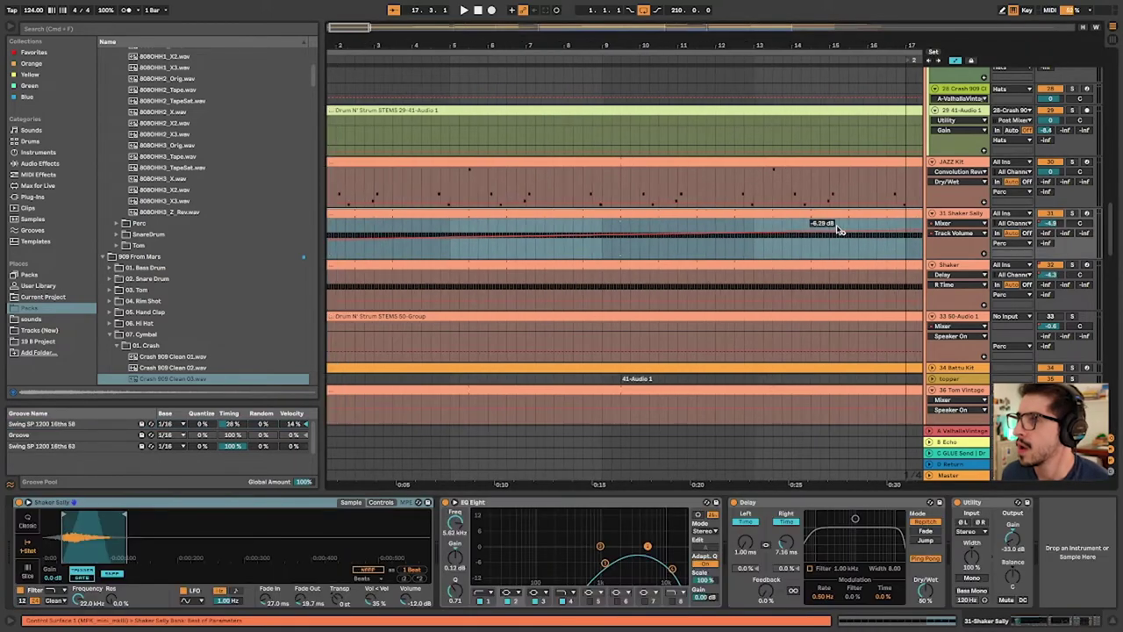
scroll(834, 227, right, 10)
scroll(839, 228, right, 15)
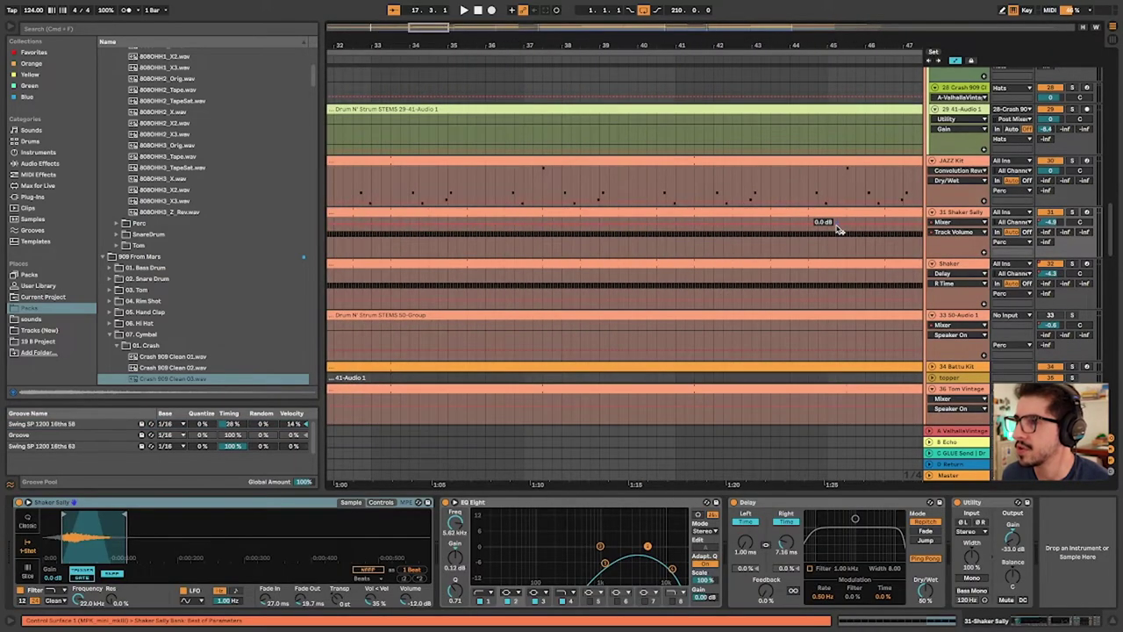
scroll(838, 228, left, 20)
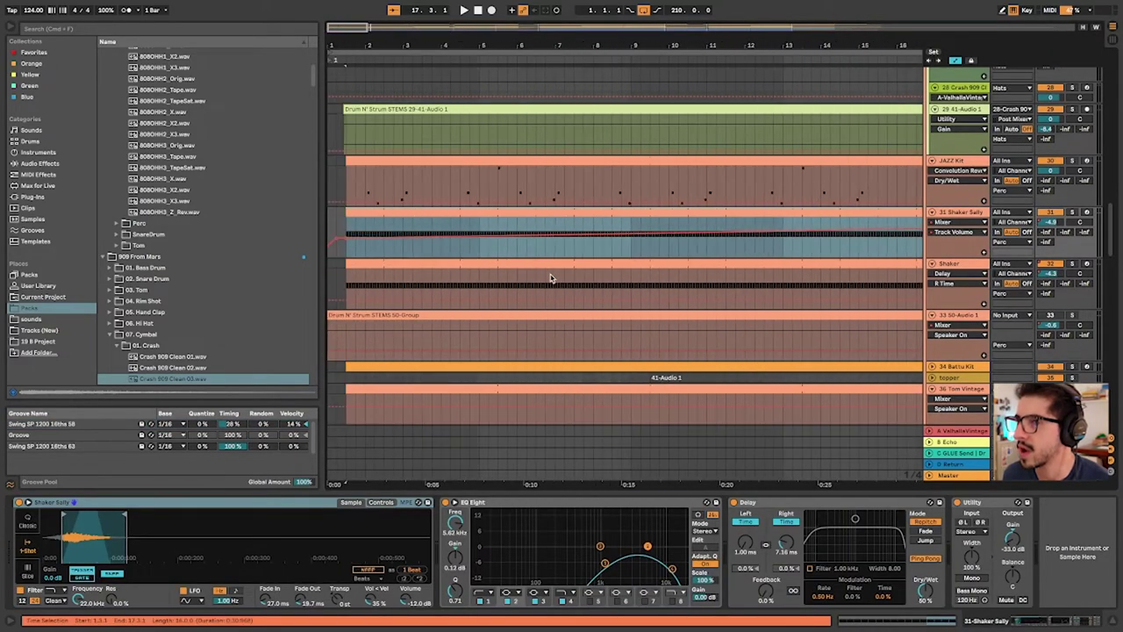
alt+scroll(602, 277, up, 3)
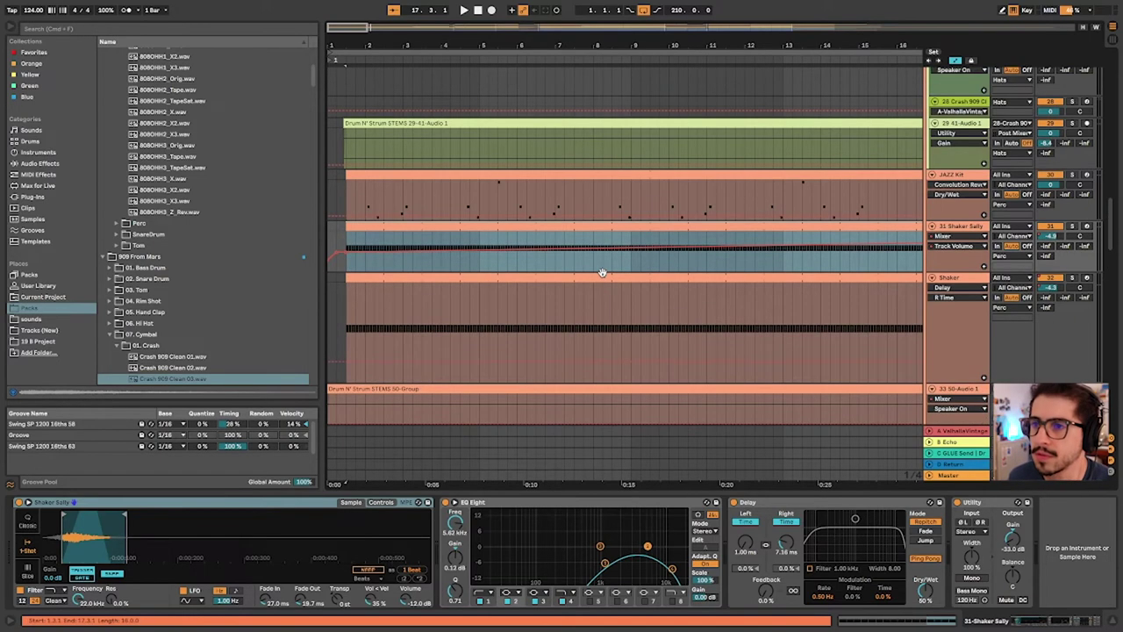
ctrl+scroll(602, 275, down, 8)
ctrl+scroll(602, 273, down, 2)
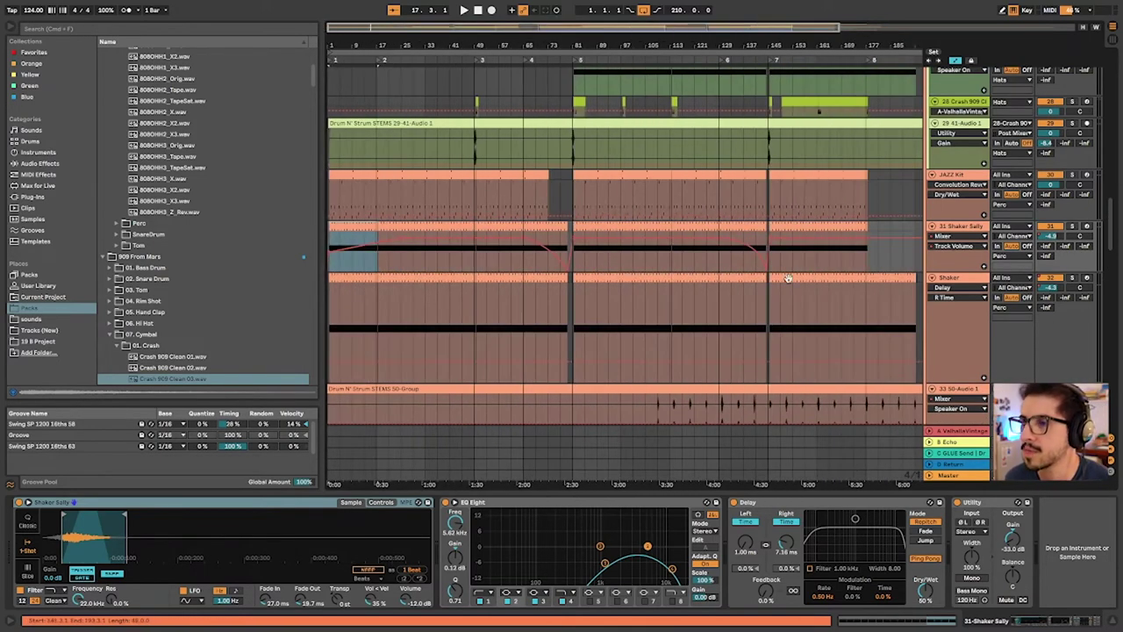
scroll(627, 237, right, 5)
scroll(684, 240, left, 5)
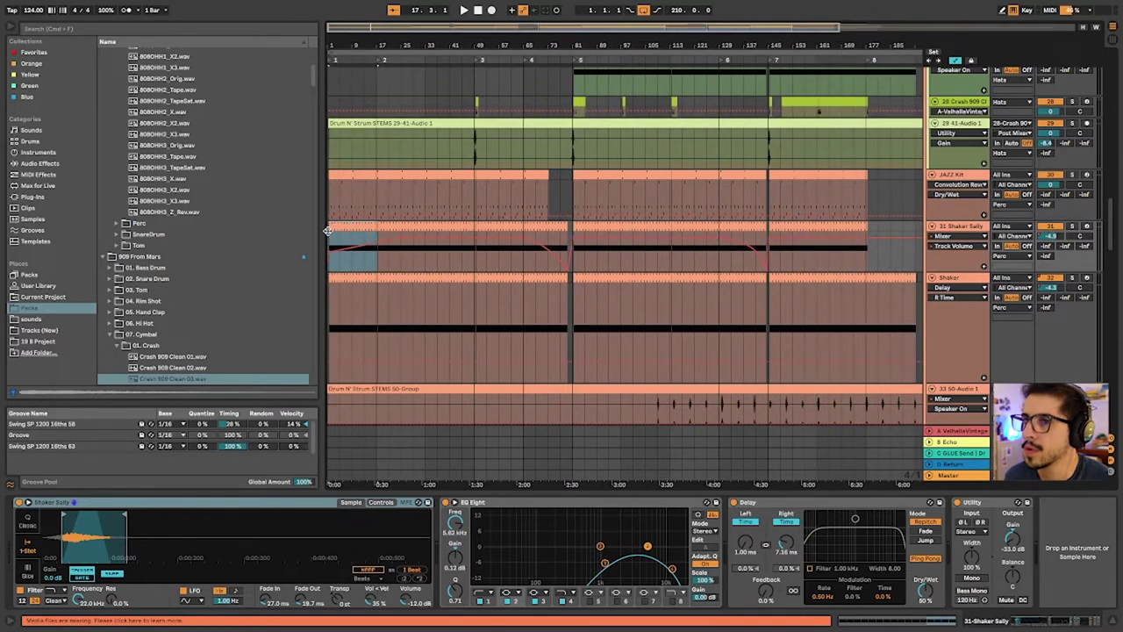
Solo the Shaker Sally track, play it from bar 29, and locate its sample in the browser
click(410, 254)
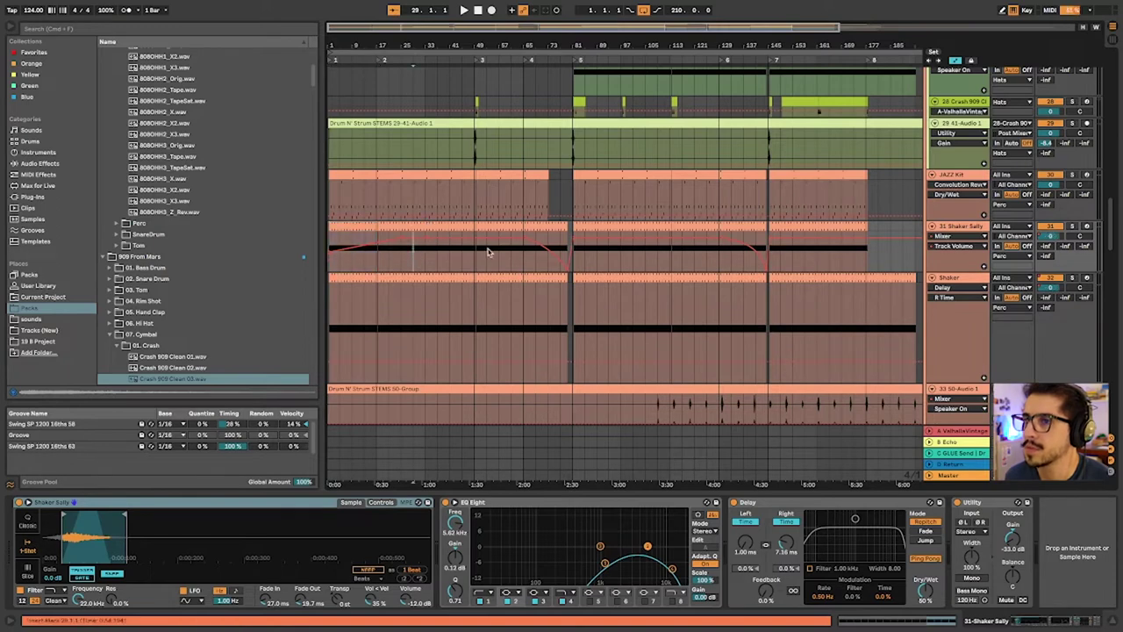
click(1071, 227)
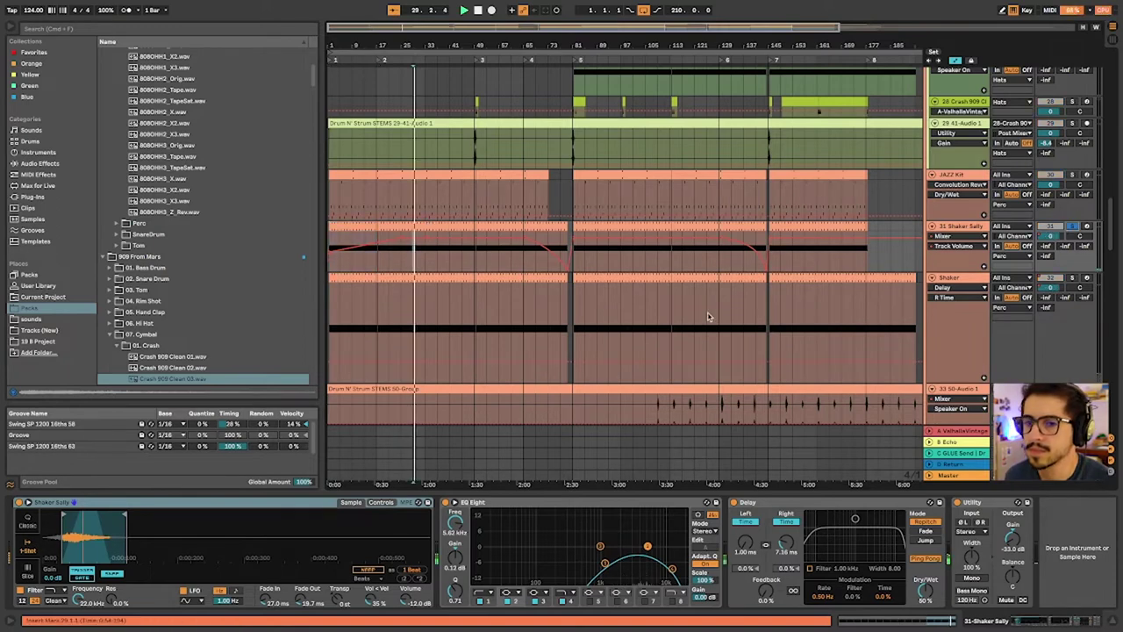
right_click(105, 533)
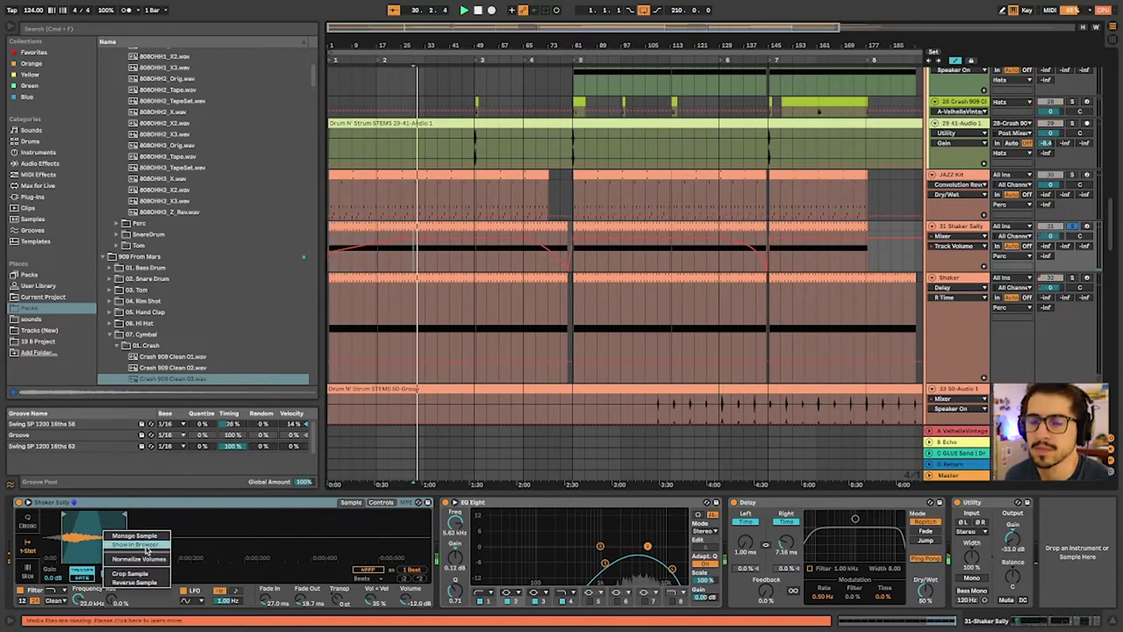
click(132, 545)
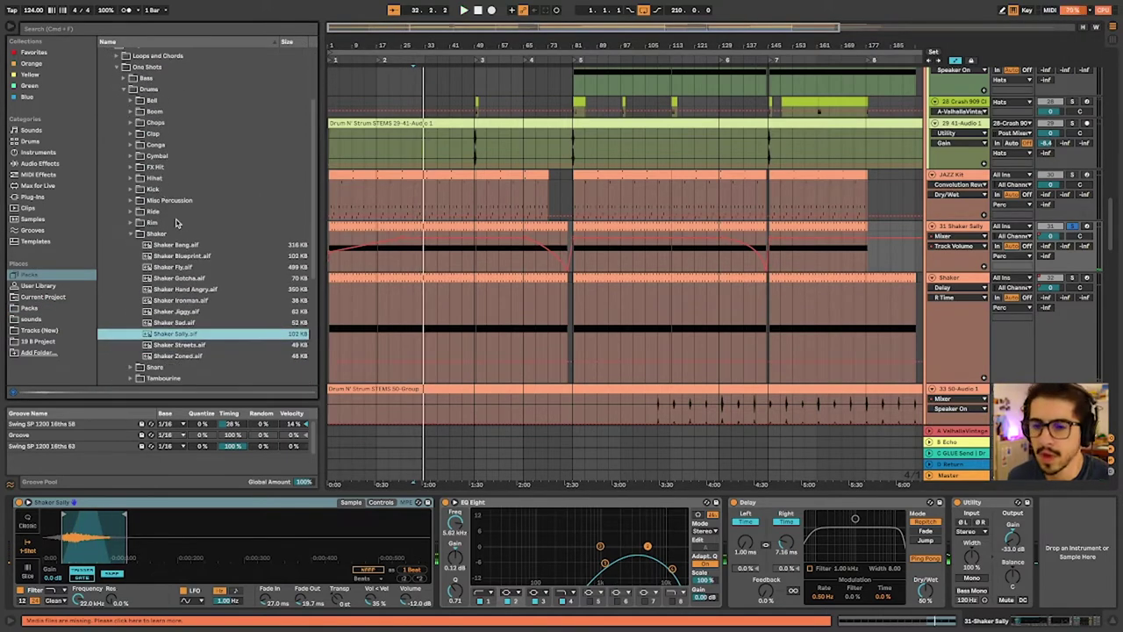
scroll(132, 188, up, 5)
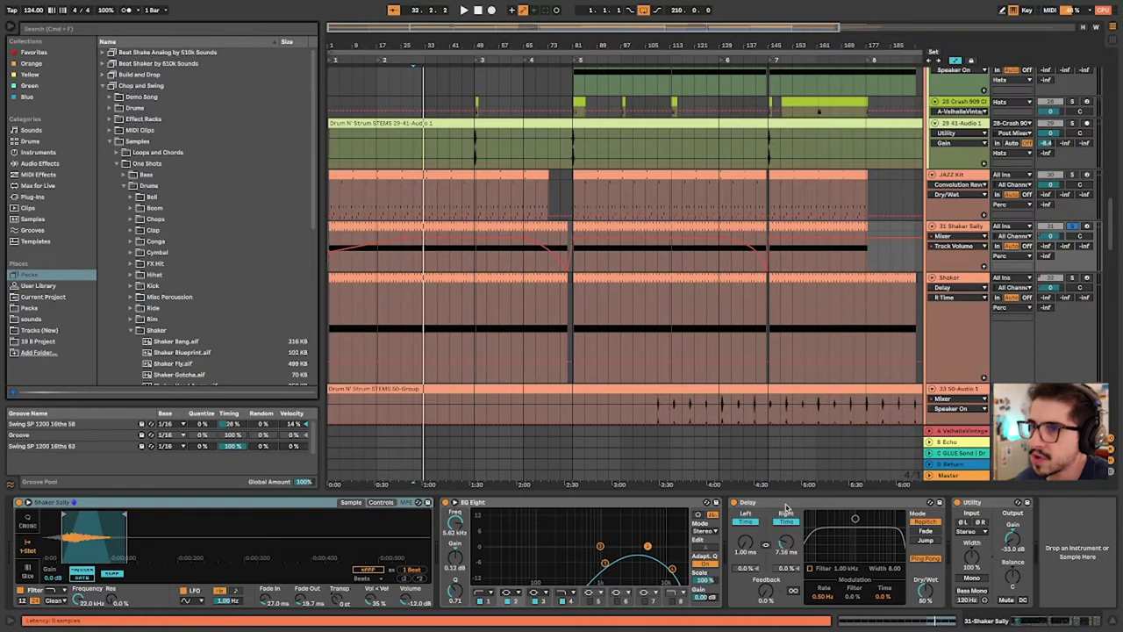
Examine the MIDI notes and groove setting of the Shaker Sally clip between bars 17 and 49
click(1077, 231)
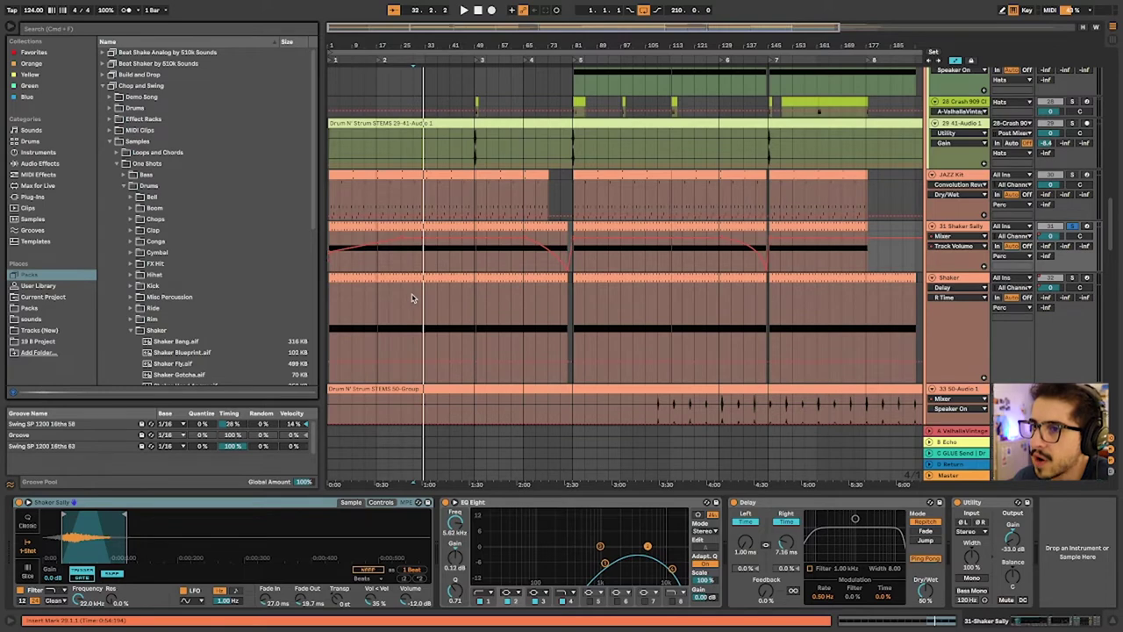
drag(415, 235, 441, 231)
key(shift+Tab)
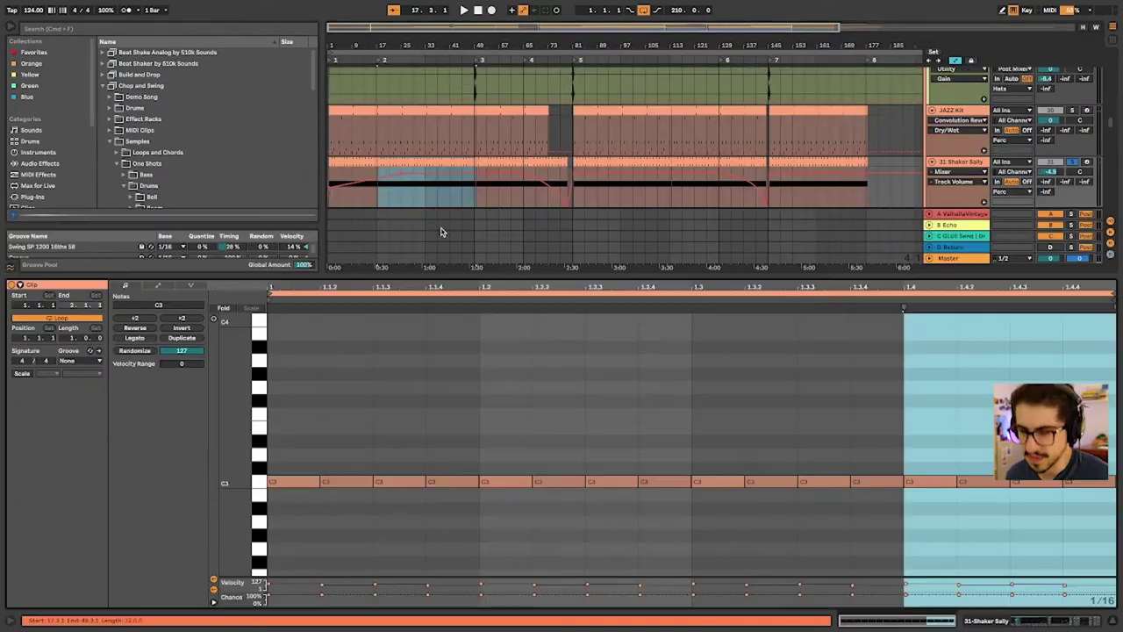
click(613, 494)
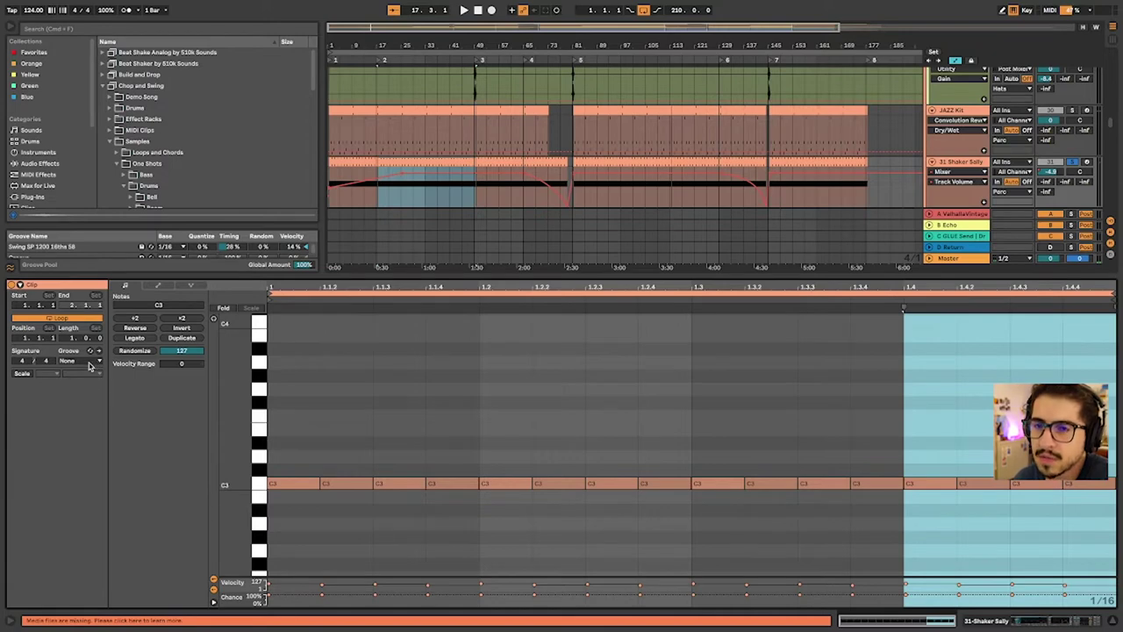
Review the Shaker track around bar 33 and locate its Cabasa Short Mid sample in the browser
scroll(406, 151, down, 1)
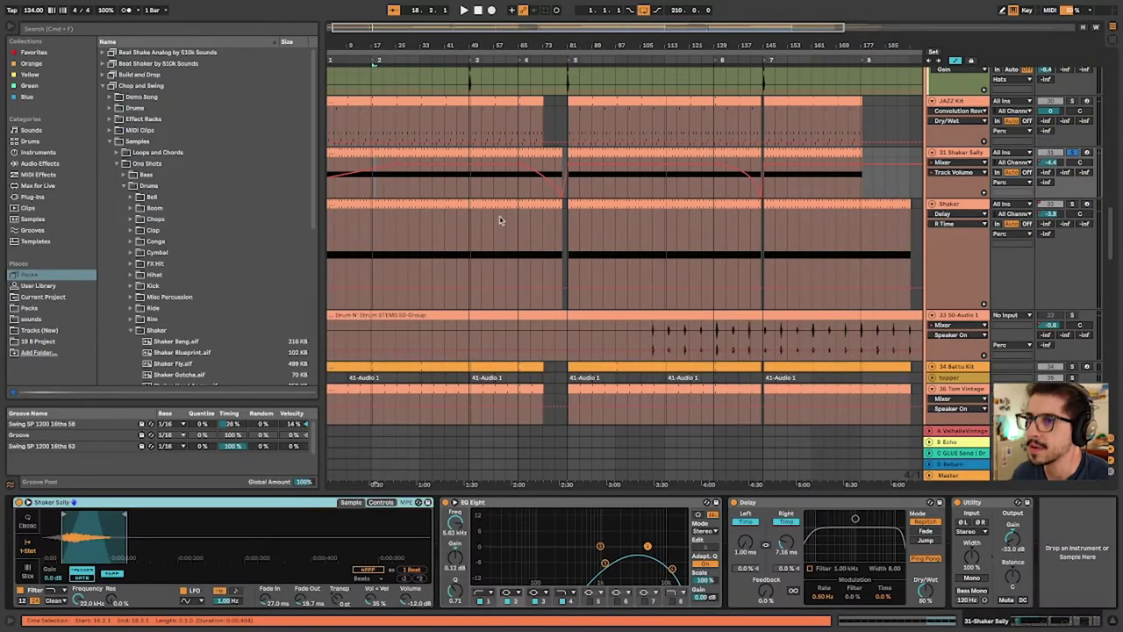
click(413, 219)
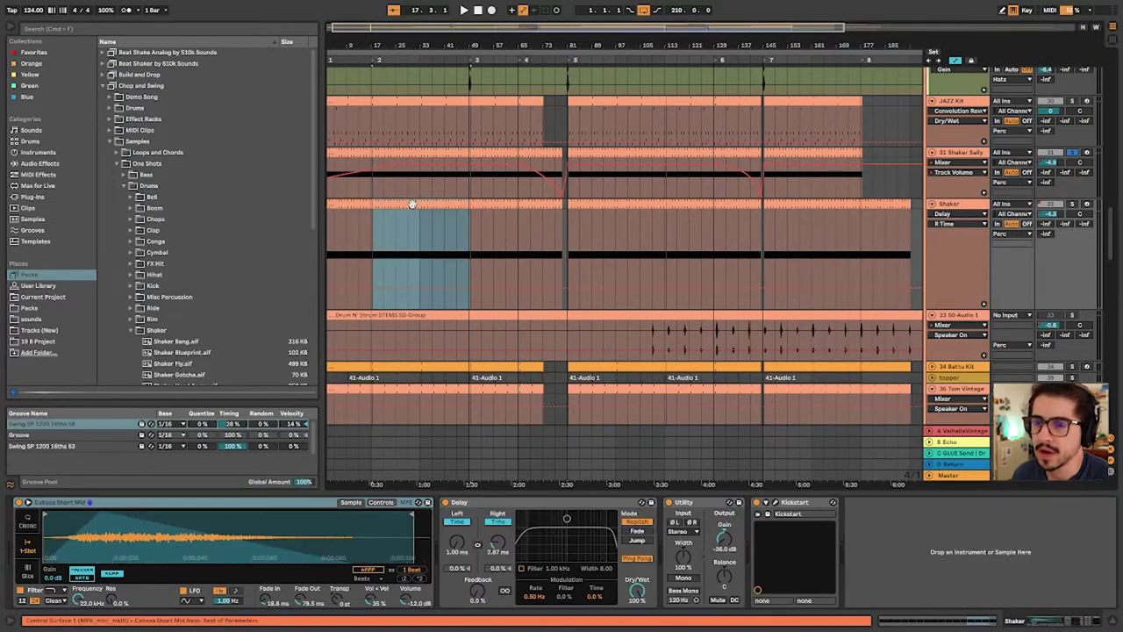
click(419, 229)
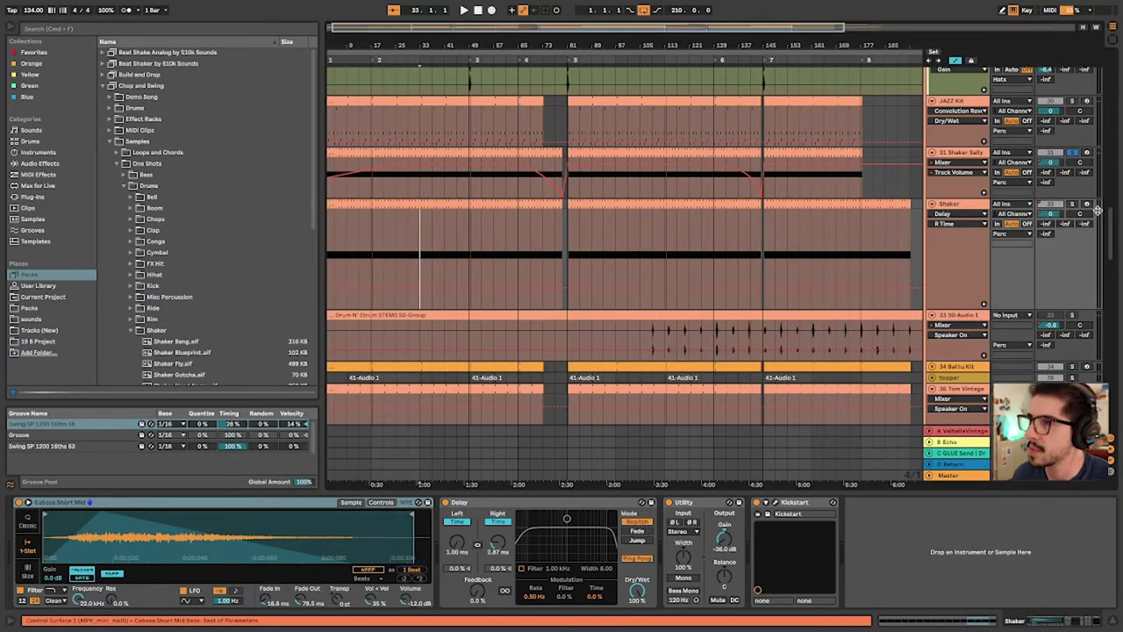
right_click(230, 542)
click(261, 553)
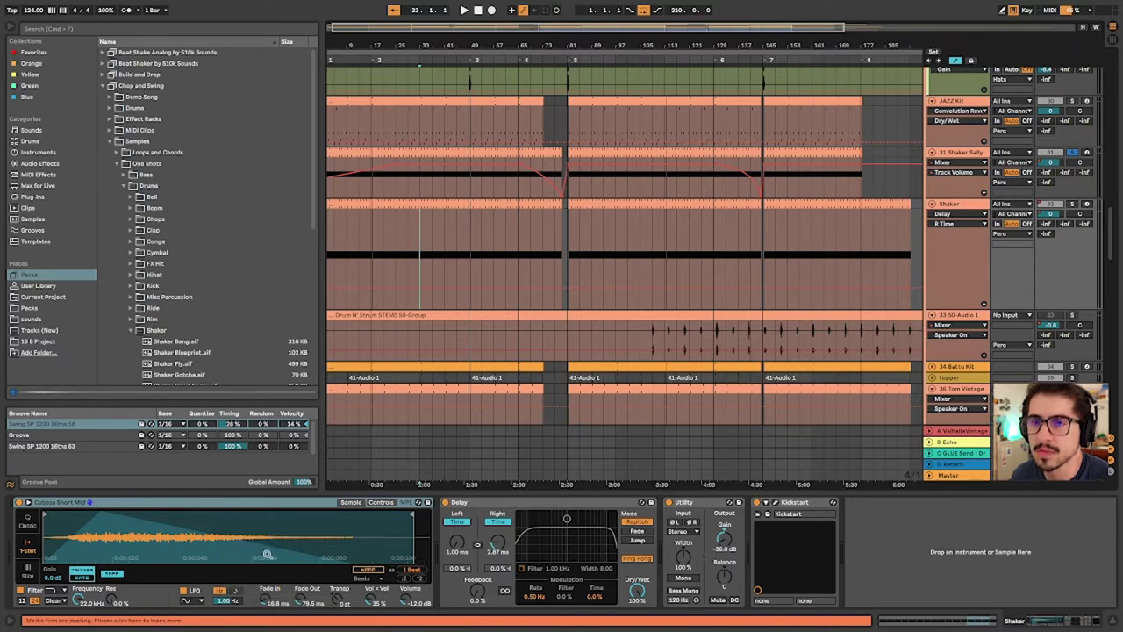
scroll(209, 239, up, 1)
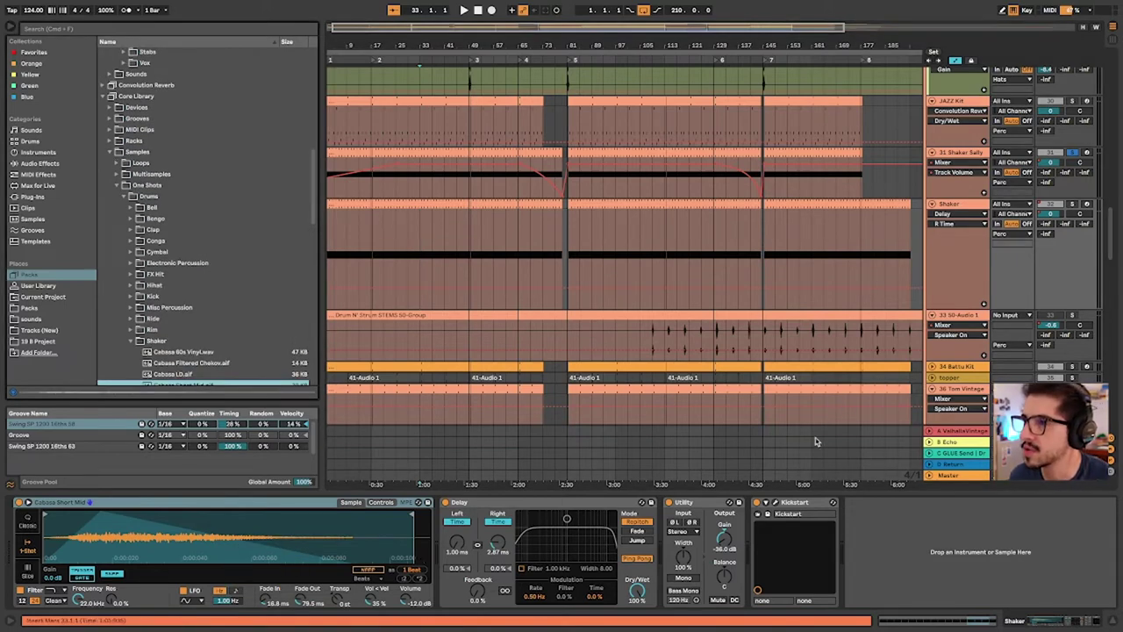
Inspect the Kickstart plug-in on the Shaker track
click(796, 505)
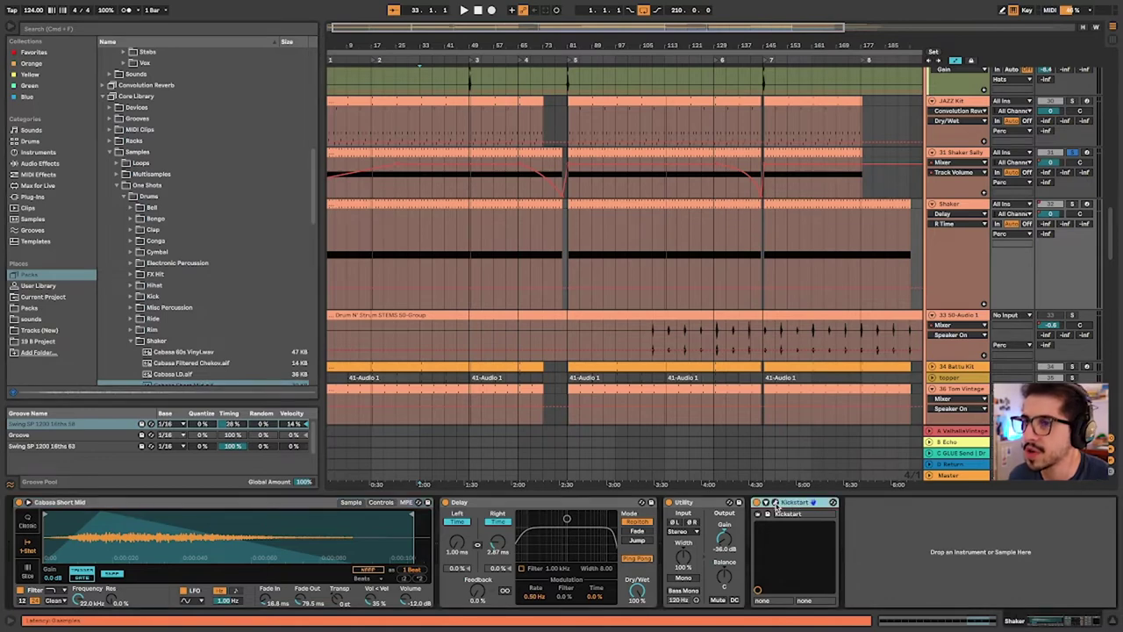
click(776, 503)
click(776, 503)
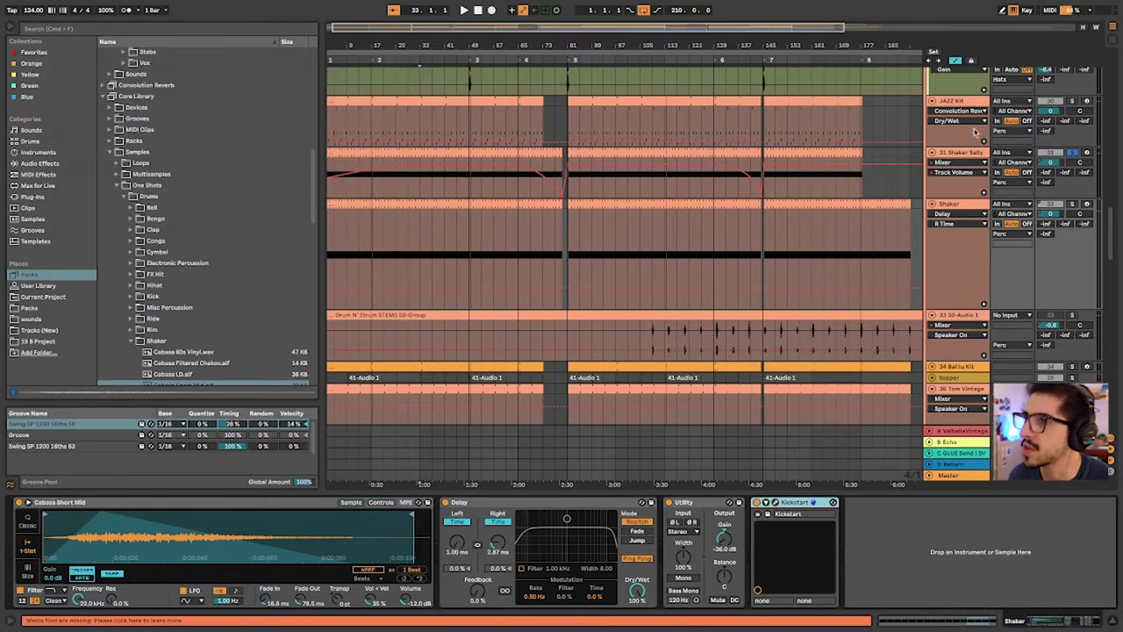
Compare the device chains of the Shaker Sally and Shaker tracks
click(969, 156)
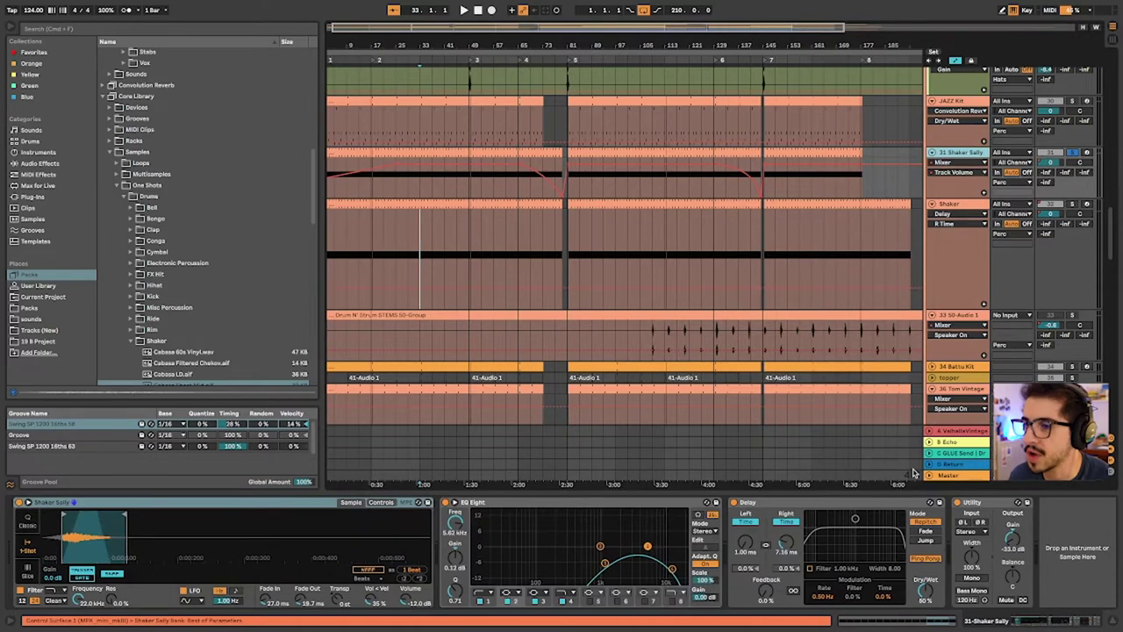
scroll(922, 351, down, 1)
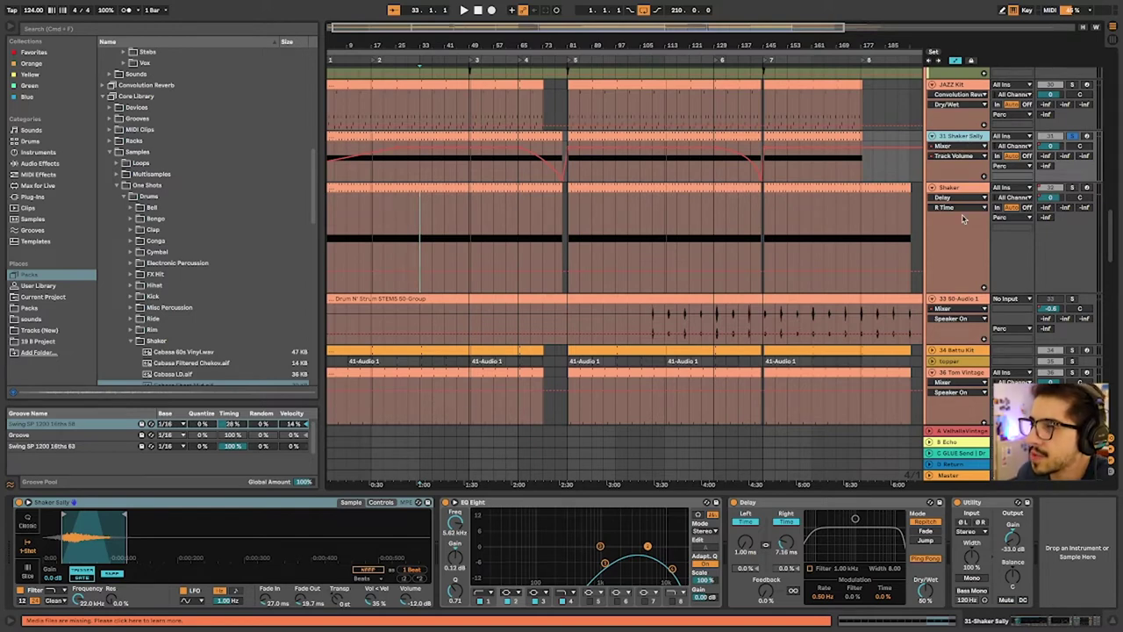
click(963, 188)
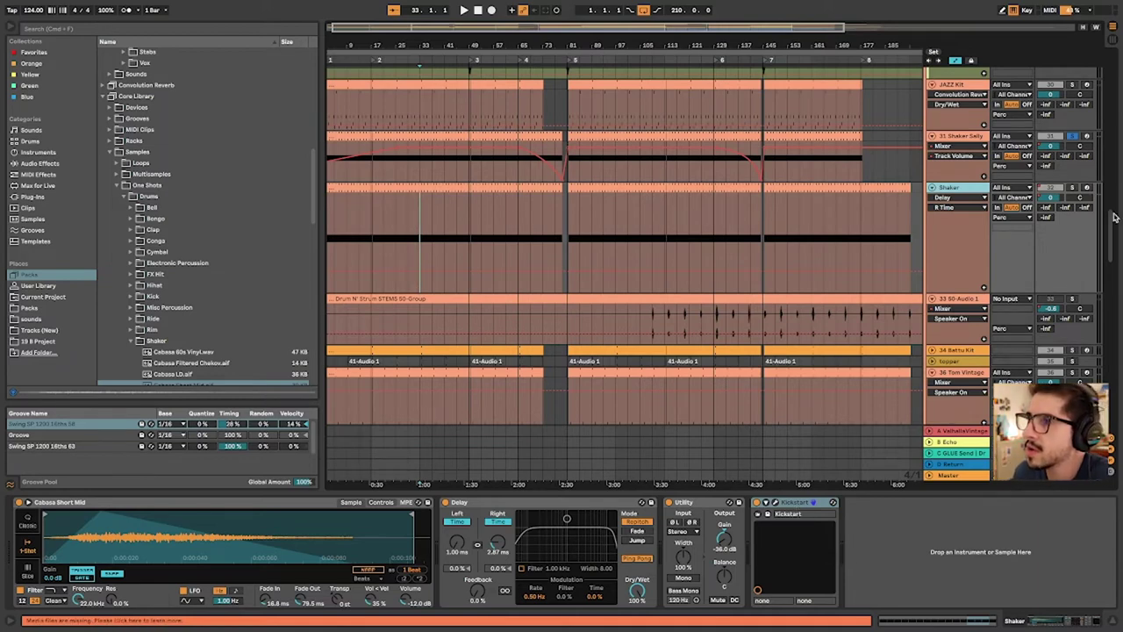
Play from bar 33 and compare the mix with the Shaker and Shaker Sally tracks switched on and off
click(427, 259)
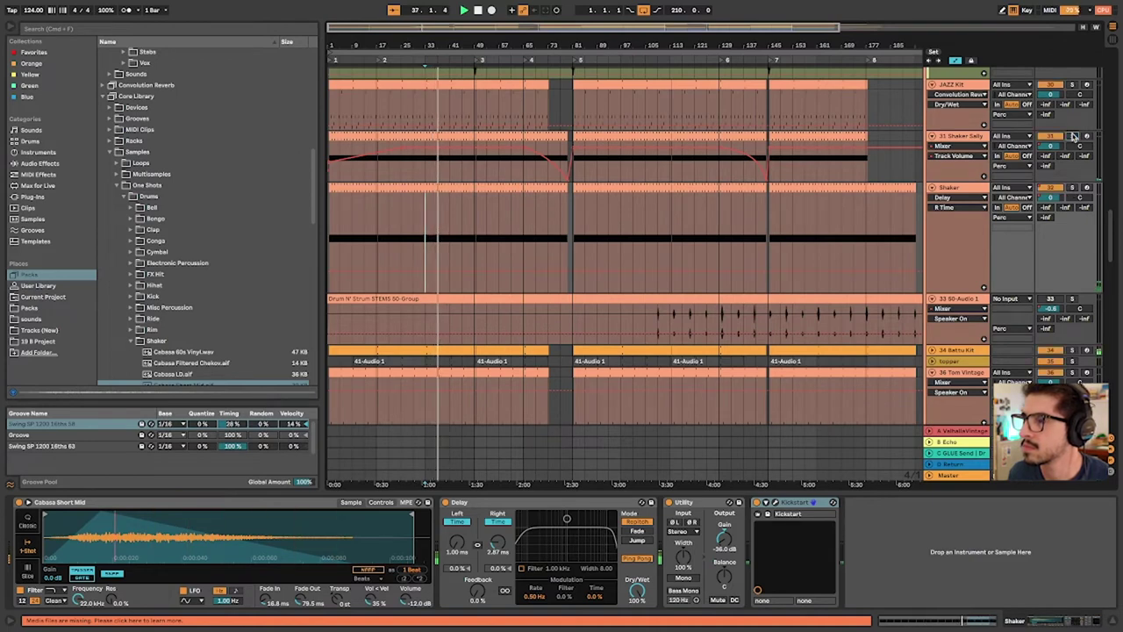
click(1051, 188)
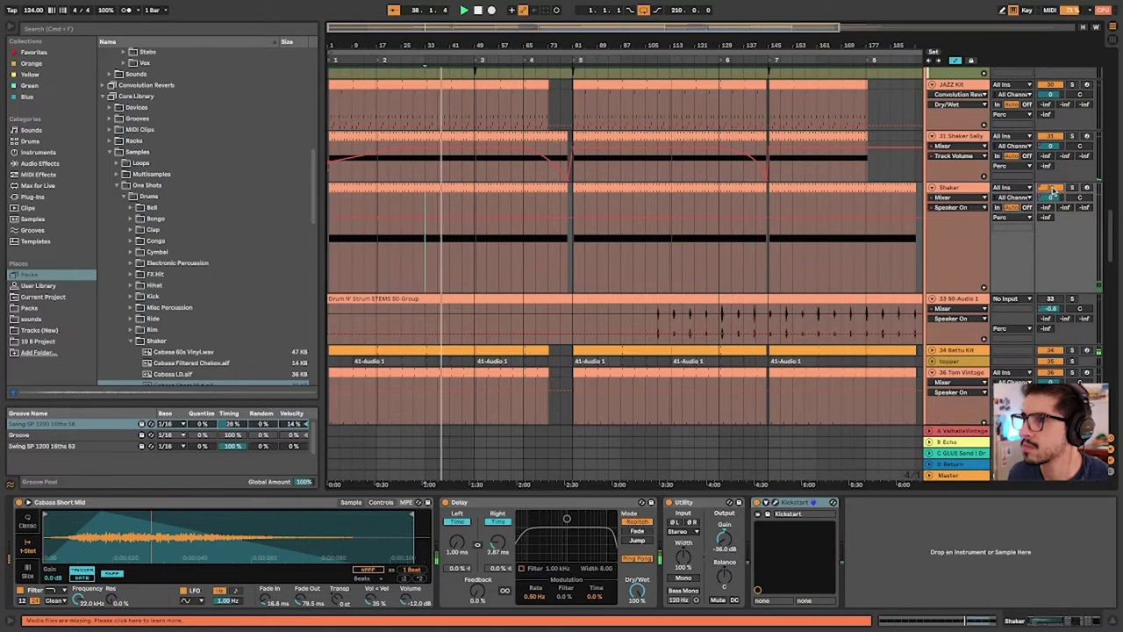
click(1054, 138)
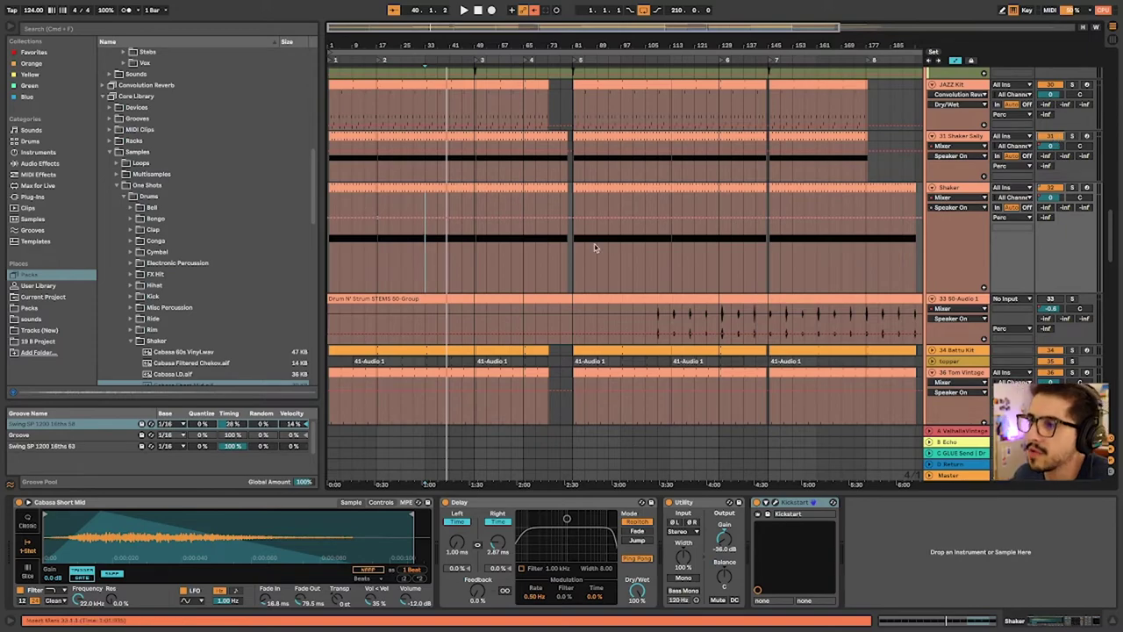
Unfold the Battu Kit track, audition it soloed from the start, and inspect its Conga 70s 2 pad
scroll(579, 263, down, 2)
scroll(565, 301, up, 2)
scroll(564, 302, up, 3)
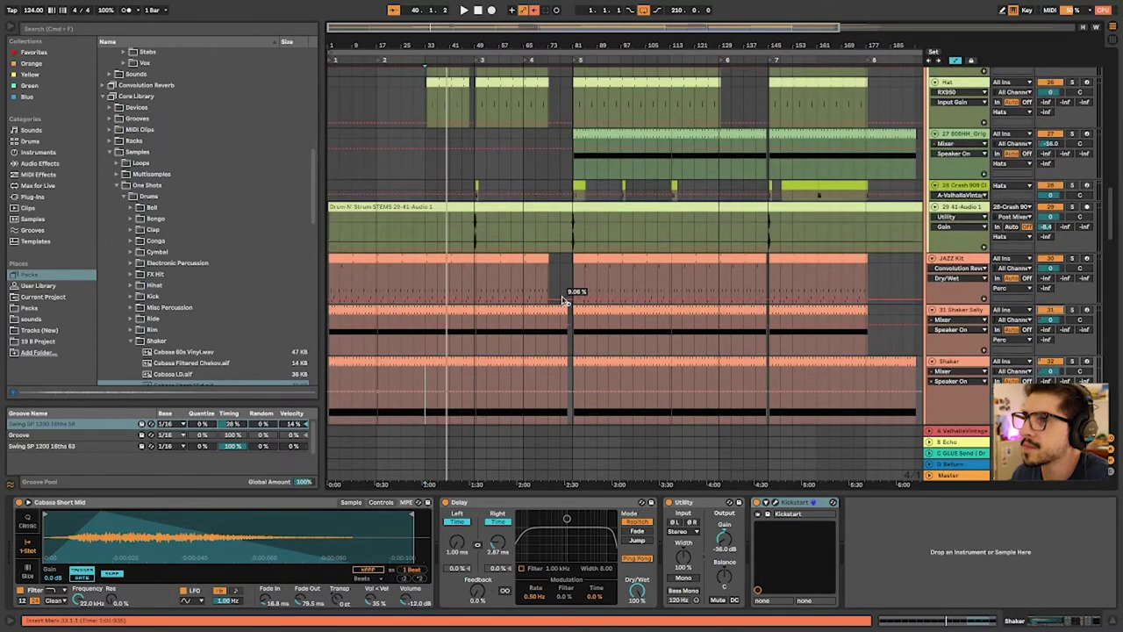
scroll(564, 301, down, 3)
scroll(564, 301, down, 4)
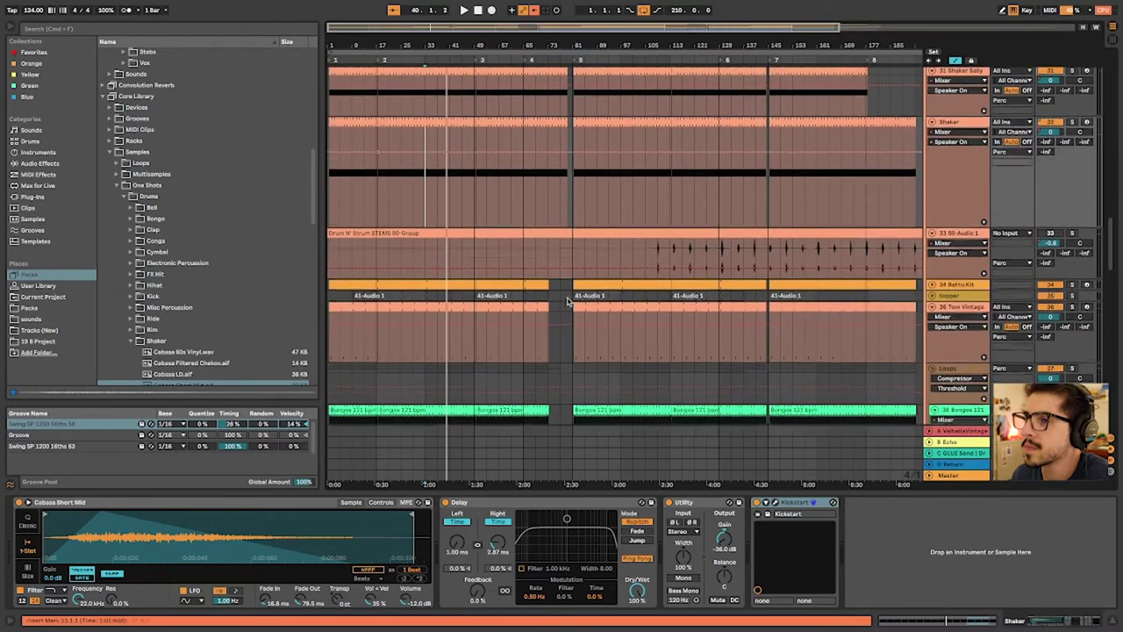
click(932, 282)
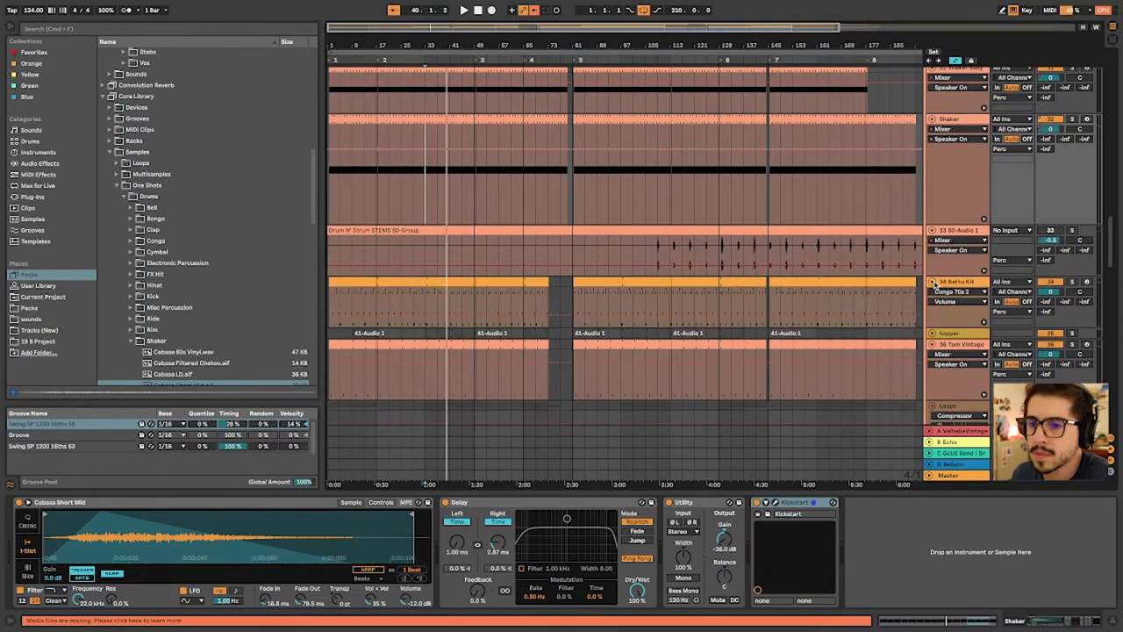
click(458, 290)
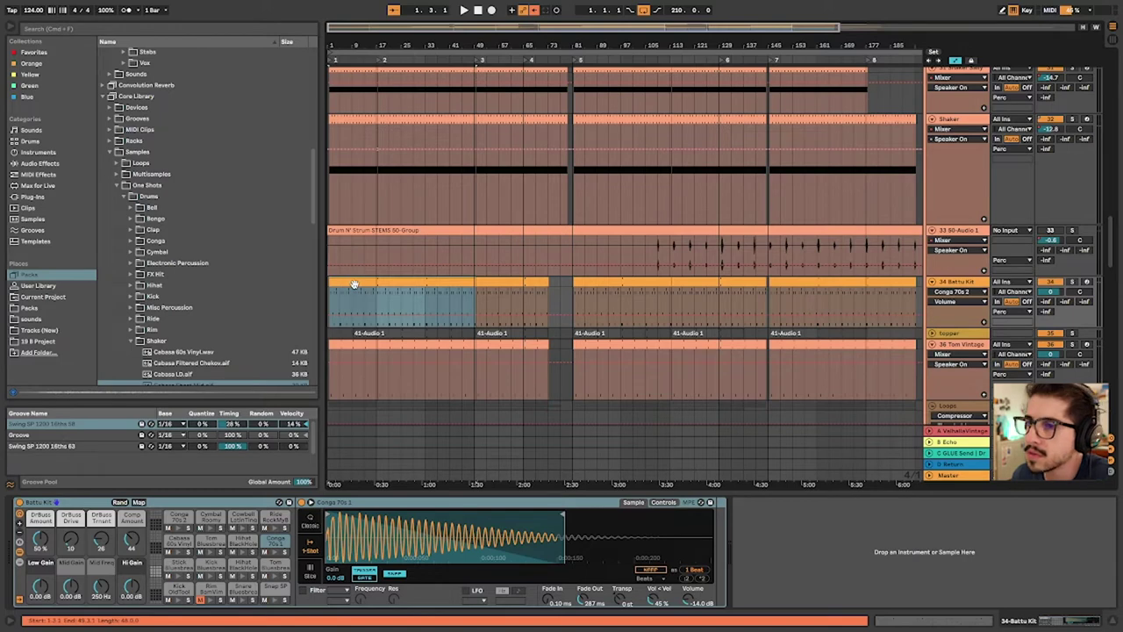
click(1071, 282)
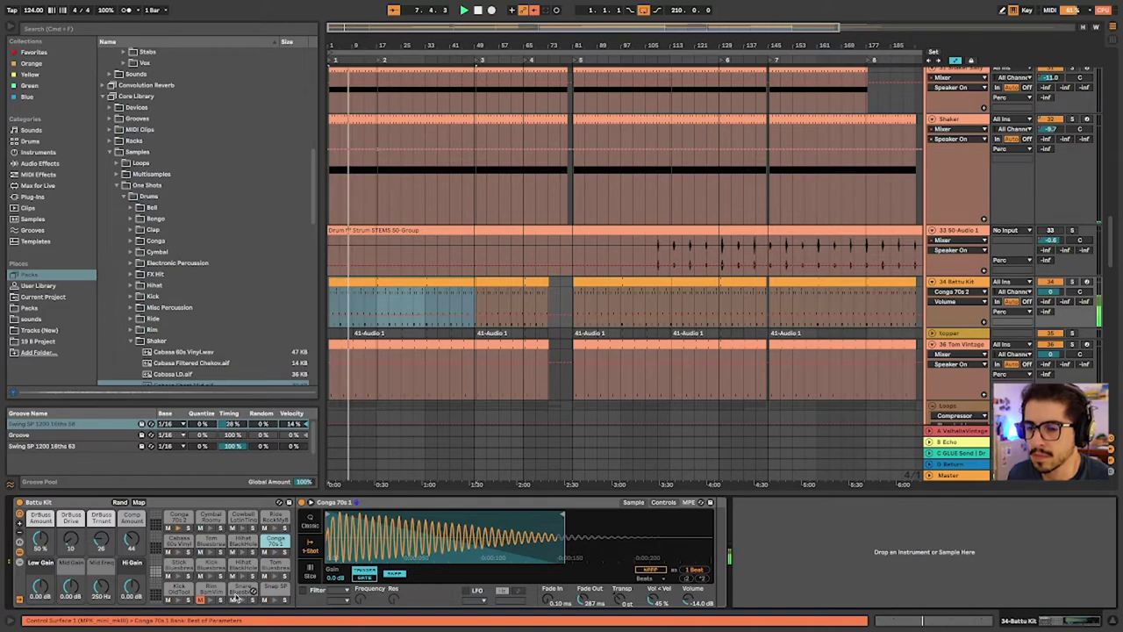
click(179, 517)
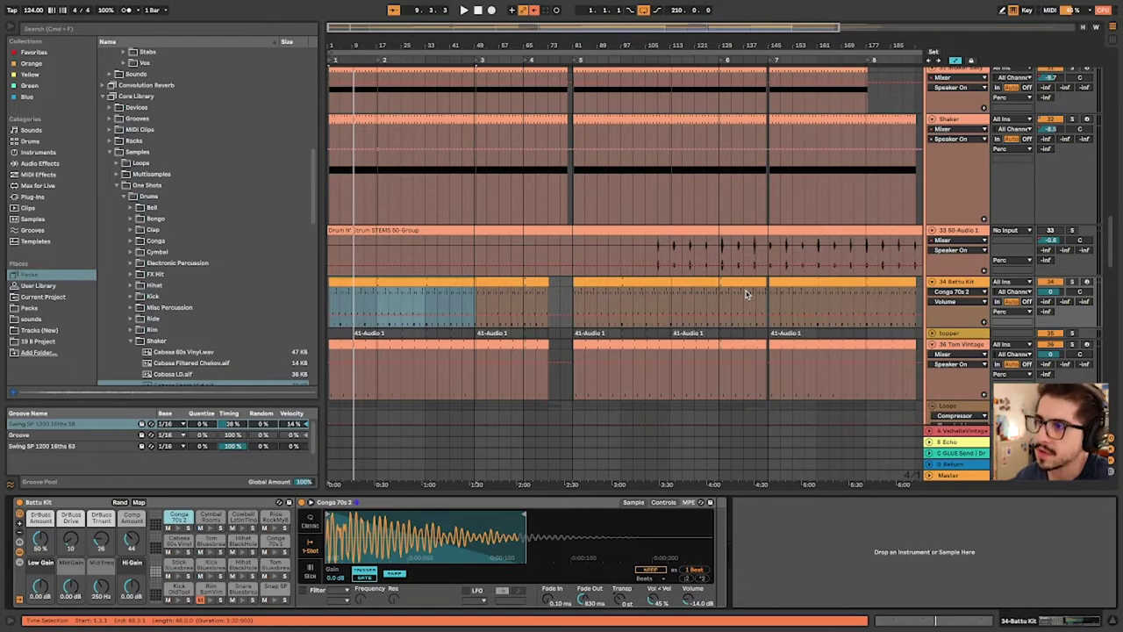
Audition the Tom Vintage track soloed from the start and look for its Tom Vintage Tone sample in the Chop and Swing pack
scroll(667, 316, down, 2)
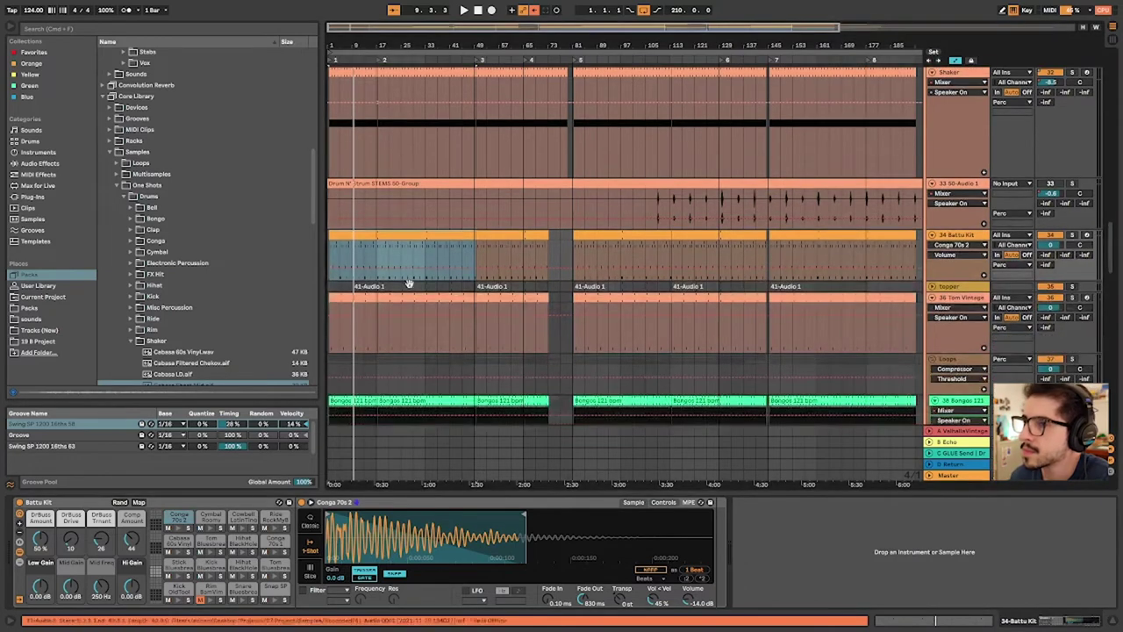
click(933, 299)
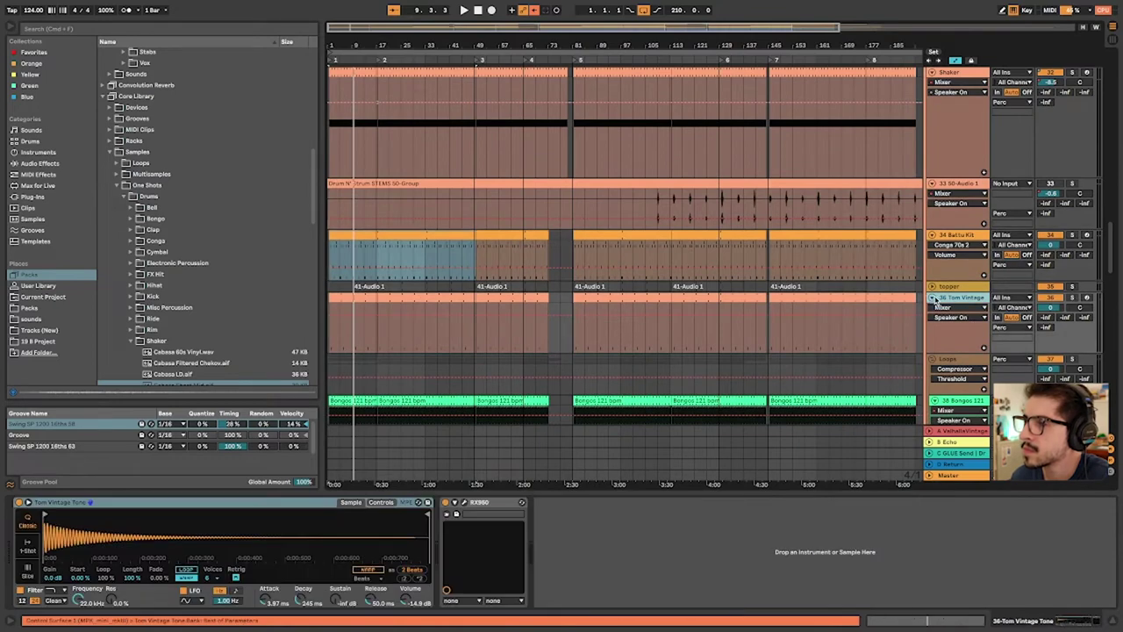
click(364, 311)
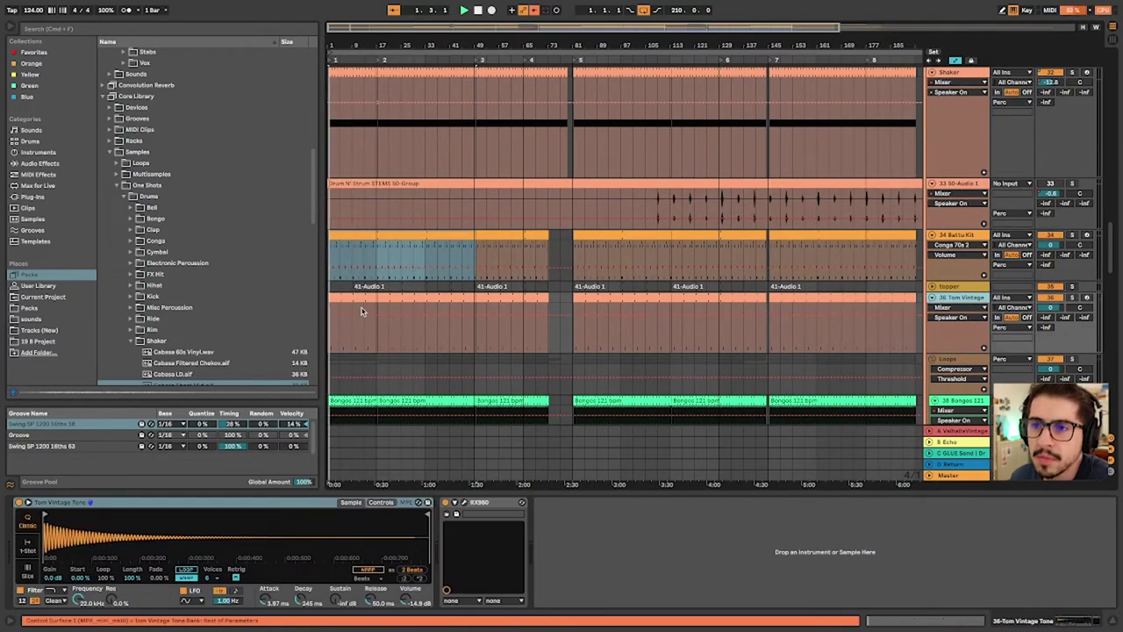
click(1071, 297)
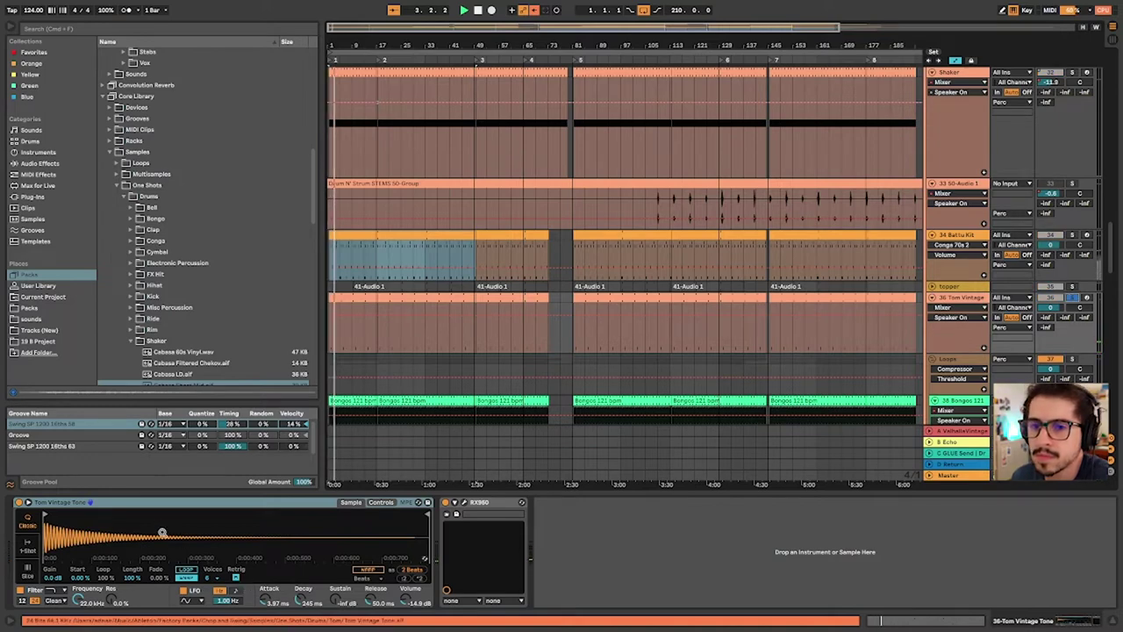
scroll(164, 287, down, 10)
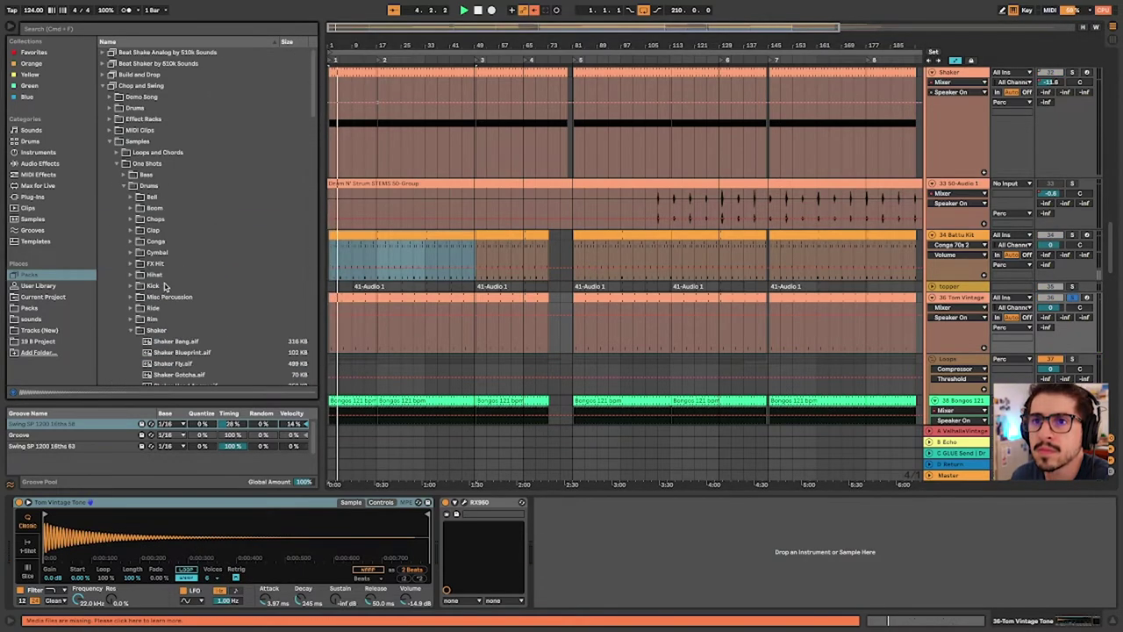
scroll(167, 290, down, 1)
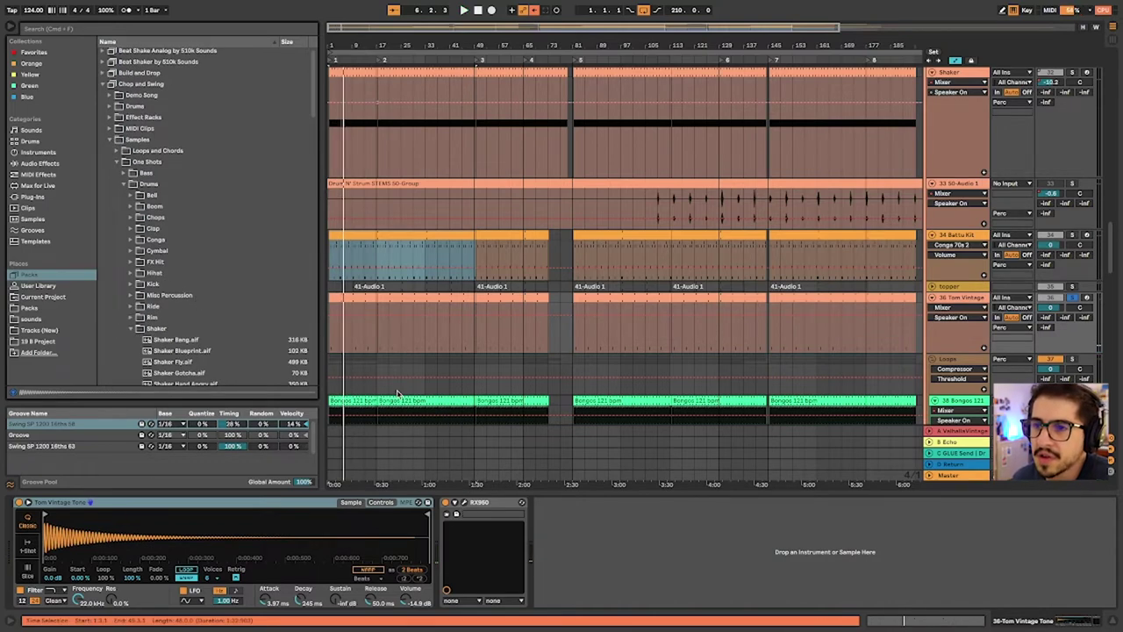
Inspect the RX950 plug-in on the Tom Vintage track and close its window
click(464, 503)
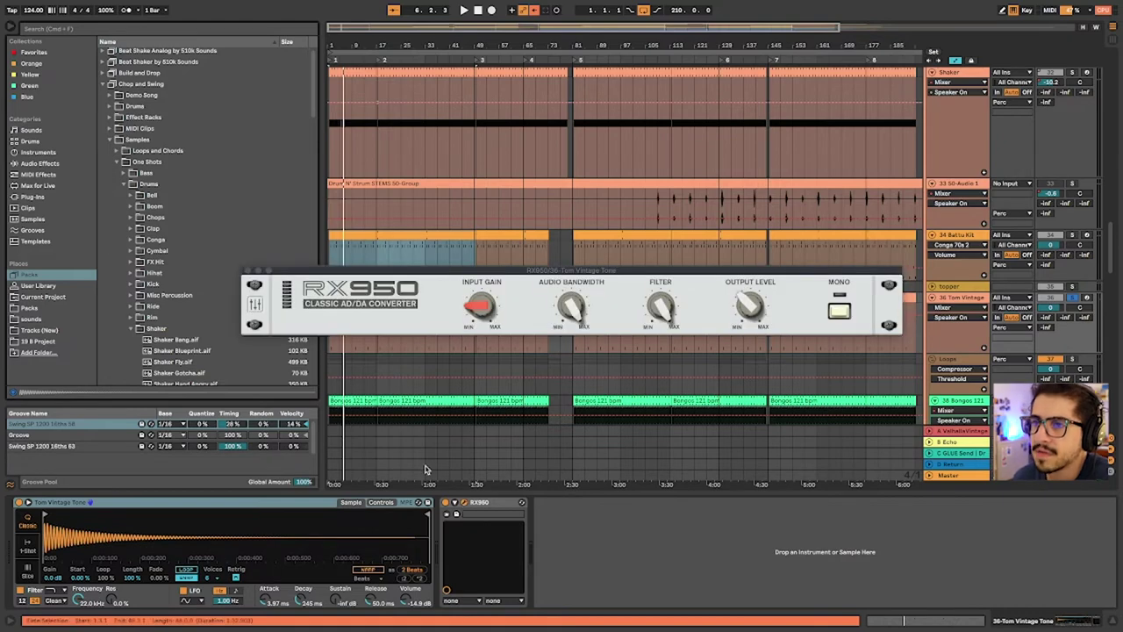
click(248, 271)
scroll(121, 180, up, 1)
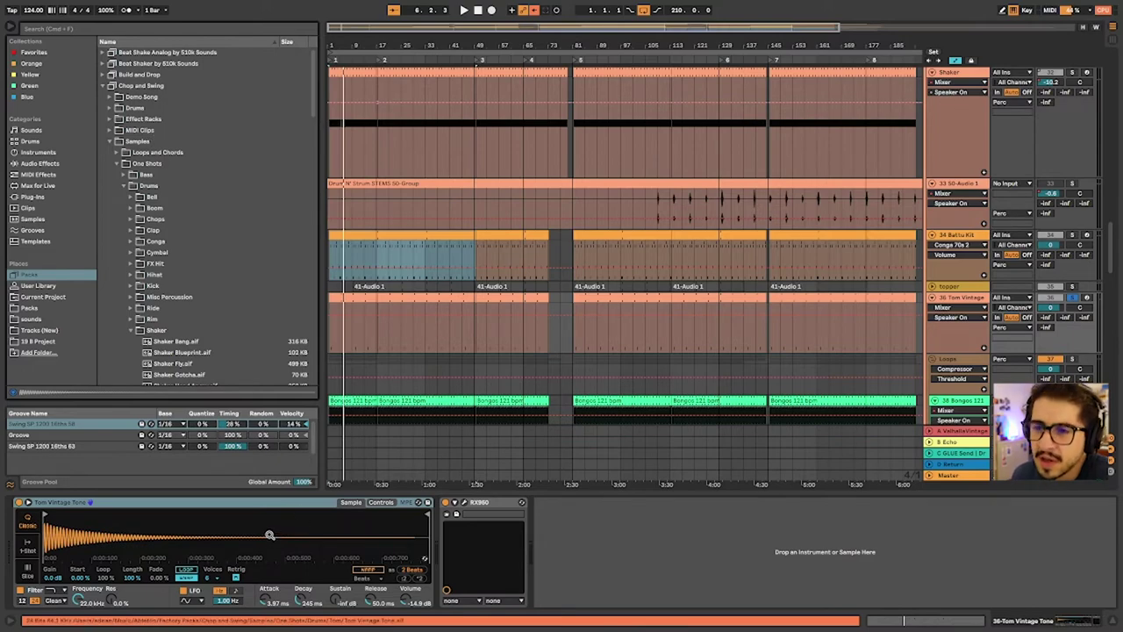
Review the Loops group's Utility and sidechained Compressor and the loop tracks inside it
scroll(445, 347, down, 4)
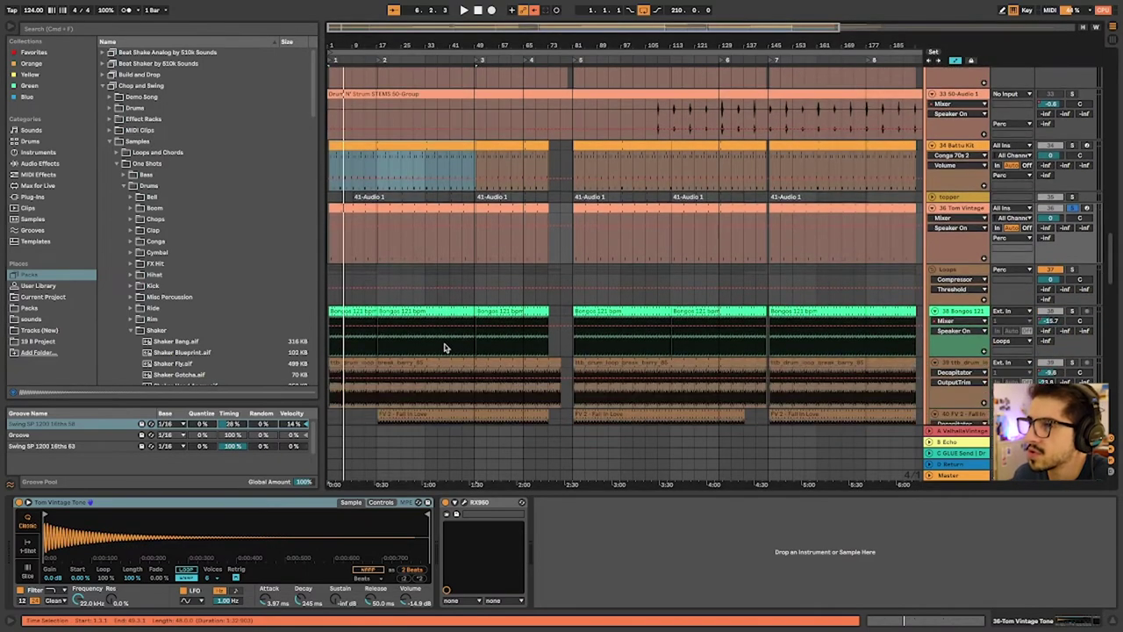
scroll(445, 346, down, 3)
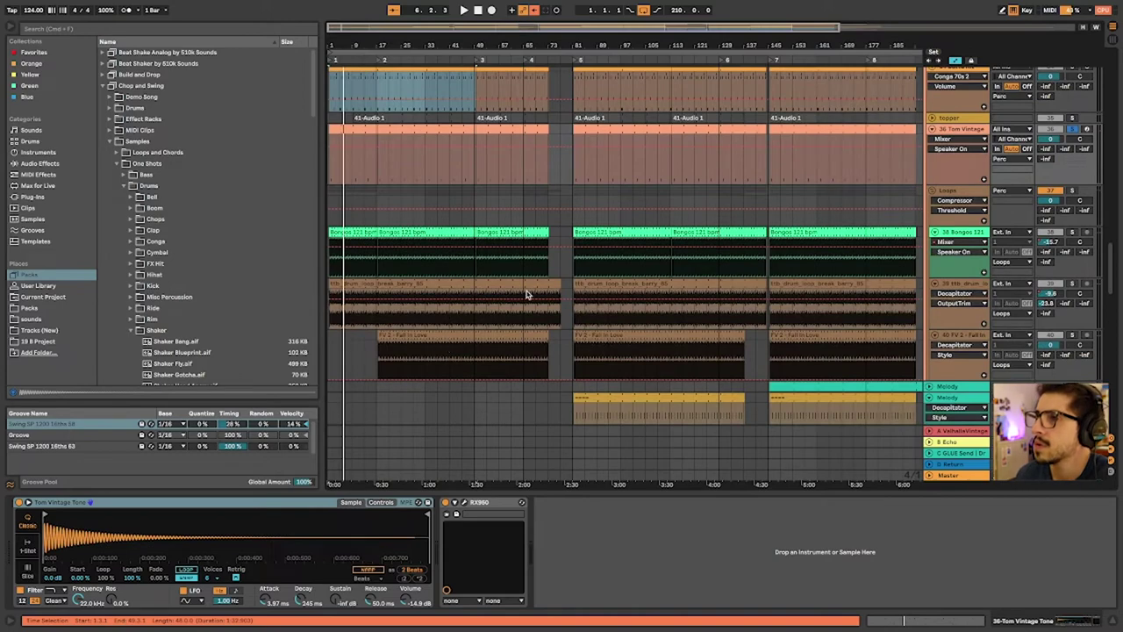
click(967, 190)
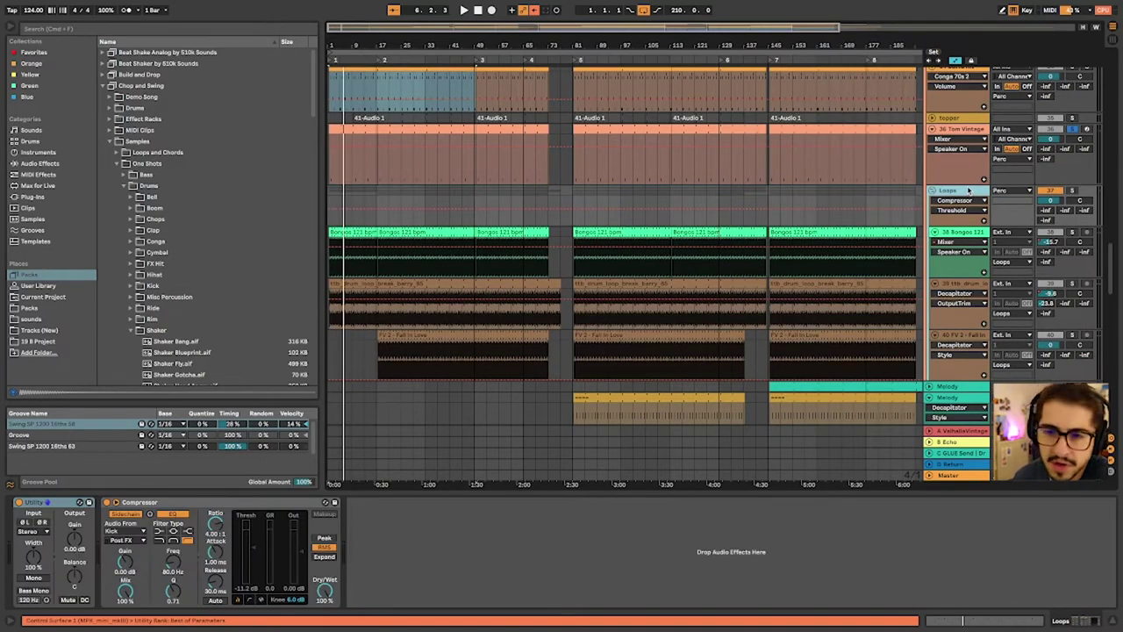
scroll(705, 271, down, 3)
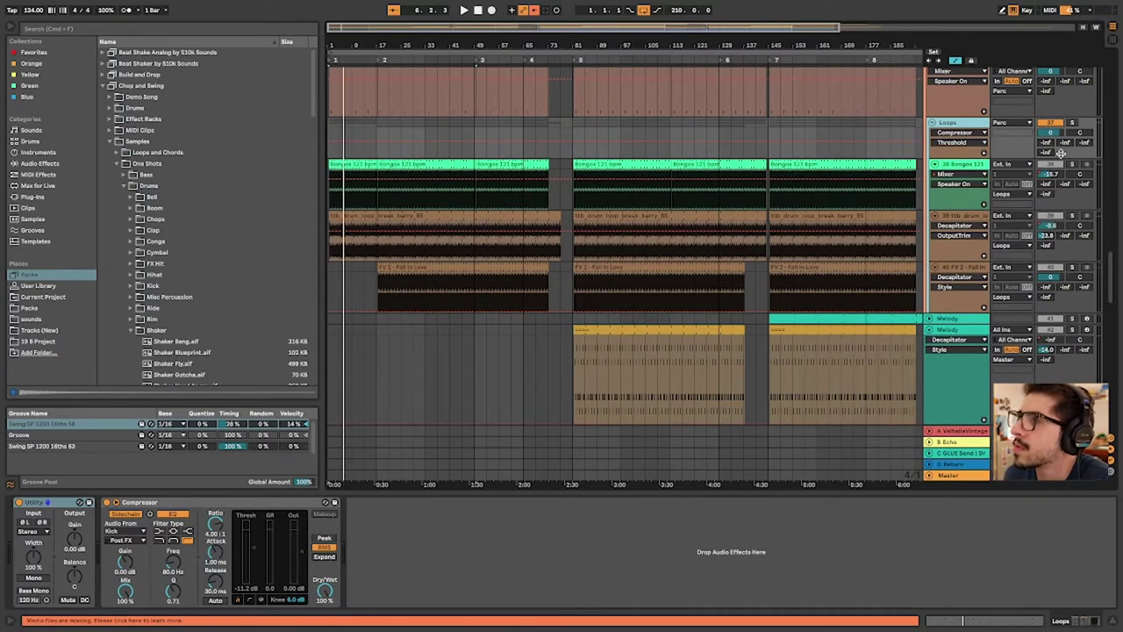
Open the Bongos 121 bpm clip and locate its source sample in the browser
right_click(339, 169)
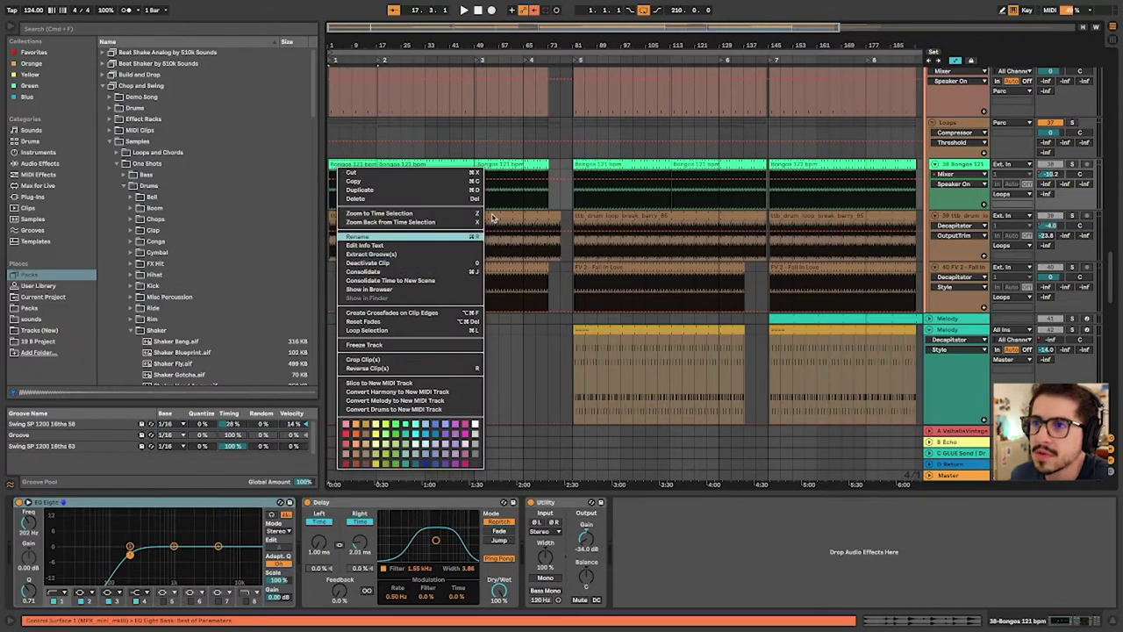
click(511, 166)
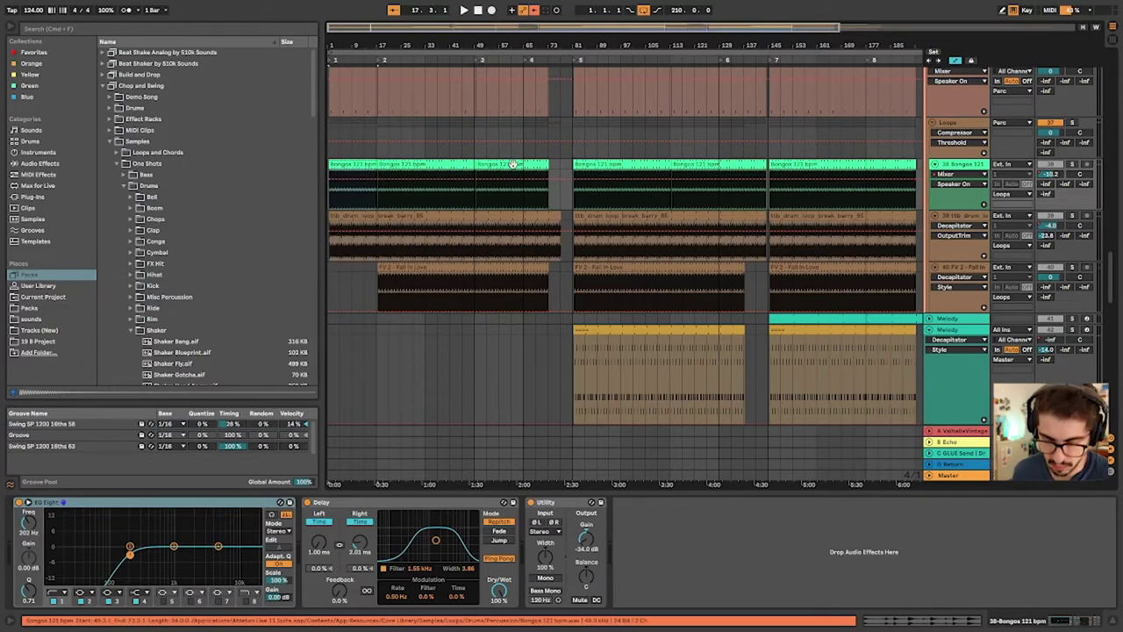
double_click(513, 165)
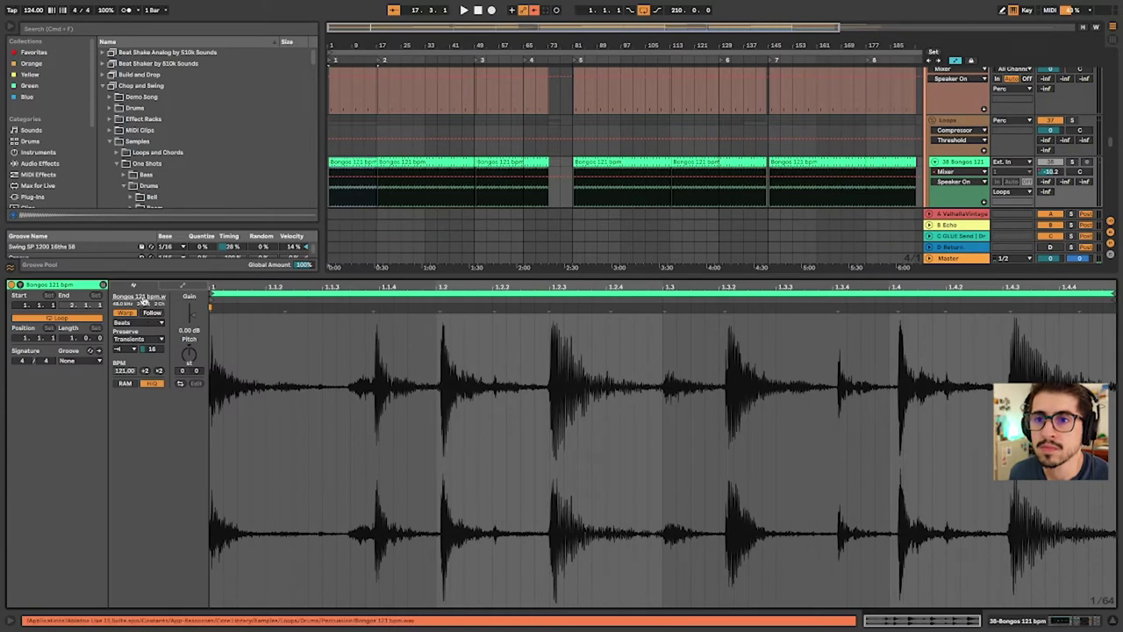
click(141, 297)
scroll(192, 156, up, 2)
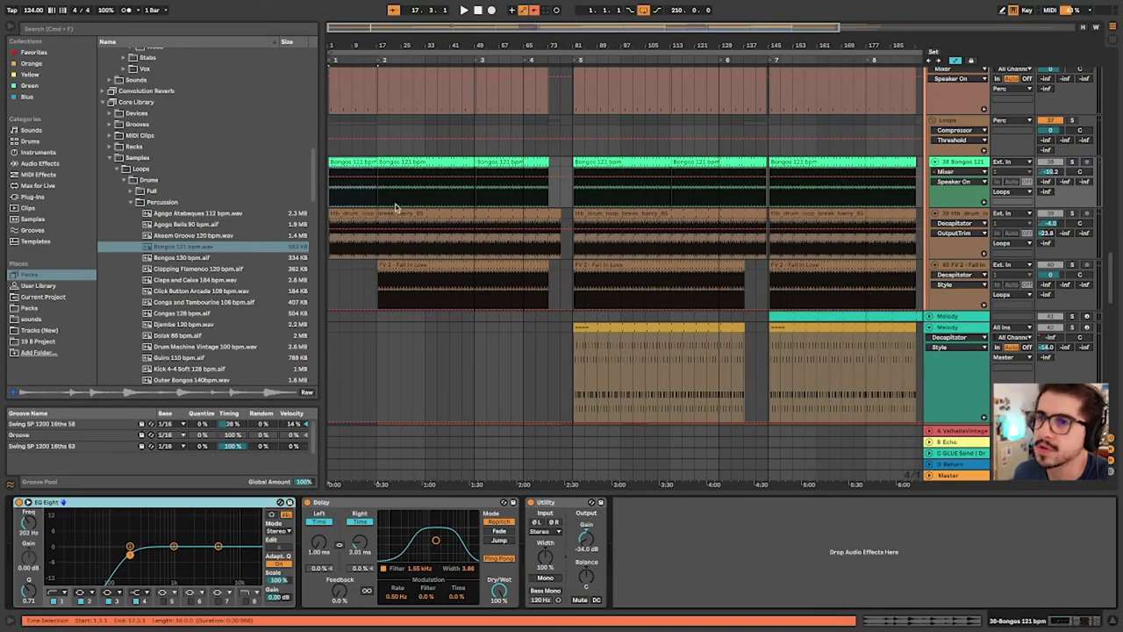
Audition the soloed Bongos 121 bpm clip with different transient envelope values and return the envelope to 16
key(space)
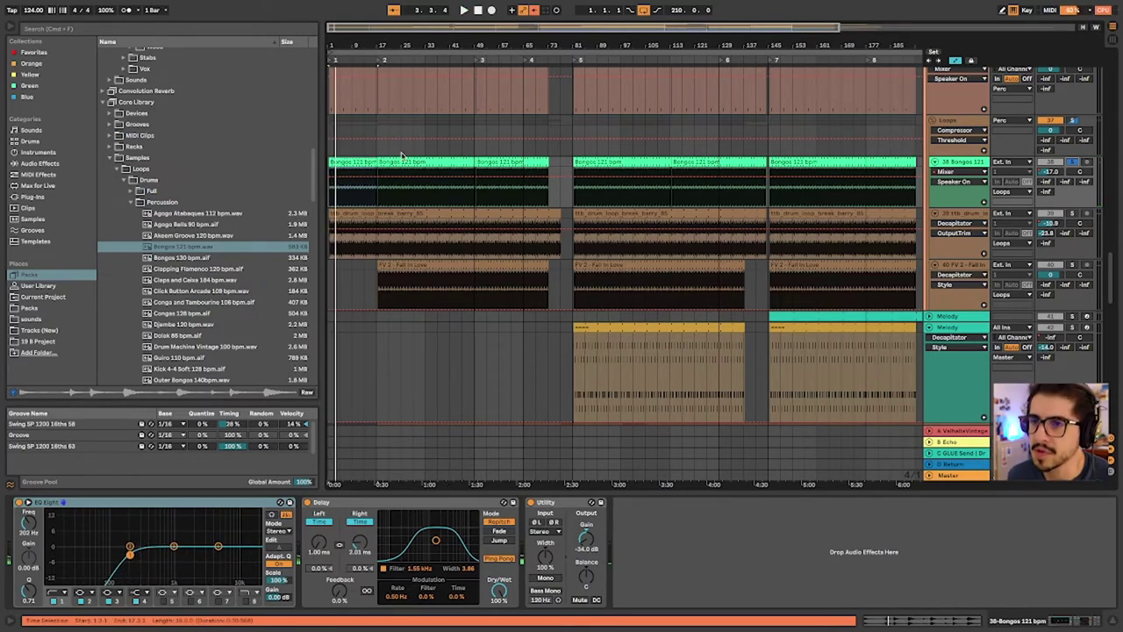
double_click(378, 174)
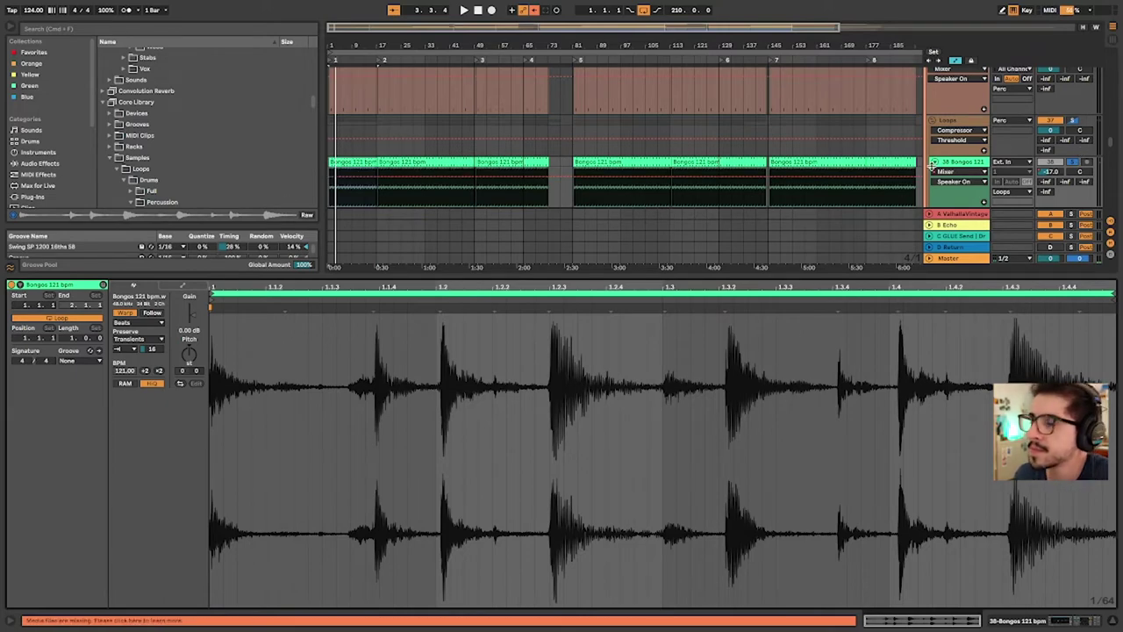
key(space)
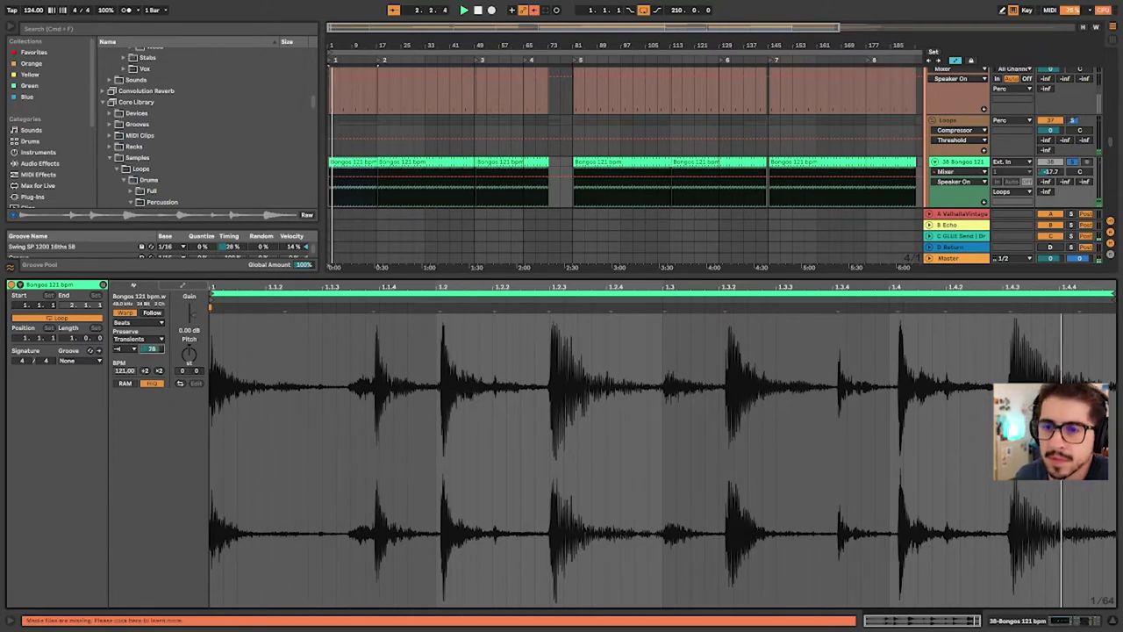
click(157, 352)
text(1200 16)
key(Return)
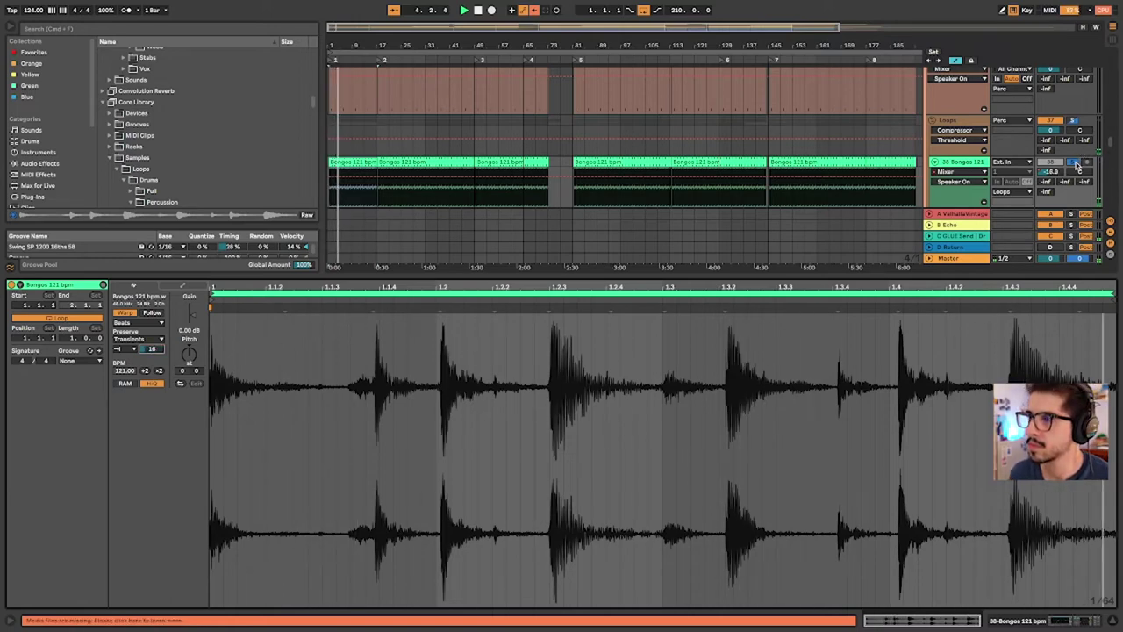
Unsolo the Bongos track and play the mix to compare it with and without the bongo loop
click(1078, 165)
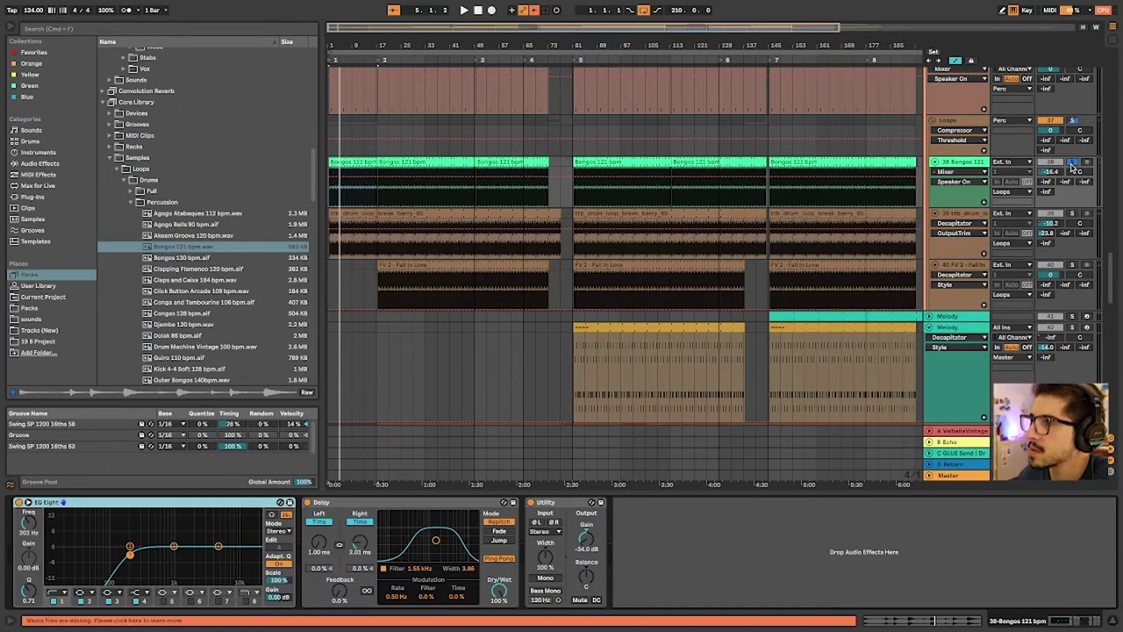
key(space)
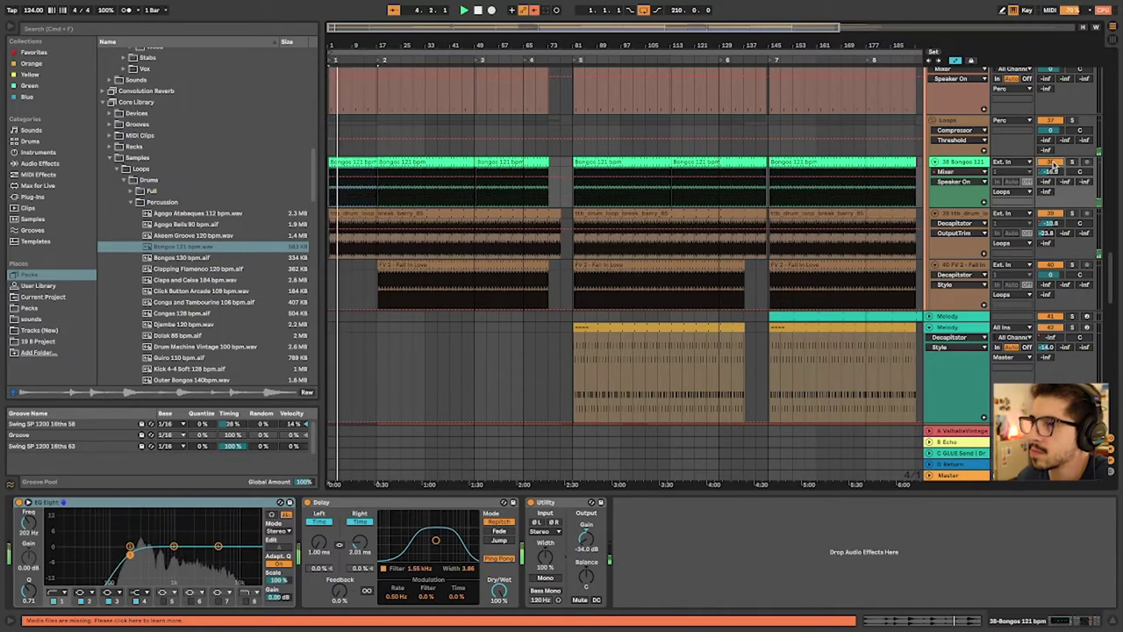
key(space)
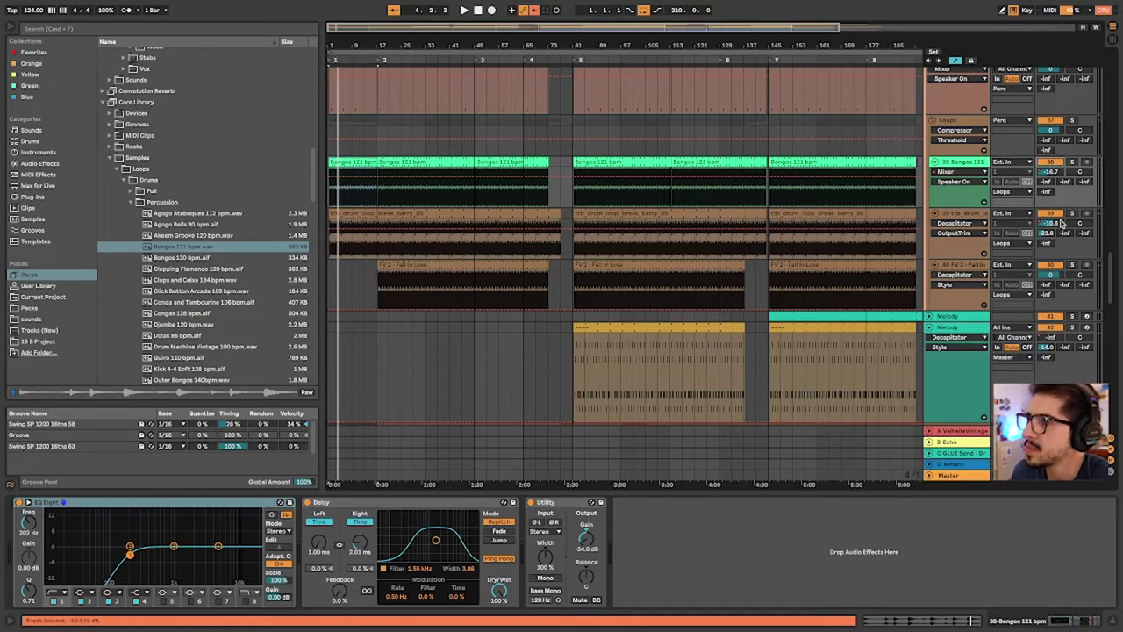
Inspect the device chain of the ttb_drum_loop track and audition its break loop soloed from the start
click(961, 216)
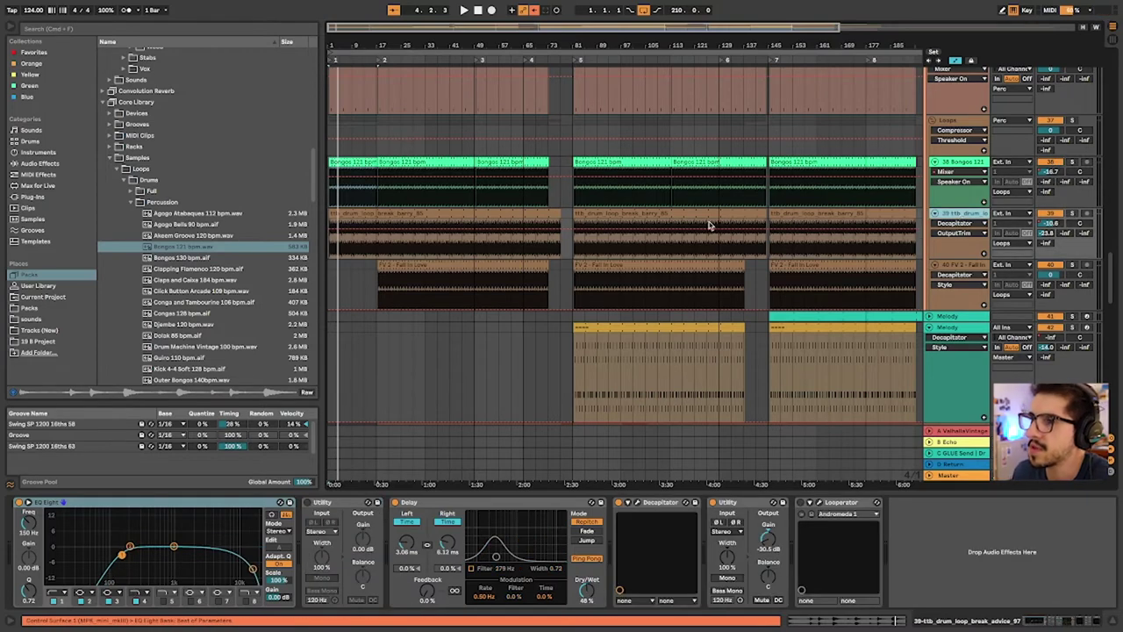
click(365, 217)
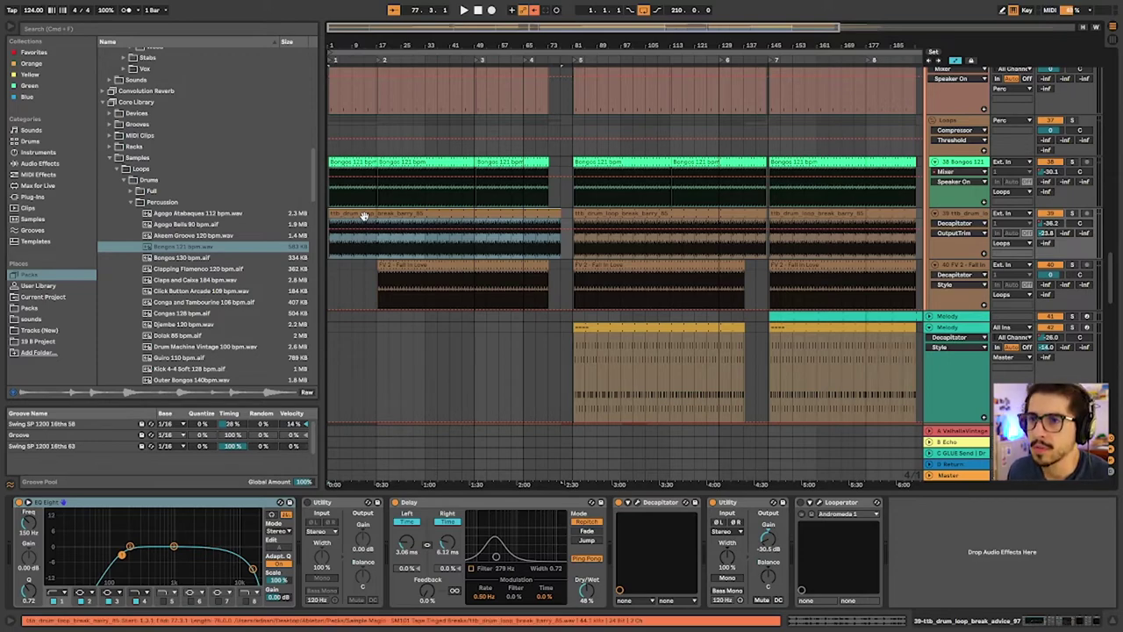
click(1073, 215)
click(406, 254)
key(space)
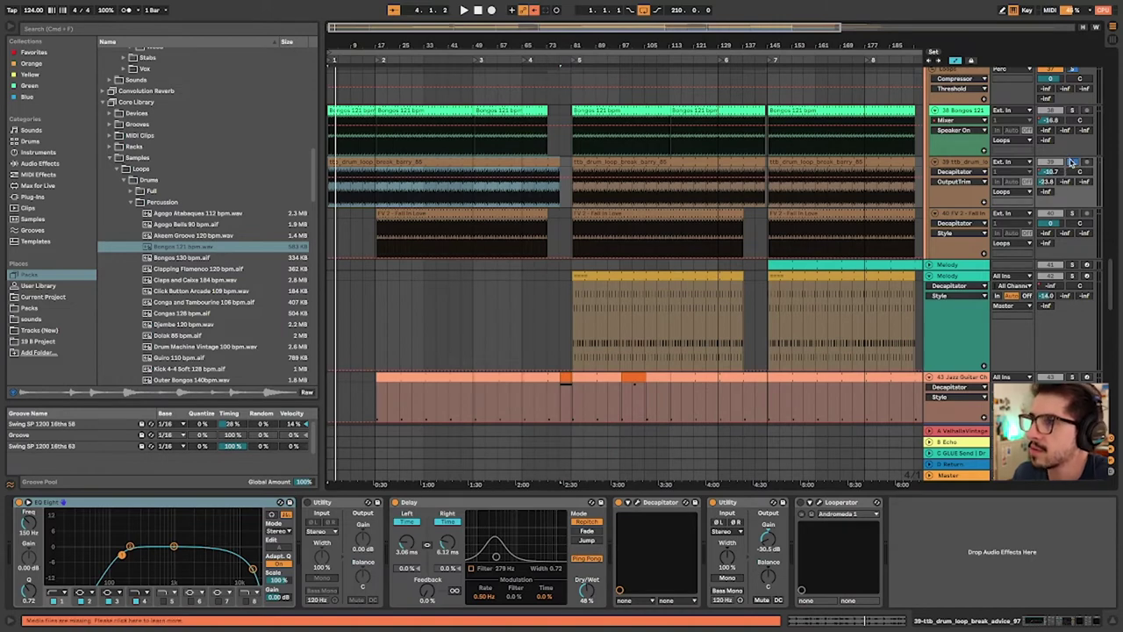
Play the break loop in the mix, and inspect the FV 2 - Fall in Love track's chain from EQ Eight through Phaser
key(space)
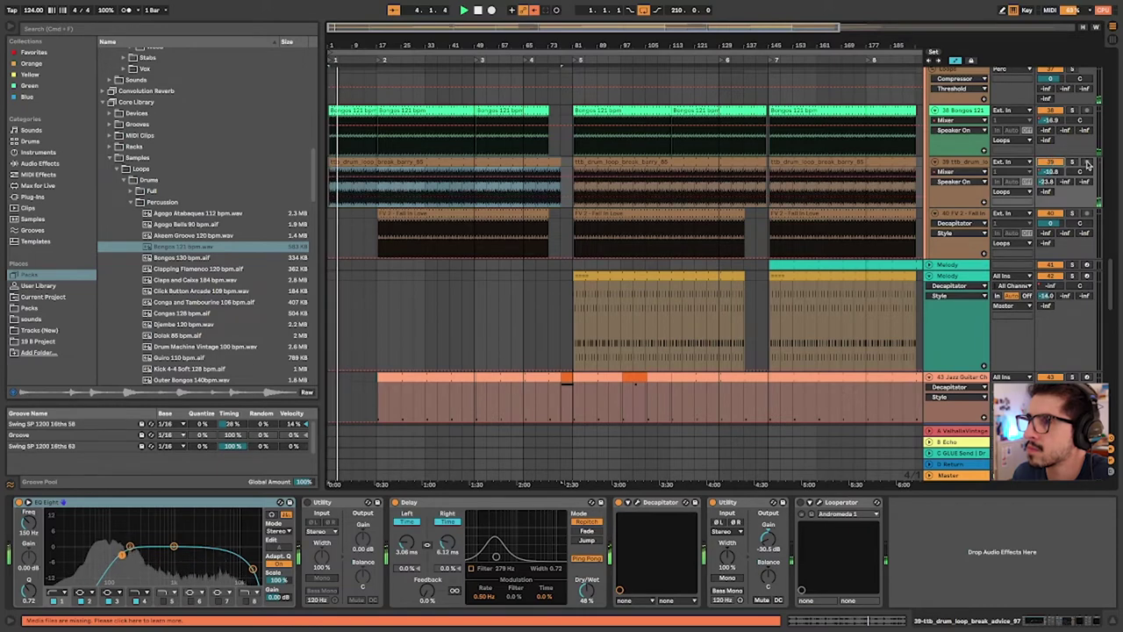
click(425, 212)
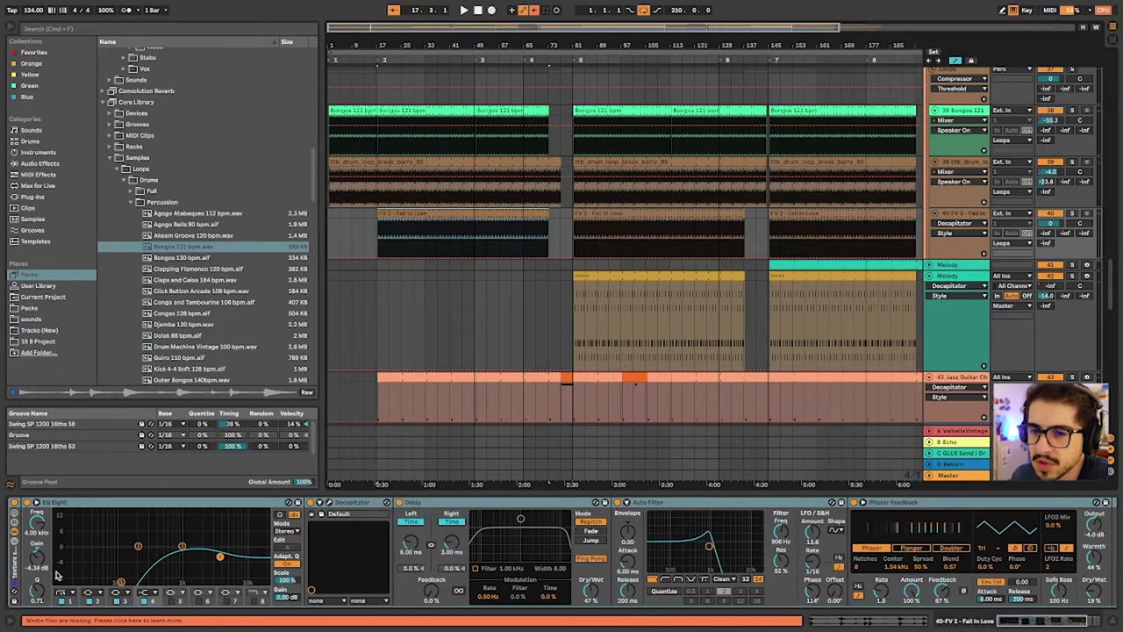
click(88, 511)
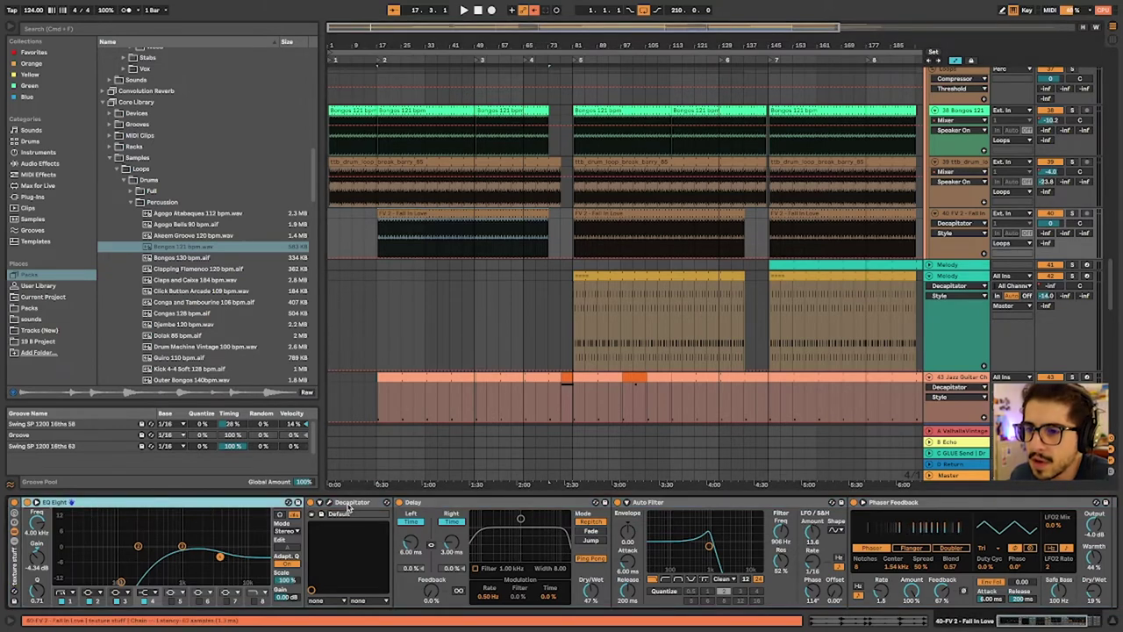
click(351, 504)
click(451, 512)
click(715, 501)
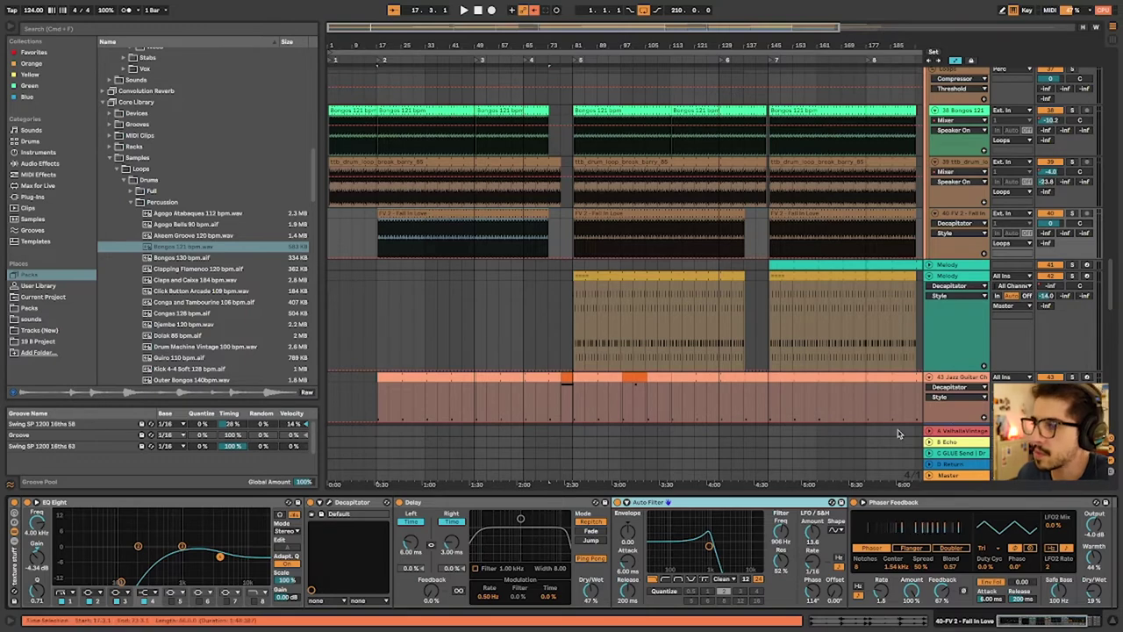
scroll(829, 546, right, 5)
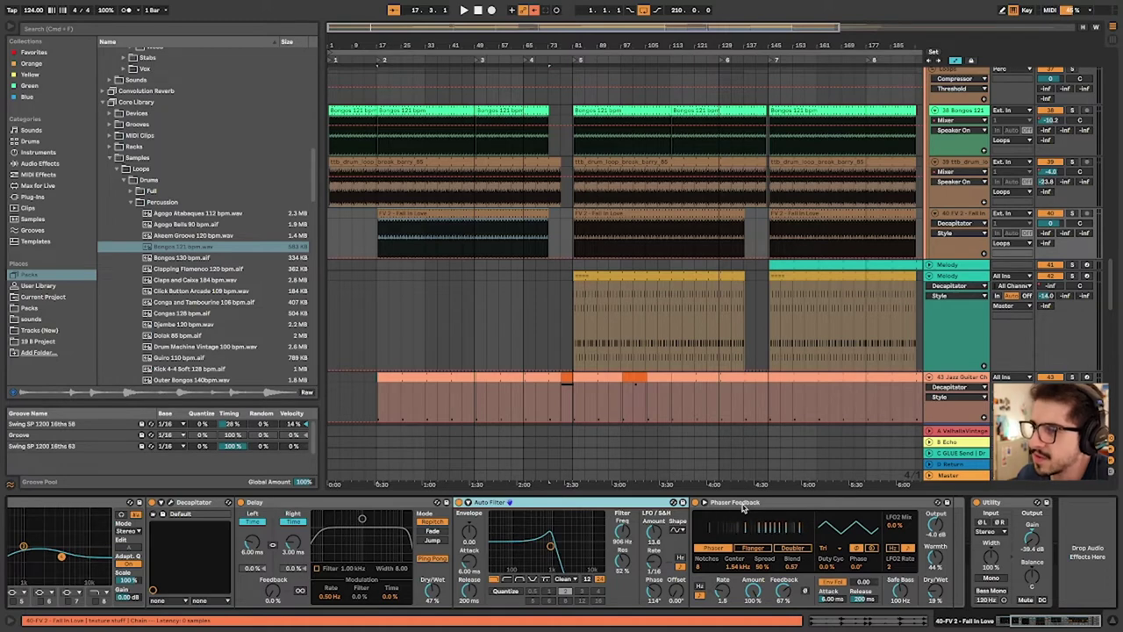
click(712, 501)
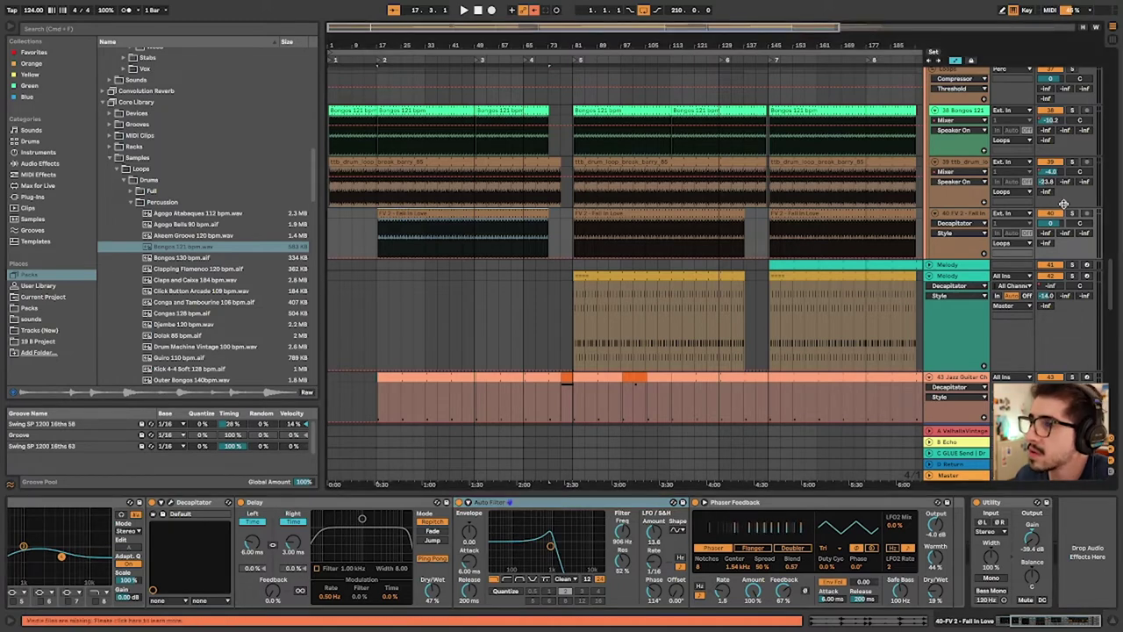
Audition the soloed FV 2 - Fall in Love loop with its texture stuff rack bypassed and active, and compare it unsoloed in the mix
click(1072, 214)
key(space)
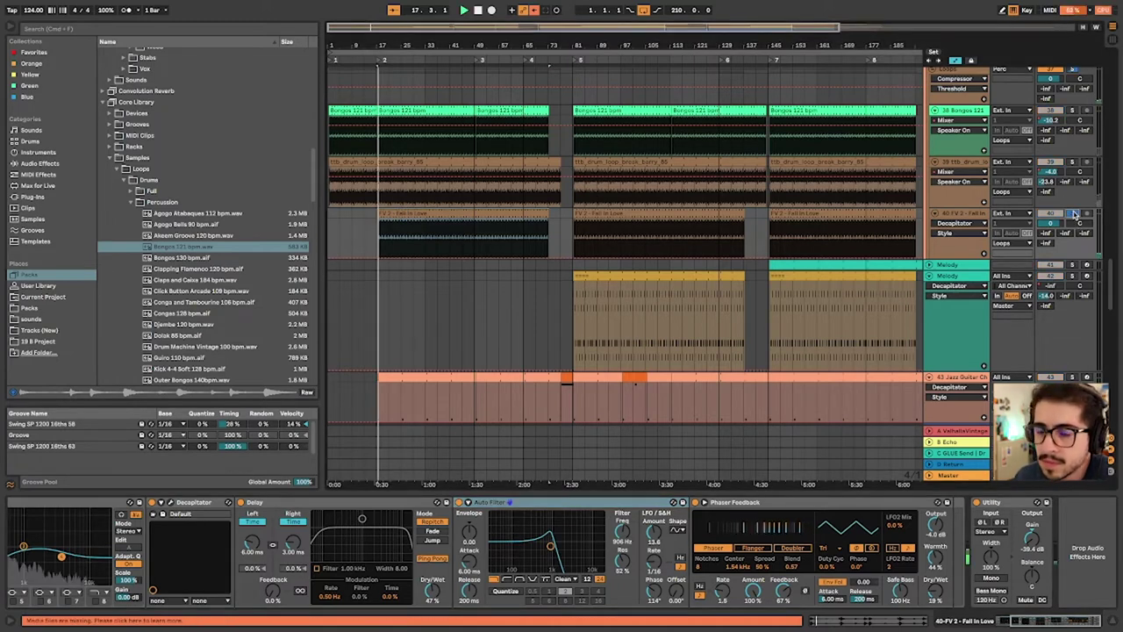
scroll(416, 581, left, 3)
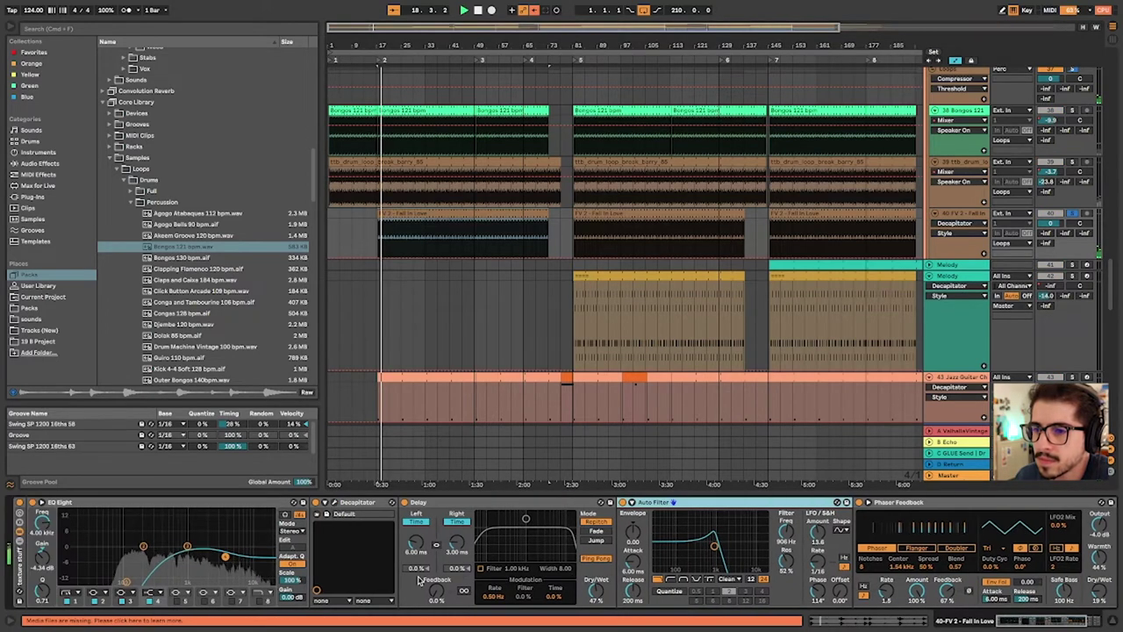
click(20, 505)
click(19, 504)
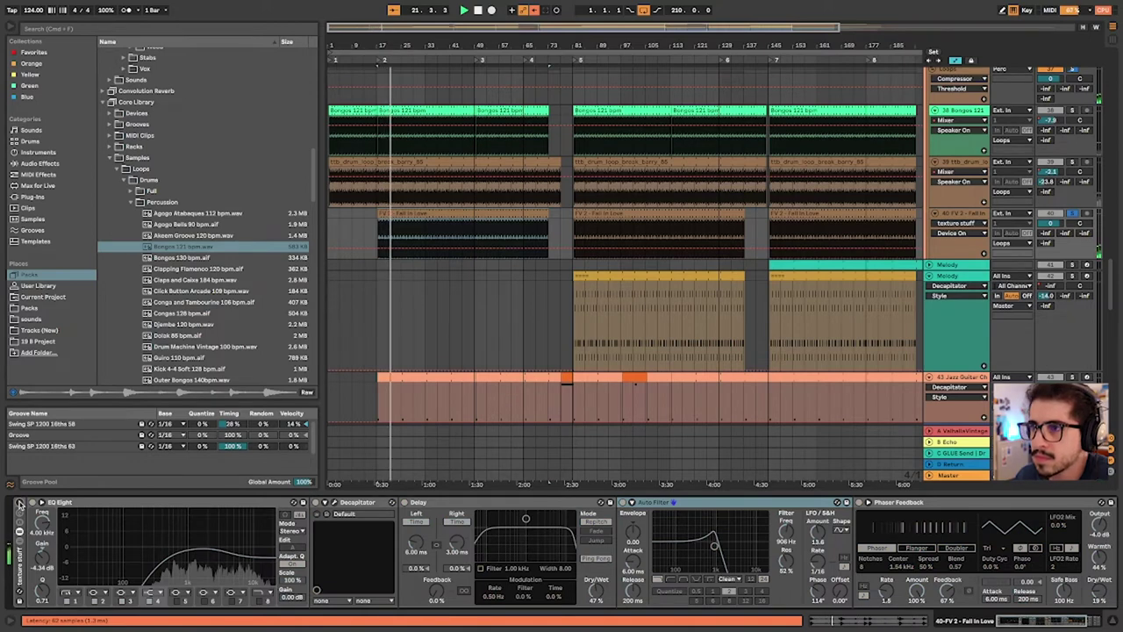
click(19, 505)
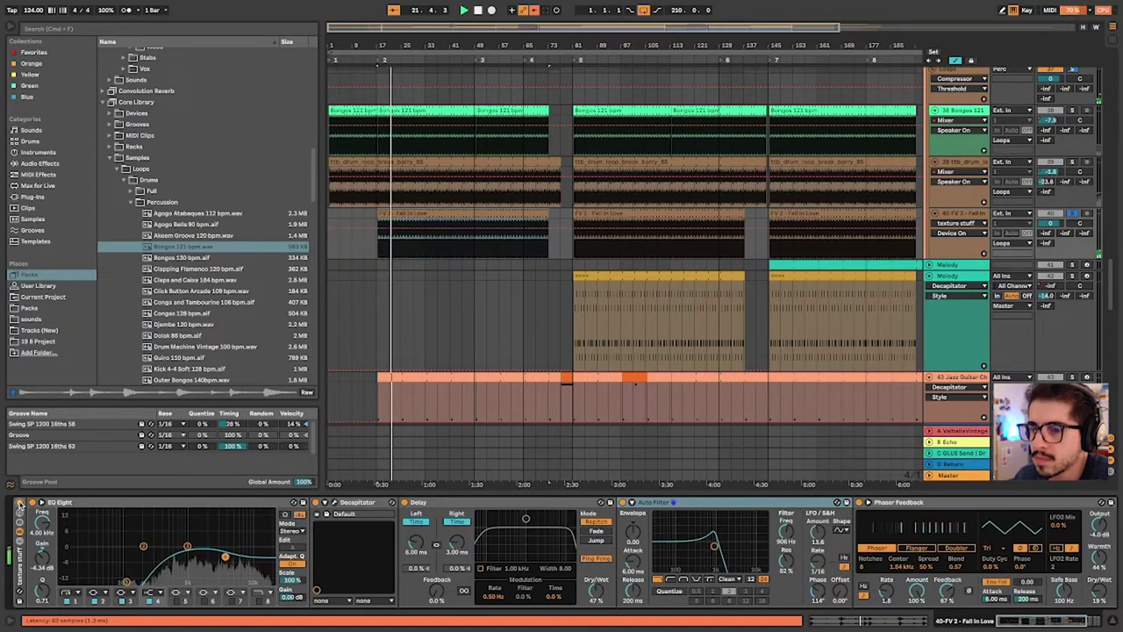
click(1073, 213)
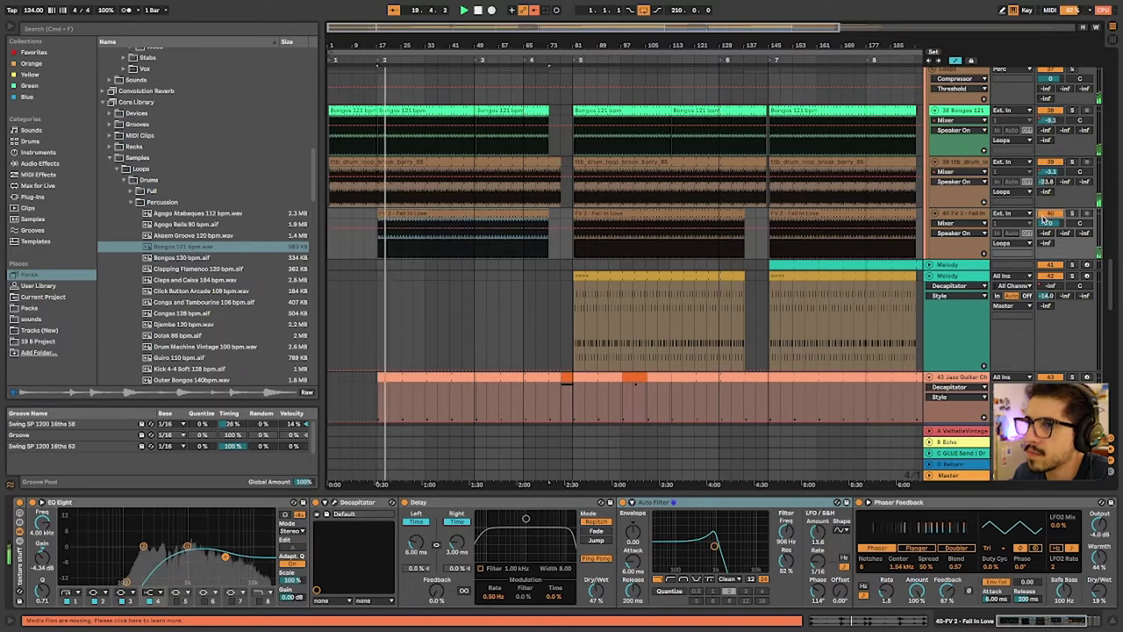
click(425, 211)
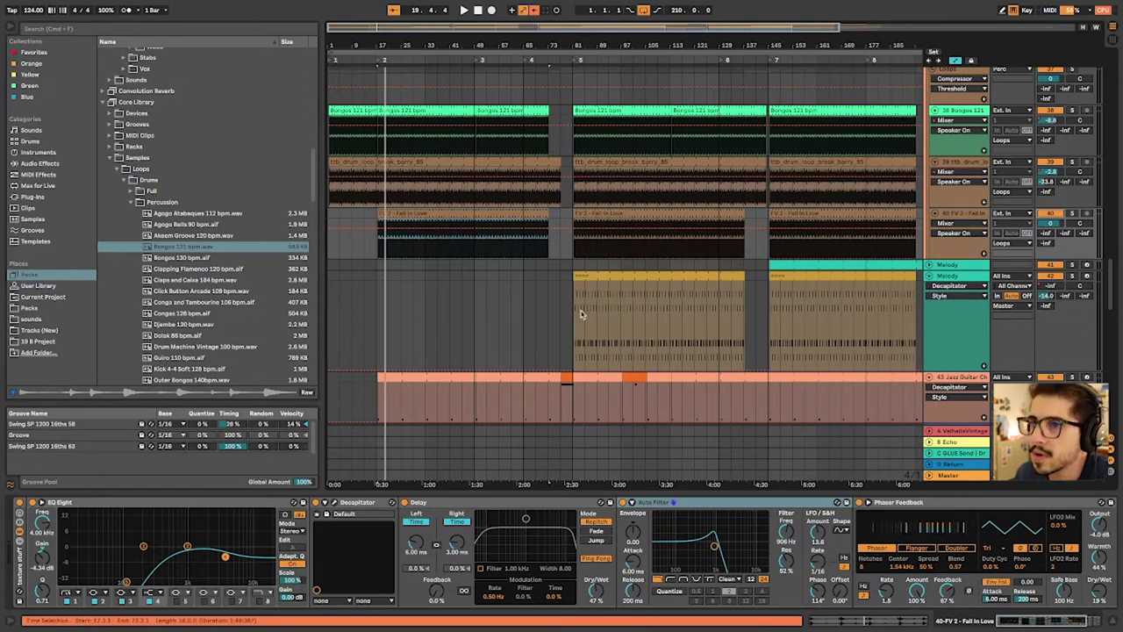
Select the Melody track's first clip and examine the Operator oscillator levels and coarse tuning in its Instrument Rack
scroll(598, 252, down, 1)
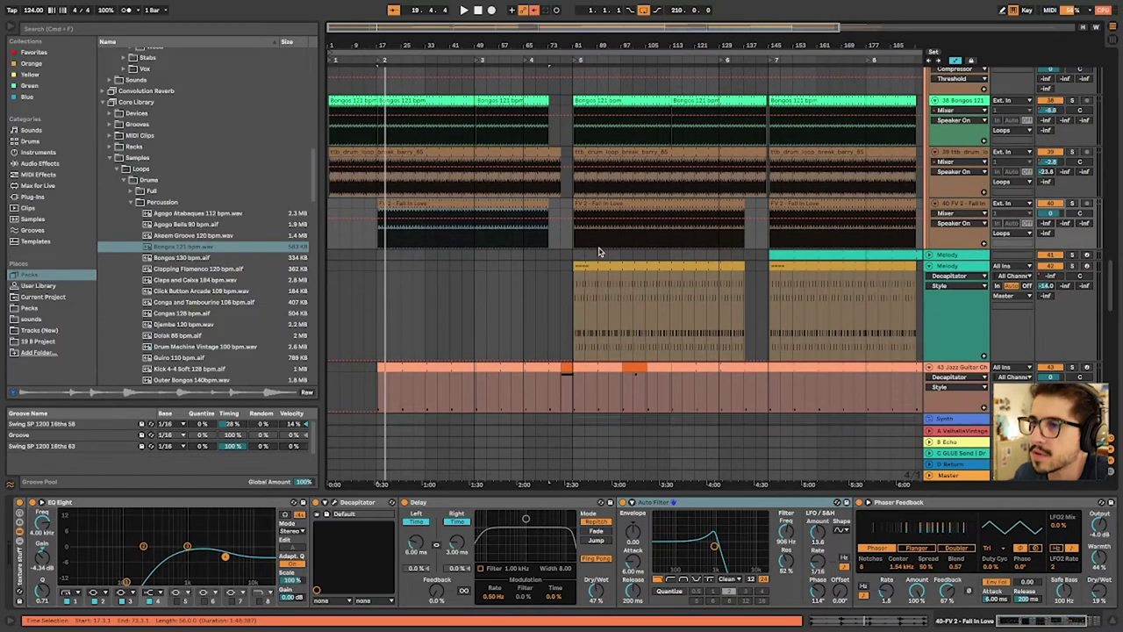
scroll(598, 252, down, 4)
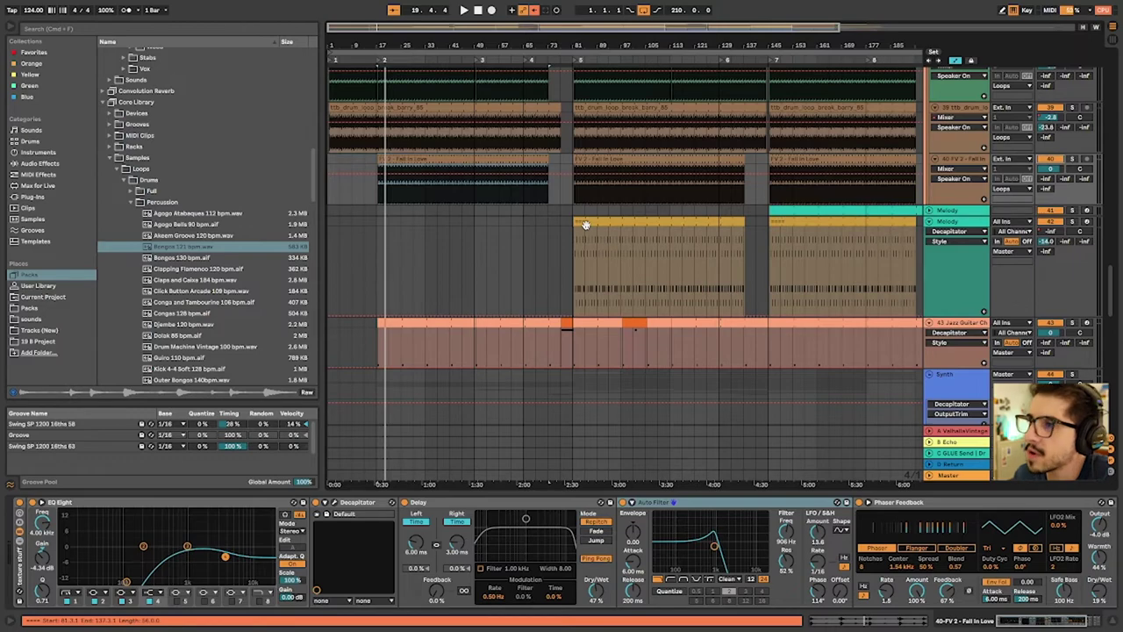
click(586, 225)
scroll(597, 256, down, 5)
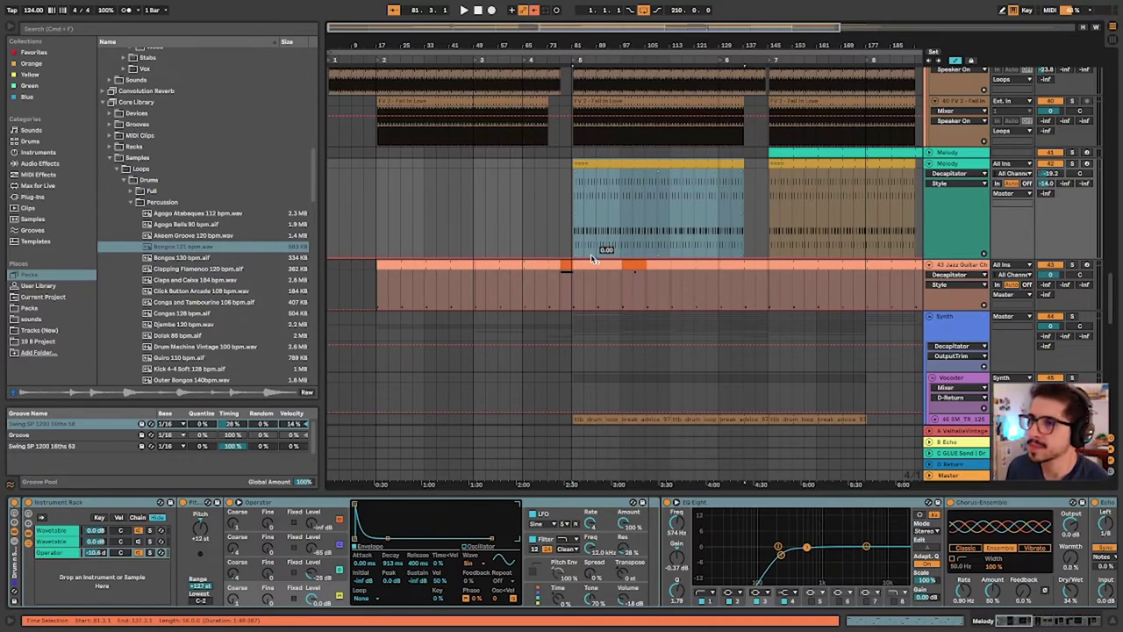
click(620, 164)
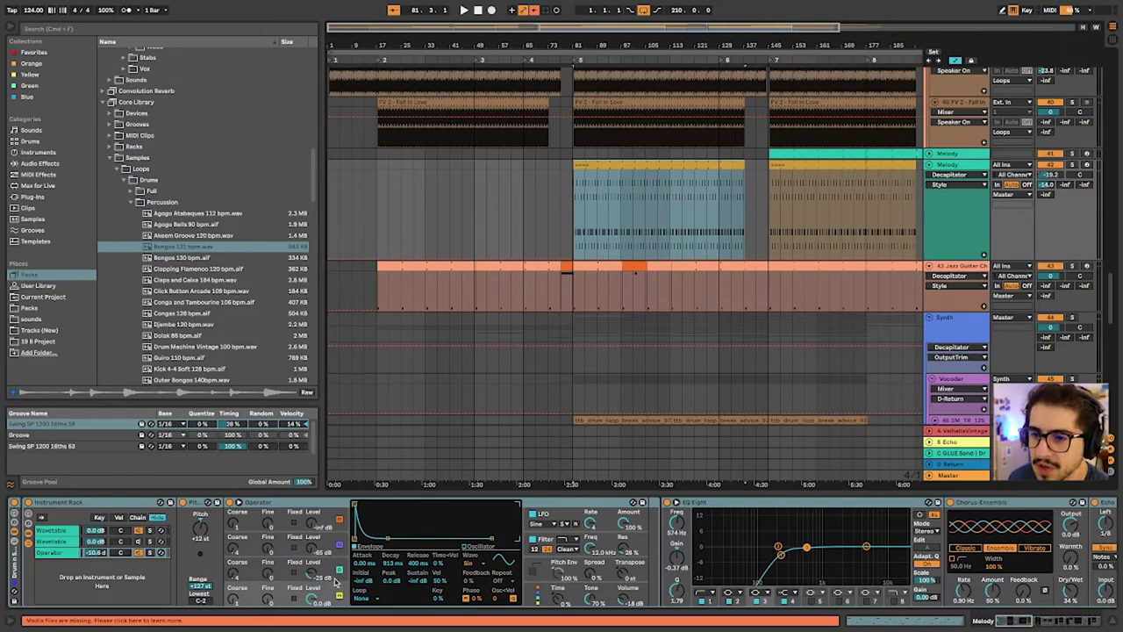
click(316, 600)
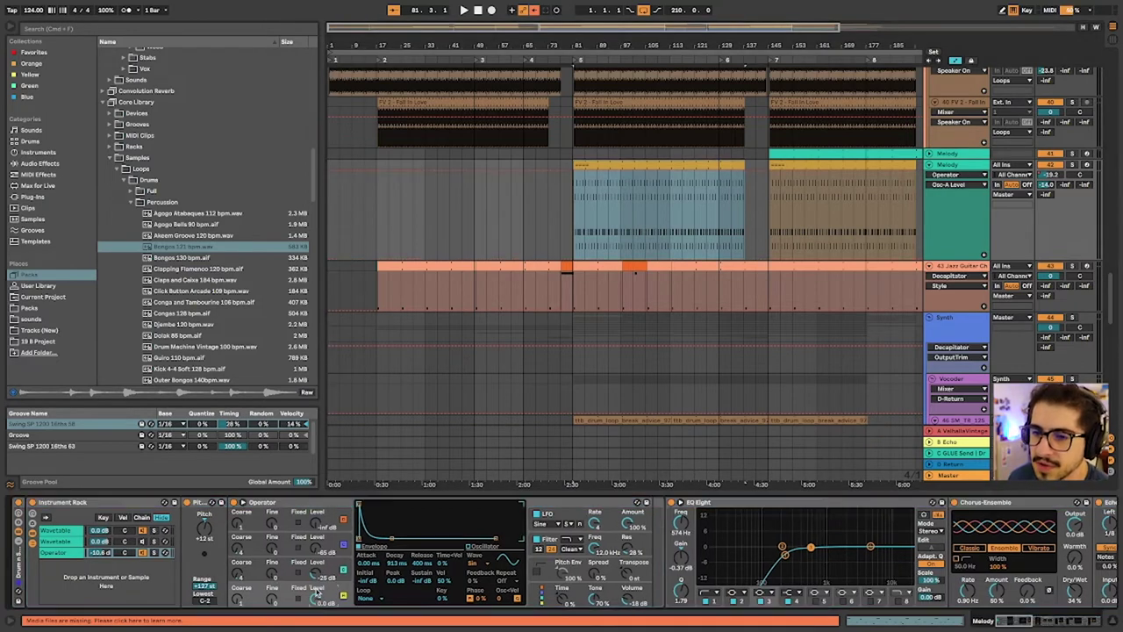
click(260, 580)
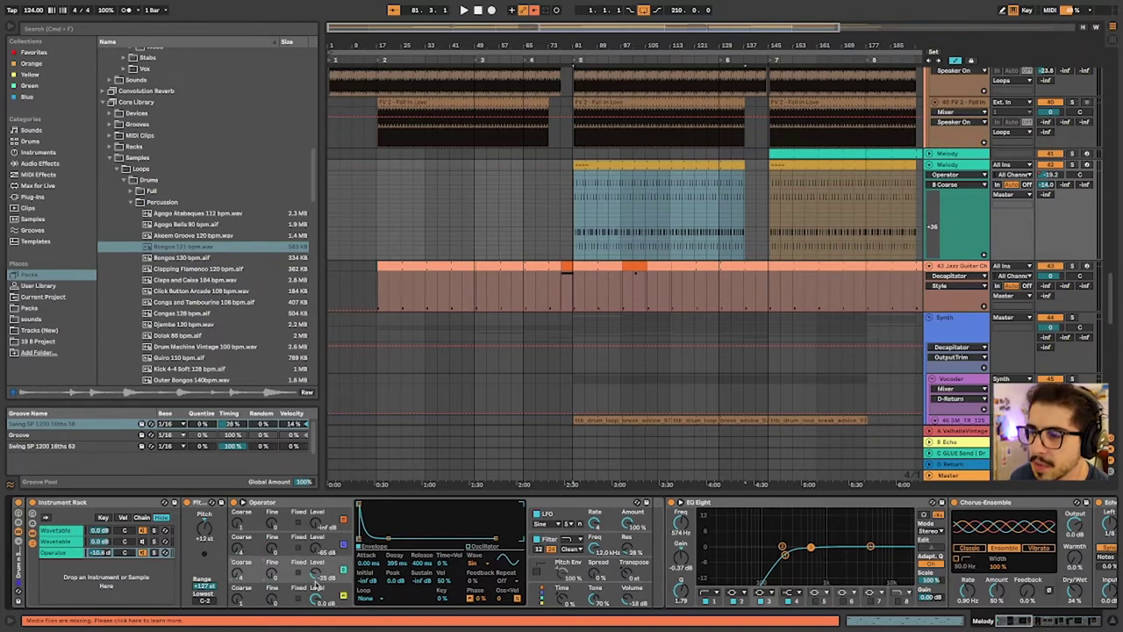
Play the soloed Melody clip and audition the rack's Operator chain on its own and with the Wavetable chains
click(637, 166)
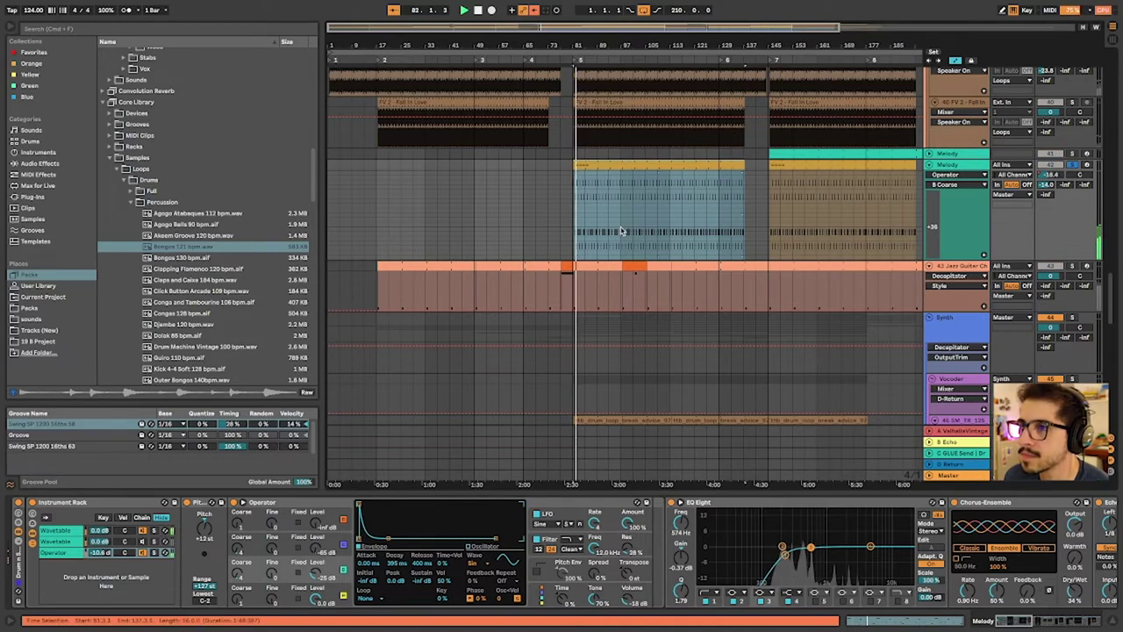
click(154, 555)
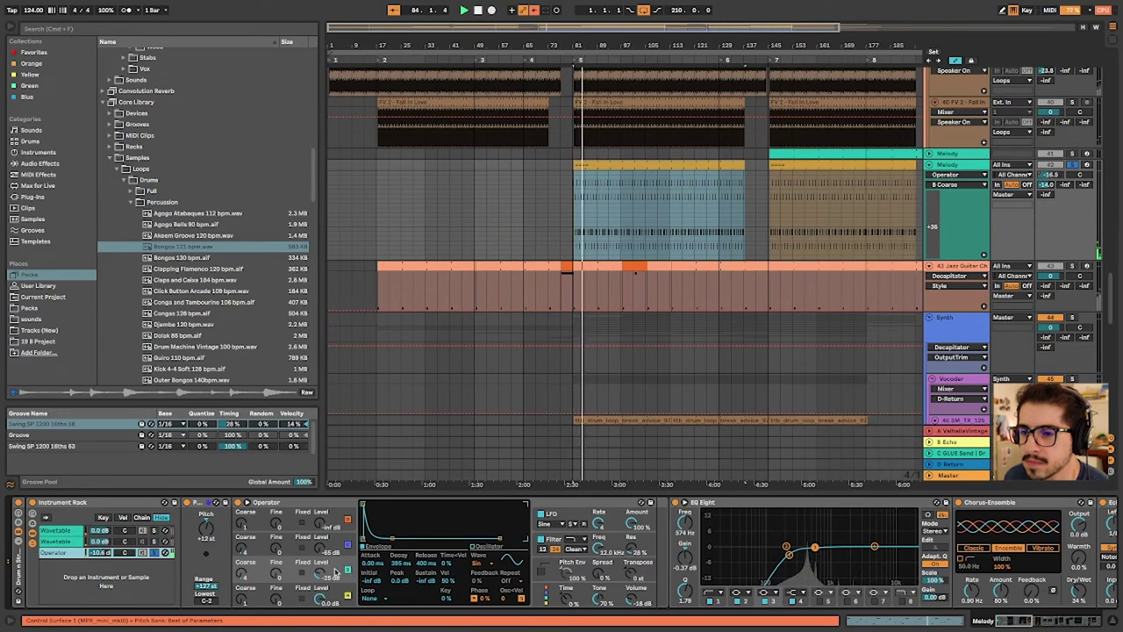
click(57, 535)
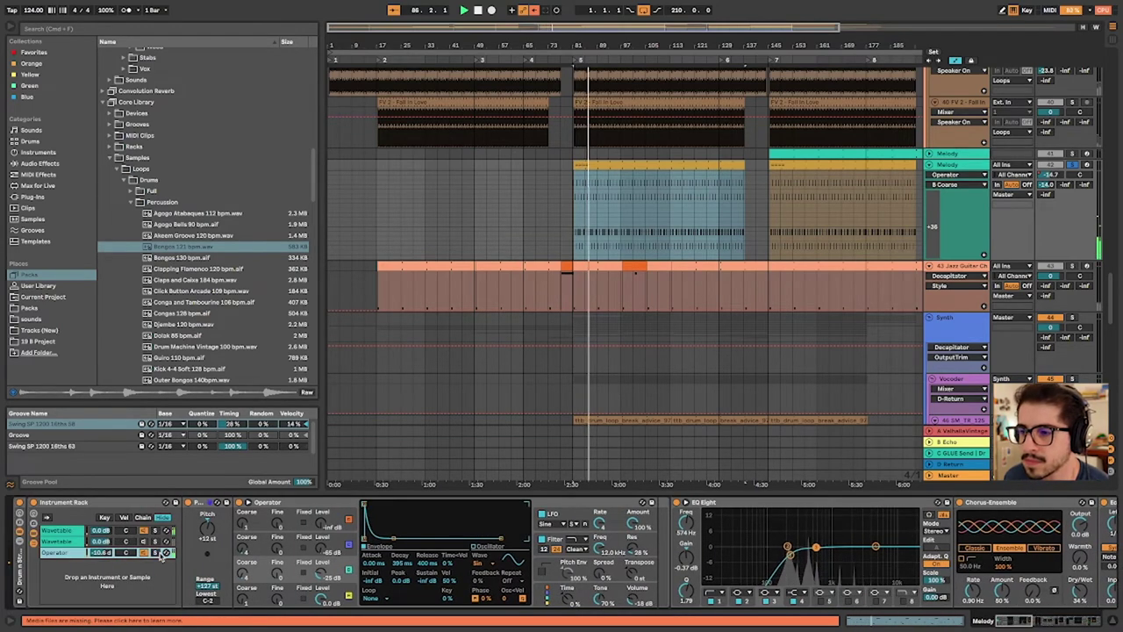
scroll(457, 562, right, 5)
scroll(227, 549, left, 5)
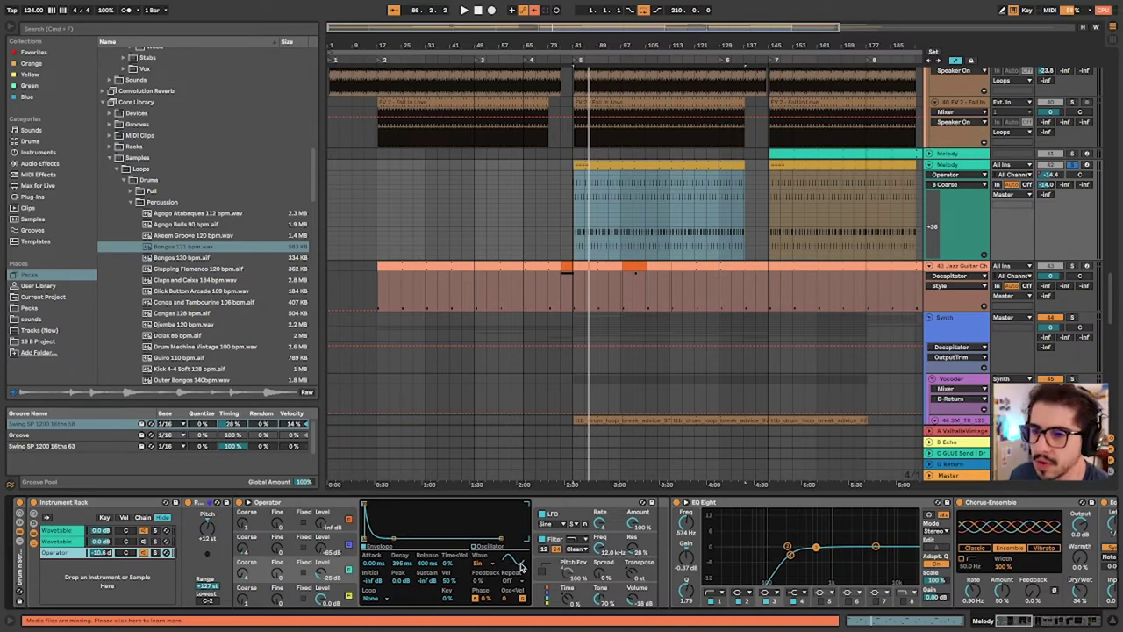
Examine the Melody track's effects chain from EQ Eight, Chorus-Ensemble, Echo and Reverb through to Compressor, Phaser-Flanger and Utility
scroll(555, 554, right, 8)
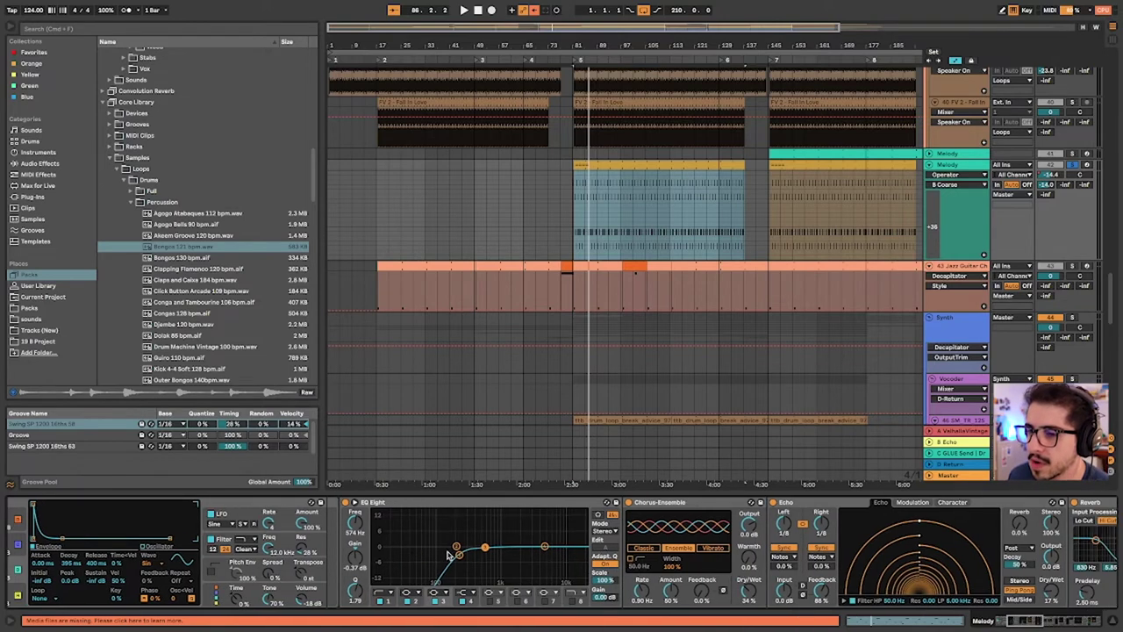
scroll(600, 560, right, 3)
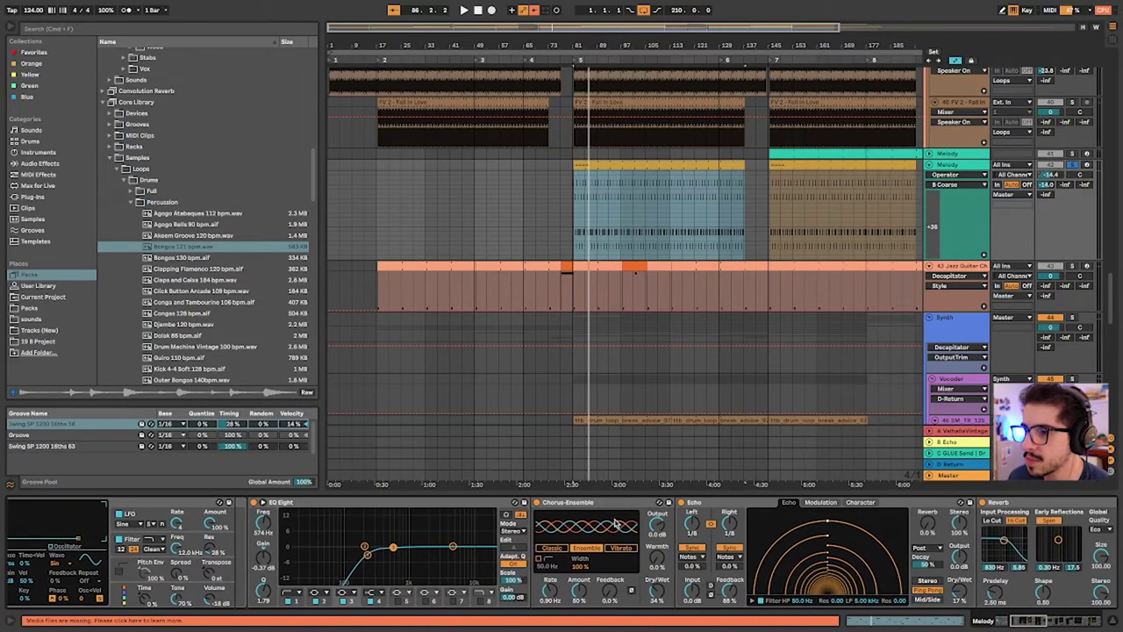
scroll(795, 519, right, 7)
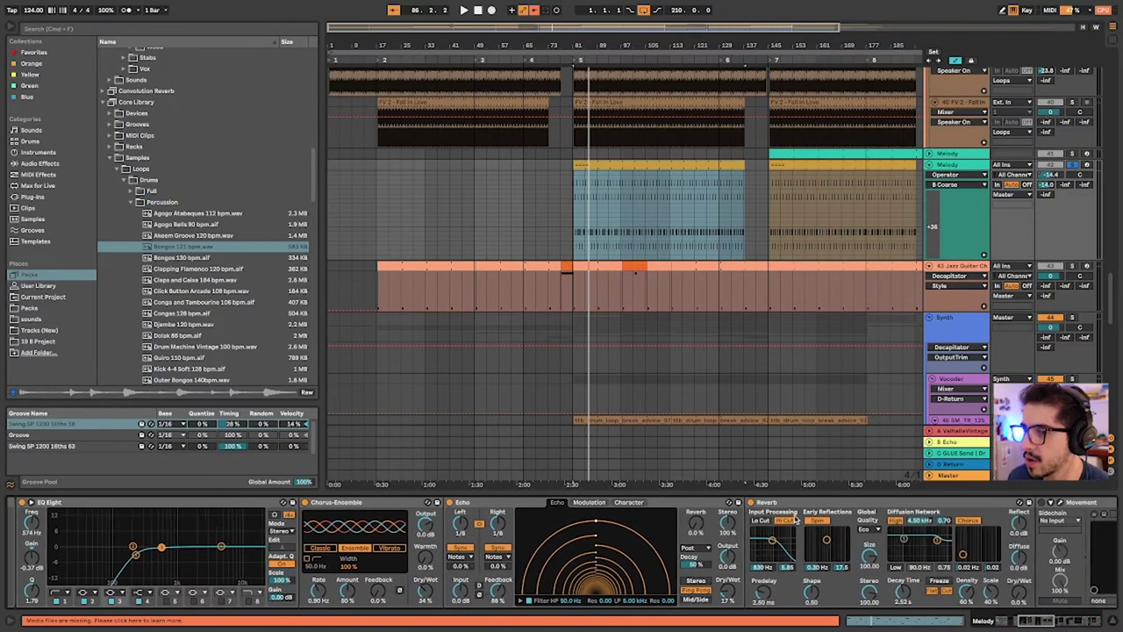
scroll(794, 519, right, 10)
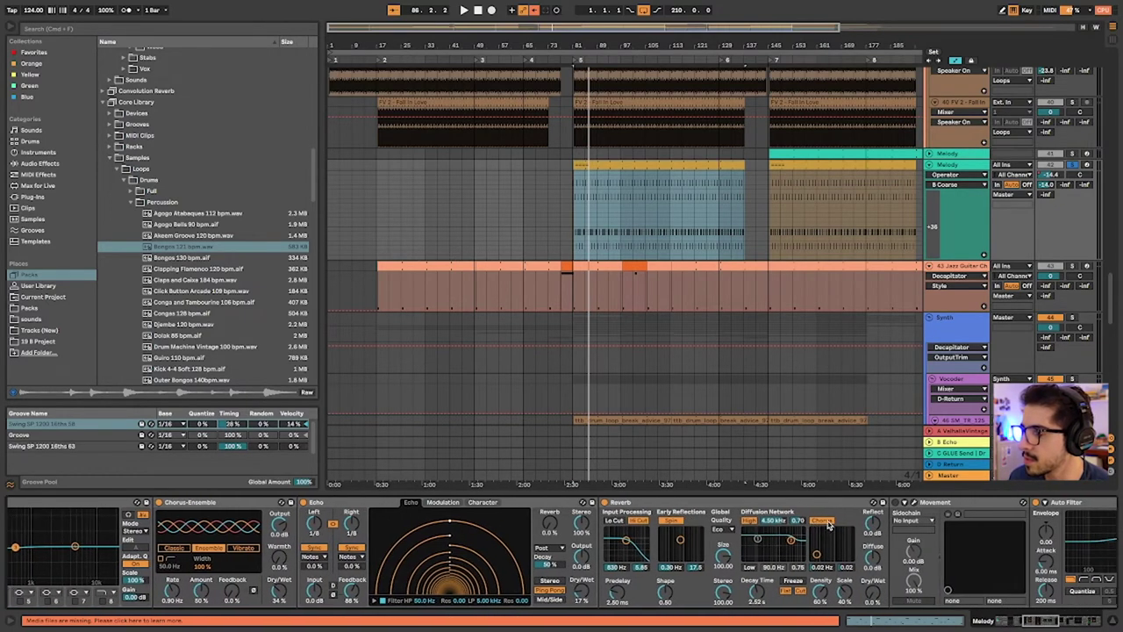
scroll(853, 521, right, 2)
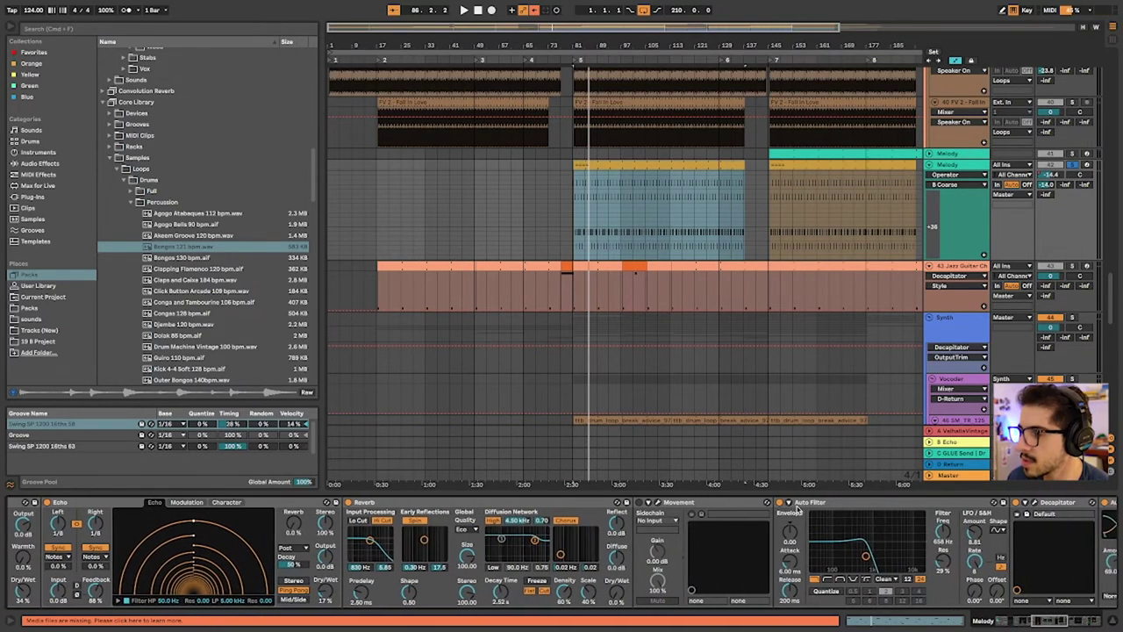
scroll(819, 510, right, 3)
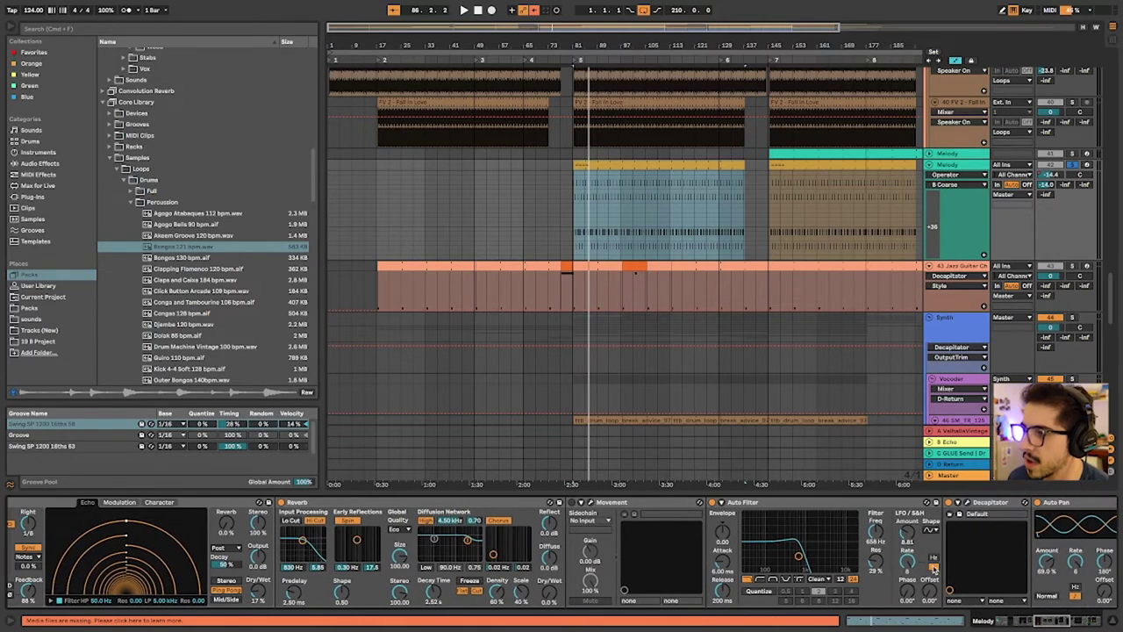
scroll(903, 580, left, 5)
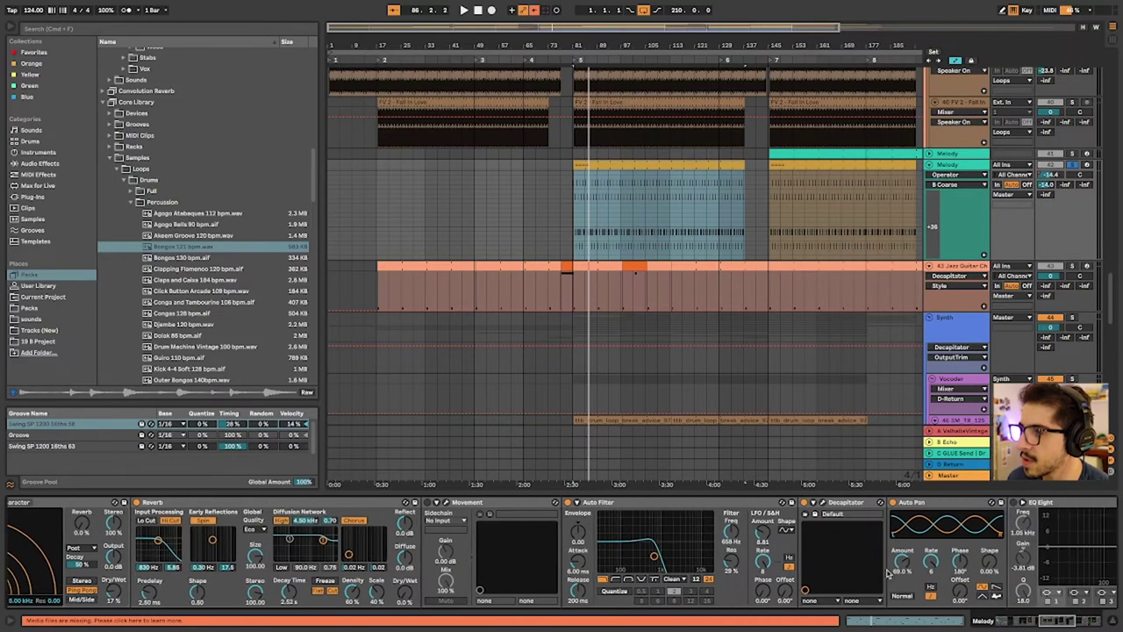
scroll(814, 528, left, 8)
scroll(814, 529, right, 15)
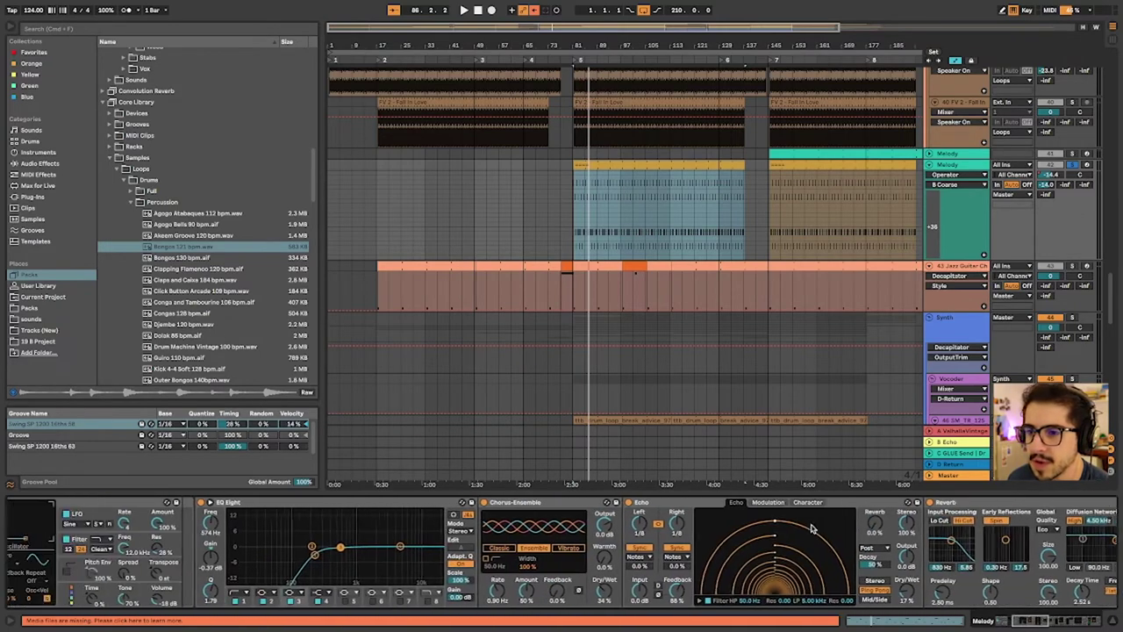
scroll(814, 528, right, 12)
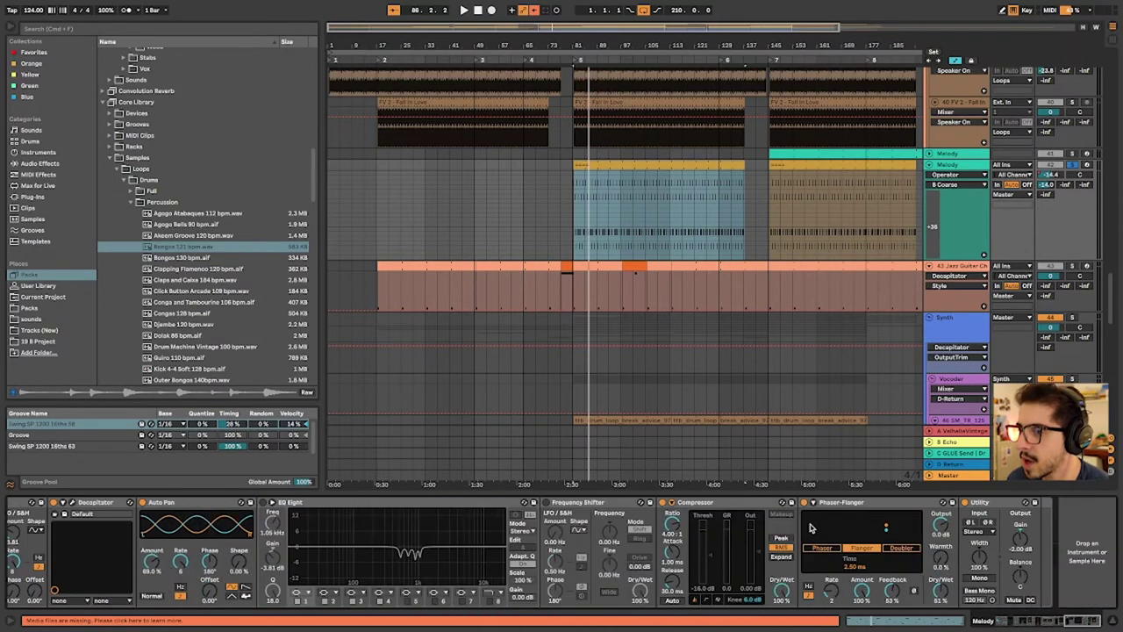
scroll(275, 570, left, 2)
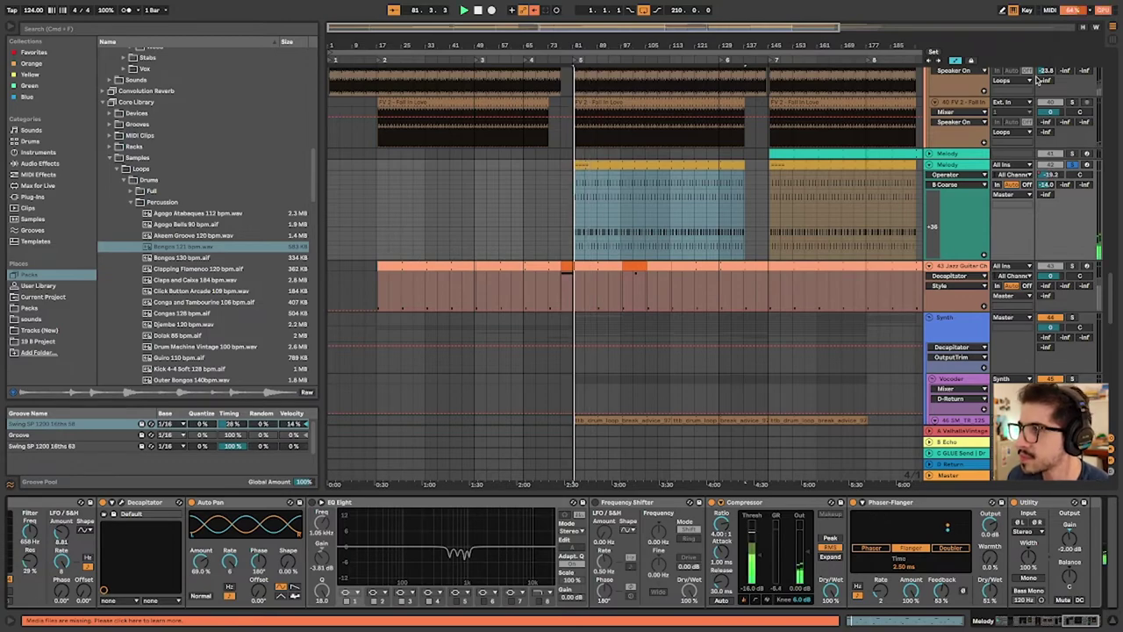
Play the soloed Melody part again and switch off the first Wavetable chain in the Instrument Rack to compare the layers
click(739, 376)
scroll(371, 529, left, 20)
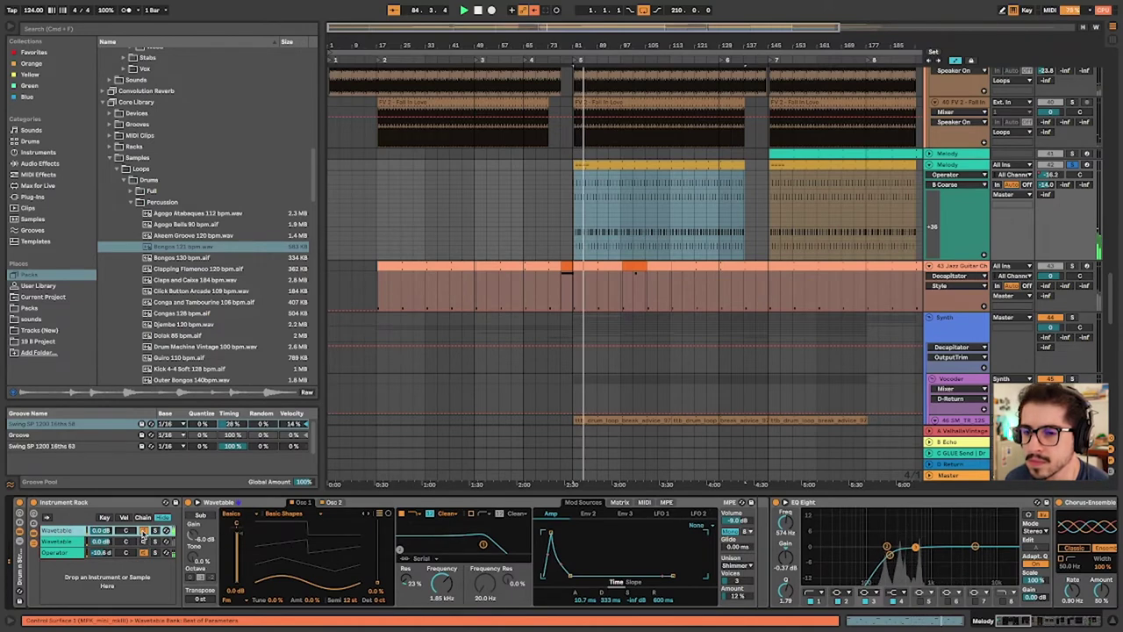
click(143, 532)
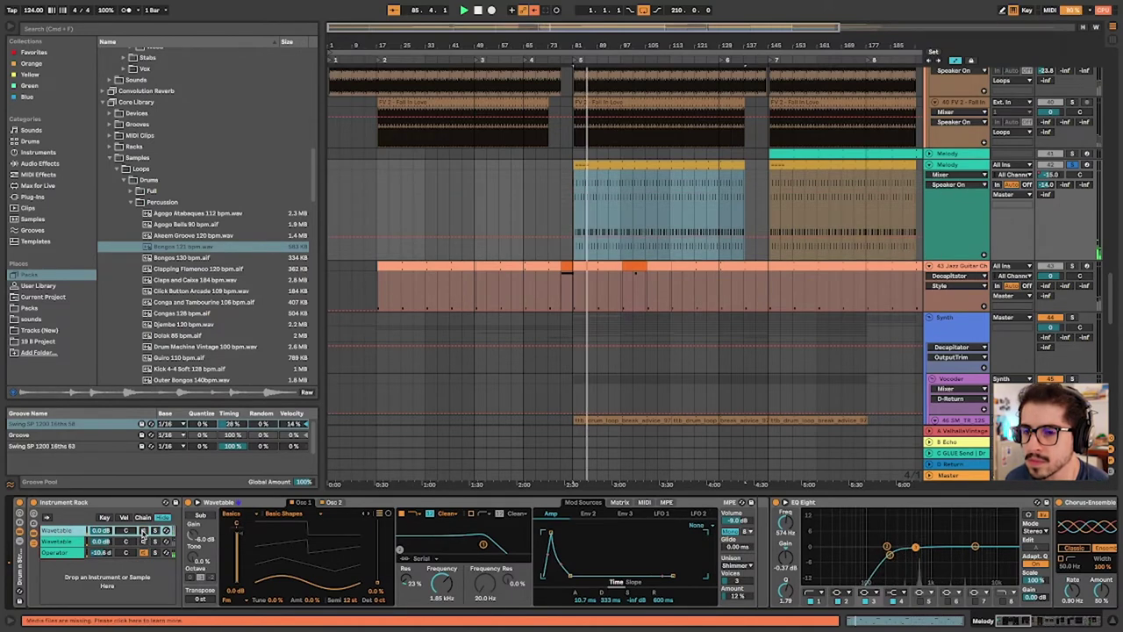
Reactivate both Wavetable chains in the Instrument Rack and inspect the first one's Osc 1 and Osc 2 settings
click(104, 553)
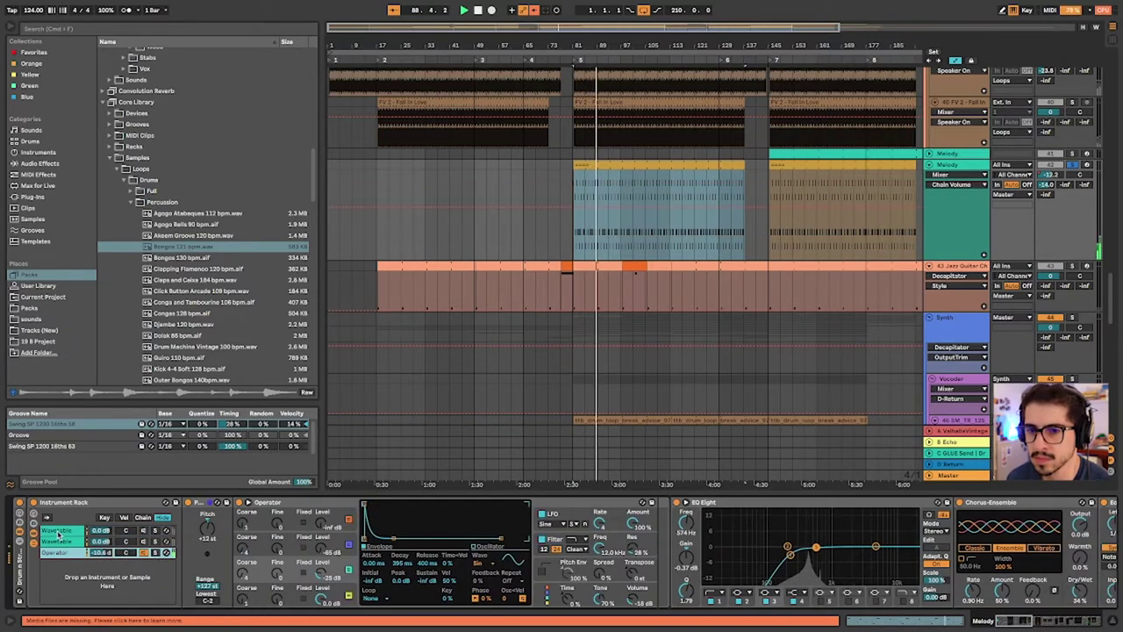
click(95, 542)
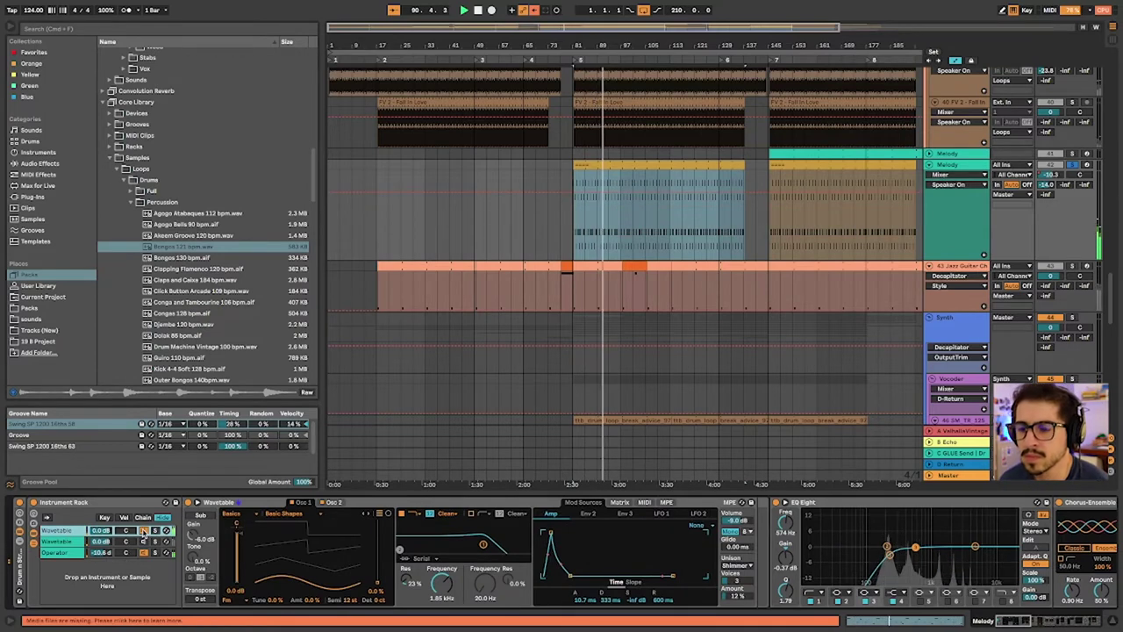
click(345, 502)
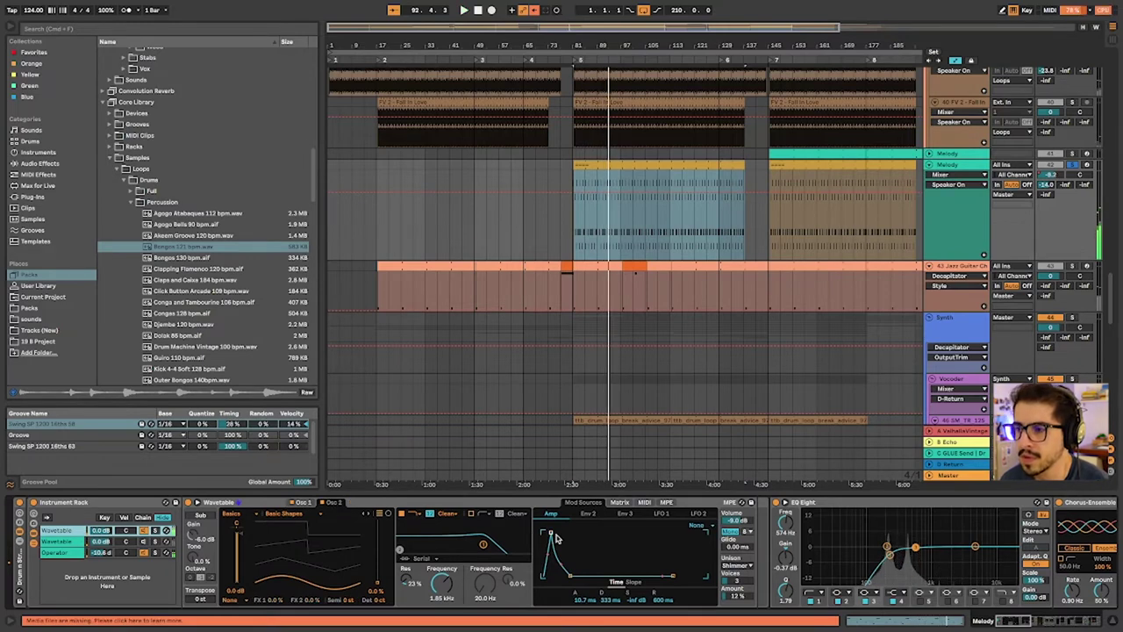
click(302, 503)
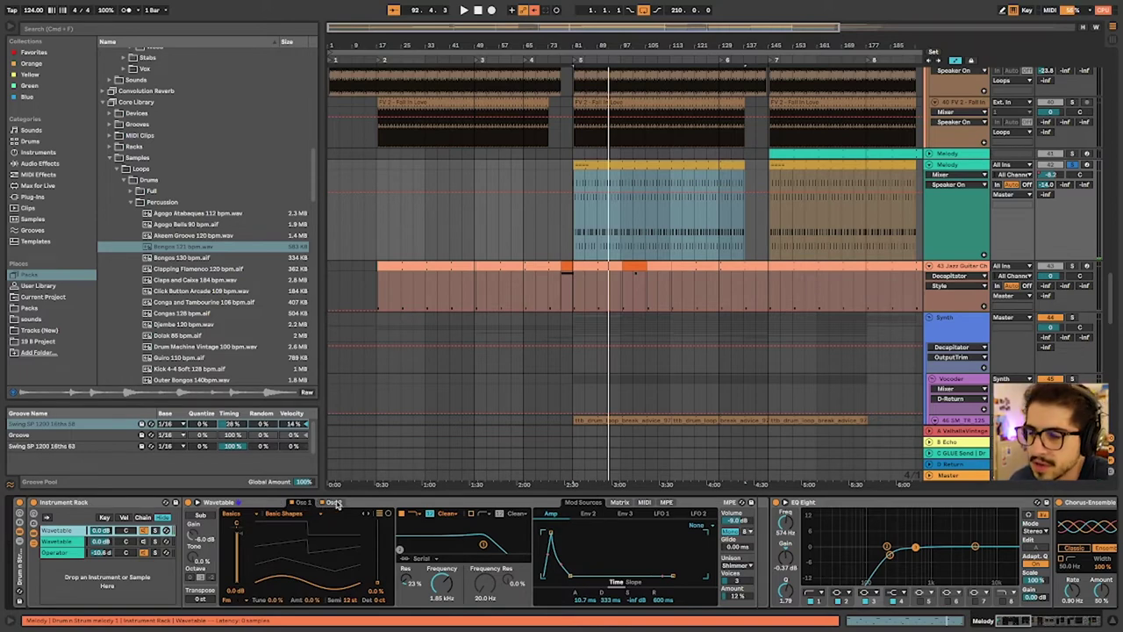
click(336, 503)
click(302, 503)
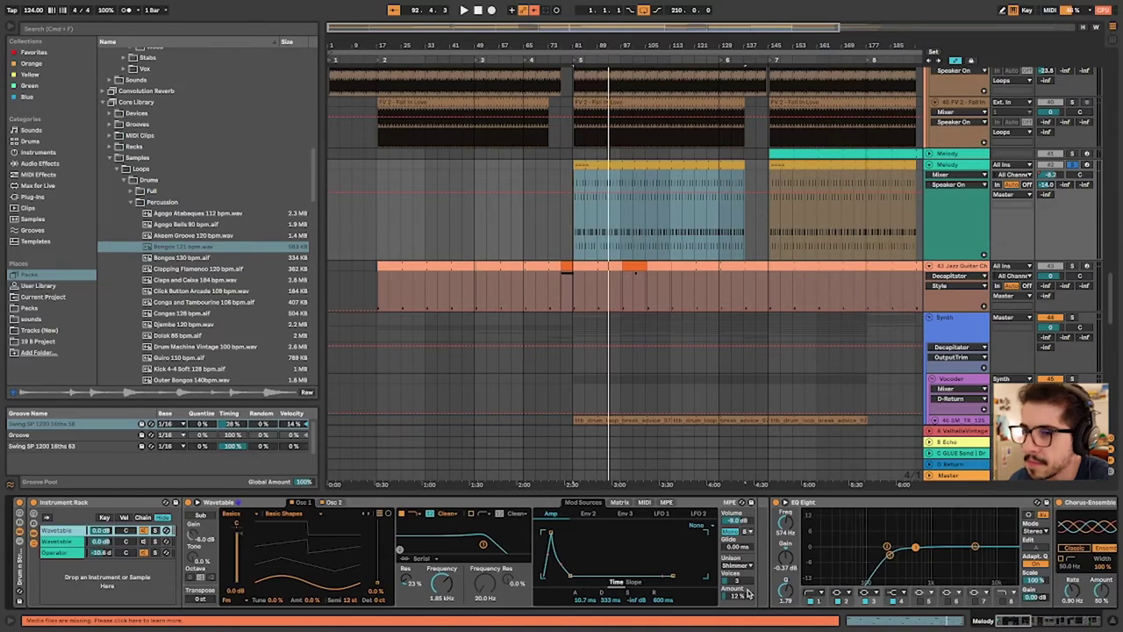
Inspect the Operator chain's settings and the effects following the Instrument Rack
click(74, 553)
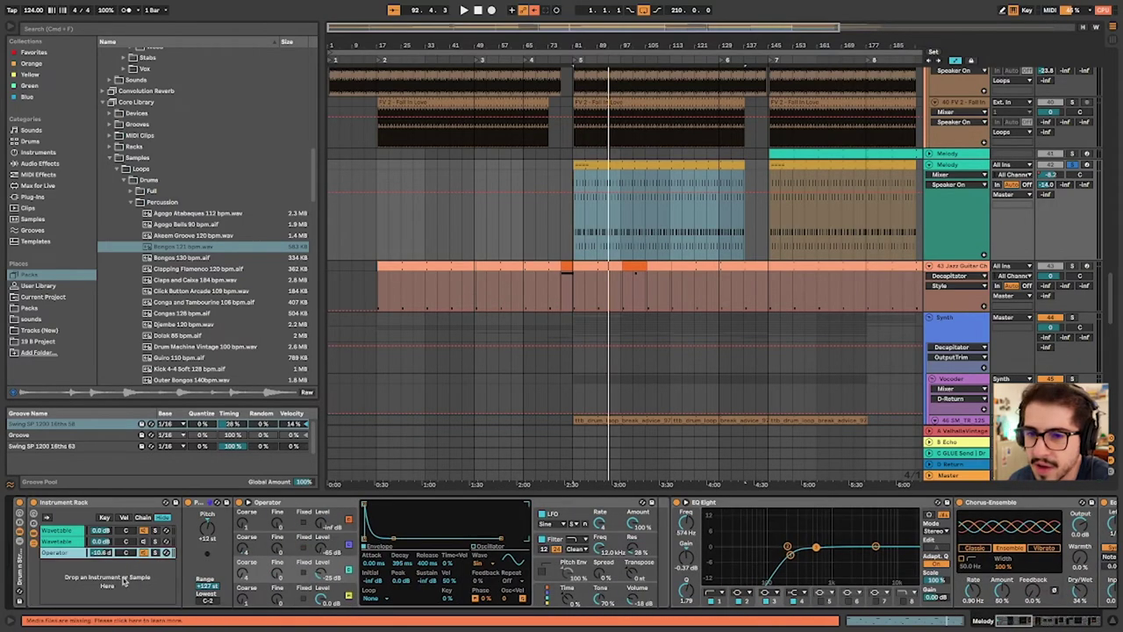
click(274, 590)
scroll(1095, 580, right, 10)
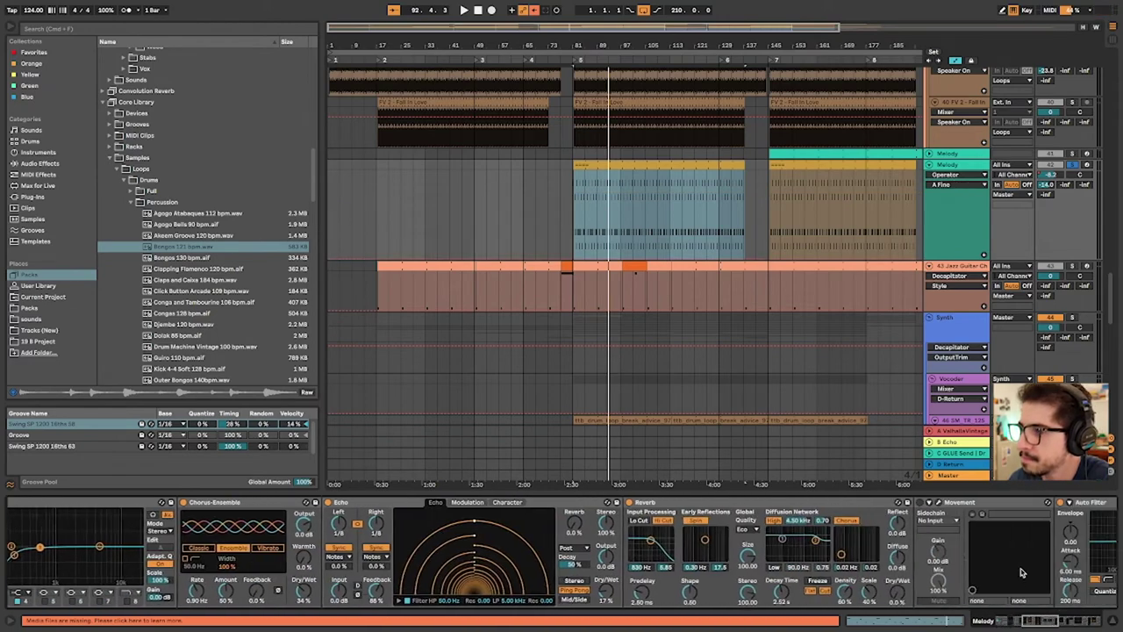
Solo the upper Melody track instead of the lower one and play its clip from bar 145
click(773, 159)
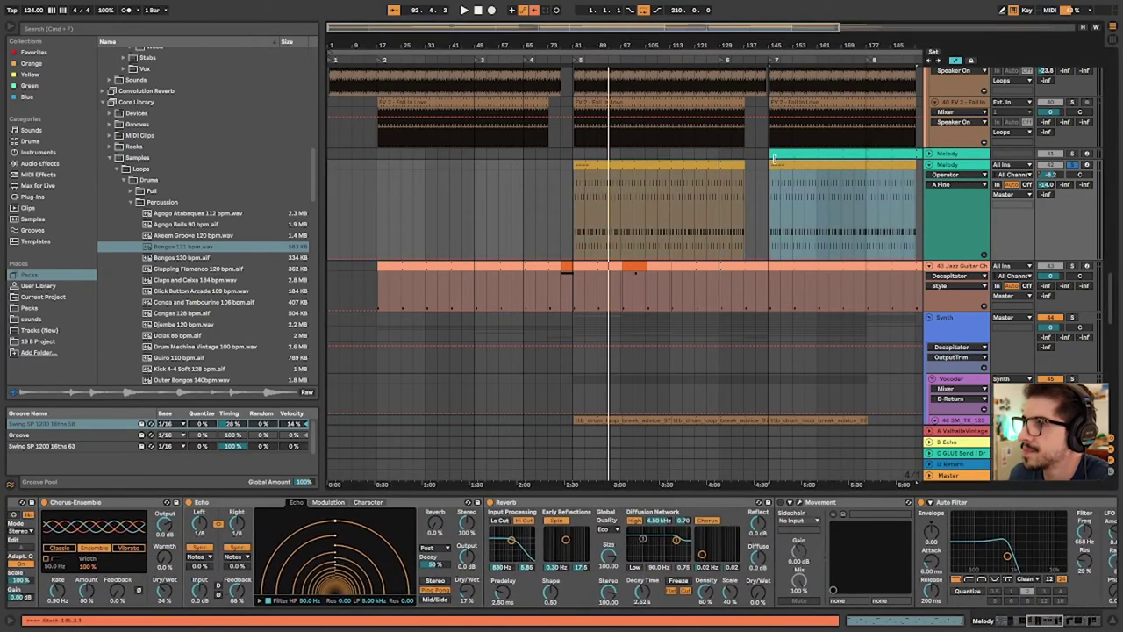
click(652, 163)
double_click(652, 163)
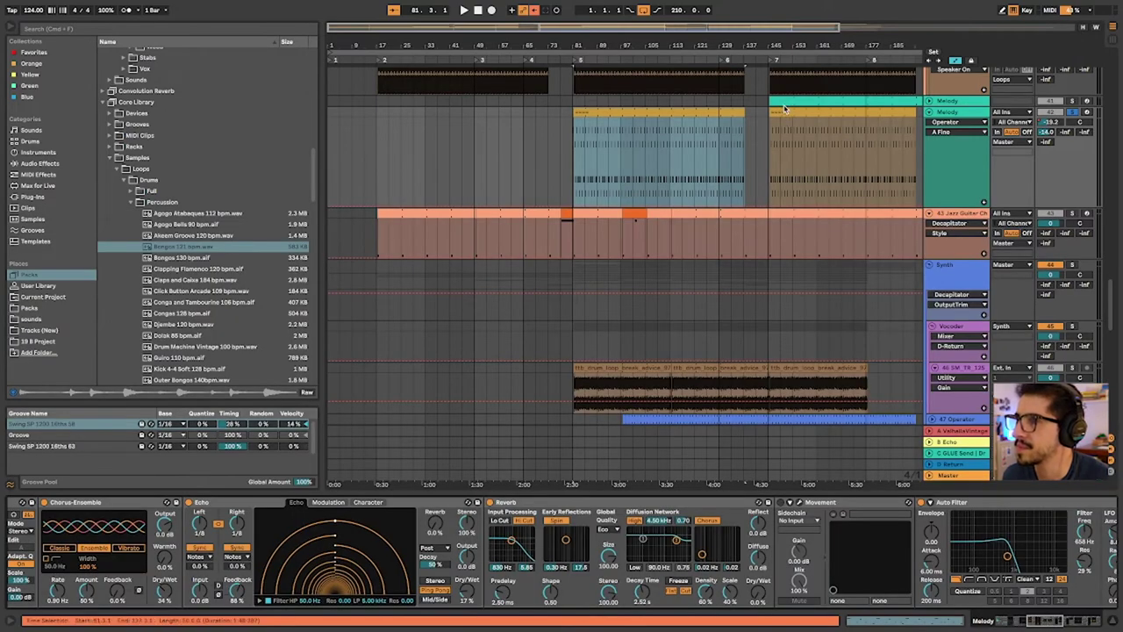
click(787, 102)
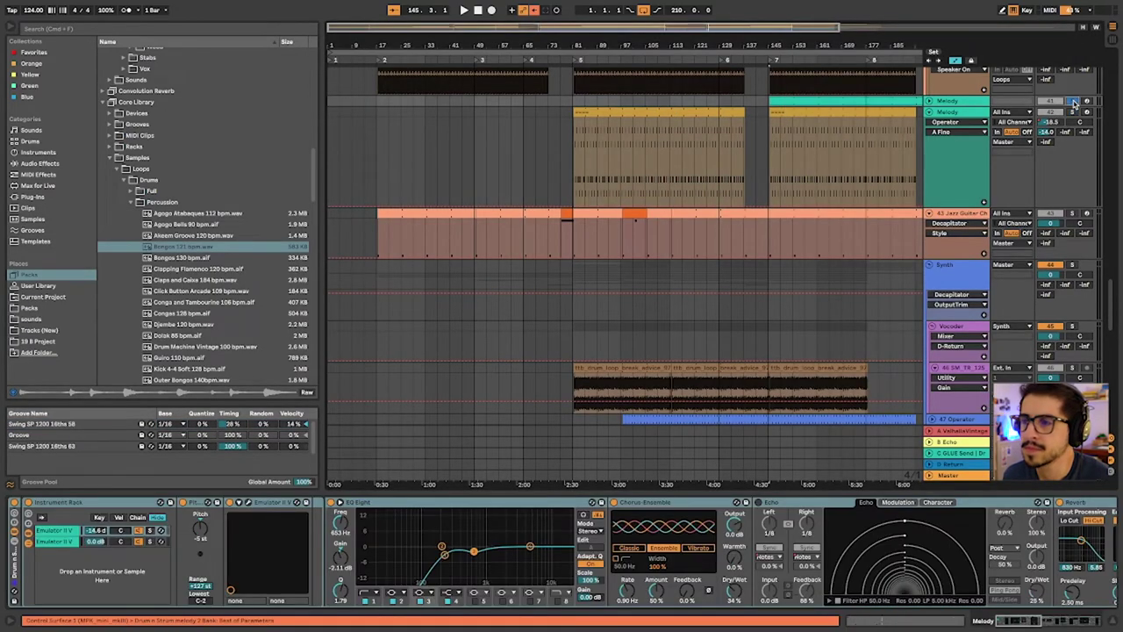
key(space)
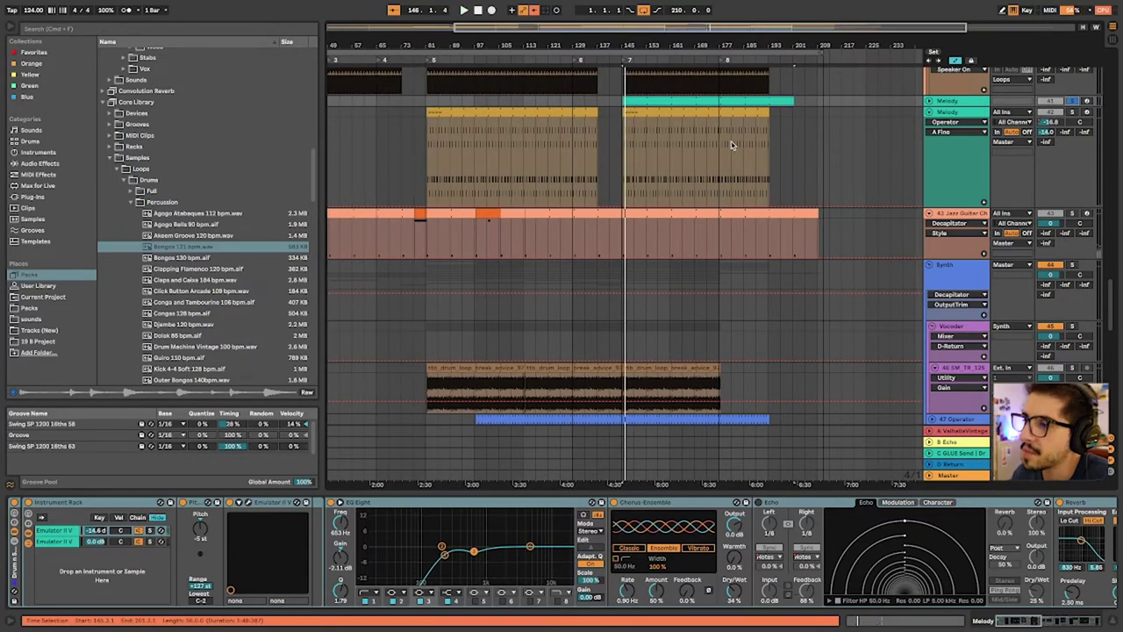
View the Emulator II V preset in the first chain of the Melody rack and close the plug-in window
scroll(733, 145, left, 2)
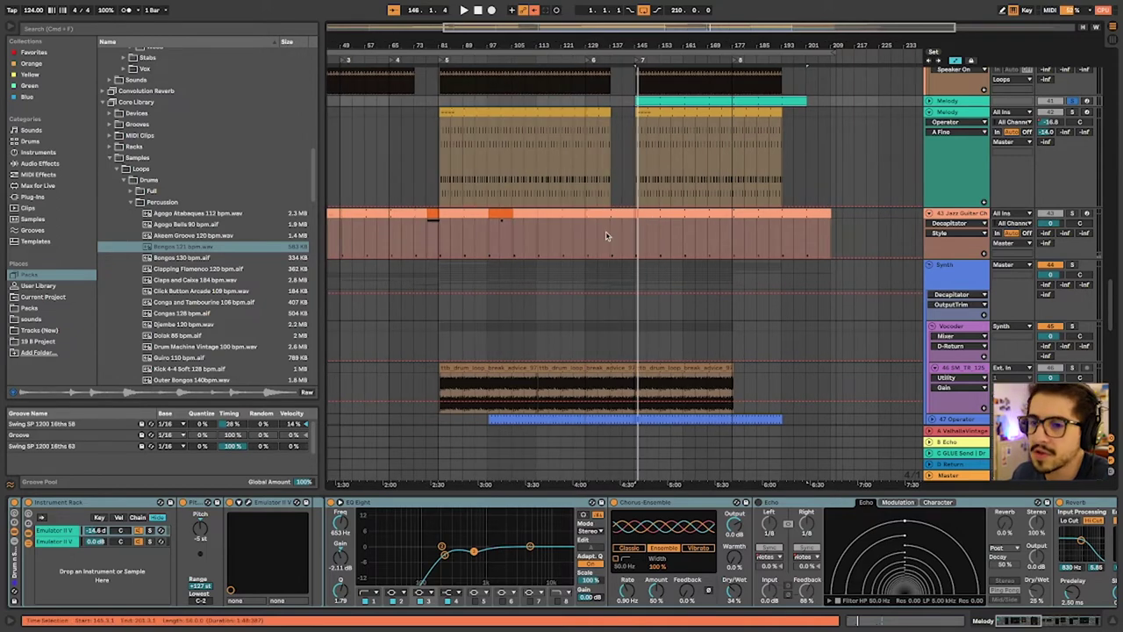
scroll(627, 220, up, 3)
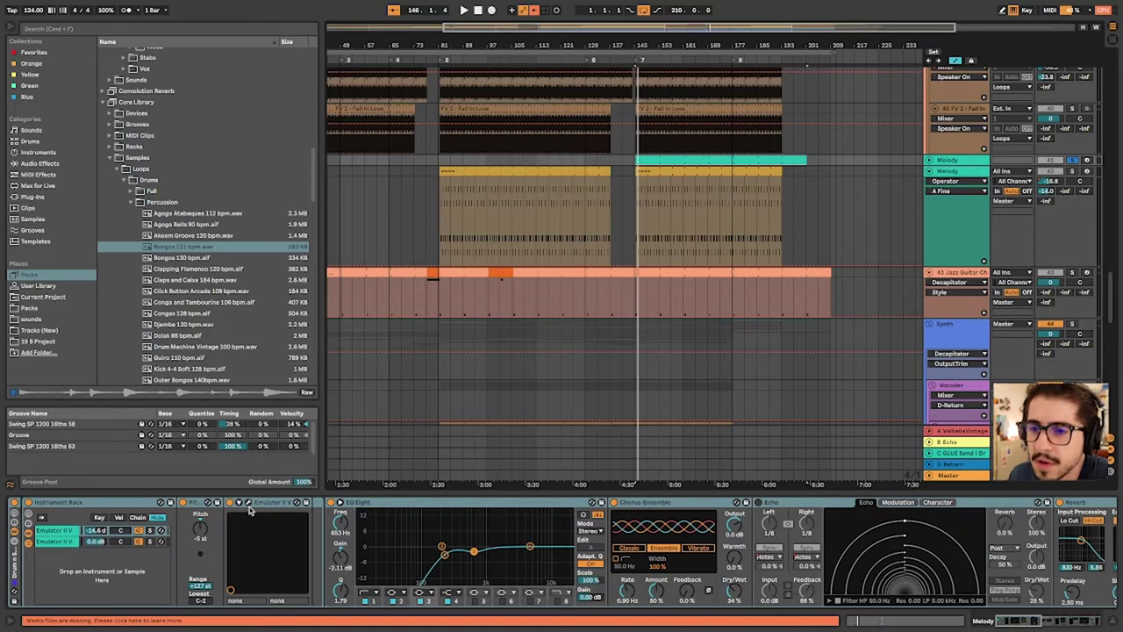
scroll(524, 528, left, 1)
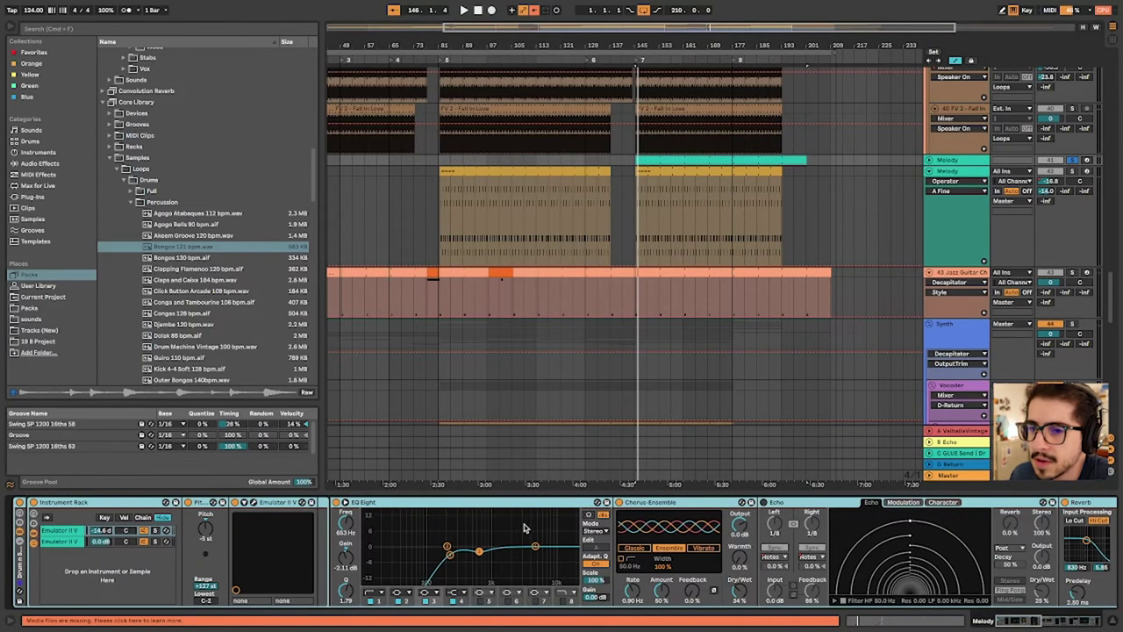
scroll(79, 538, left, 1)
click(73, 530)
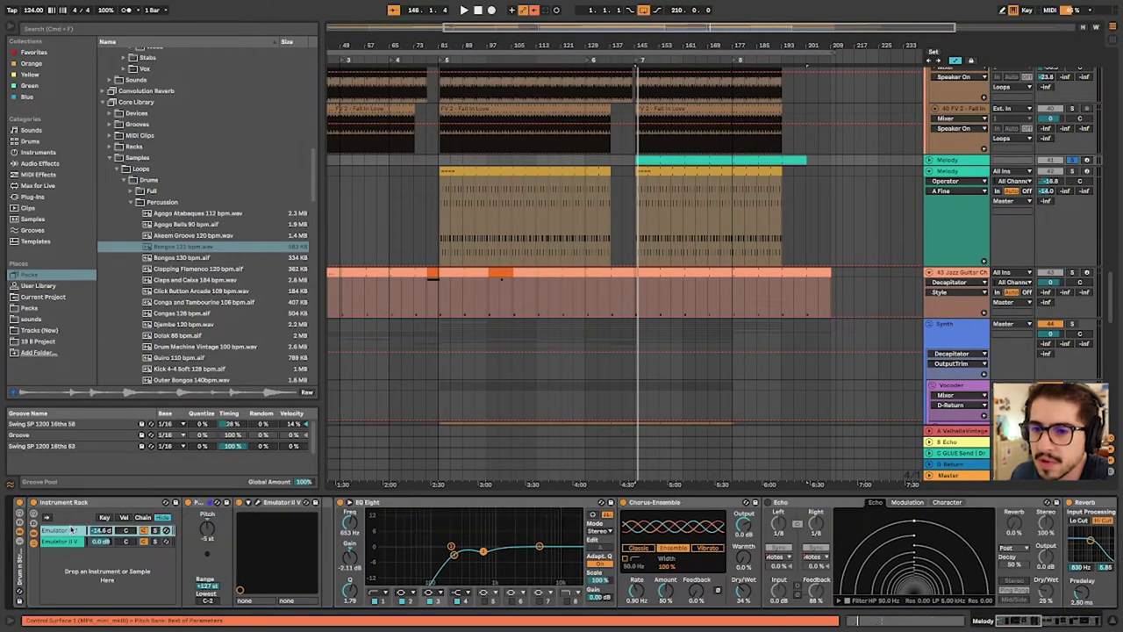
click(258, 504)
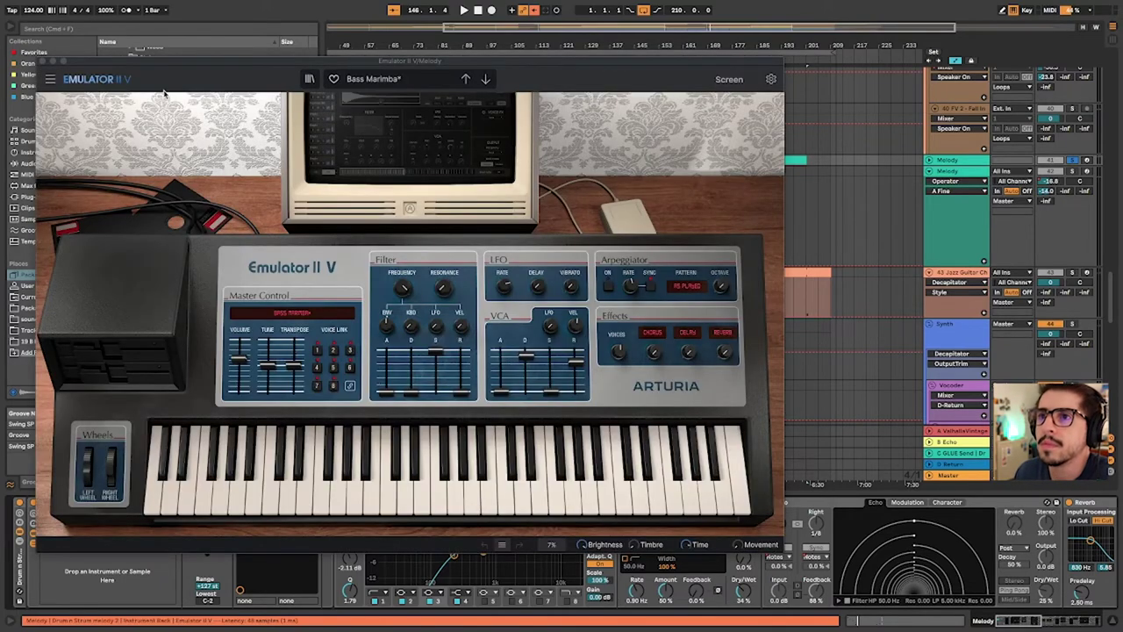
click(40, 61)
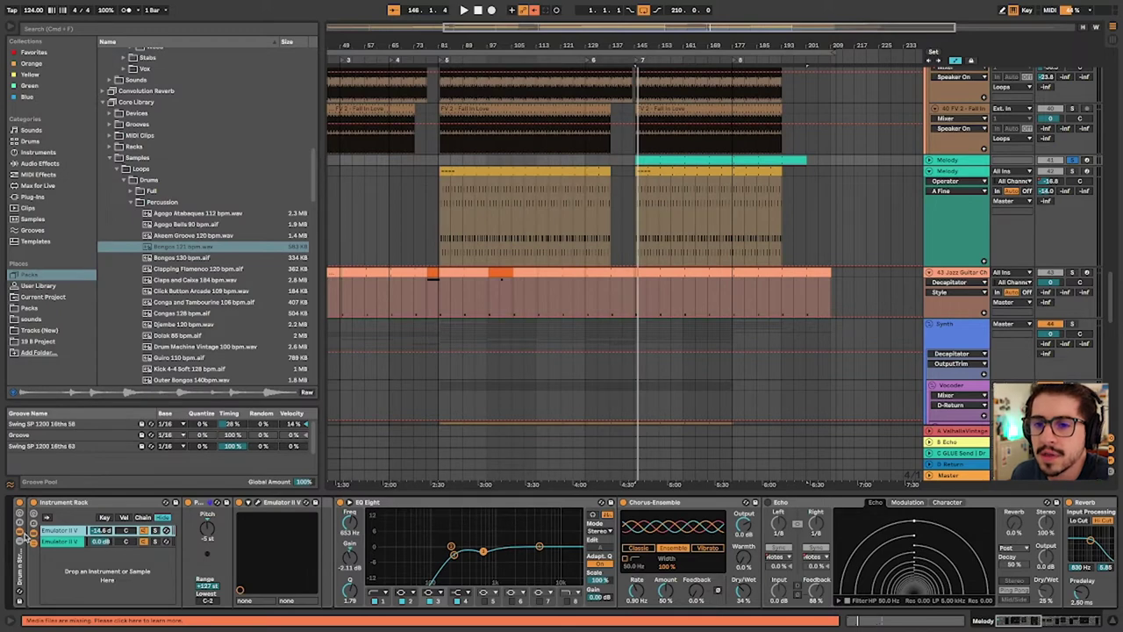
Open the second chain's Emulator II V and arm the upper Melody track for recording
click(45, 541)
click(210, 506)
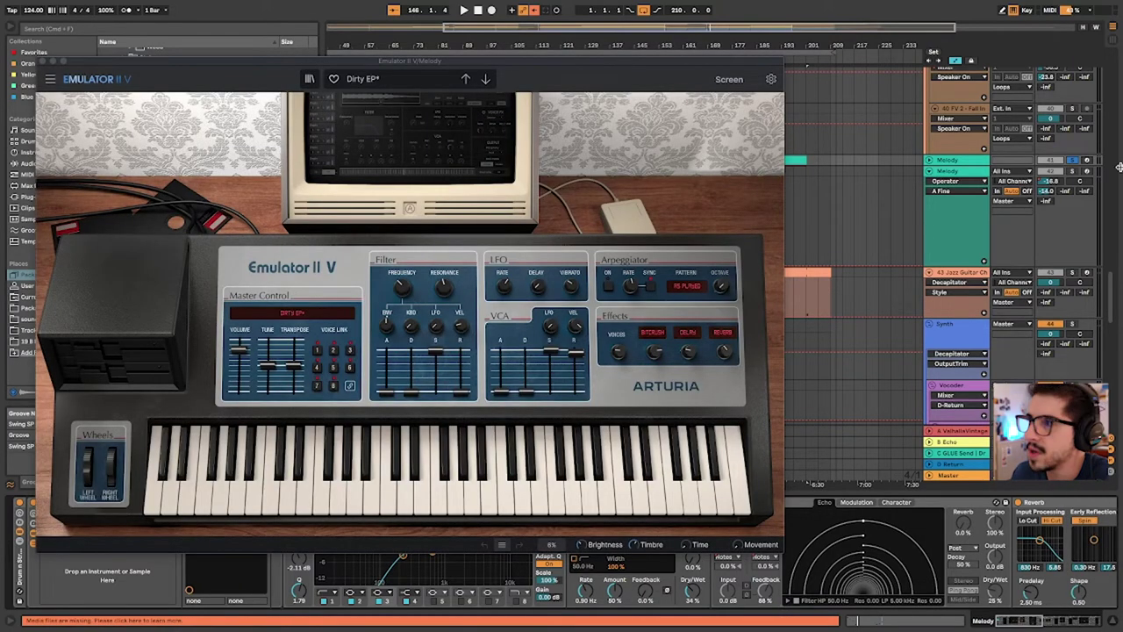
click(1087, 160)
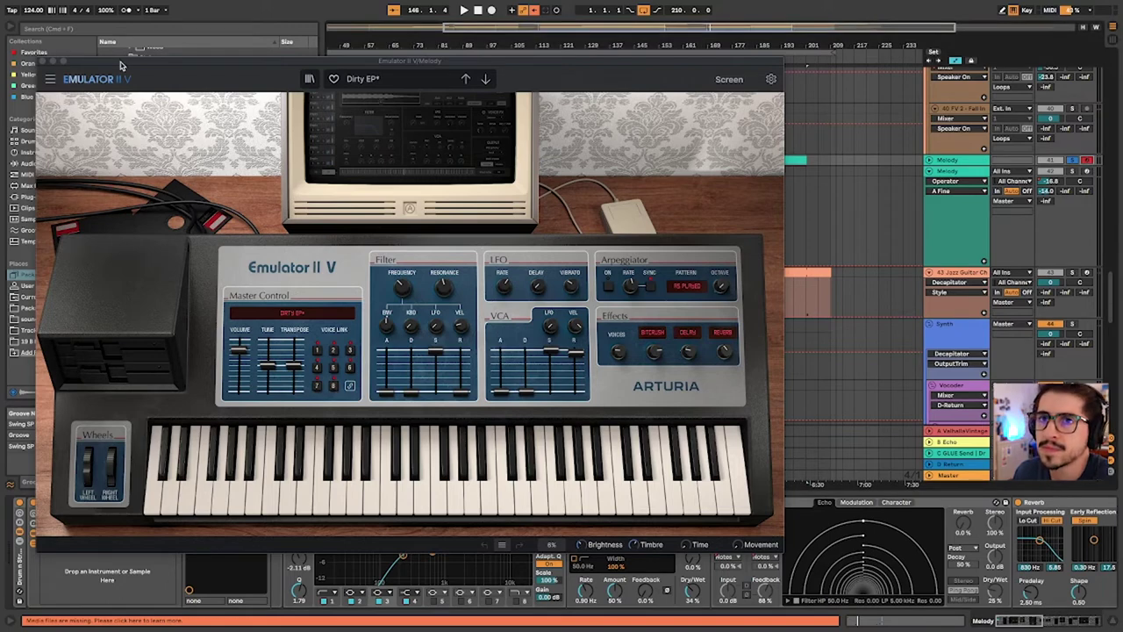
drag(121, 65, 239, 21)
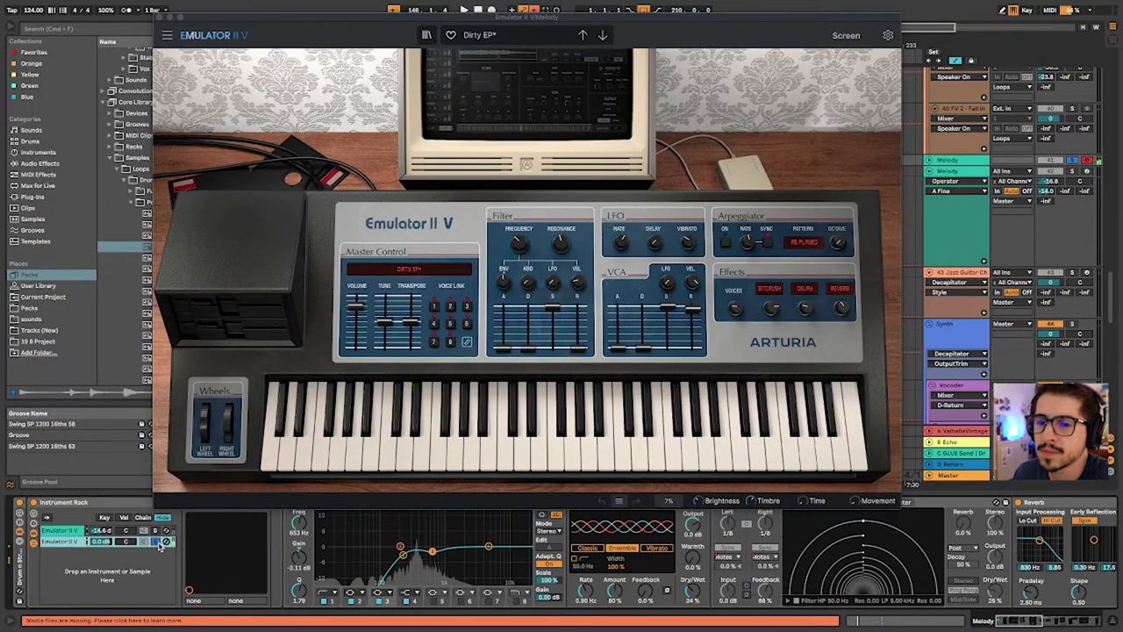
Close the plug-in window and audition the two Emulator II V chains by toggling their solos during playback
click(165, 542)
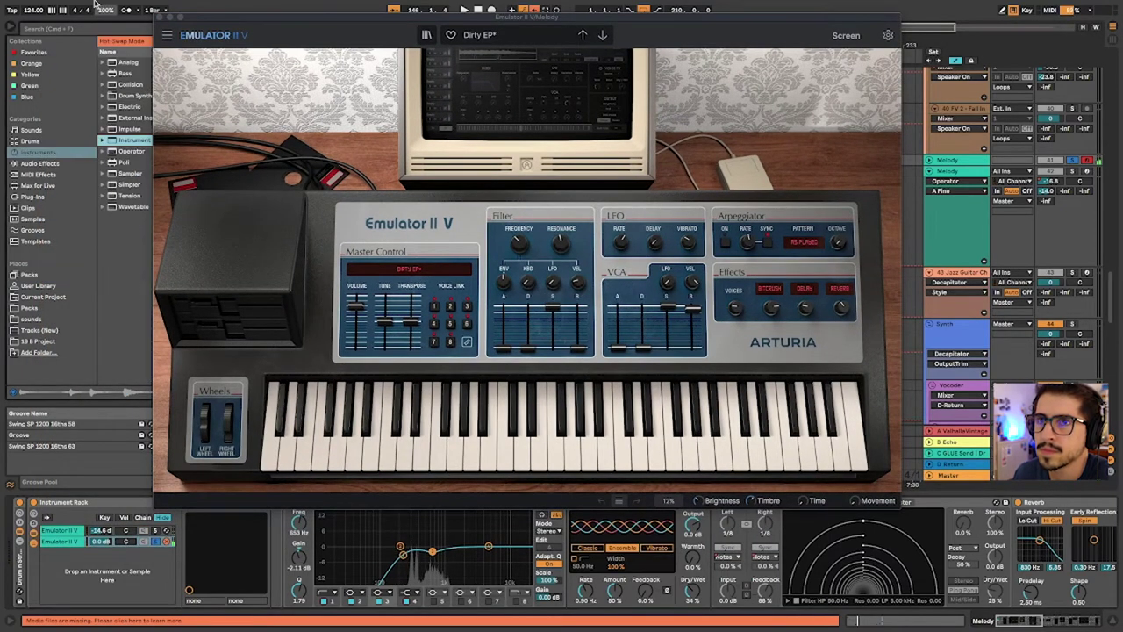
click(159, 19)
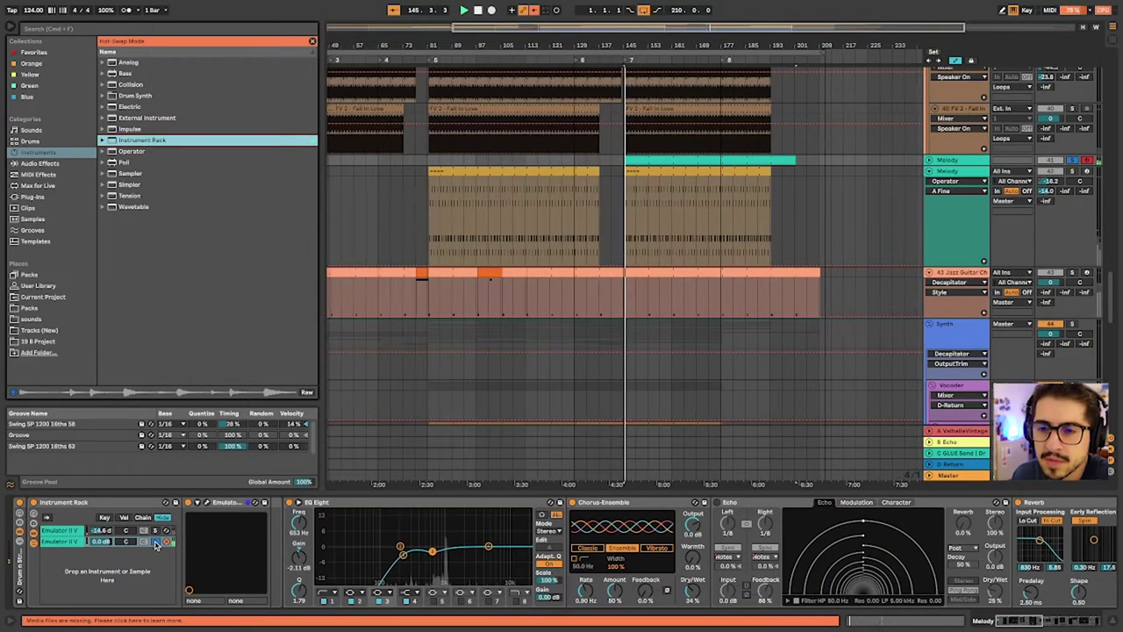
click(157, 537)
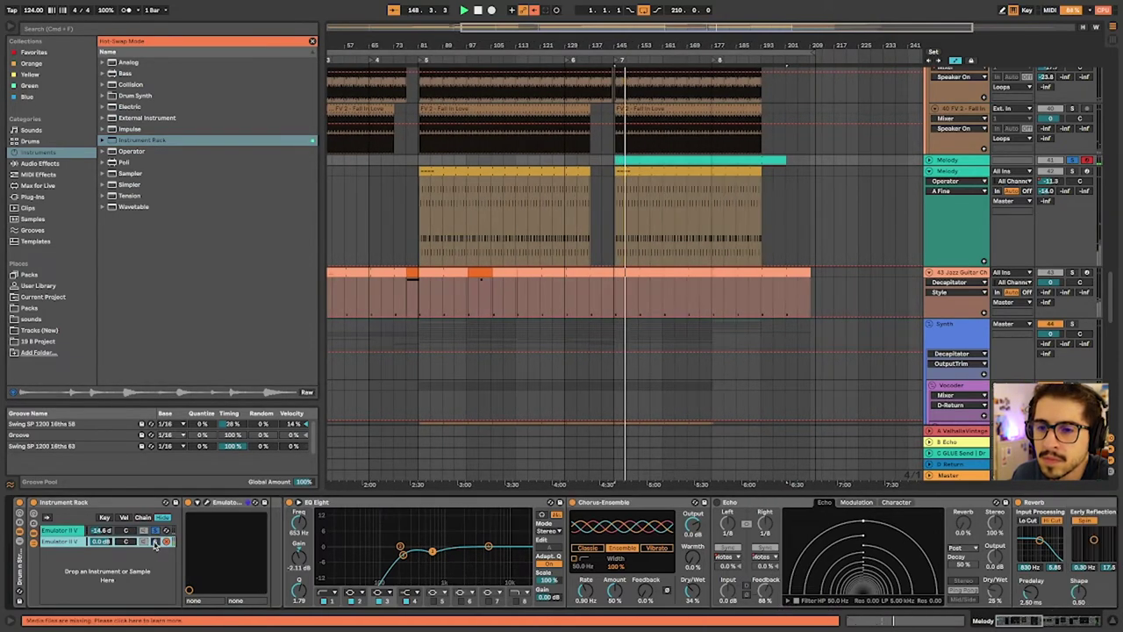
click(158, 543)
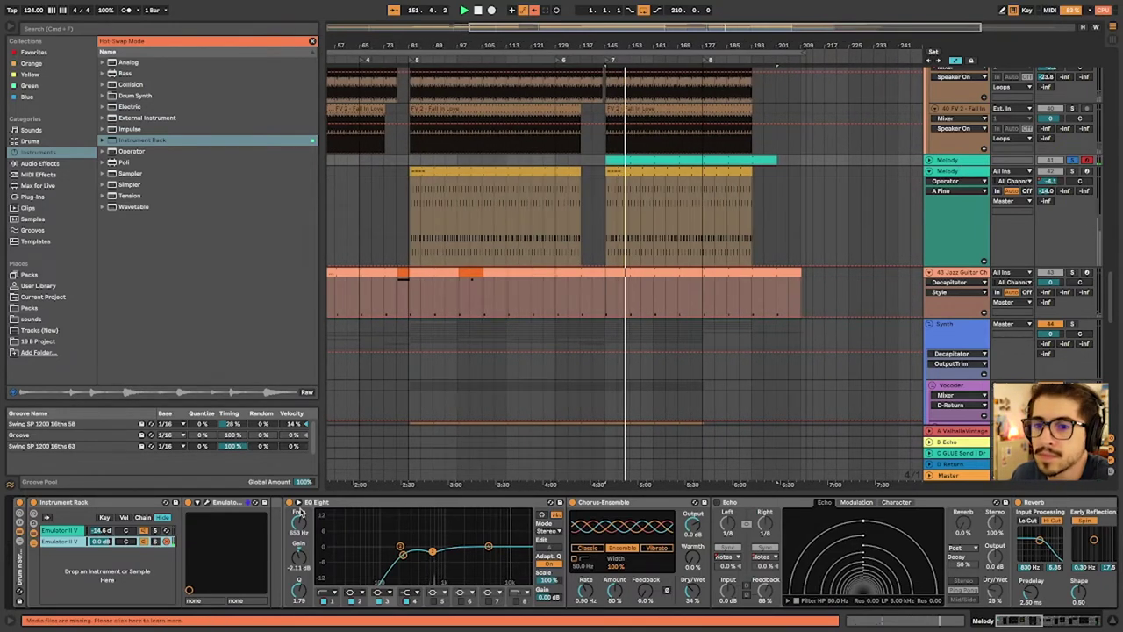
key(Escape)
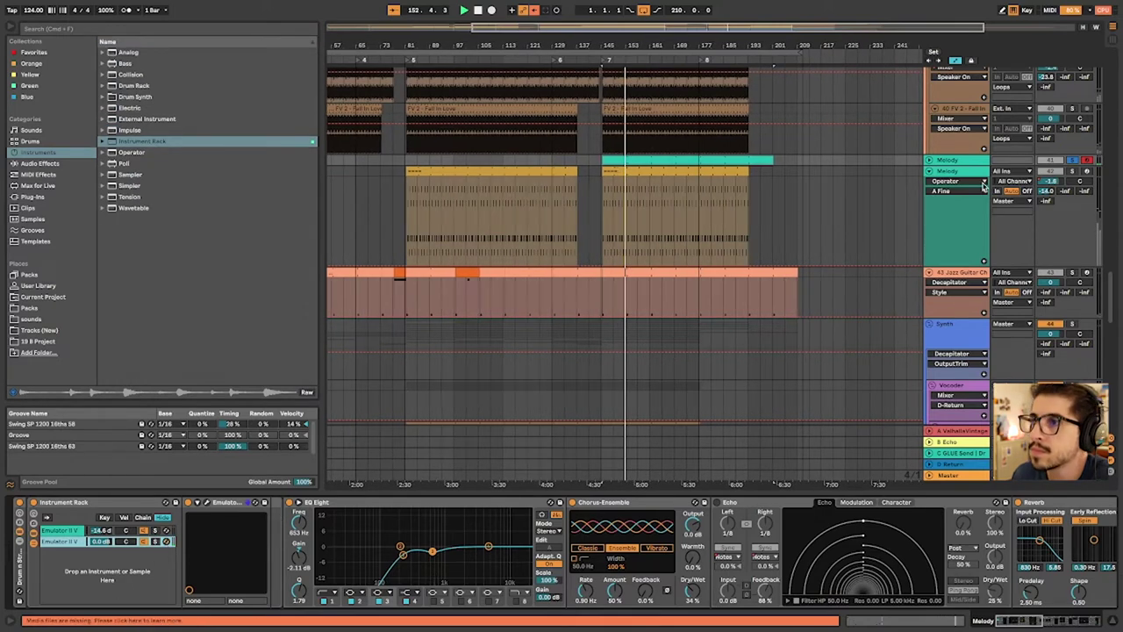
Unfold the upper Melody track and show its Echo's L Sync Mode automation in a new lane
click(929, 161)
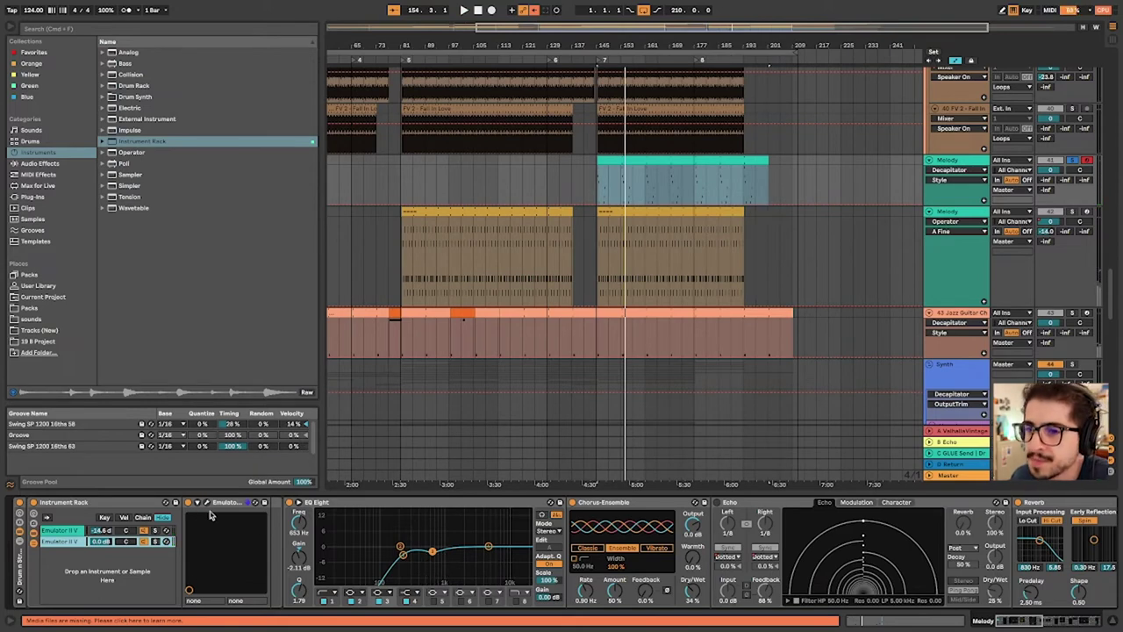
scroll(391, 555, right, 2)
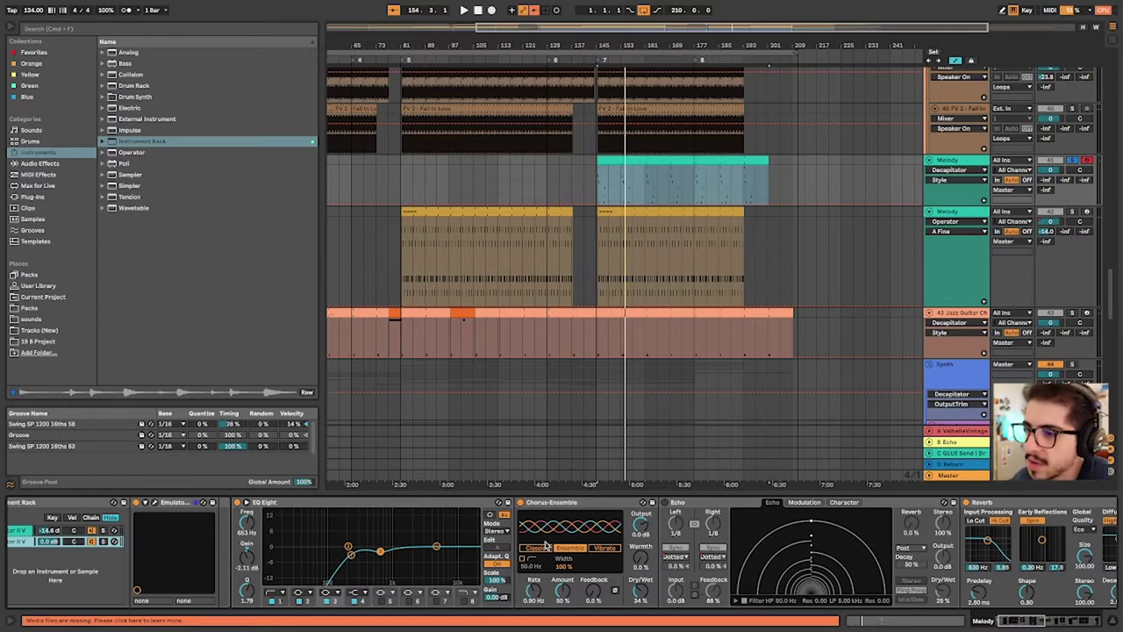
scroll(546, 546, left, 3)
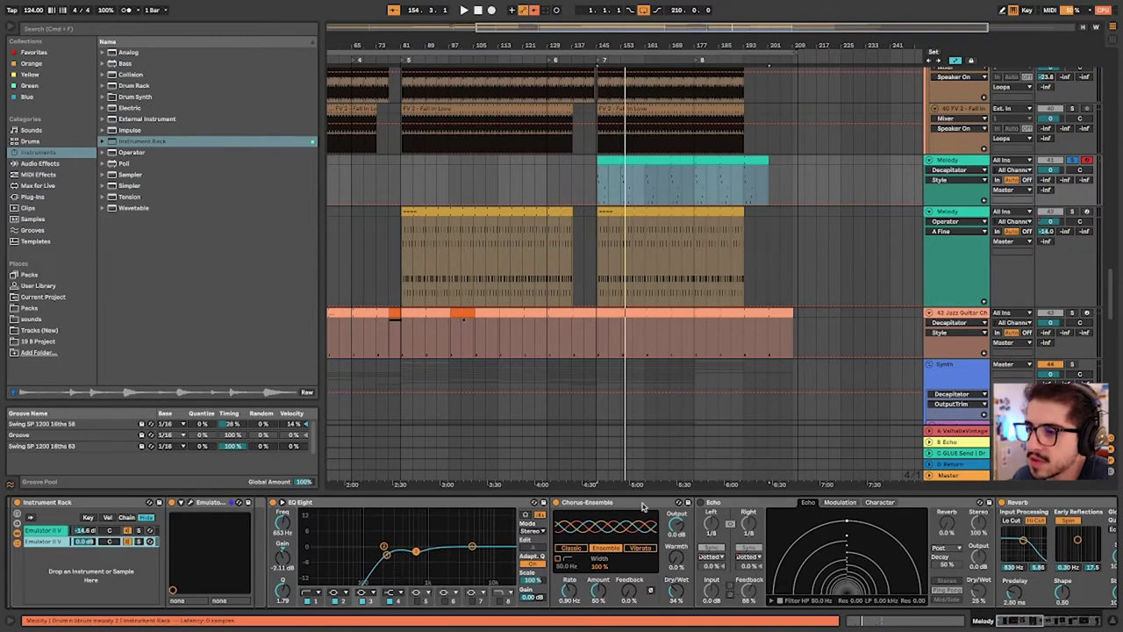
scroll(527, 544, right, 10)
scroll(606, 518, right, 1)
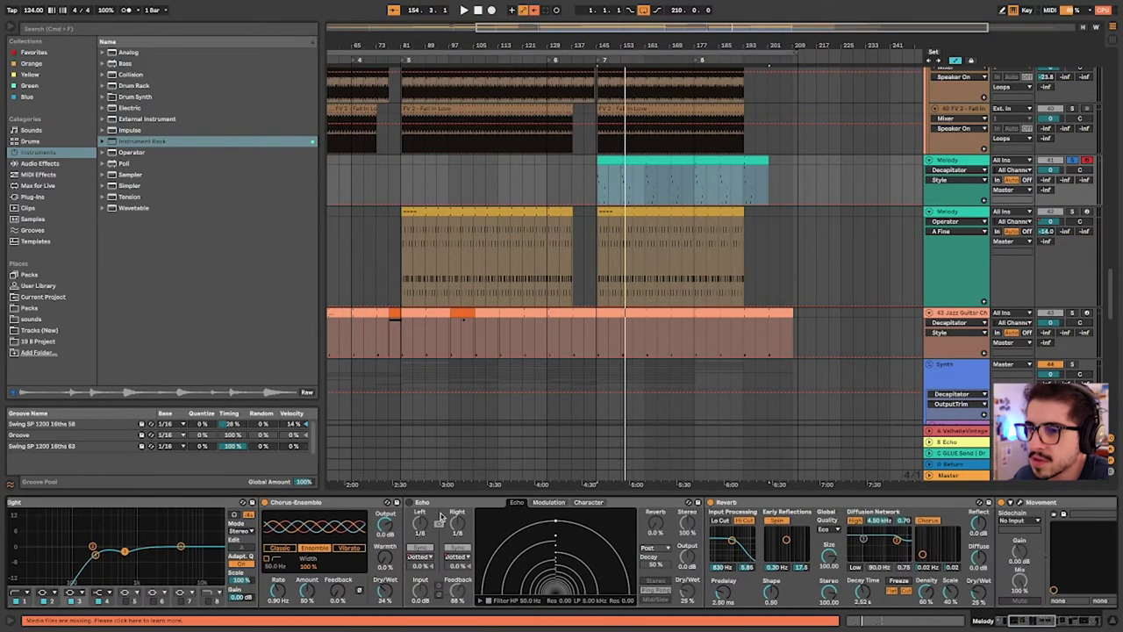
click(446, 506)
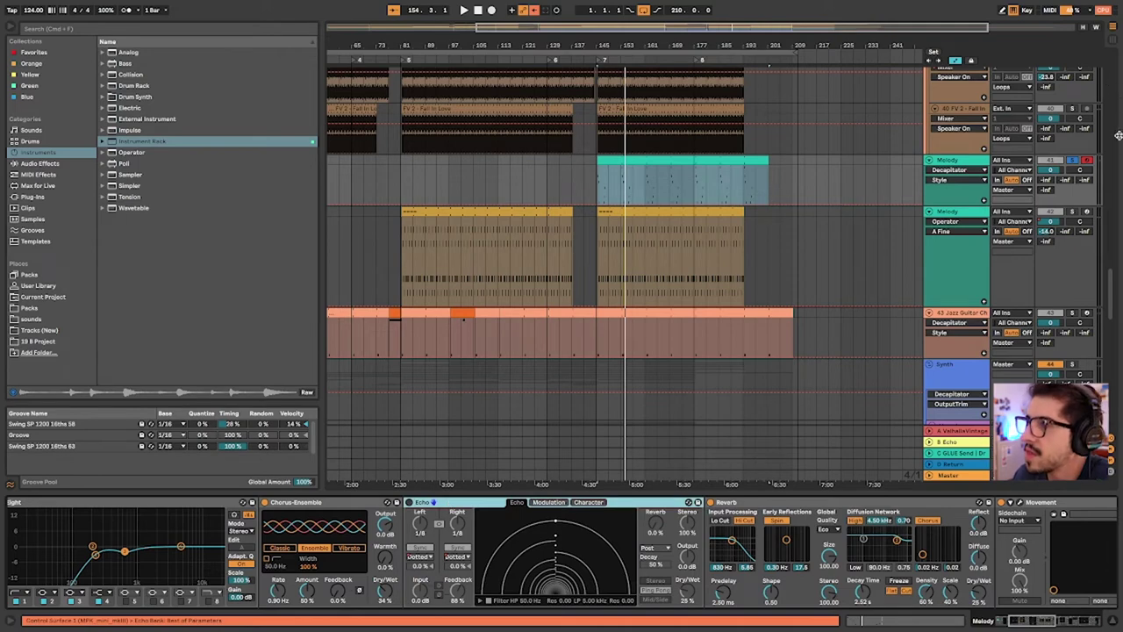
right_click(461, 563)
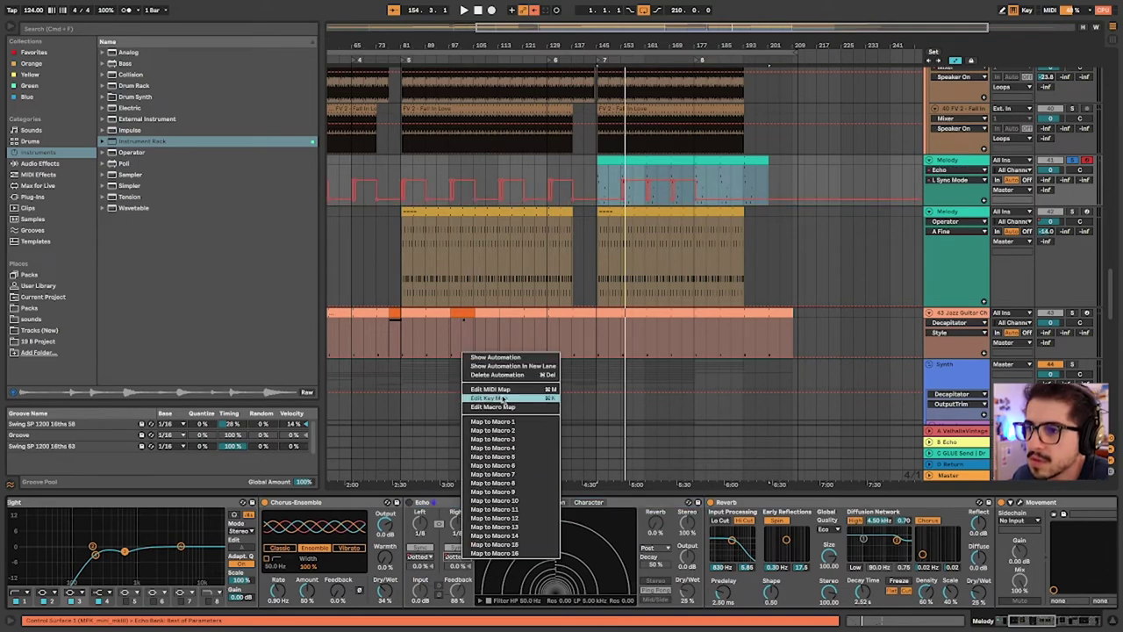
click(614, 413)
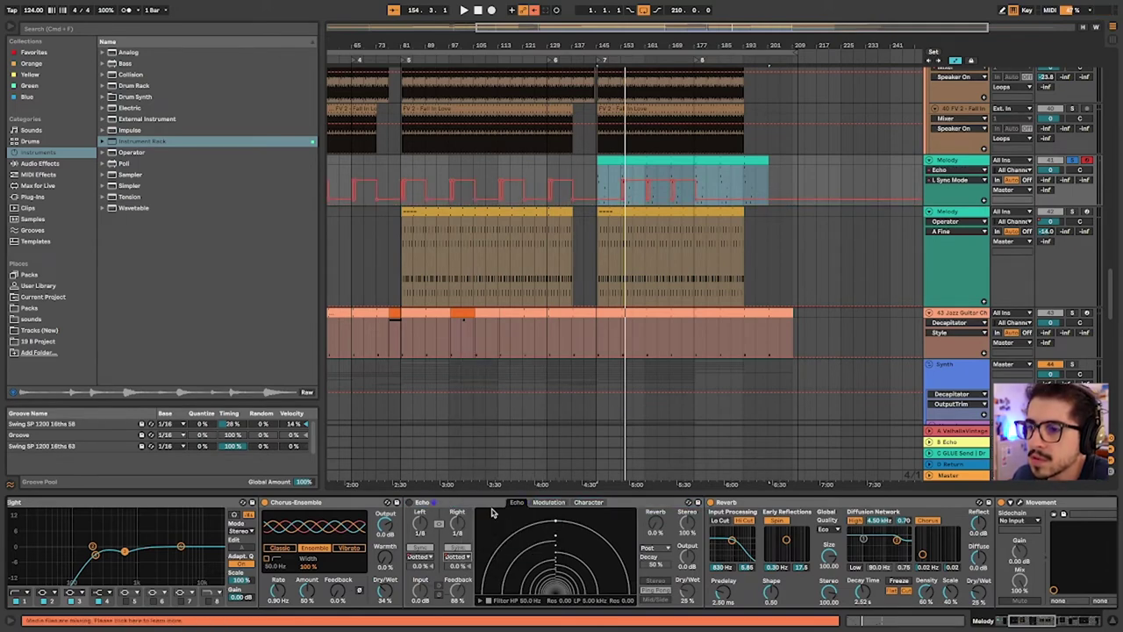
right_click(460, 562)
click(500, 375)
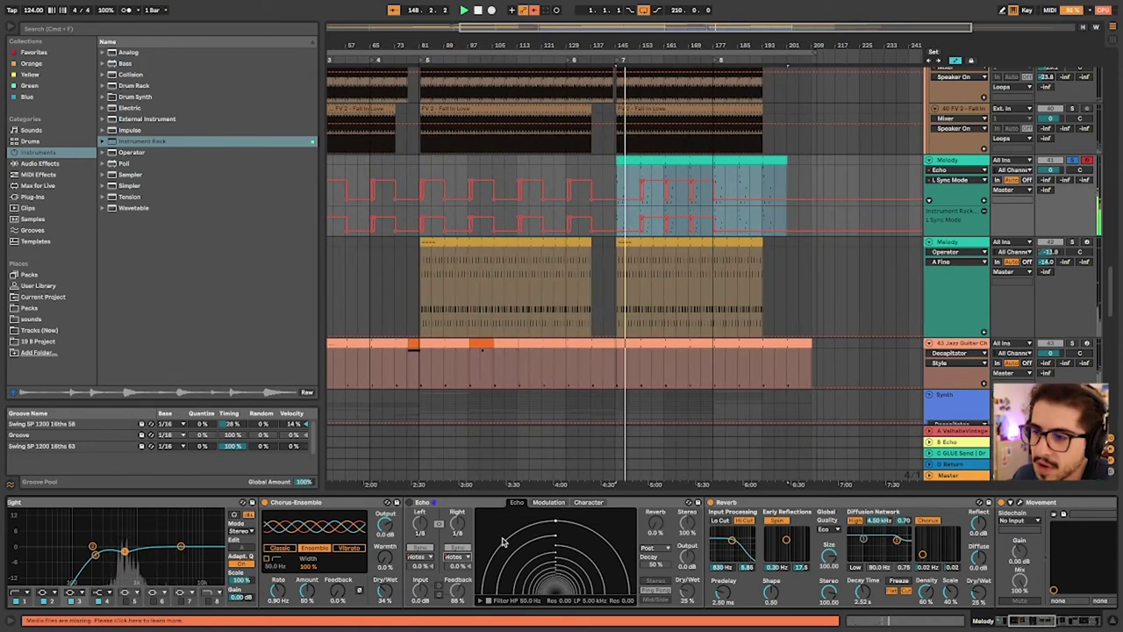
Examine the Reverb, Movement and Auto Filter devices following Echo on the upper Melody track
scroll(614, 553, right, 5)
scroll(687, 540, left, 5)
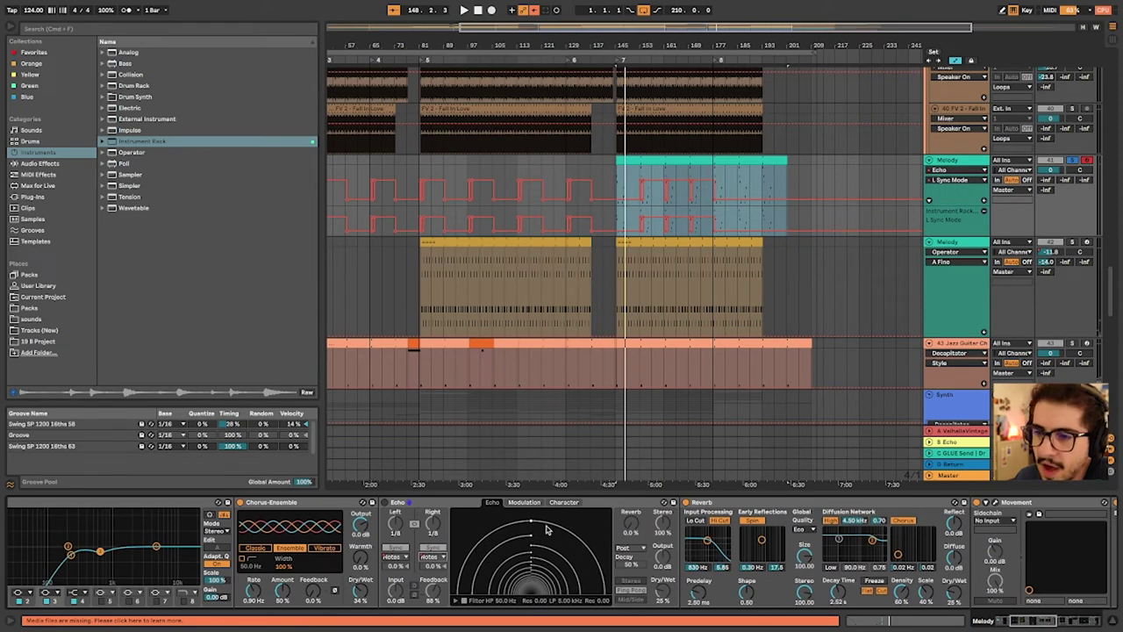
scroll(544, 542, right, 5)
scroll(546, 543, right, 3)
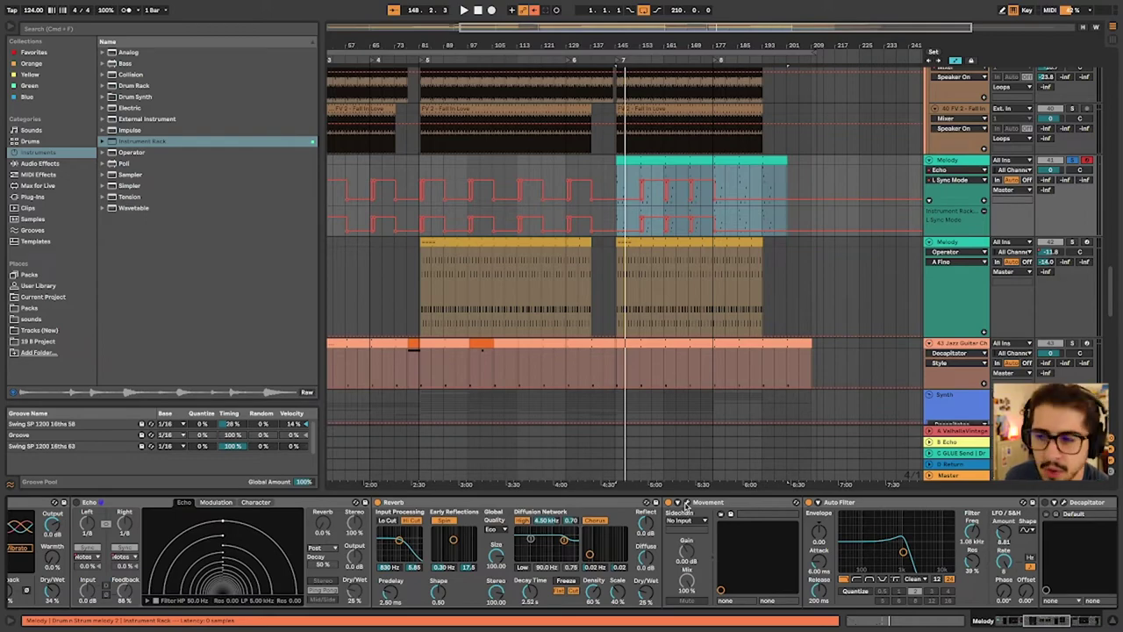
View the Movement plug-in's window on the upper Melody track, close it, and audition the track with Movement switched off and on
key(ctrl+Up)
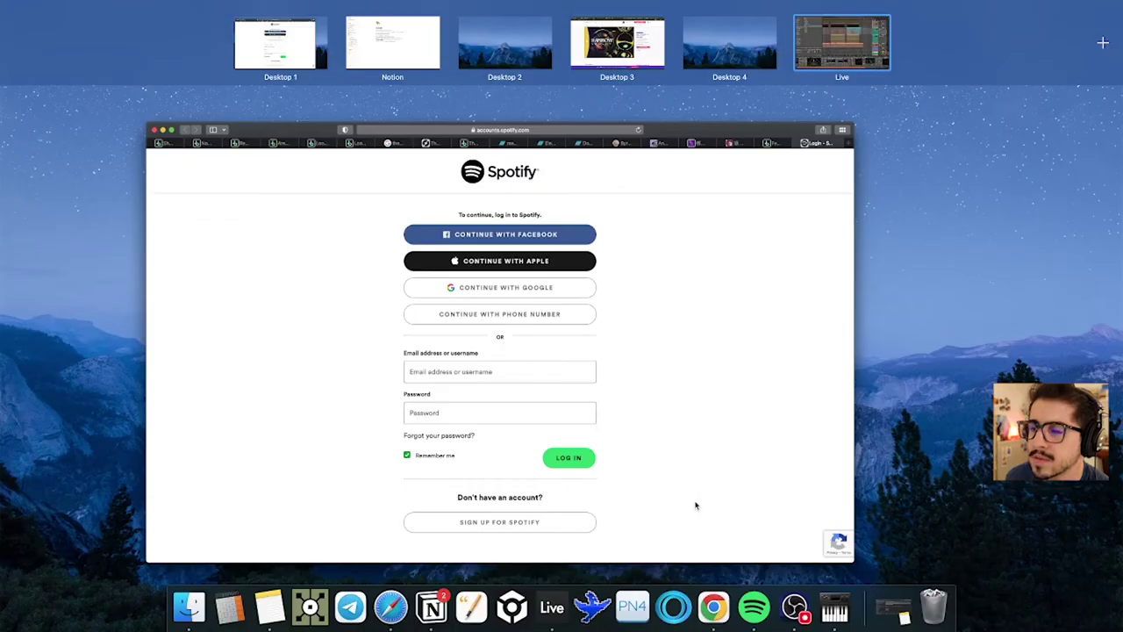
click(553, 605)
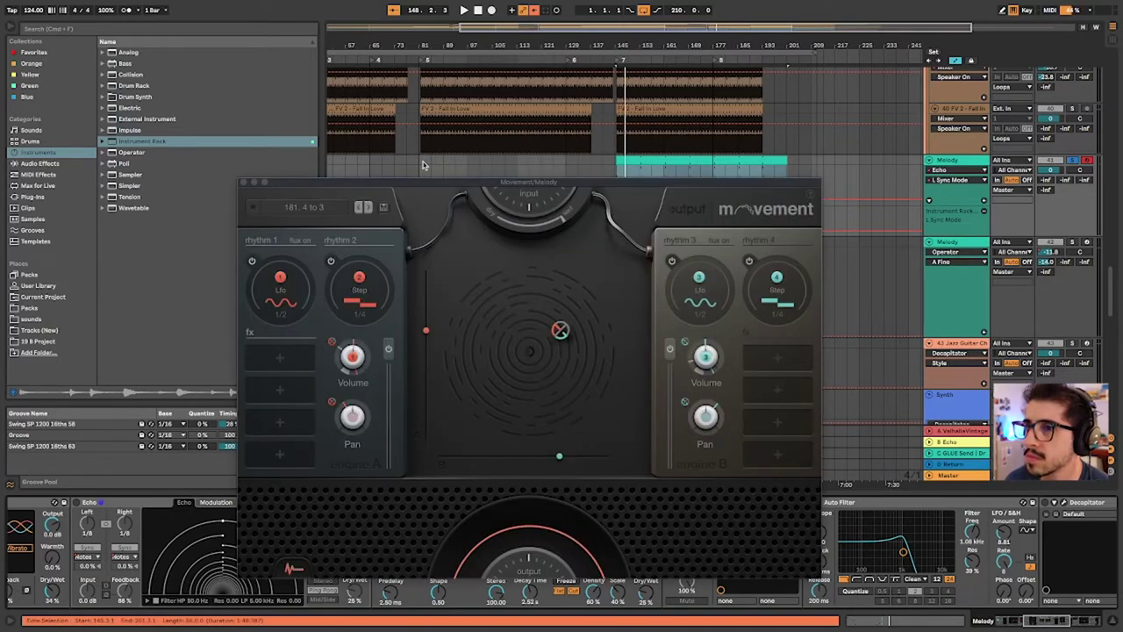
drag(362, 186, 409, 94)
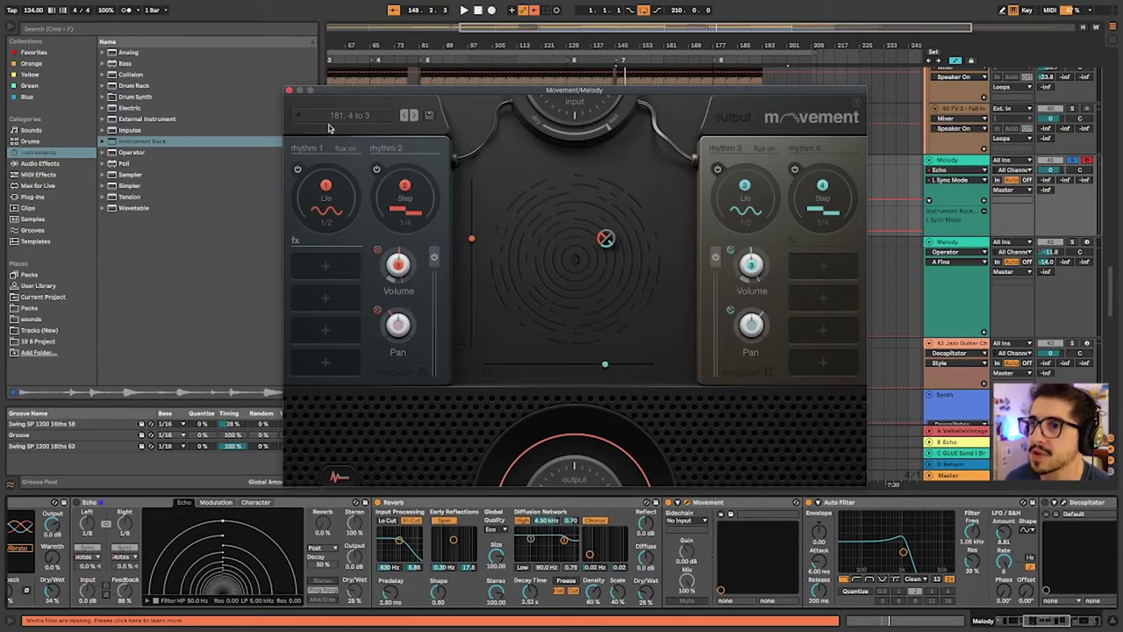
click(290, 90)
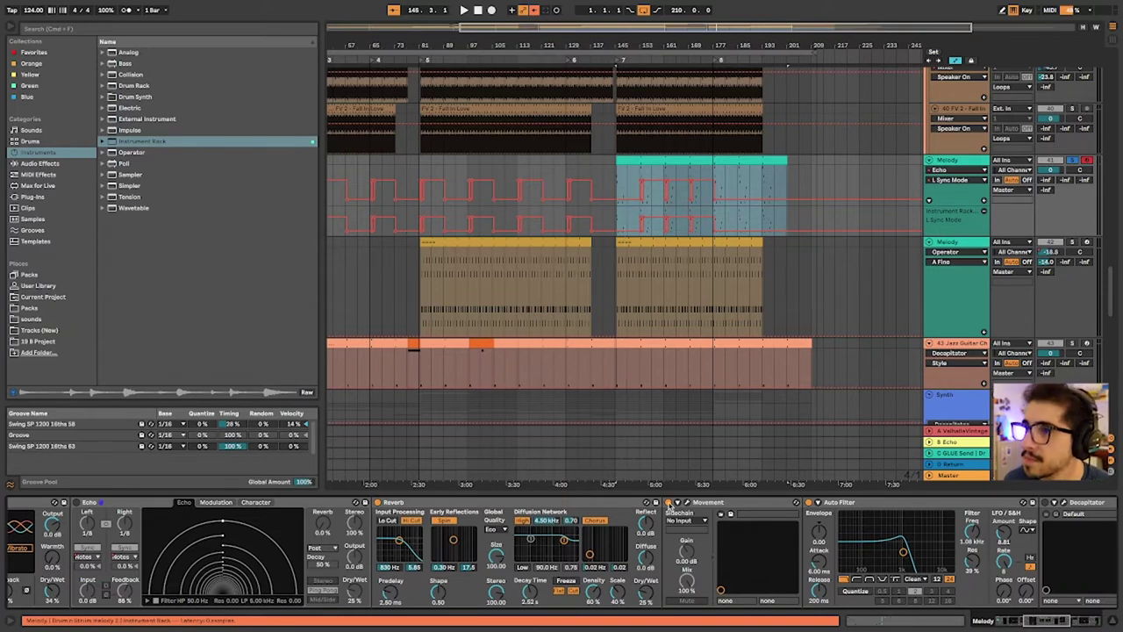
click(668, 505)
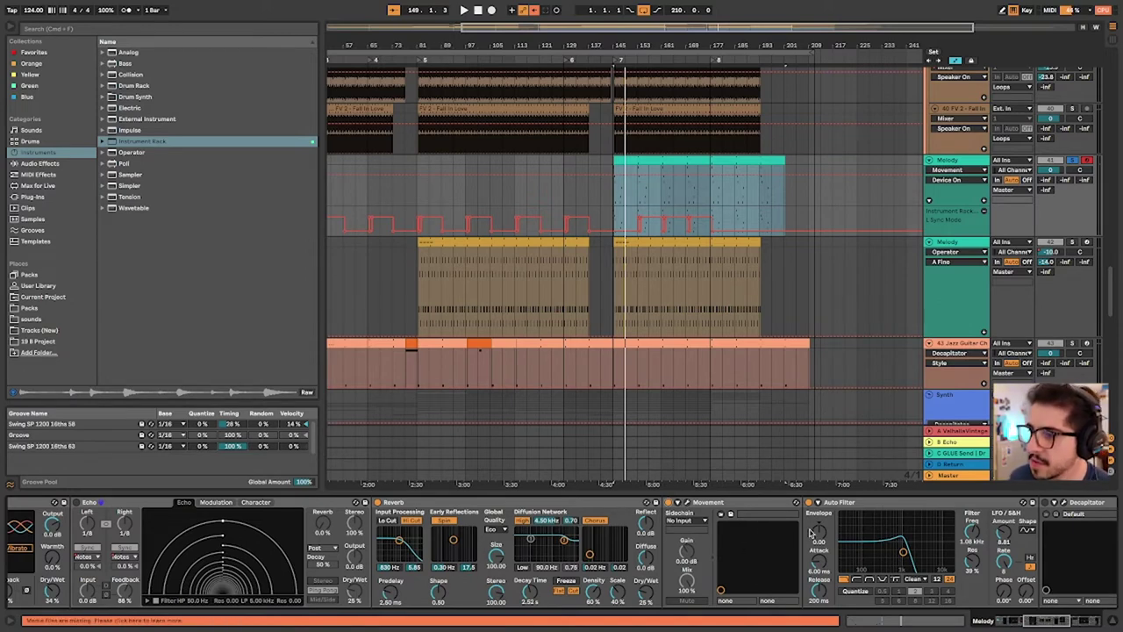
Play the upper Melody track while bypassing and re-enabling its EQ Eight, and review the end of the effects chain
scroll(614, 541, right, 5)
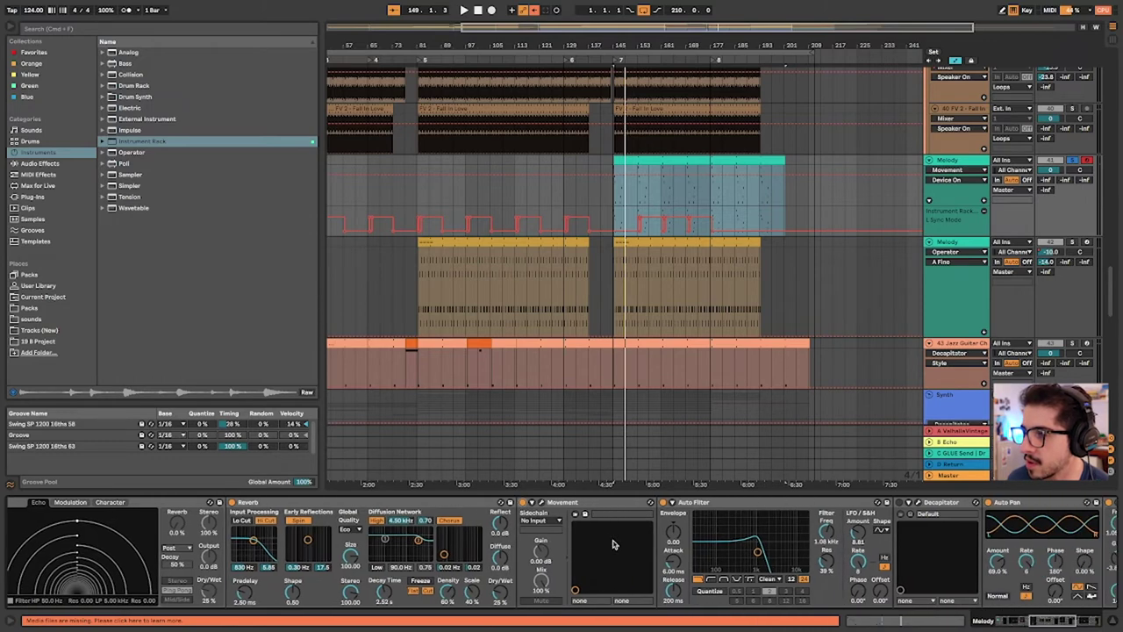
scroll(615, 542, right, 5)
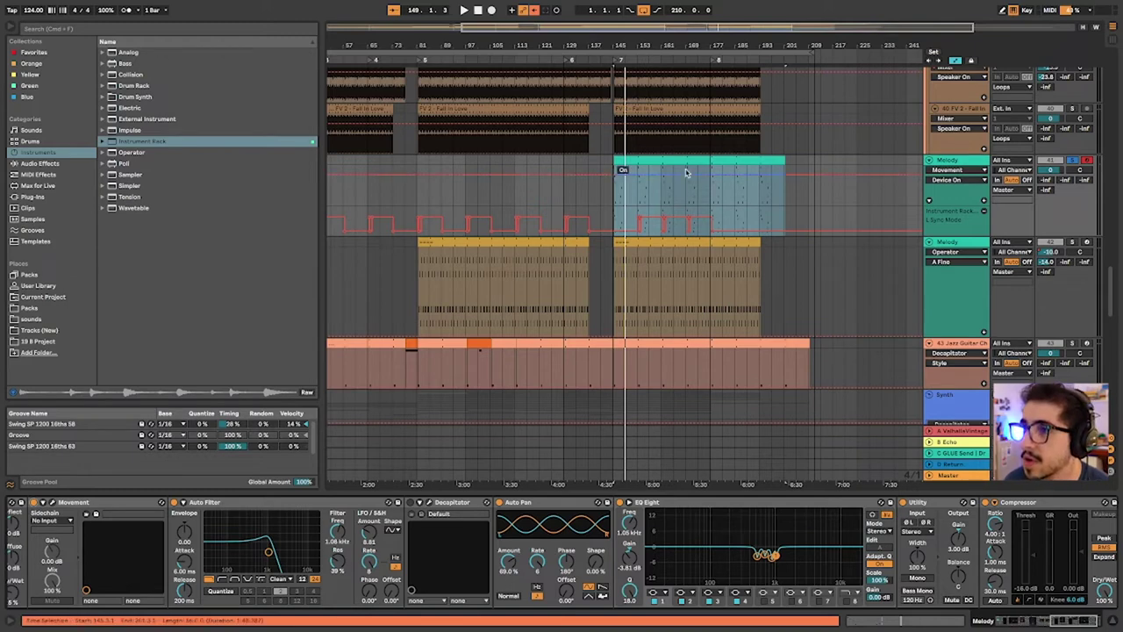
key(space)
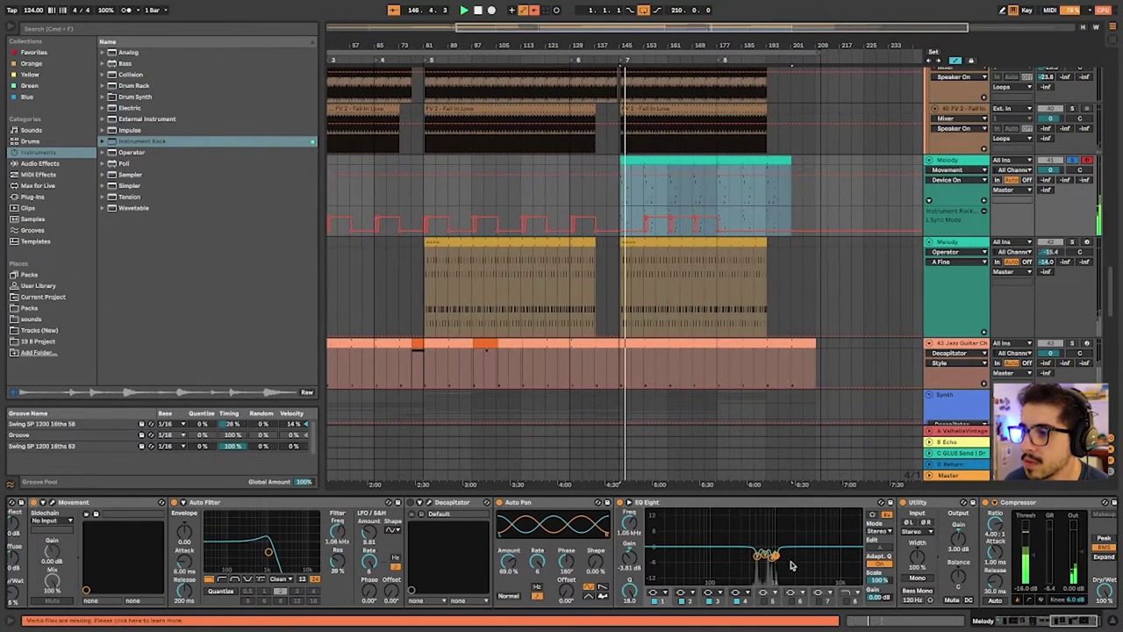
click(622, 503)
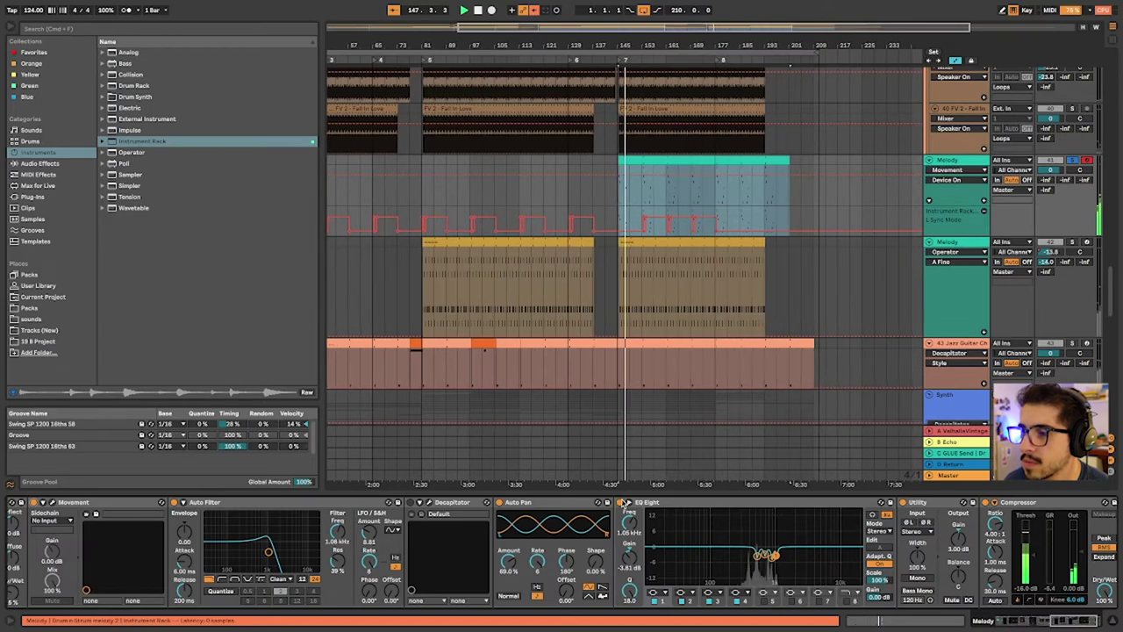
click(622, 503)
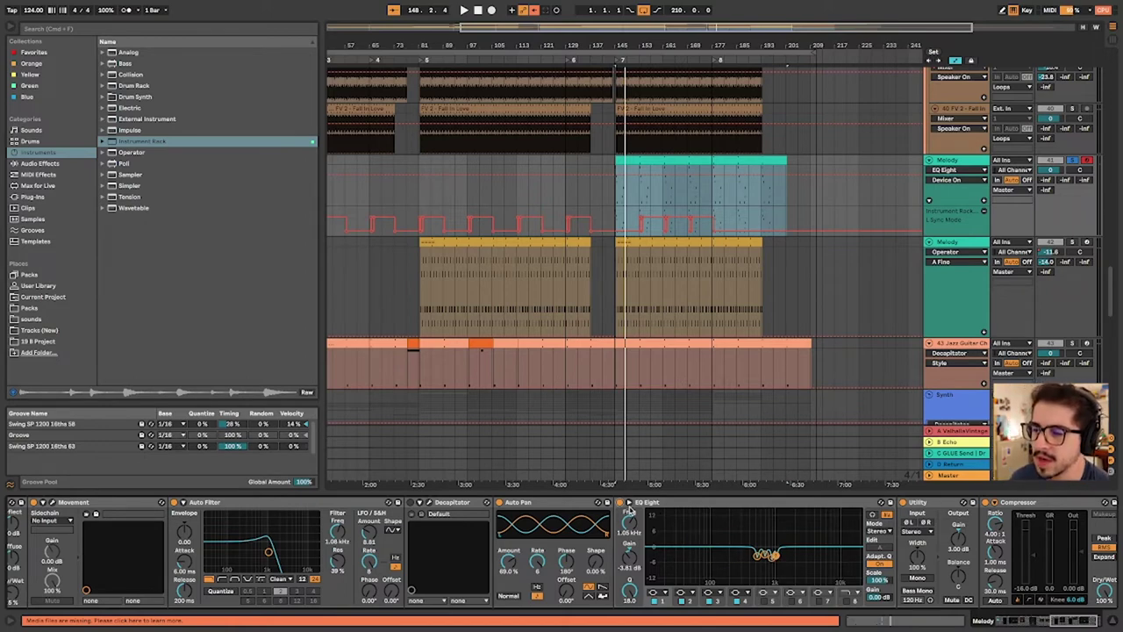
scroll(633, 512, right, 3)
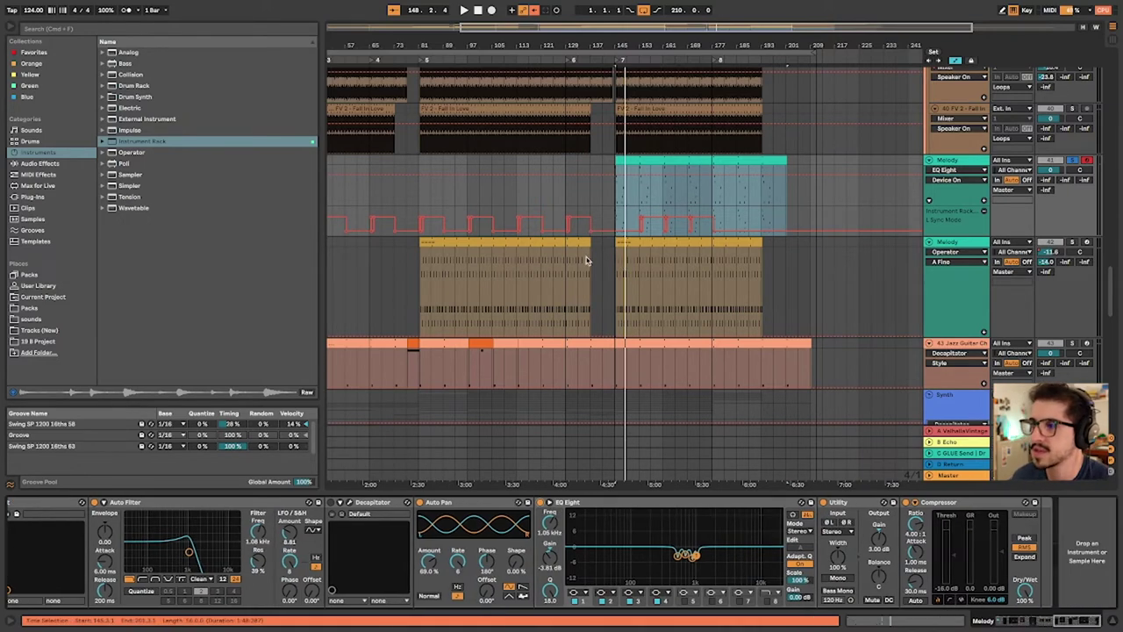
Select the first clip on the Jazz Guitar Chord track and show its Simpler sample in the browser
scroll(600, 260, down, 3)
scroll(600, 260, left, 5)
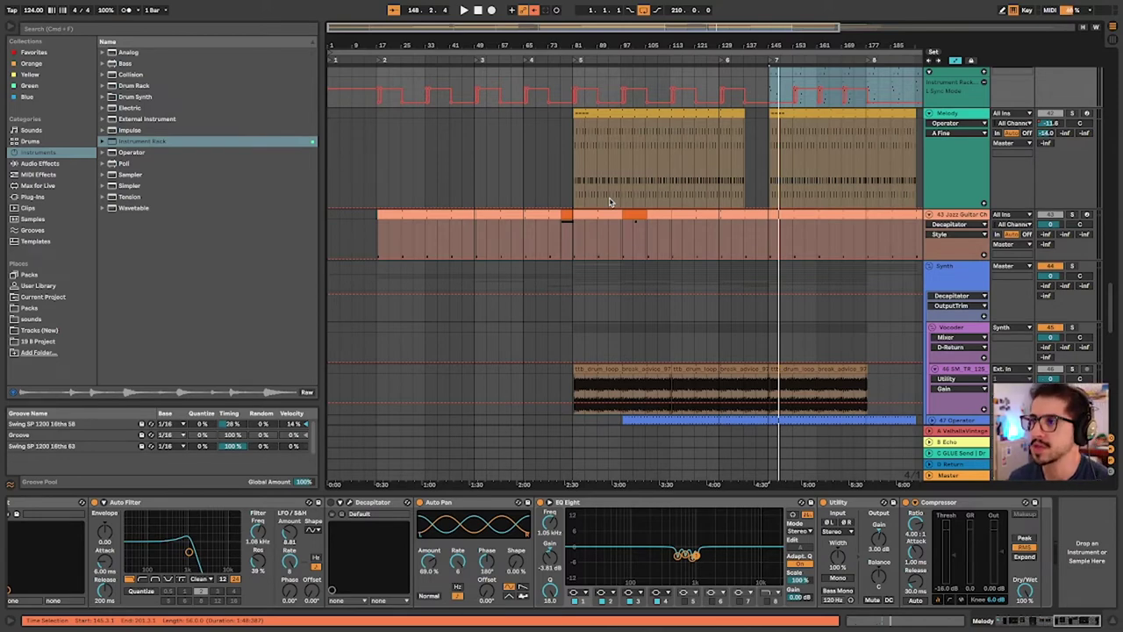
click(412, 216)
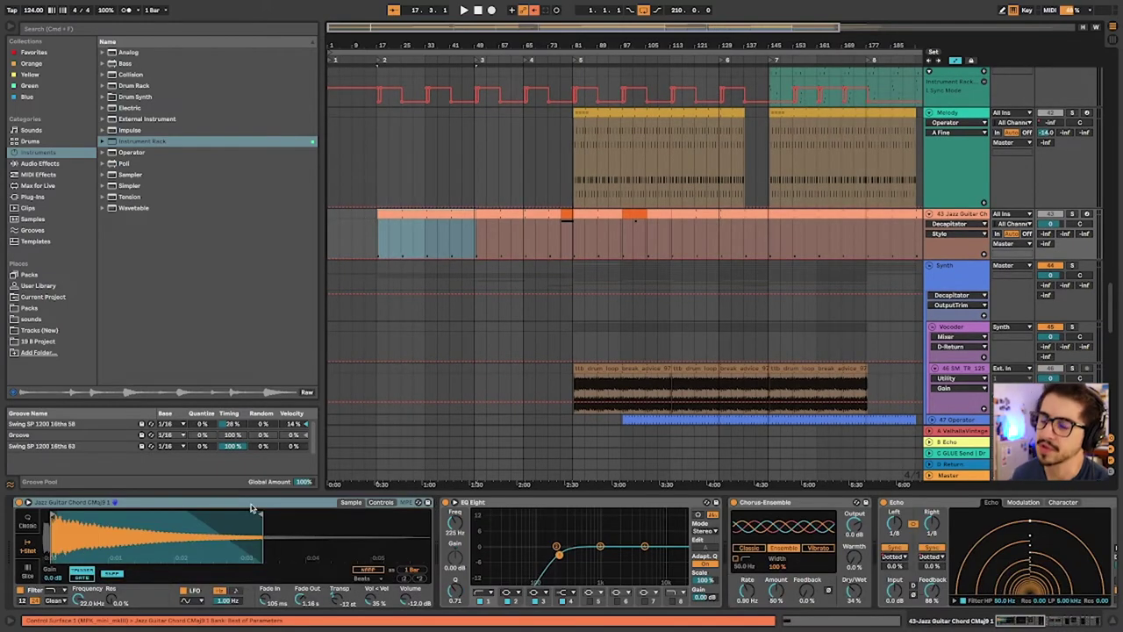
right_click(165, 539)
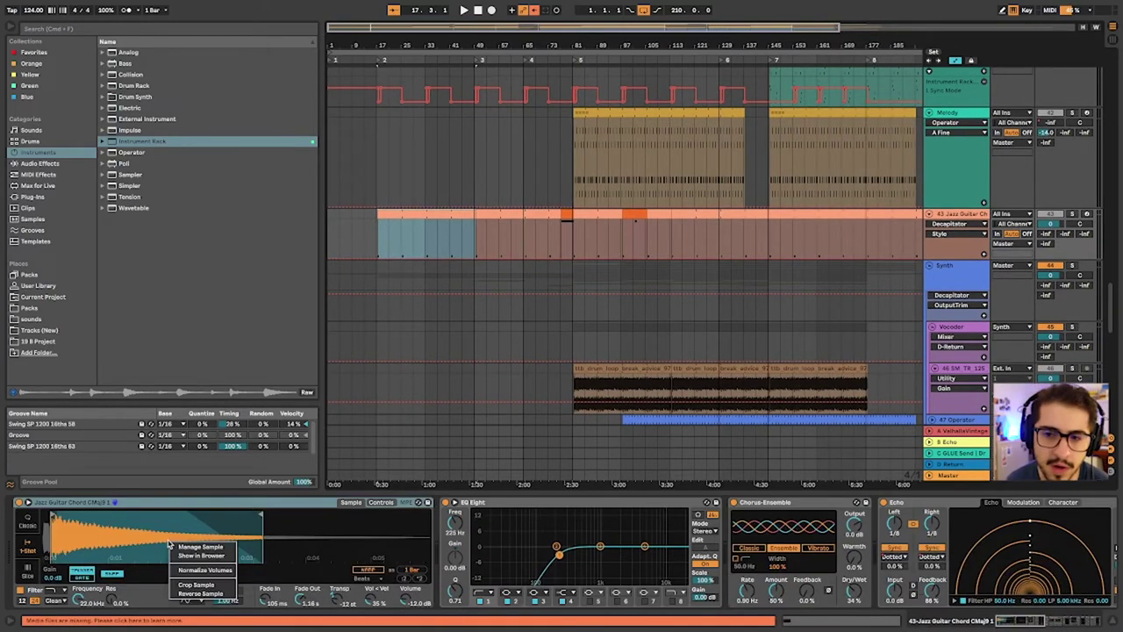
click(203, 555)
scroll(201, 252, up, 5)
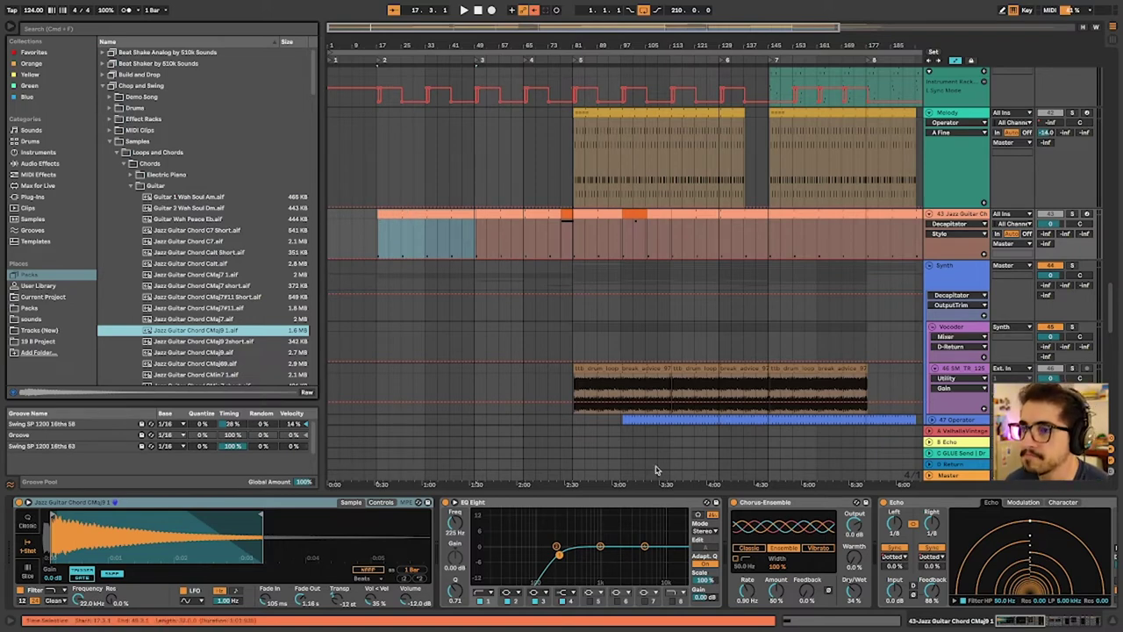
Play the Jazz Guitar Chord track in solo while examining its effects chain from EQ Eight through Compressor
key(space)
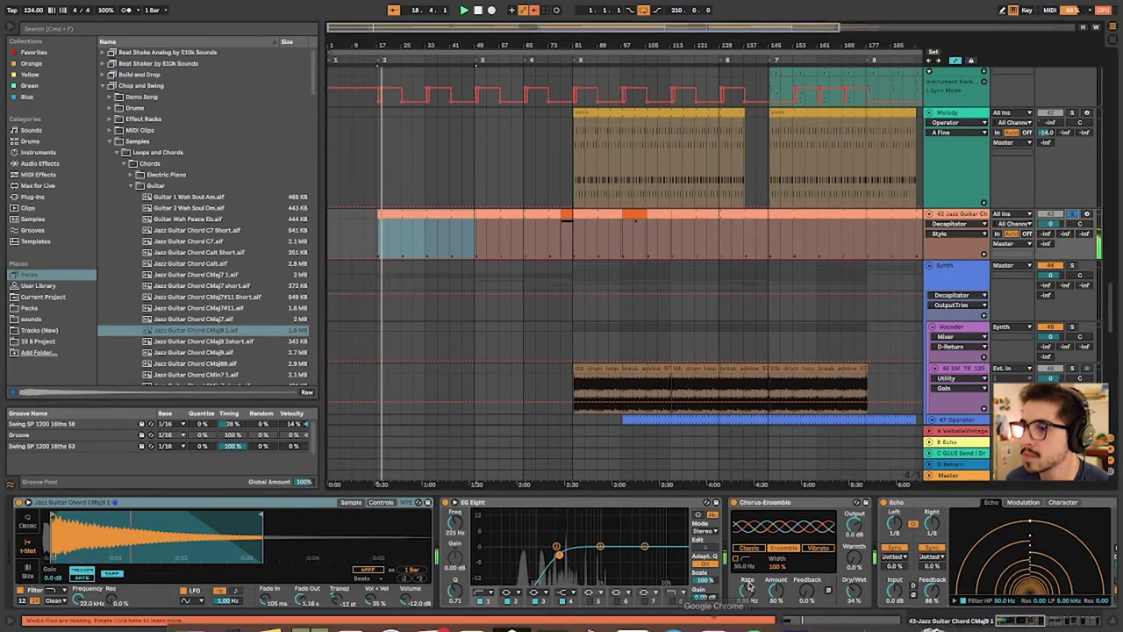
scroll(752, 579, right, 5)
scroll(752, 580, right, 5)
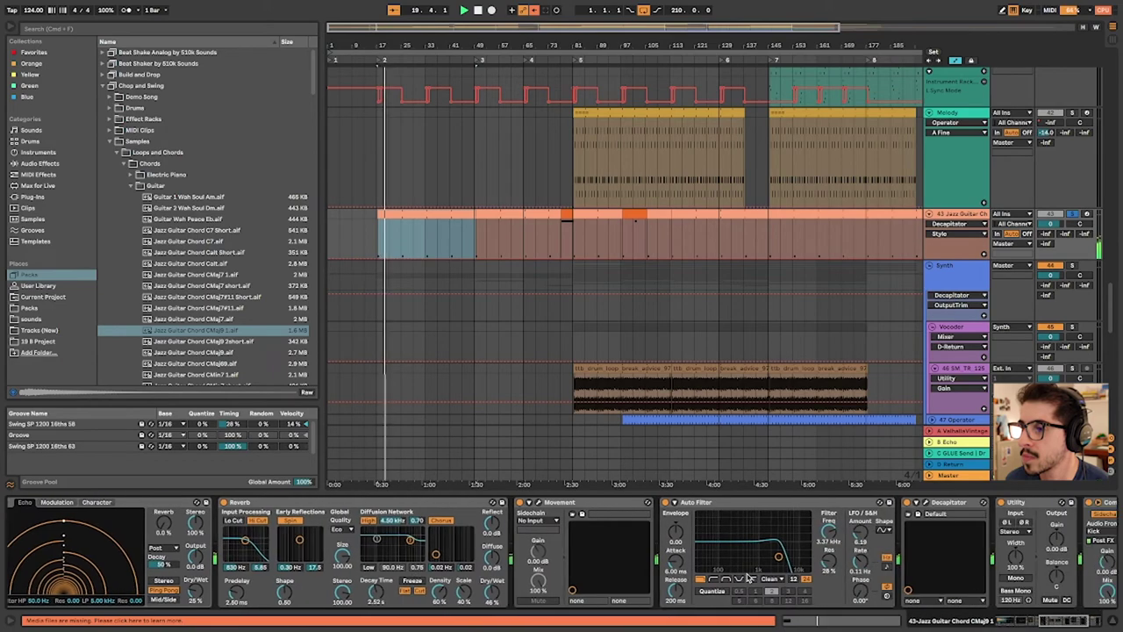
scroll(748, 578, right, 2)
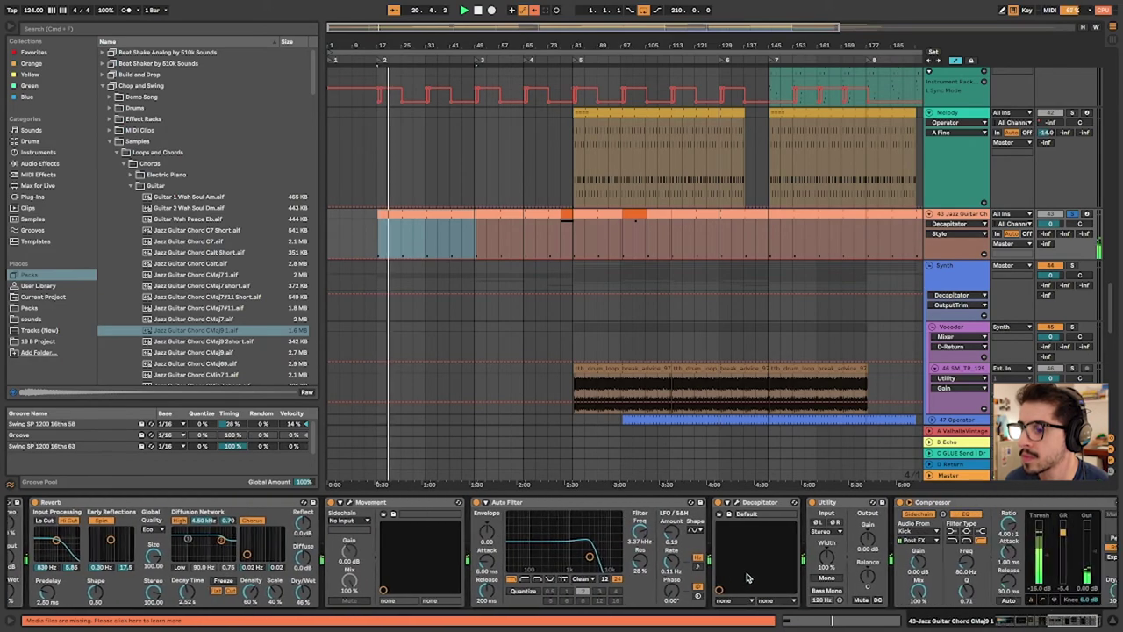
scroll(747, 577, left, 6)
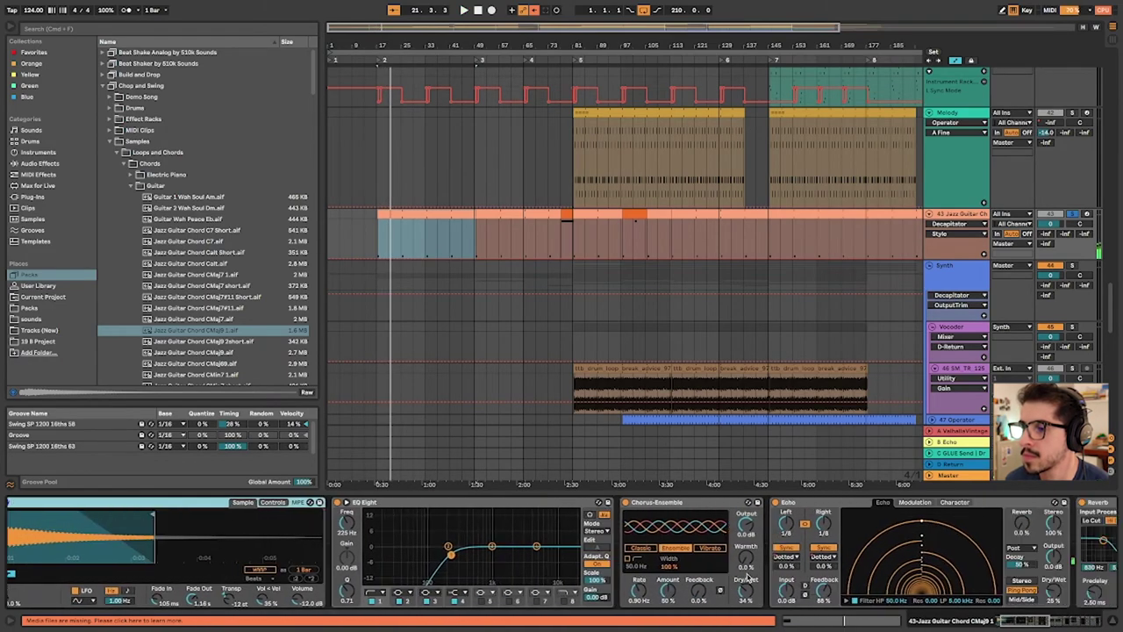
scroll(746, 579, right, 1)
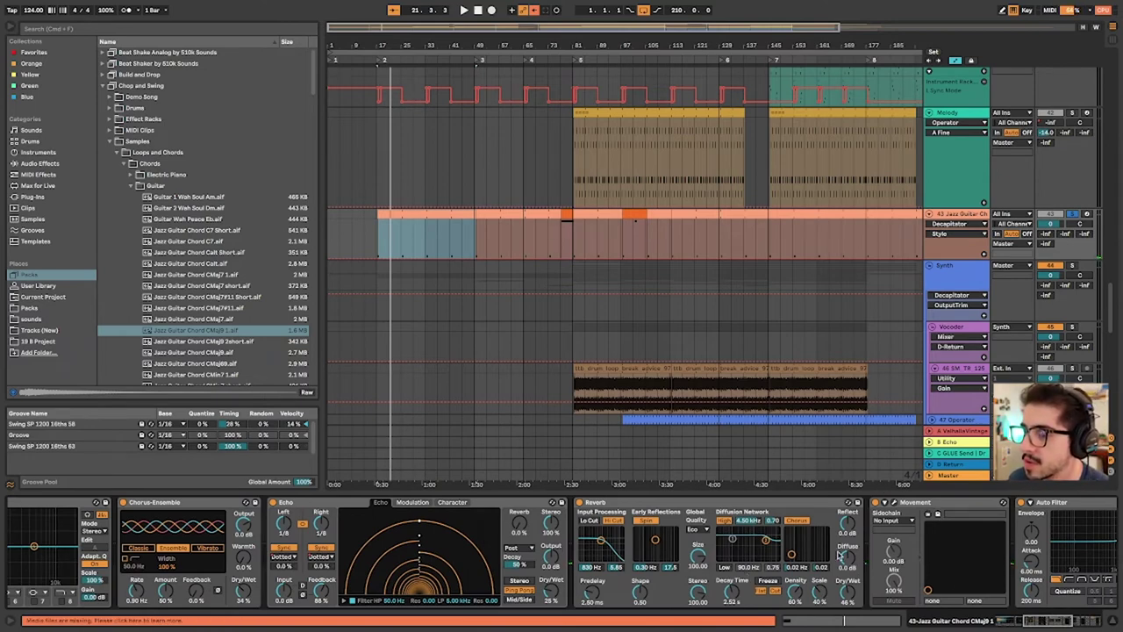
scroll(195, 533, left, 10)
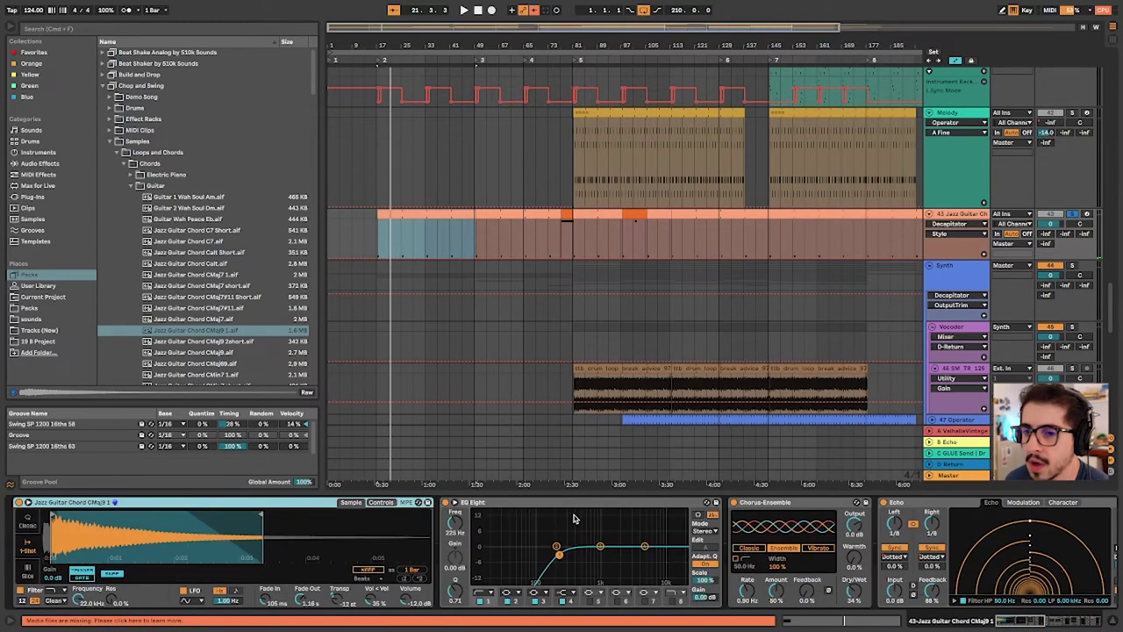
Show the Controls page of the guitar Simpler, check the MIDI notes of the guitar clip, and return to the devices
click(392, 504)
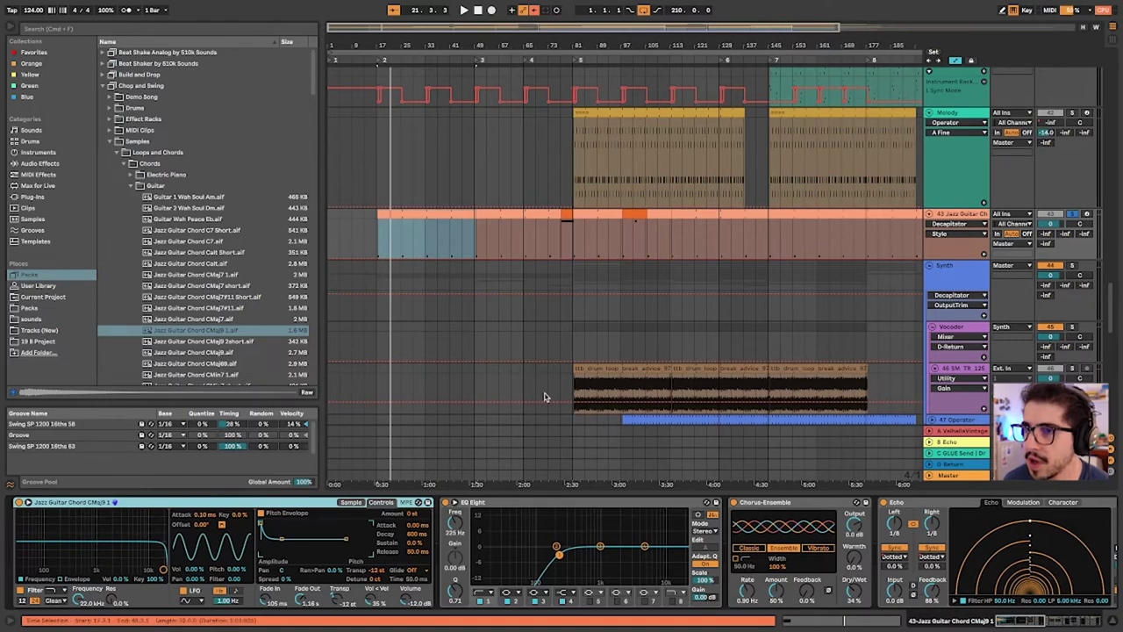
double_click(483, 251)
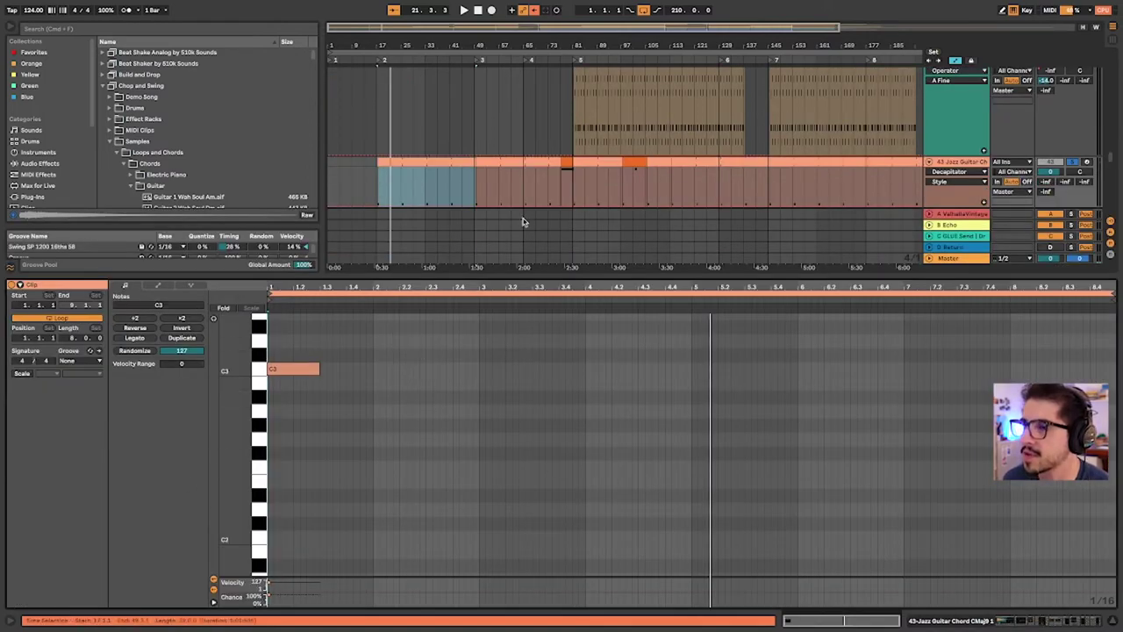
key(shift+Tab)
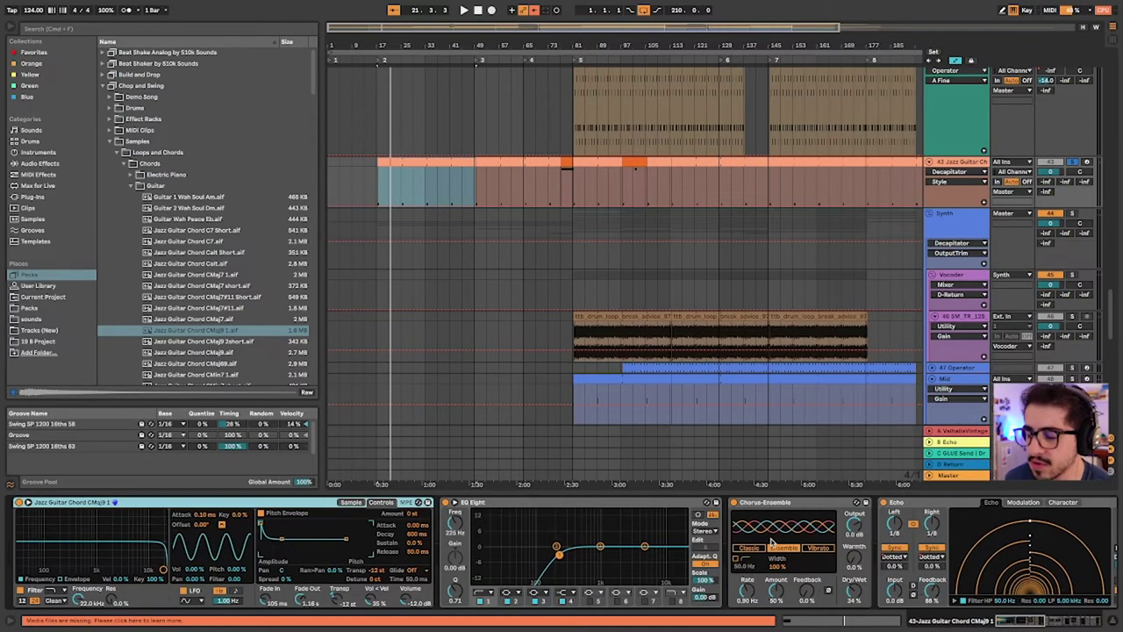
Display Echo's L Sync Mode automation on the Jazz Guitar Chord track and audition it from the start of the first clip
scroll(830, 545, right, 5)
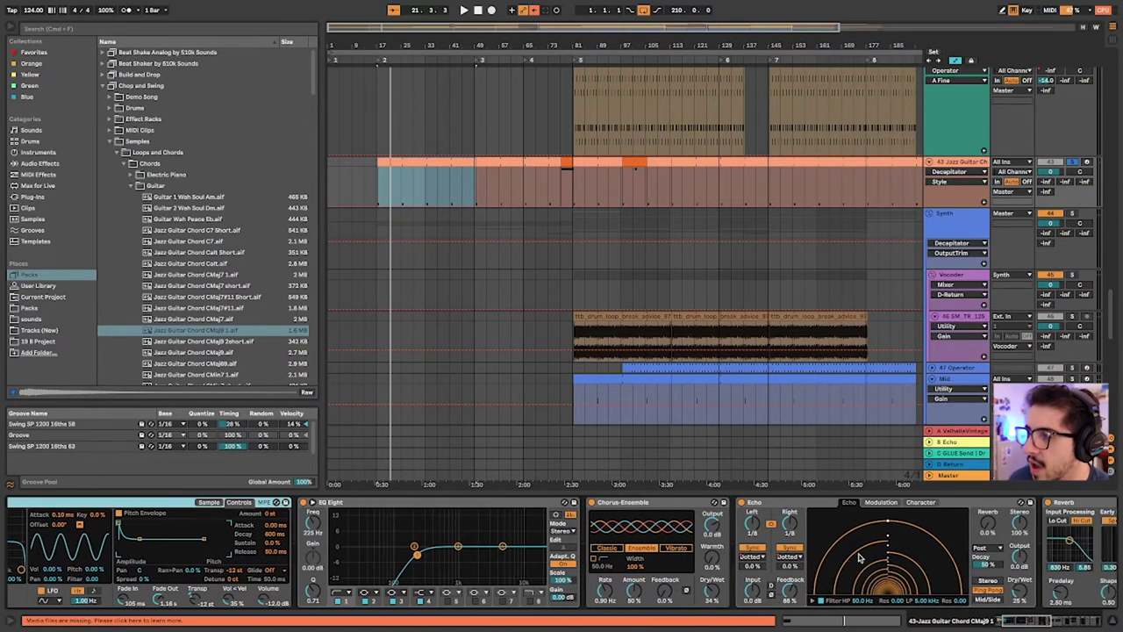
click(789, 557)
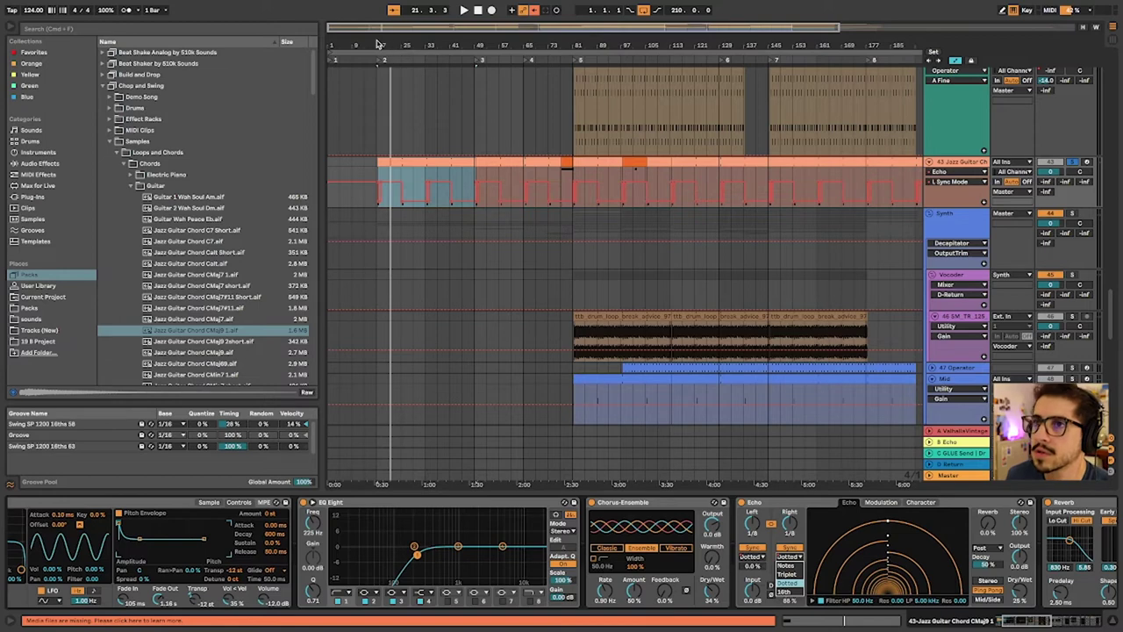
key(plus)
key(plus)
key(plus)
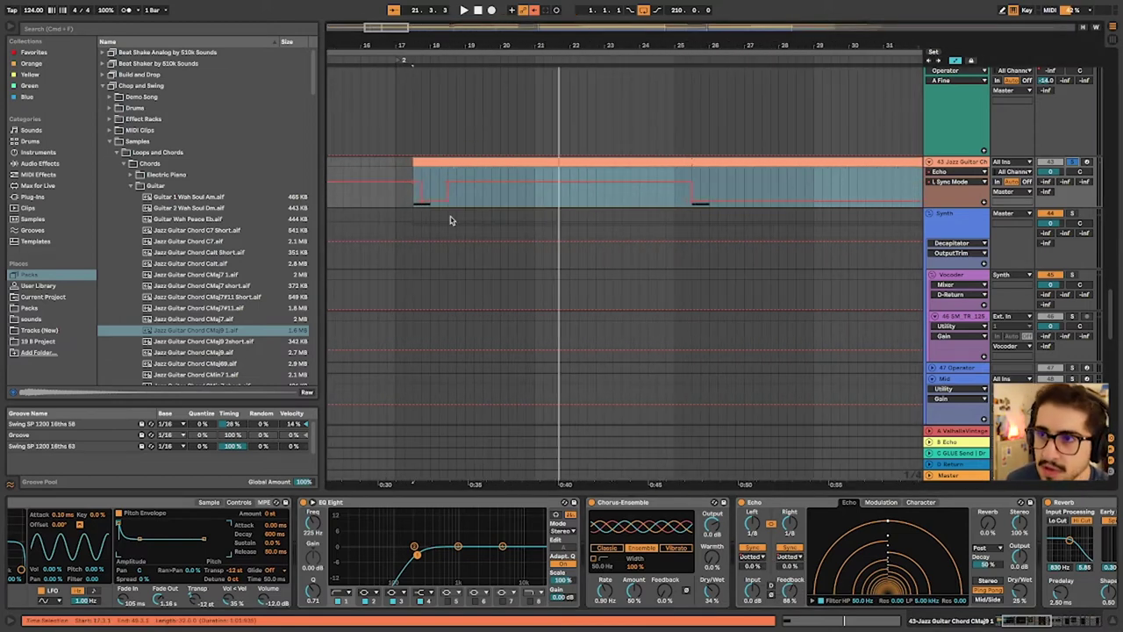
click(413, 173)
key(space)
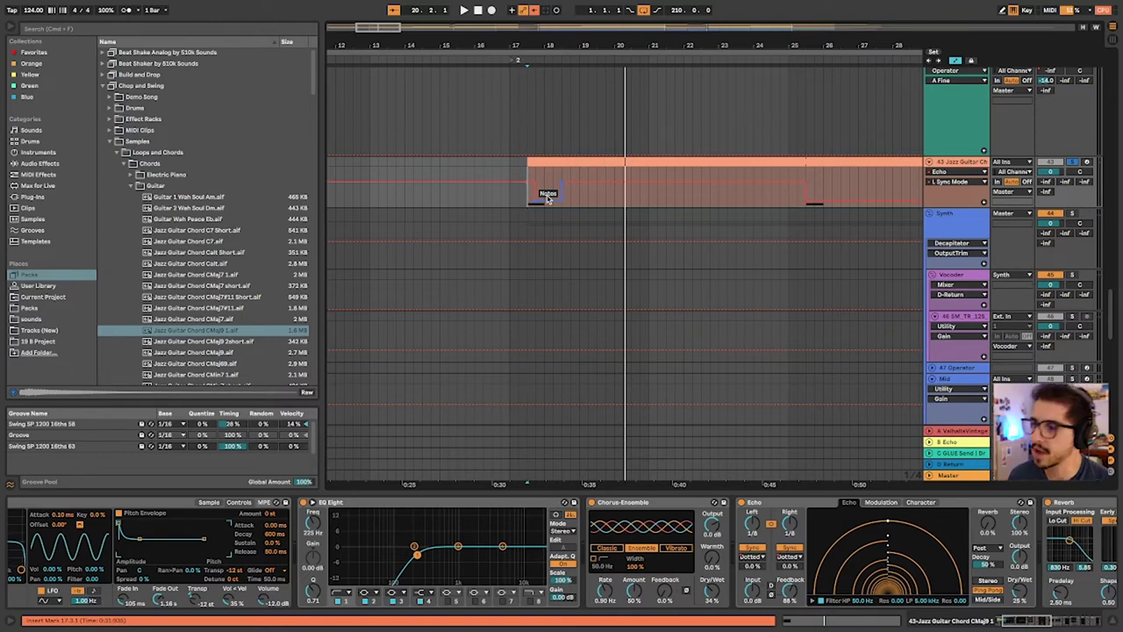
Examine how Echo's L Sync Mode automation on the Jazz Guitar Chord track alternates across the whole arrangement
scroll(702, 261, right, 3)
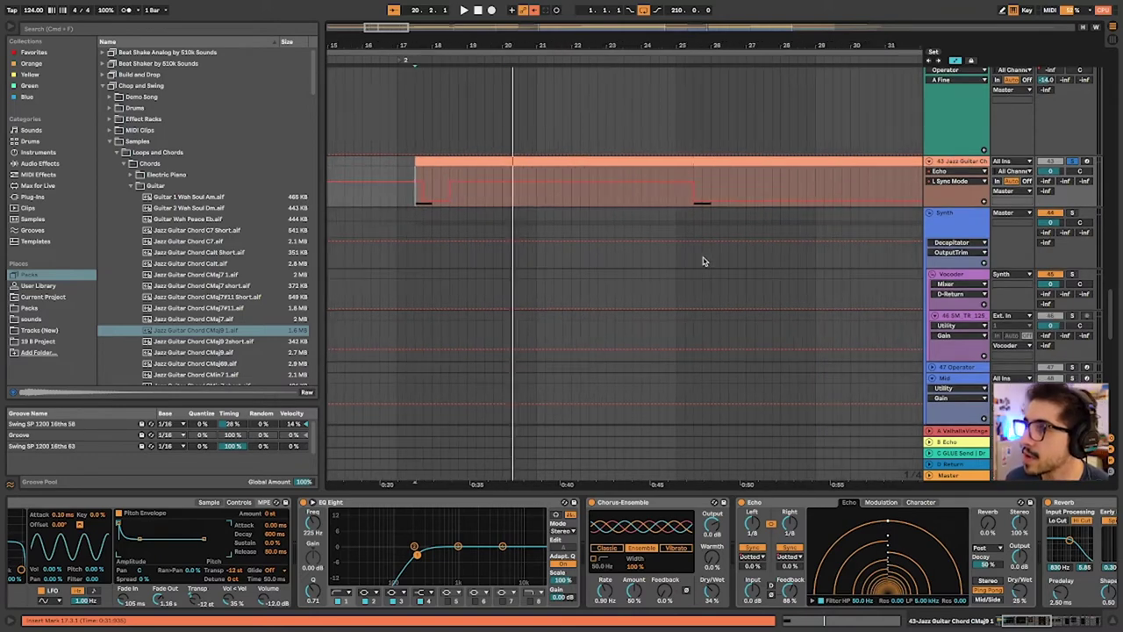
scroll(702, 261, right, 2)
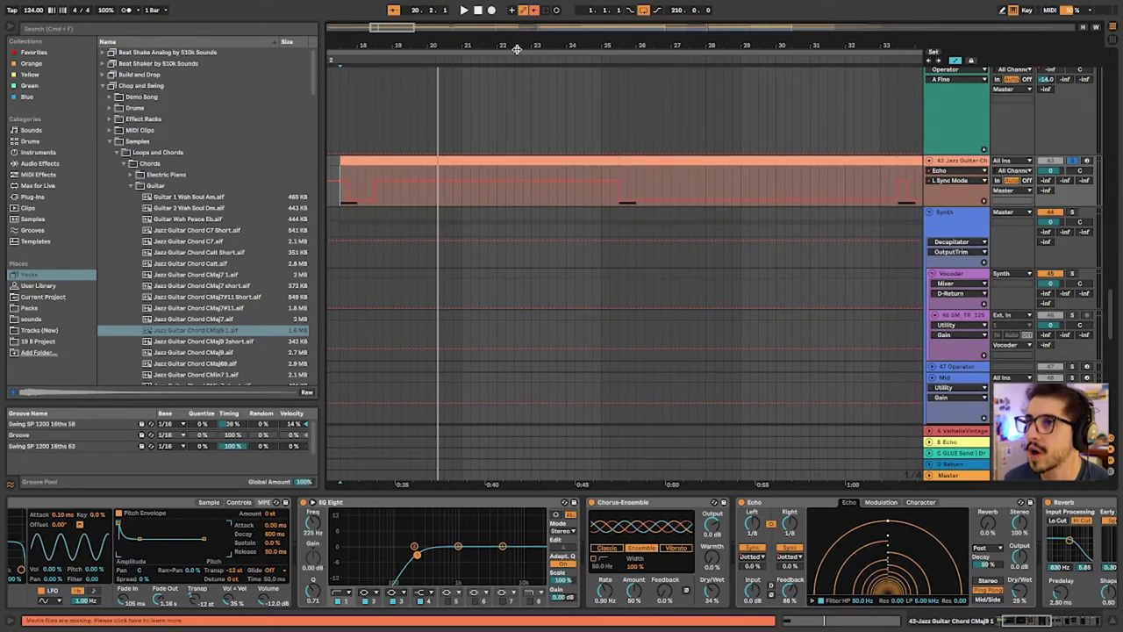
mouse_move(518, 46)
mouse_down()
mouse_move(518, 32)
mouse_move(517, 44)
mouse_up()
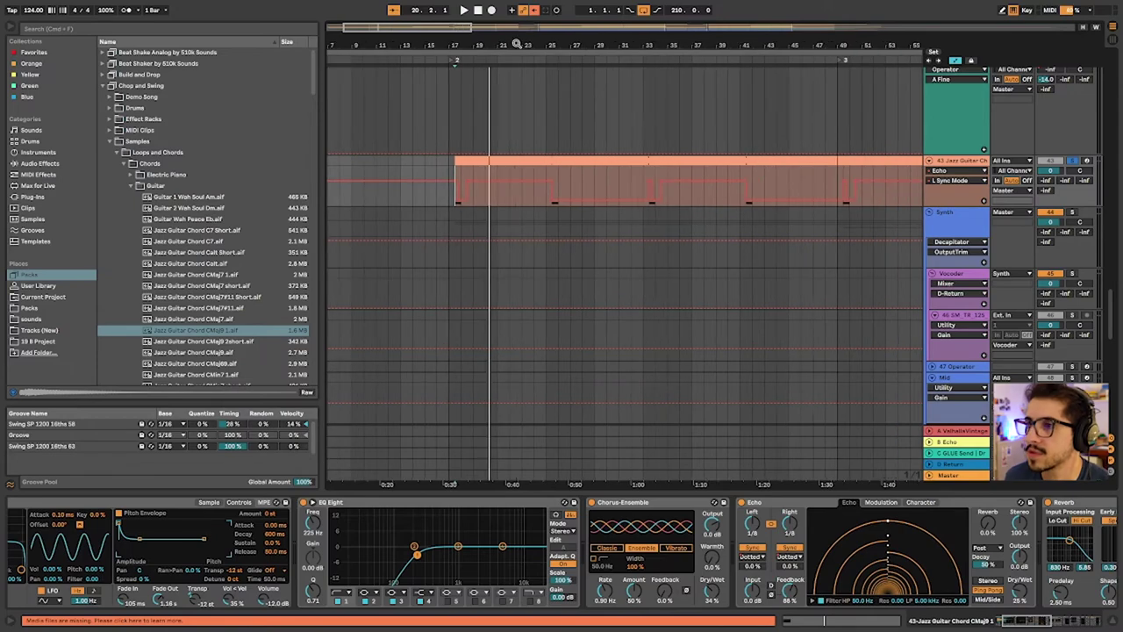
key(minus)
key(minus)
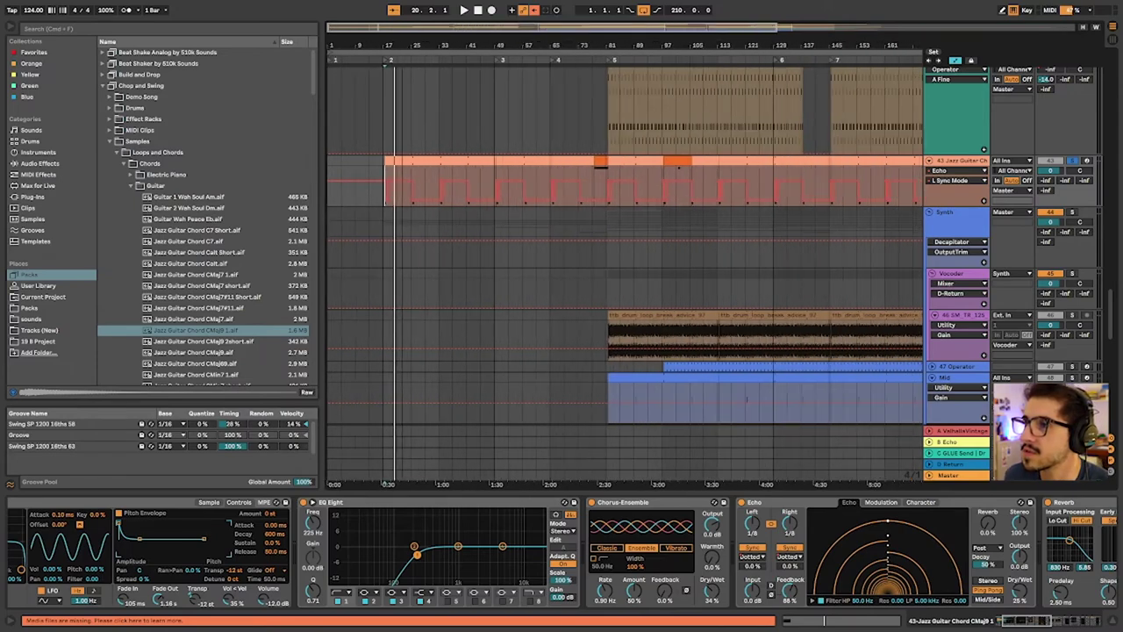
scroll(634, 316, right, 10)
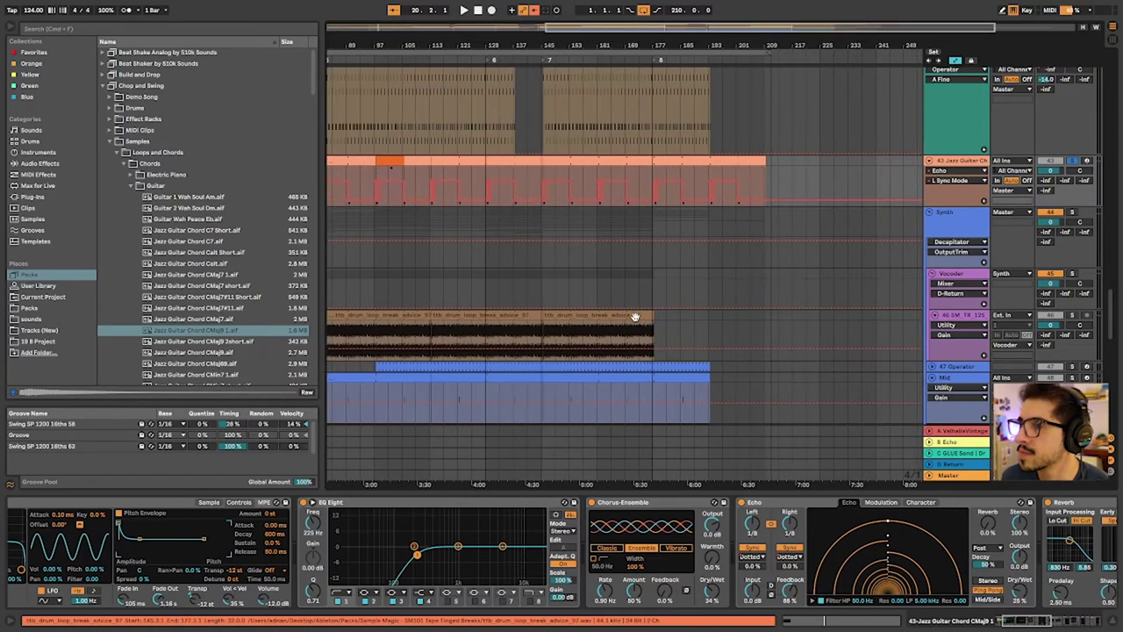
scroll(635, 316, left, 8)
scroll(635, 316, left, 3)
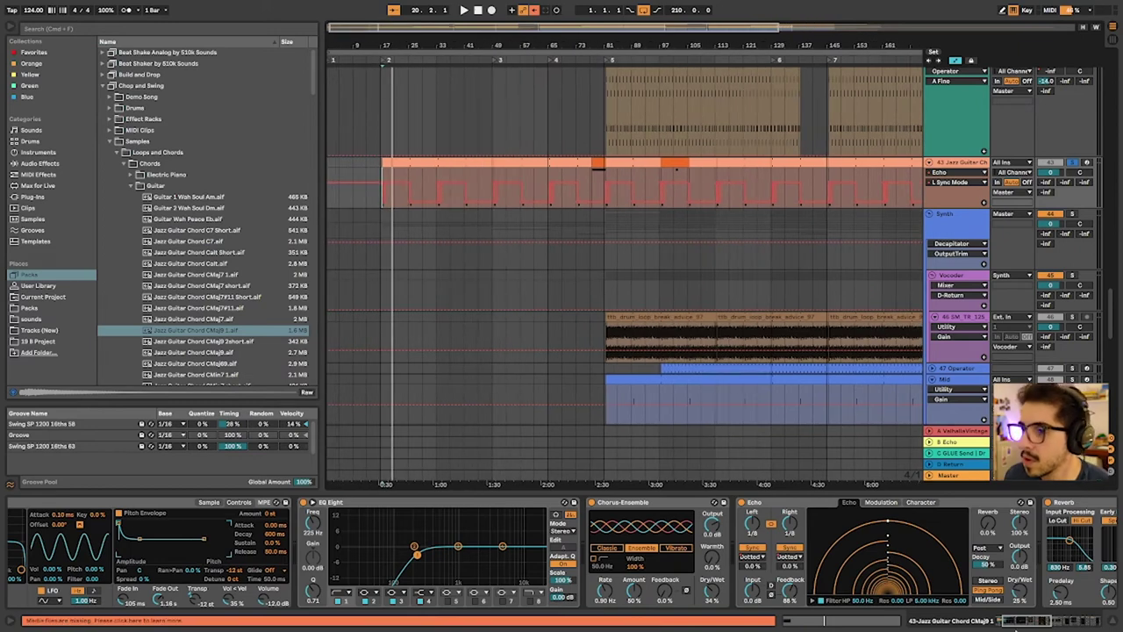
Examine the Jazz Guitar Chord track's effects from Echo through Compressor, opening and closing the Decapitator window along the way
scroll(702, 551, right, 10)
scroll(703, 551, right, 8)
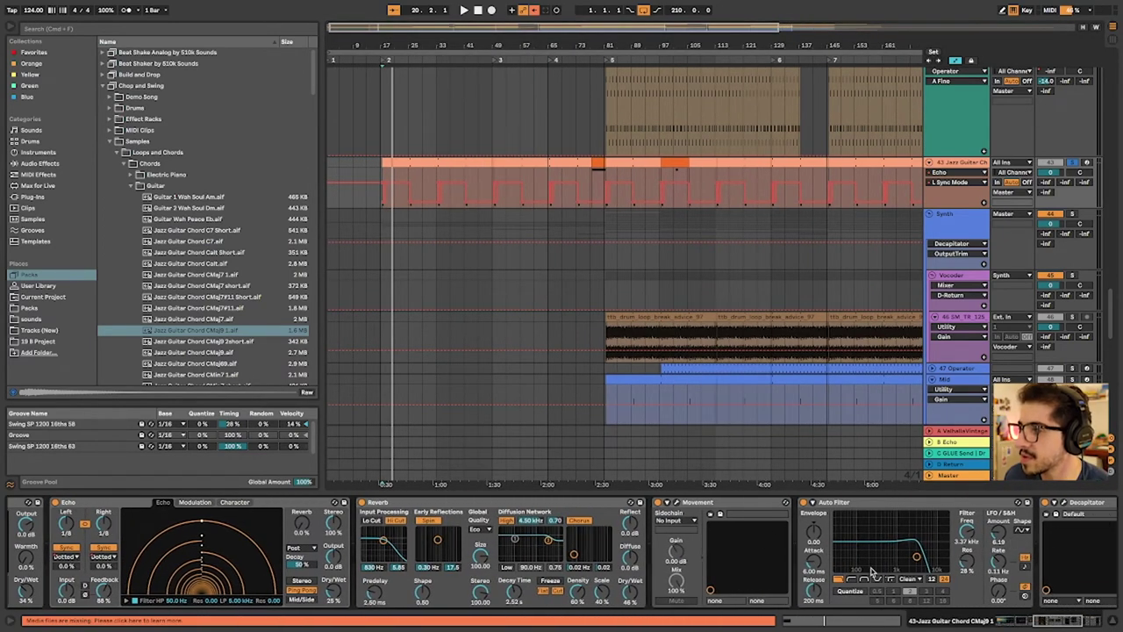
scroll(917, 539, right, 5)
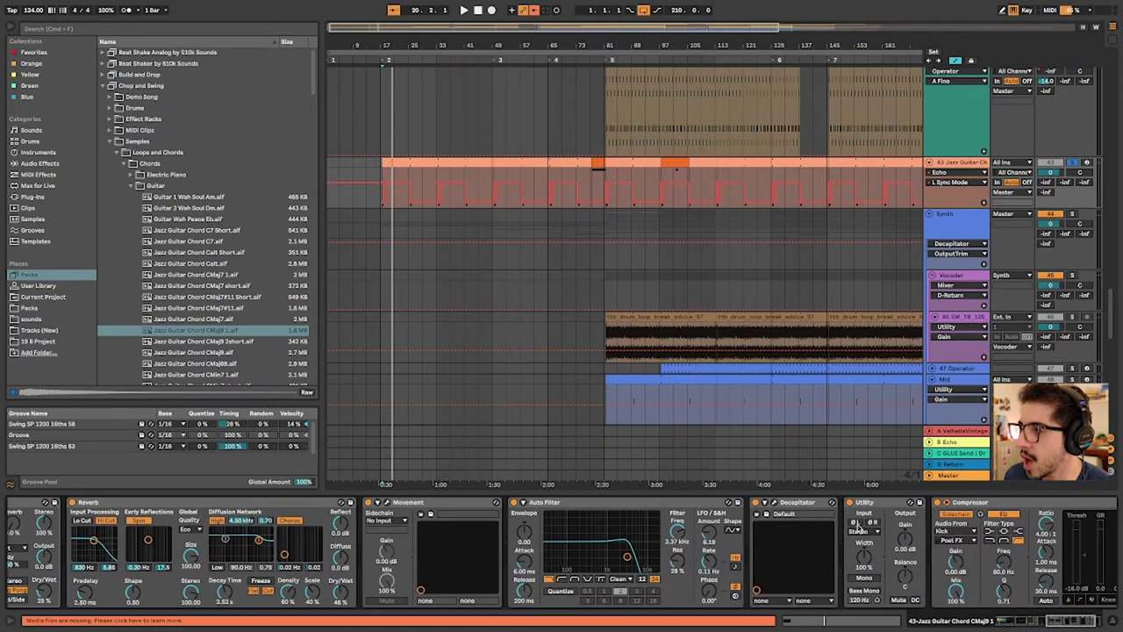
click(769, 514)
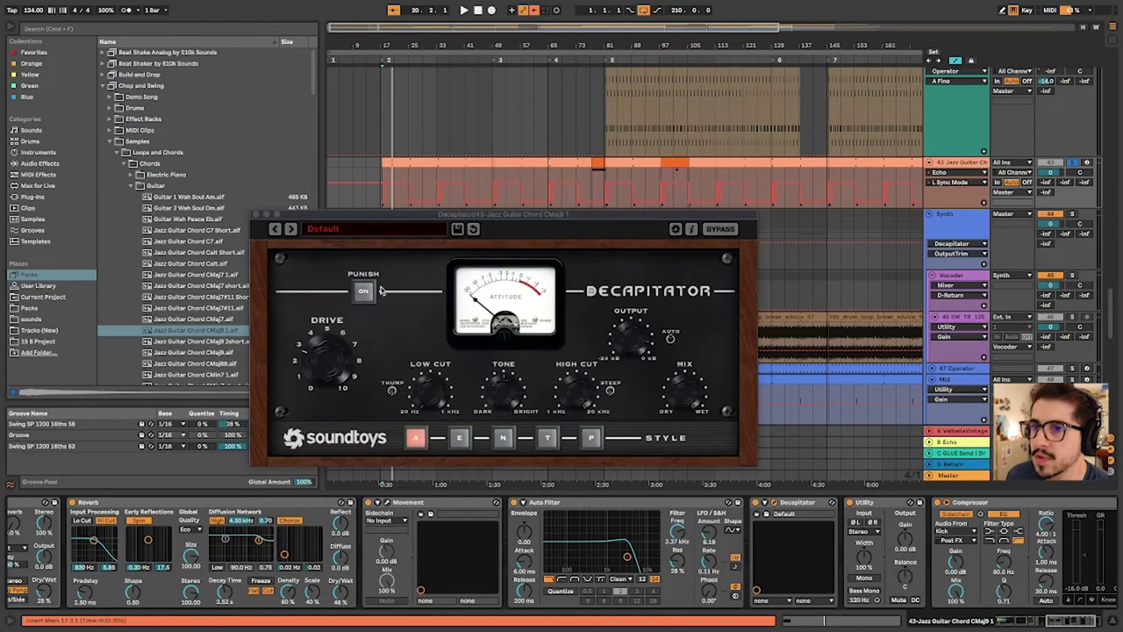
click(256, 213)
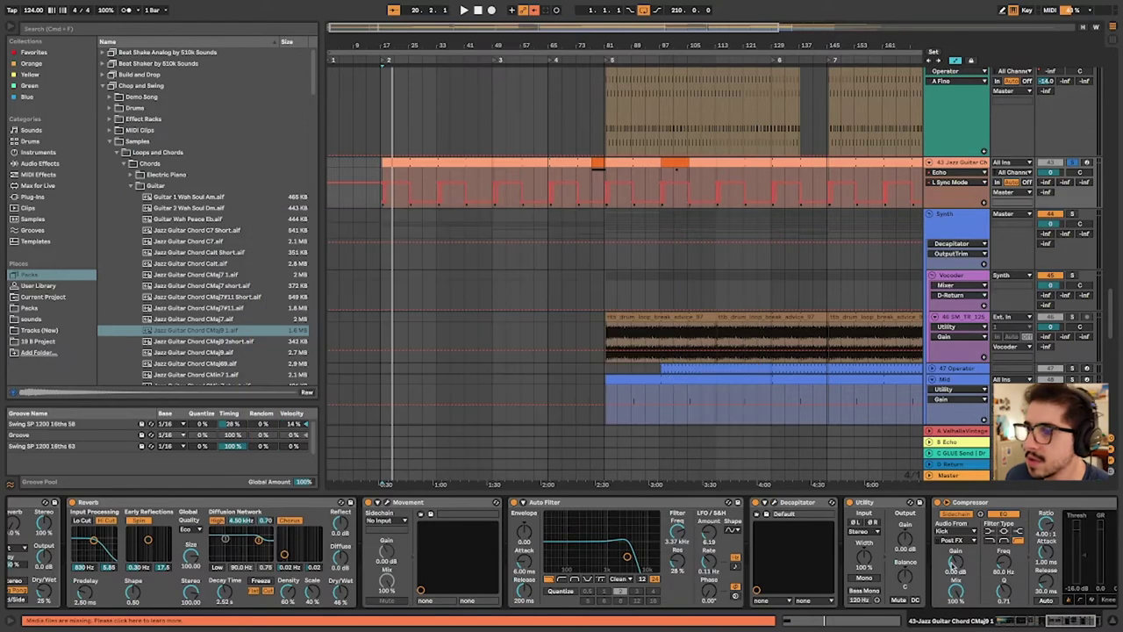
scroll(954, 566, right, 3)
scroll(838, 531, left, 1)
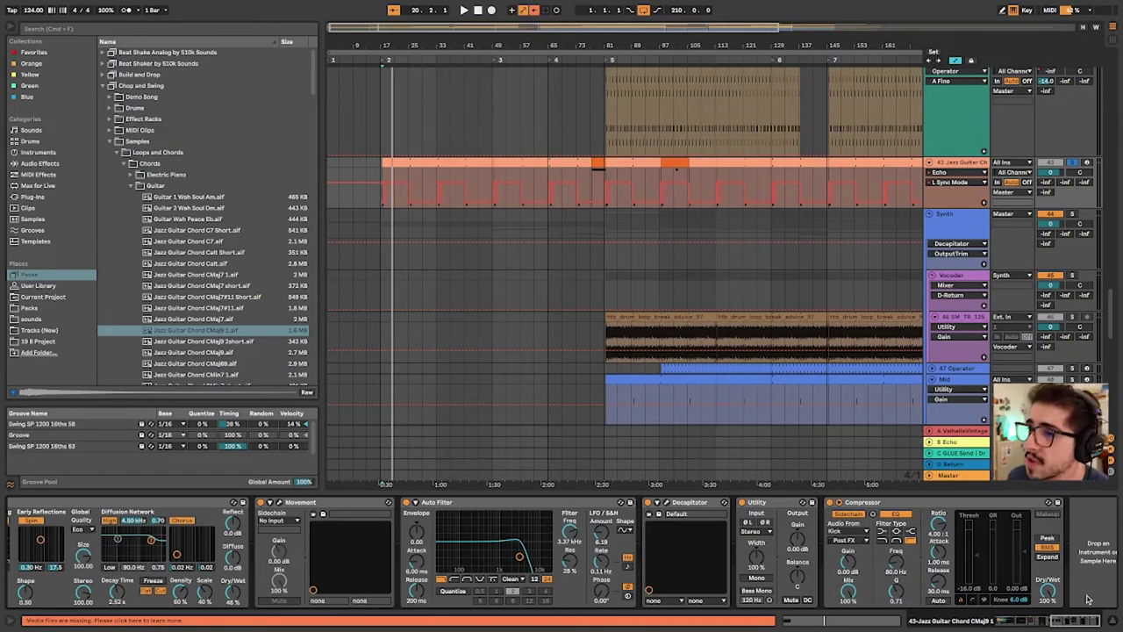
Inspect the devices of the 46 SM_TR_125 percussion track and the 47 Operator track, selecting the first clip on each
scroll(727, 344, right, 3)
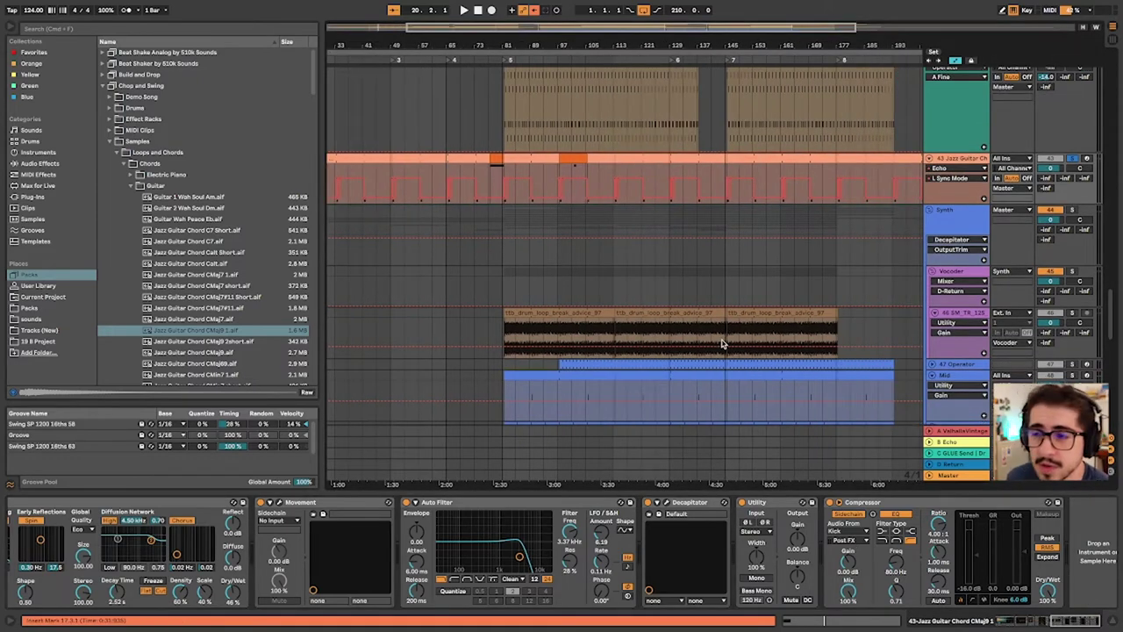
click(545, 318)
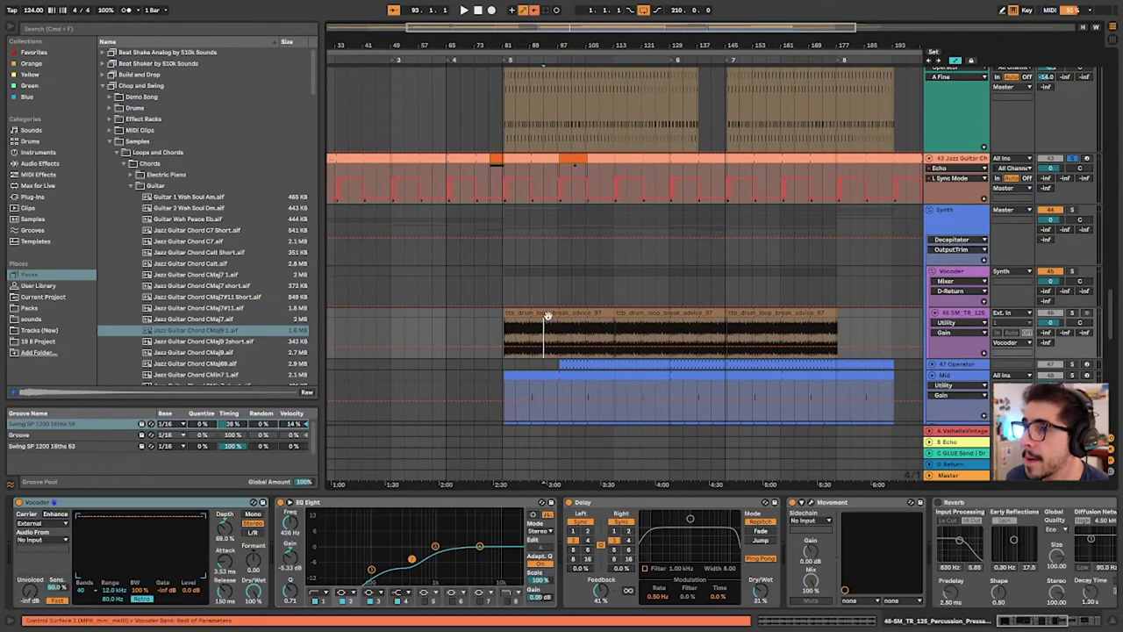
click(545, 315)
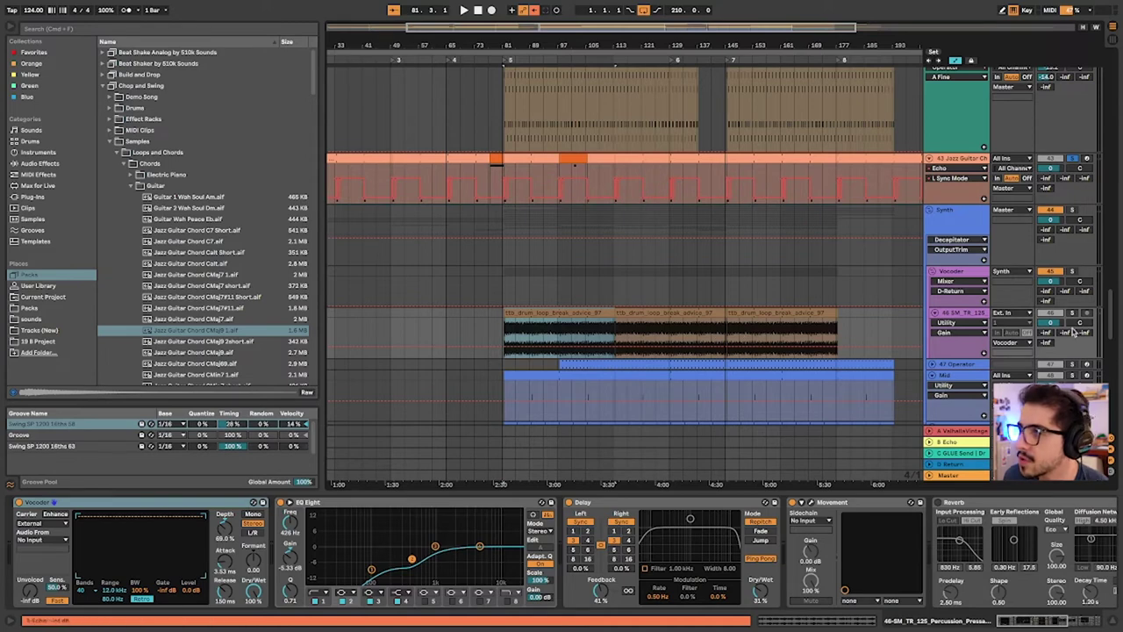
click(959, 313)
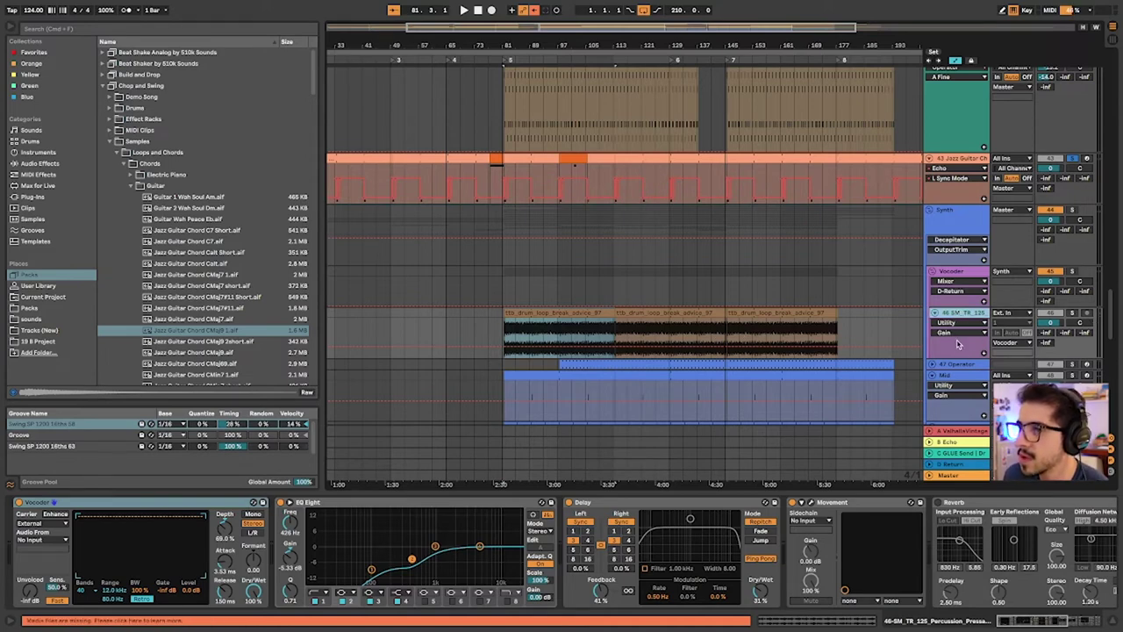
click(952, 365)
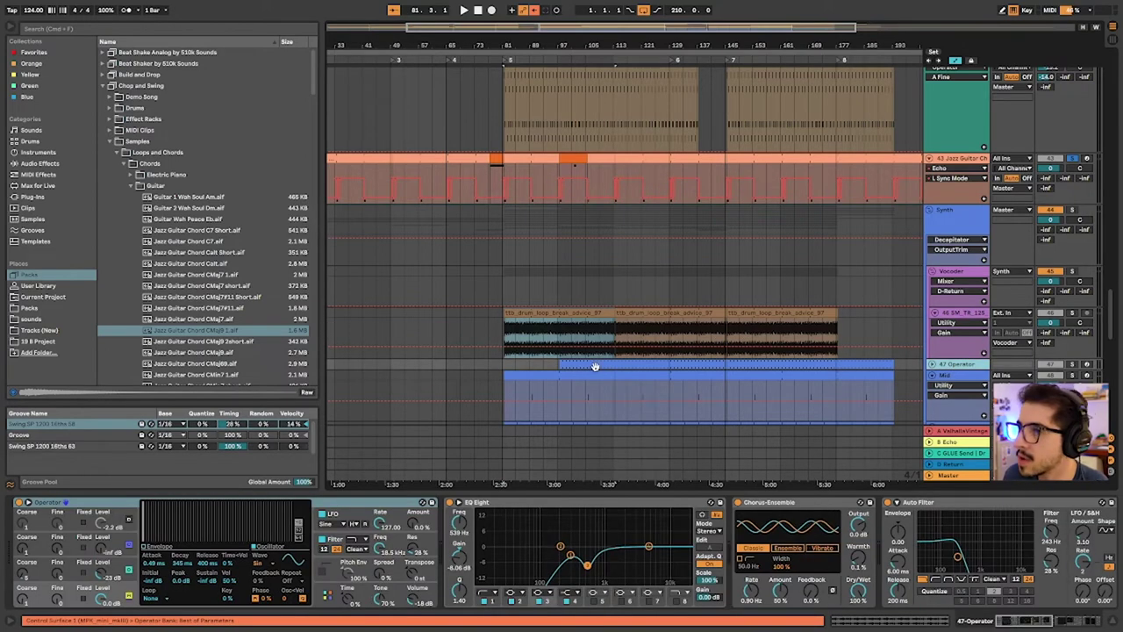
click(595, 366)
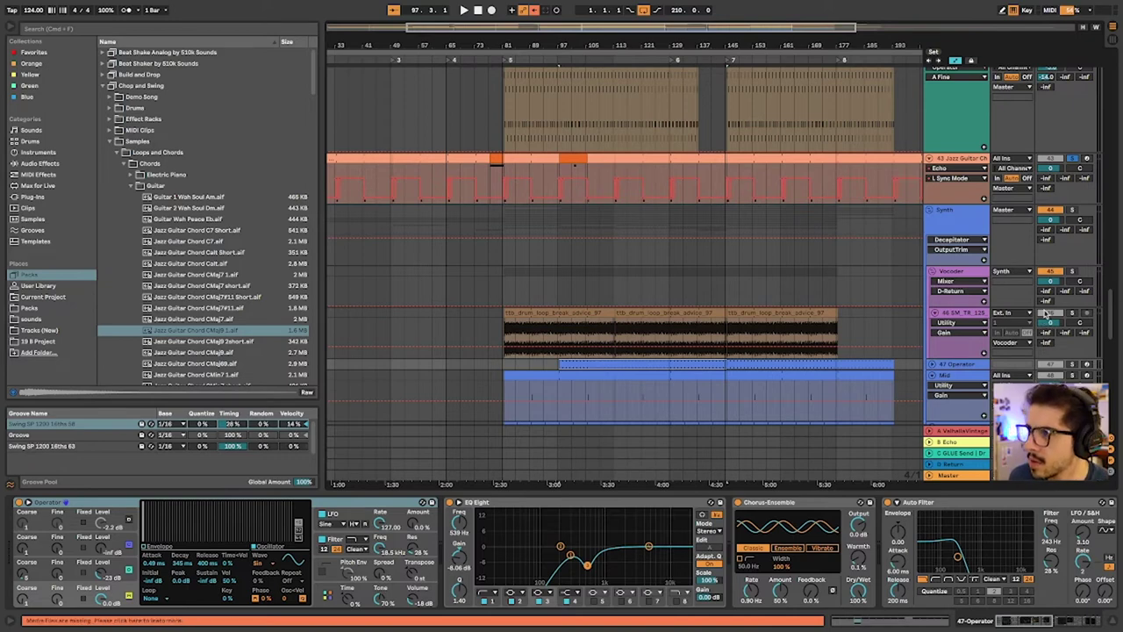
Play the first drum loop clip of the 46 SM_TR_125 track in solo to hear it through Vocoder
click(539, 312)
scroll(535, 318, left, 5)
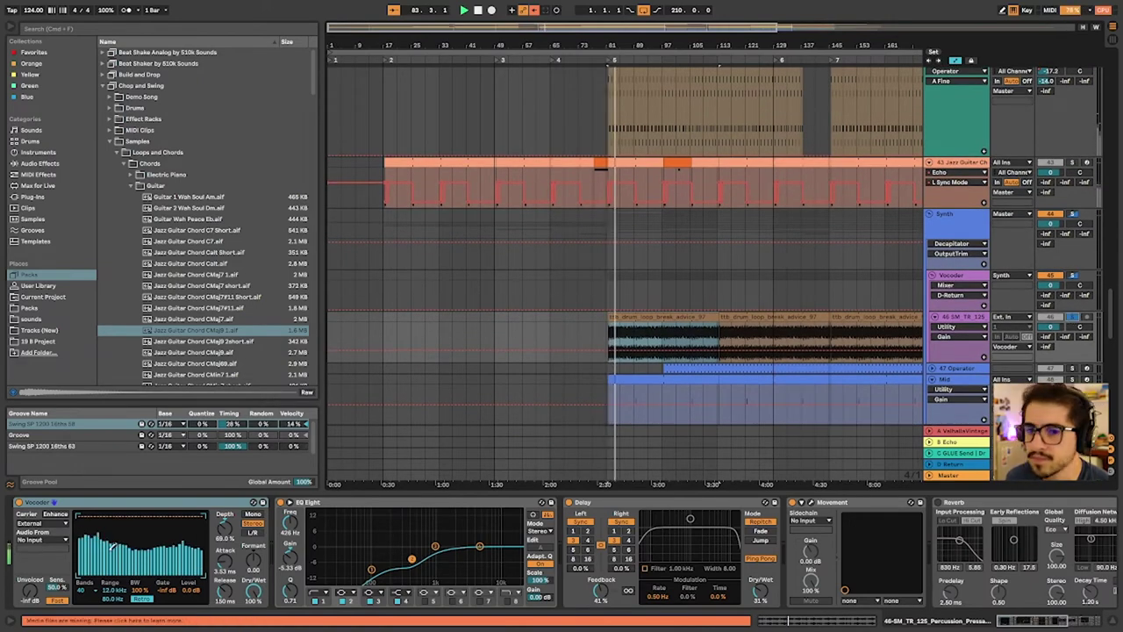
key(space)
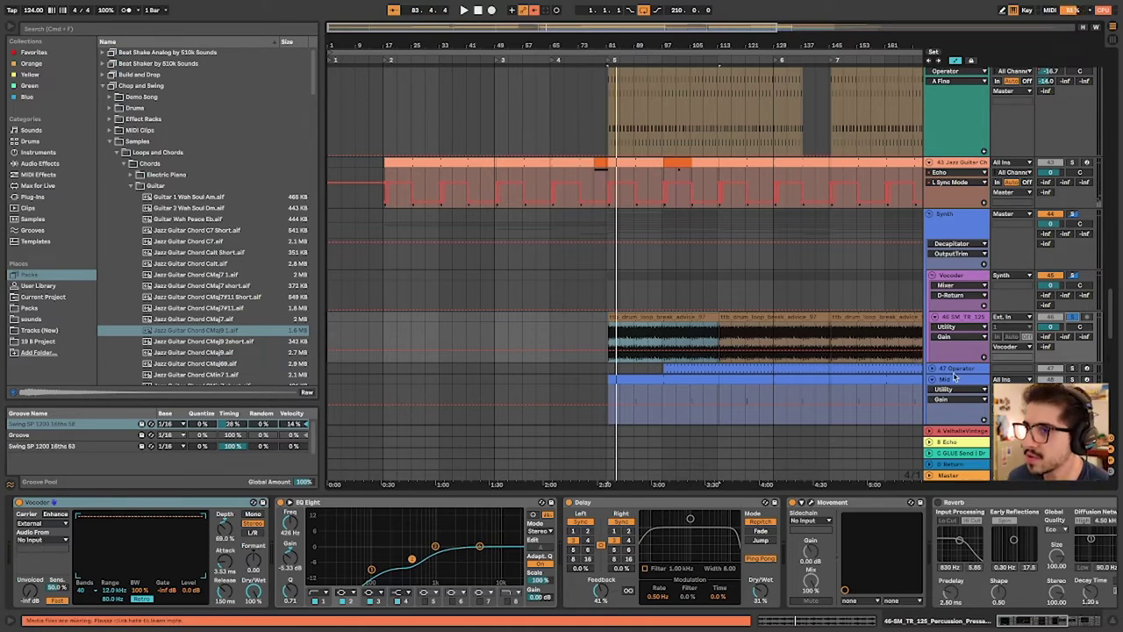
Unfold the 47 Operator track and audition its first clip in solo
click(815, 389)
drag(814, 389, 741, 376)
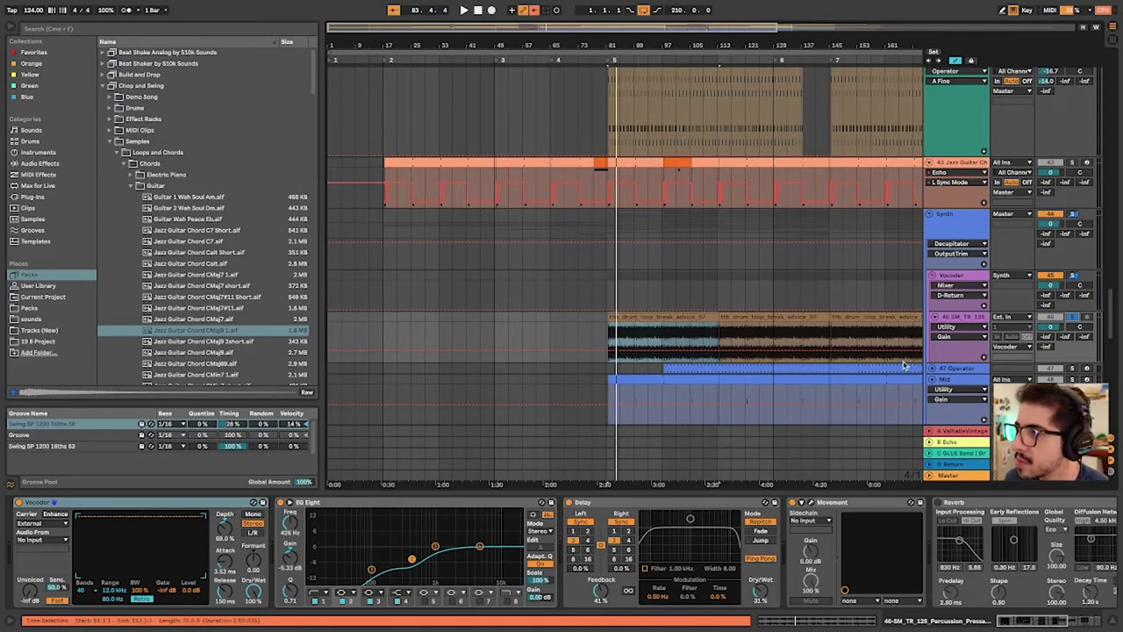
click(933, 369)
scroll(702, 263, down, 3)
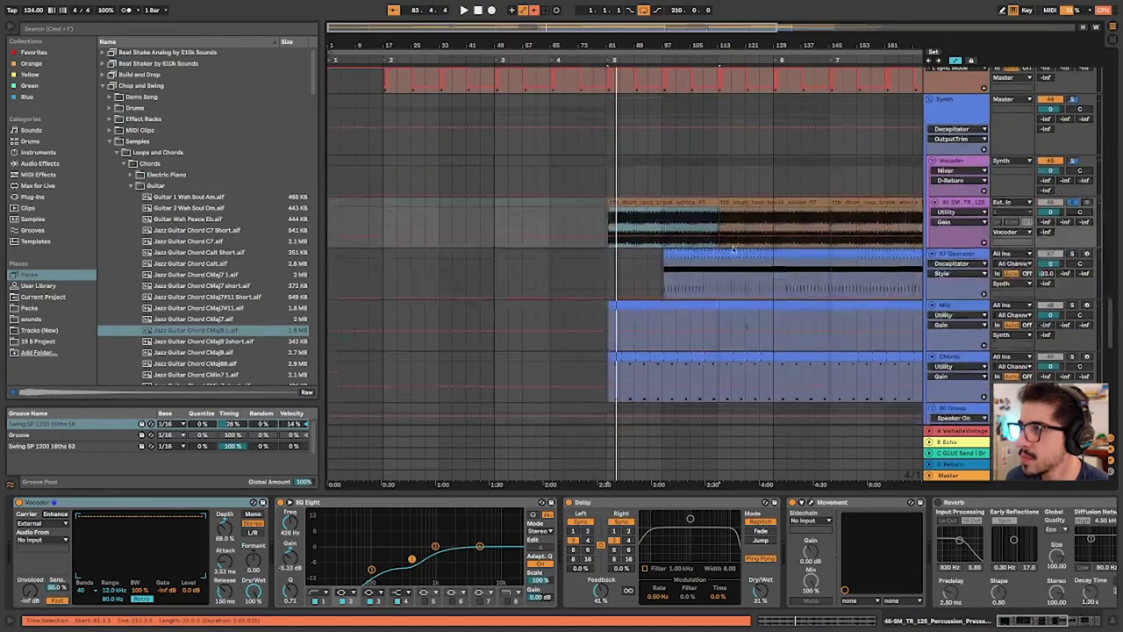
click(698, 254)
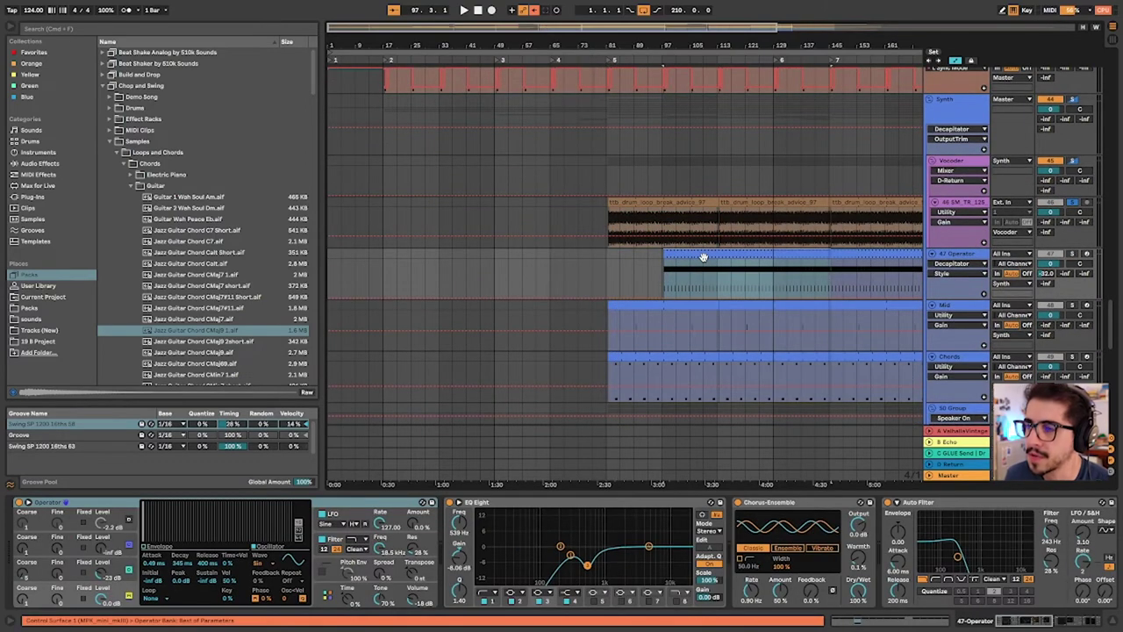
double_click(703, 258)
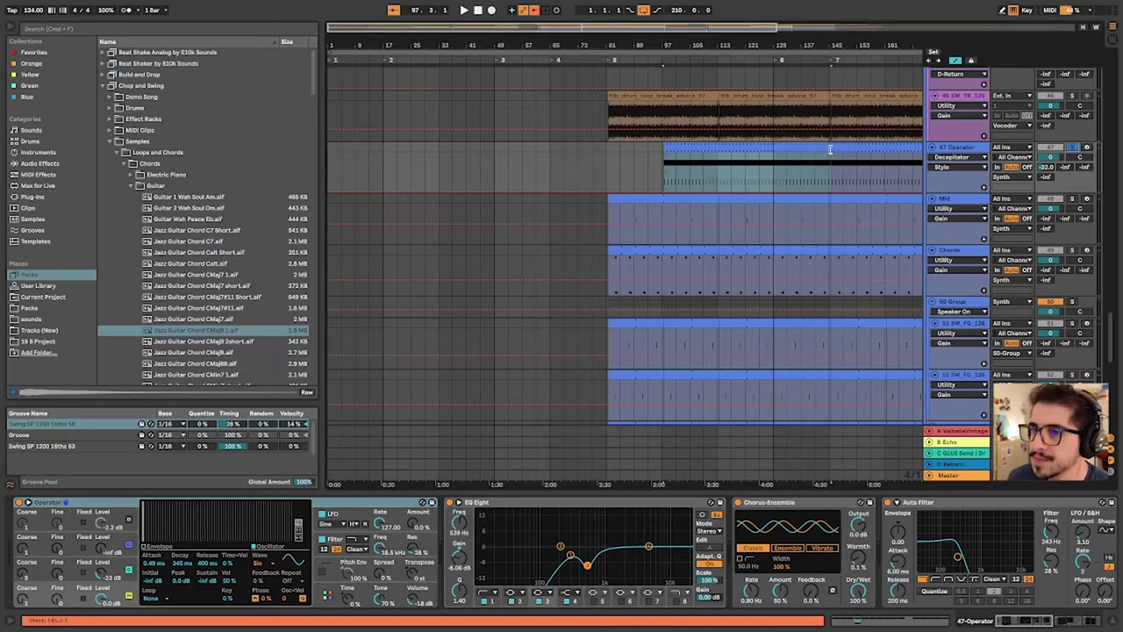
key(space)
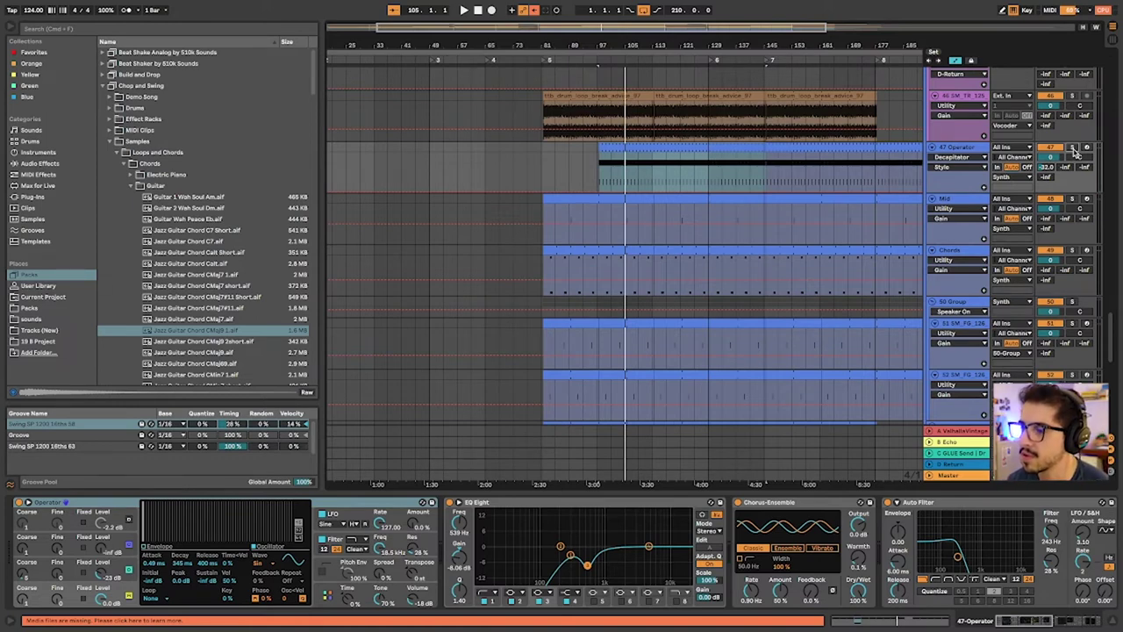
Inspect the oscillator settings of the Operator instrument on the 47 Operator track and display an oscillator's envelope curve
click(259, 559)
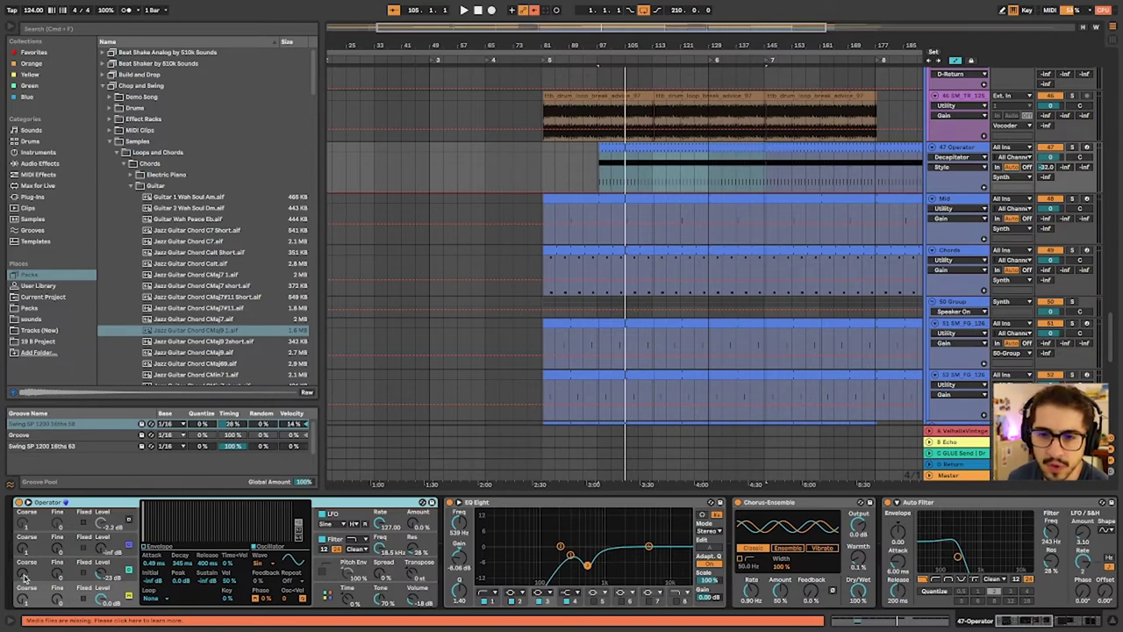
click(119, 568)
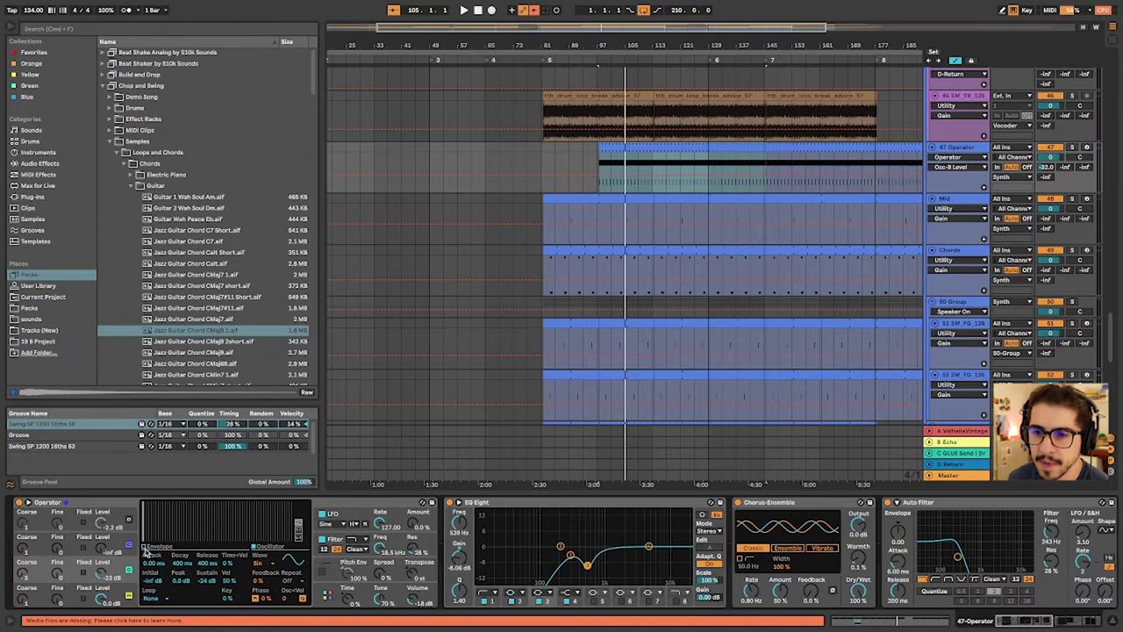
drag(147, 554, 150, 537)
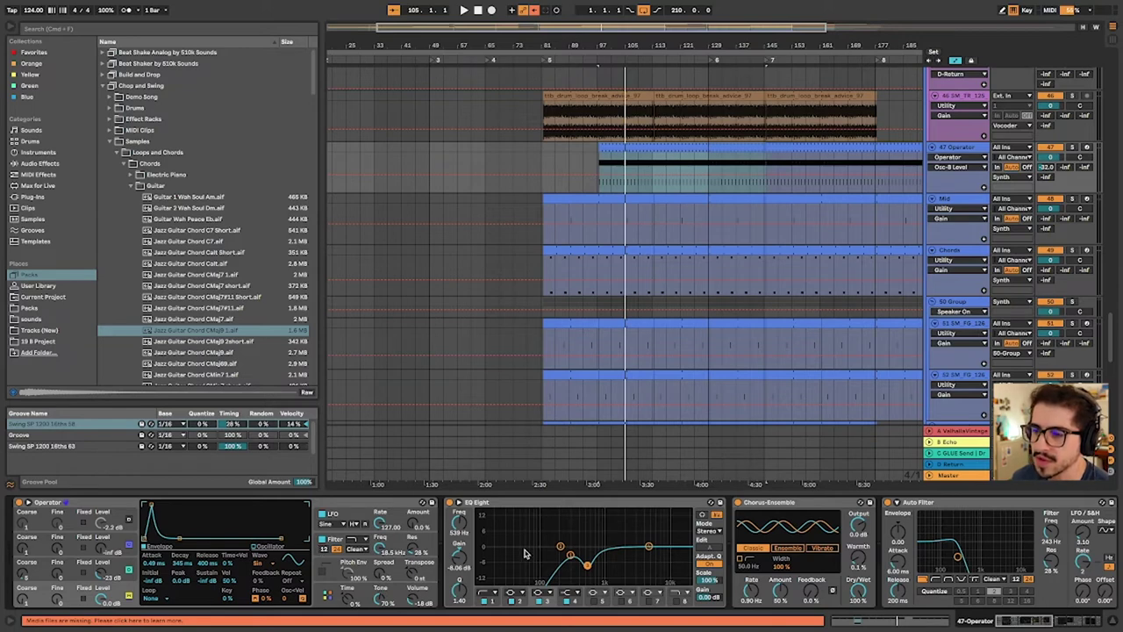
Play the 47 Operator track in solo and compare its sound with Auto Filter switched off and on
scroll(647, 567, right, 6)
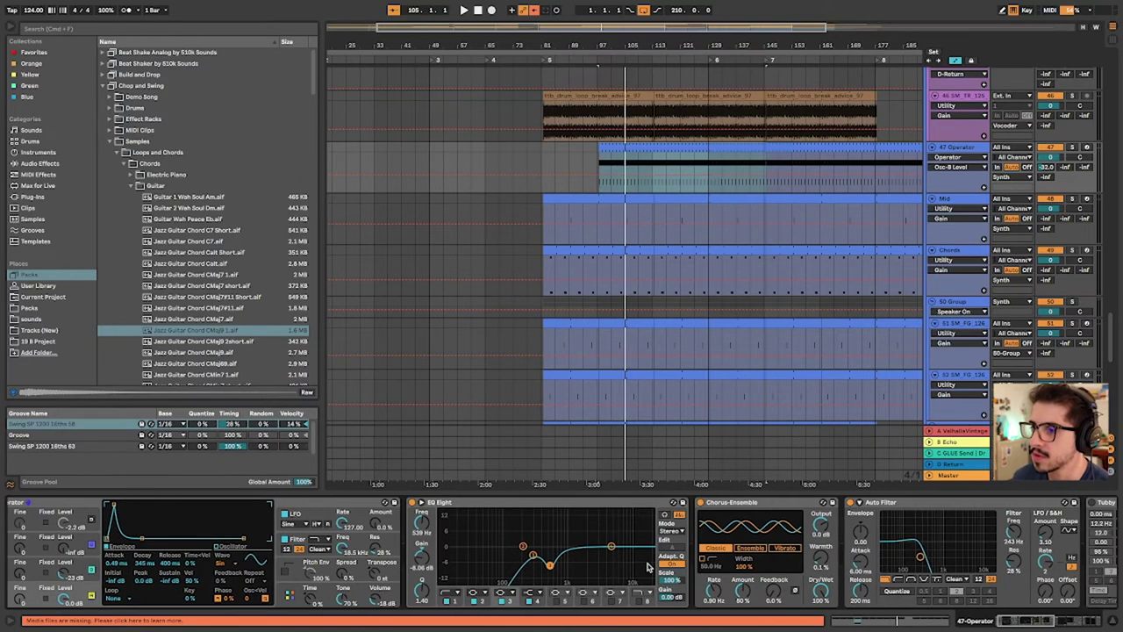
scroll(647, 567, right, 3)
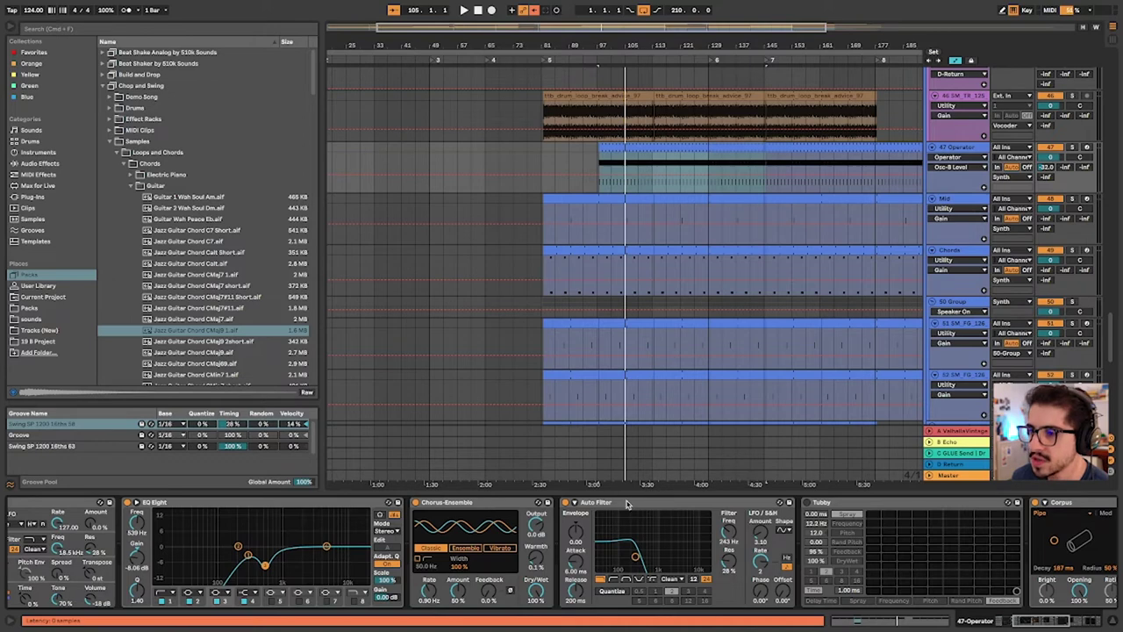
scroll(643, 511, right, 2)
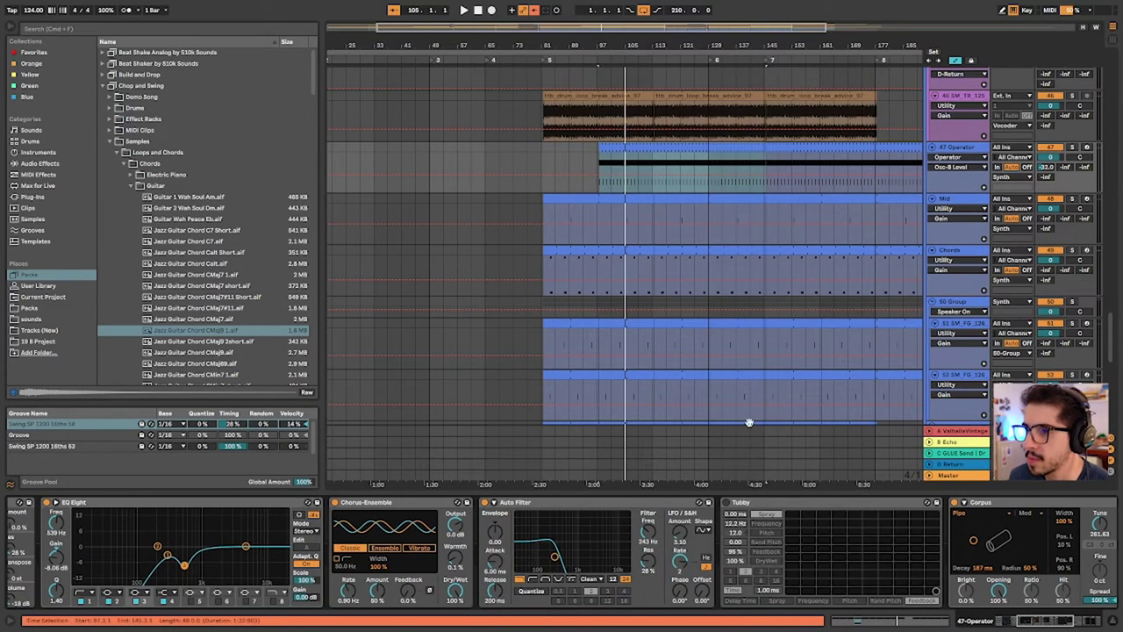
key(space)
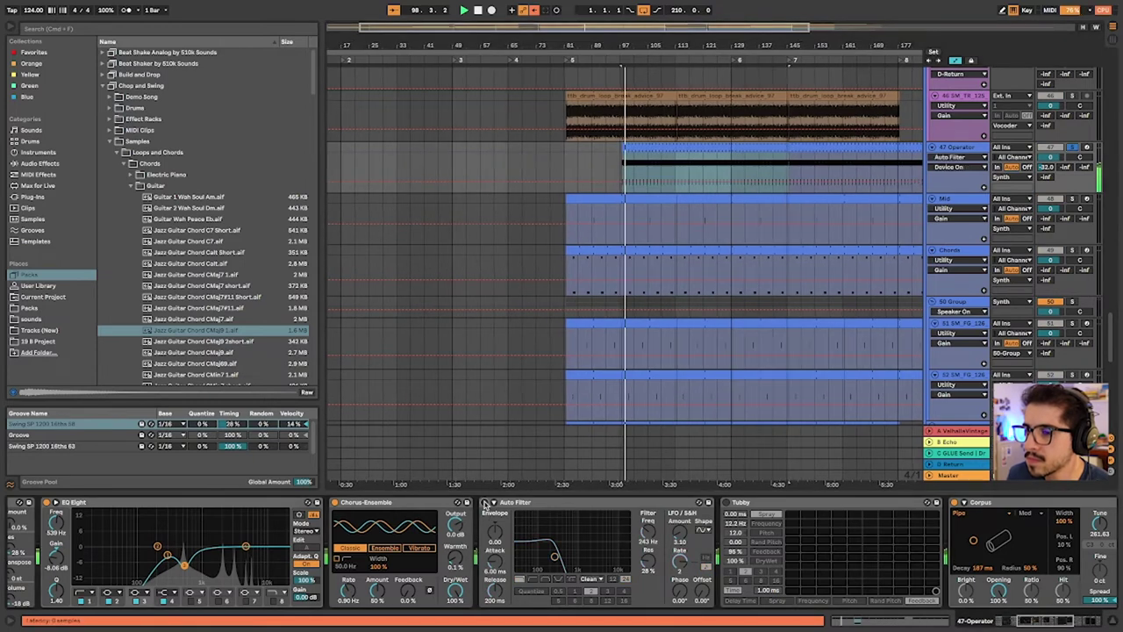
click(485, 503)
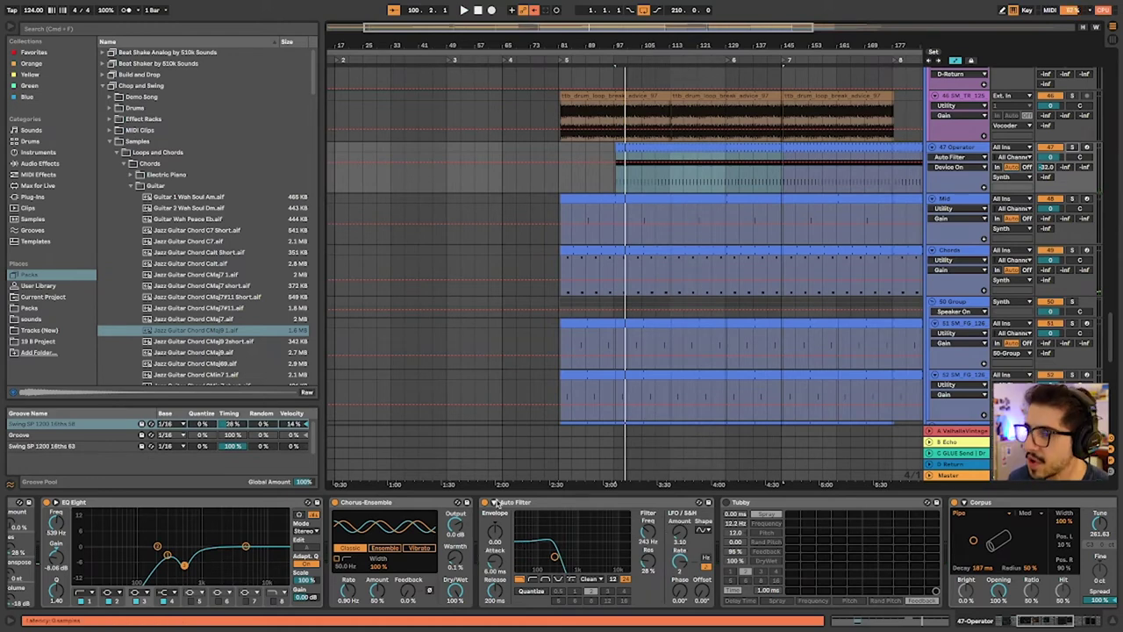
Compare the 47 Operator track with Corpus bypassed and enabled, listening both in solo and within the full mix
scroll(633, 512, right, 5)
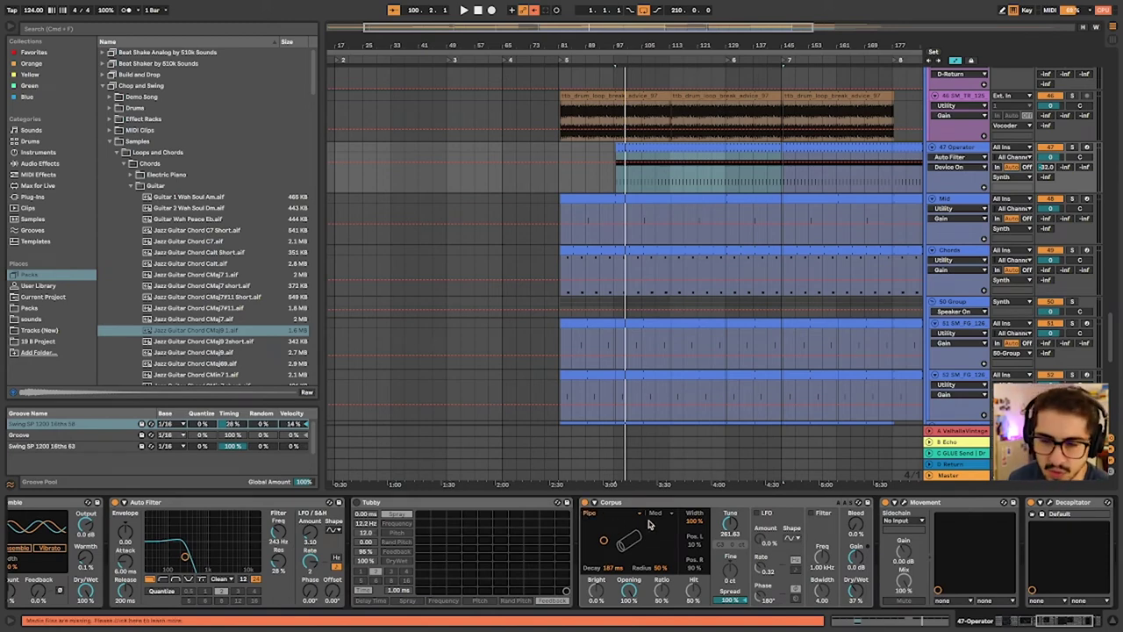
scroll(674, 535, right, 3)
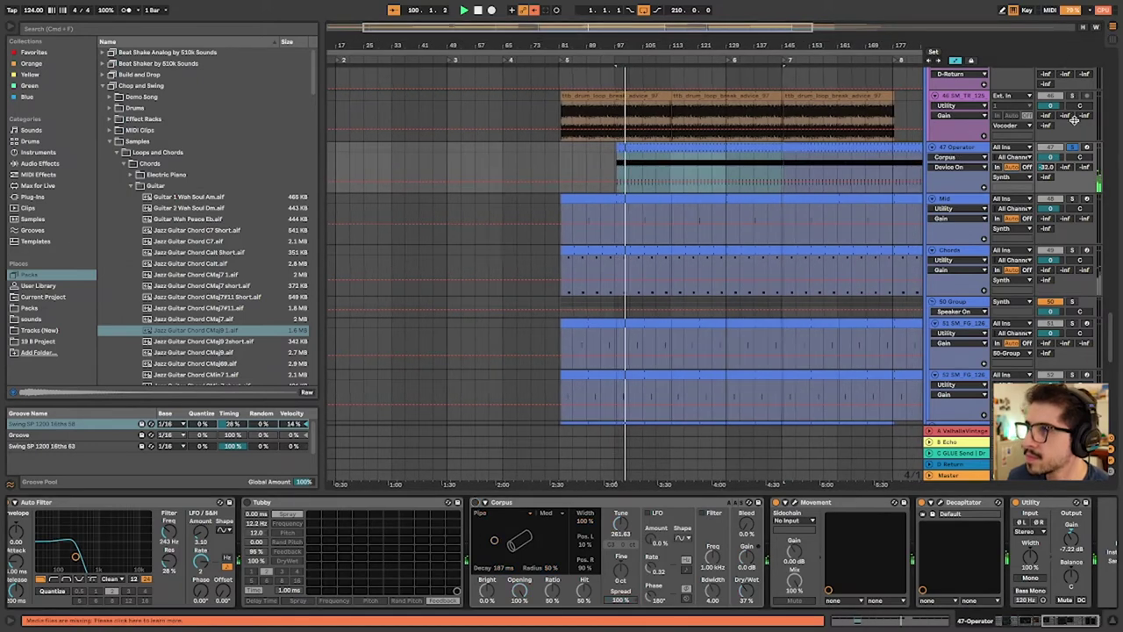
click(475, 503)
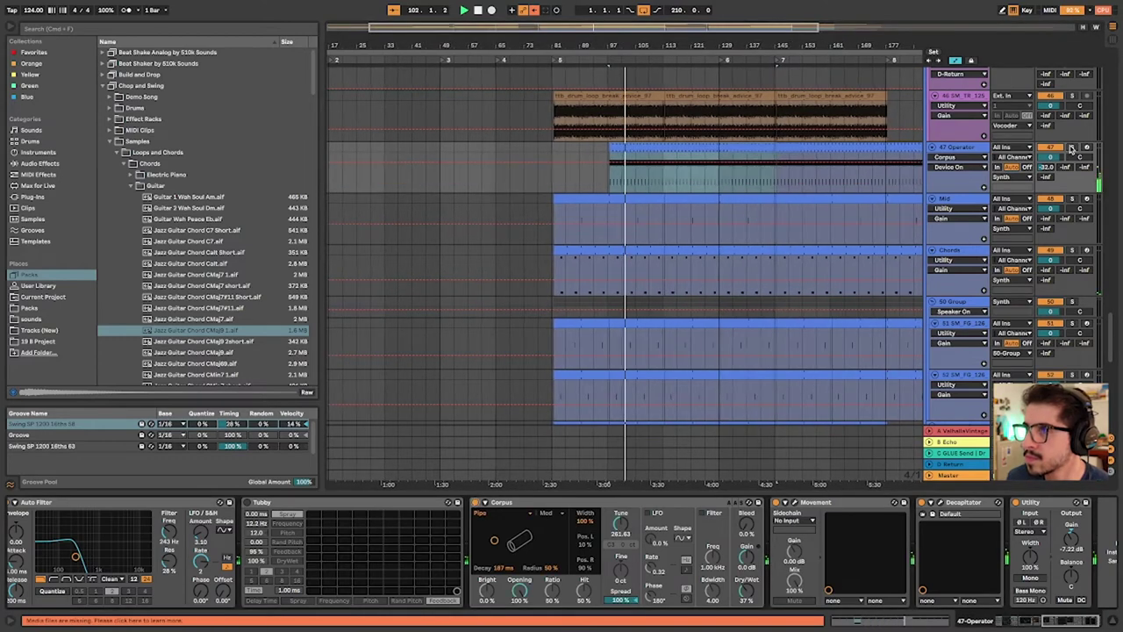
click(1072, 148)
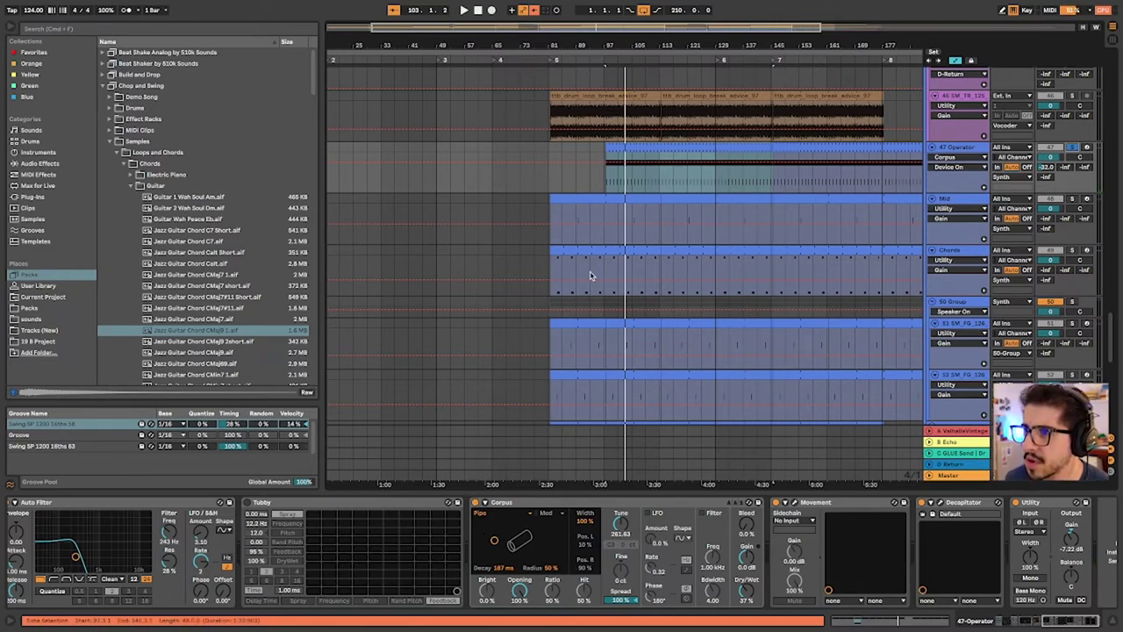
Switch solo to the Mid track and play its first clip with the Fizz Bells instrument
click(583, 204)
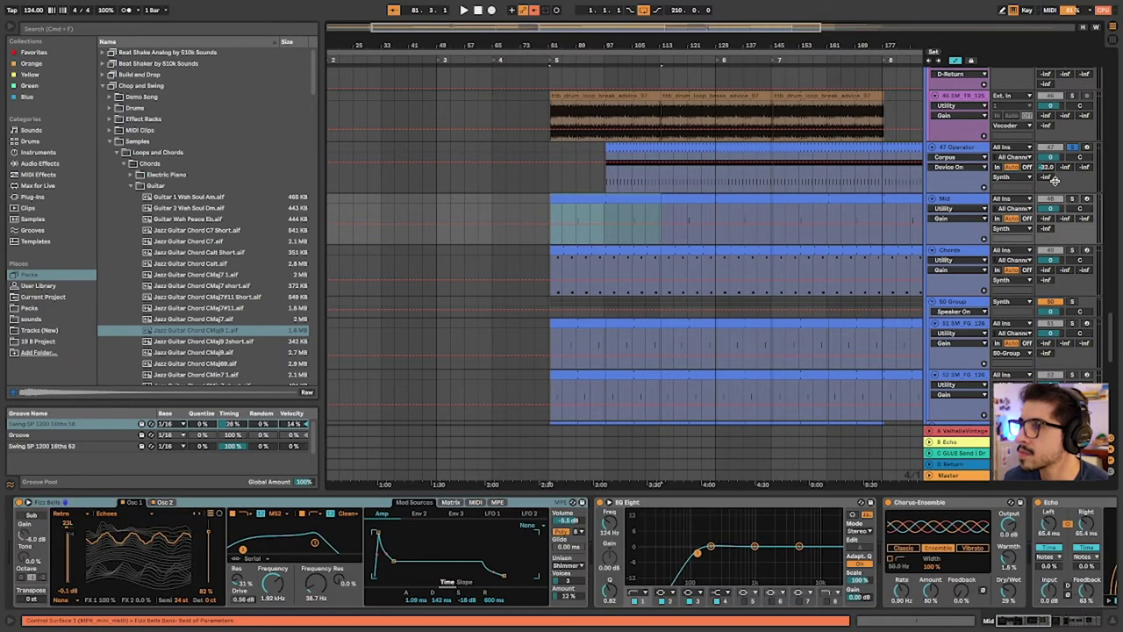
click(1072, 198)
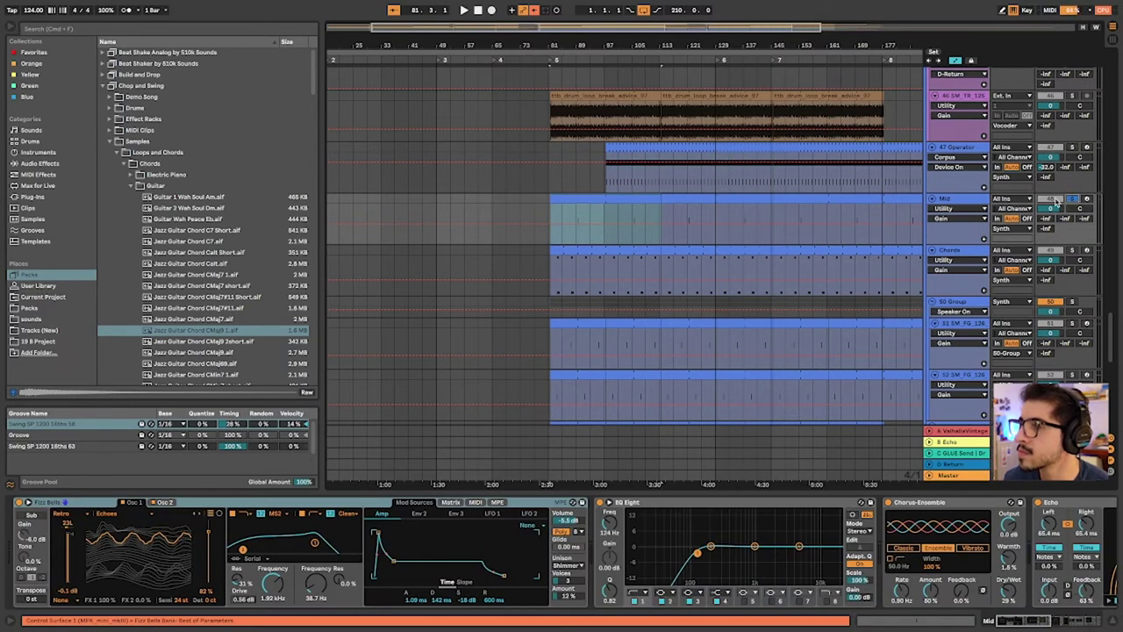
click(576, 237)
key(space)
scroll(576, 238, left, 3)
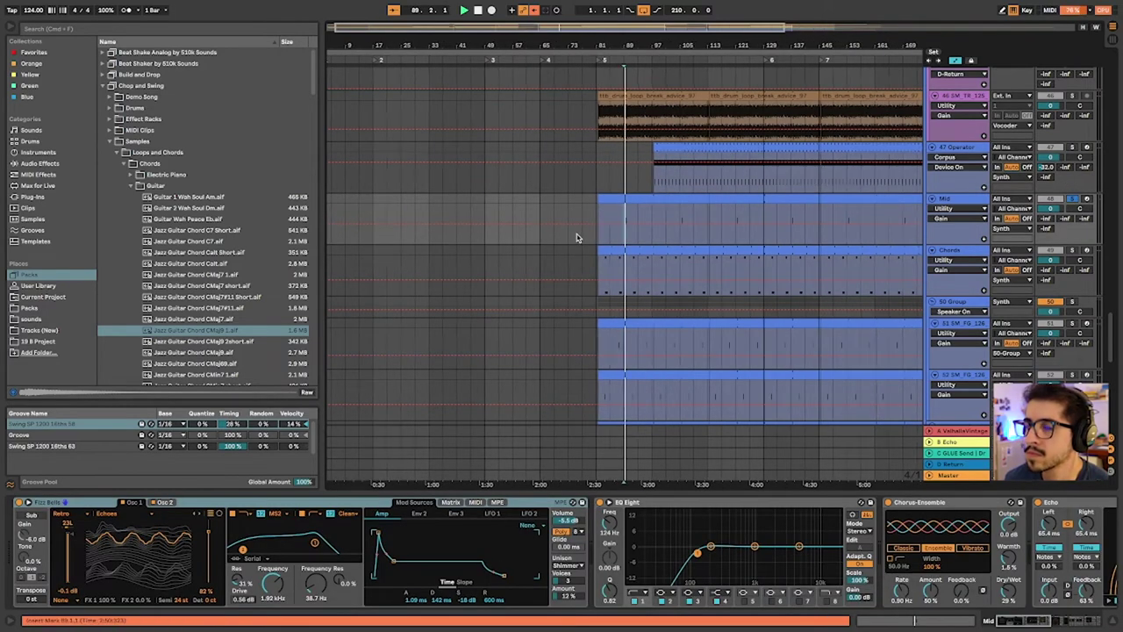
Select the first clip of the Mid track and arm the track for recording
click(642, 198)
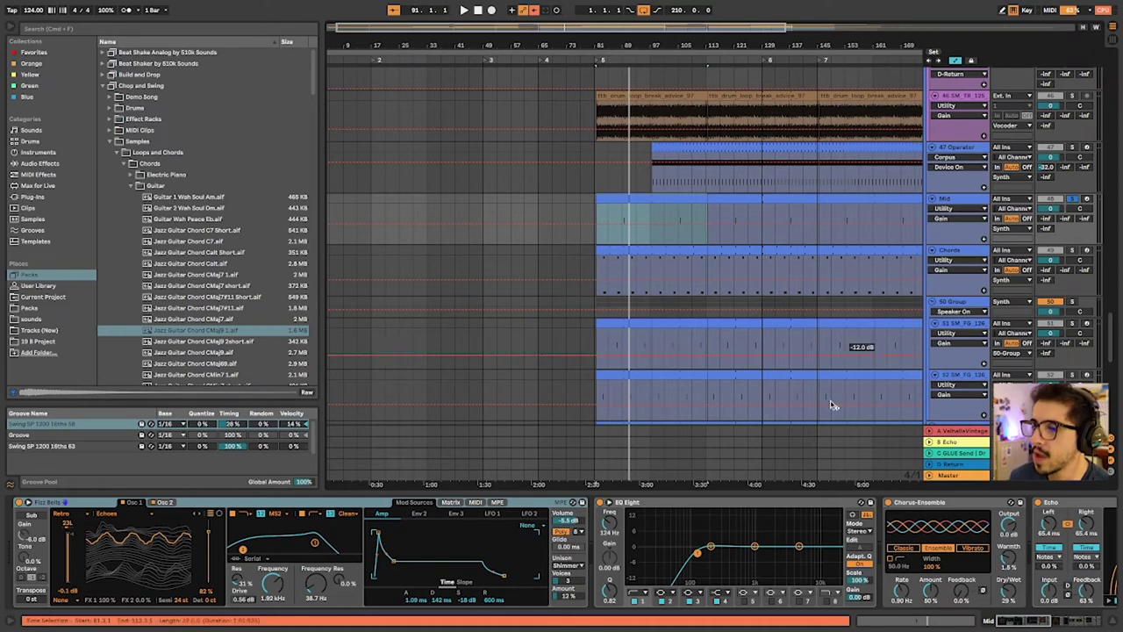
click(1087, 199)
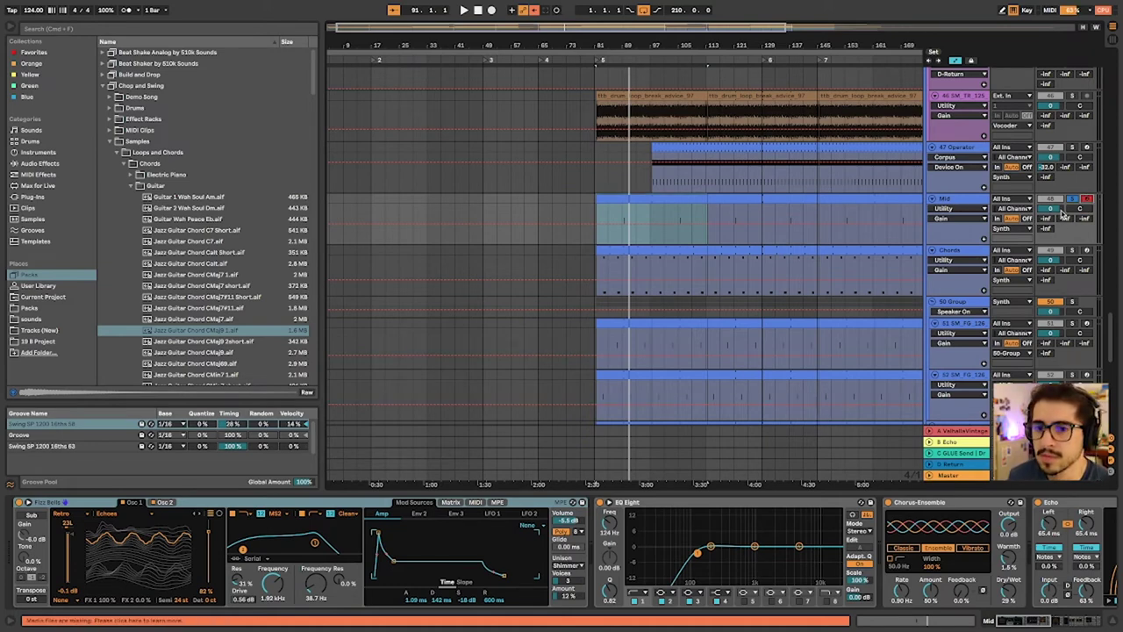
Switch Echobode off on the Mid track and listen to the Fizz Bells instrument without it
scroll(798, 525, right, 10)
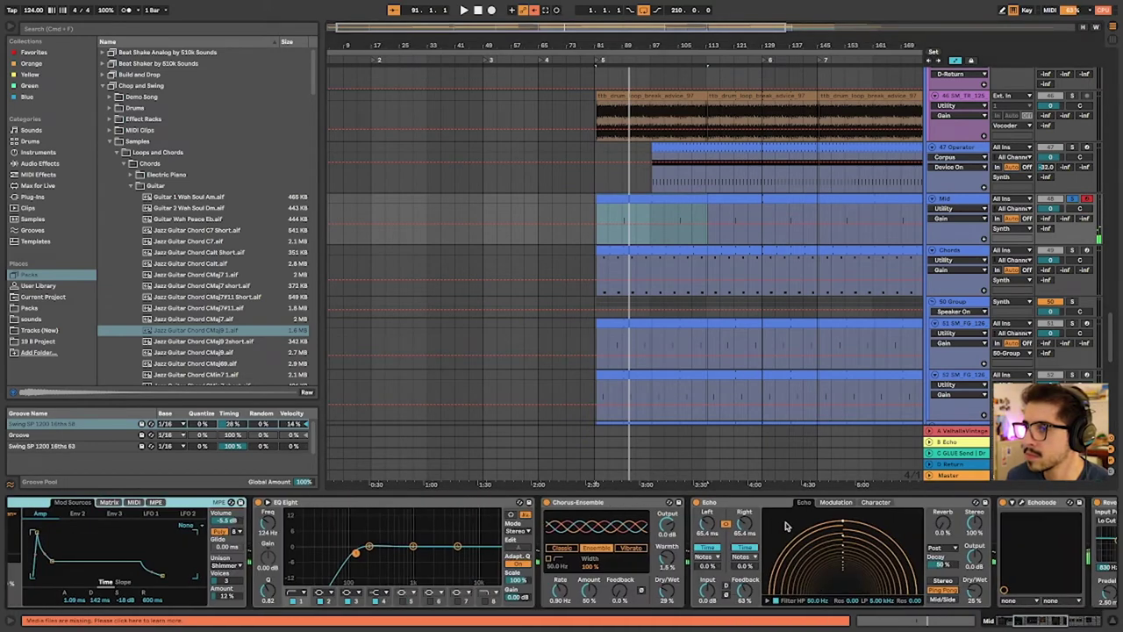
click(873, 506)
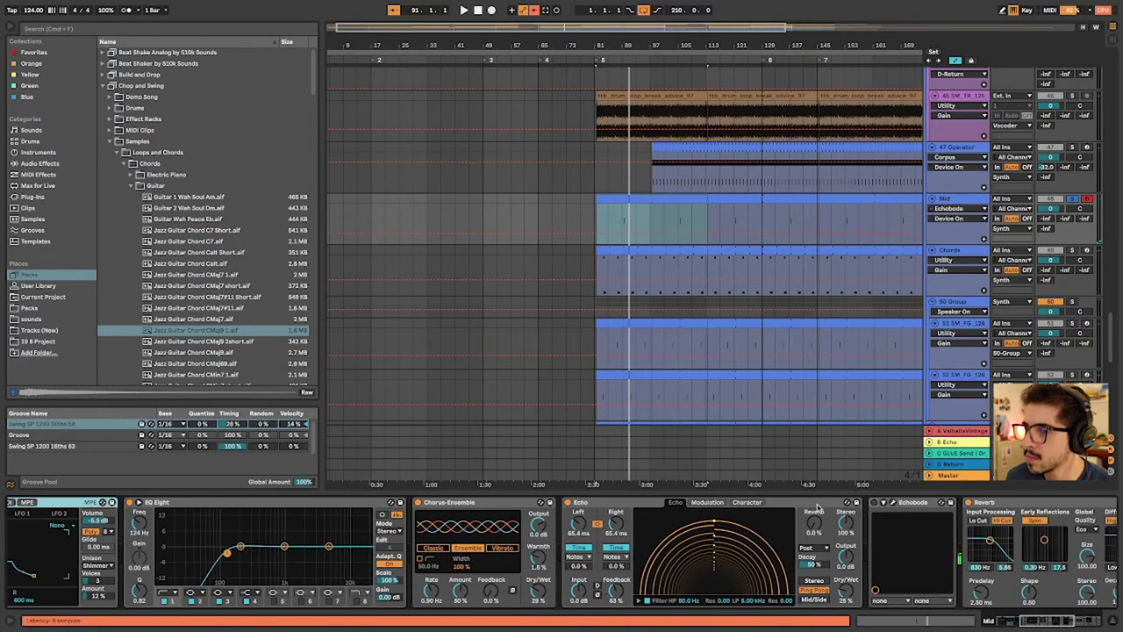
scroll(357, 529, left, 10)
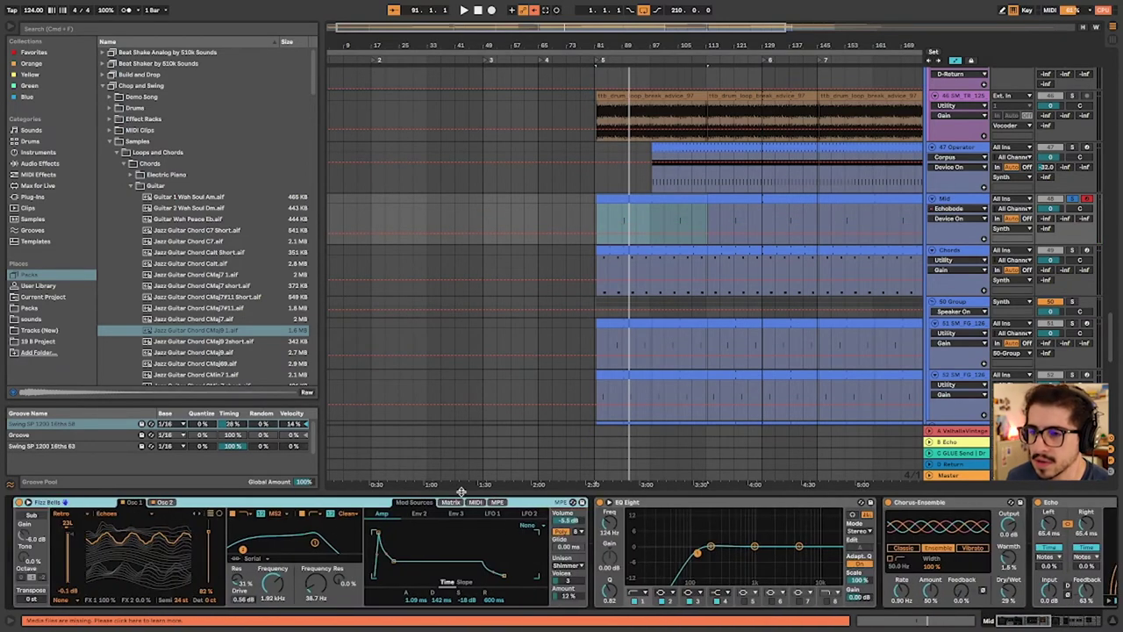
right_click(333, 507)
key(Escape)
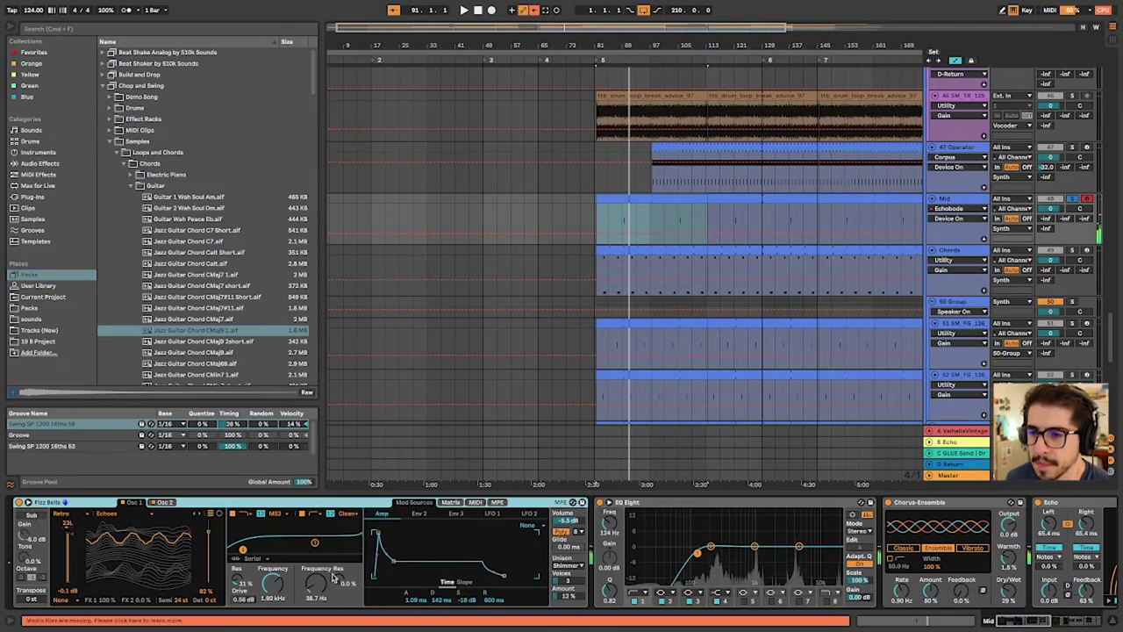
Review the Mid track's EQ Eight, Chorus-Ensemble and Echo, and inspect Echobode's settings in its plug-in window
scroll(732, 556, right, 5)
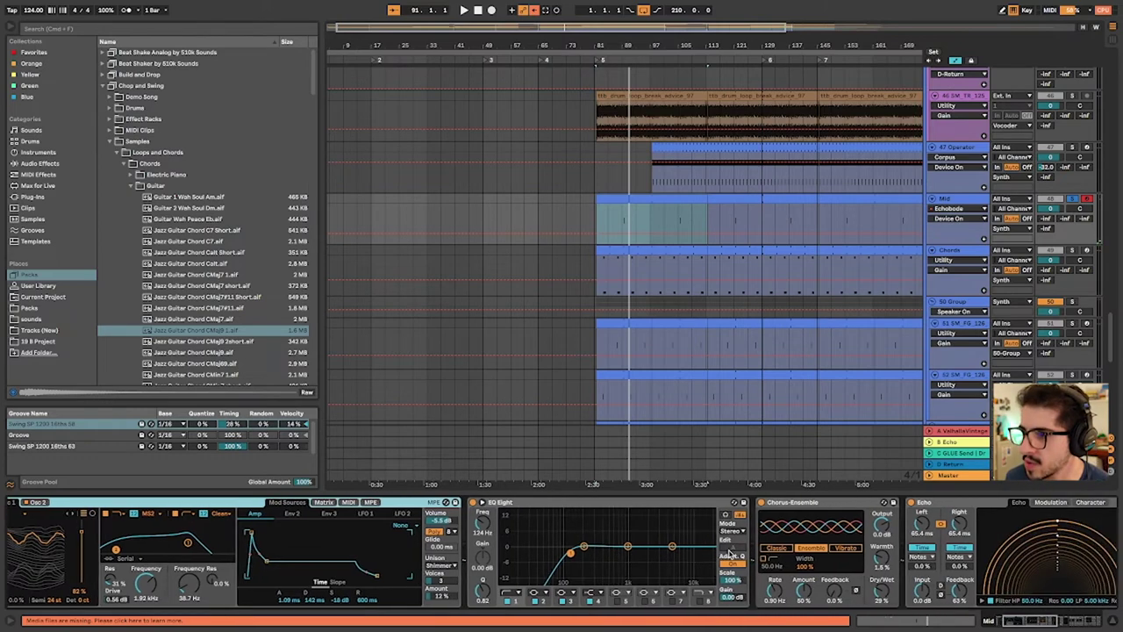
scroll(786, 535, right, 7)
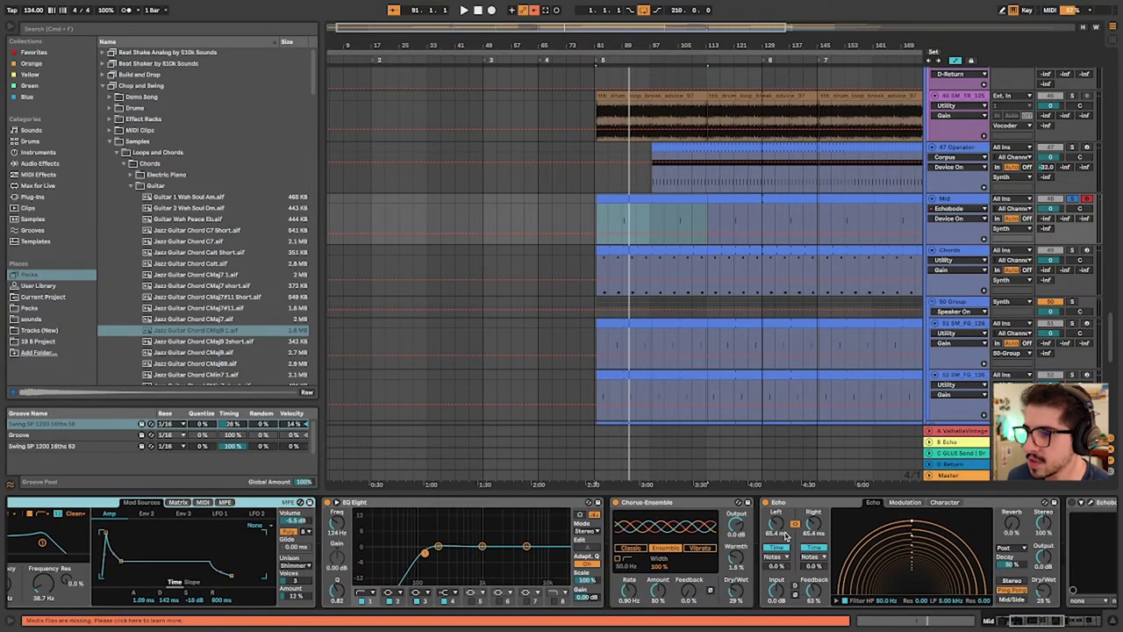
scroll(784, 533, right, 8)
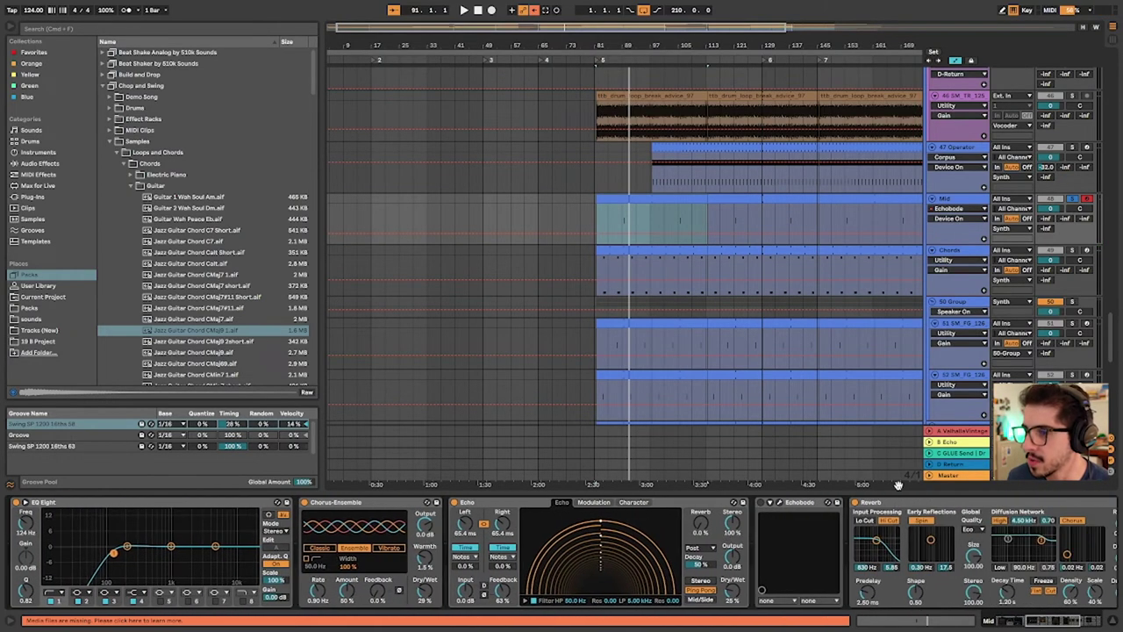
click(780, 504)
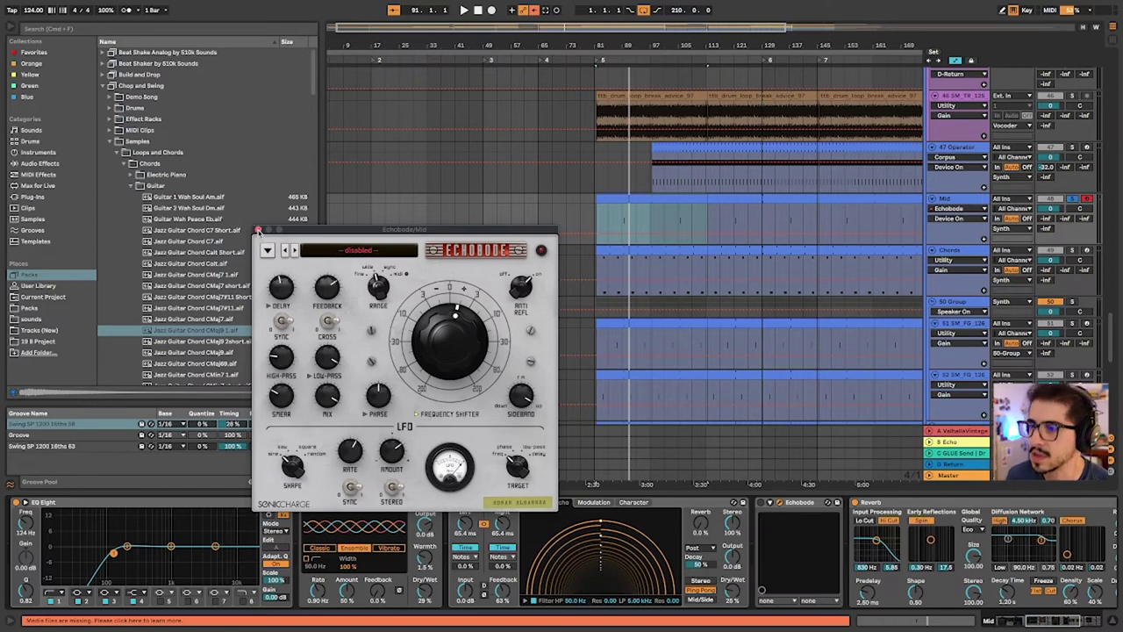
click(258, 230)
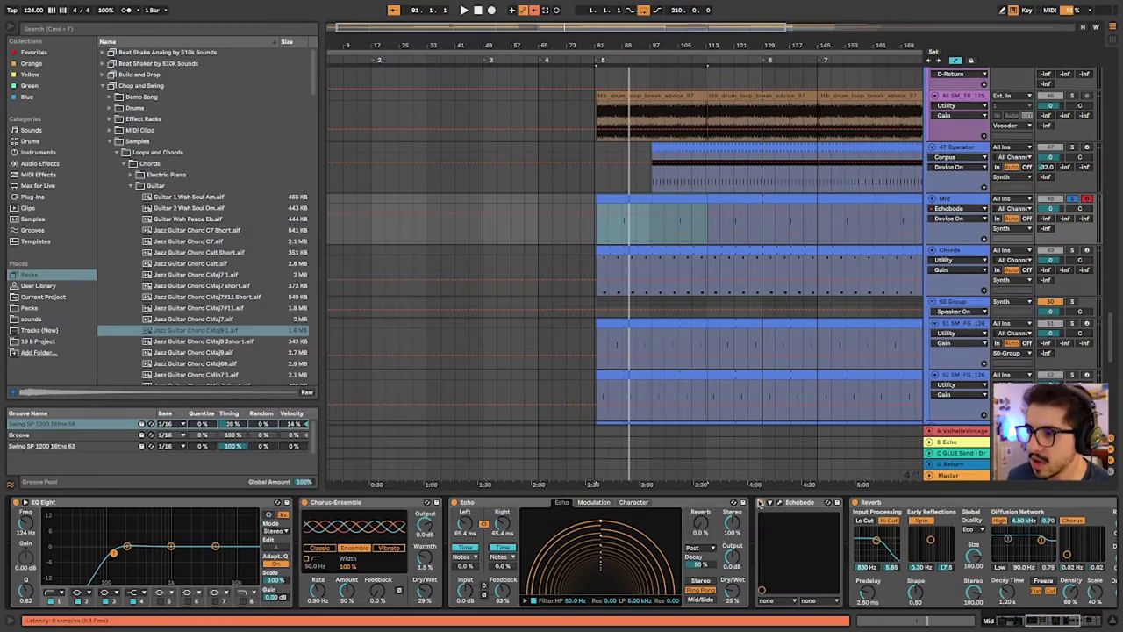
Listen to the Mid track with Echobode enabled and examine the rest of its chain through Reverb, Auto Filter and Utility
scroll(869, 558, right, 5)
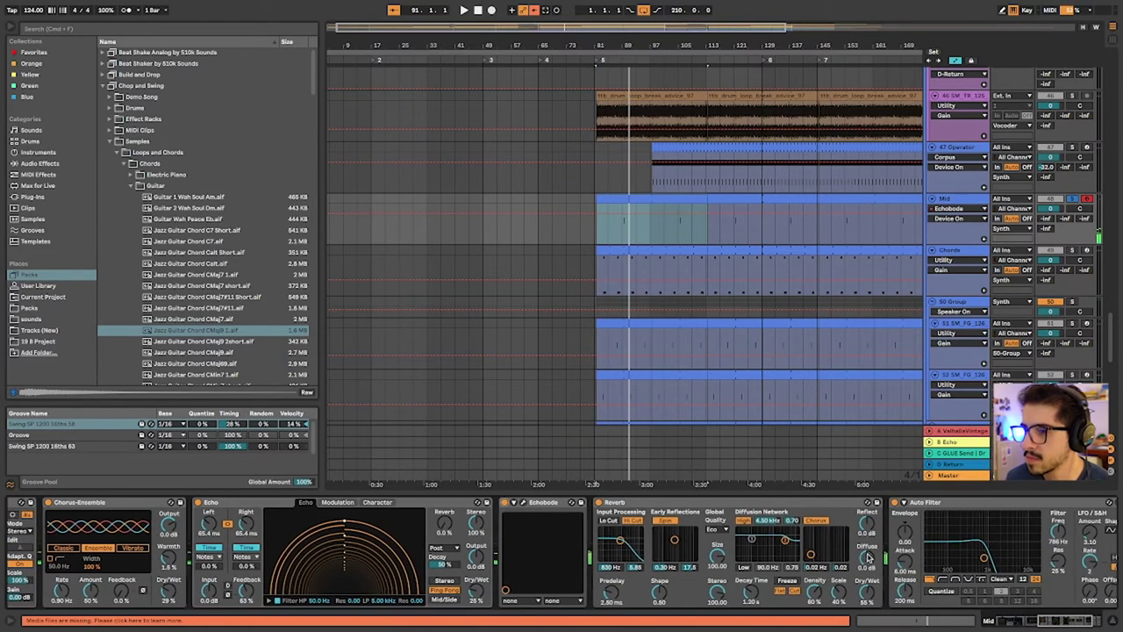
scroll(867, 556, right, 2)
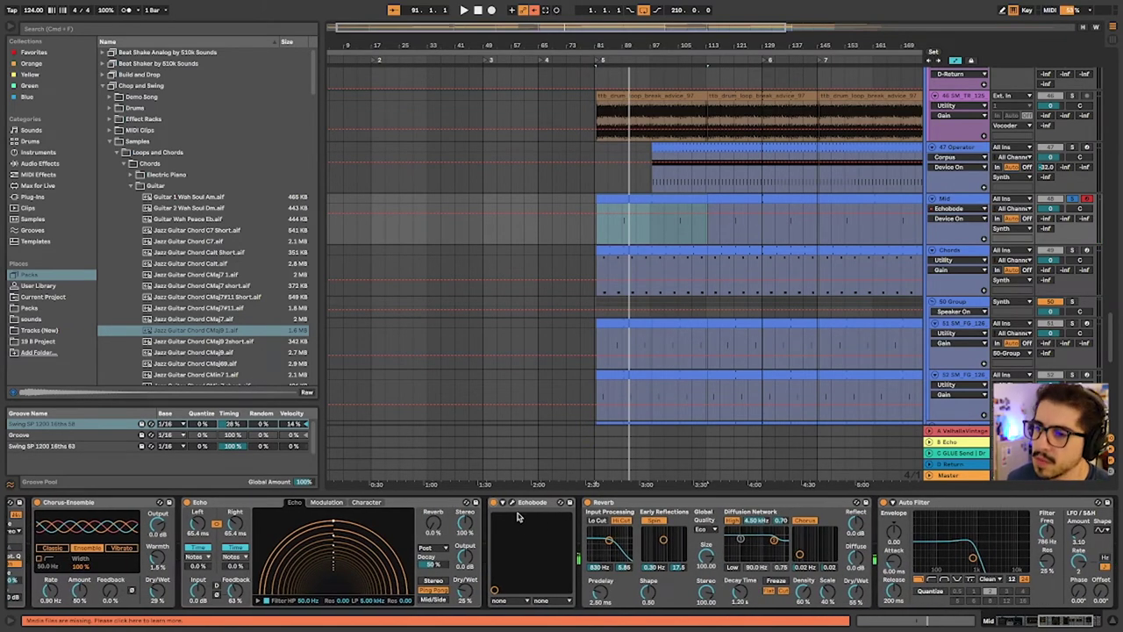
scroll(219, 539, left, 15)
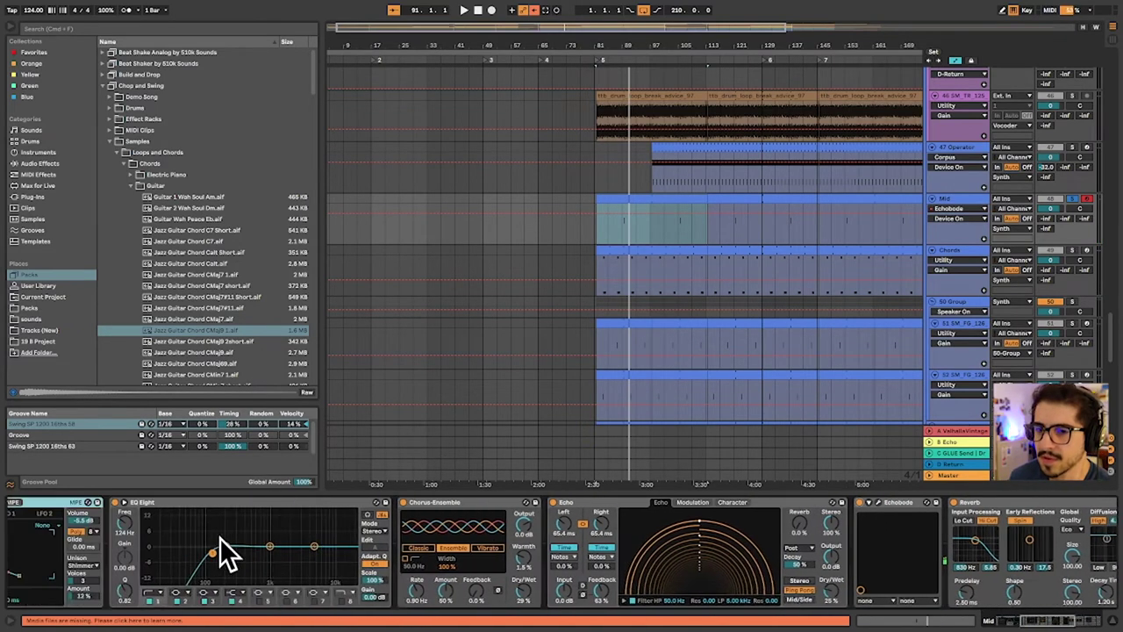
scroll(433, 544, right, 15)
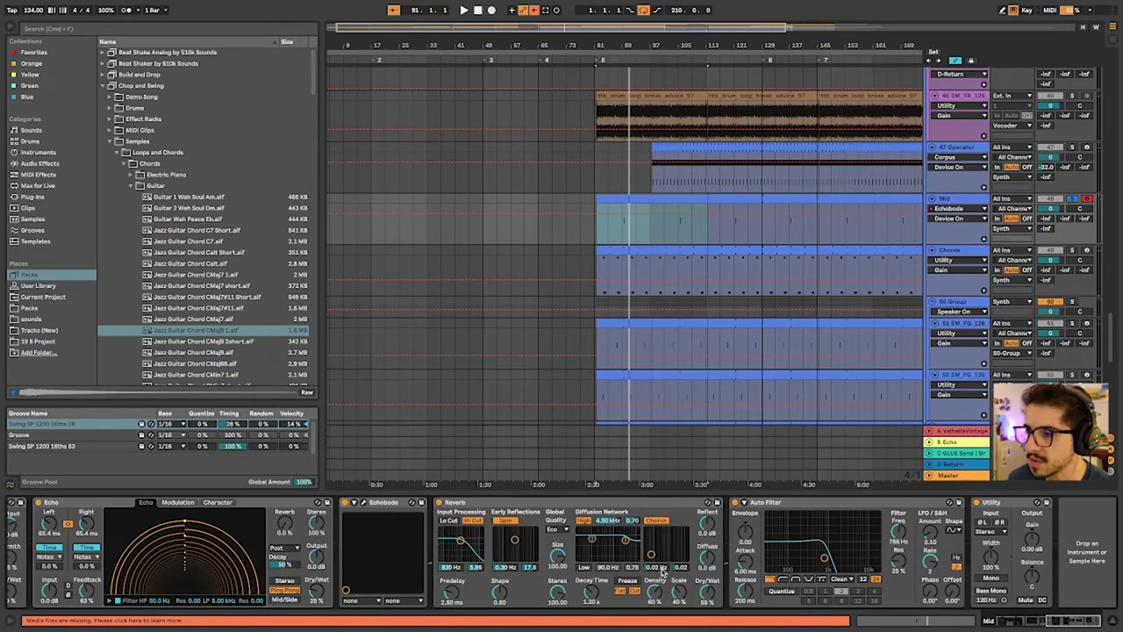
scroll(737, 557, left, 1)
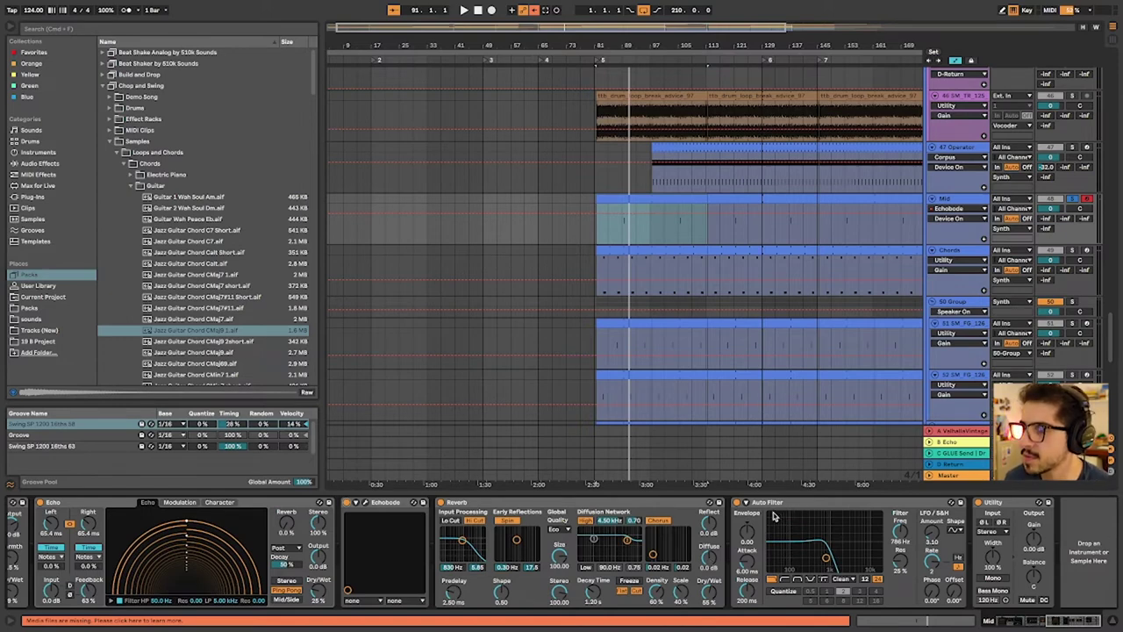
Select the first clip of the Chords track and switch solo to that track
click(626, 252)
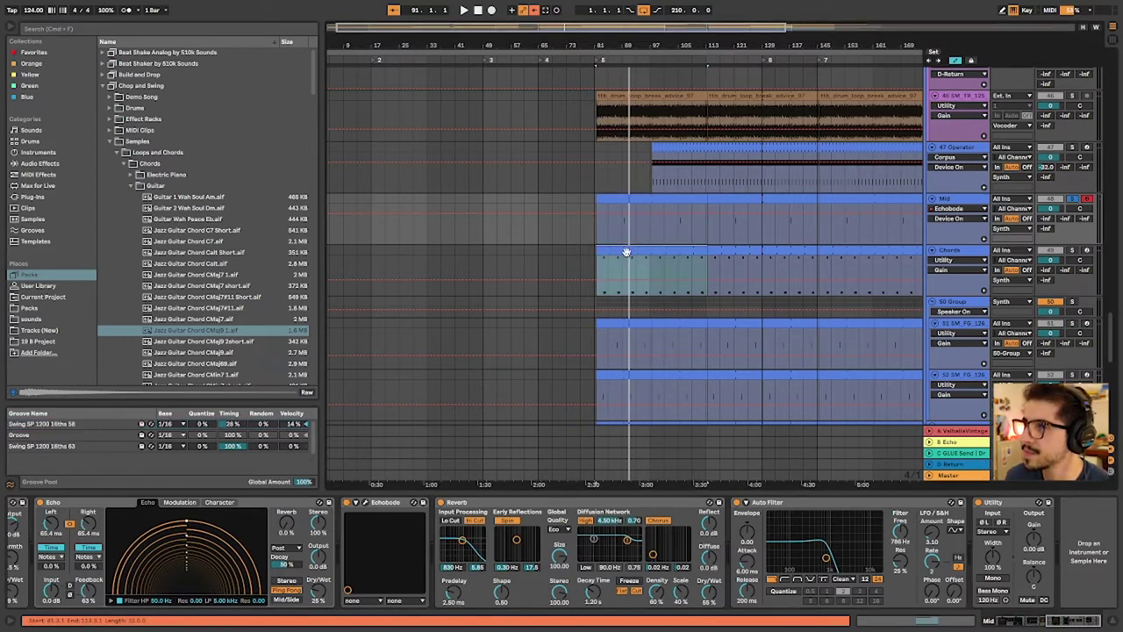
scroll(843, 248, right, 3)
scroll(843, 248, down, 2)
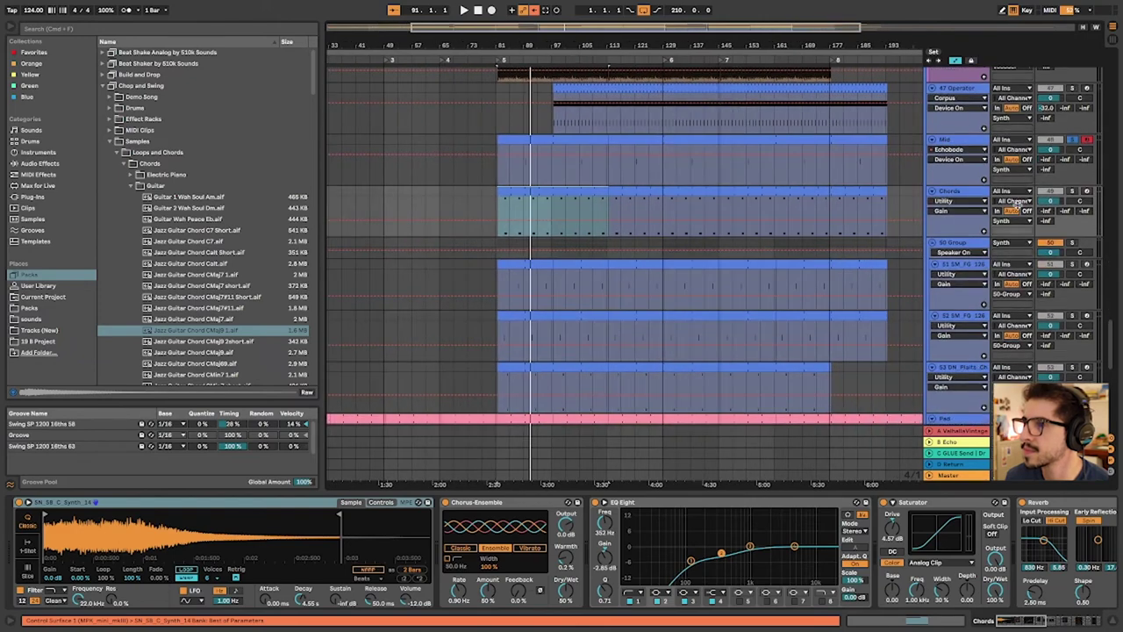
click(1071, 190)
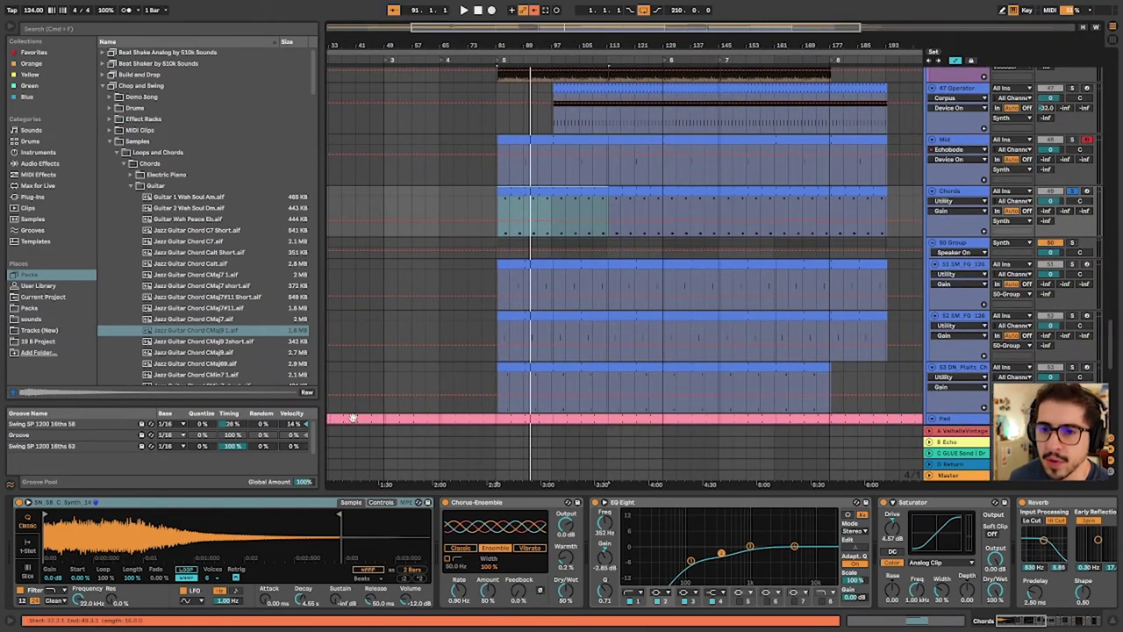
Show the Chords instrument's SN_S8_C_Synth_14 sample in the browser and look at the pack folder containing it
right_click(141, 530)
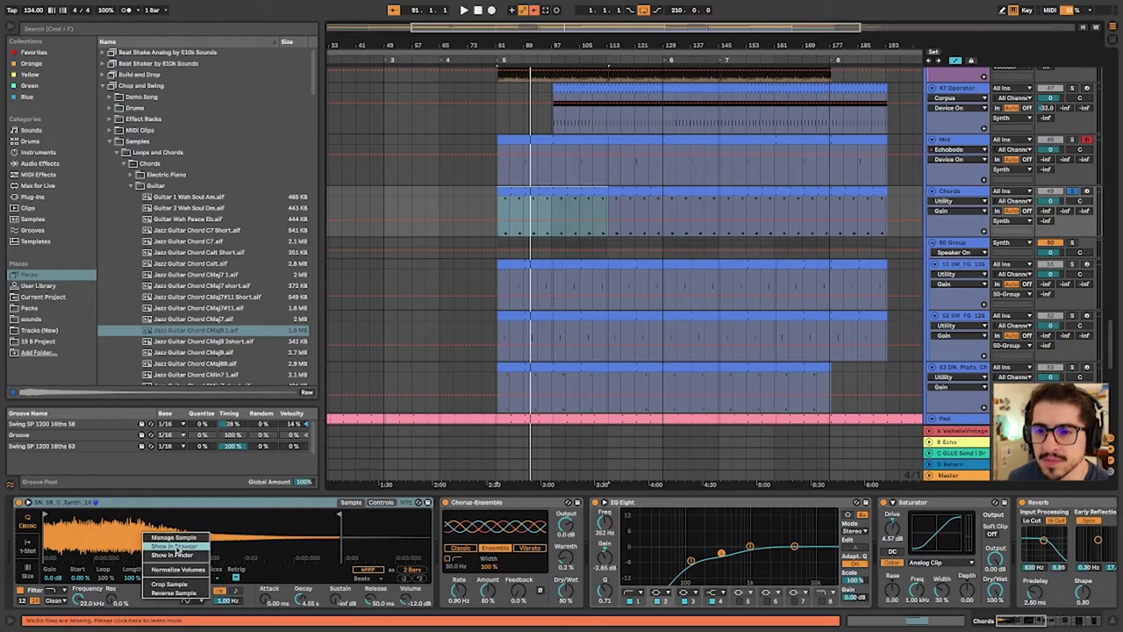
click(174, 547)
scroll(154, 159, down, 2)
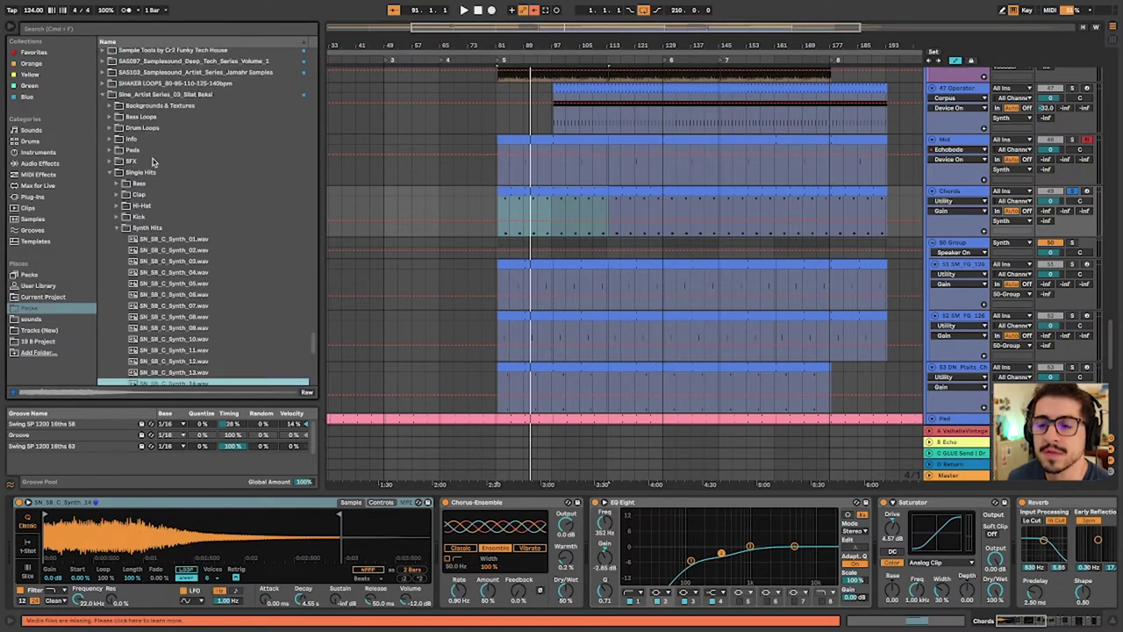
Check the MIDI notes in the first Chords clip, return to the track's devices and play it in solo
double_click(550, 208)
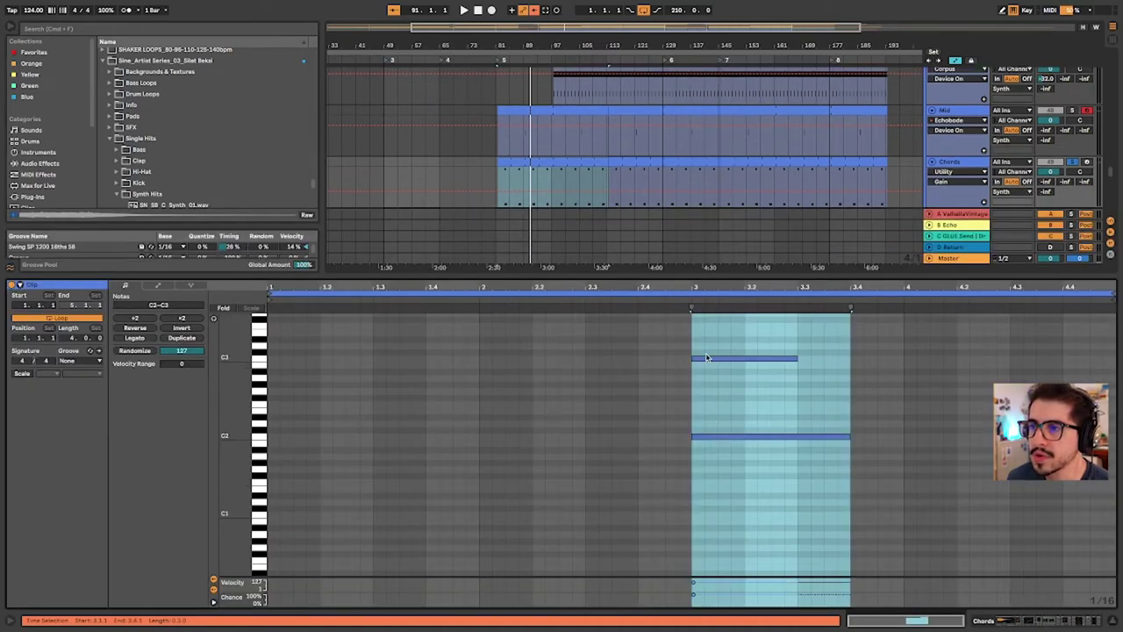
key(shift+Tab)
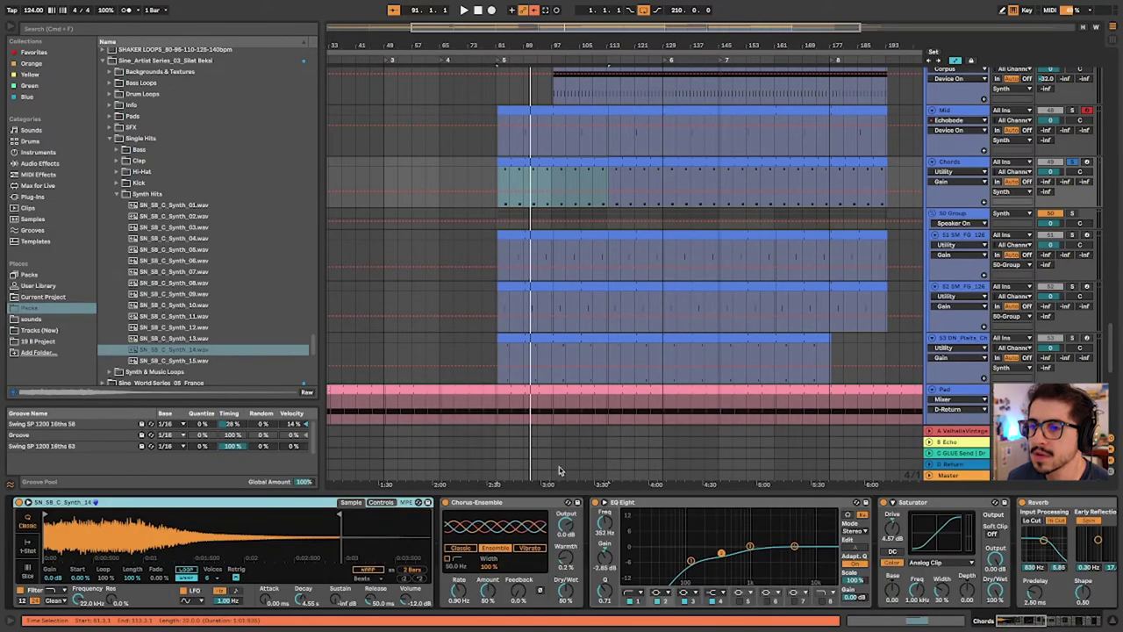
key(space)
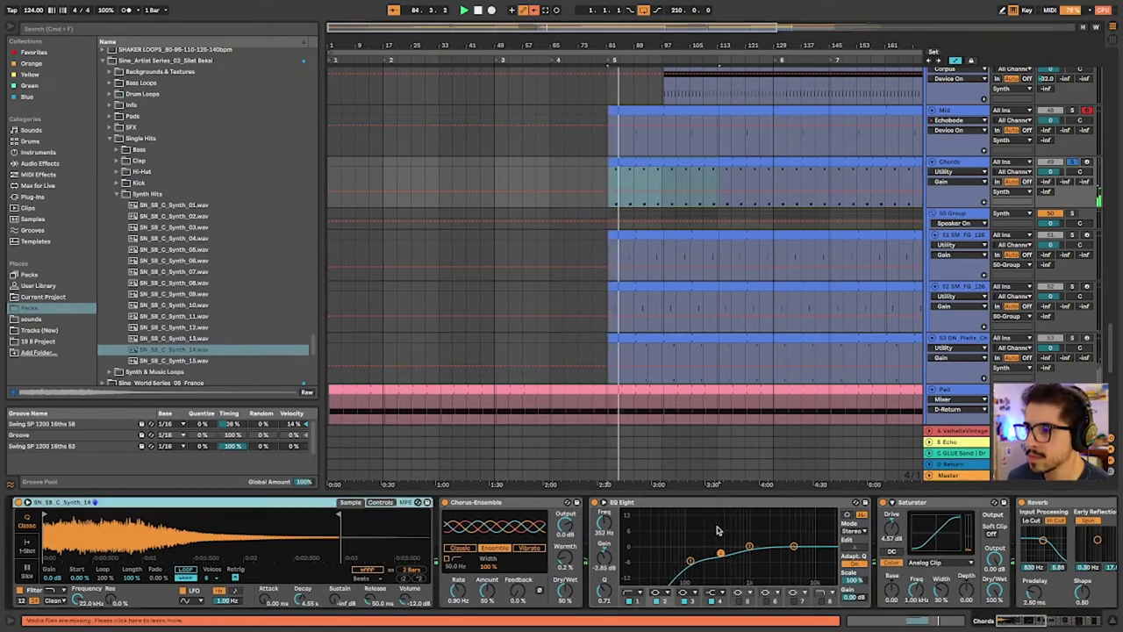
Review the Chords track's effects from EQ Eight through Utility, and compare its sound with Freq Shift Flanger off and on
scroll(716, 530, right, 3)
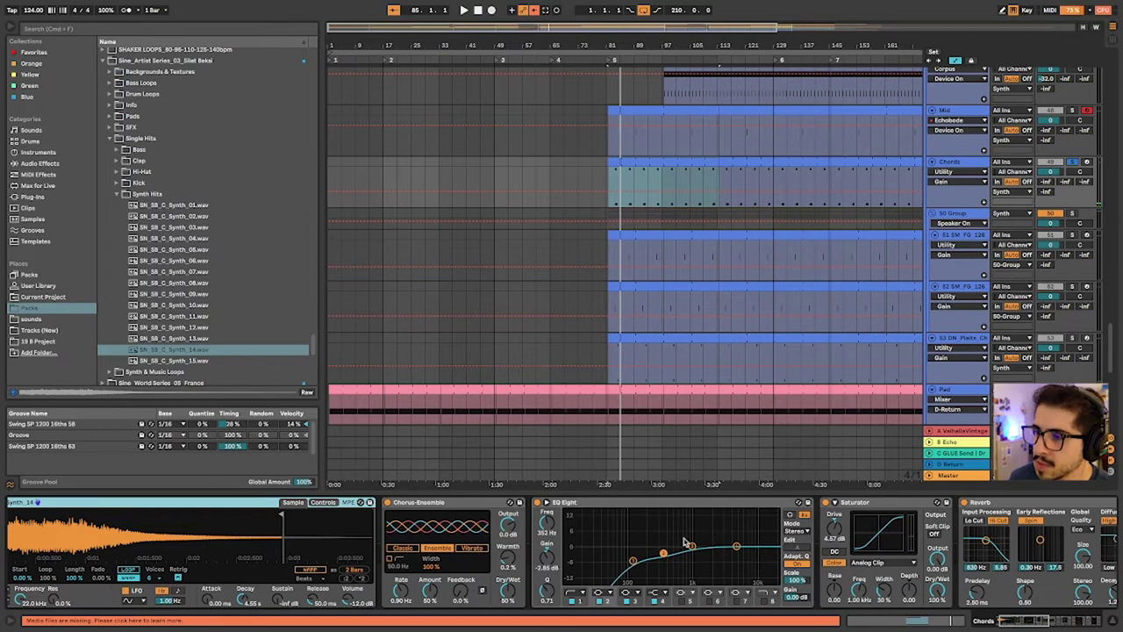
scroll(685, 542, right, 15)
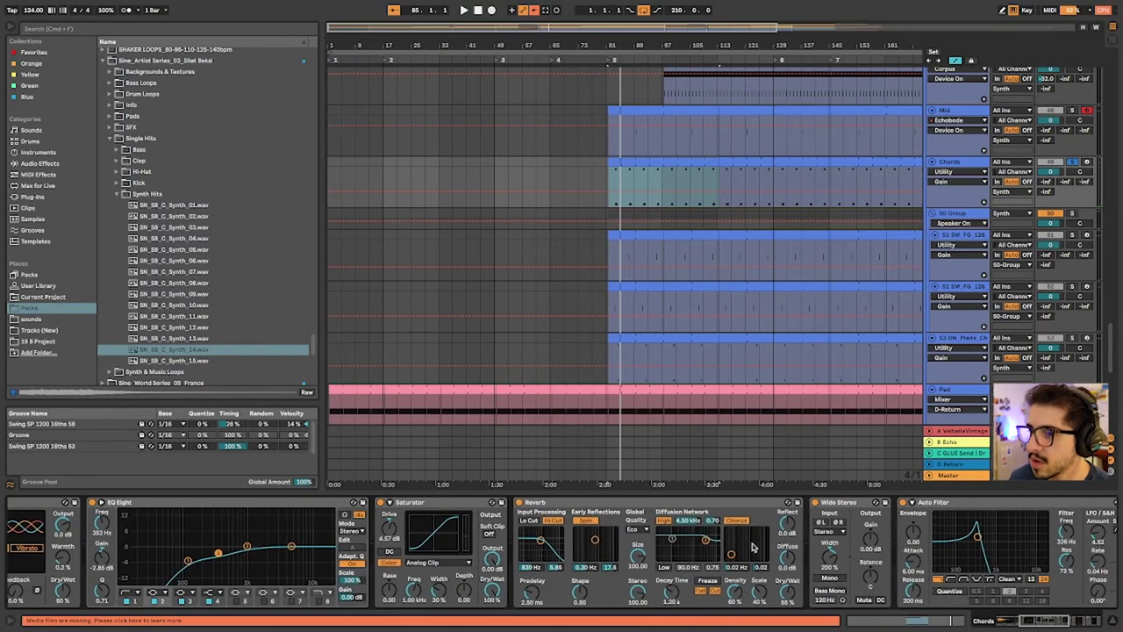
scroll(864, 571, right, 3)
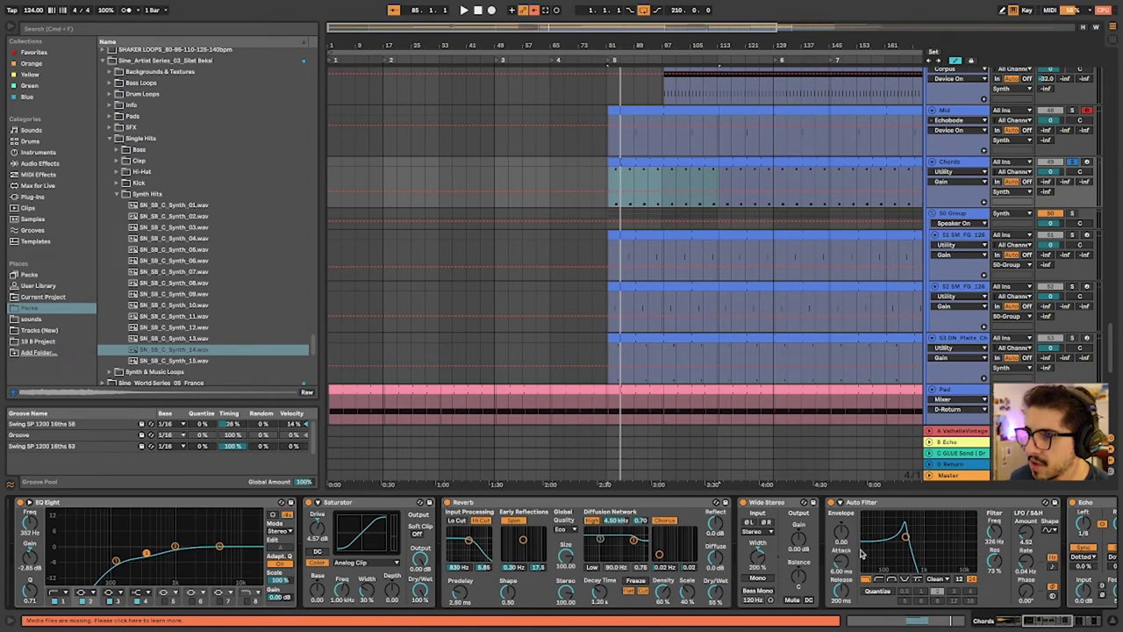
scroll(862, 553, right, 10)
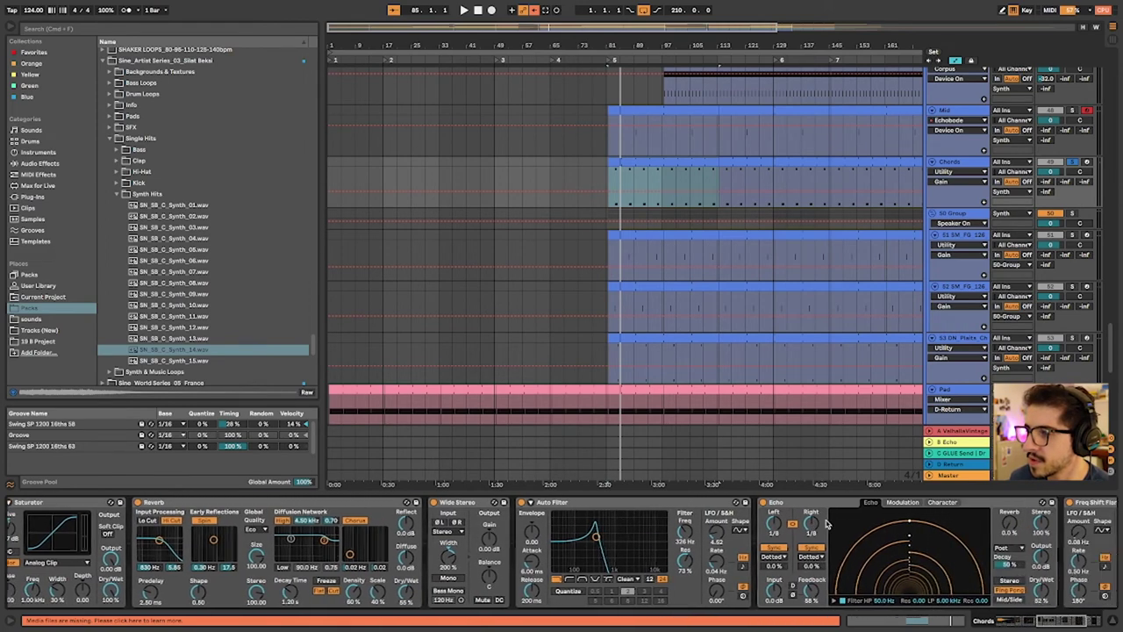
scroll(825, 524, right, 2)
scroll(819, 525, right, 8)
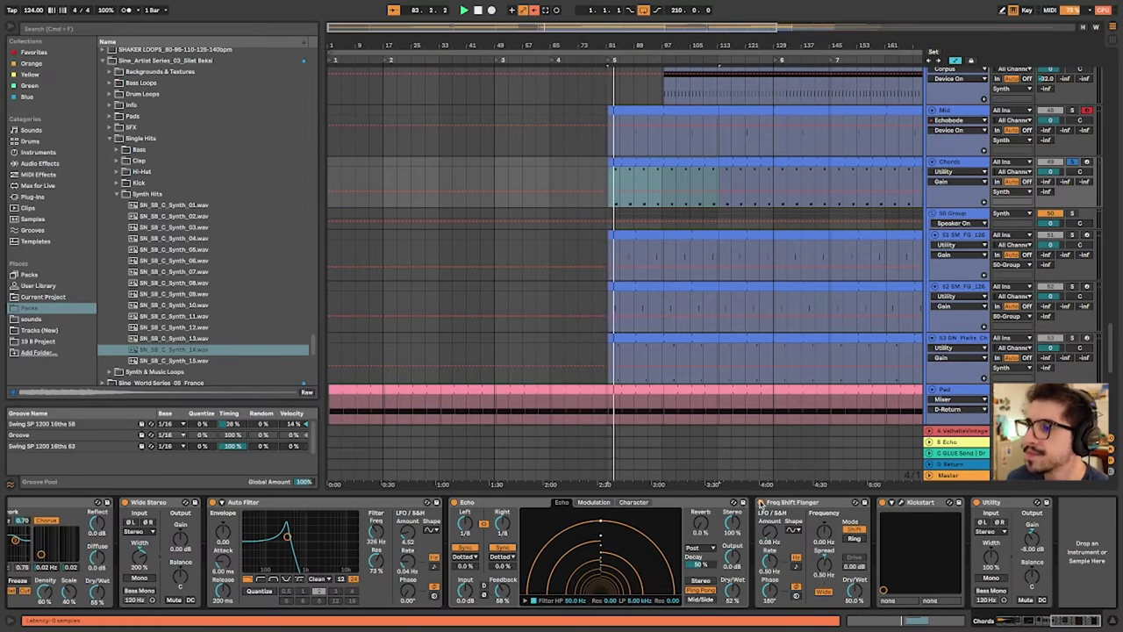
click(761, 503)
click(761, 503)
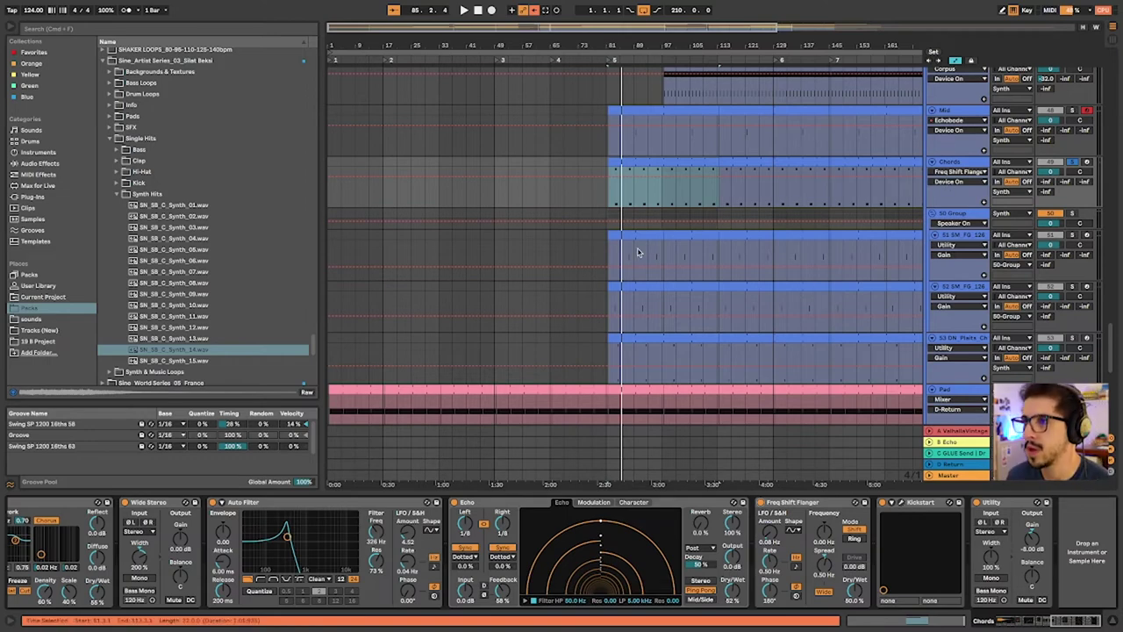
Take the Chords track out of solo and play it within the full mix
scroll(636, 245, up, 1)
scroll(635, 245, up, 8)
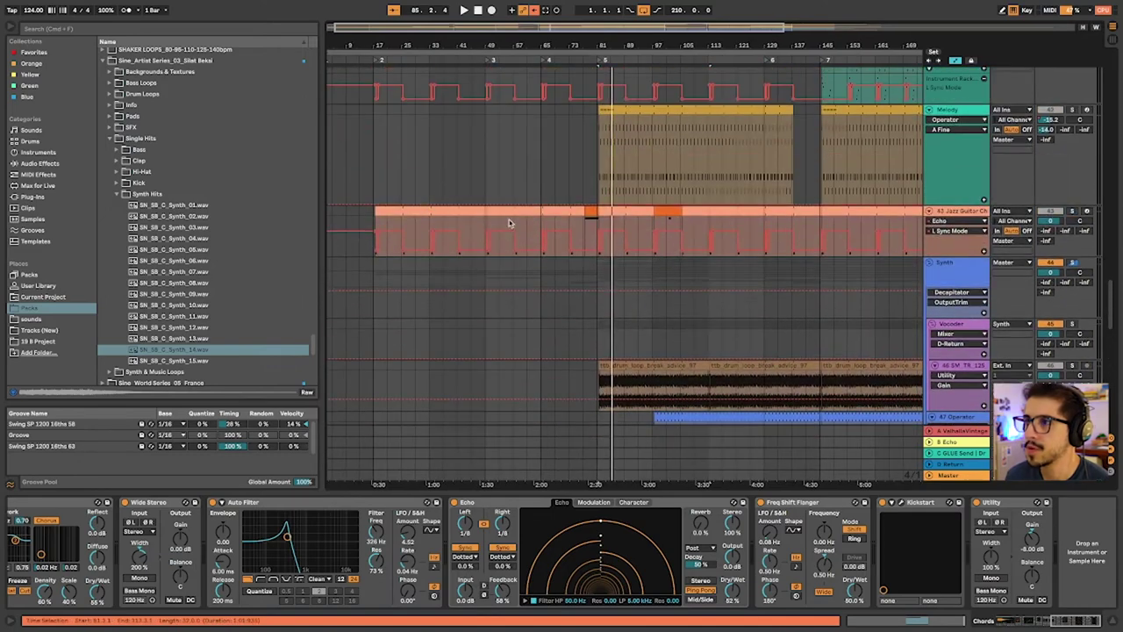
scroll(742, 333, down, 12)
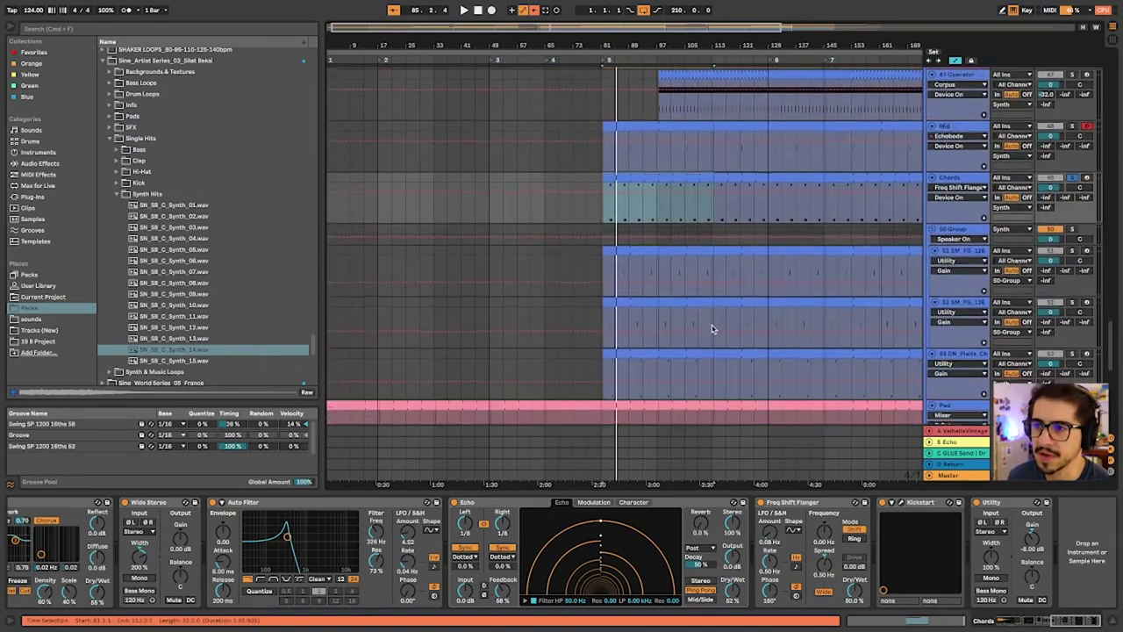
scroll(676, 307, up, 1)
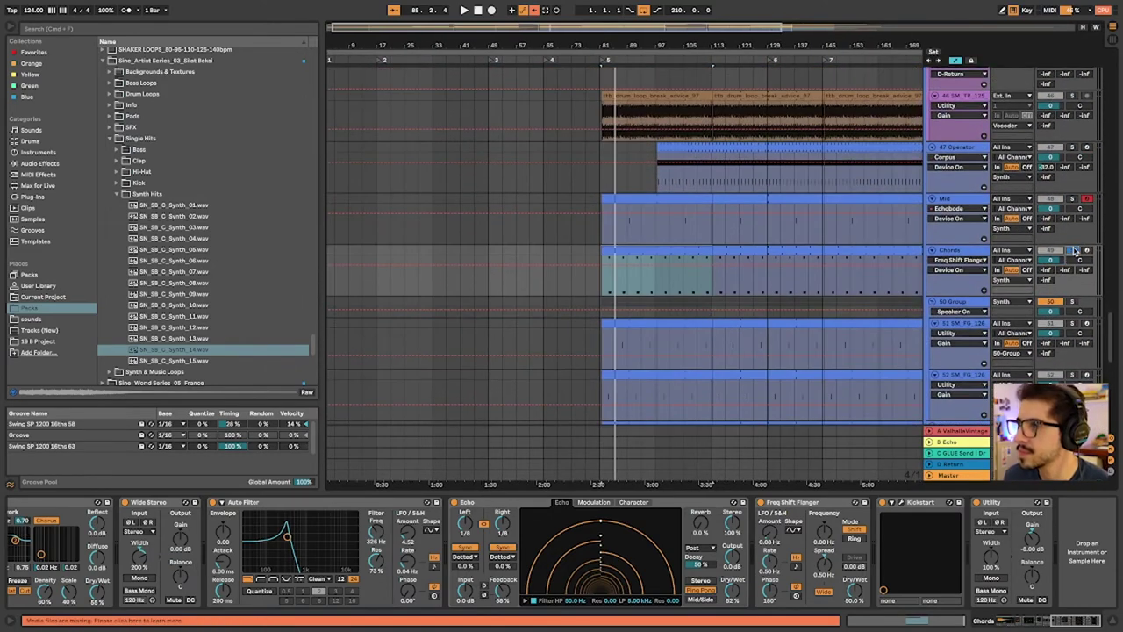
key(space)
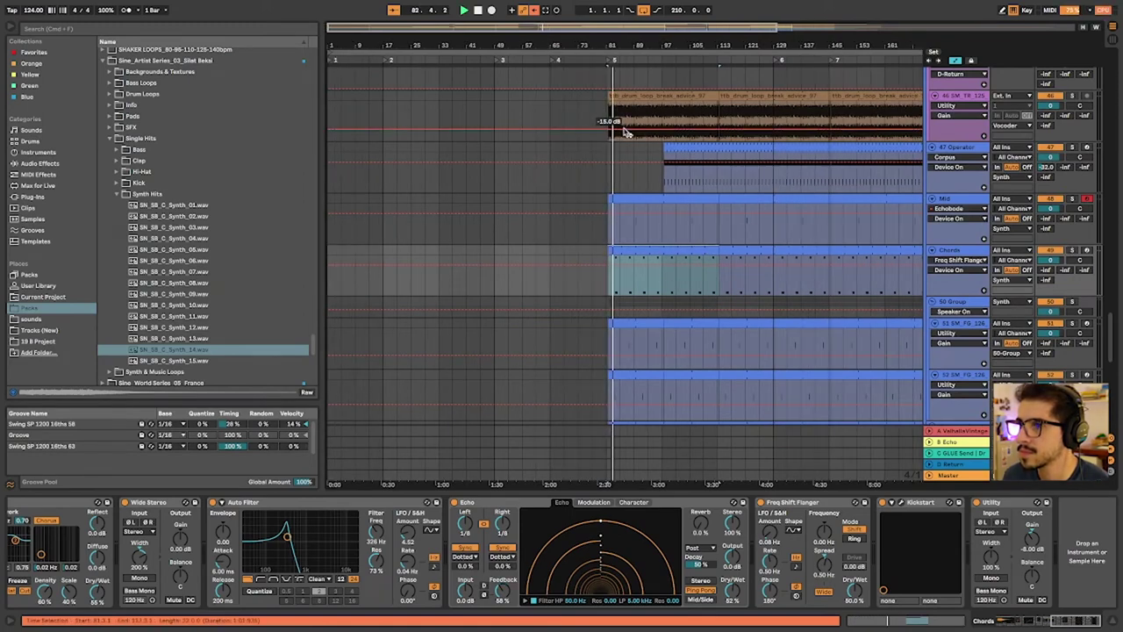
scroll(651, 294, up, 7)
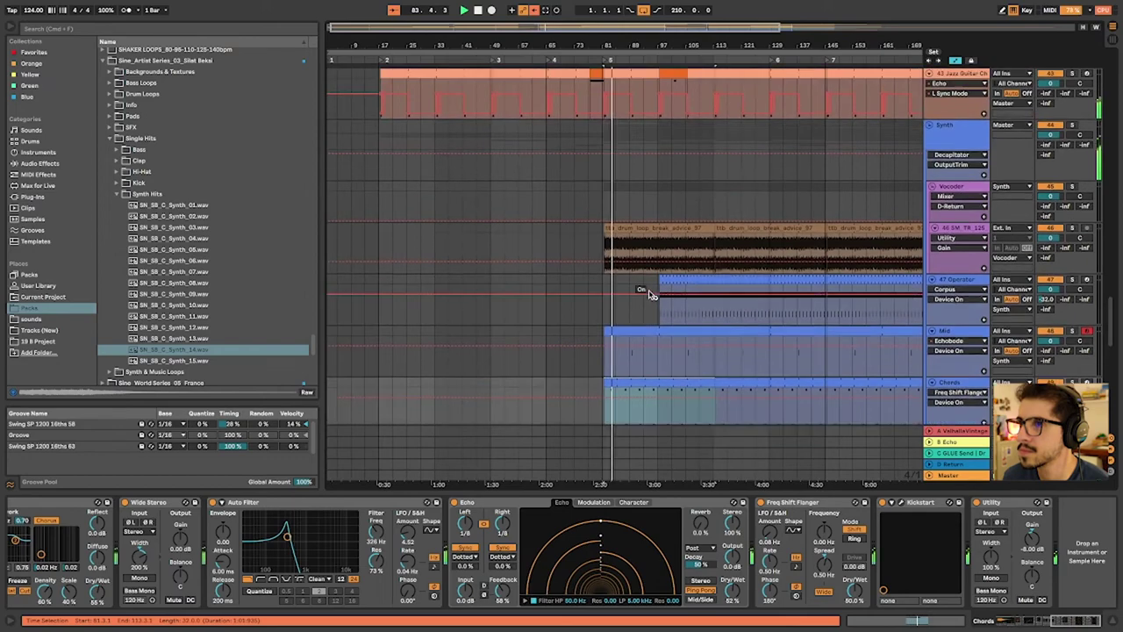
Place the insert marker at bar 85 in the 51 SM_FG_126 track to display its devices
scroll(650, 294, down, 12)
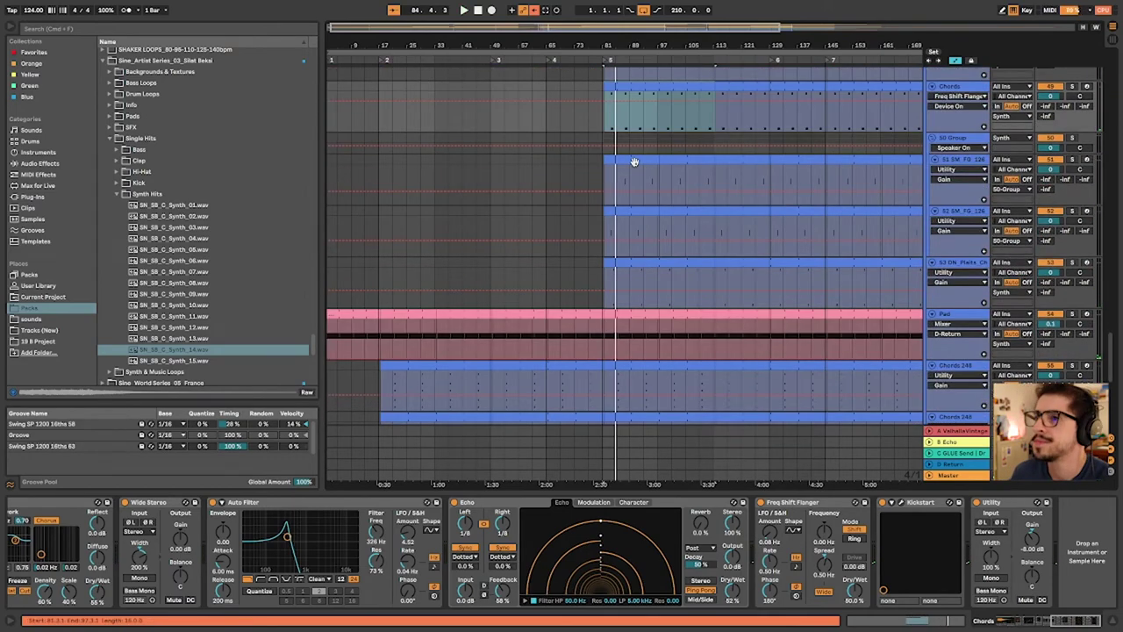
scroll(617, 195, down, 1)
click(620, 194)
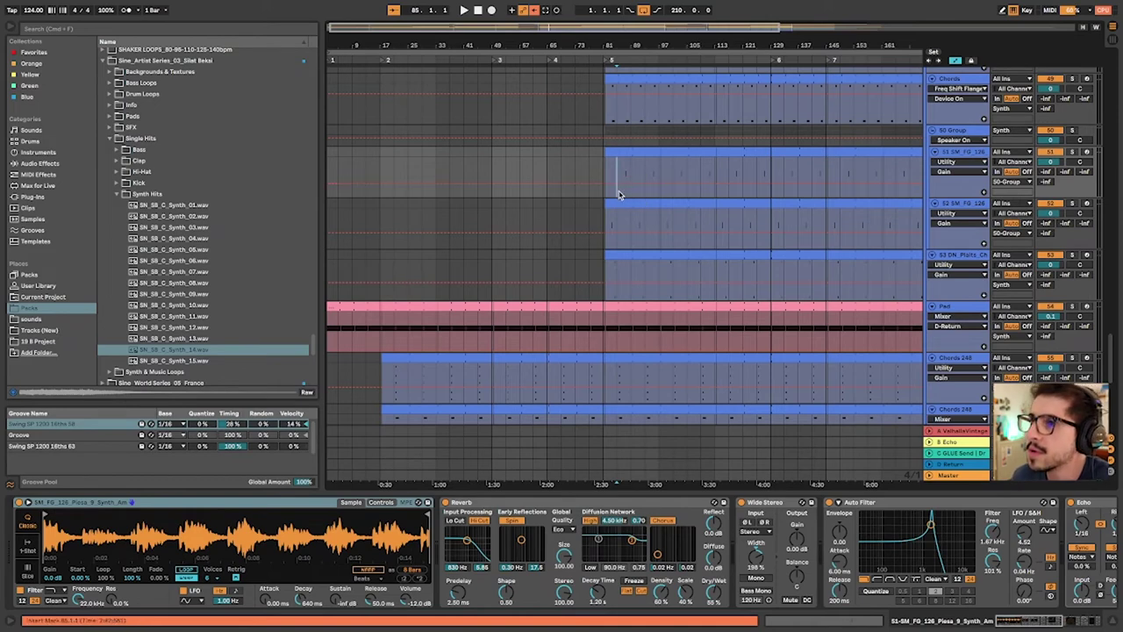
Play the 51 SM_FG_126 track in solo from its first clip
key(plus)
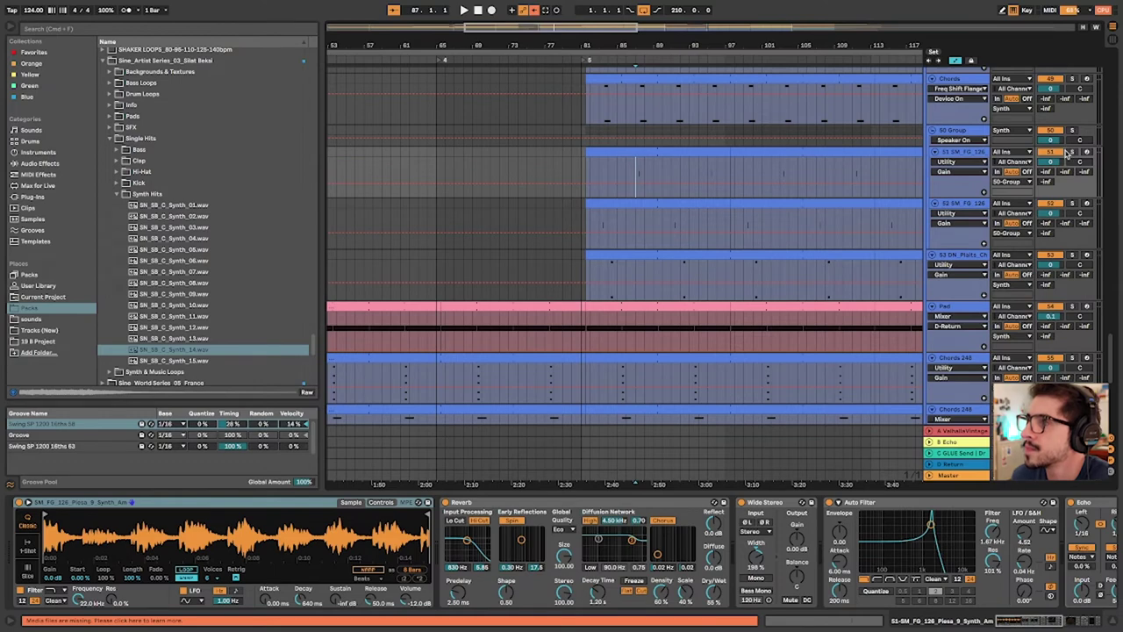
key(space)
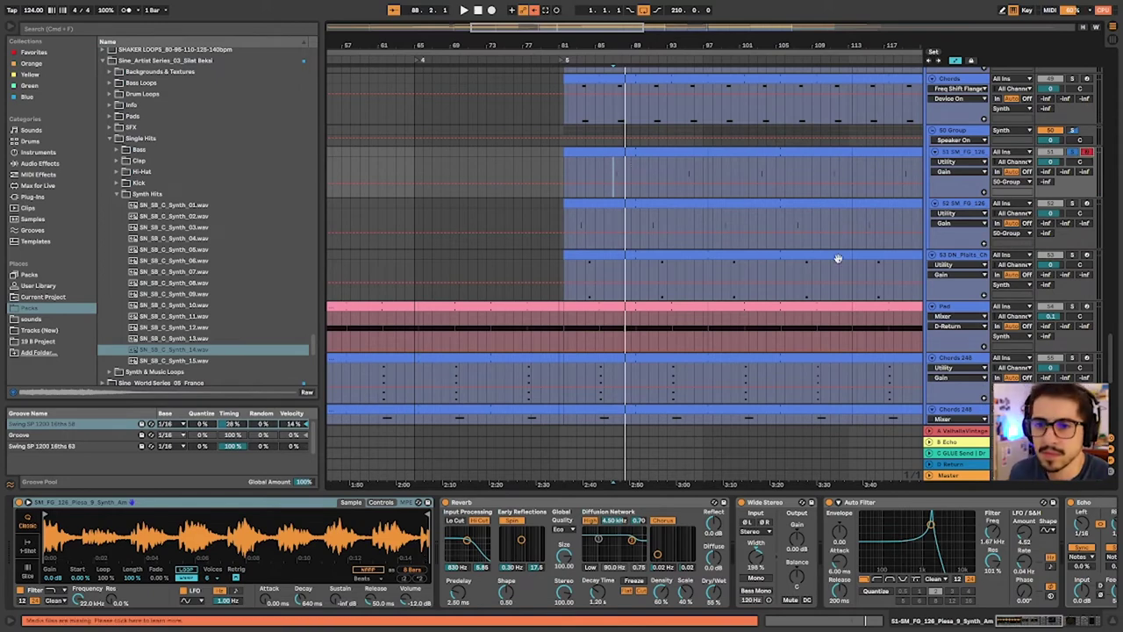
Locate the 51 SM_FG_126 track's source sample, SM_FG_126_Plesa_9_Synth_Am.wav, in the browser
right_click(120, 523)
click(144, 549)
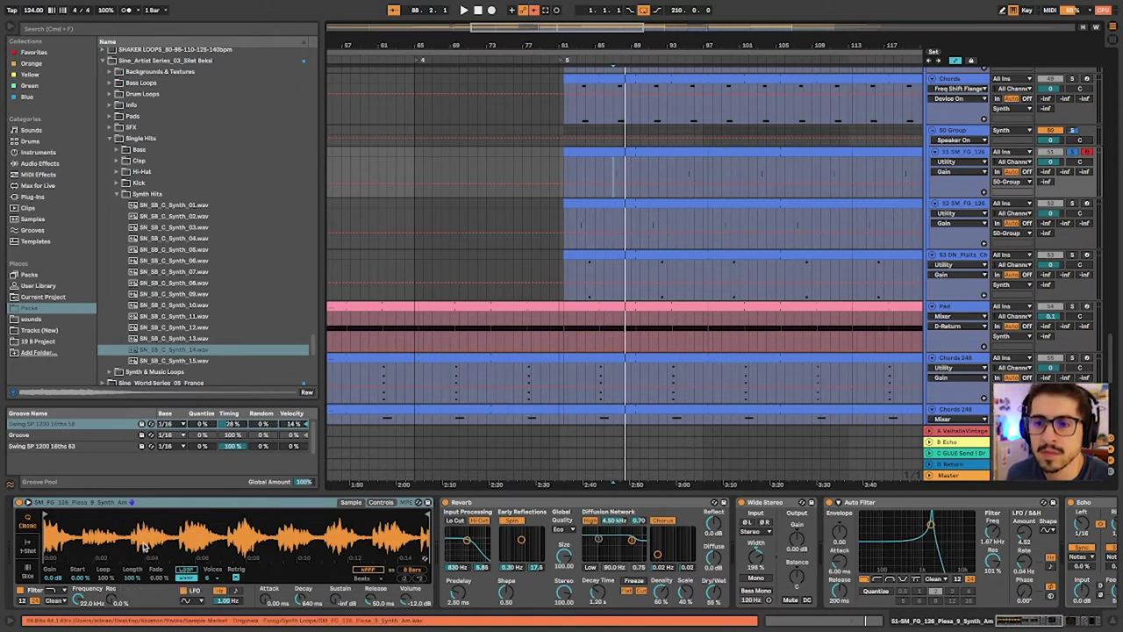
right_click(145, 548)
click(154, 546)
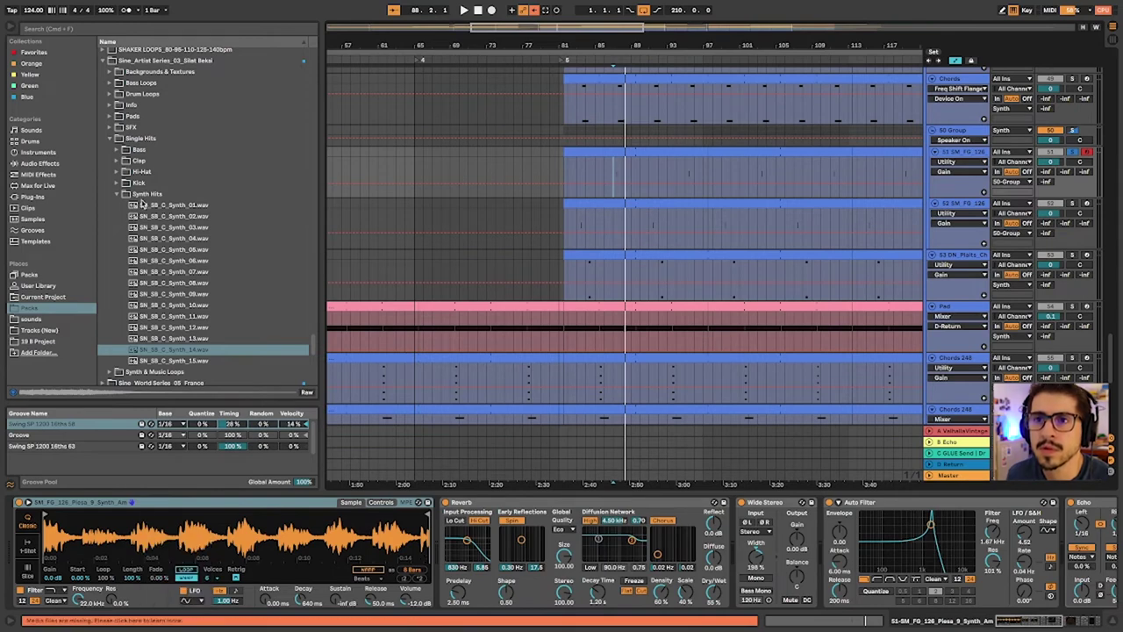
scroll(147, 226, down, 3)
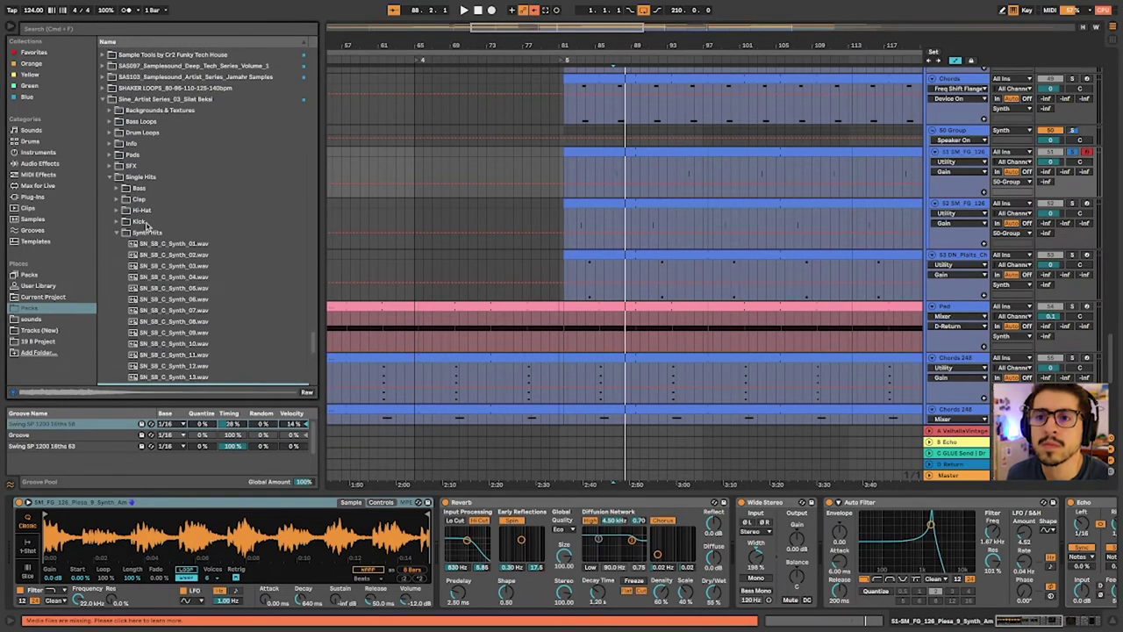
right_click(88, 537)
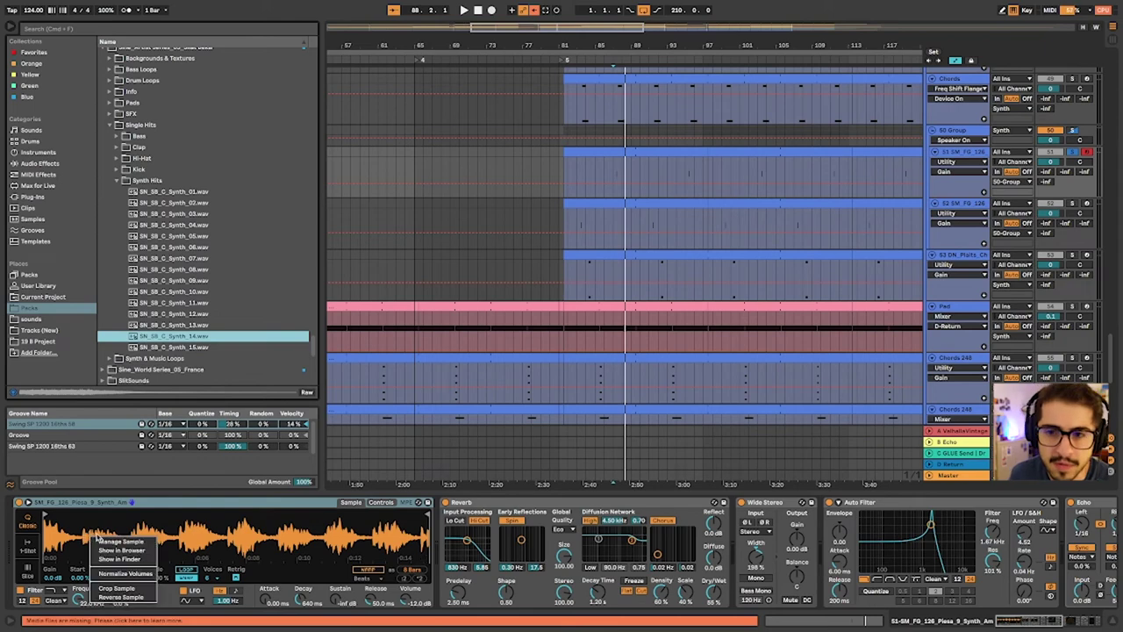
click(123, 553)
scroll(154, 318, up, 20)
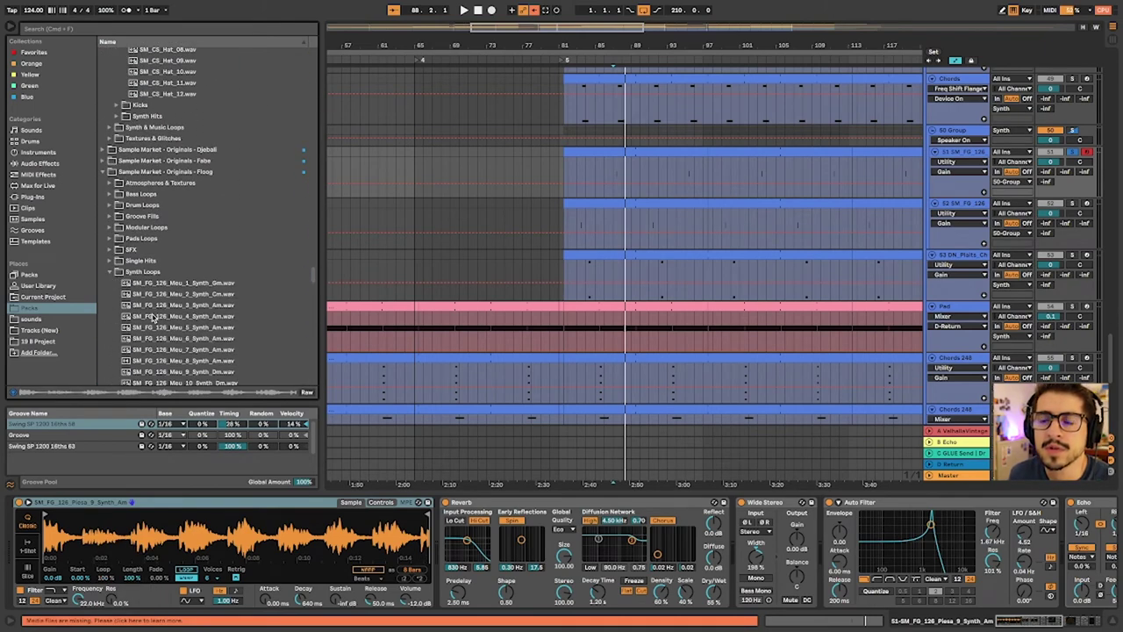
scroll(149, 193, down, 20)
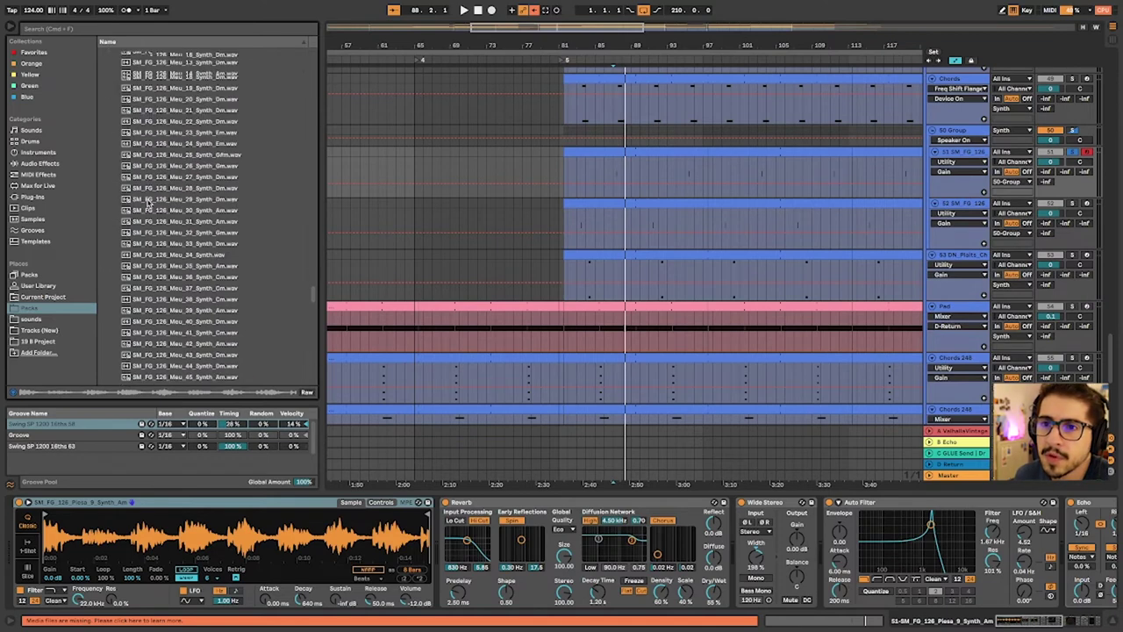
scroll(167, 215, up, 1)
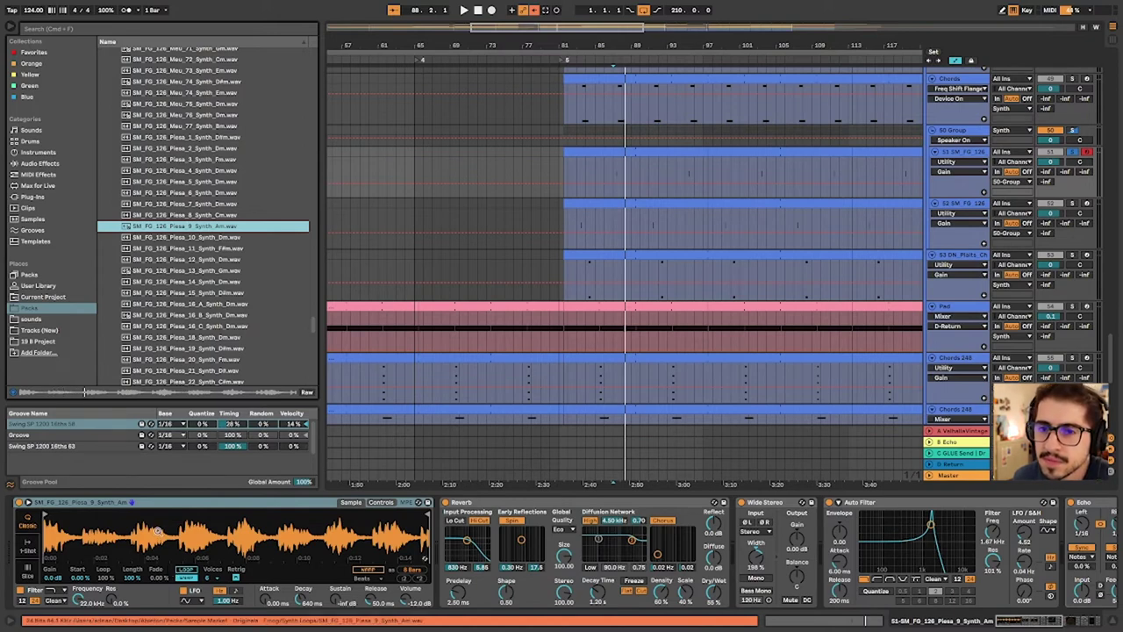
Show the sampler's controls on the 51 SM_FG_126 track, and check the first clip's MIDI notes and Auto Filter envelope
click(381, 502)
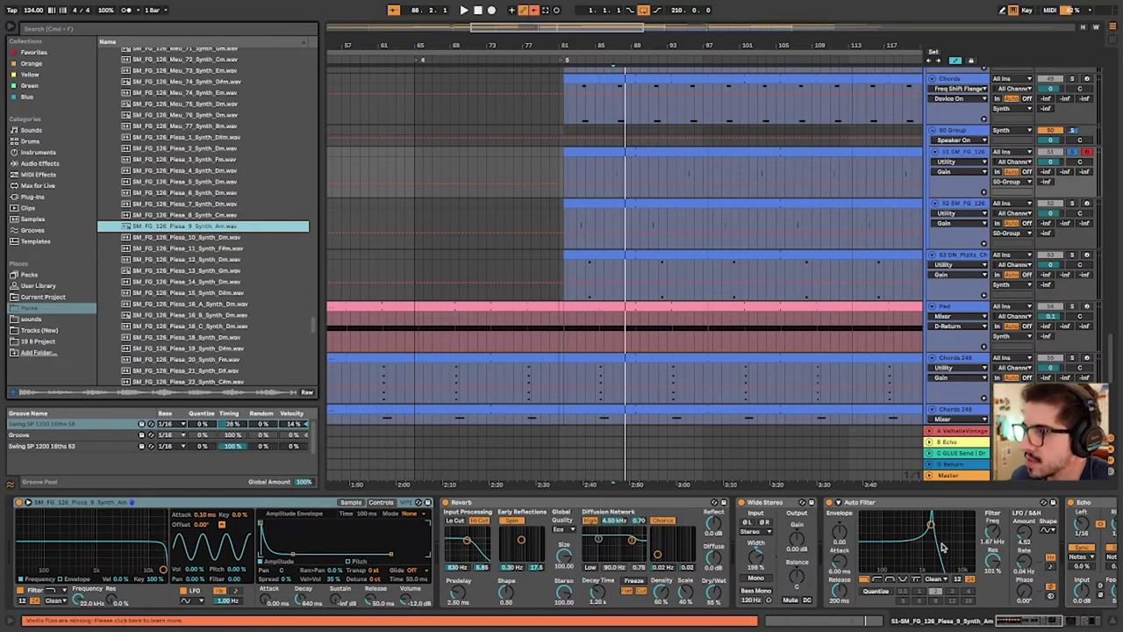
double_click(616, 154)
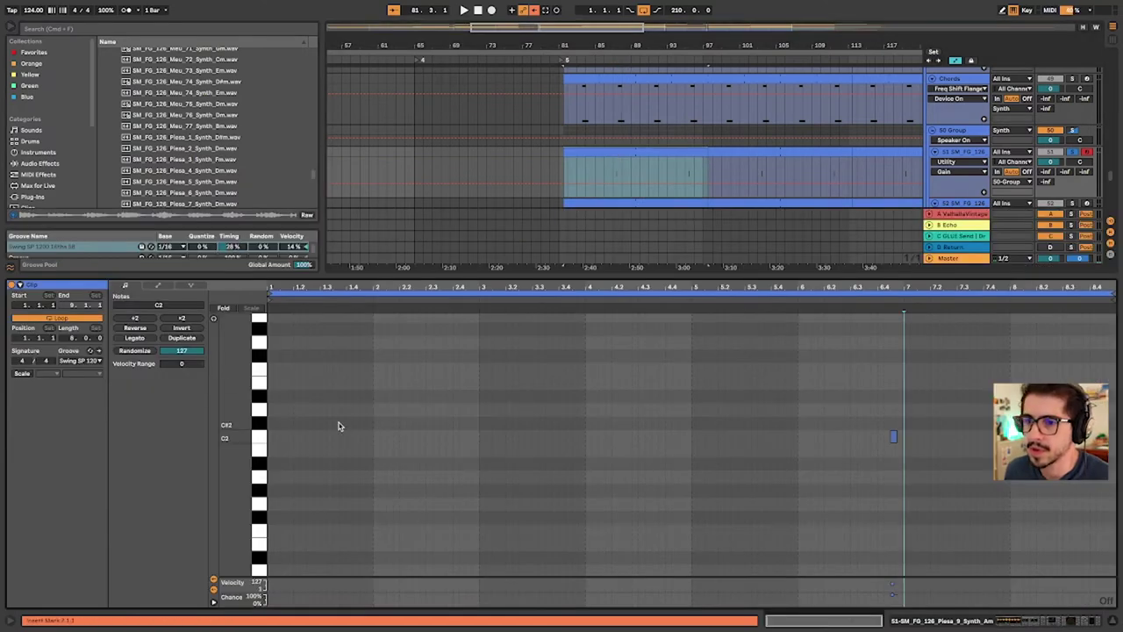
click(158, 286)
click(136, 306)
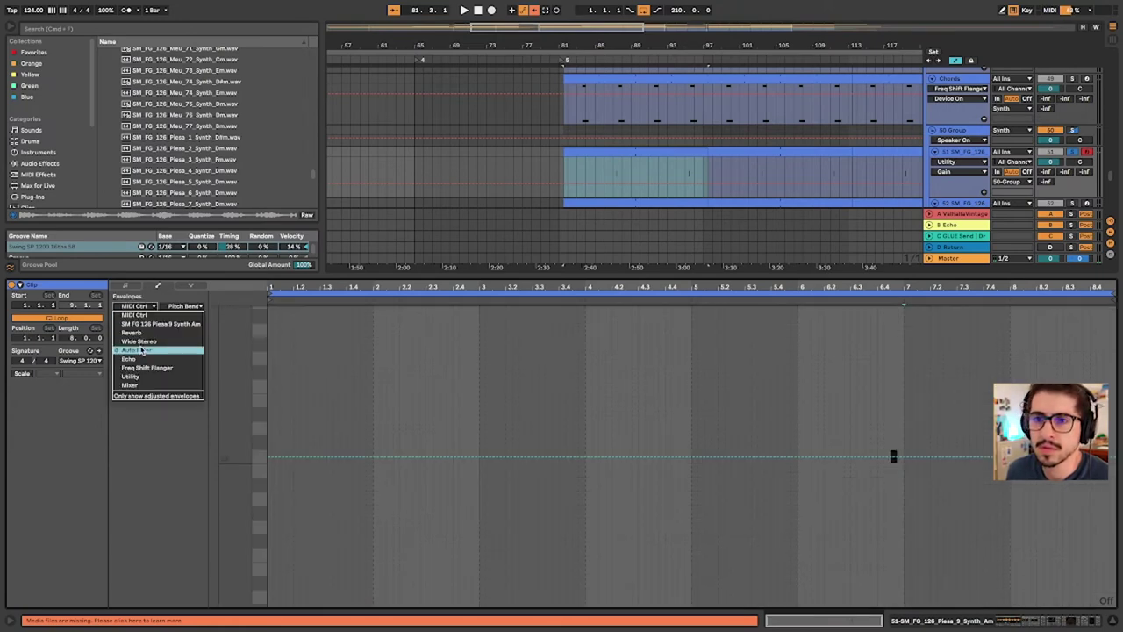
click(144, 351)
click(184, 305)
click(175, 318)
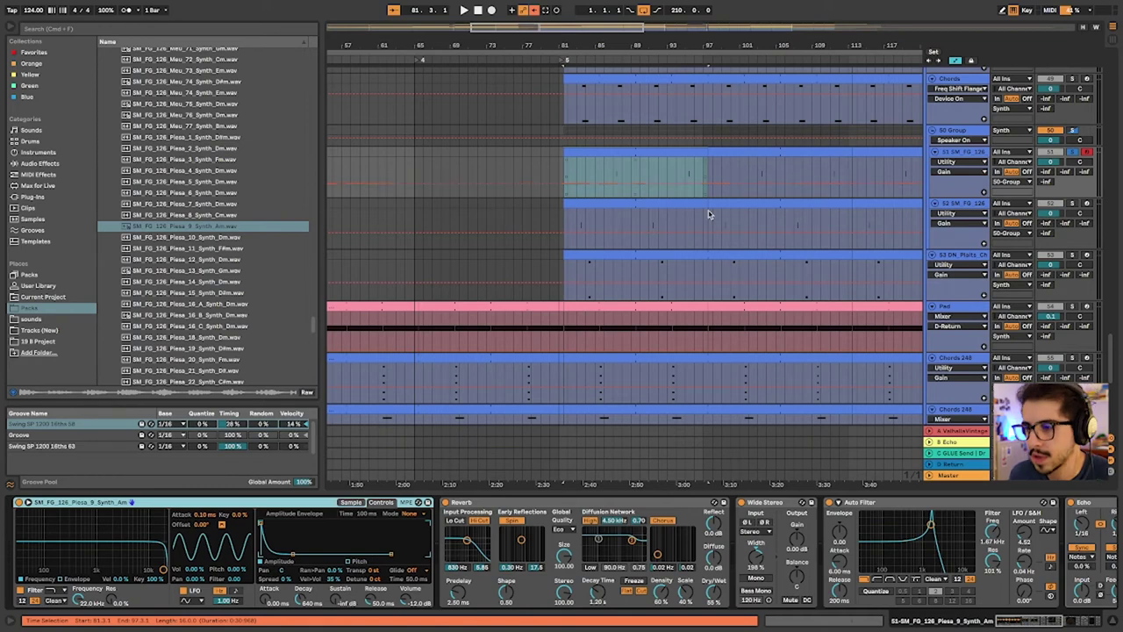
Review the 51 SM_FG_126 track's effects from Reverb through Utility and play it in solo again
scroll(706, 501, right, 3)
click(706, 501)
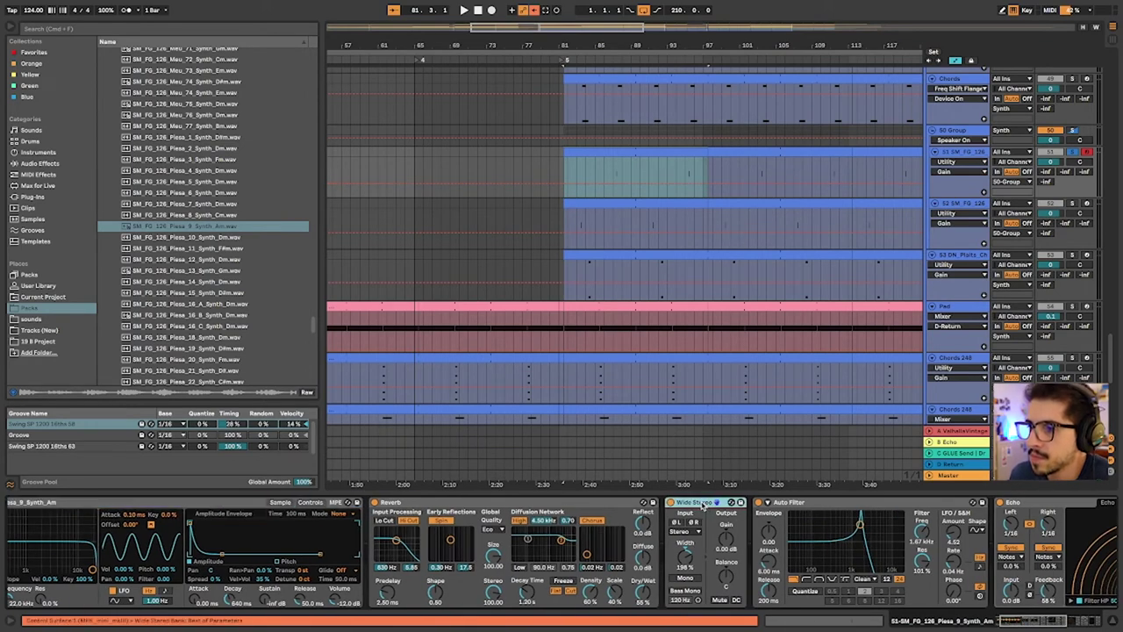
scroll(716, 522, right, 10)
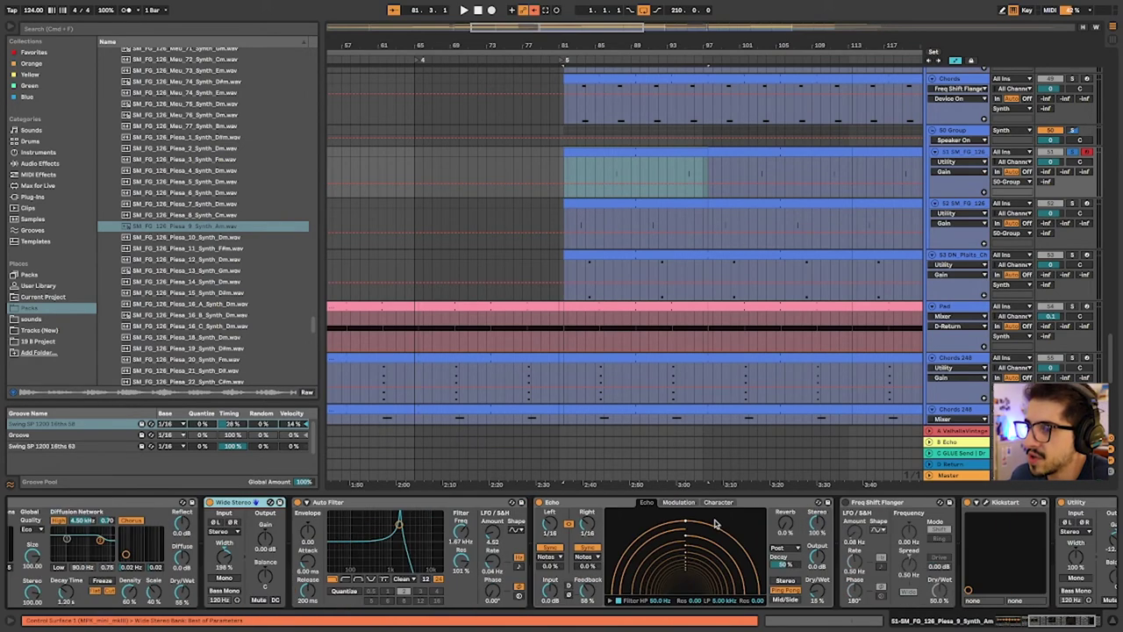
click(564, 503)
scroll(671, 524, right, 3)
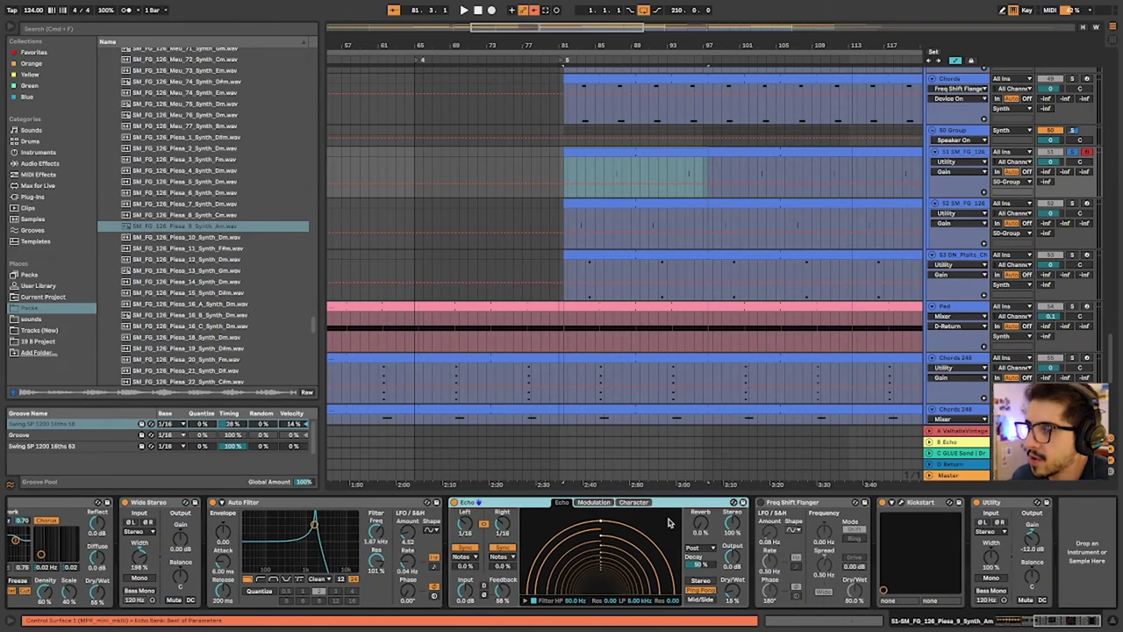
click(922, 502)
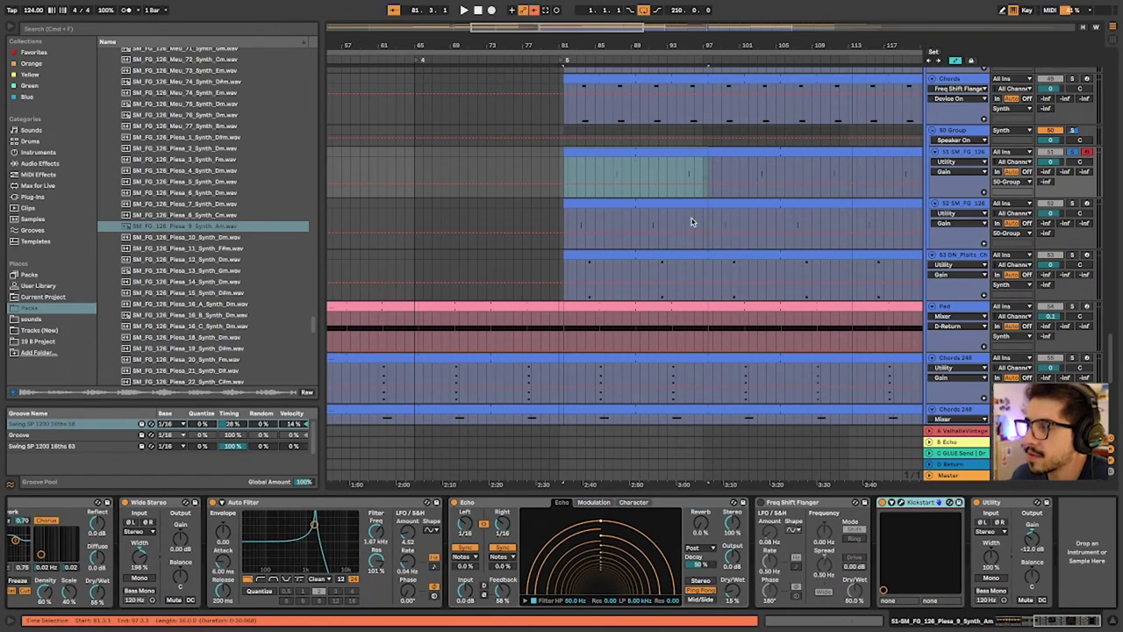
click(626, 168)
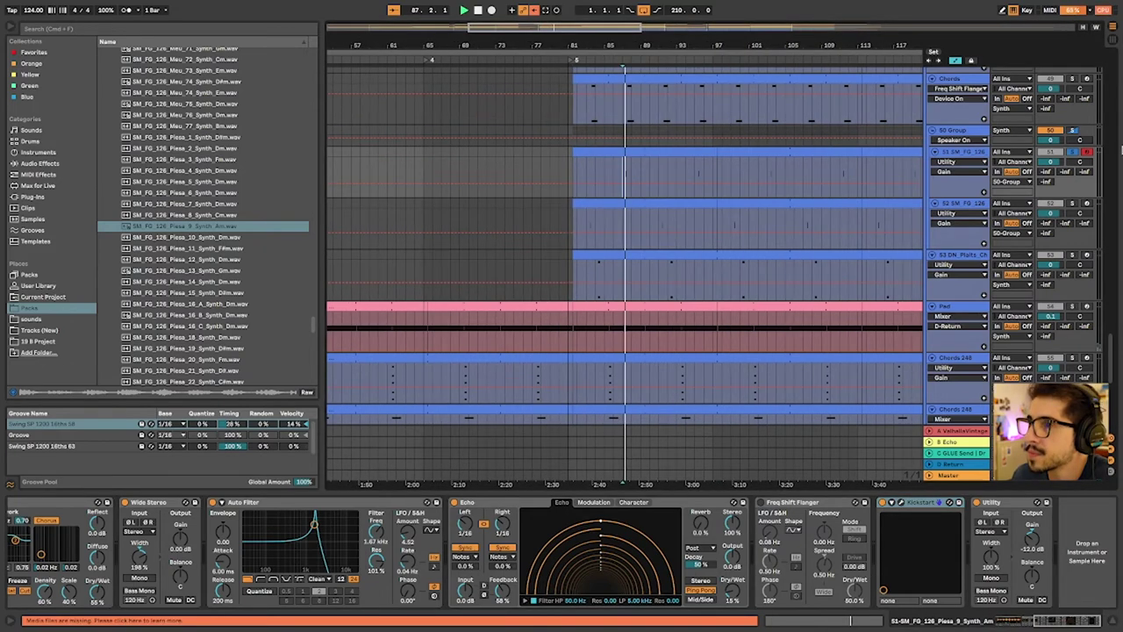
Review the 52 SM_FG_126 track's sampler and effects, and play it in solo from bar 83
click(580, 221)
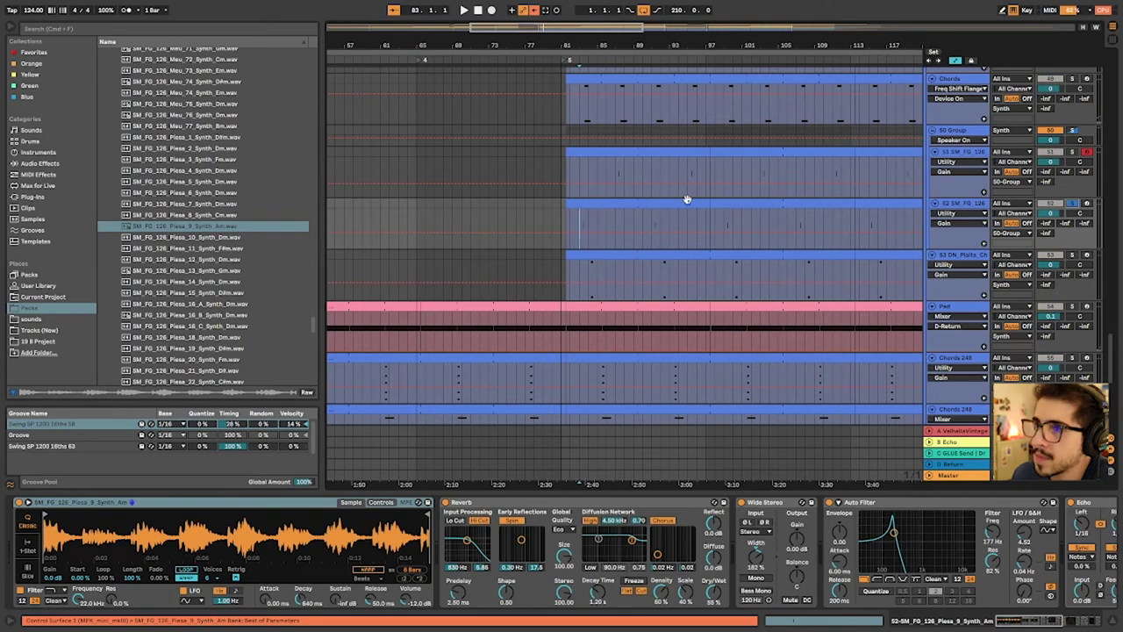
scroll(1016, 551, right, 5)
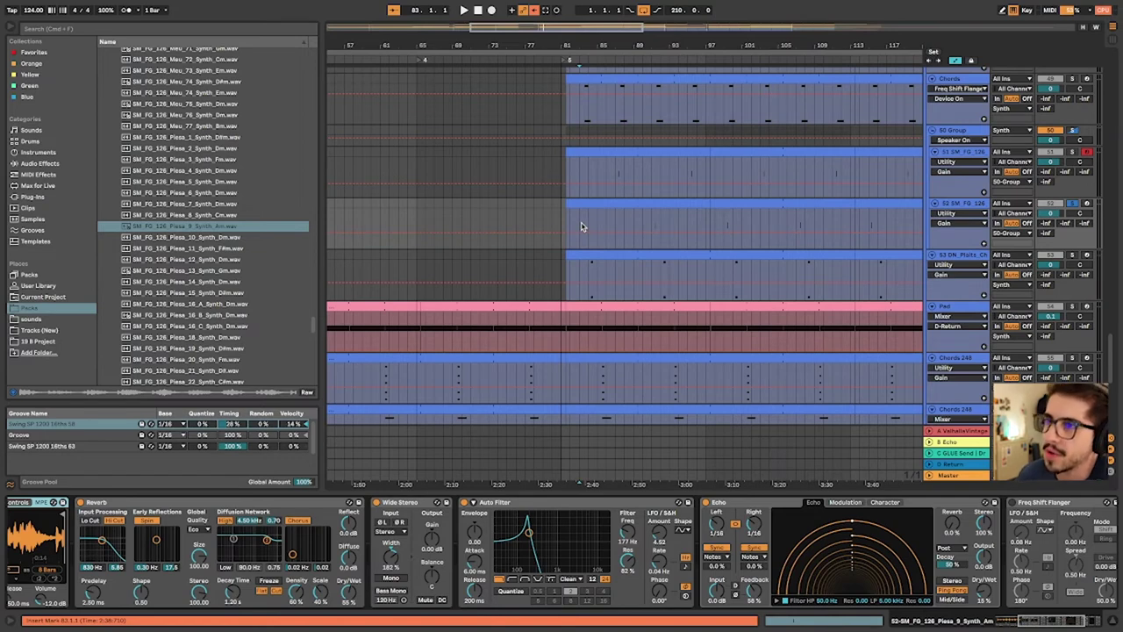
key(space)
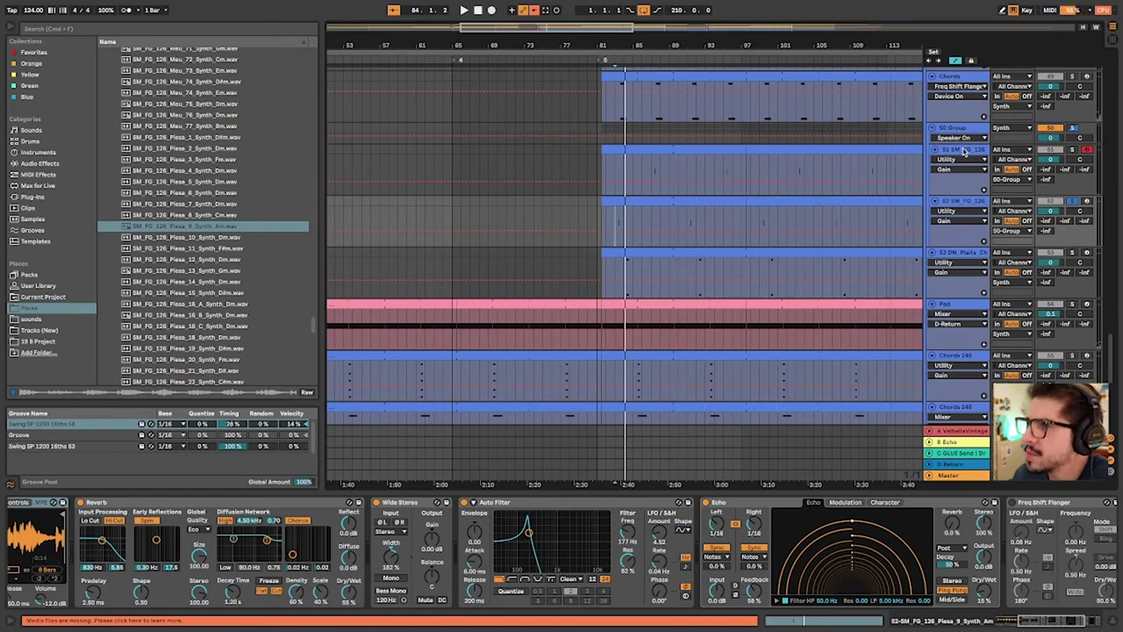
Compare the effect settings of the 51 SM_FG_126 track with those of the 52 SM_FG_126 track
click(955, 188)
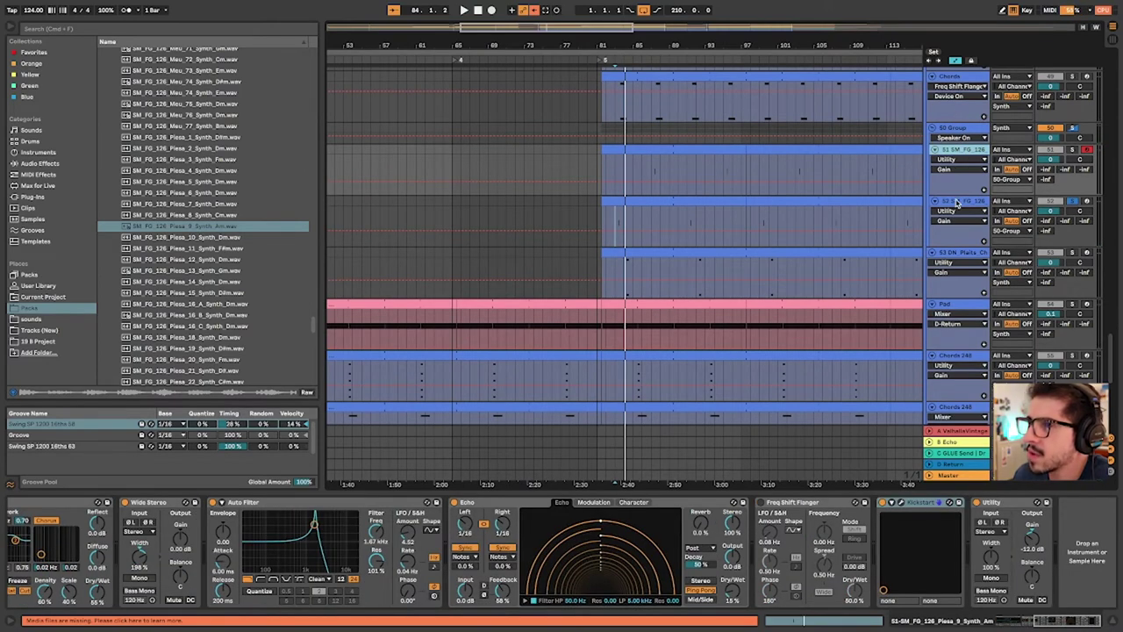
click(958, 202)
scroll(1020, 564, right, 3)
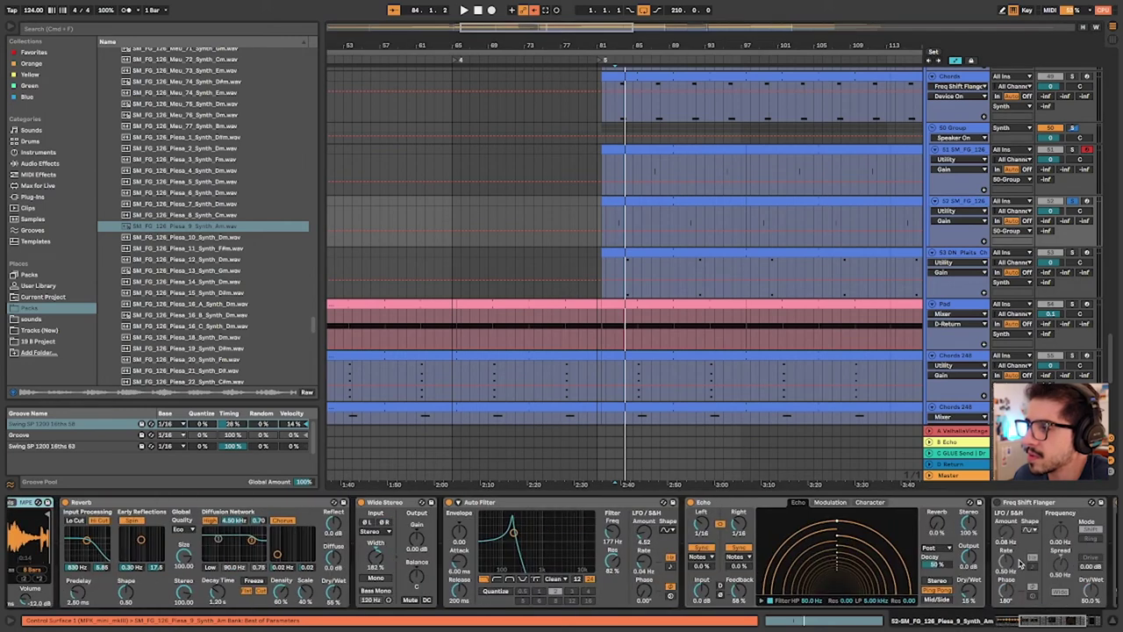
Play the 53 DN_Plaits_Chord track in solo, check the MIDI notes in its first clip and return to its devices
click(665, 257)
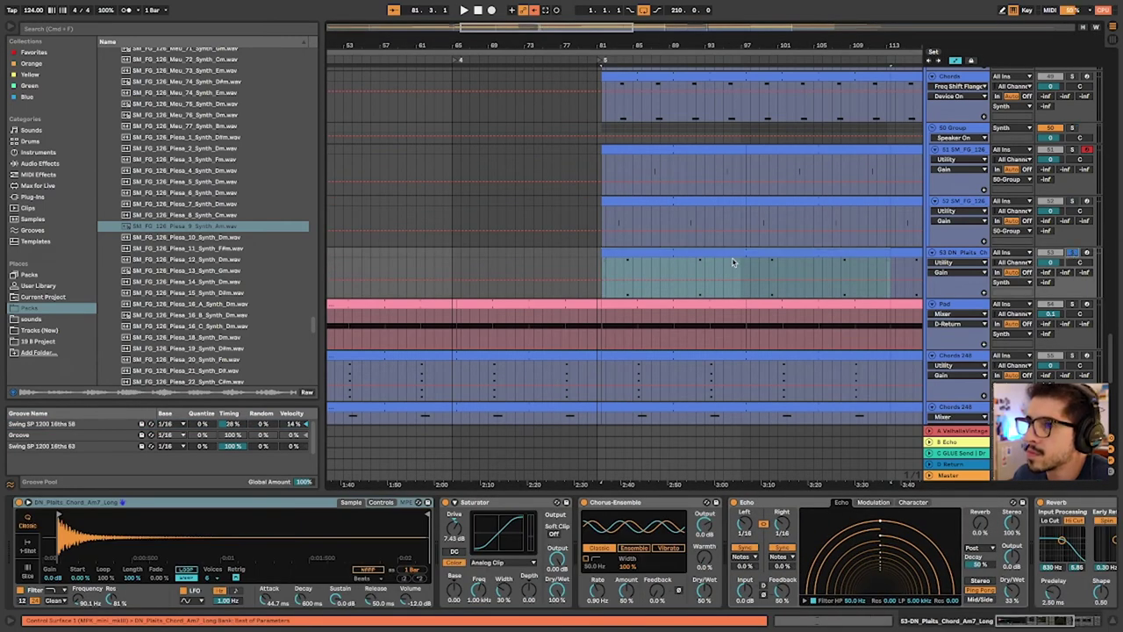
key(space)
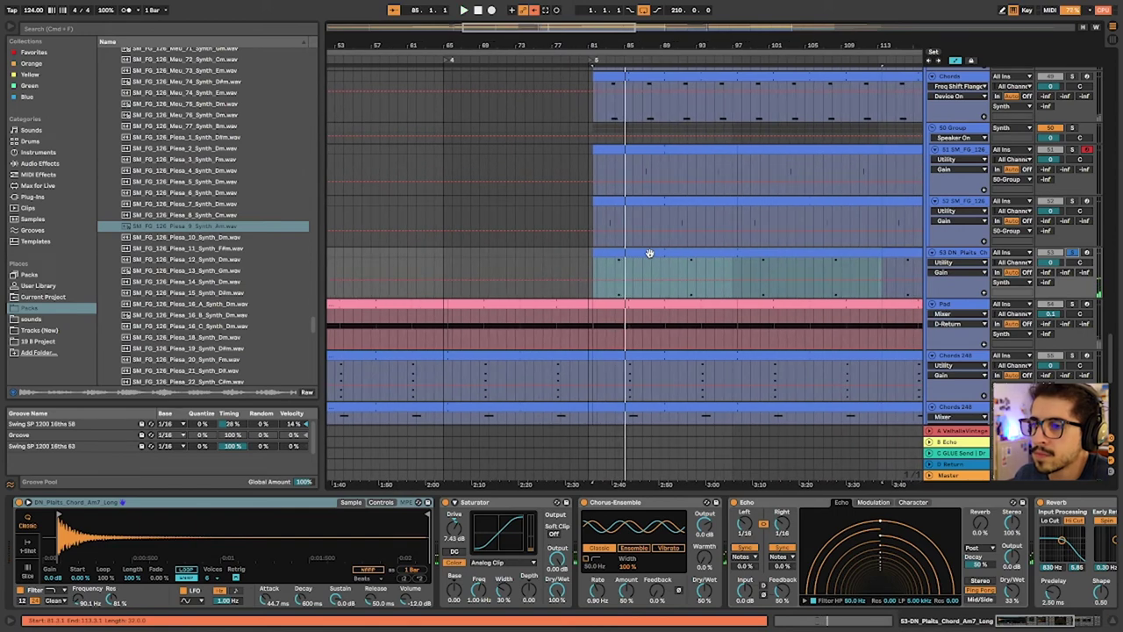
double_click(569, 397)
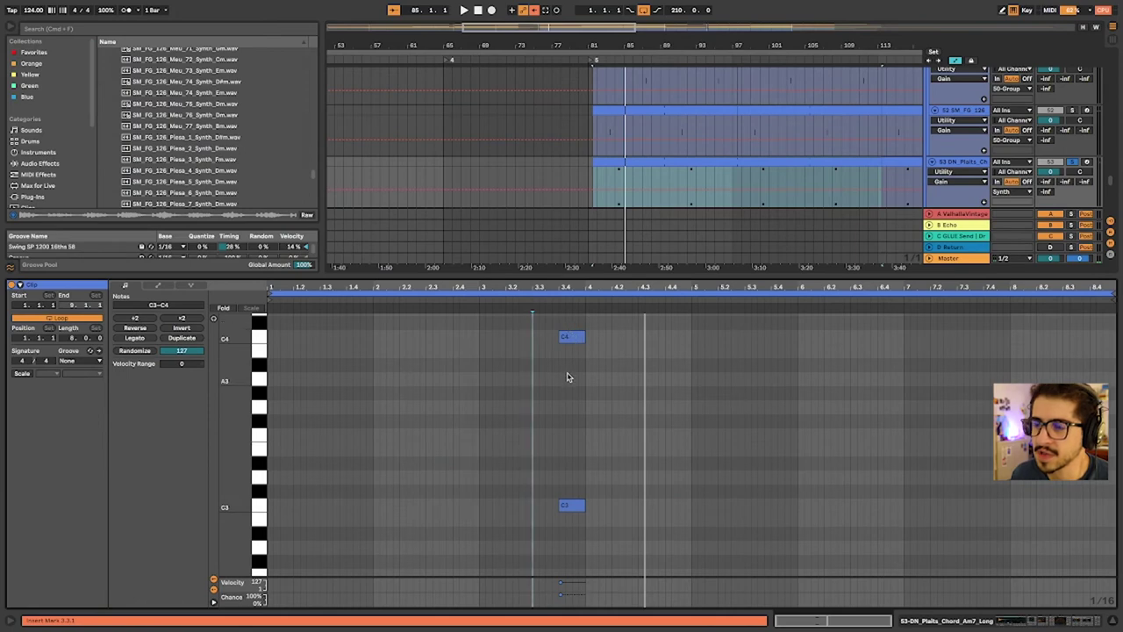
key(shift+Tab)
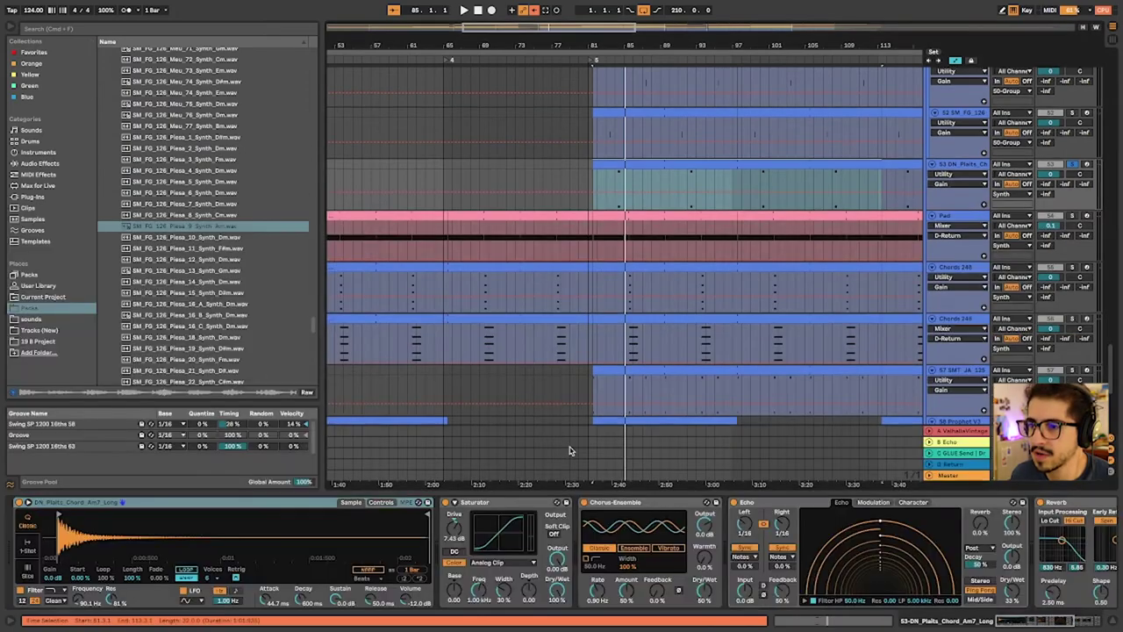
Locate the DN_Plaits_Chord_Am7_Long sample in the browser and review the track's effects from Saturator through Utility
right_click(285, 530)
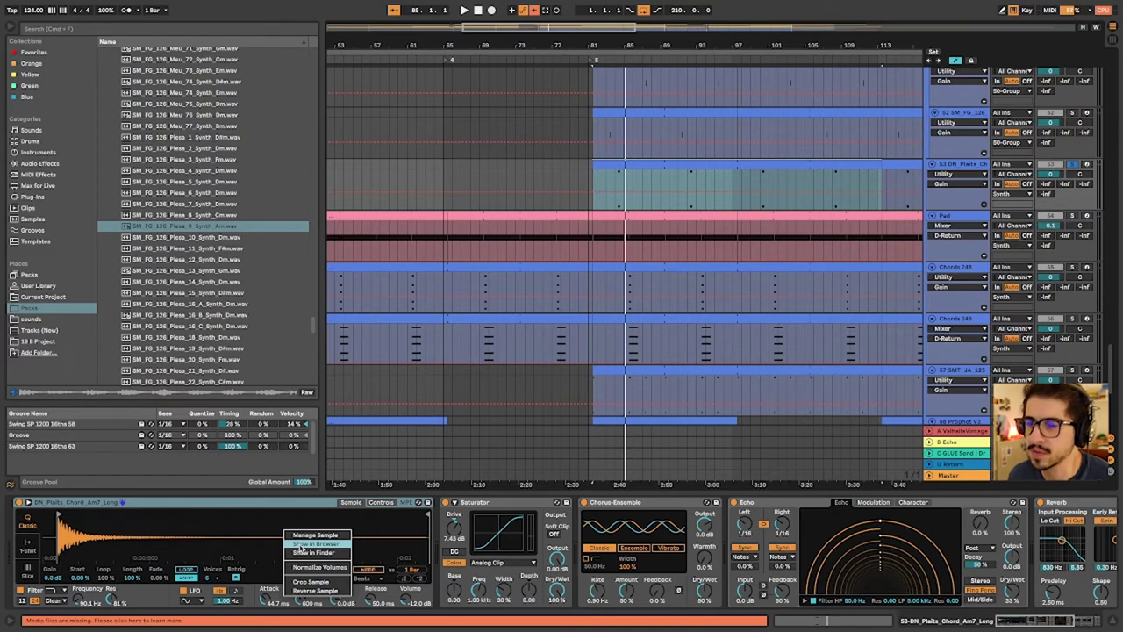
click(311, 544)
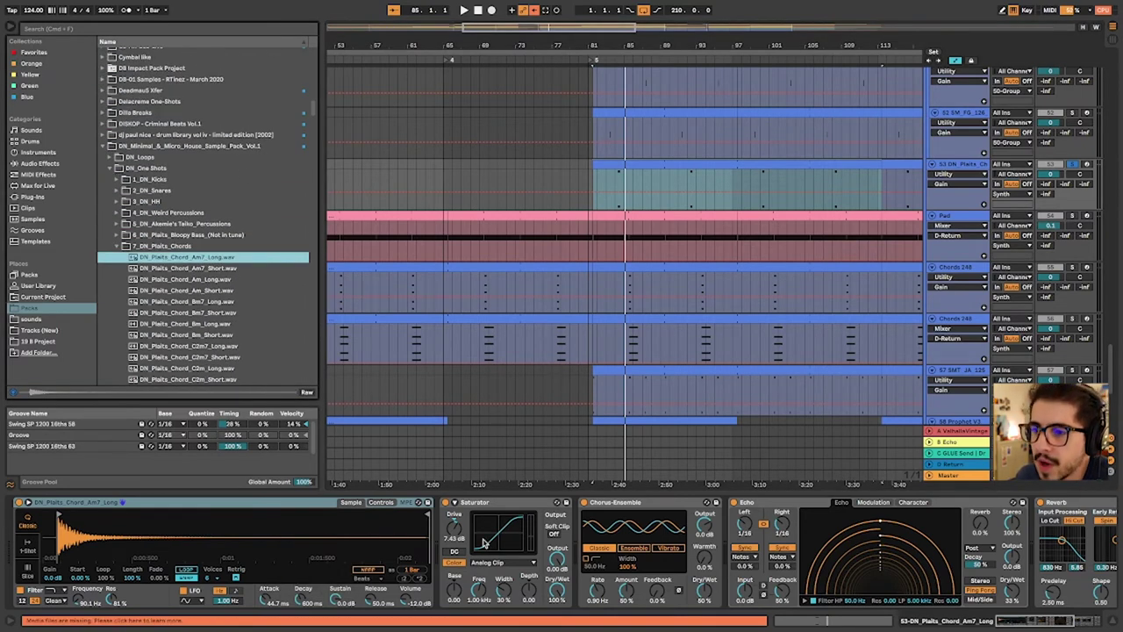
scroll(694, 566, right, 5)
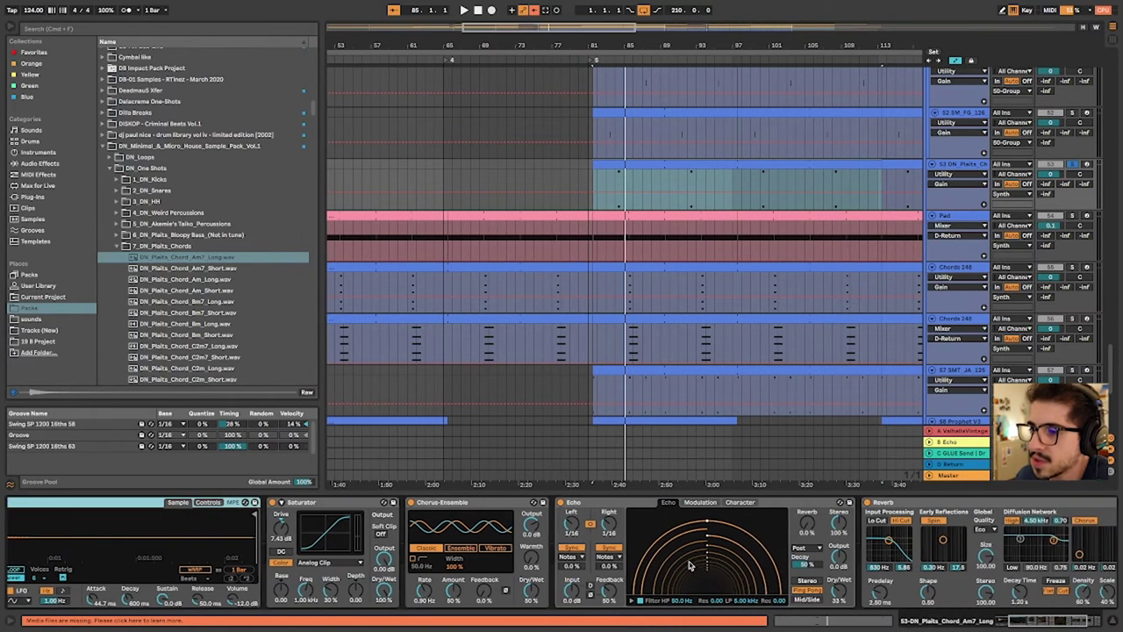
scroll(675, 551, right, 3)
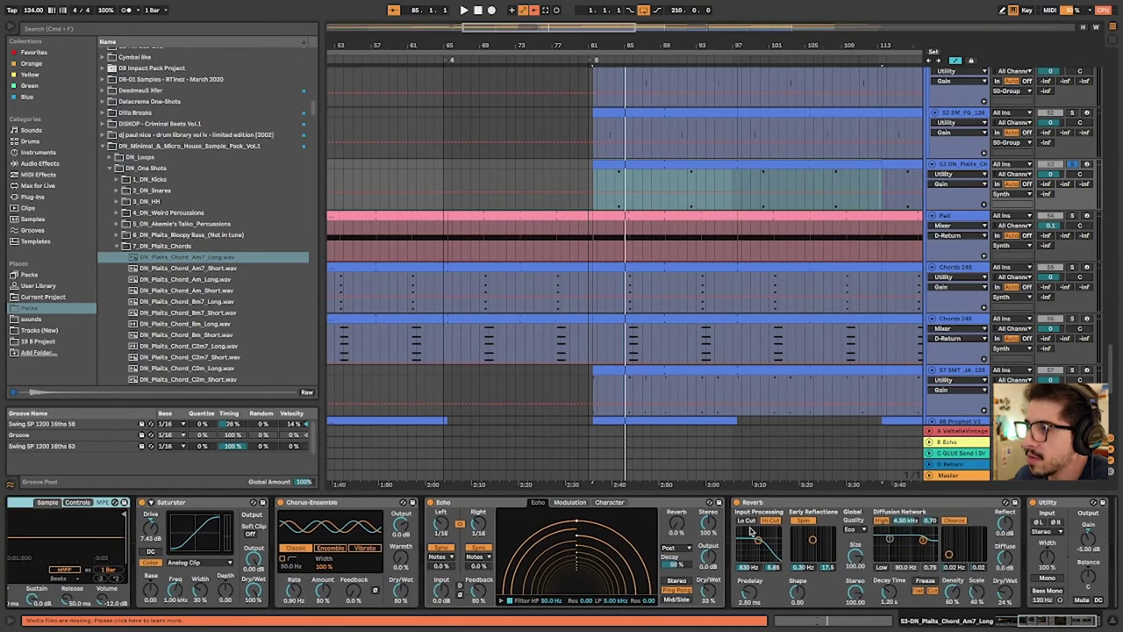
Open the first DN_Plaits_Chord clip and examine its sampler's Filter Freq envelope around the chord notes
drag(594, 44, 602, 113)
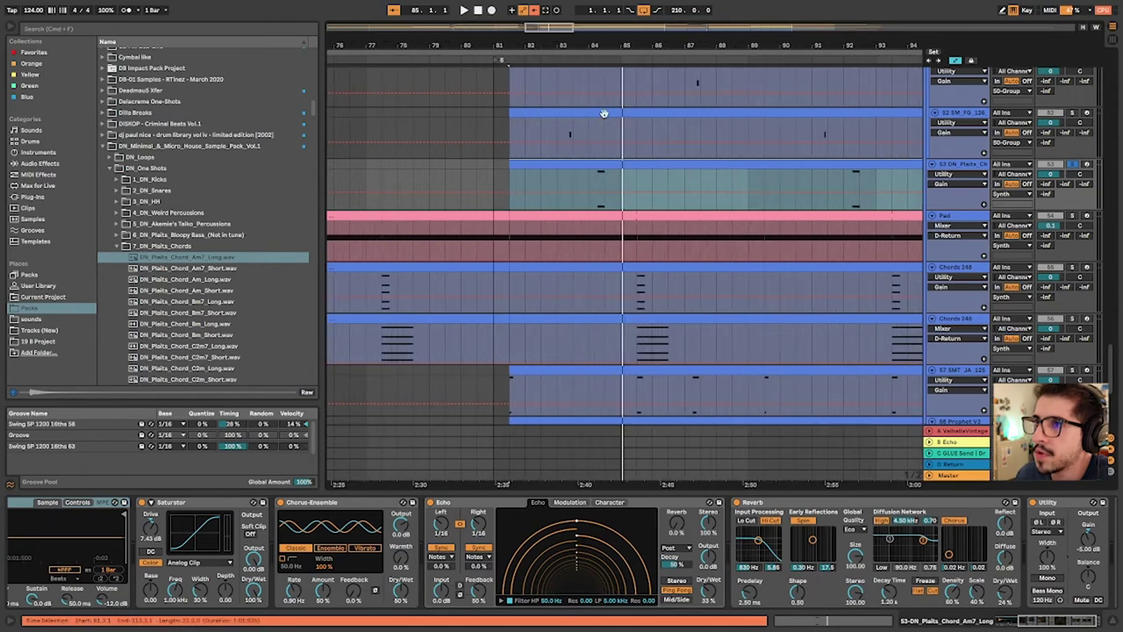
double_click(603, 164)
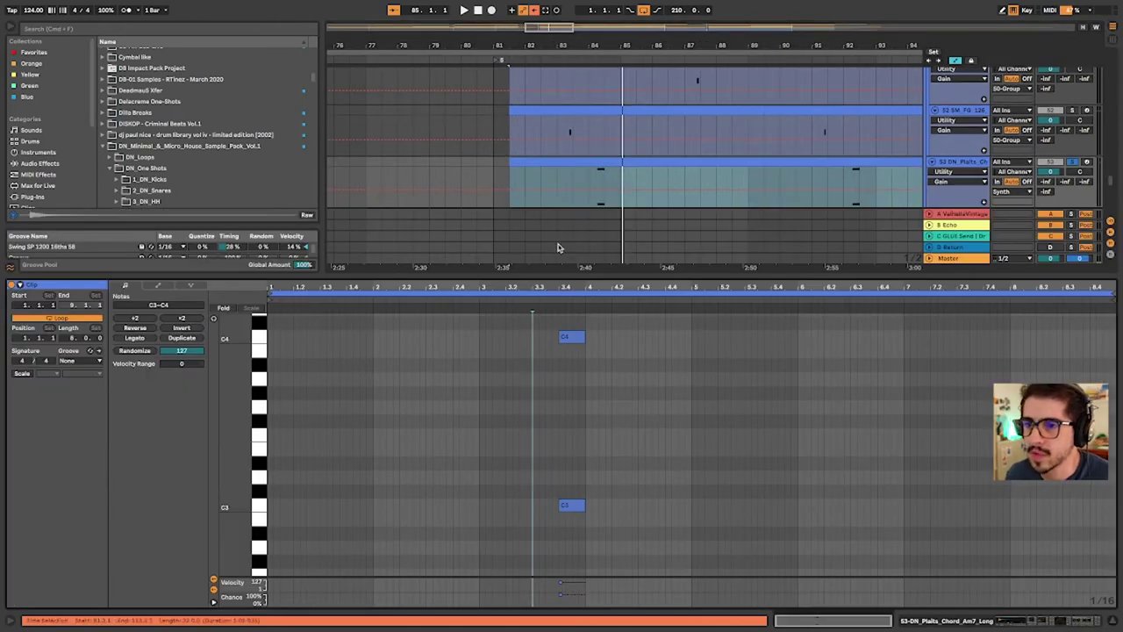
click(155, 288)
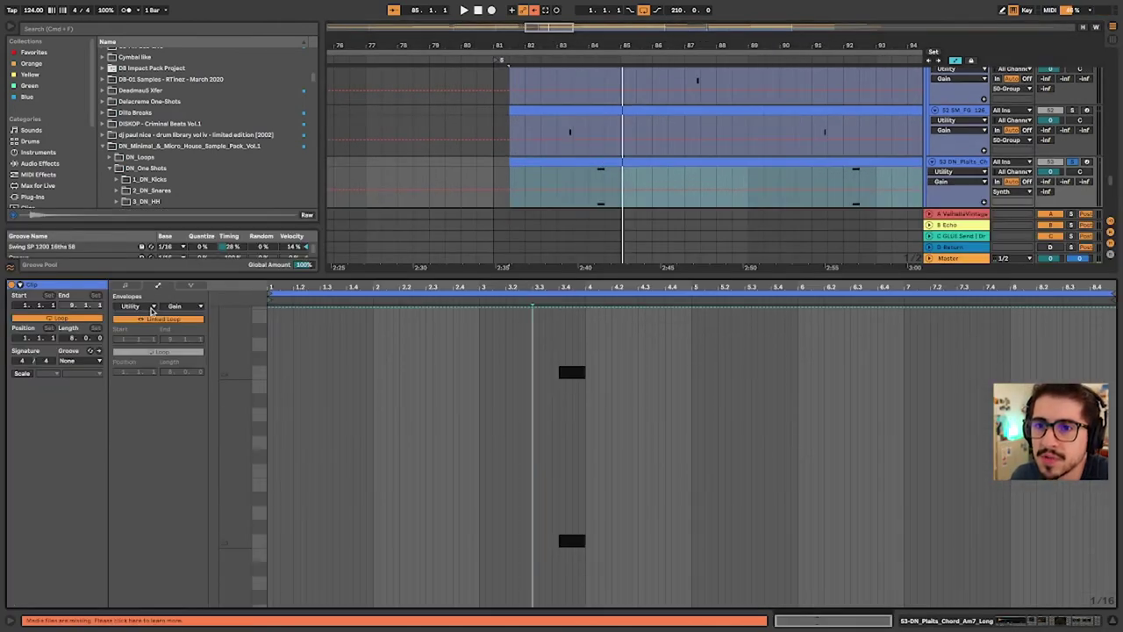
click(151, 306)
click(140, 322)
click(178, 306)
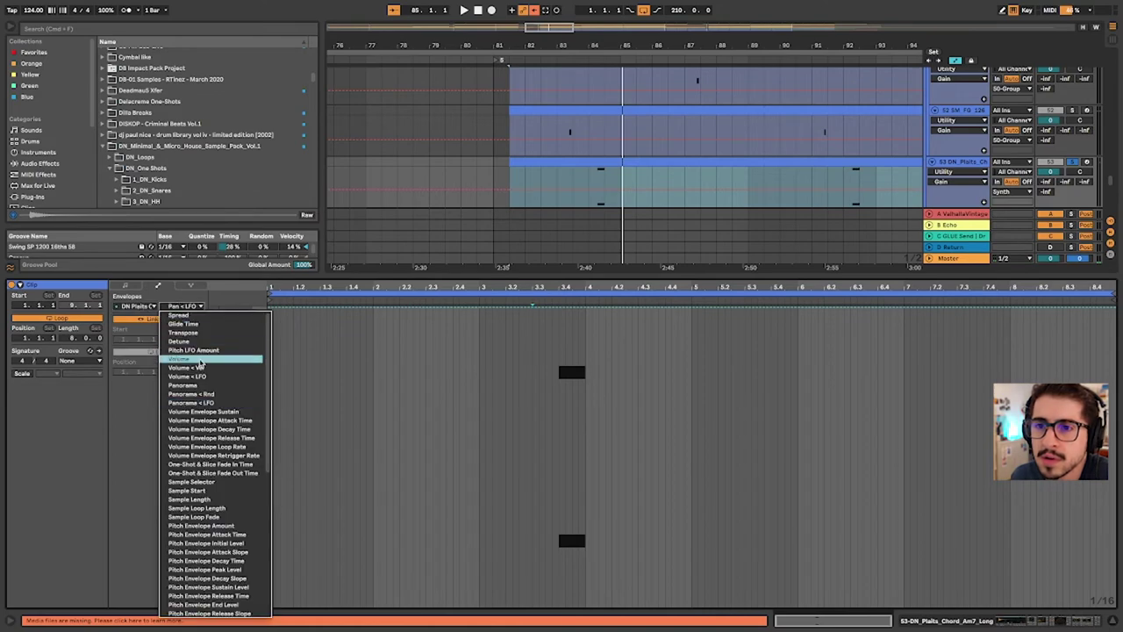
scroll(206, 376, down, 10)
click(206, 375)
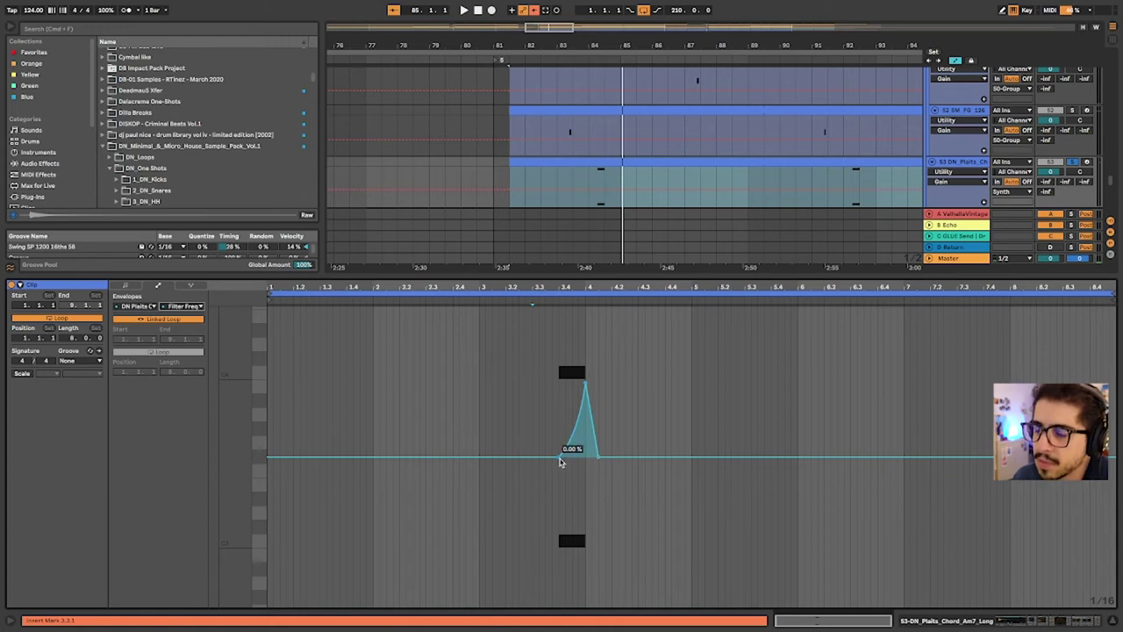
drag(571, 452, 592, 404)
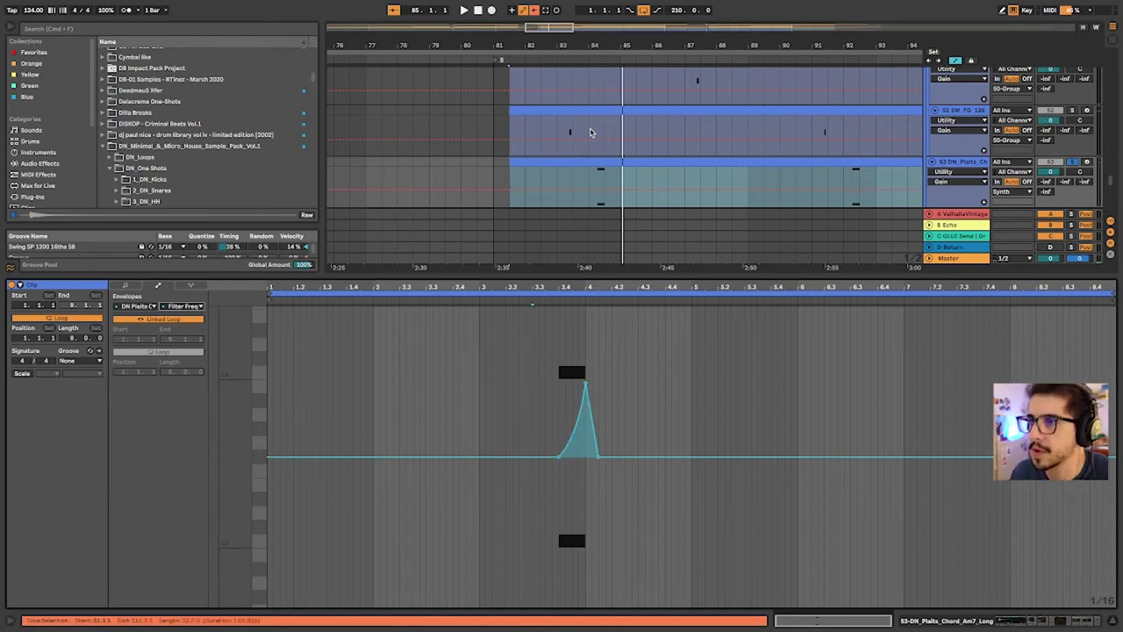
Play the DN_Plaits_Chord track from bar 84 and return to its devices
click(593, 180)
key(space)
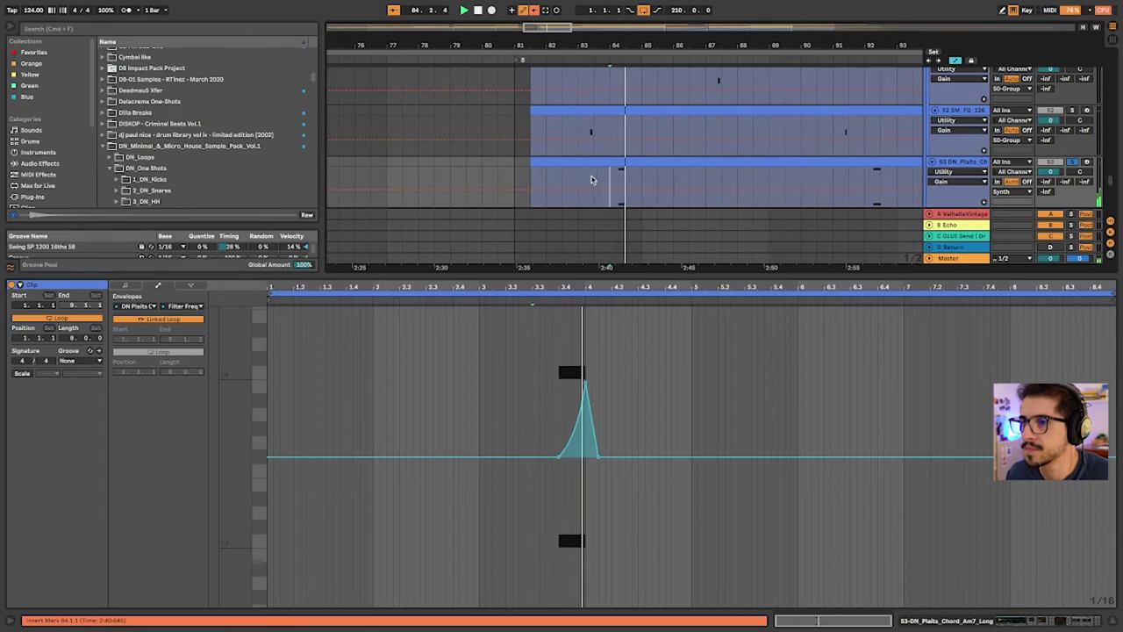
key(shift+Tab)
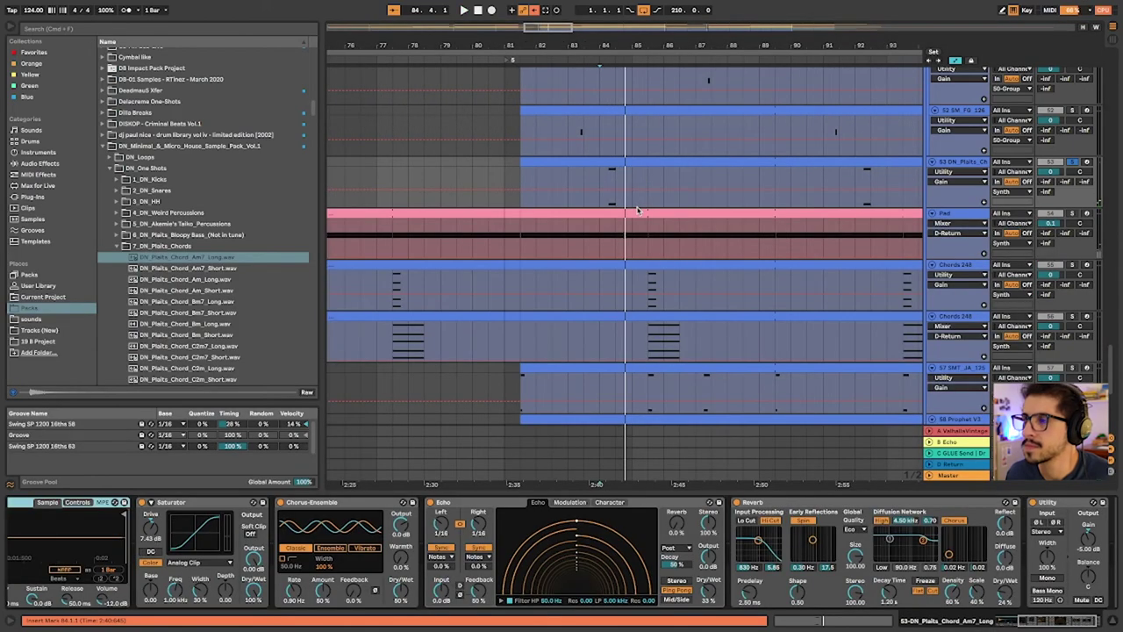
Show the Pad track's Instrument Rack with the entire arrangement in view
scroll(638, 210, down, 1)
click(777, 243)
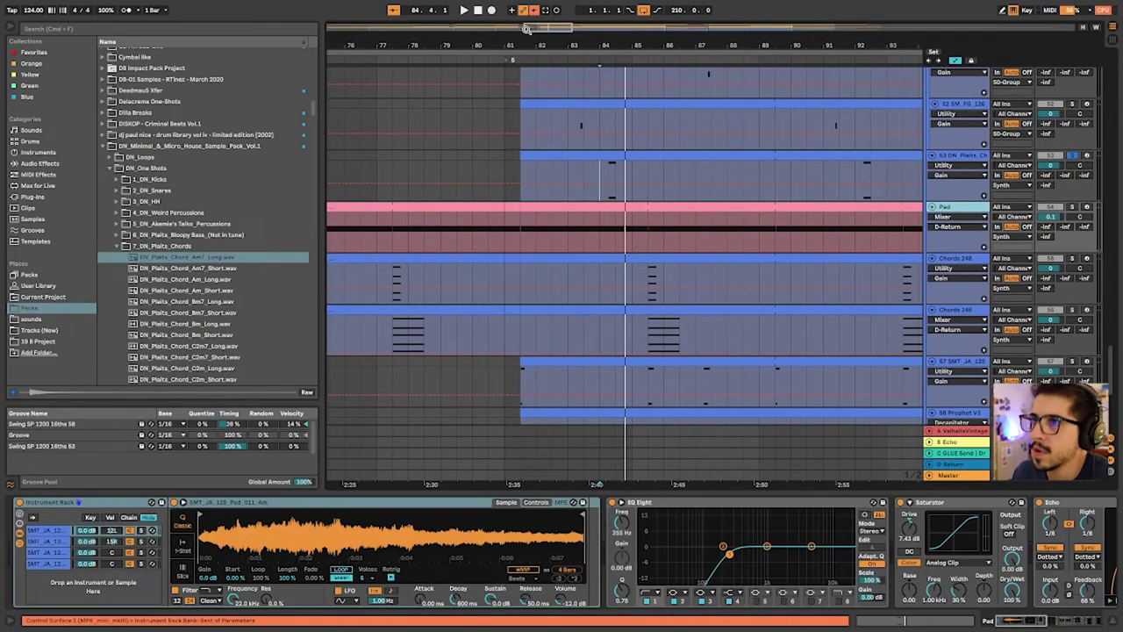
drag(531, 51, 531, 17)
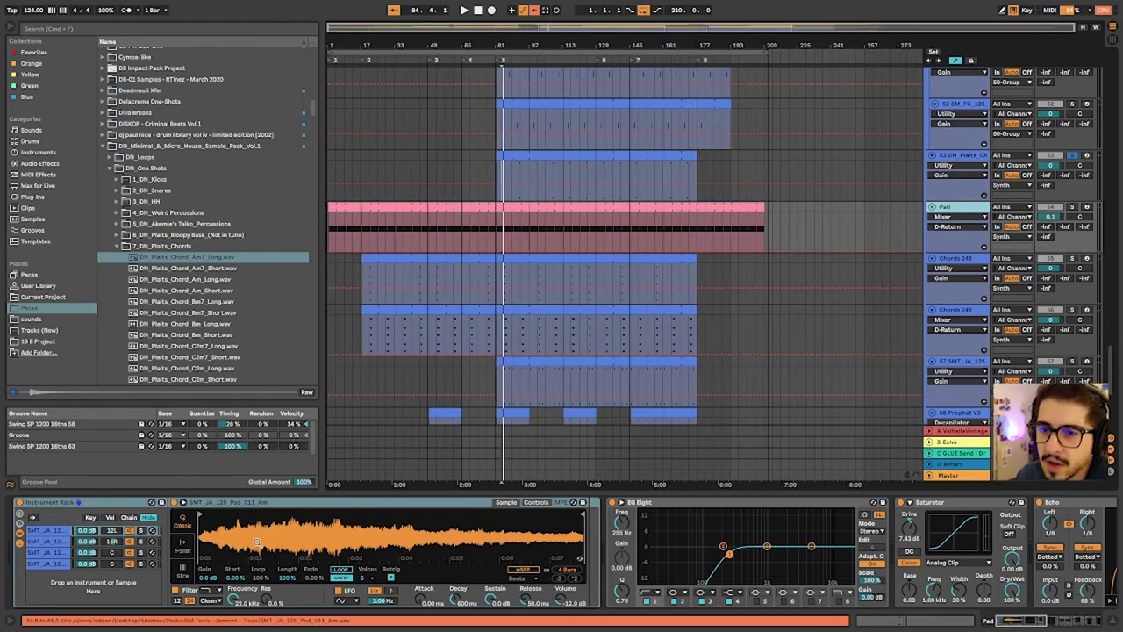
scroll(255, 535, right, 3)
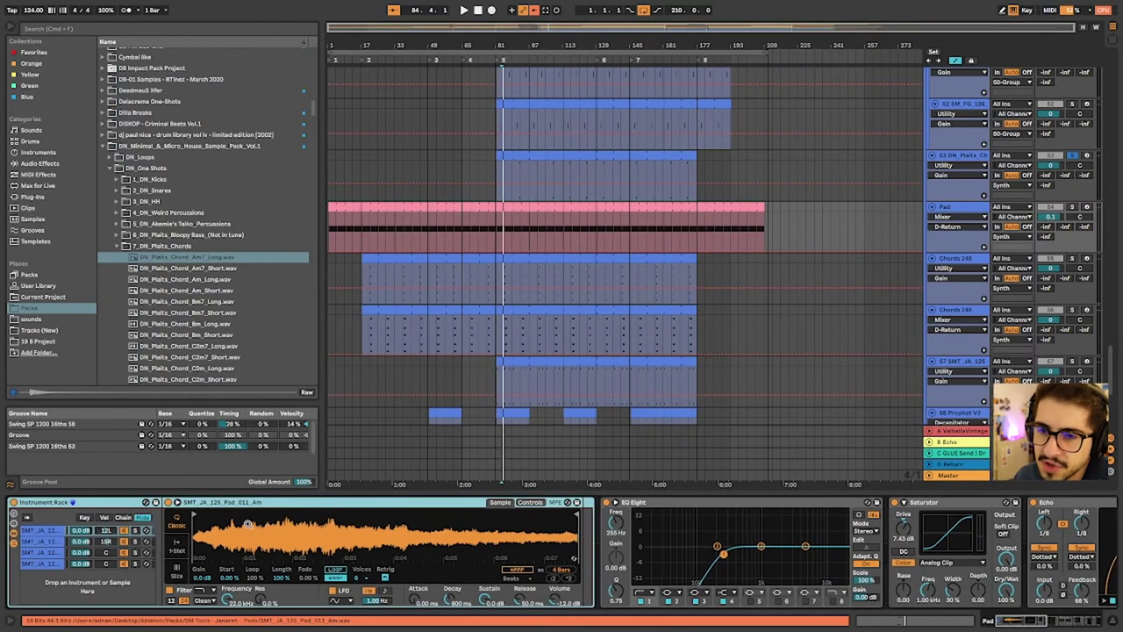
Look through the samples loaded in the four chains of the Pad track's Instrument Rack
click(39, 532)
click(38, 544)
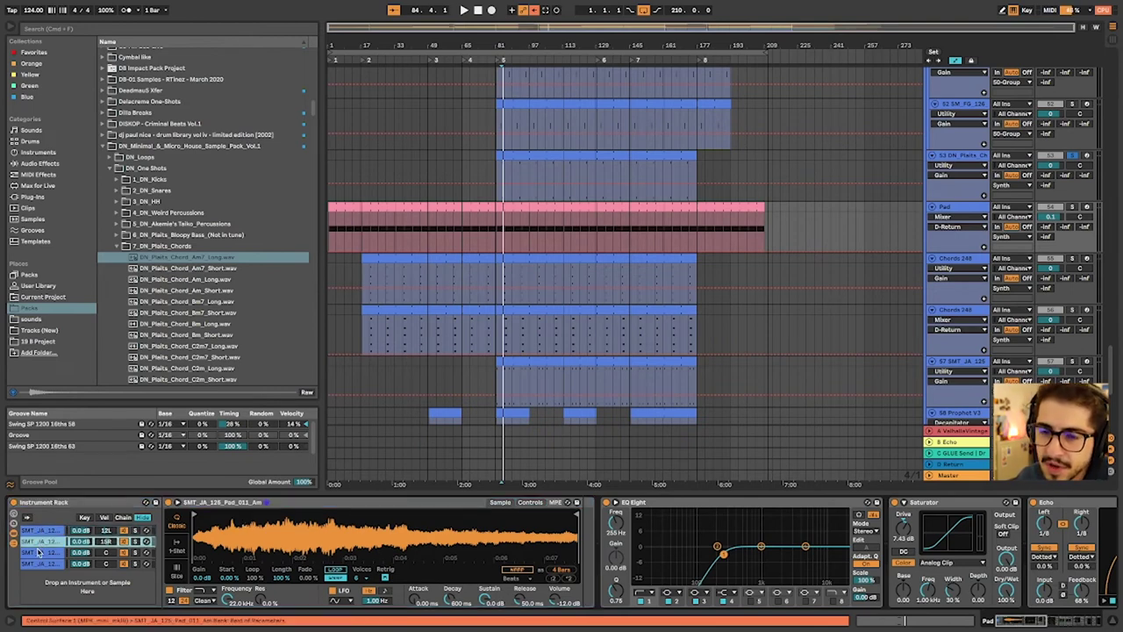
click(39, 554)
click(42, 564)
click(42, 544)
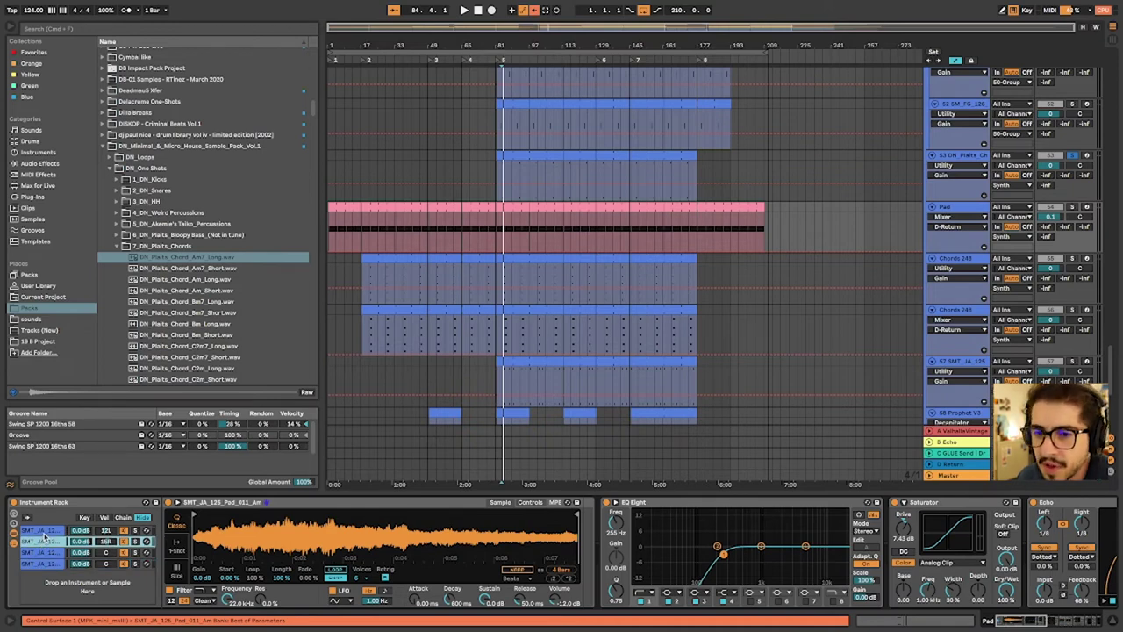
click(43, 533)
click(44, 553)
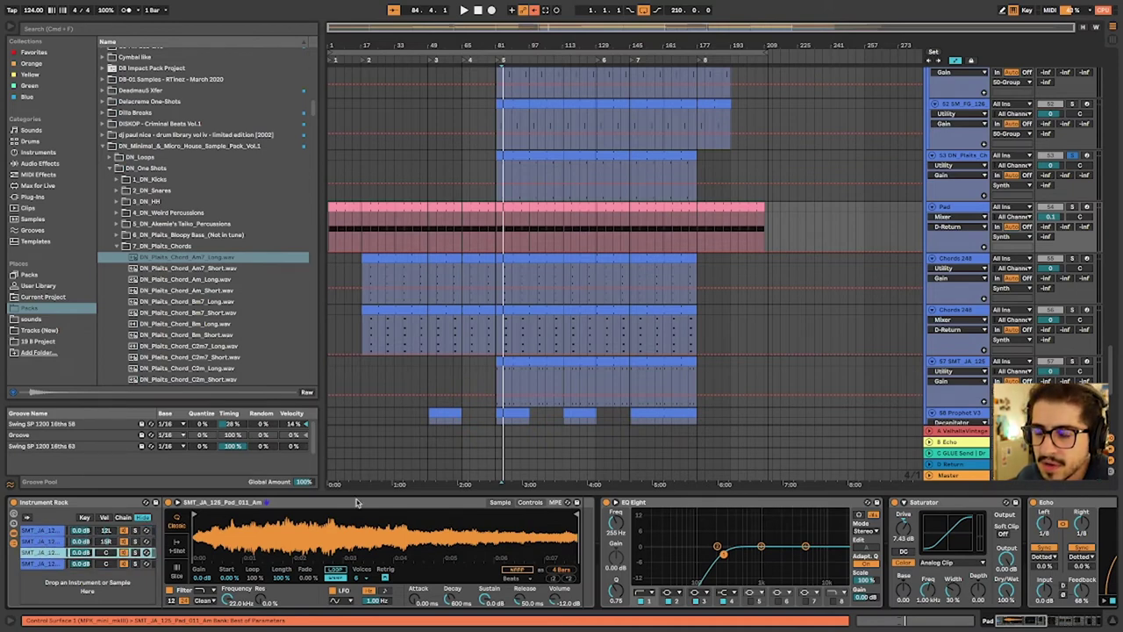
Display the sampler controls and compare the transposition of the Pad rack's four chains
click(530, 502)
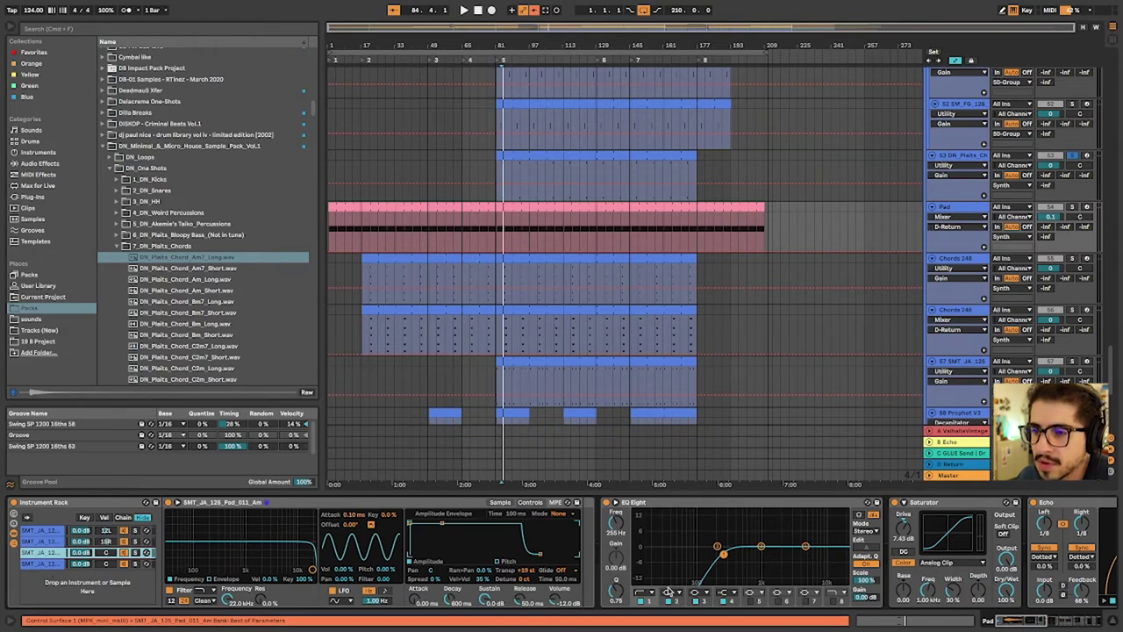
click(44, 564)
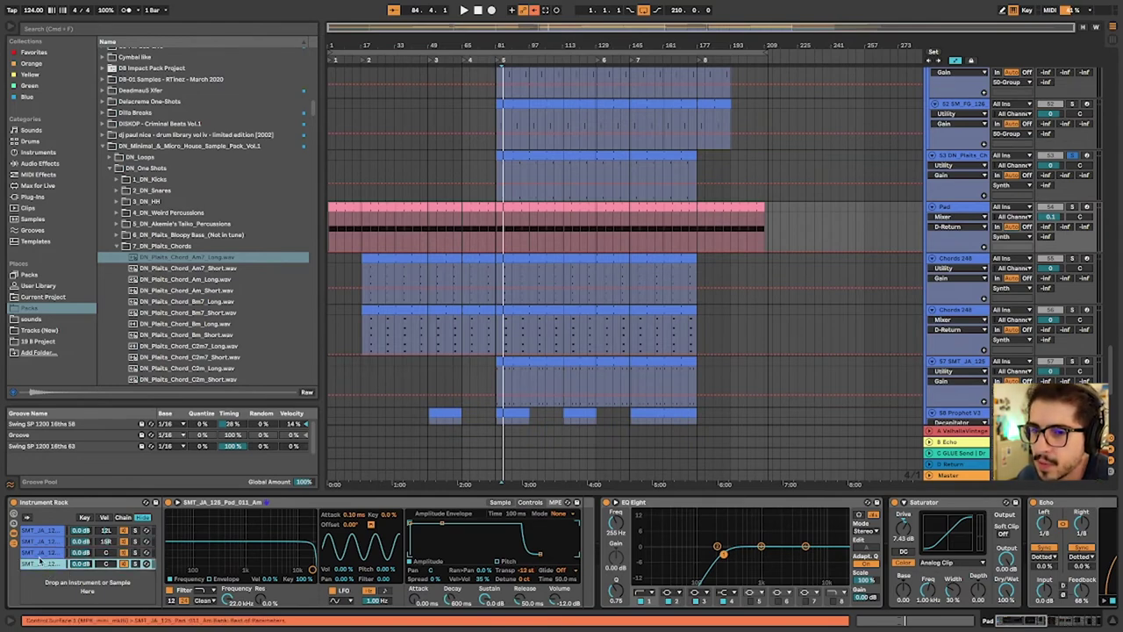
click(46, 553)
click(44, 541)
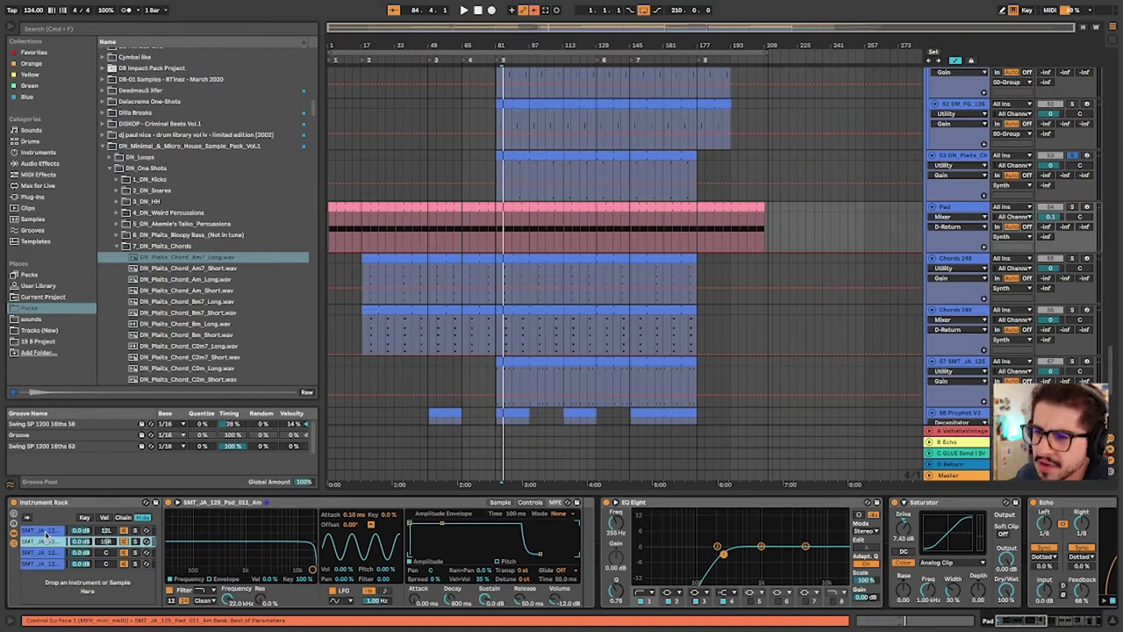
click(46, 531)
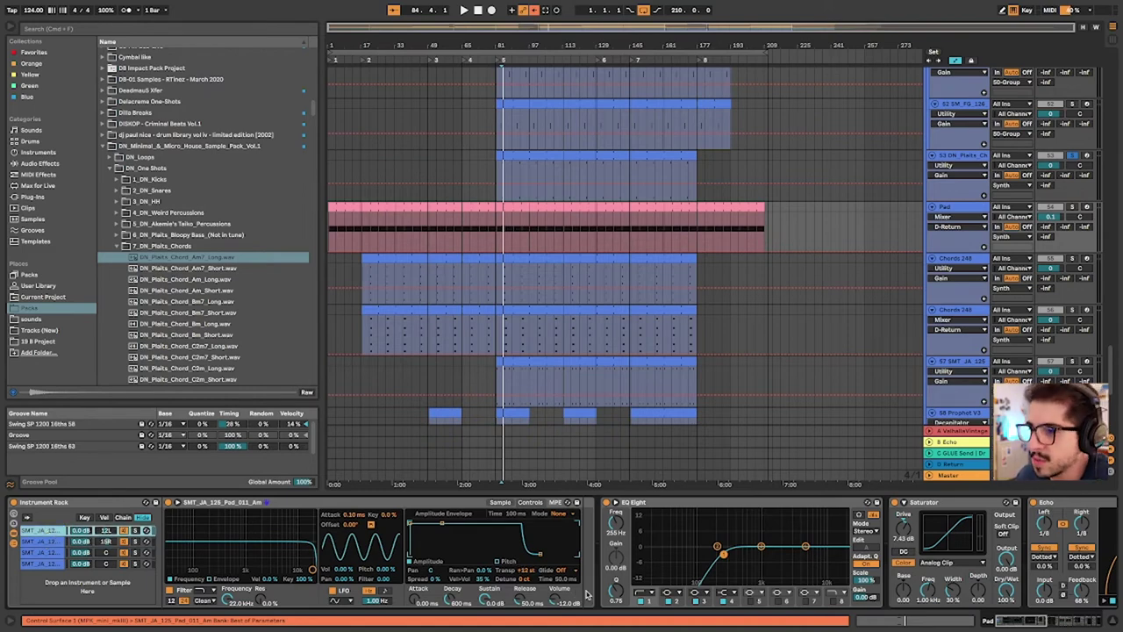
Review the Pad track's effects from EQ Eight through Saturator, Echo and Reverb to Auto Filter
scroll(628, 590, right, 5)
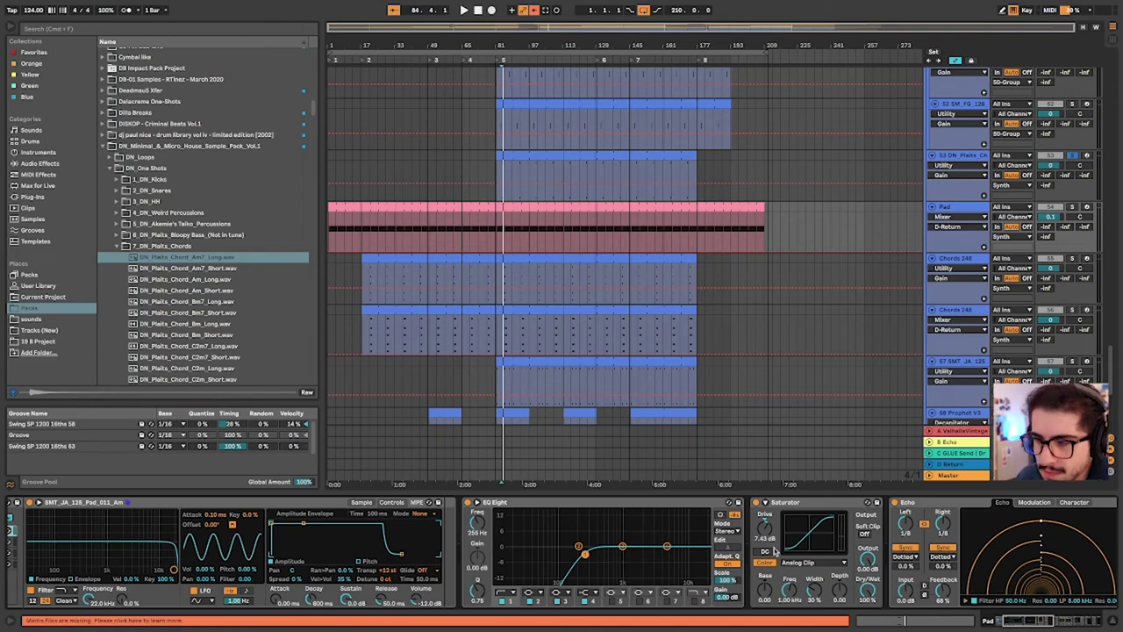
scroll(776, 552, right, 9)
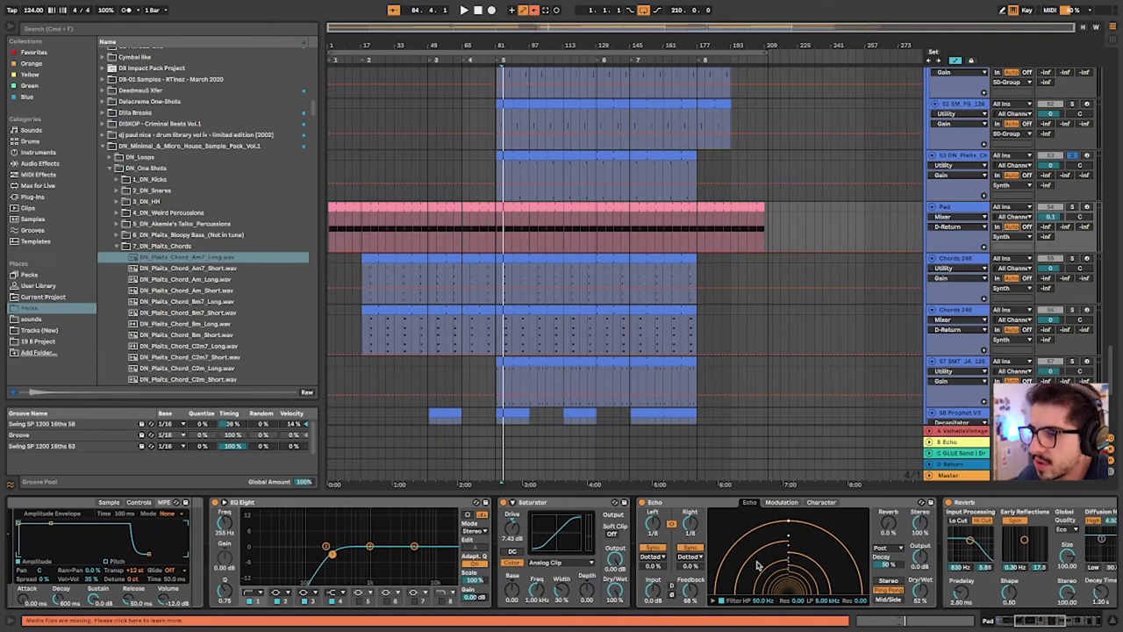
scroll(759, 566, right, 20)
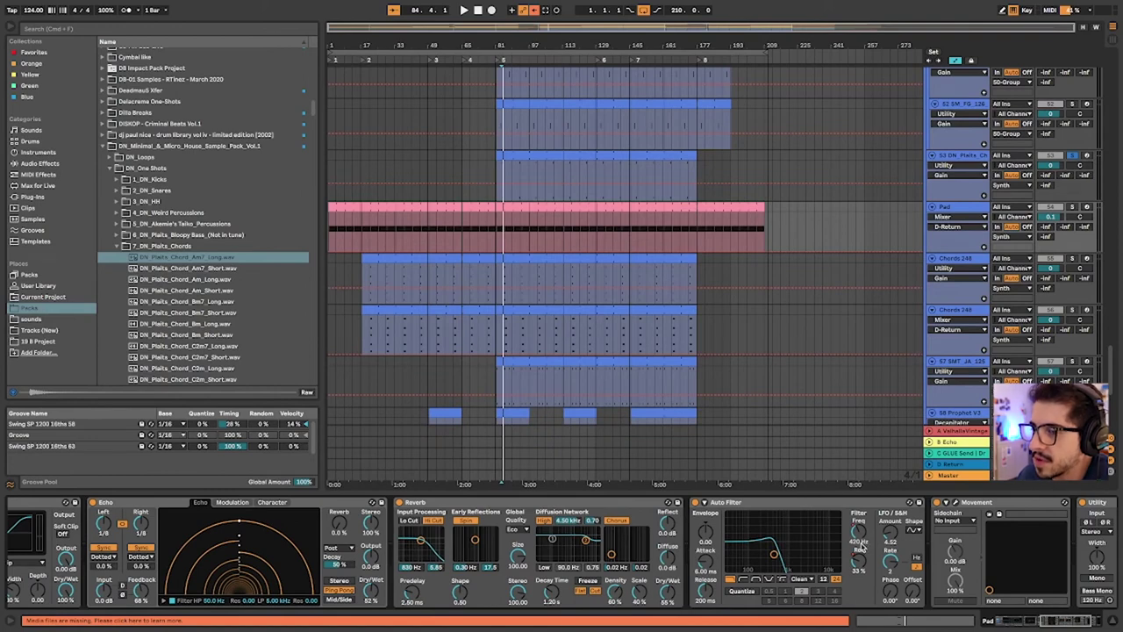
Show the Auto Filter Frequency automation on the Pad track and review its remaining devices through Kickstart
scroll(439, 307, down, 1)
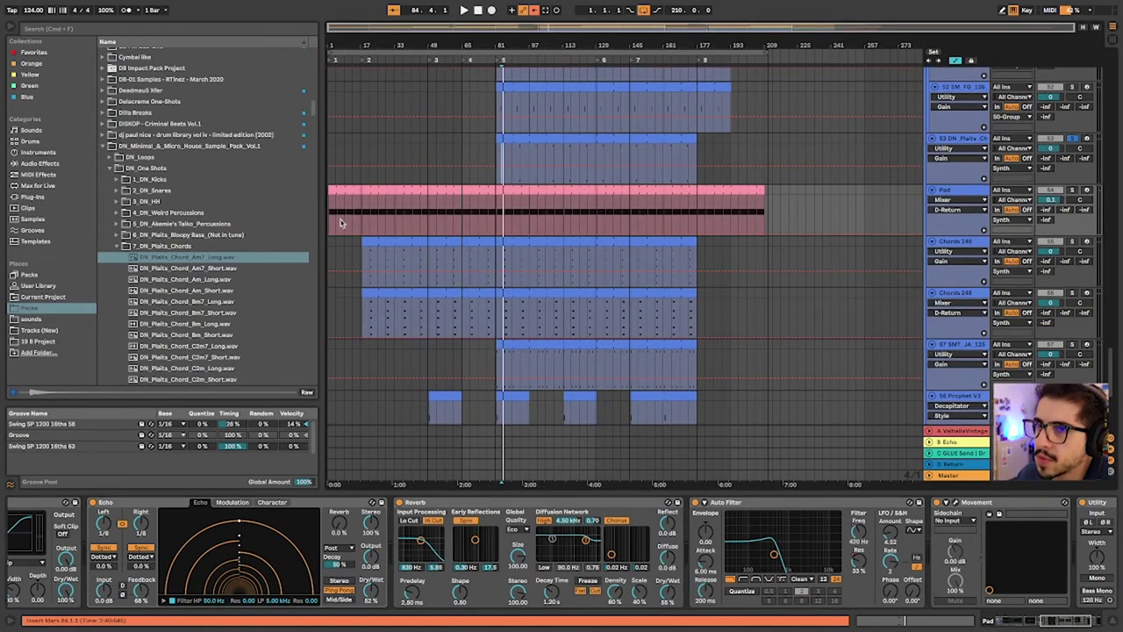
right_click(862, 543)
click(888, 546)
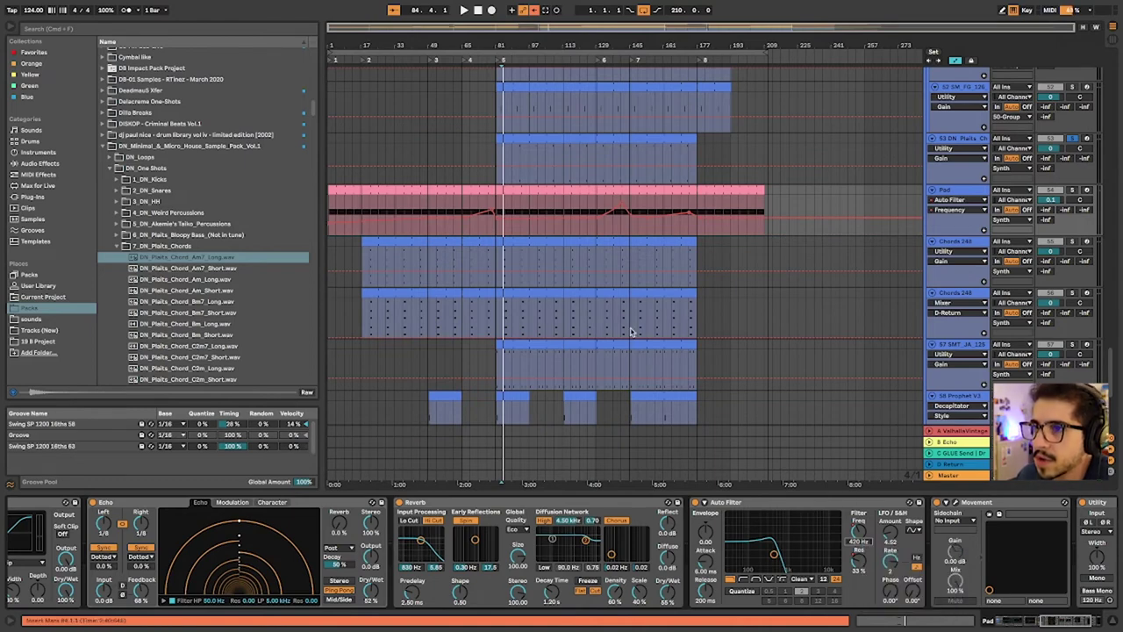
scroll(857, 531, right, 5)
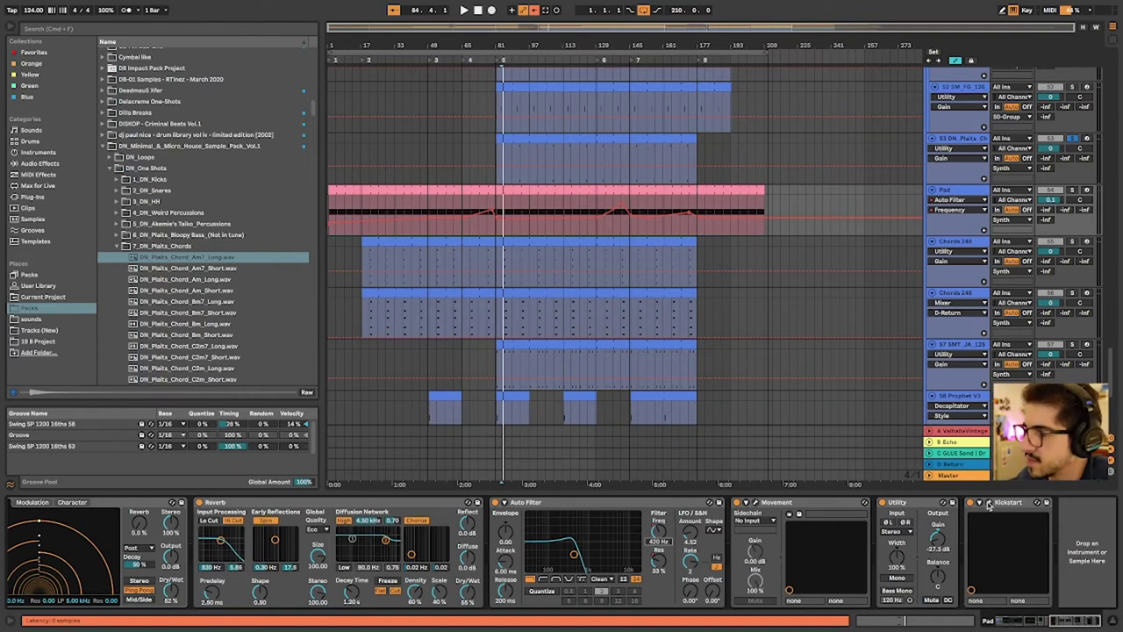
Play the Pad track in solo from bar 17 and display its sampler's waveform
click(361, 202)
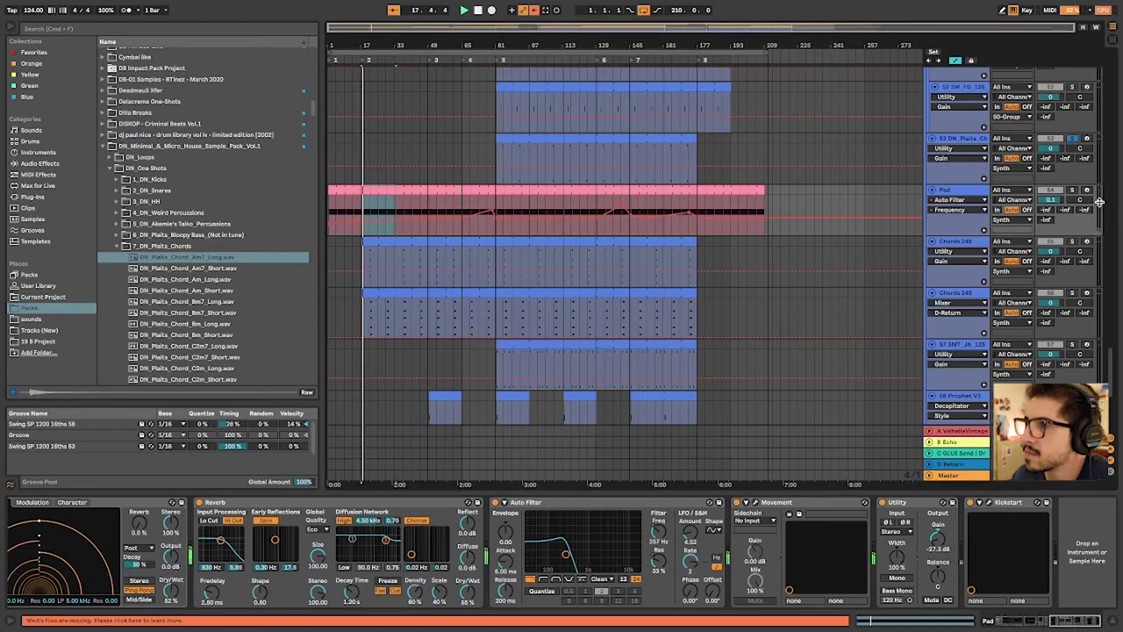
click(1073, 189)
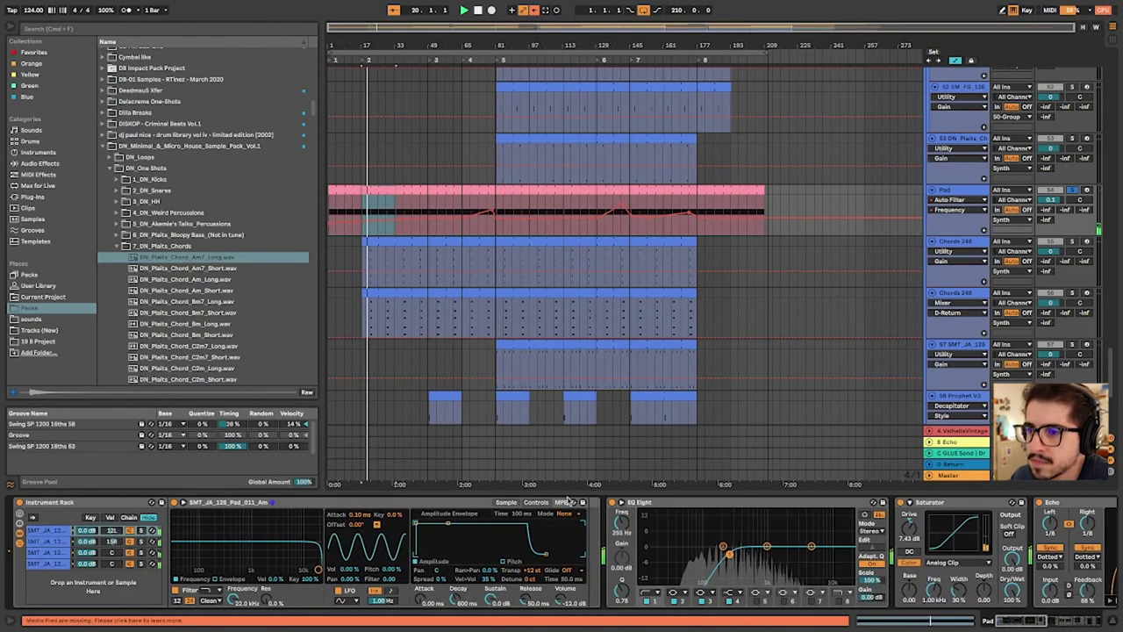
click(506, 503)
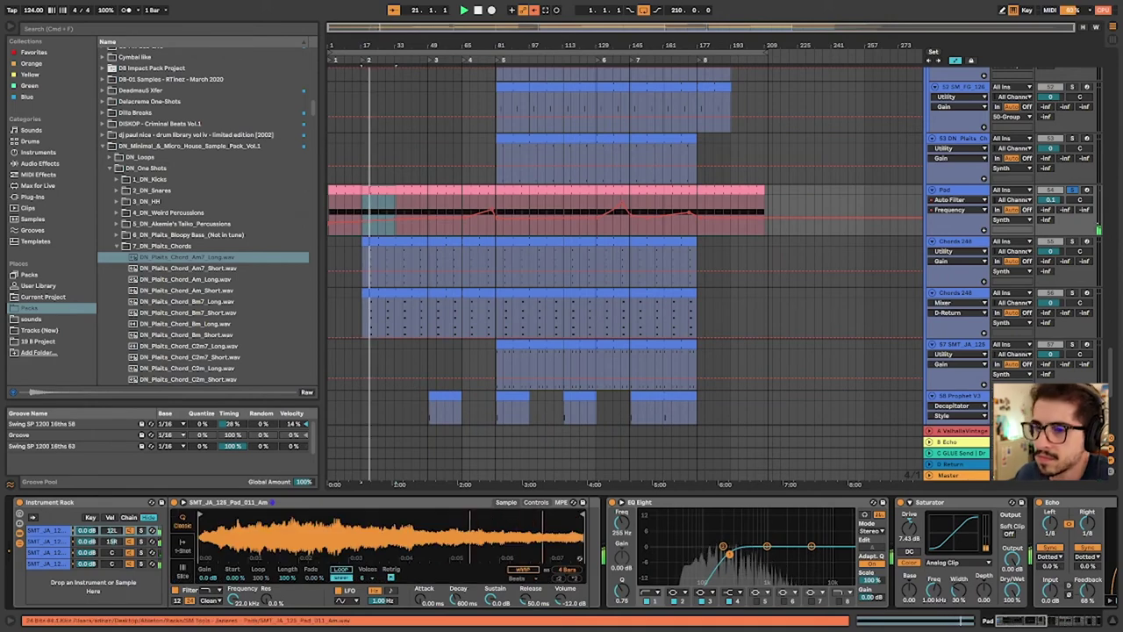
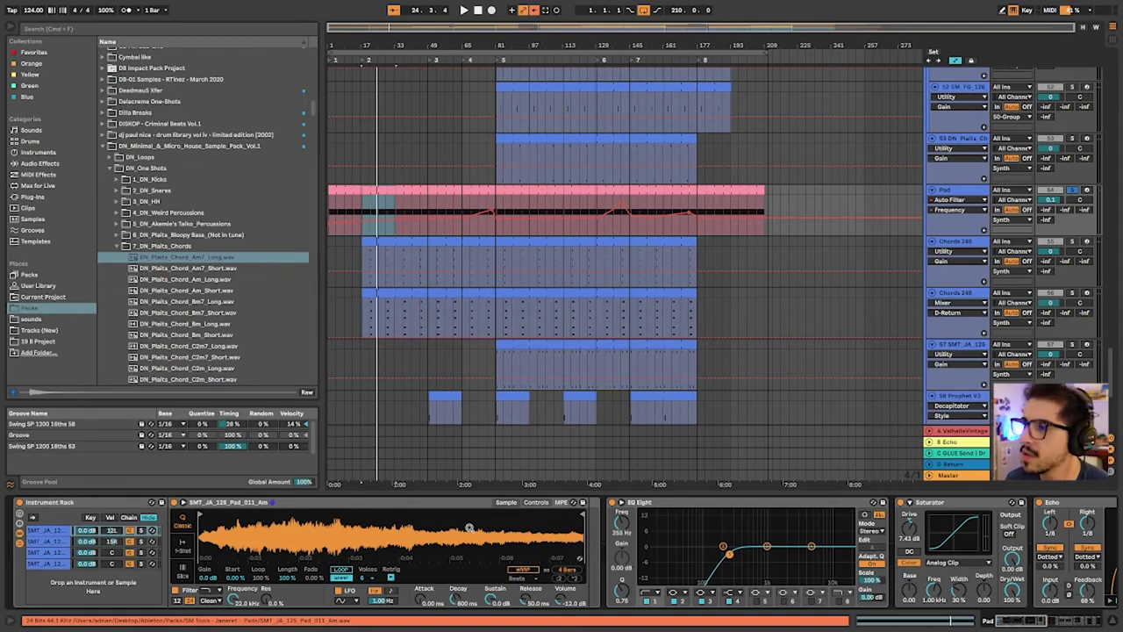
Show the devices of the Chords 248 track below the Pad and play it in solo from bar 21
click(969, 241)
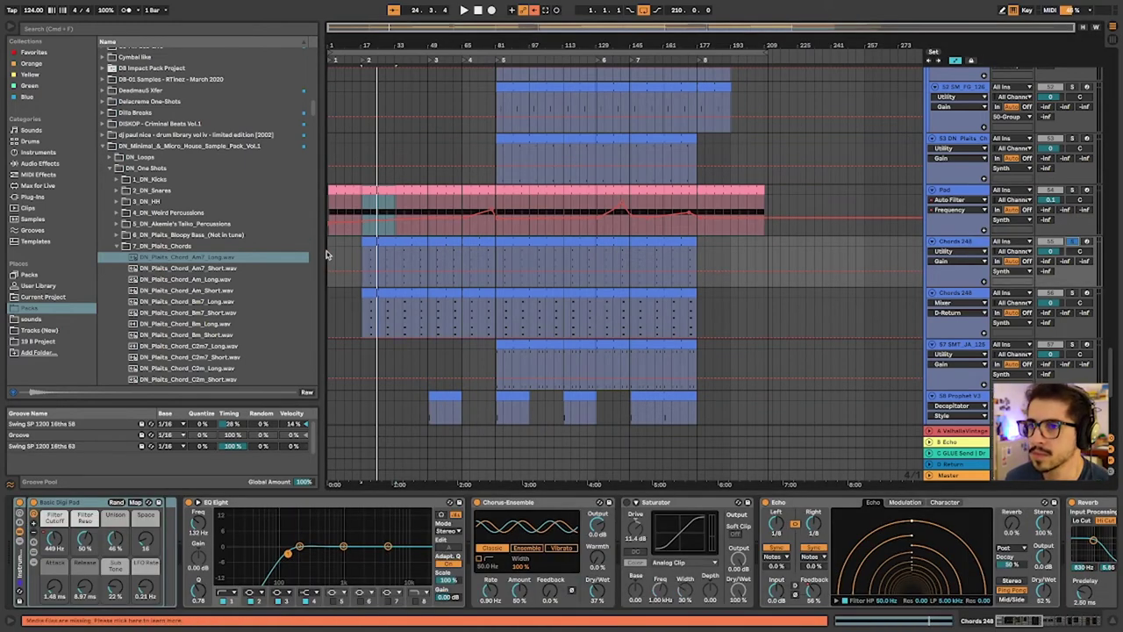
click(369, 259)
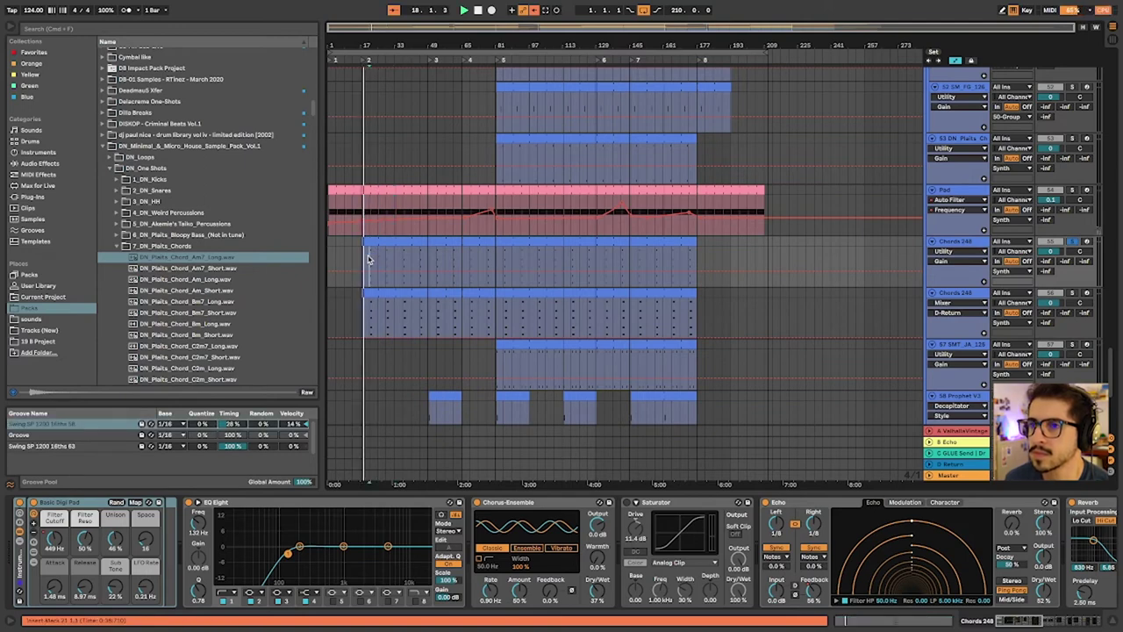
click(371, 257)
key(space)
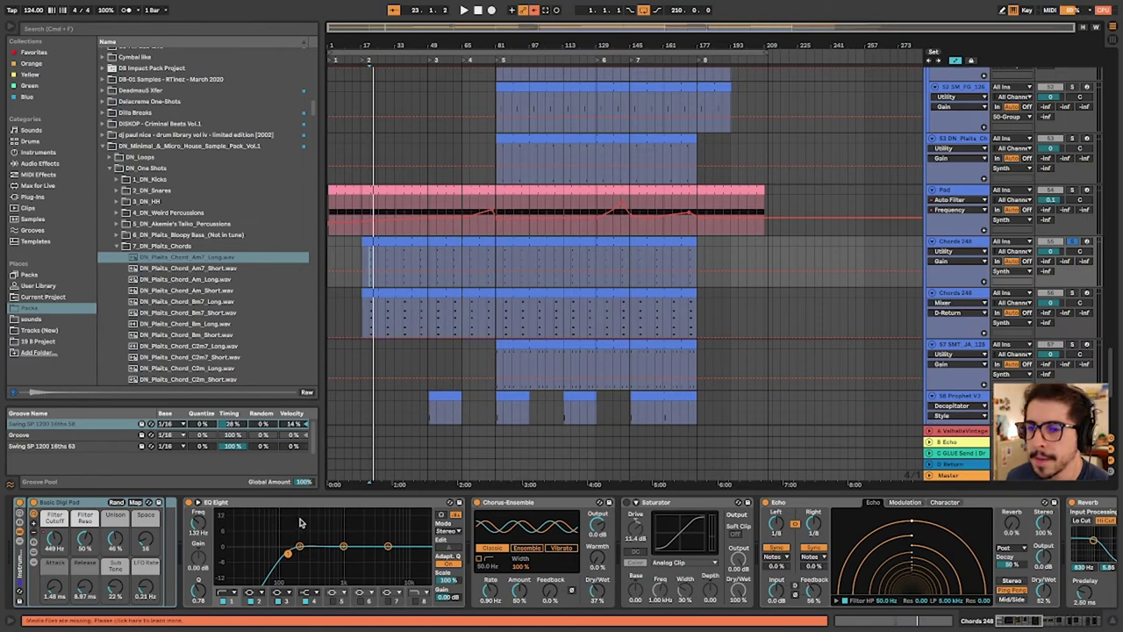
Review the upper Chords 248 track's effects from EQ Eight through Chorus-Ensemble, Saturator, Echo and Reverb to the two Auto Filters
scroll(412, 560, right, 5)
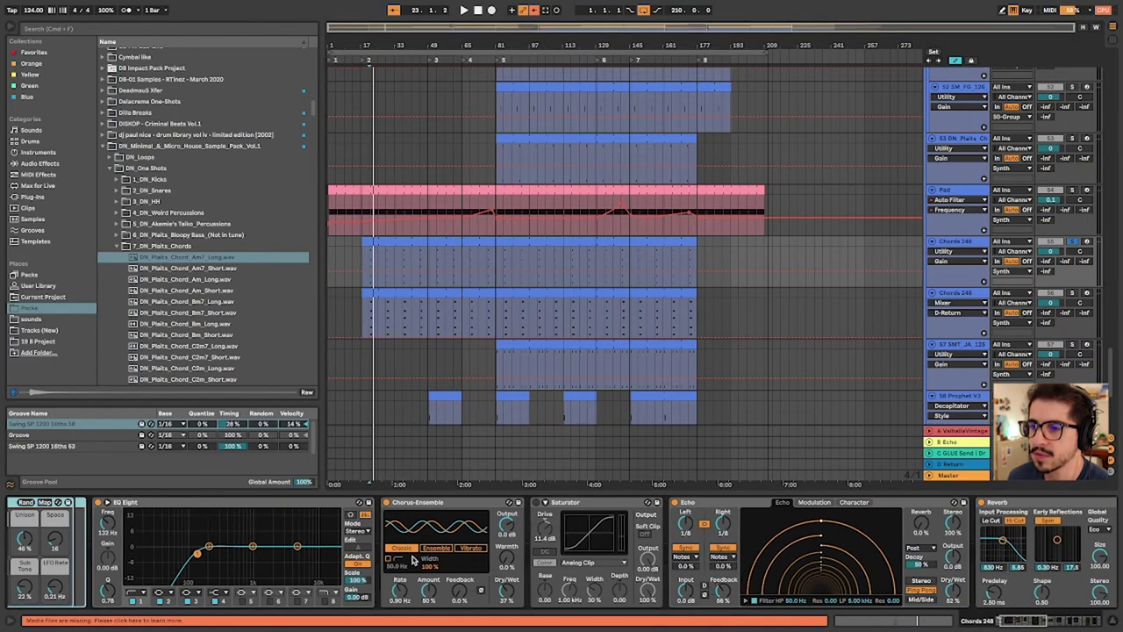
scroll(393, 558, right, 15)
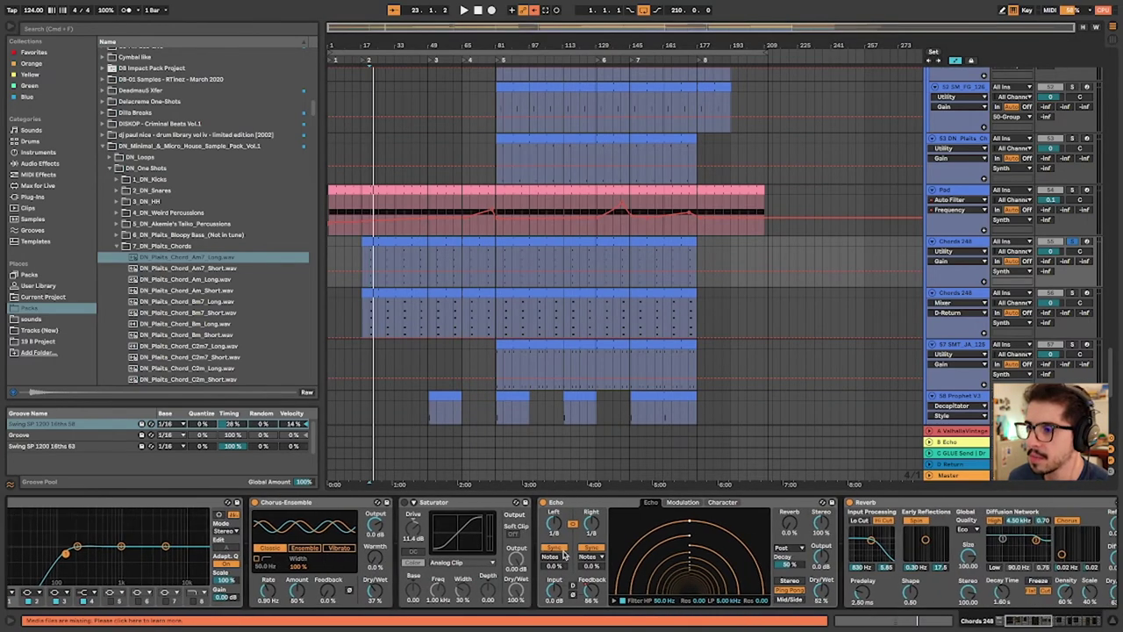
scroll(790, 555, left, 1)
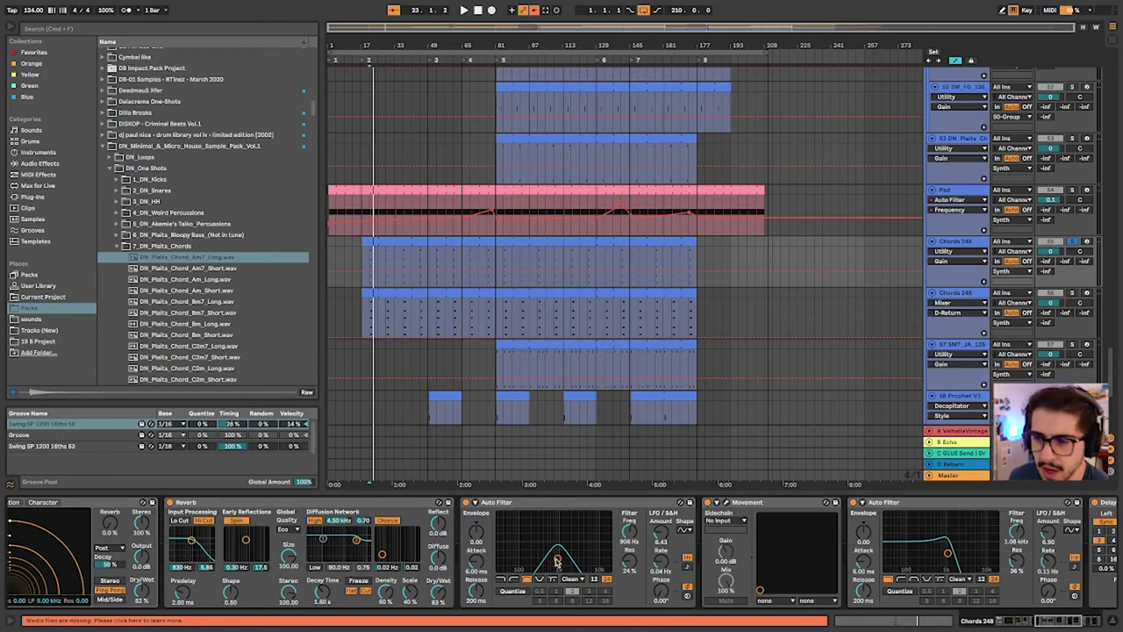
scroll(942, 544, right, 3)
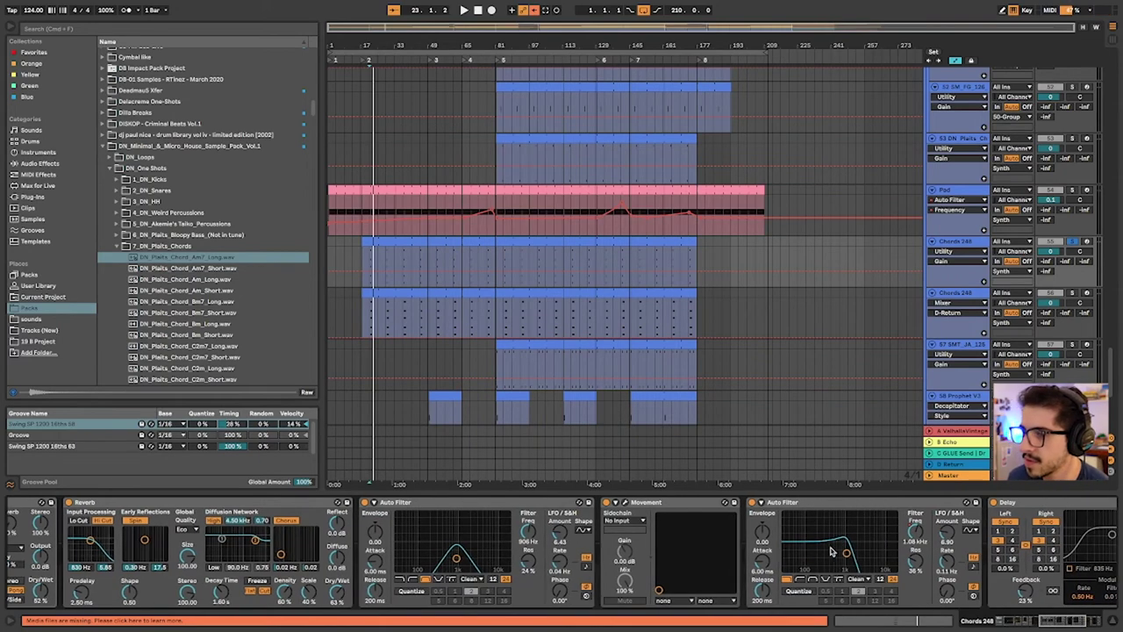
scroll(845, 558, right, 3)
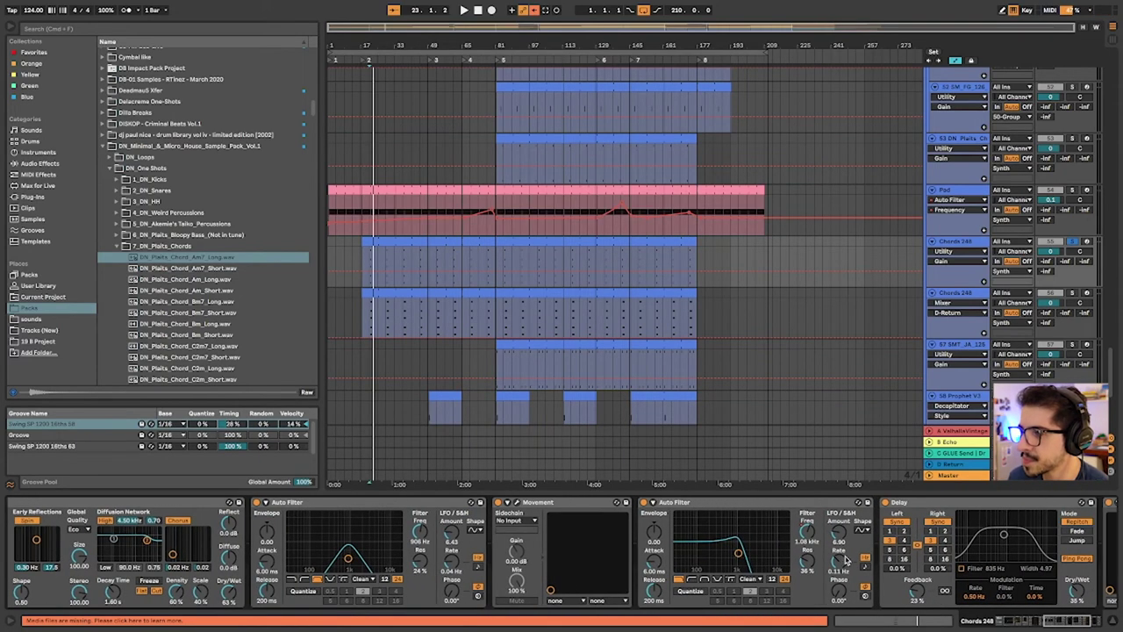
Show the second Auto Filter's Frequency automation on the upper Chords 248 track and review its remaining devices from Delay to Utility
scroll(845, 558, right, 1)
right_click(811, 536)
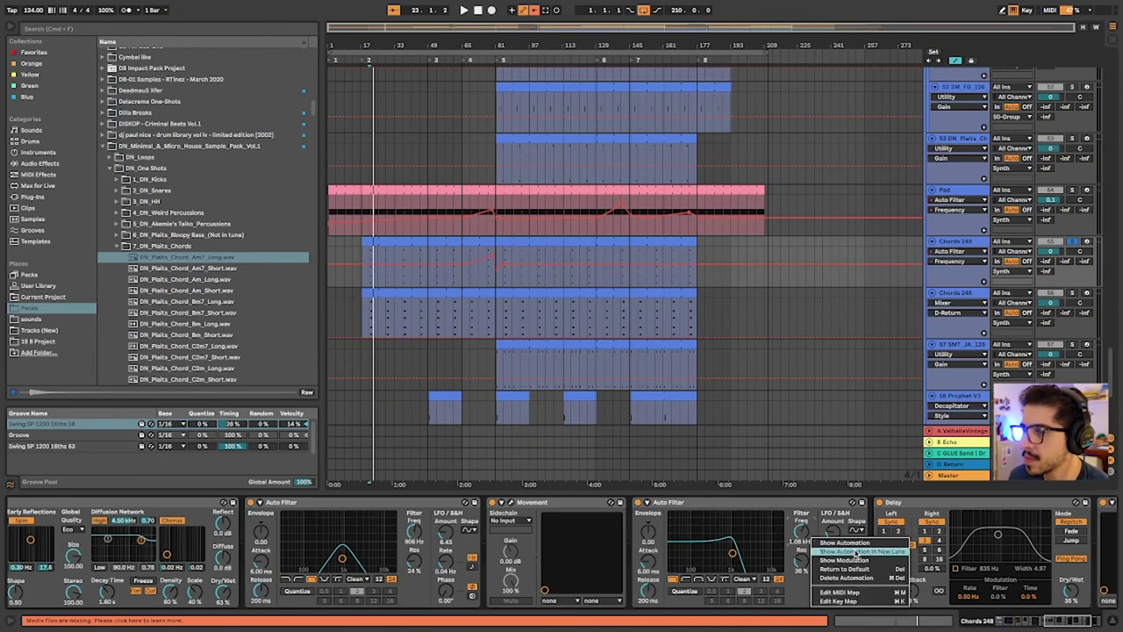
click(859, 551)
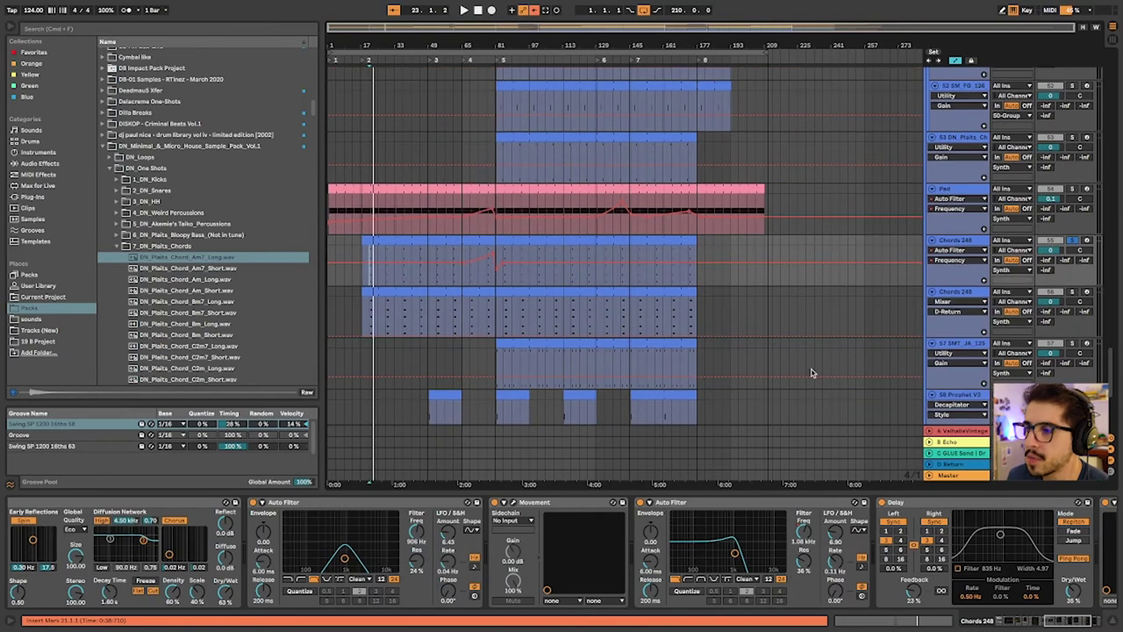
click(471, 206)
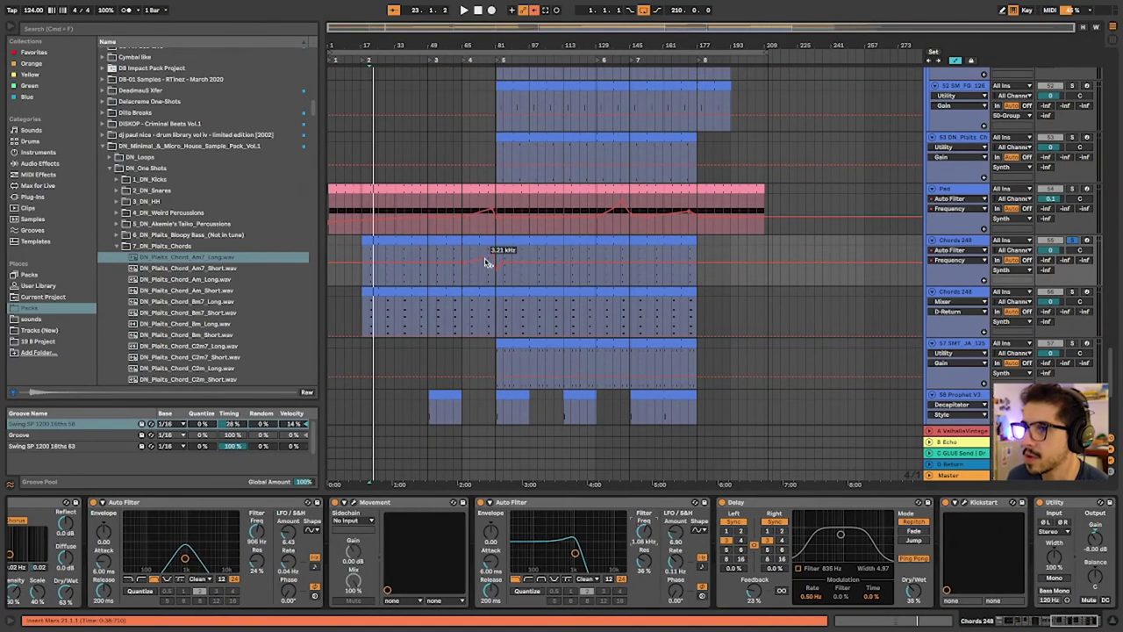
click(762, 506)
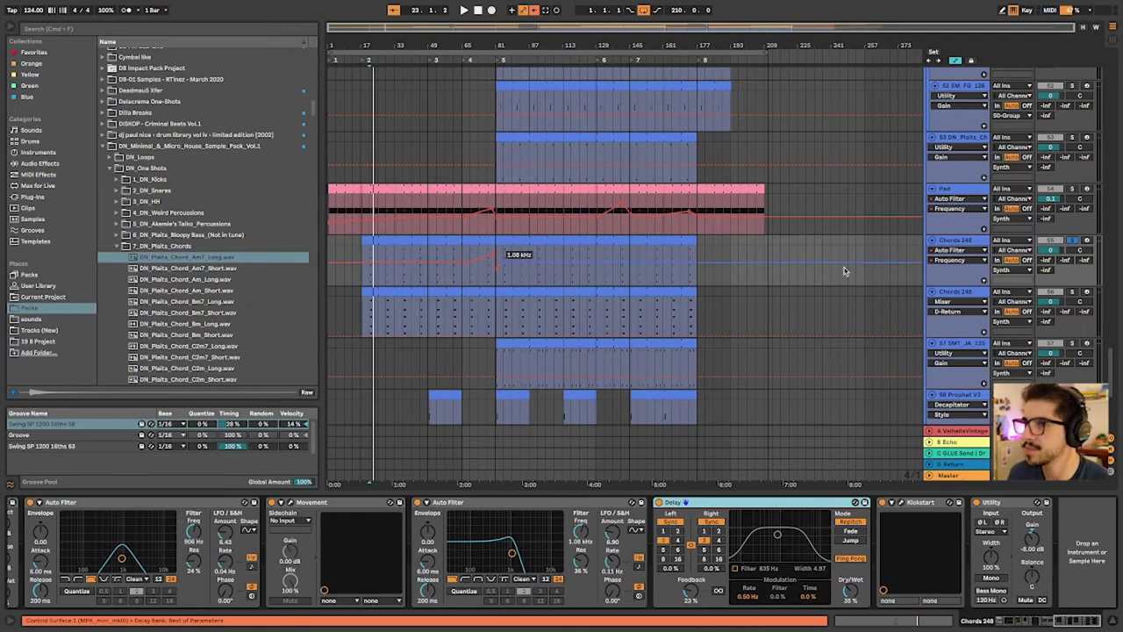
Play the Chords 248 filter automation in the full mix from bar 65 and again from bar 77
click(462, 278)
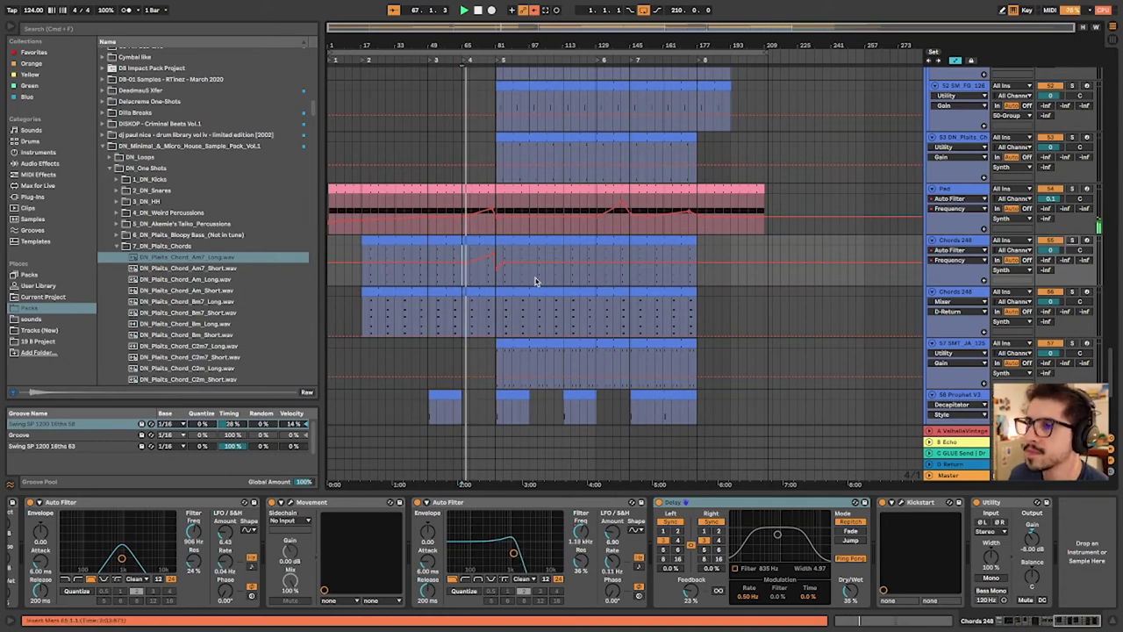
mouse_move(499, 260)
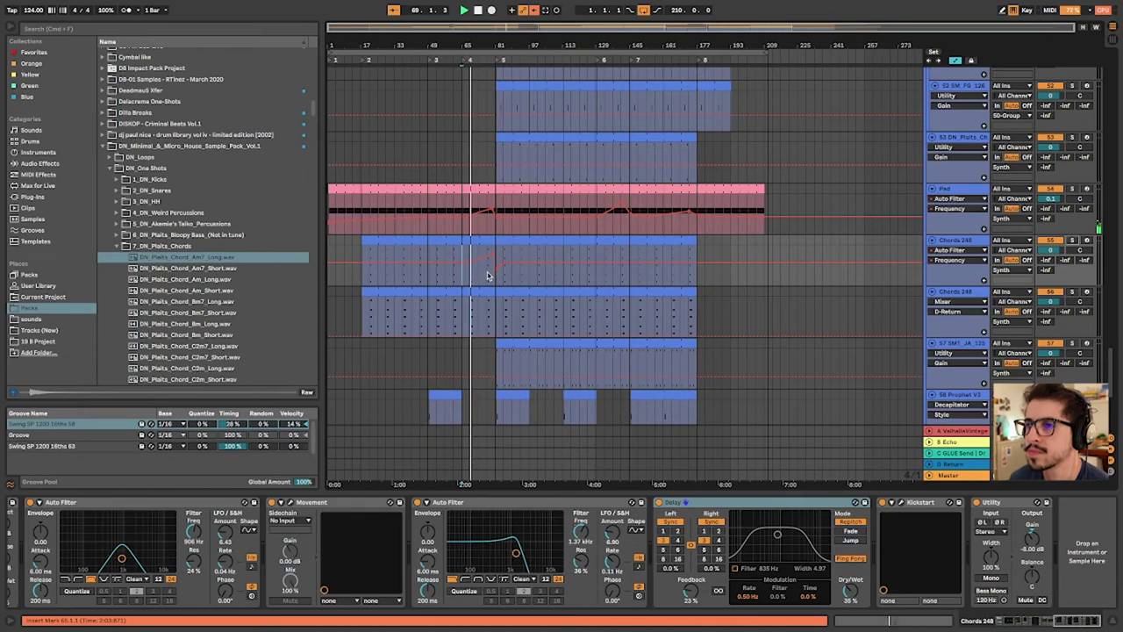
click(489, 274)
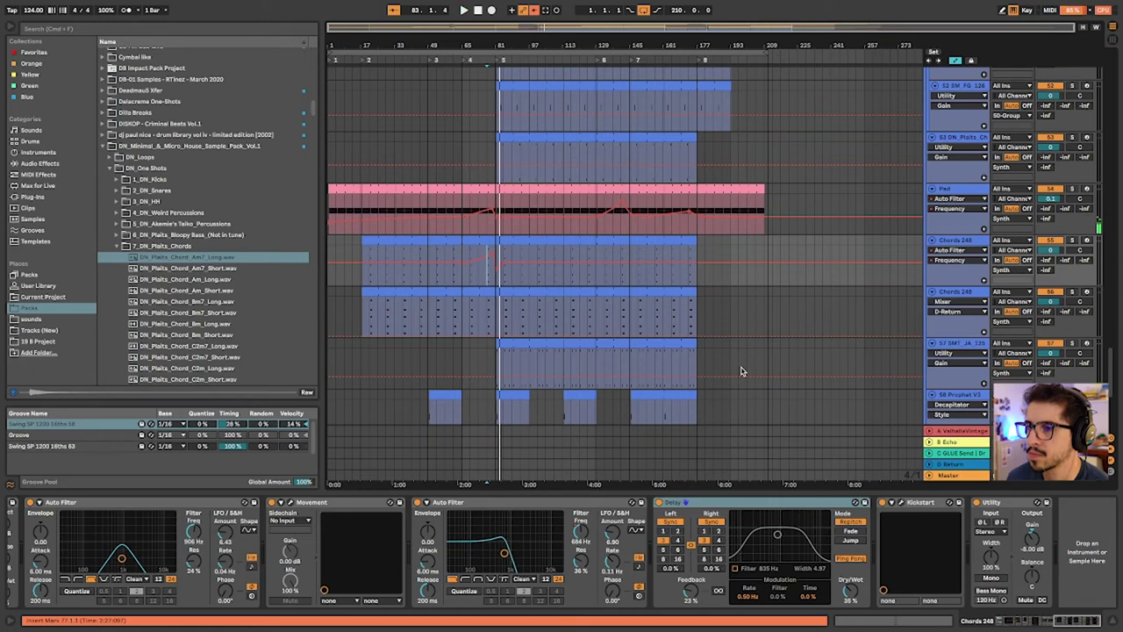
Show the devices of the SMT_JA_125 pad track and inspect the sample loaded in its sampler
scroll(740, 371, down, 3)
click(507, 284)
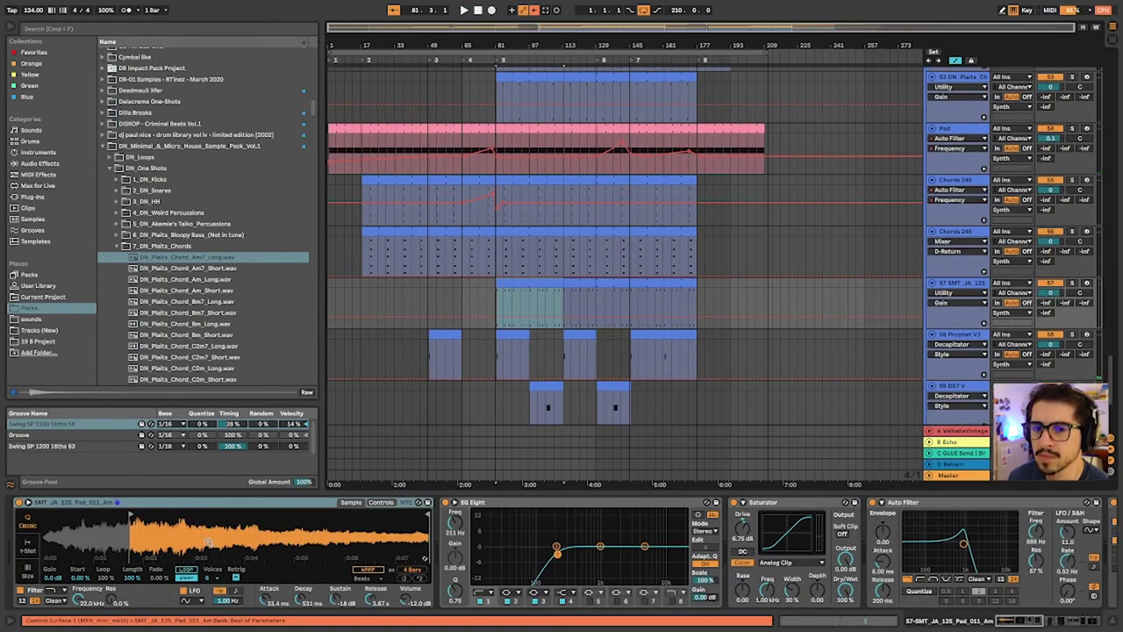
right_click(209, 542)
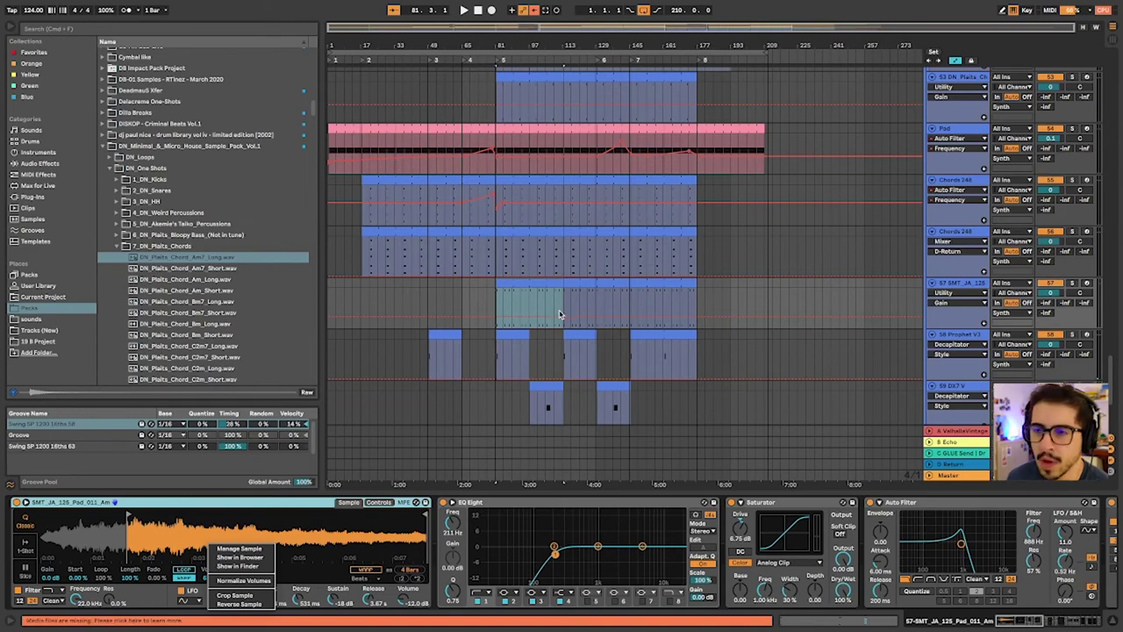
click(515, 191)
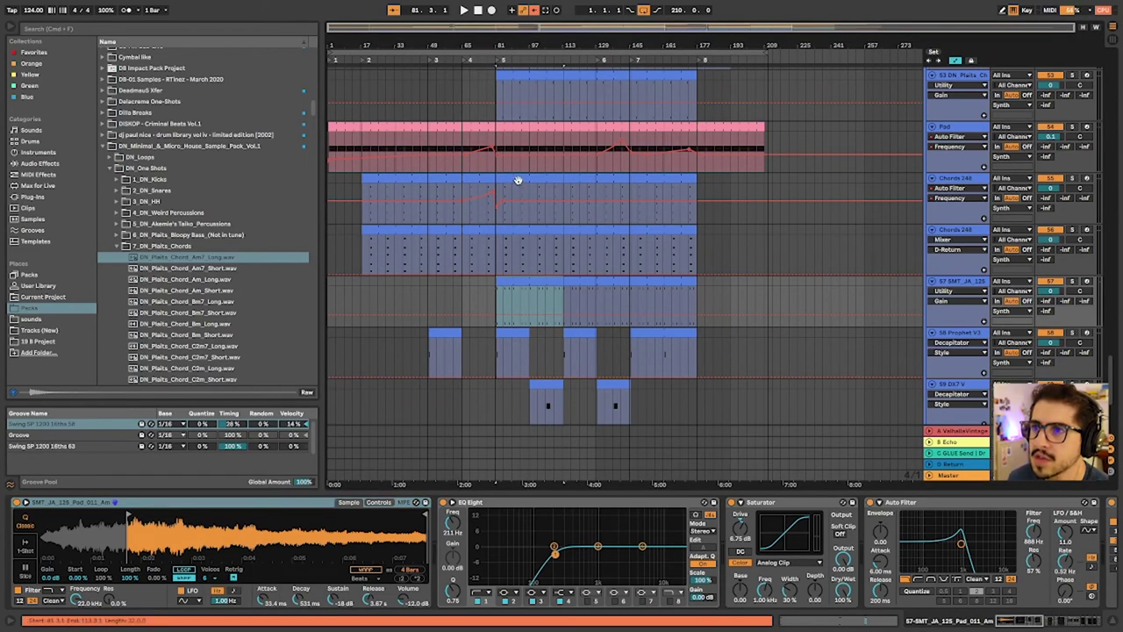
Compare the instruments behind the DN_Plaits chord, SM_FG_126 synth and Pad tracks by selecting their clips at bar 81
click(517, 186)
scroll(521, 187, up, 2)
scroll(518, 176, up, 2)
right_click(514, 136)
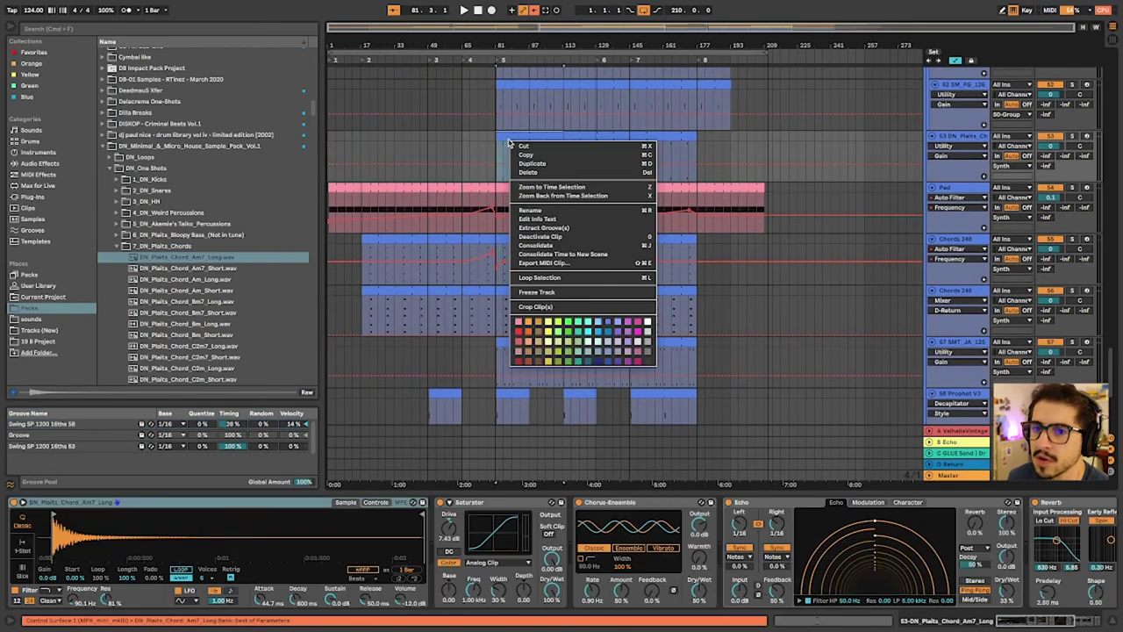
key(Escape)
scroll(448, 130, up, 4)
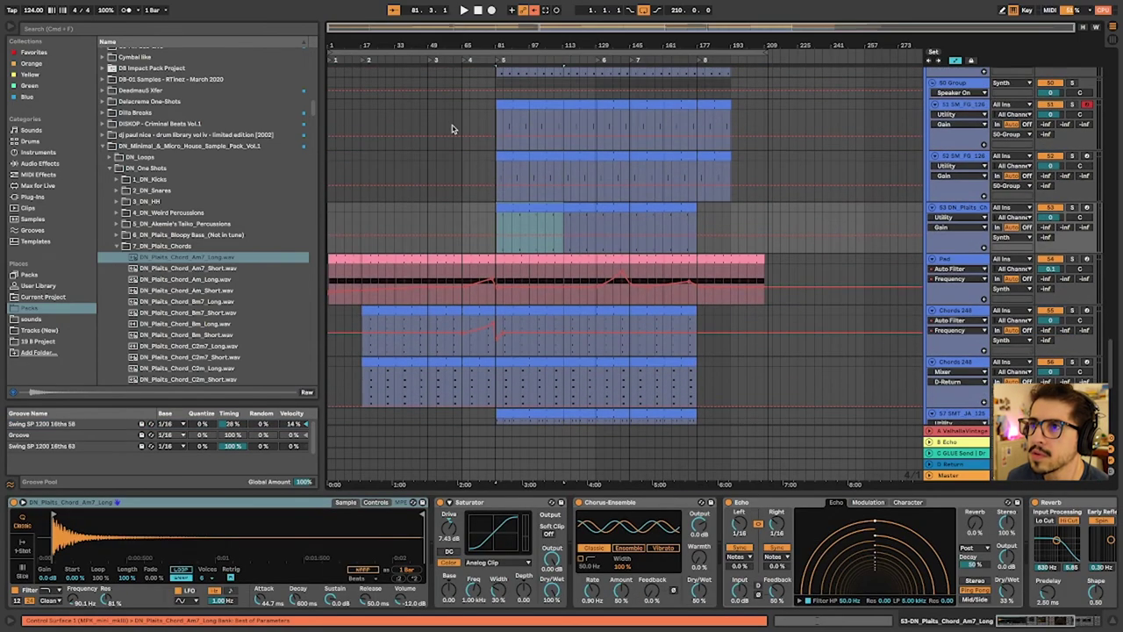
click(522, 107)
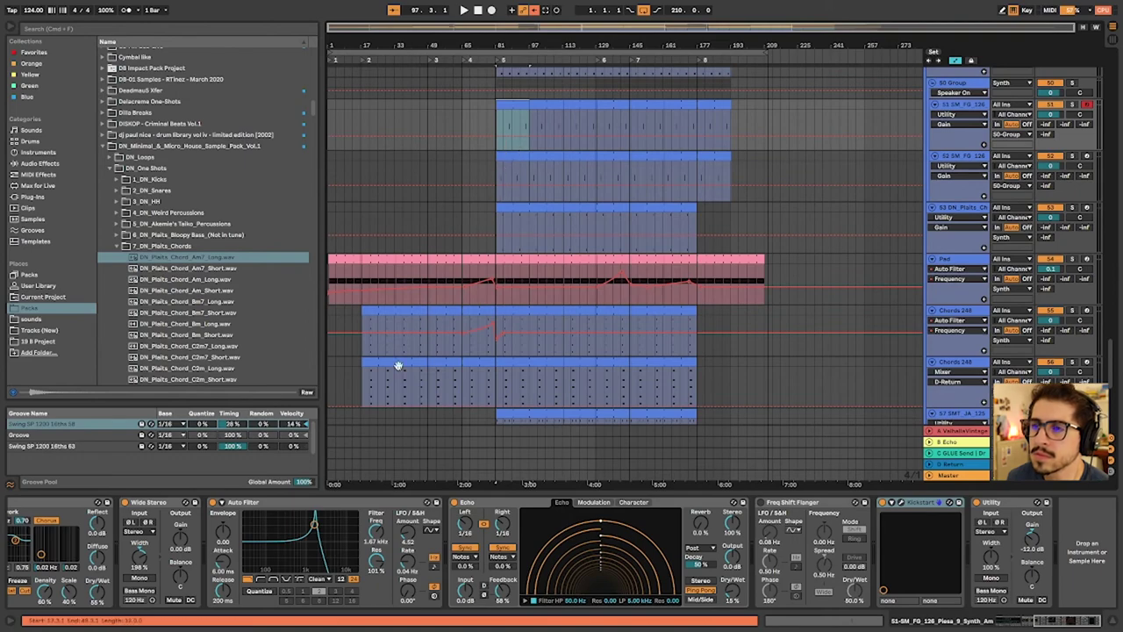
scroll(320, 539, up, 5)
click(514, 268)
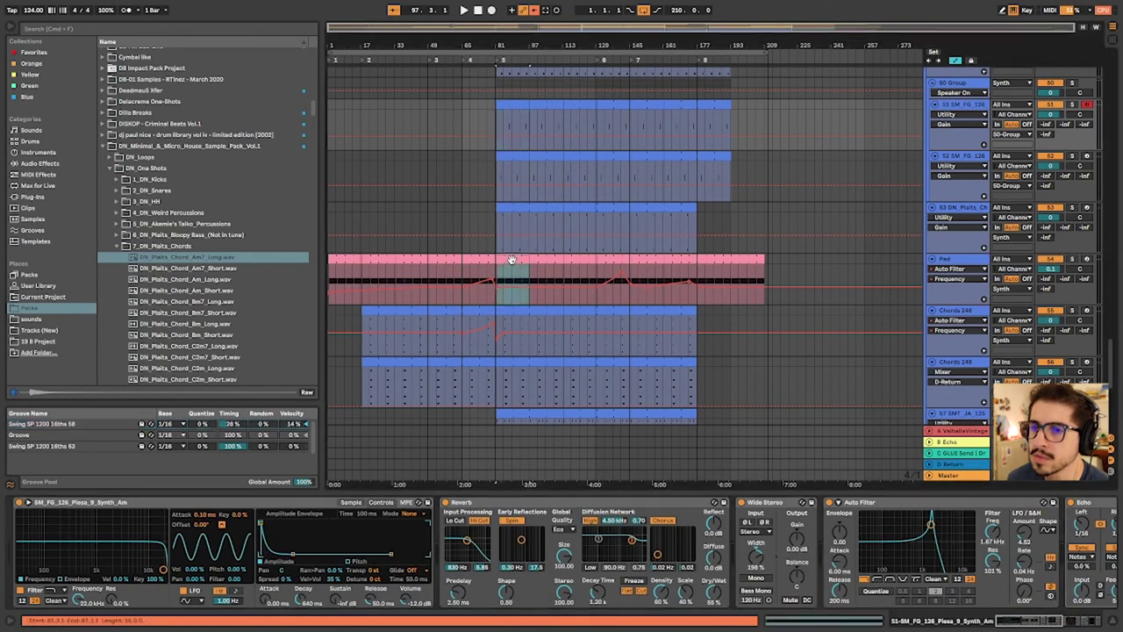
Select the first SMT_JA_125 pad clip and play the track in solo from bar 81
scroll(543, 288, down, 2)
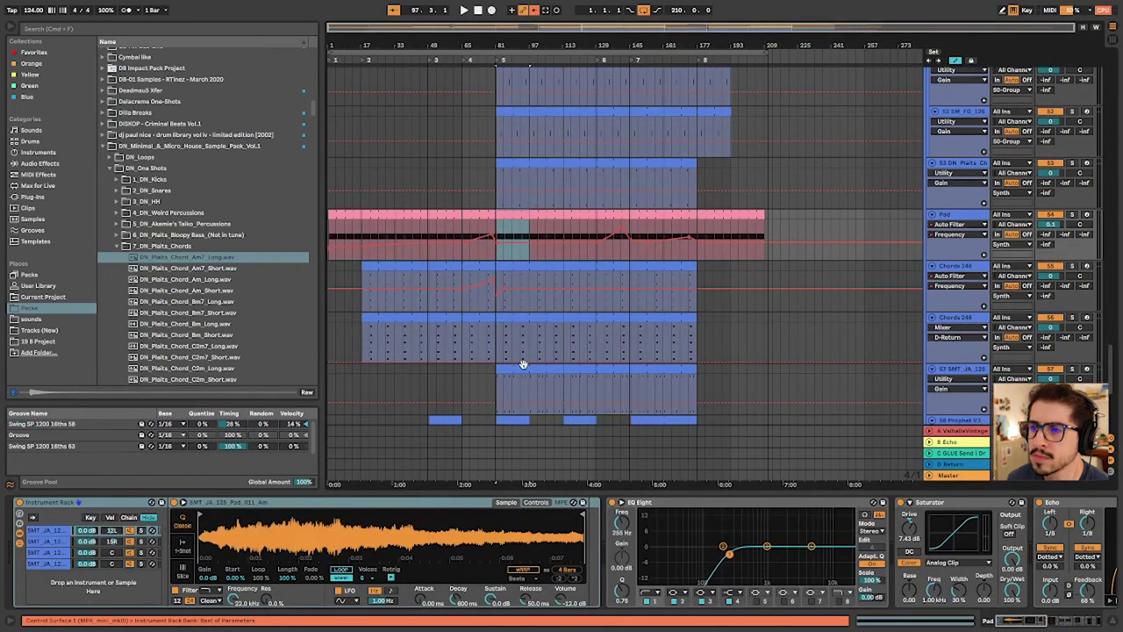
click(524, 369)
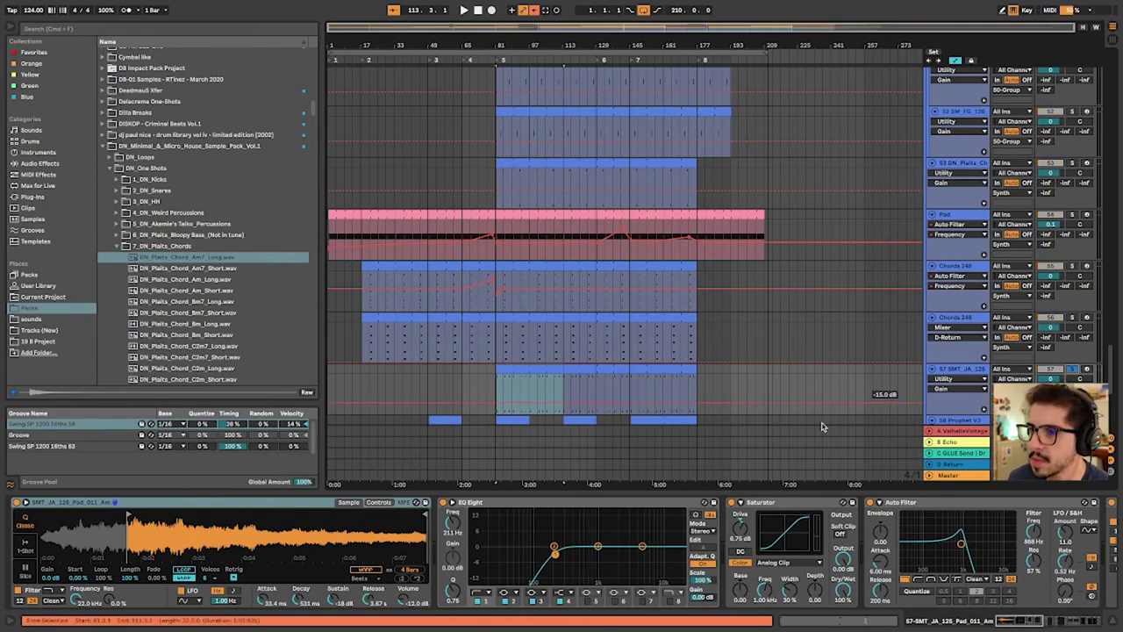
key(space)
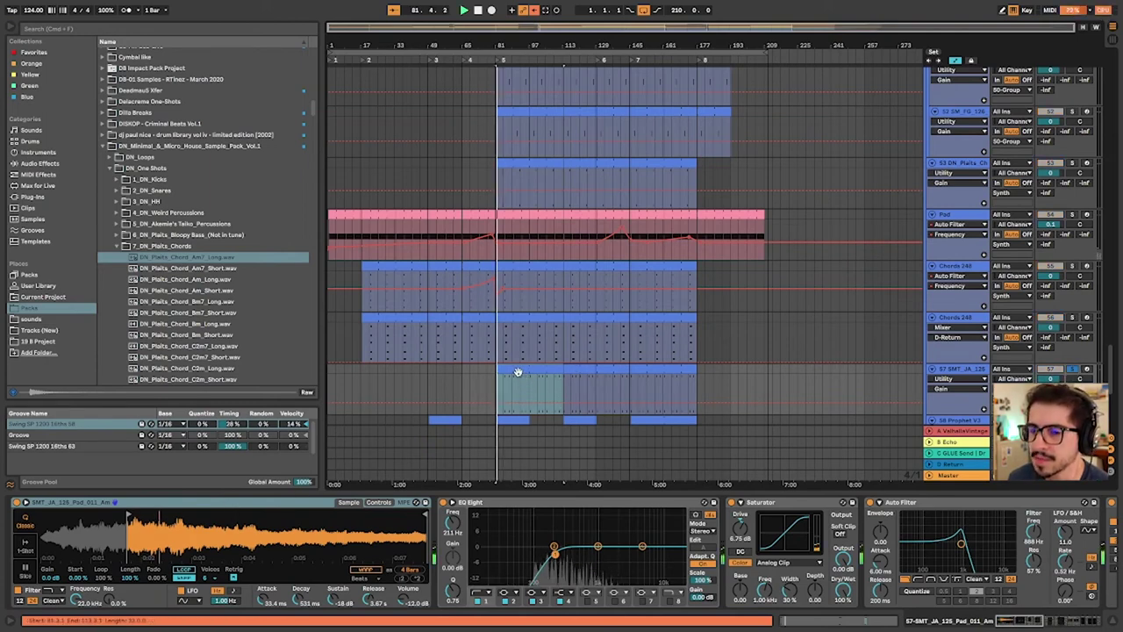
key(space)
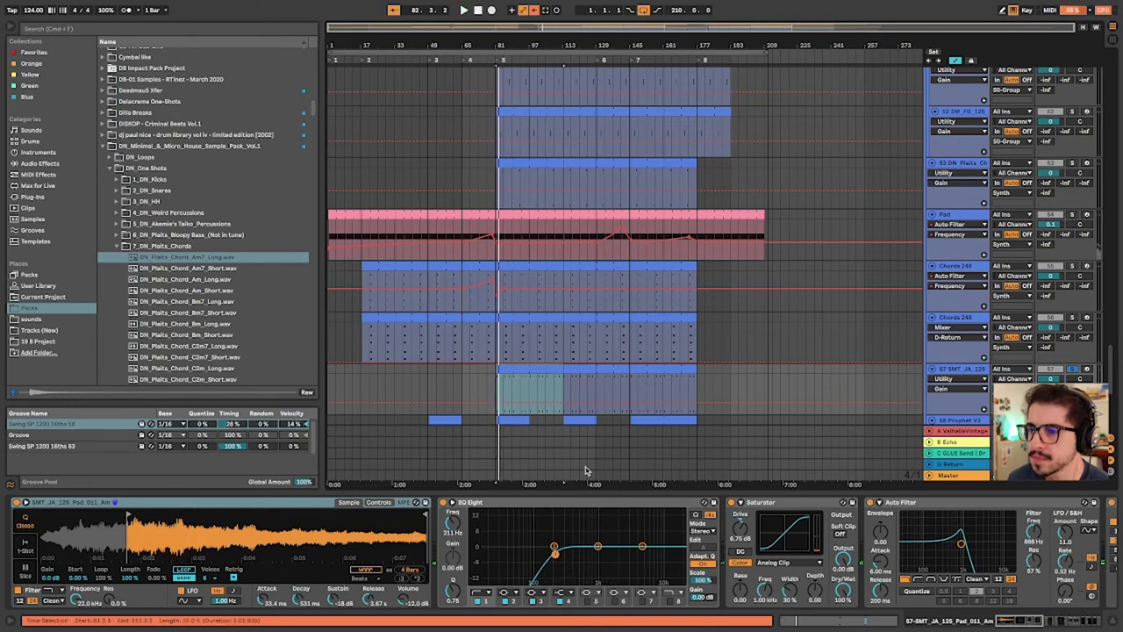
Open the SMT_JA_125 pad clip's MIDI notes to examine the C2 and C3 pattern, and return to the track's devices
double_click(545, 383)
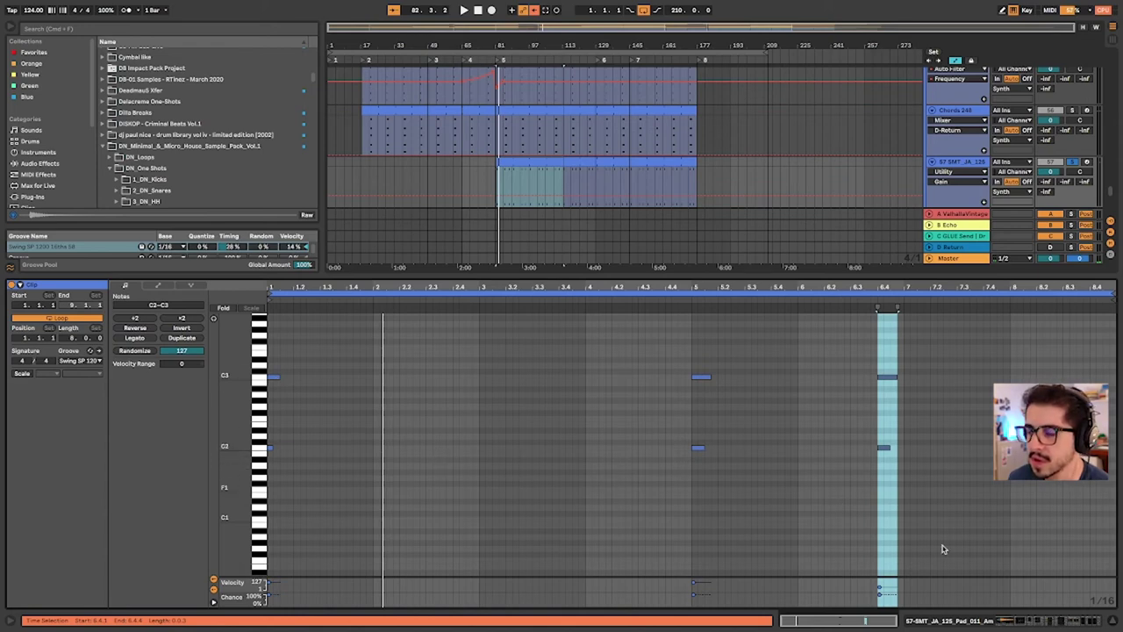
key(shift+Tab)
key(shift+Tab)
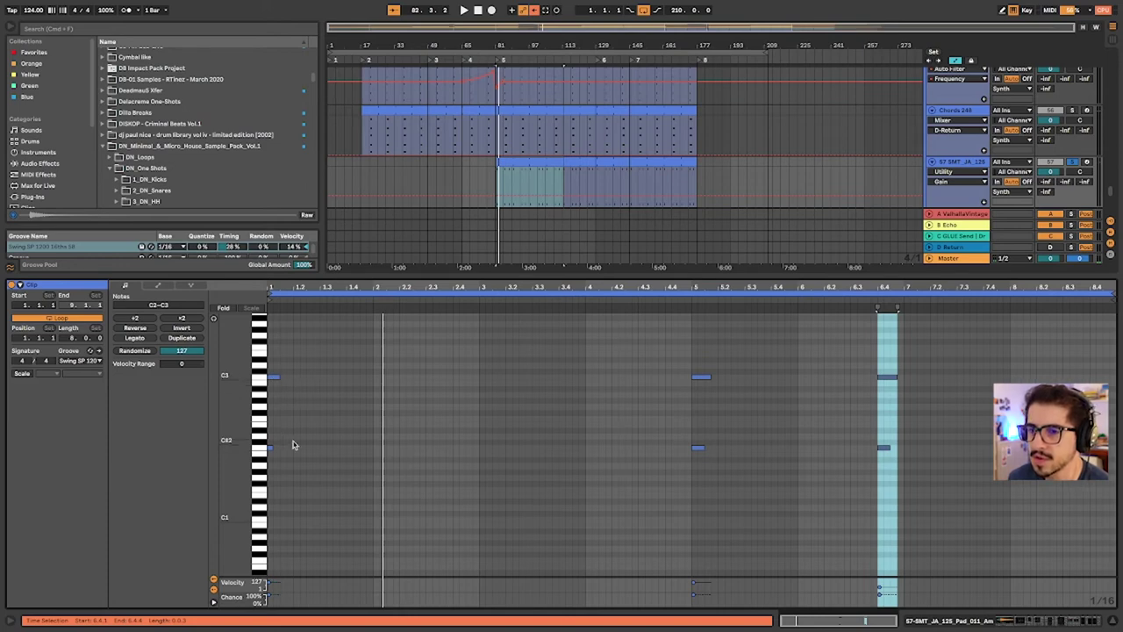
key(shift+Tab)
Review the SMT_JA_125 pad track's effects from EQ Eight through Saturator, Auto Filter, Delay, Echo and Reverb to Utility
scroll(880, 562, right, 10)
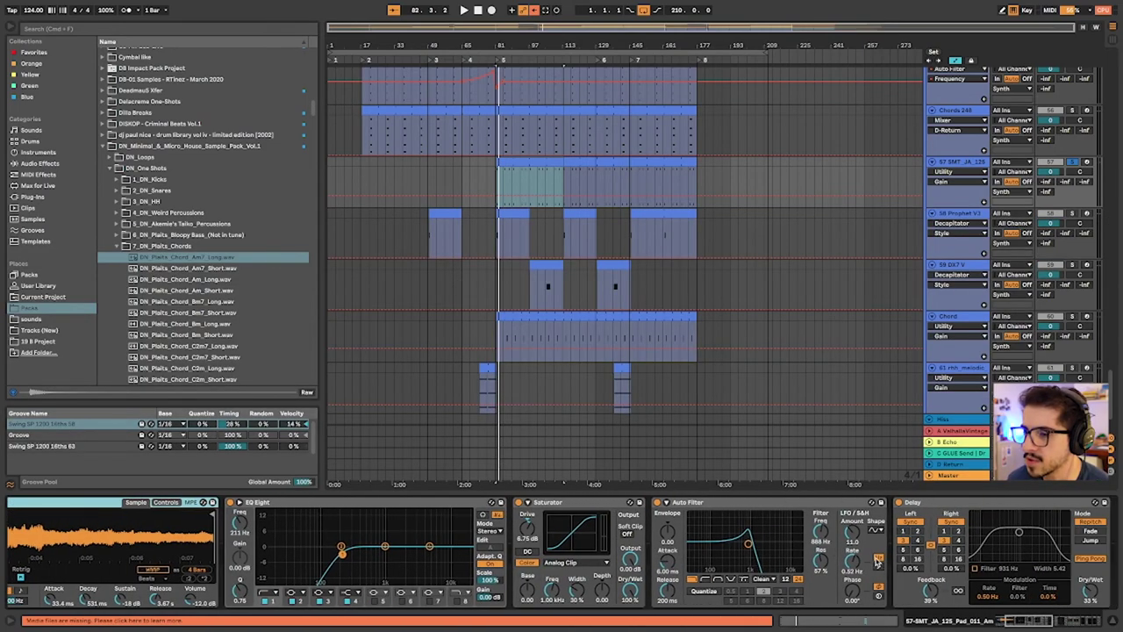
scroll(955, 542, right, 10)
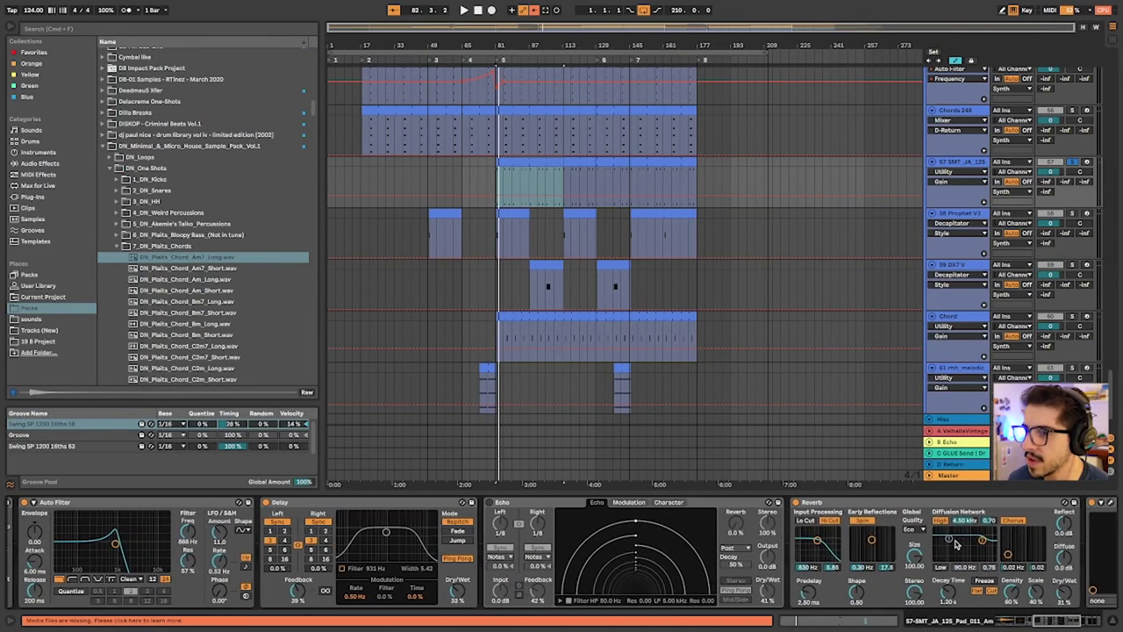
scroll(936, 544, right, 5)
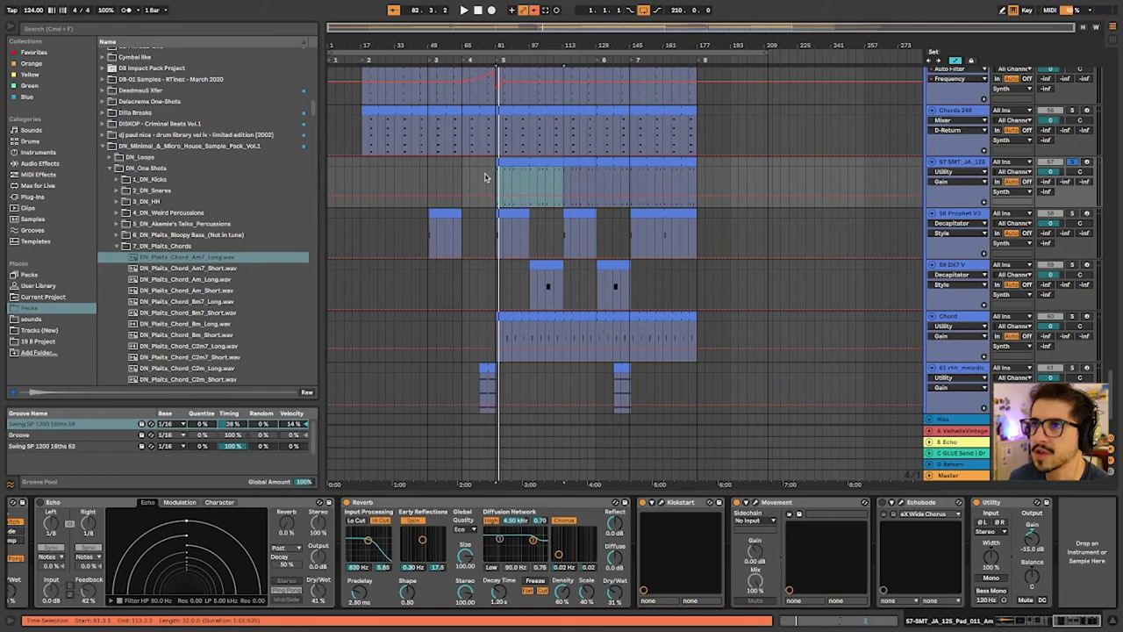
scroll(504, 184, up, 3)
scroll(520, 208, down, 1)
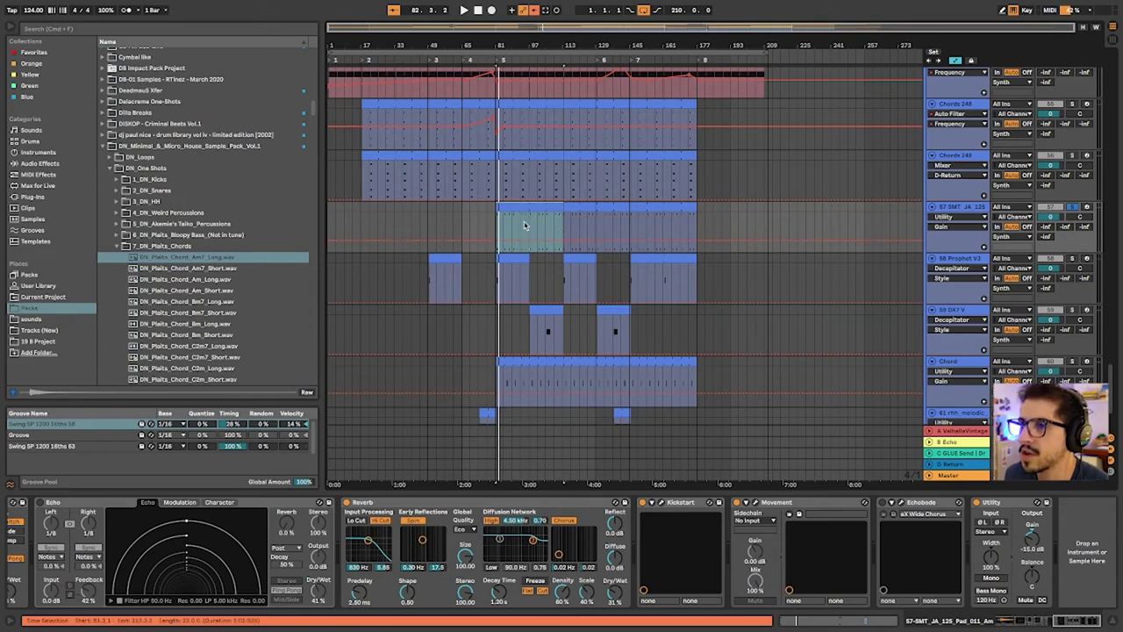
Select the first Prophet V3 clip at bar 49, solo its track and inspect the Prophet instrument
click(446, 266)
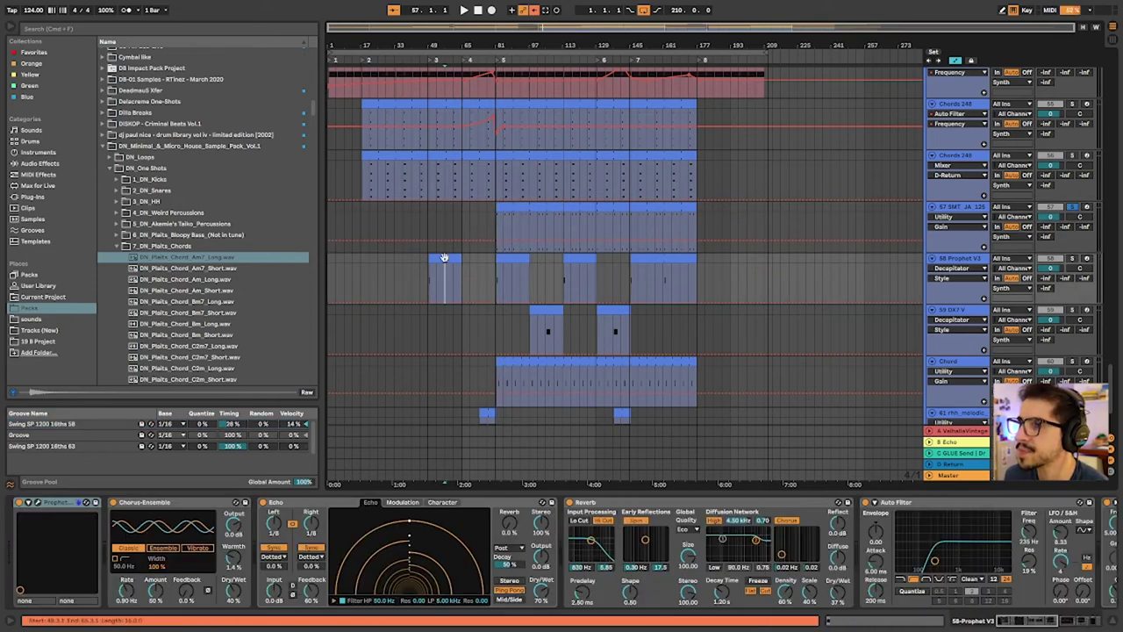
click(1072, 260)
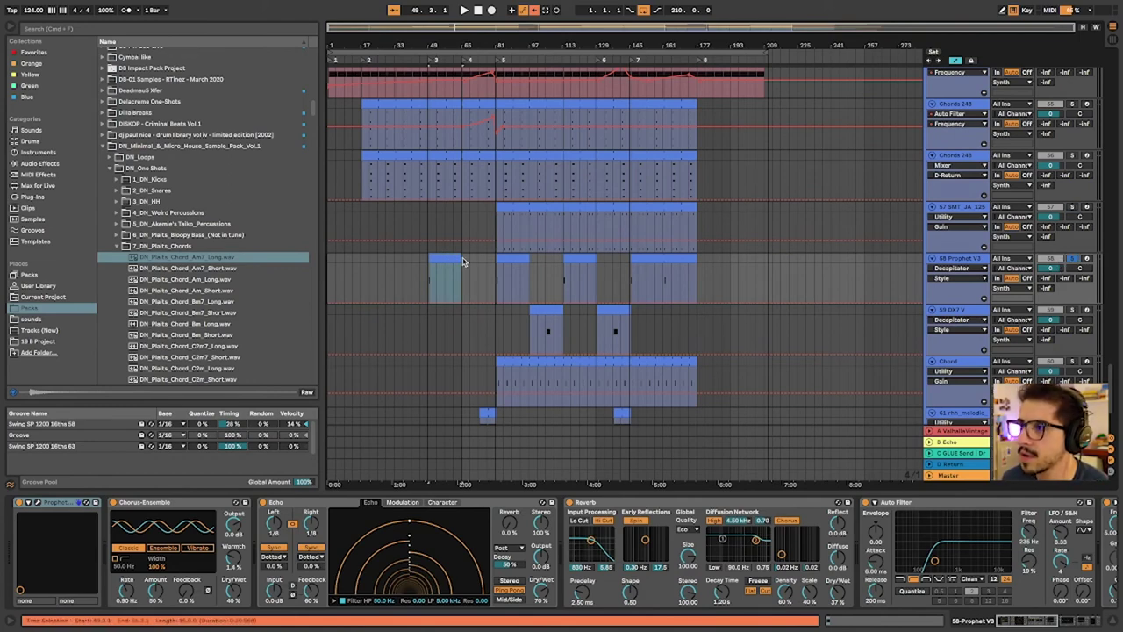
click(42, 502)
click(41, 42)
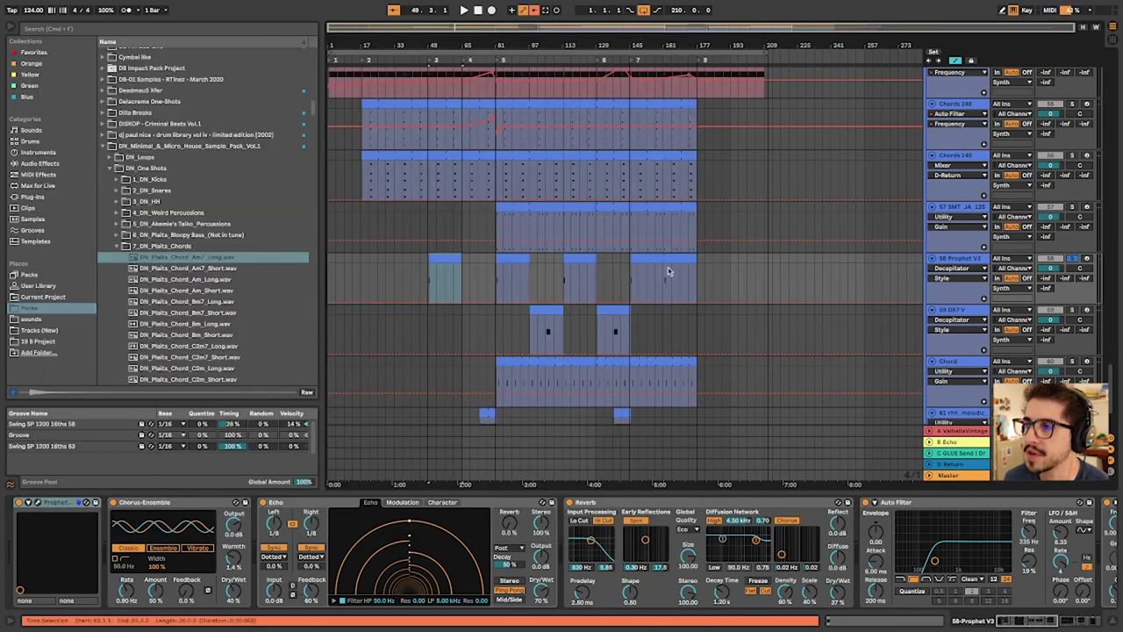
Play the Prophet V3 clip from bar 49 in the full mix and review the track's effects from Echo to Utility
key(space)
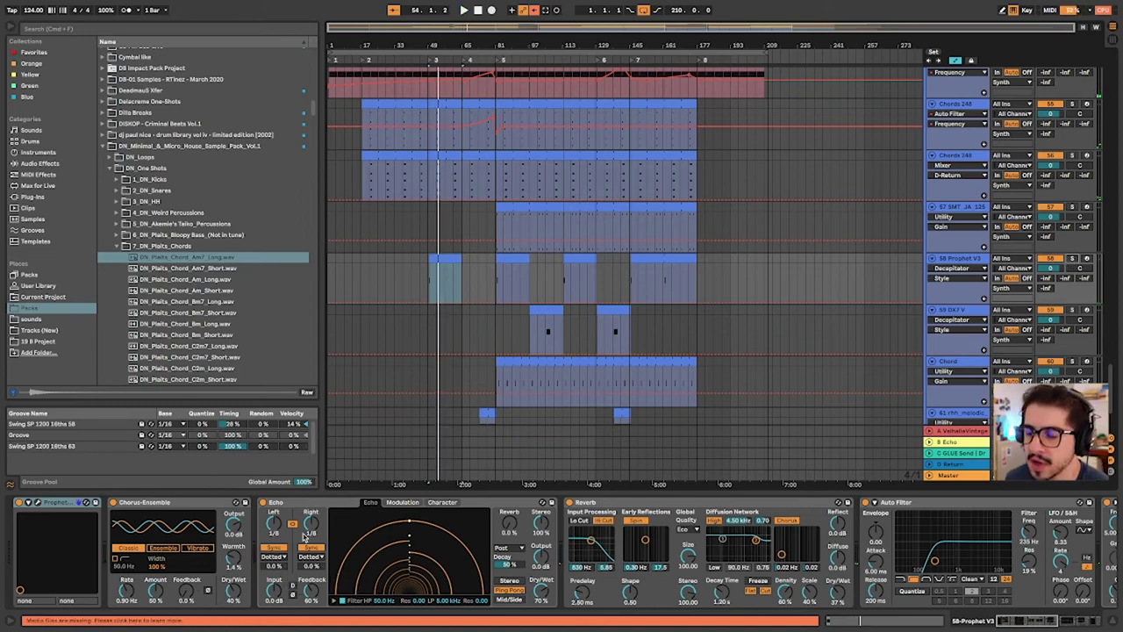
scroll(489, 545, right, 5)
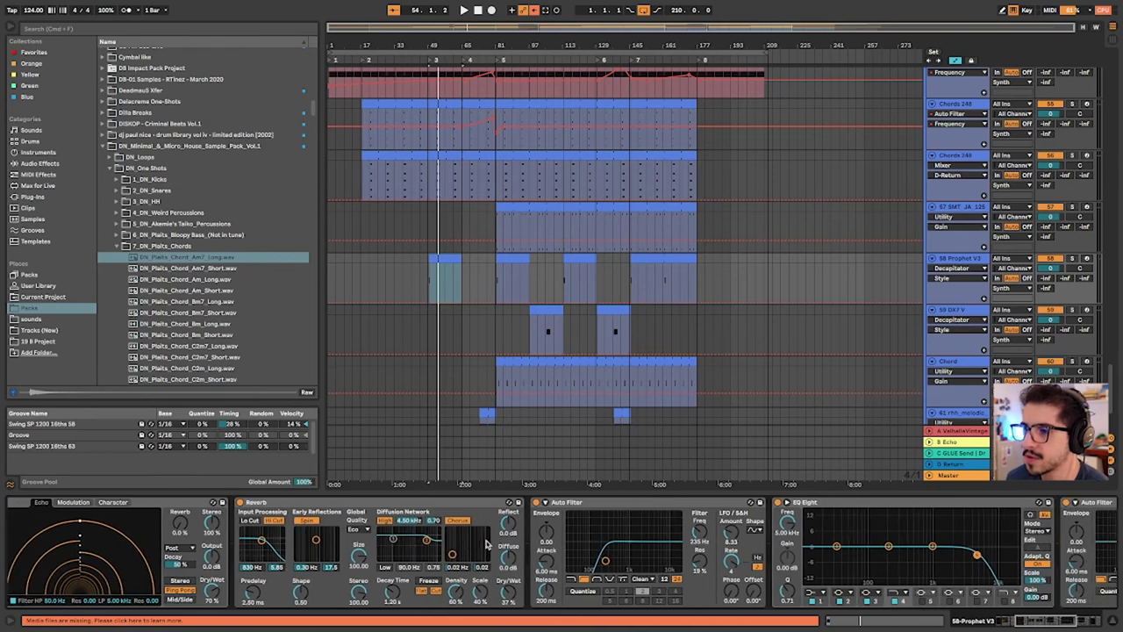
scroll(583, 556, right, 15)
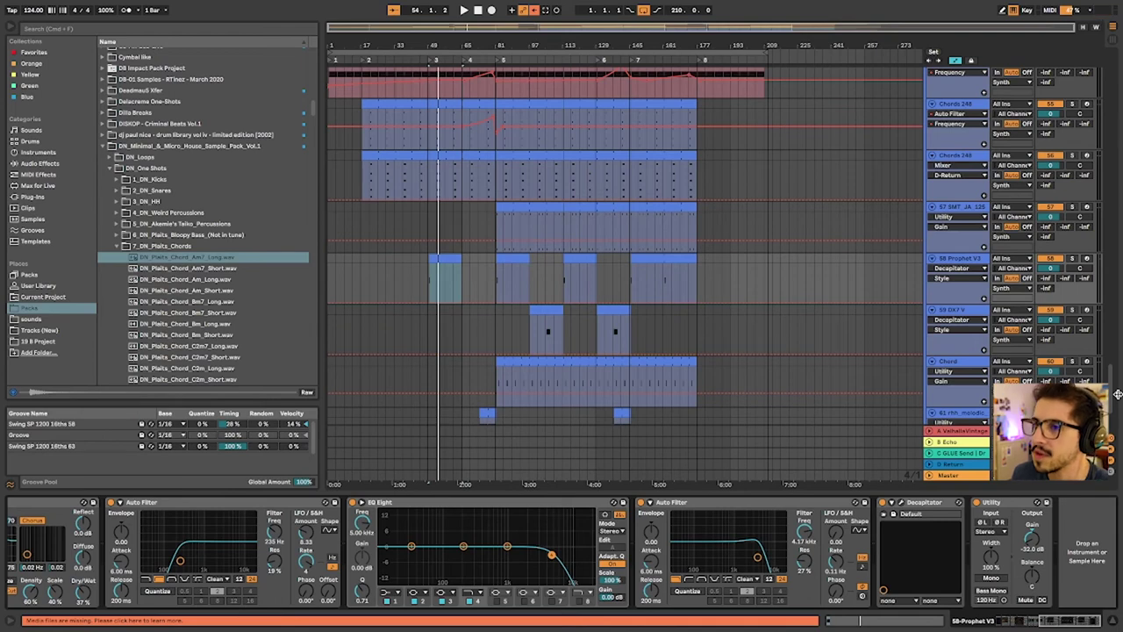
Solo the DX7 V track and play its first clip from bar 97
click(530, 326)
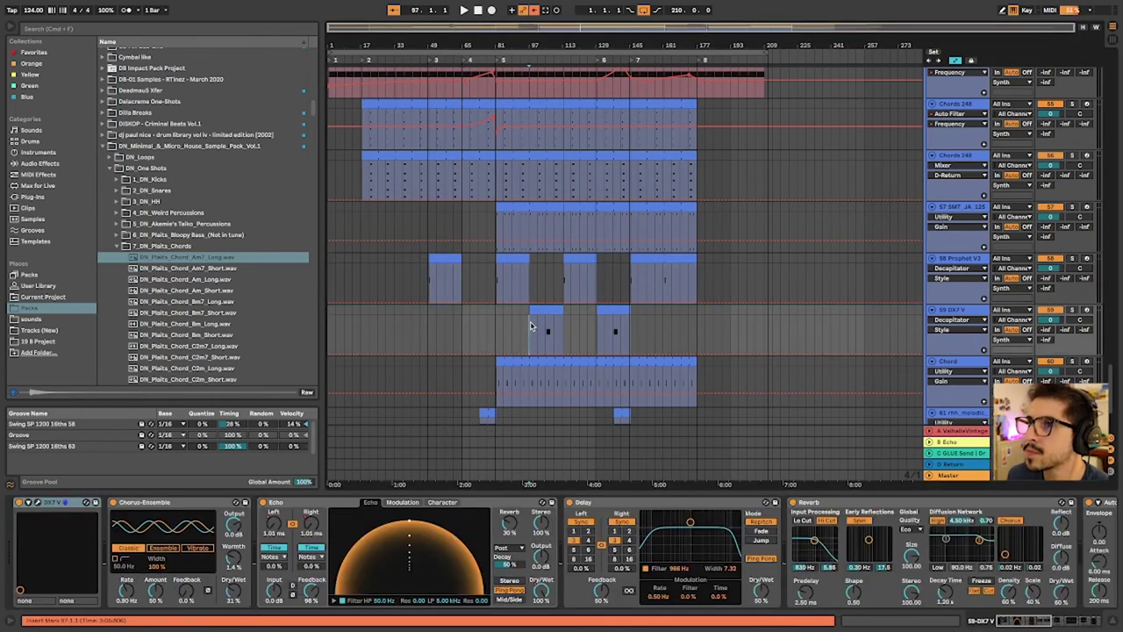
click(1071, 310)
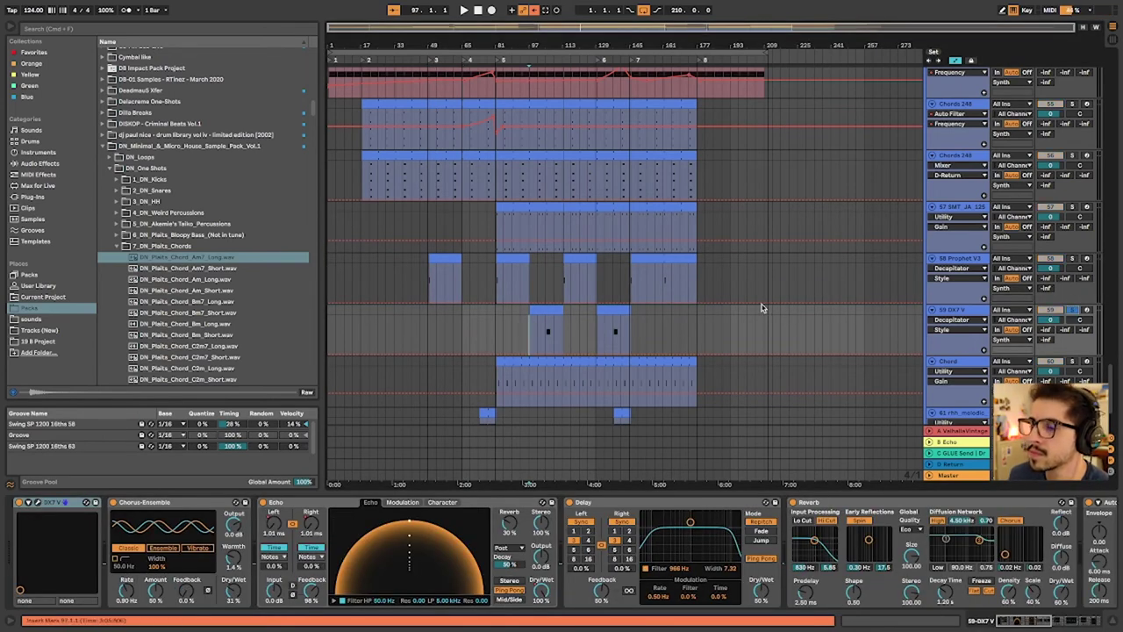
click(531, 327)
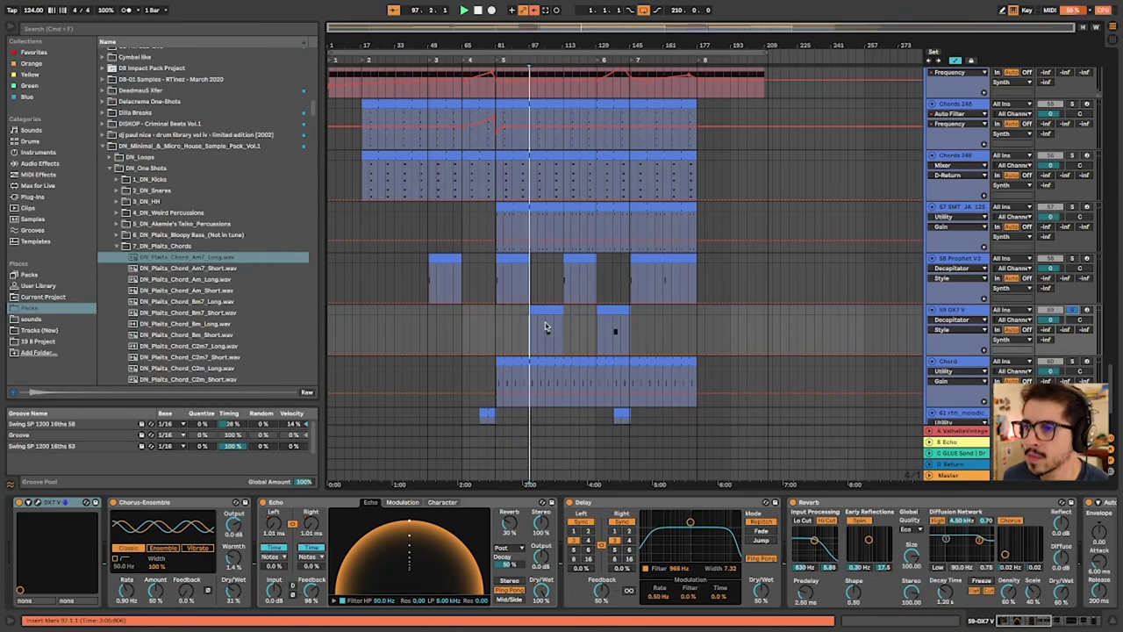
click(547, 325)
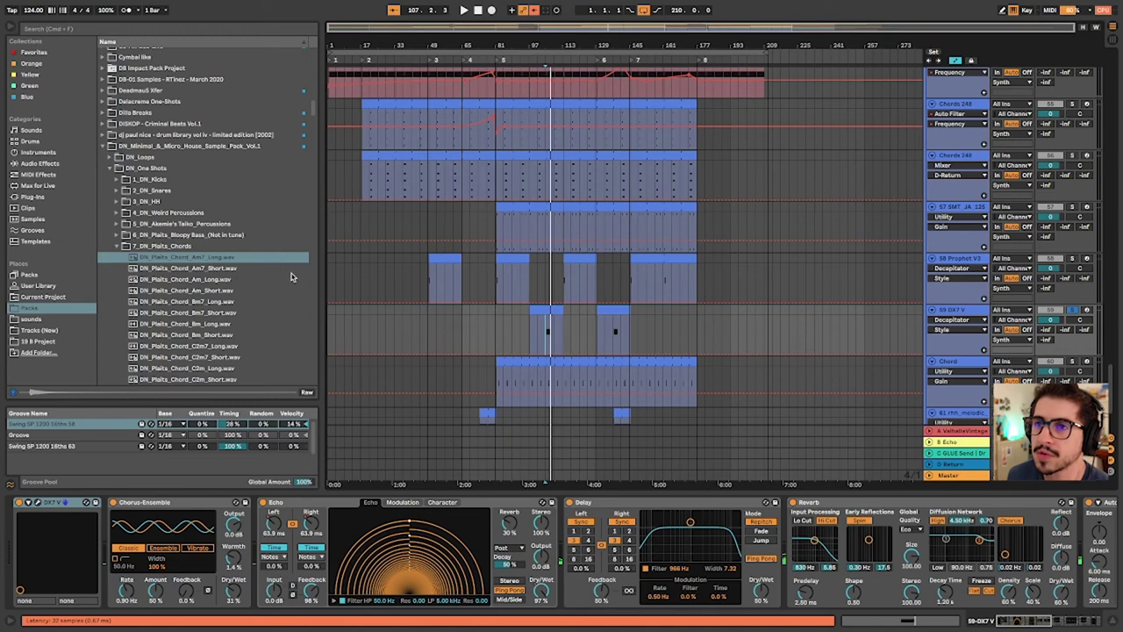
Inspect the DX7 V instrument, arm its track and compare the sound with Echo bypassed and switched back on
key(ctrl+alt+p)
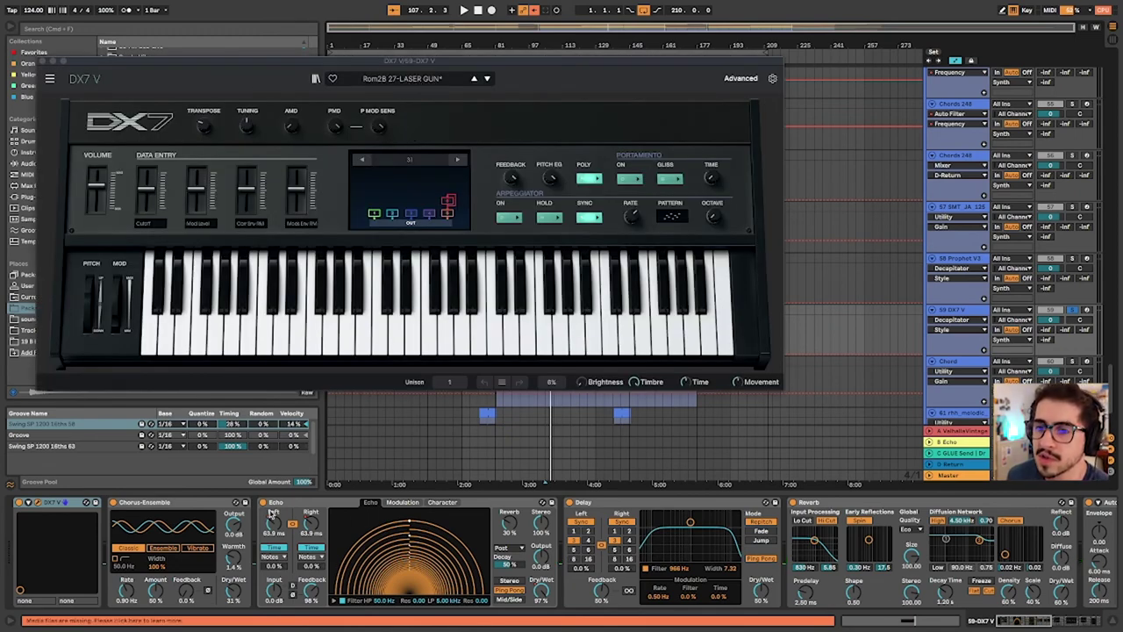
click(1086, 312)
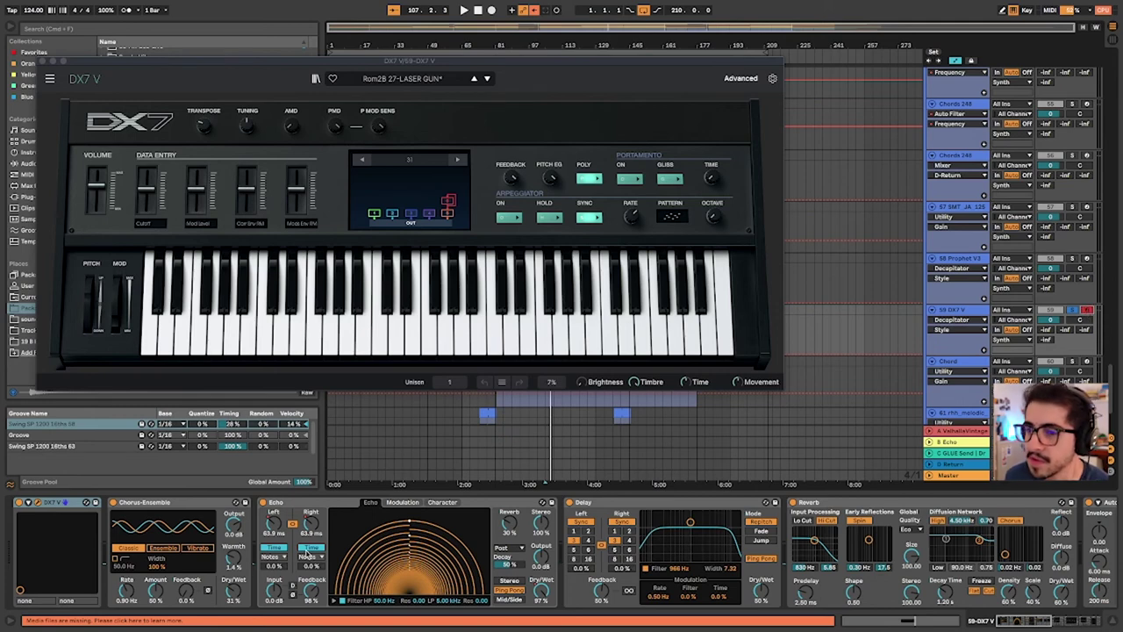
click(263, 503)
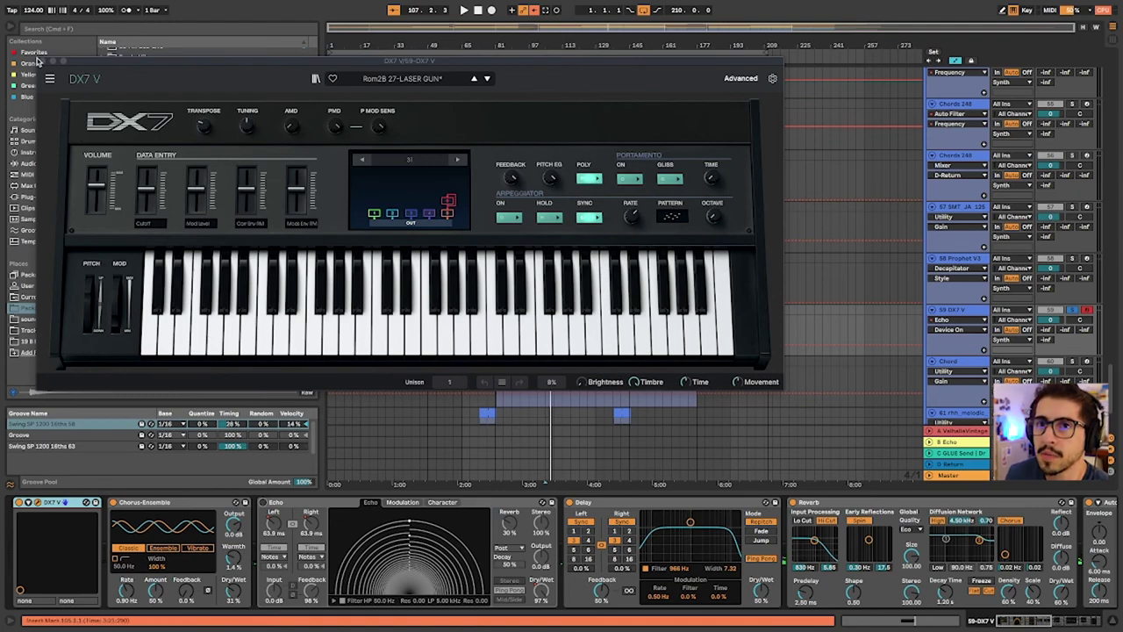
click(40, 62)
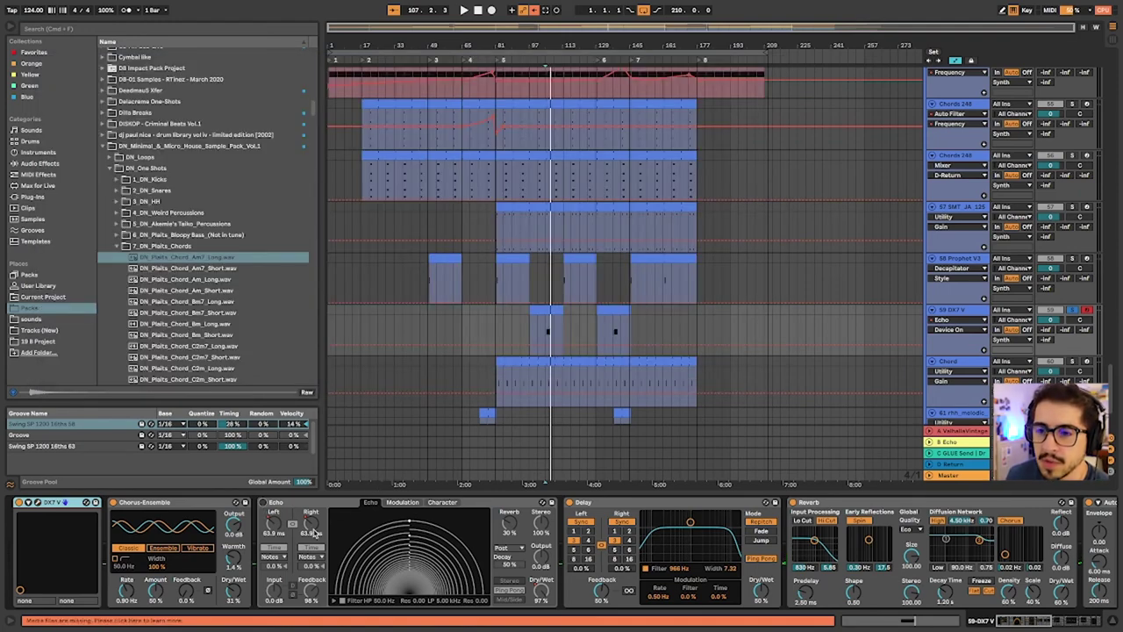
click(263, 503)
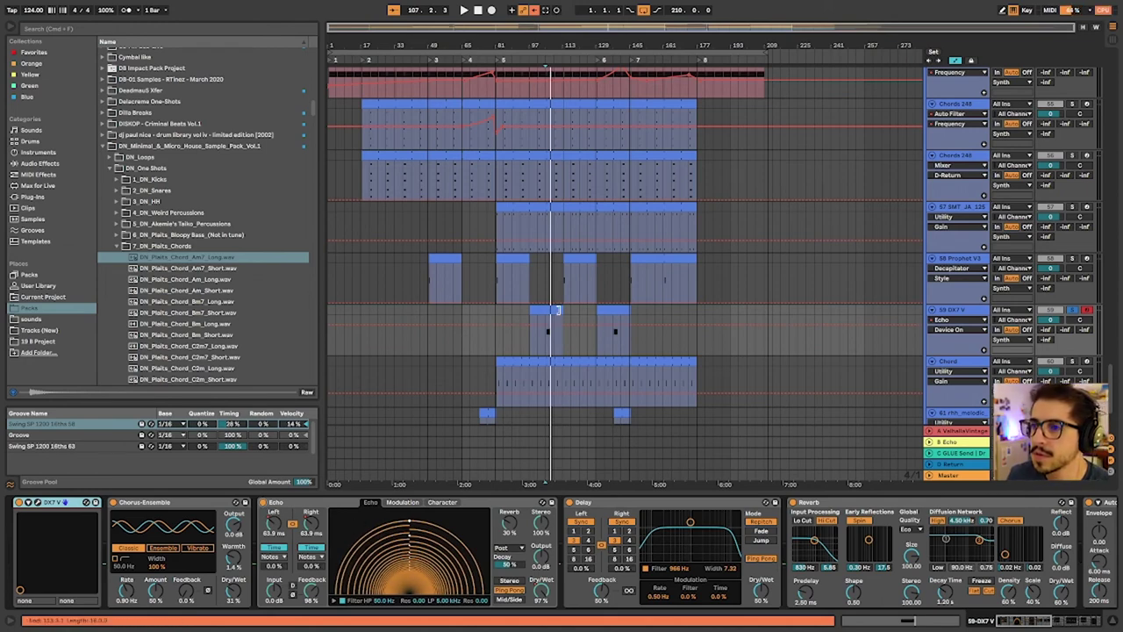
Play the DX7 V clip from bar 105 and review the track's effects from Echo through Delay, Reverb, Auto Filter and EQ Eight to Utility
click(547, 346)
drag(409, 526, 420, 566)
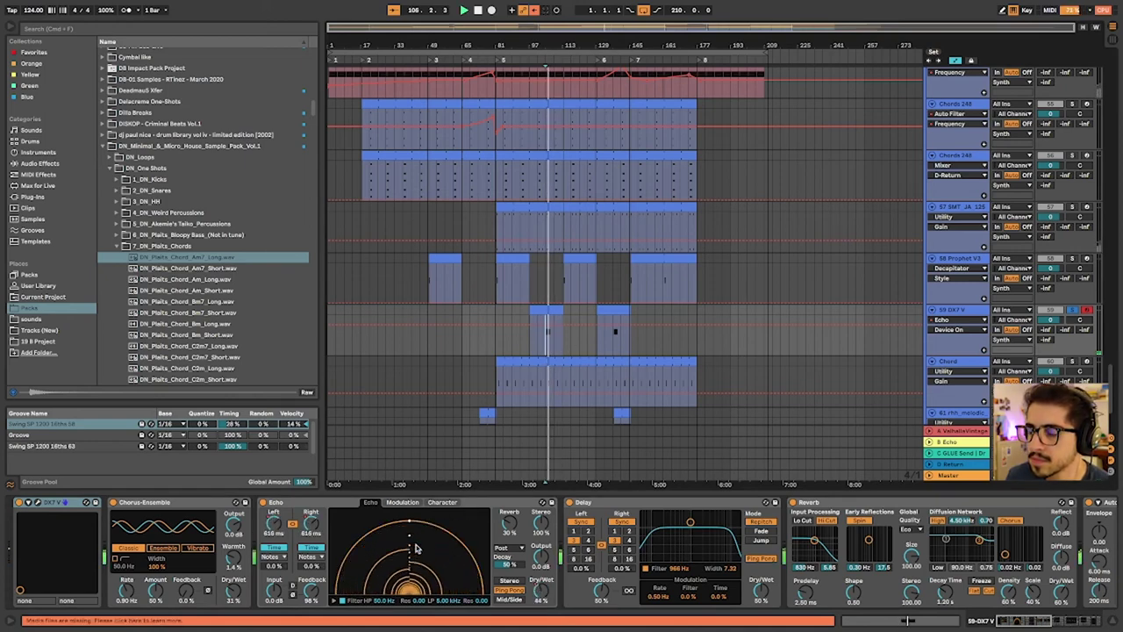
scroll(781, 597, right, 6)
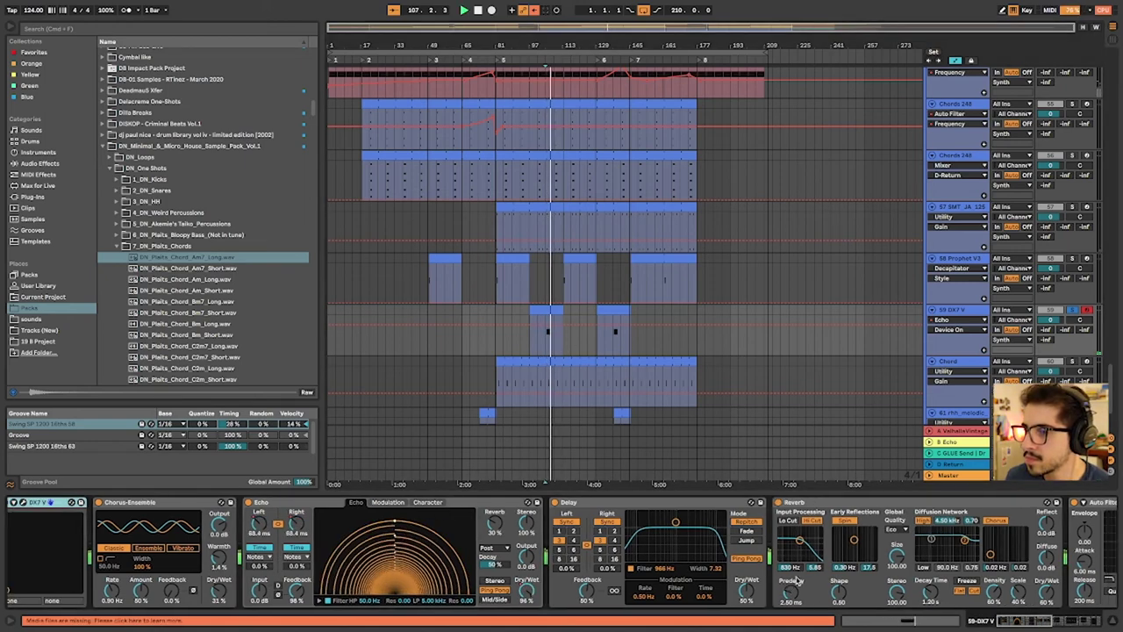
scroll(787, 575, right, 5)
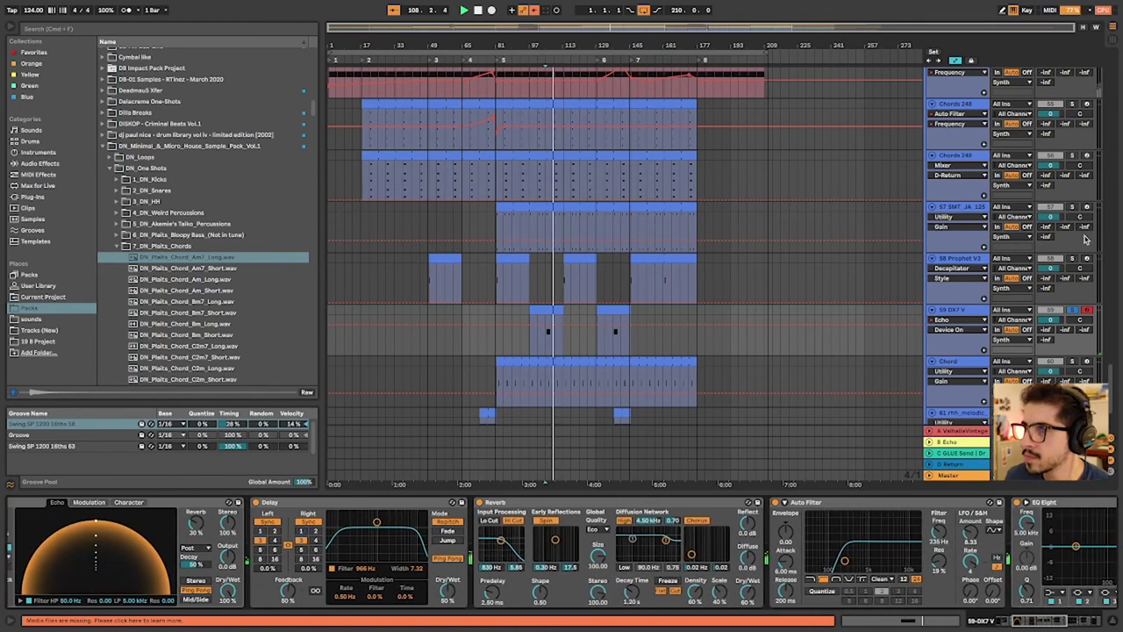
scroll(617, 546, right, 6)
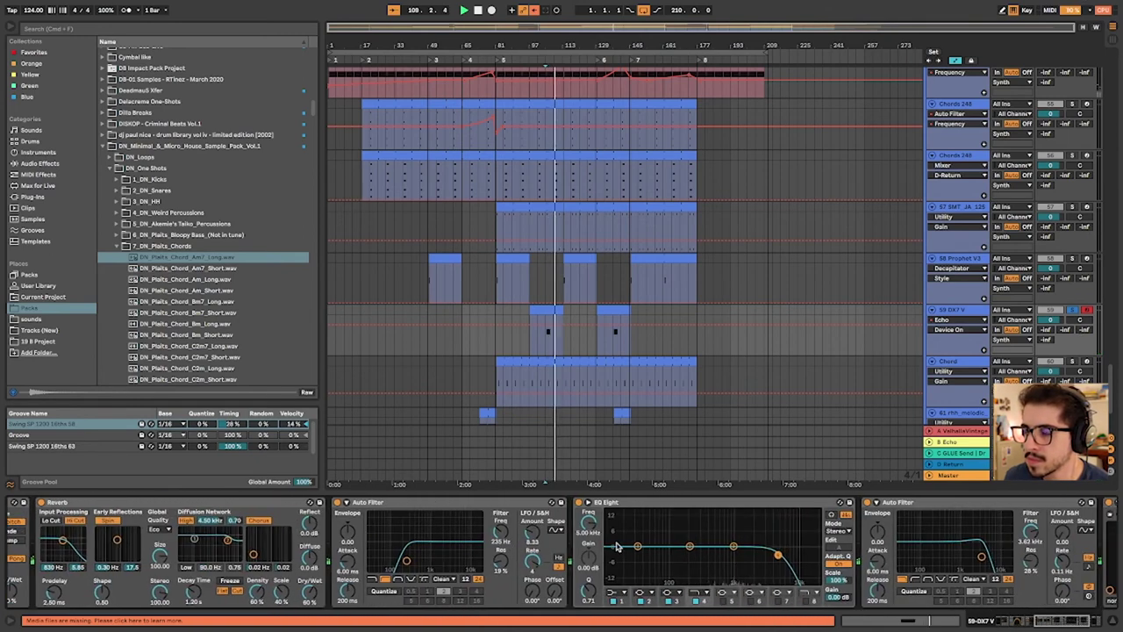
scroll(555, 546, left, 4)
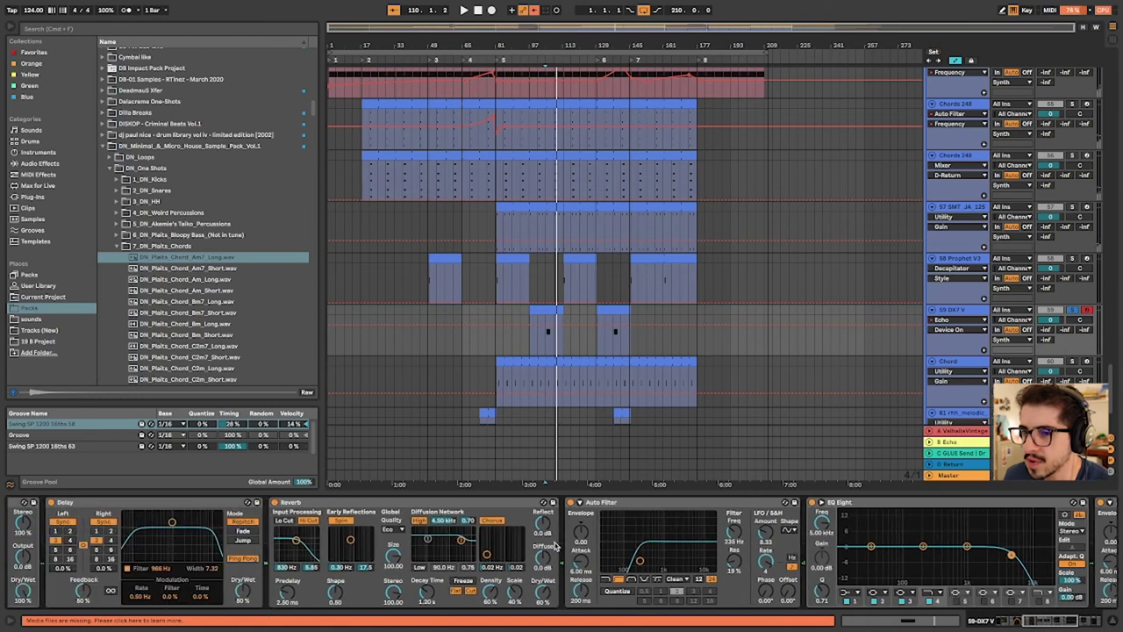
scroll(555, 546, right, 6)
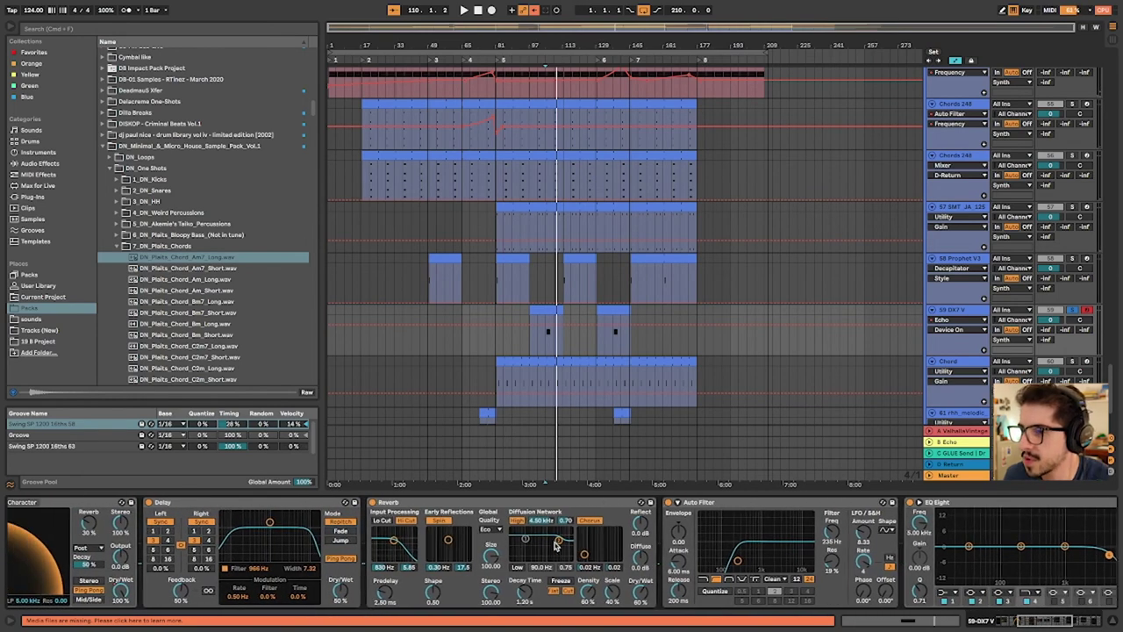
scroll(557, 546, right, 3)
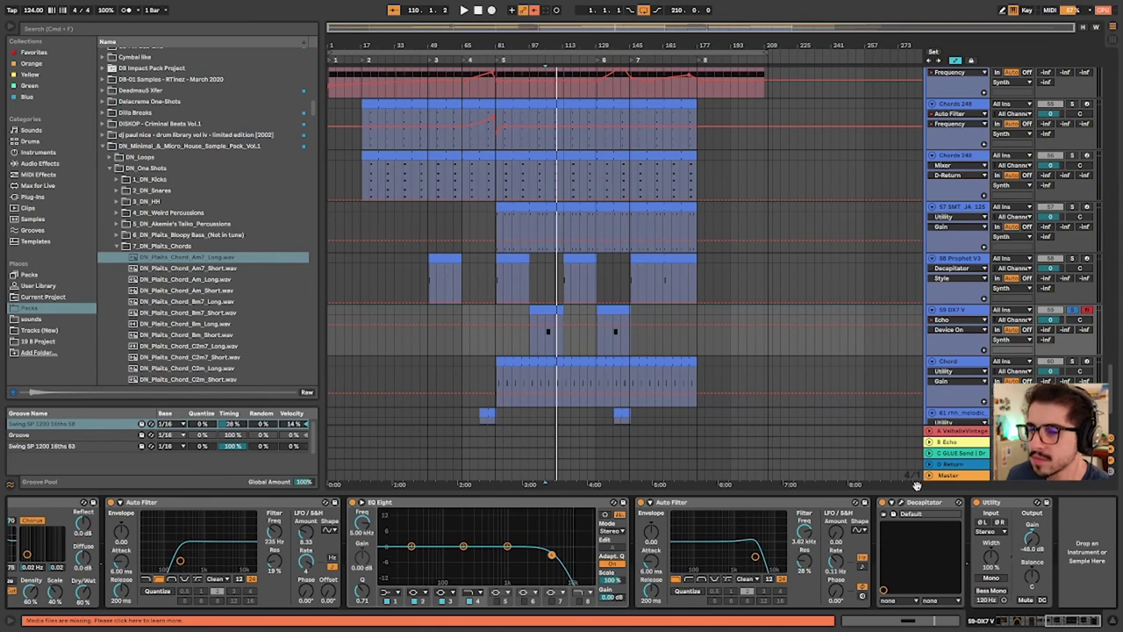
Select the Chord clip at bar 81, solo its track and review the device chain from the sample instrument to Echo
scroll(630, 372, down, 4)
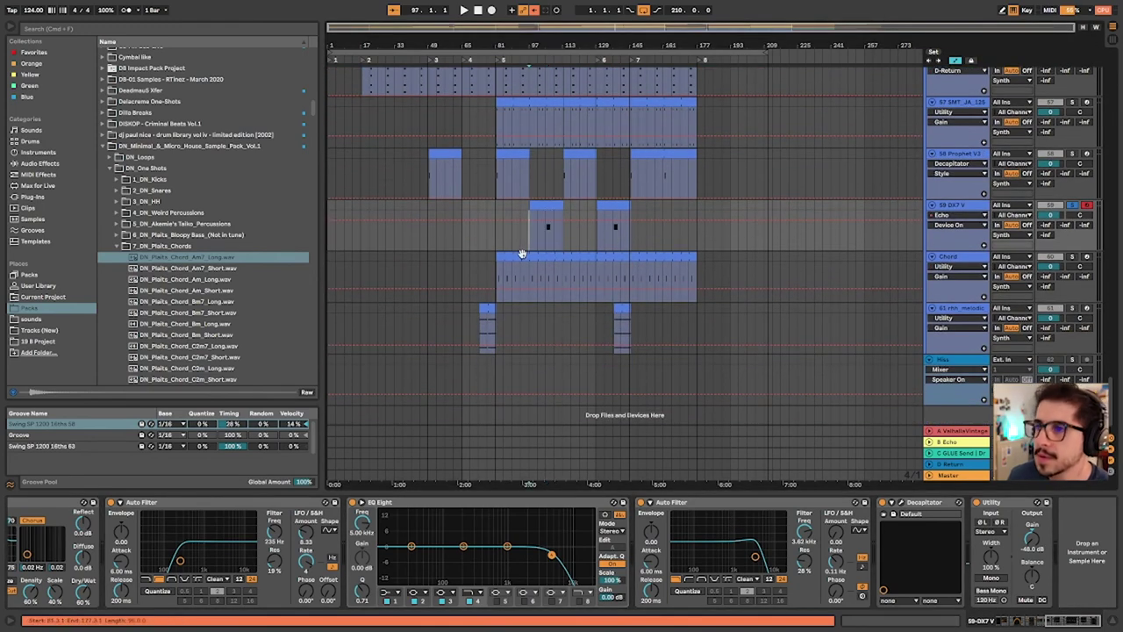
click(522, 254)
click(1070, 257)
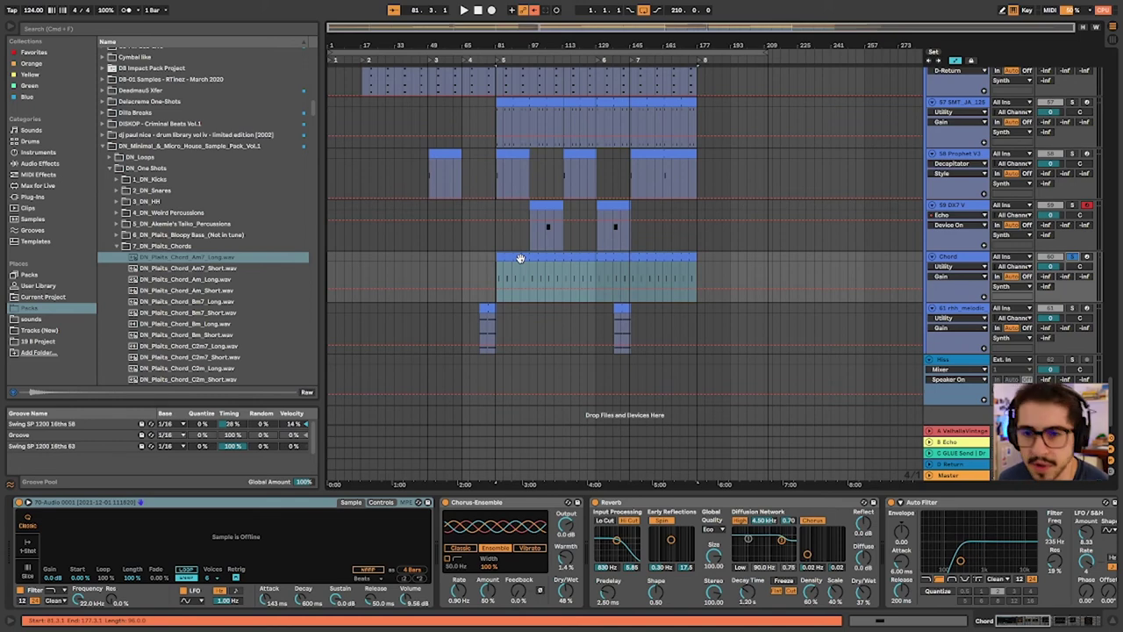
scroll(538, 283, down, 1)
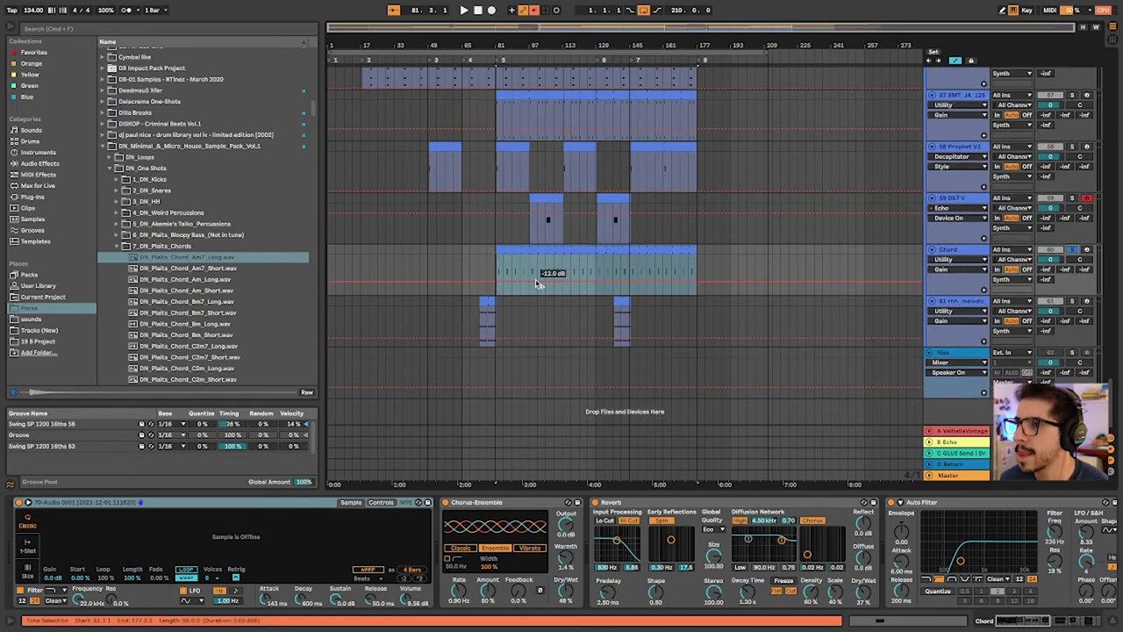
scroll(675, 566, right, 5)
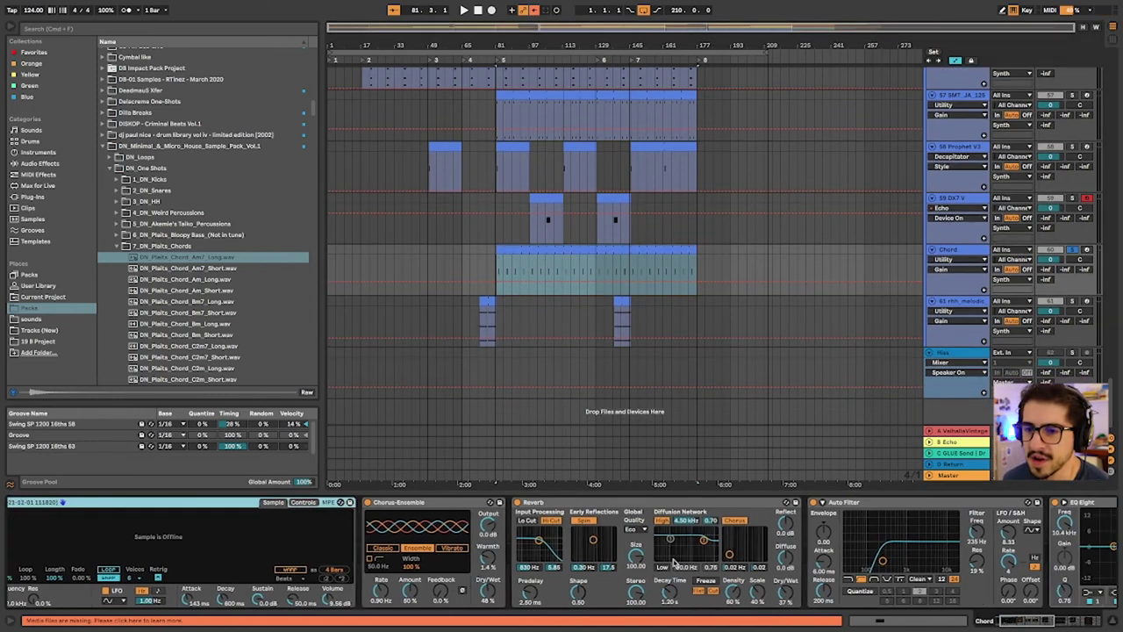
scroll(675, 566, right, 17)
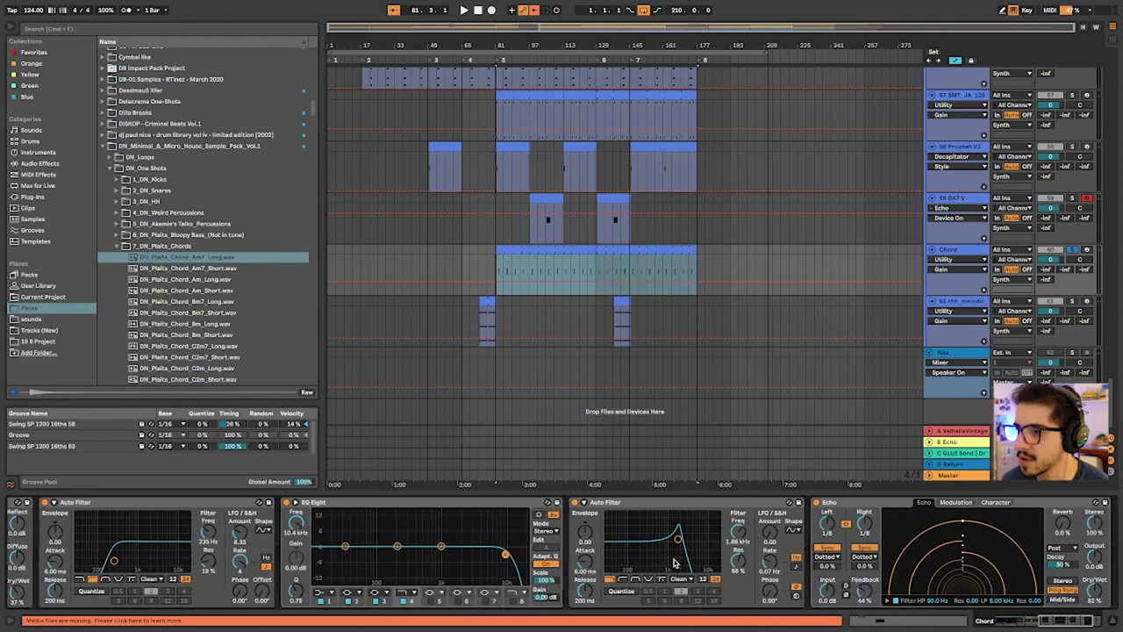
scroll(675, 566, right, 2)
click(658, 384)
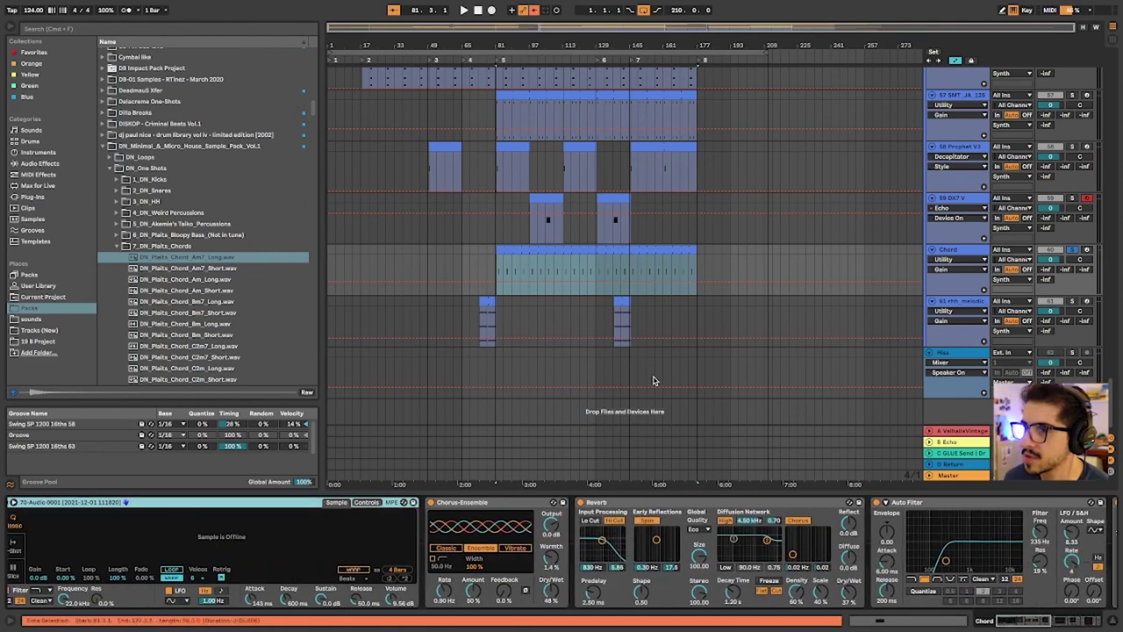
Select the first rhh_melodic clip at bar 73, solo its track and play the clip
click(485, 300)
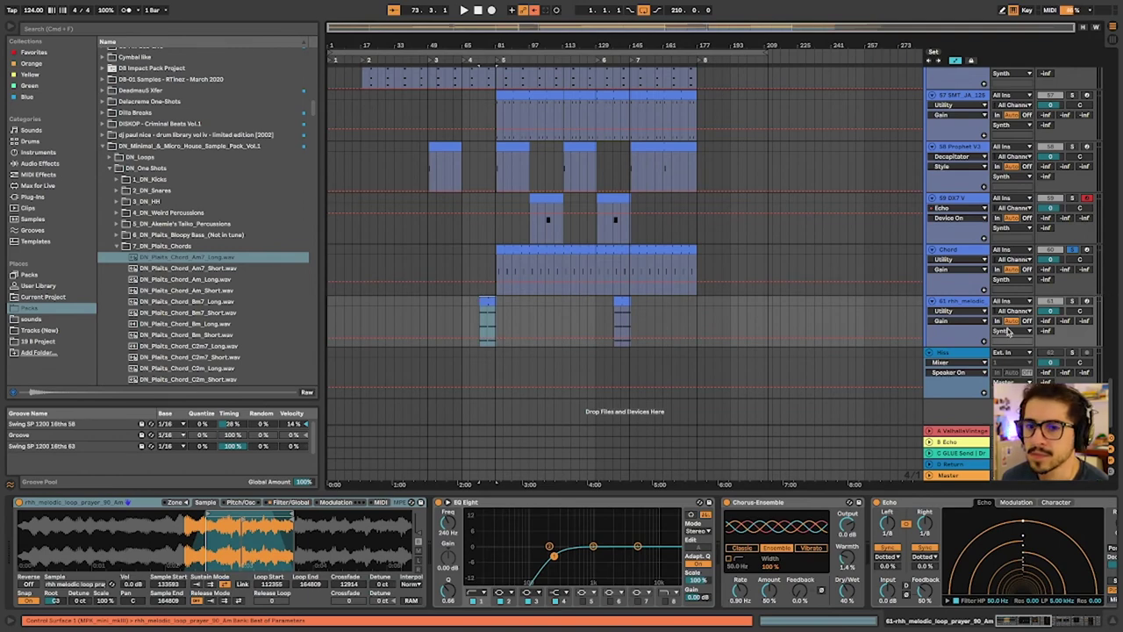
click(1073, 301)
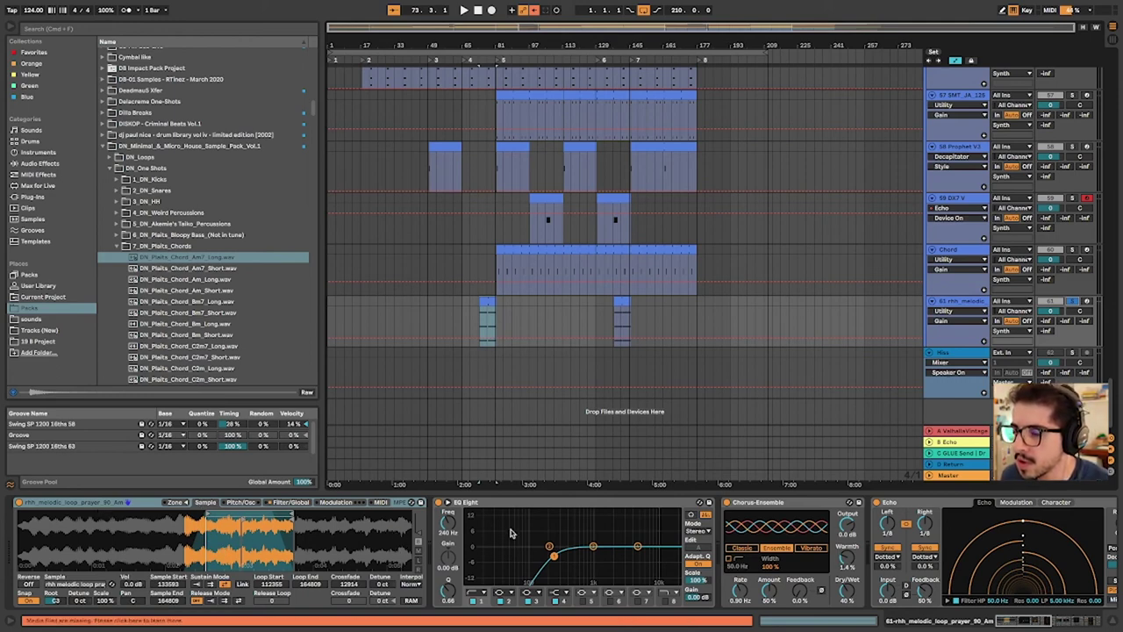
scroll(615, 531, right, 2)
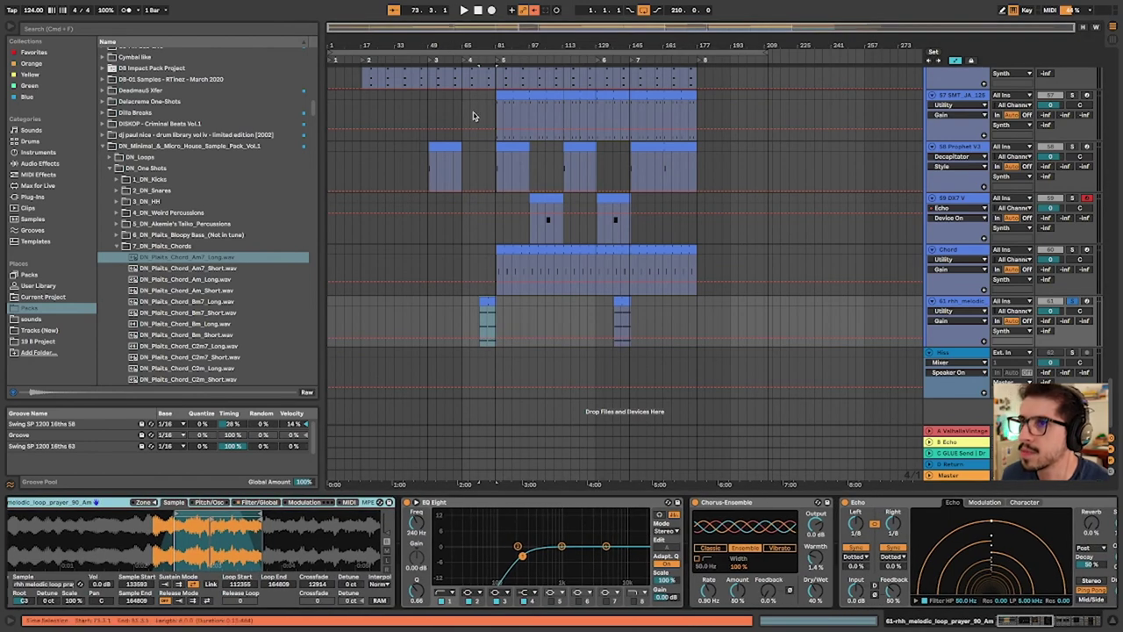
click(481, 282)
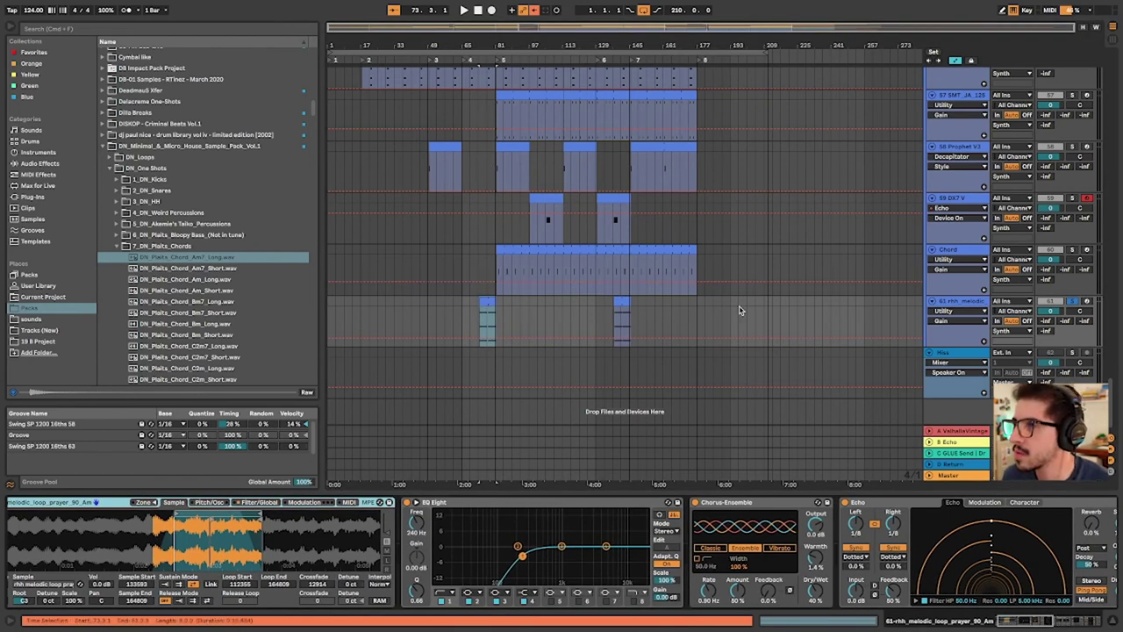
key(space)
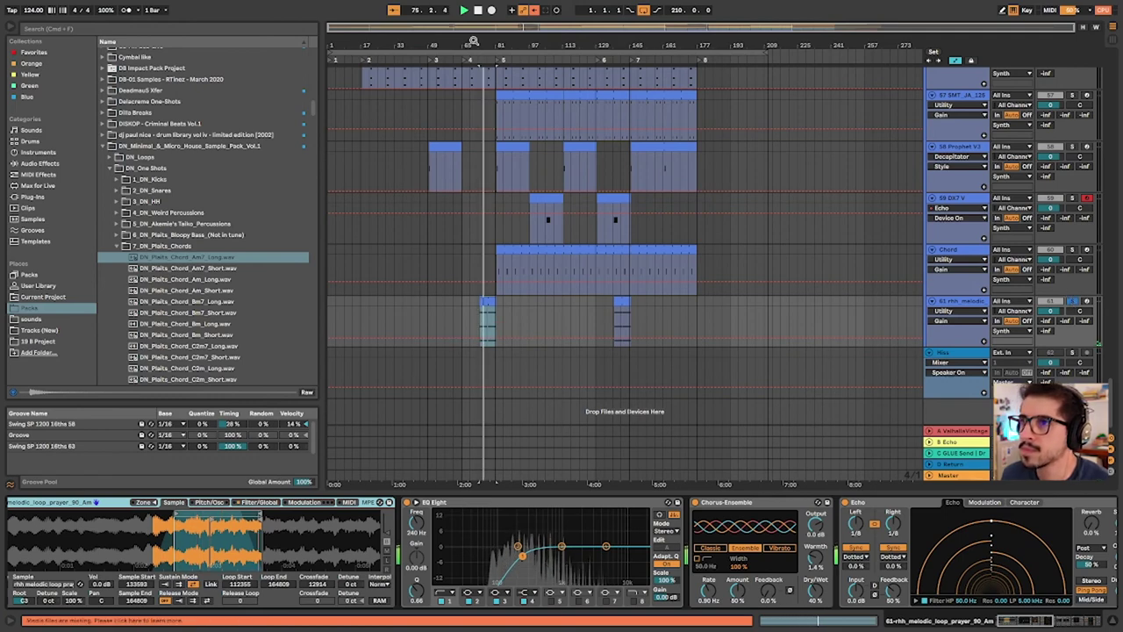
Examine the playing rhh_melodic clip up close and review its effects from EQ Eight through Echo, Reverb, Auto Filter and Delay to Utility
key(plus)
key(plus)
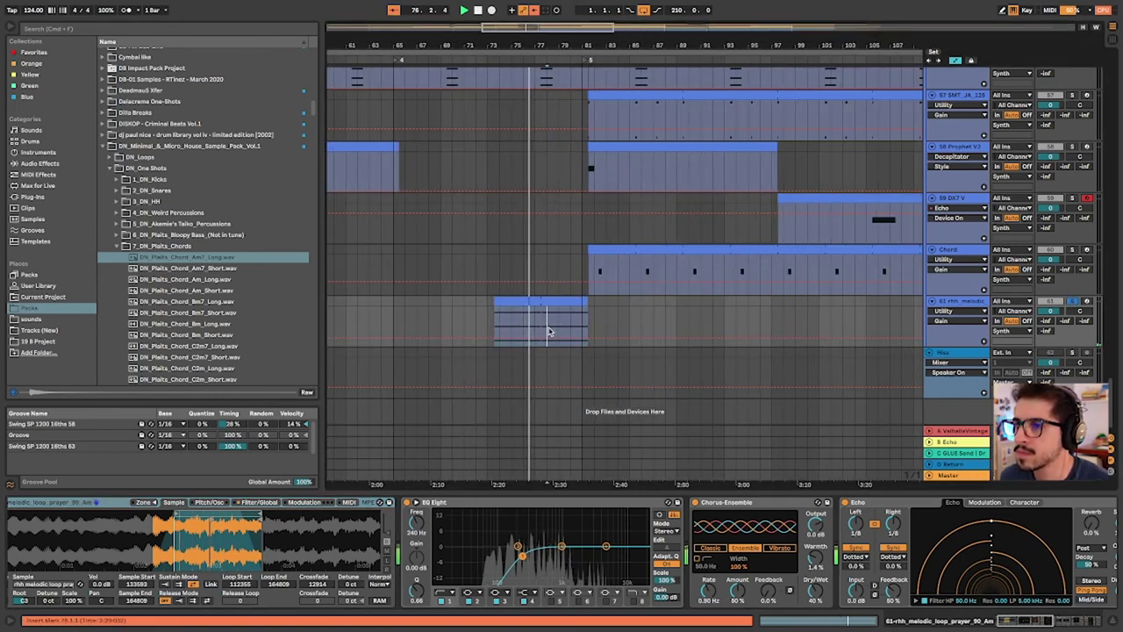
key(plus)
scroll(891, 553, right, 5)
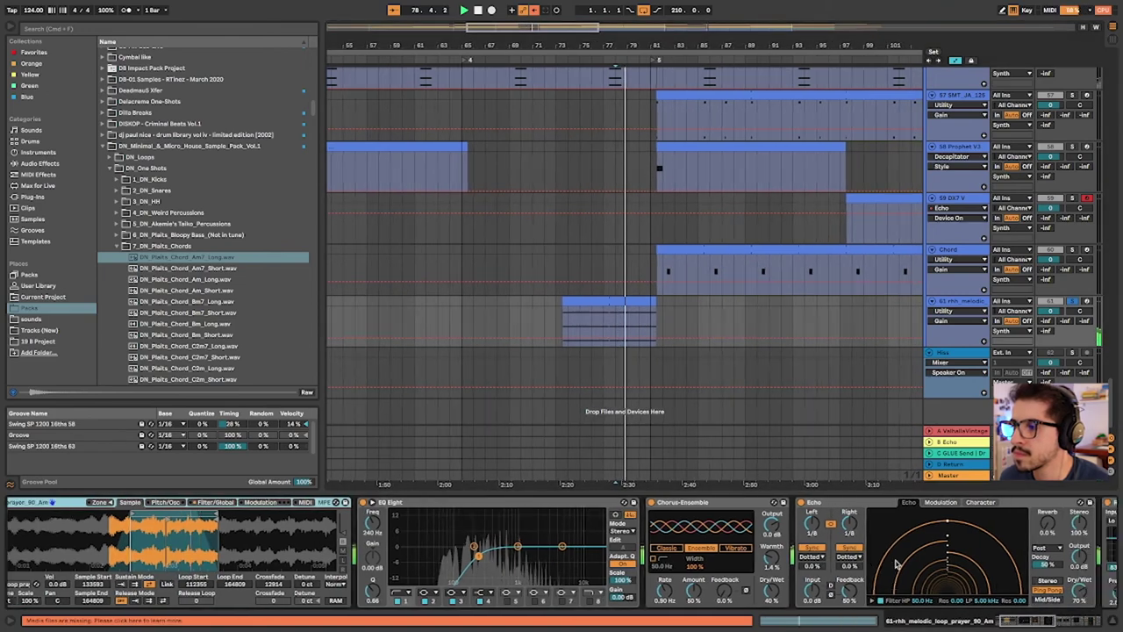
scroll(891, 553, right, 5)
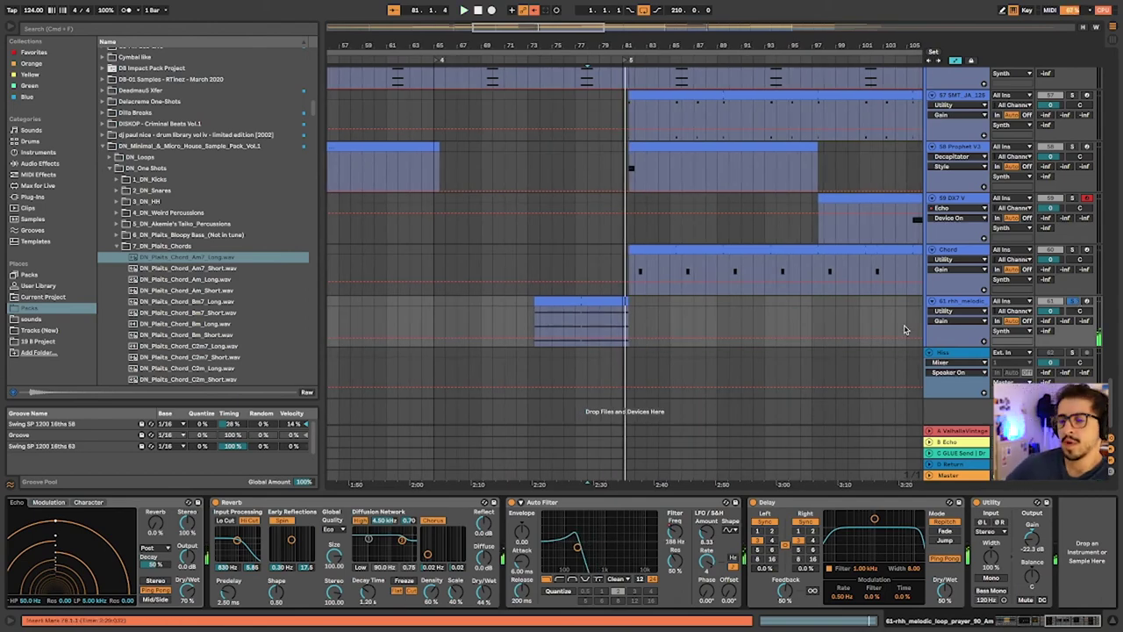
Locate the rhh_melodic Sampler's source file in the browser and preview rhh_melodic_loop_prayer_90_Am.wav
scroll(537, 564, left, 10)
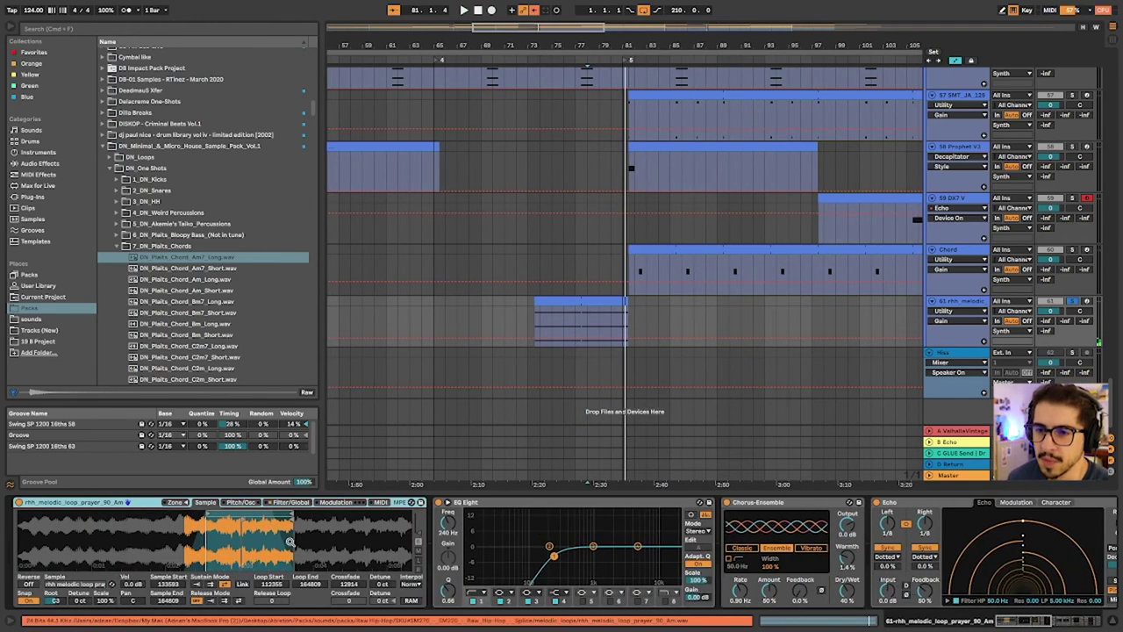
right_click(263, 543)
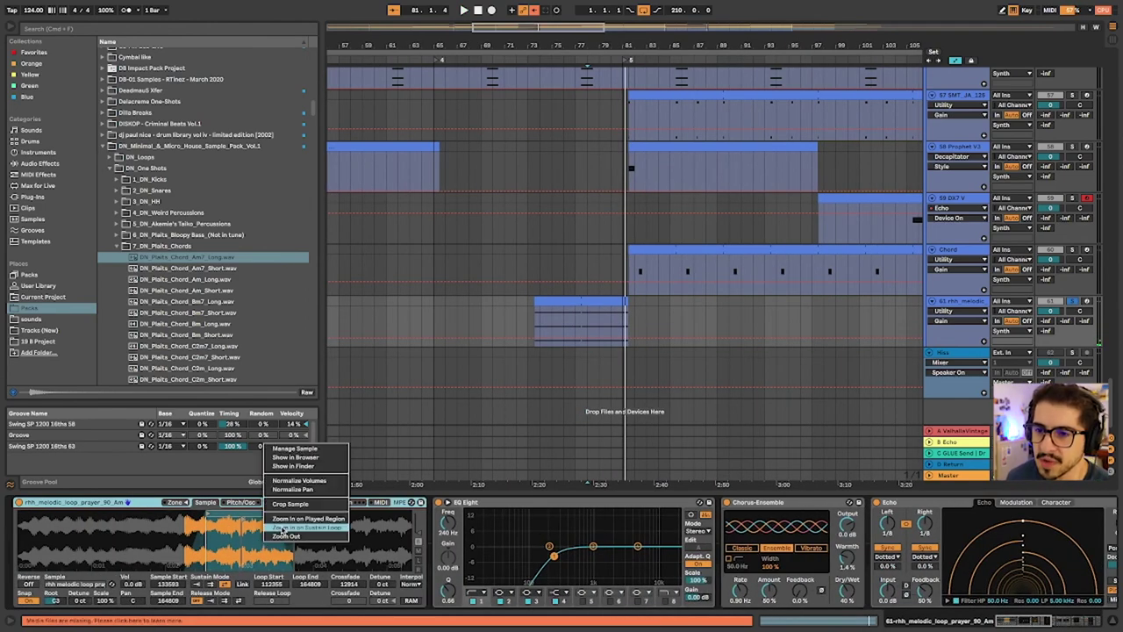
click(305, 459)
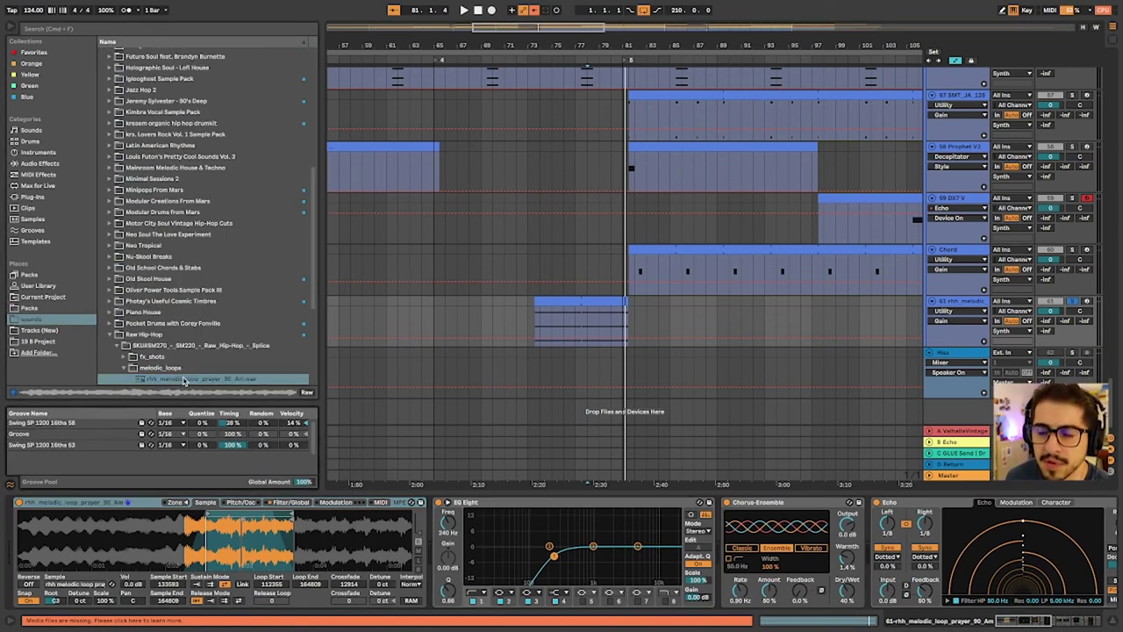
click(185, 380)
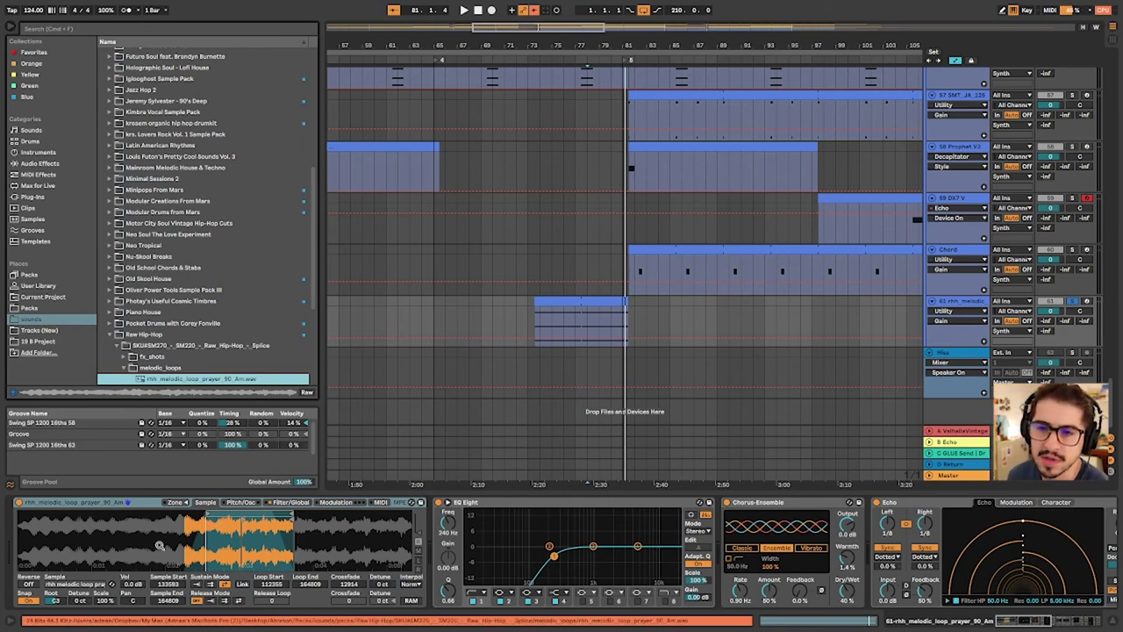
right_click(125, 502)
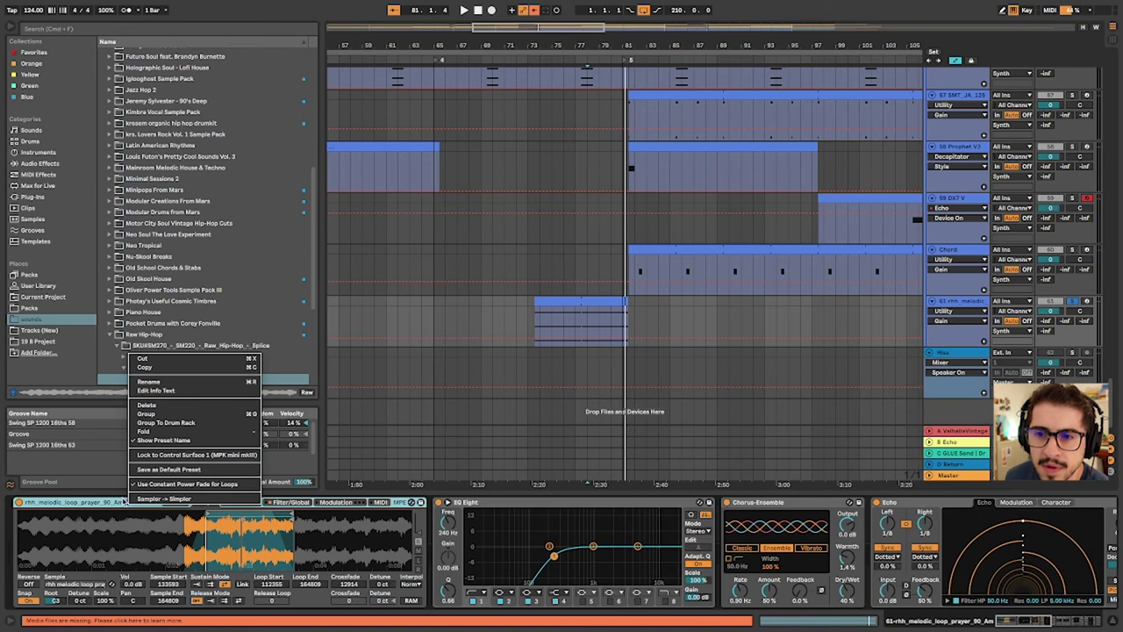
click(74, 502)
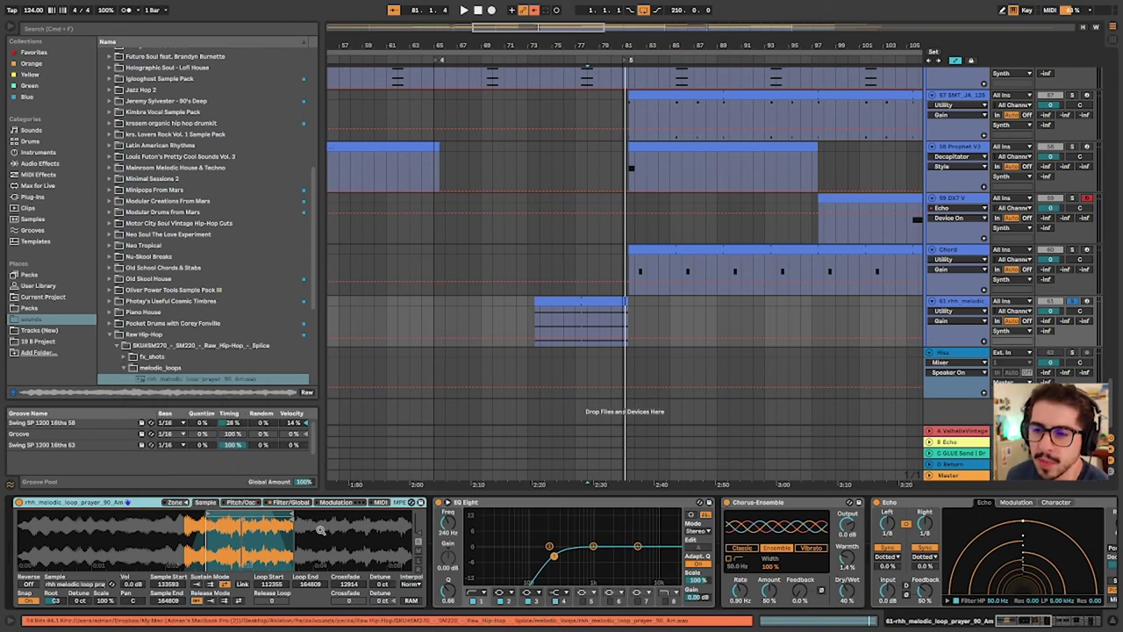
View the notes of the rhh_melodic clip at bar 73 and find the track's other clip at bar 137
scroll(325, 531, right, 10)
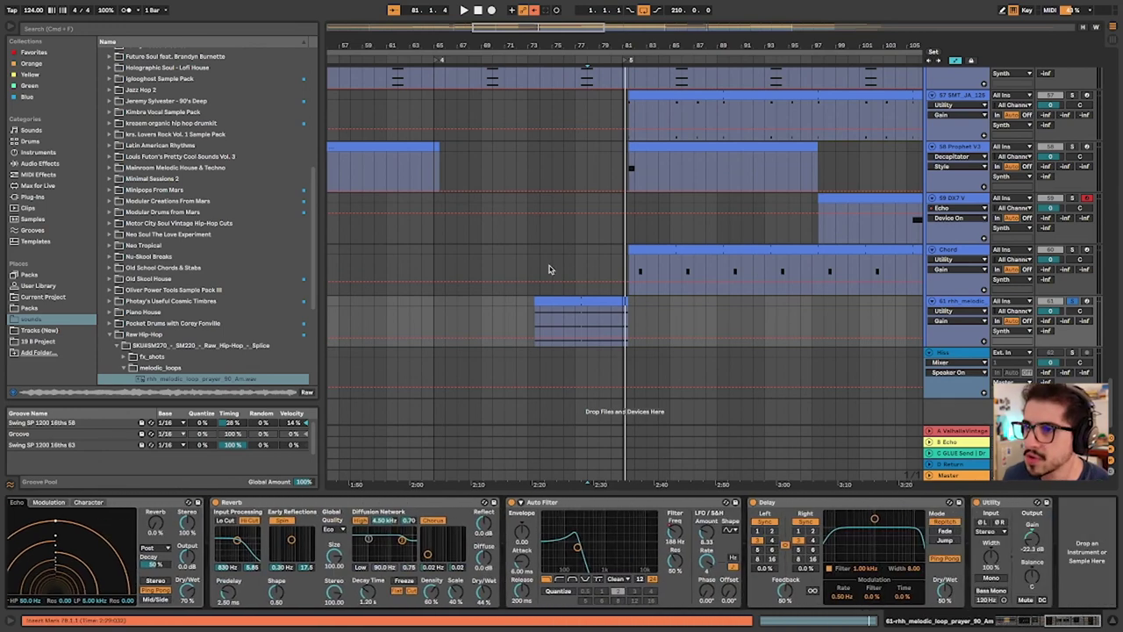
click(576, 301)
double_click(576, 301)
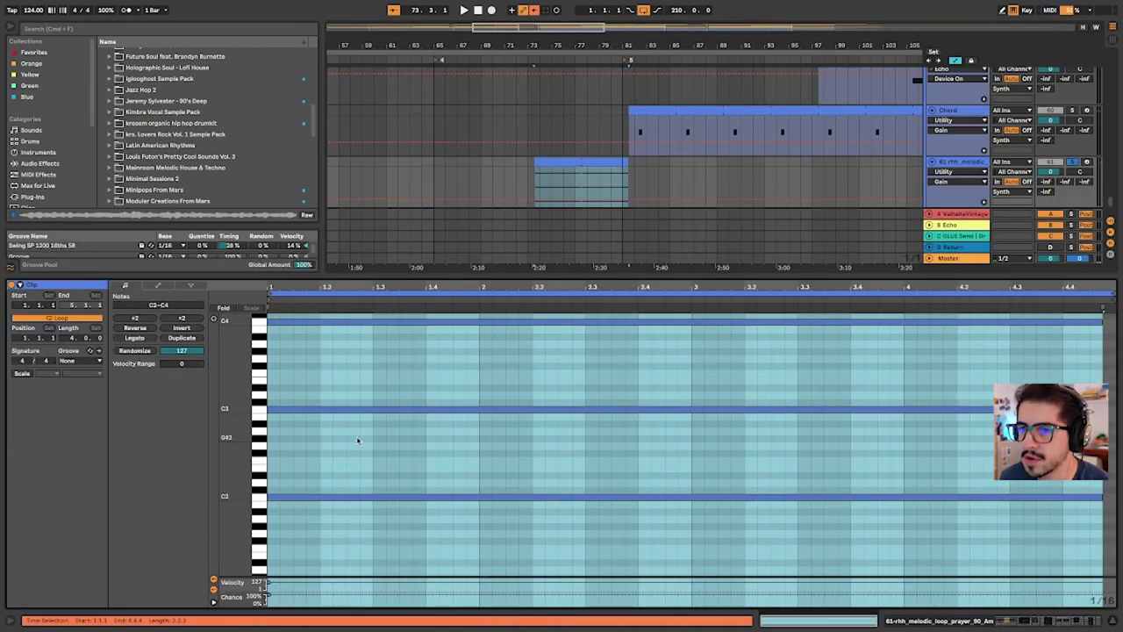
scroll(358, 443, up, 3)
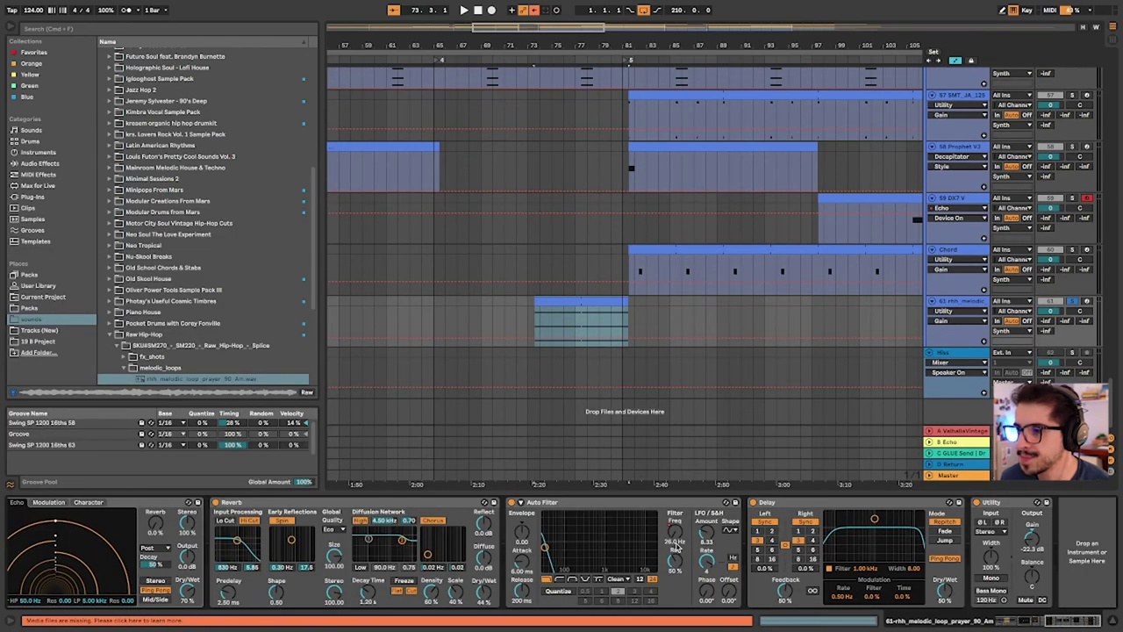
scroll(657, 313, right, 5)
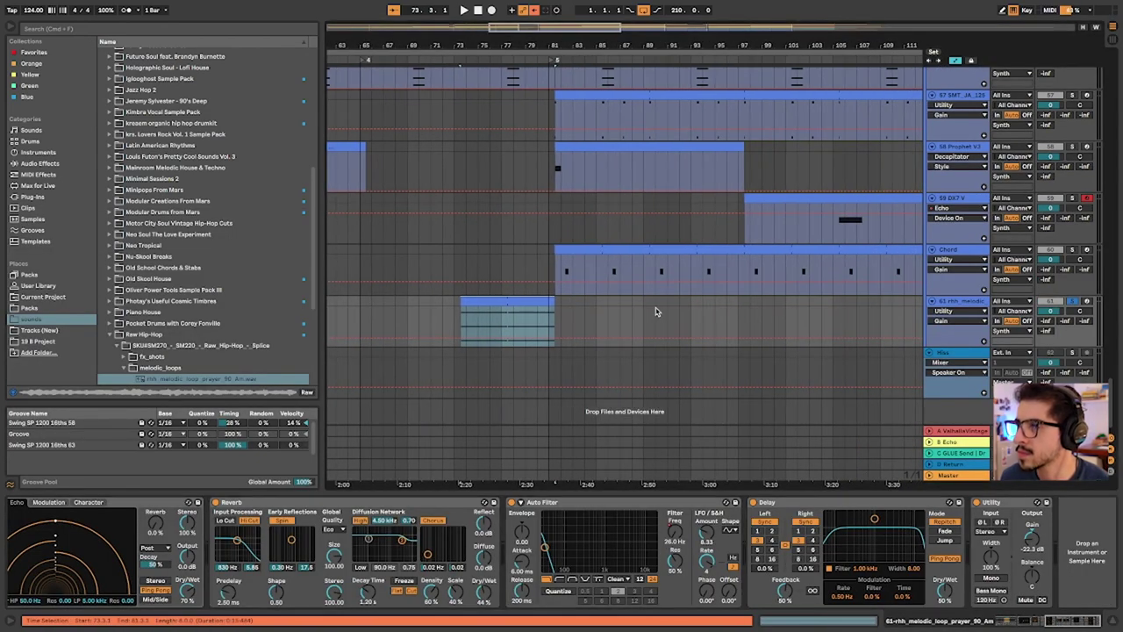
scroll(657, 313, right, 2)
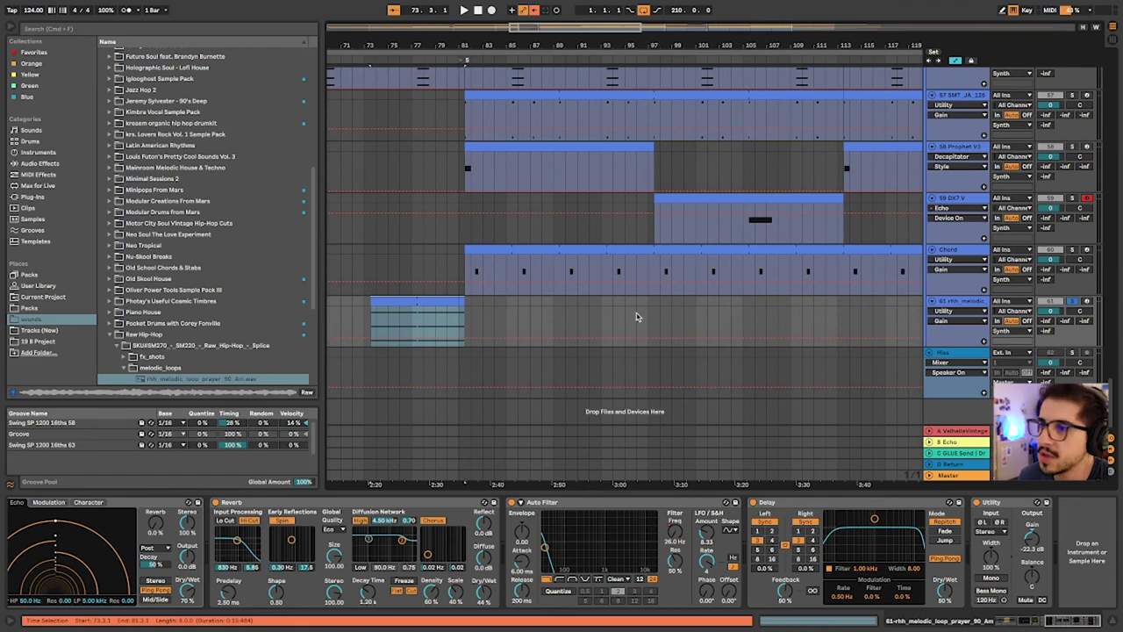
scroll(637, 317, right, 10)
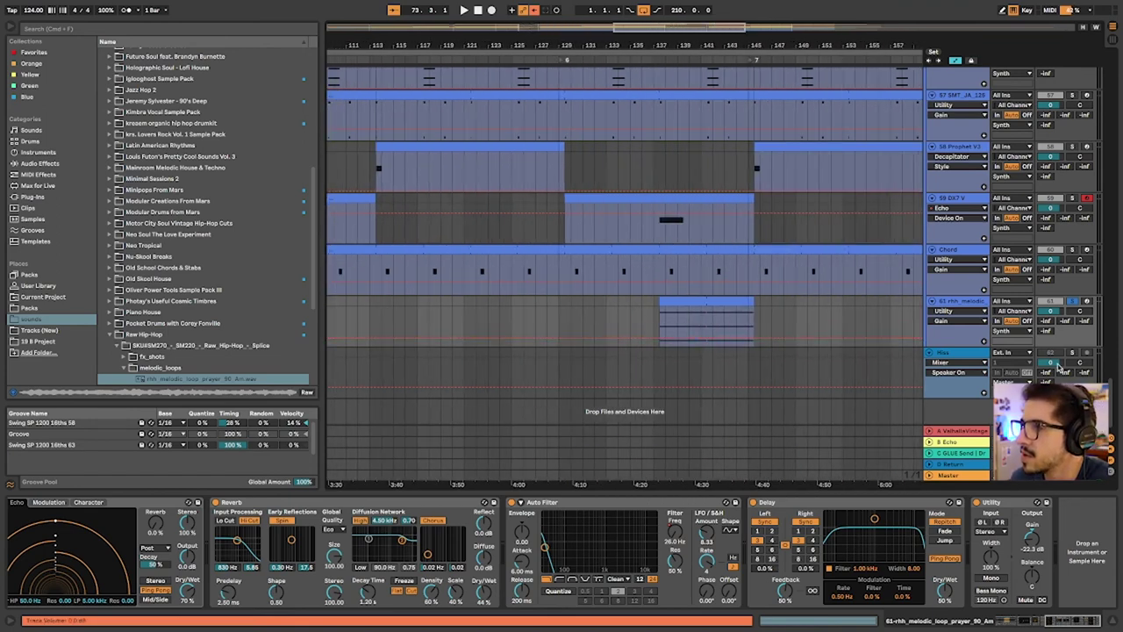
Select the Hiss track, check its RC-20 Retro Color device and open the ReelBus plugin's settings
click(963, 355)
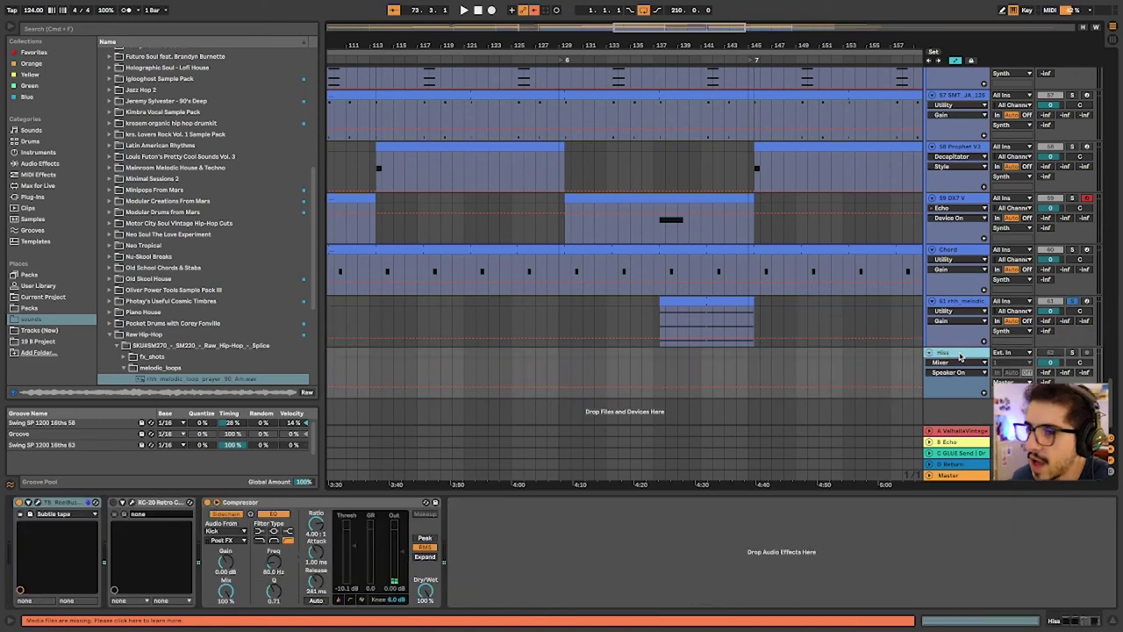
click(112, 507)
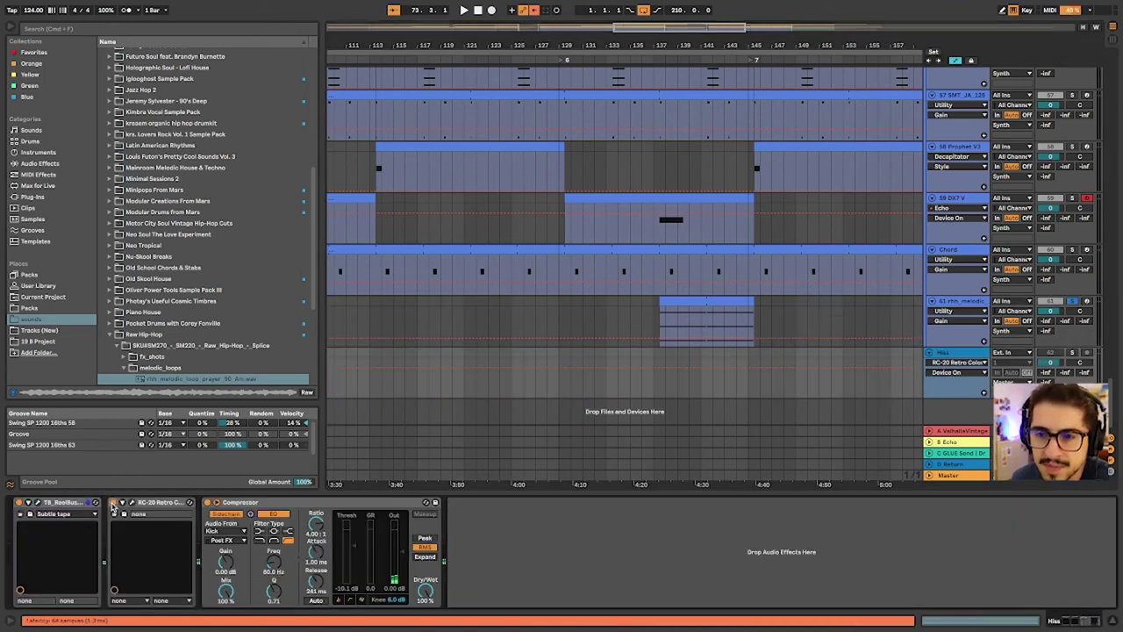
click(58, 507)
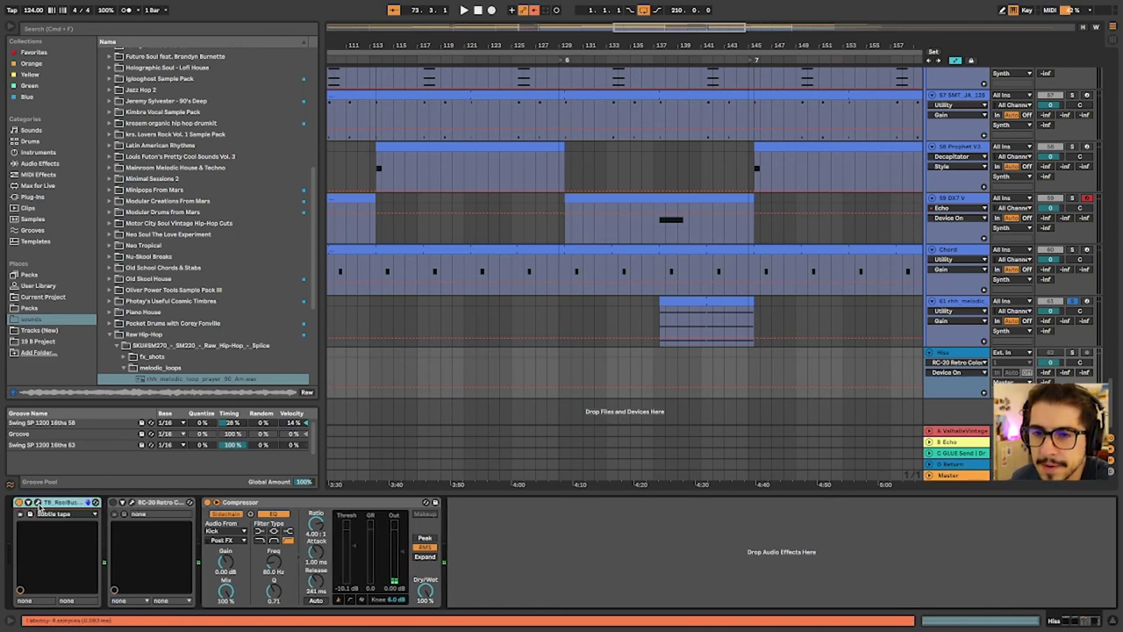
click(38, 503)
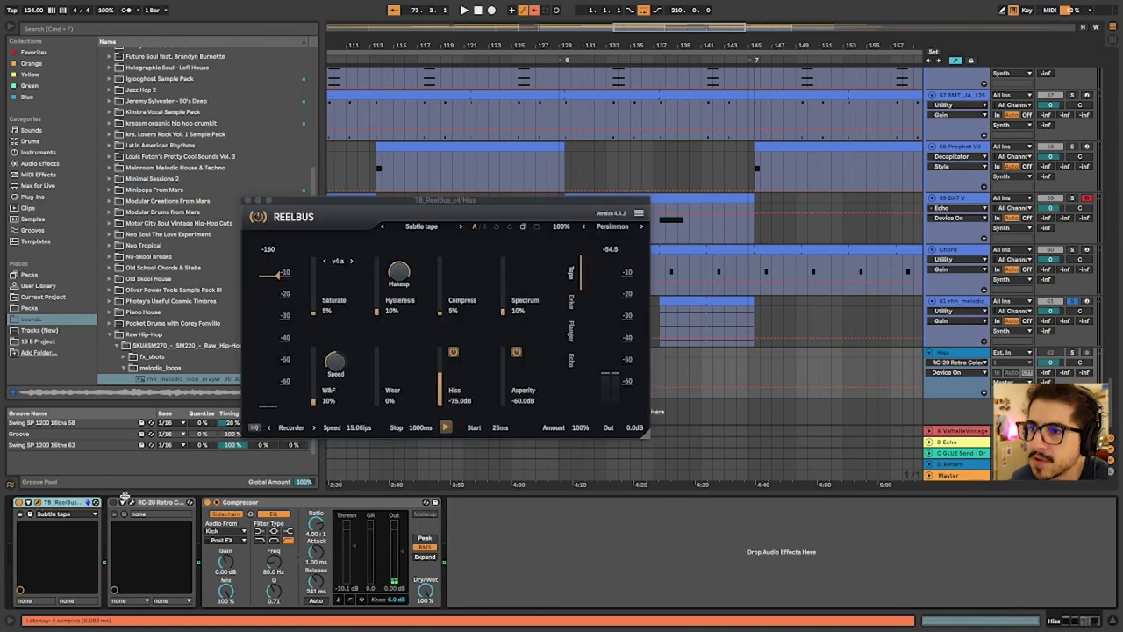
Try switching the Hiss track on, unsolo the rhh_melodic track and close the ReelBus window
click(1053, 354)
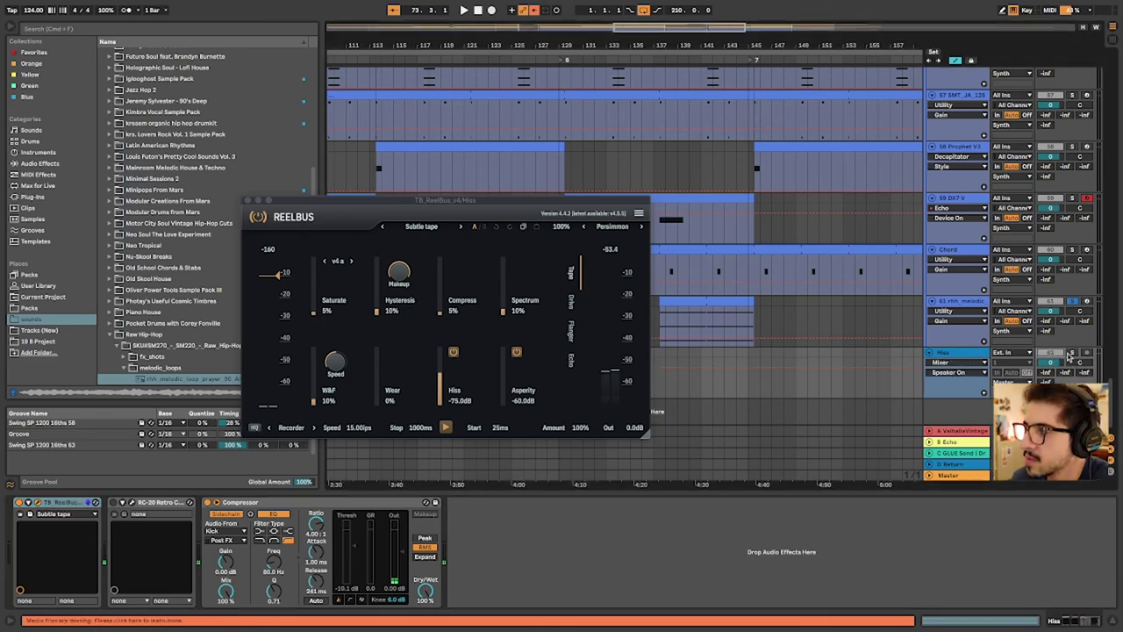
click(1071, 301)
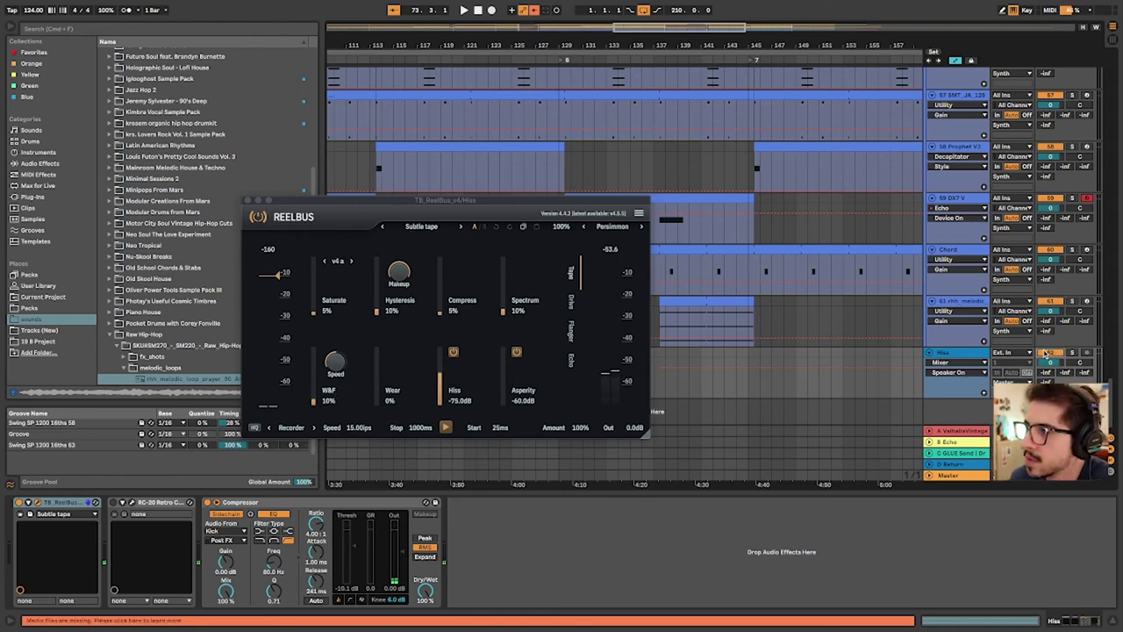
click(247, 201)
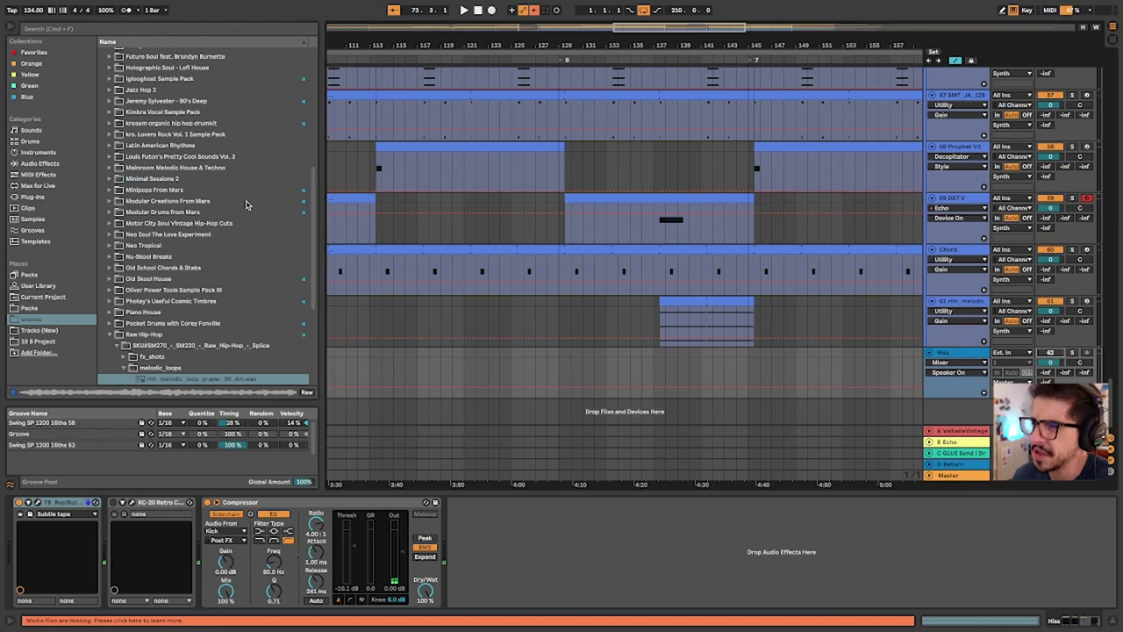
click(636, 252)
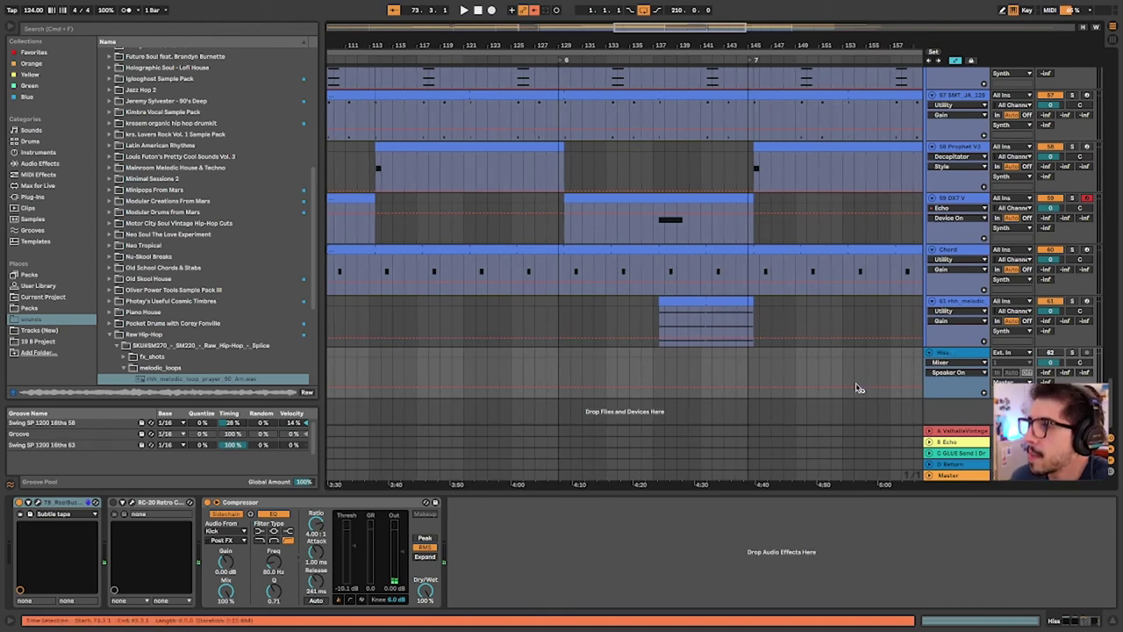
Inspect the ValhallaVintageVerb settings on return A and the Echo settings on return B
mouse_move(847, 342)
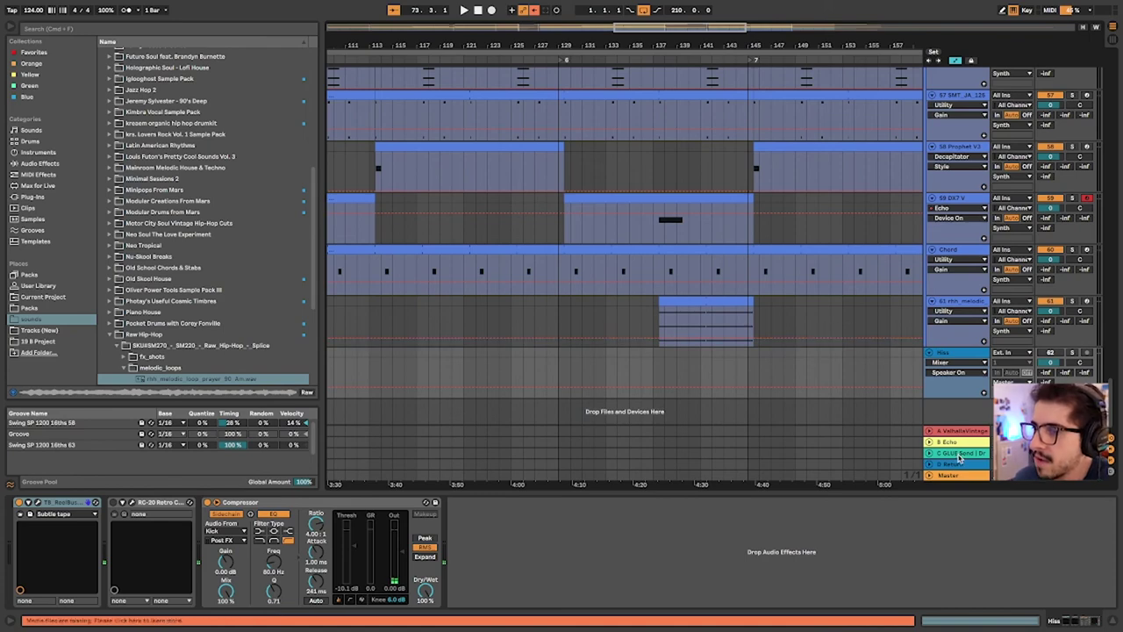
click(959, 455)
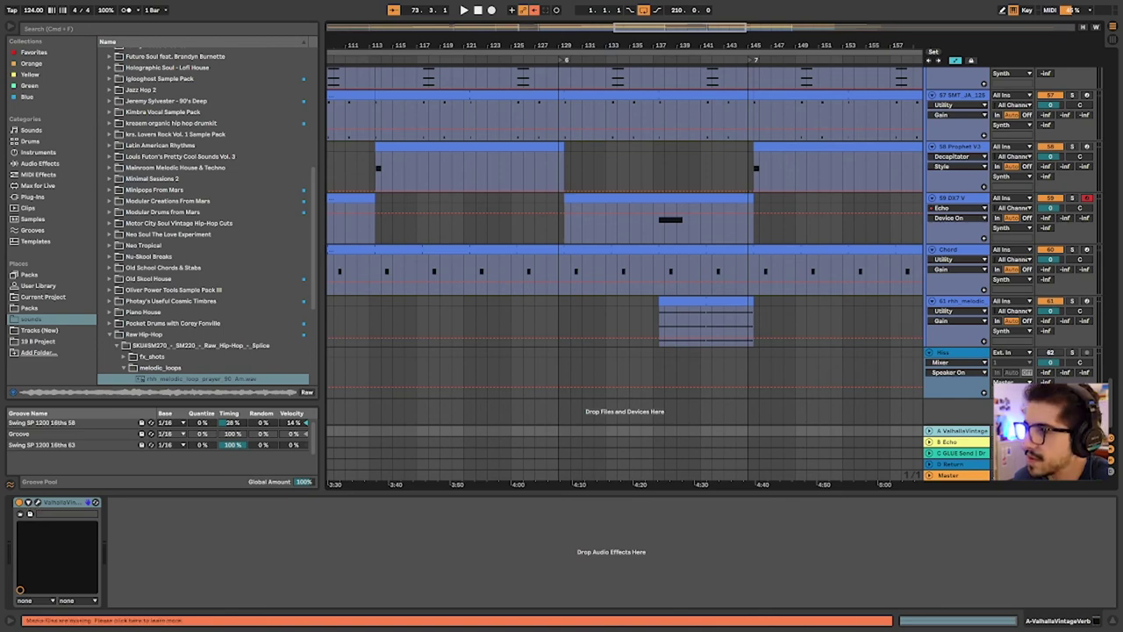
click(40, 507)
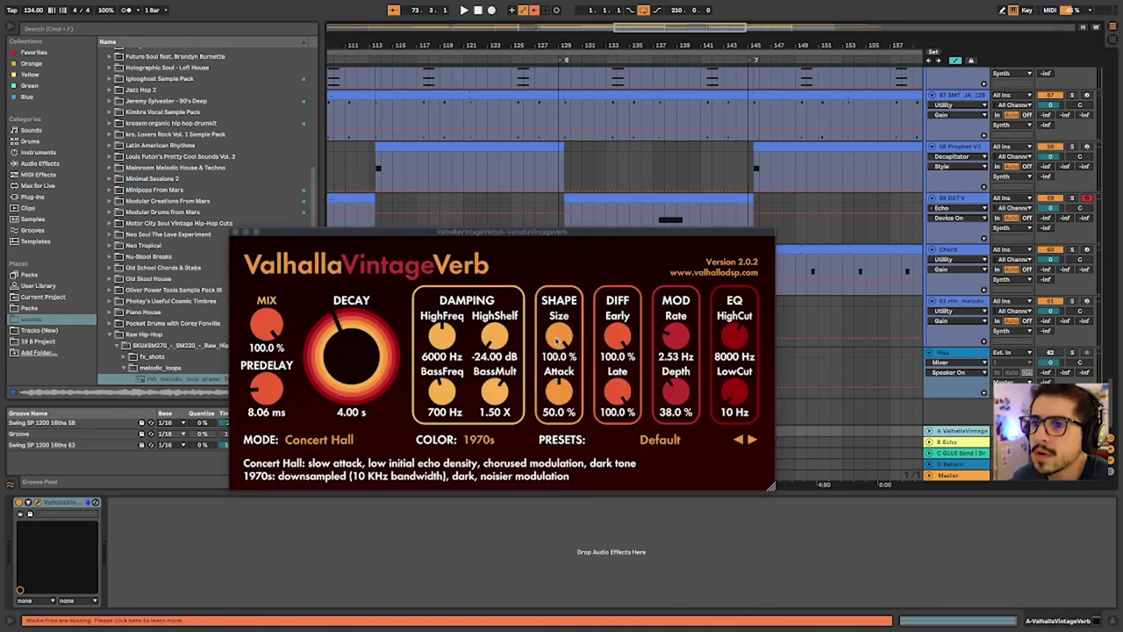
click(244, 234)
click(955, 442)
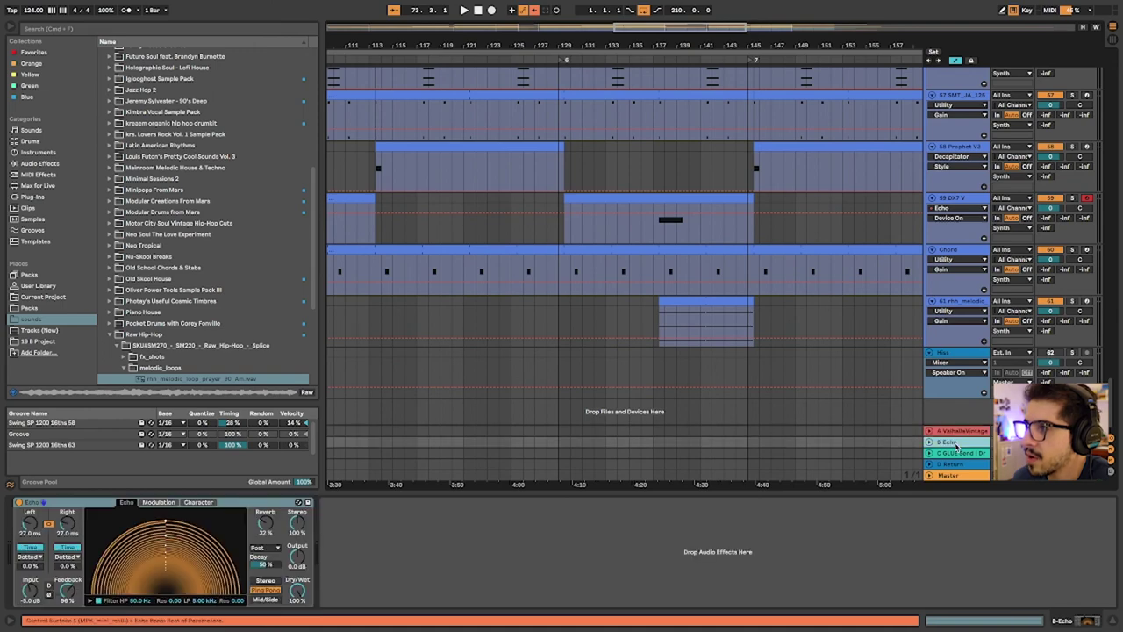
Select the GLUE Send return to review its compressors and check the Perc group's send level to it
click(957, 453)
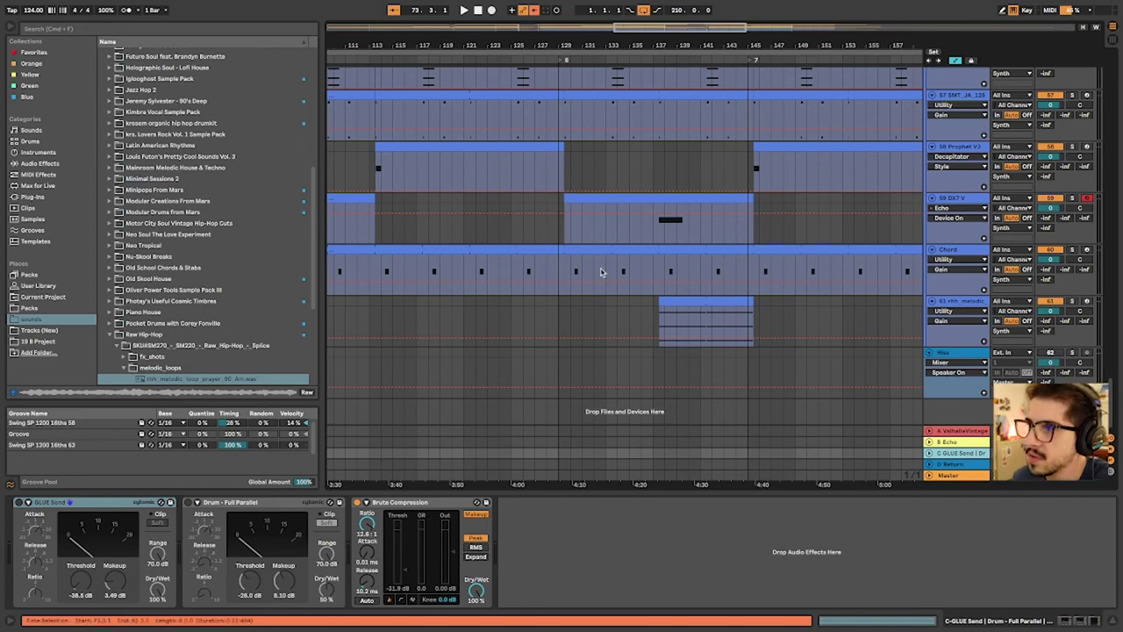
scroll(601, 273, up, 15)
scroll(601, 273, up, 15)
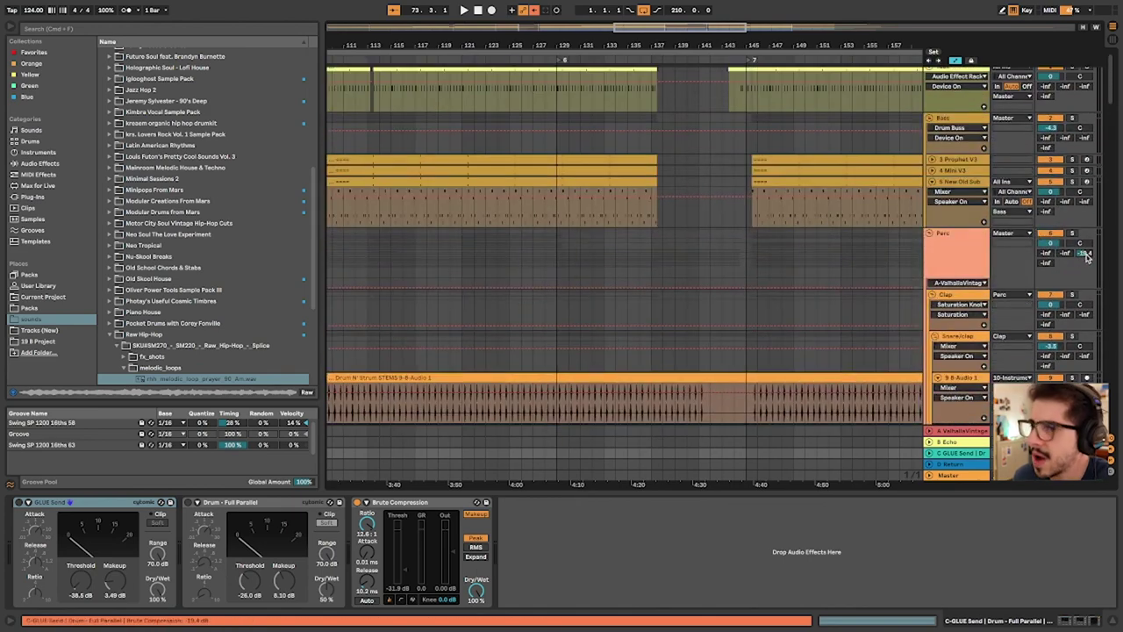
scroll(764, 300, down, 20)
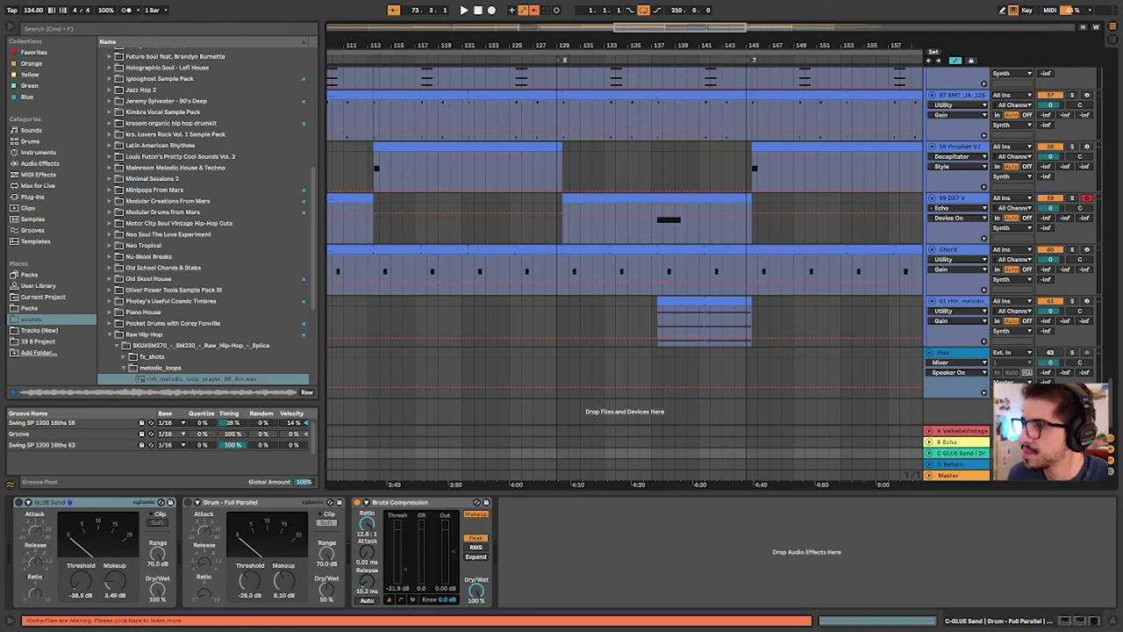
Play the full mix from the rhh_melodic clip at bar 73 and select the Chord clip at bar 81
key(space)
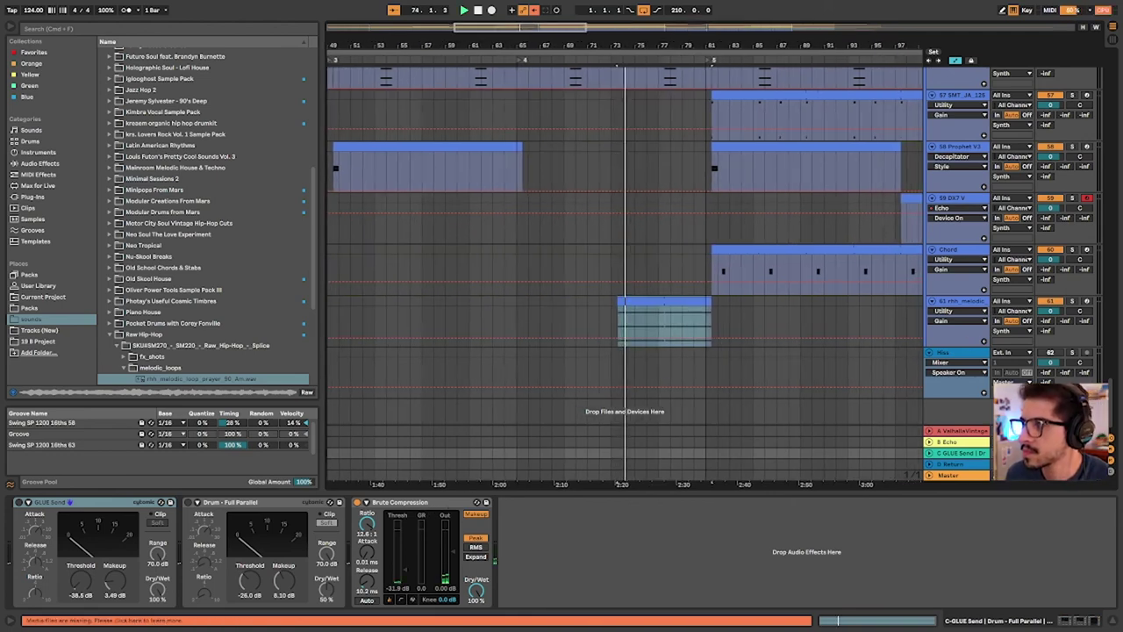
click(849, 275)
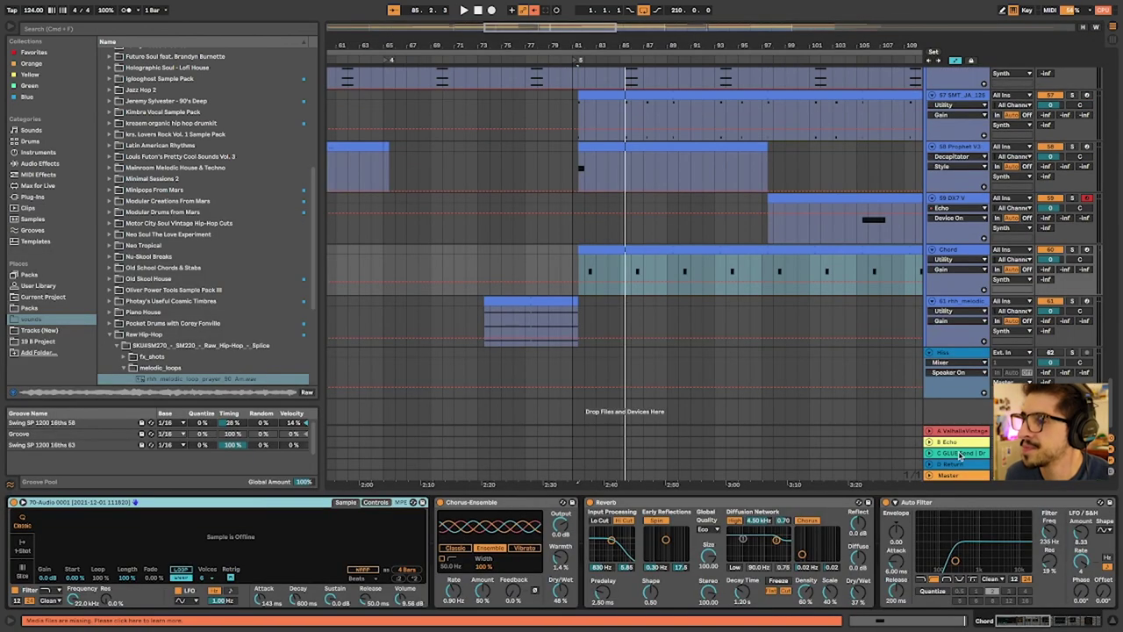
Select the Master track and inspect the SSLComp preset list and the L3 Multimaximizer settings
click(955, 476)
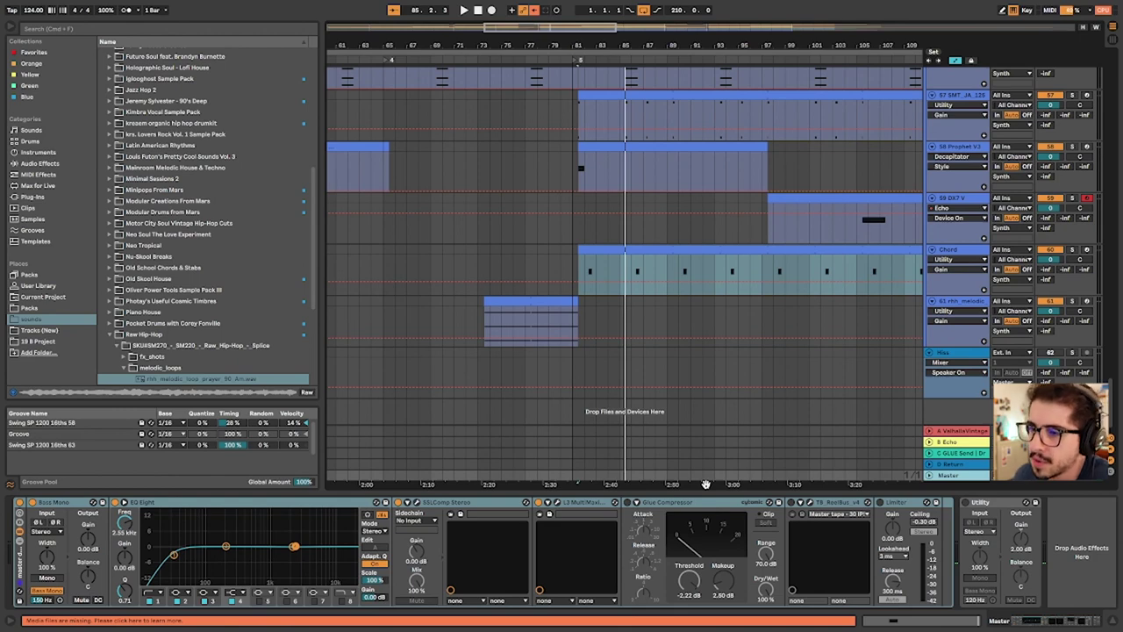
click(418, 508)
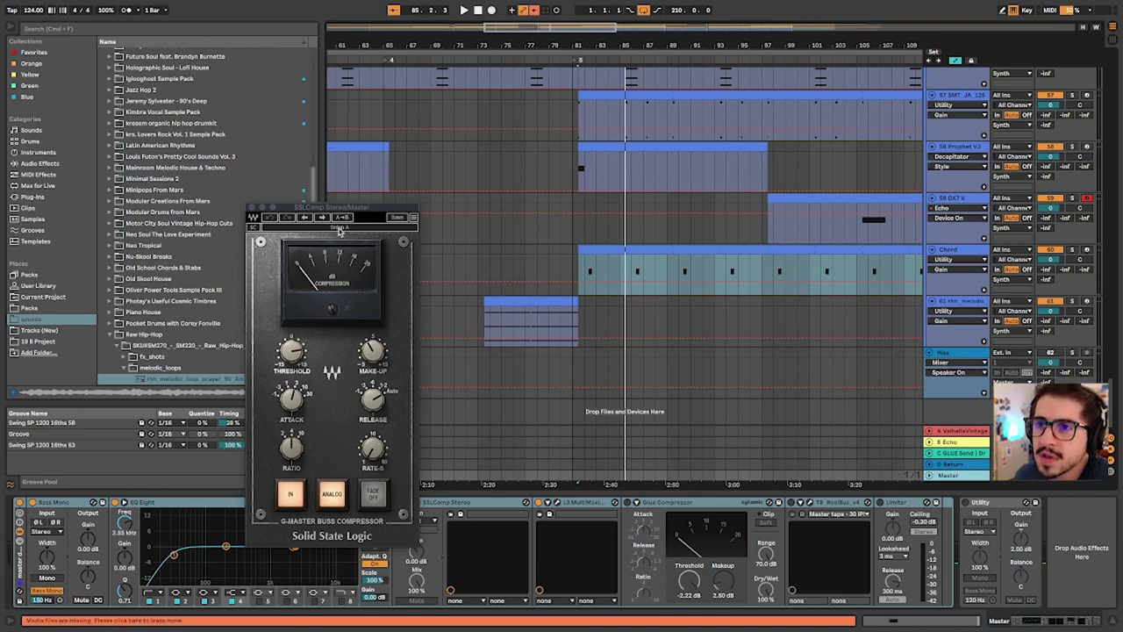
click(338, 228)
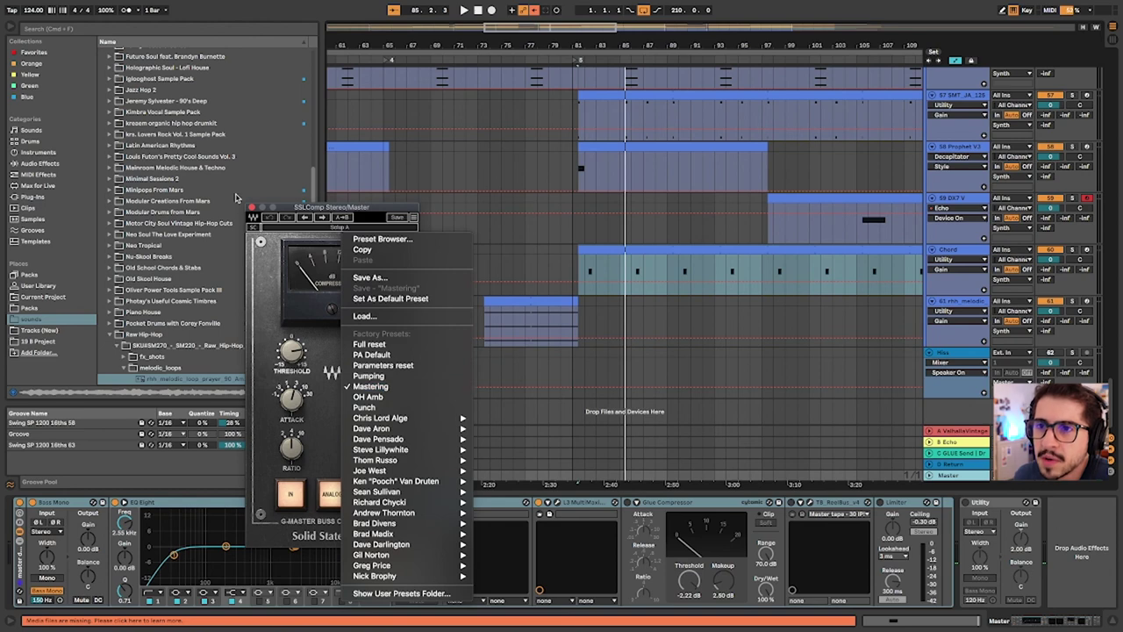
click(252, 207)
click(252, 208)
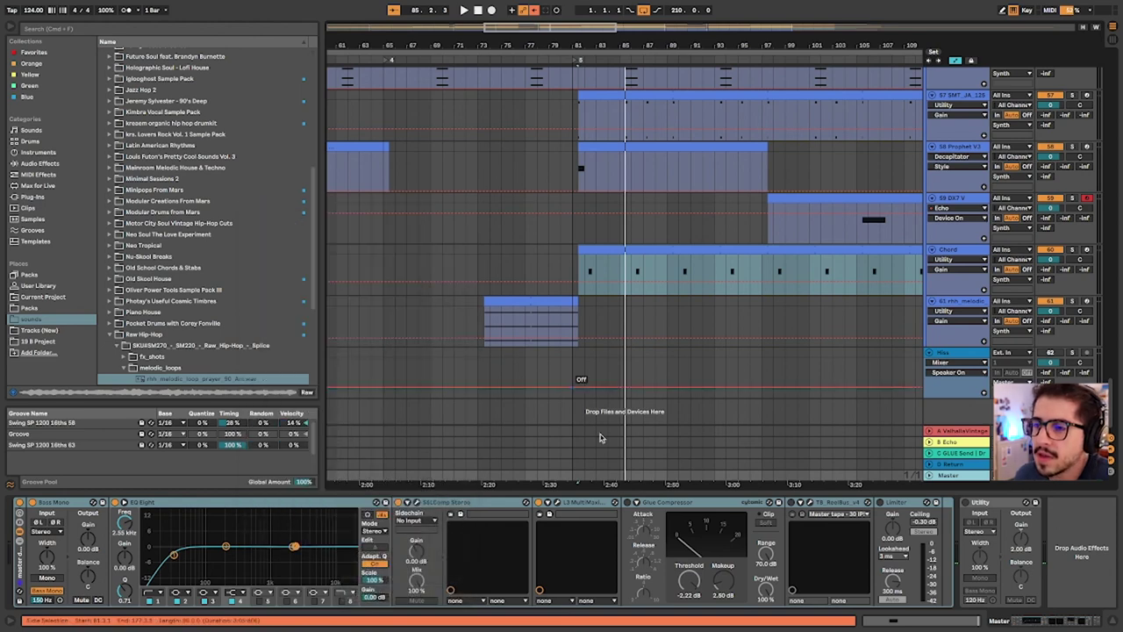
click(557, 505)
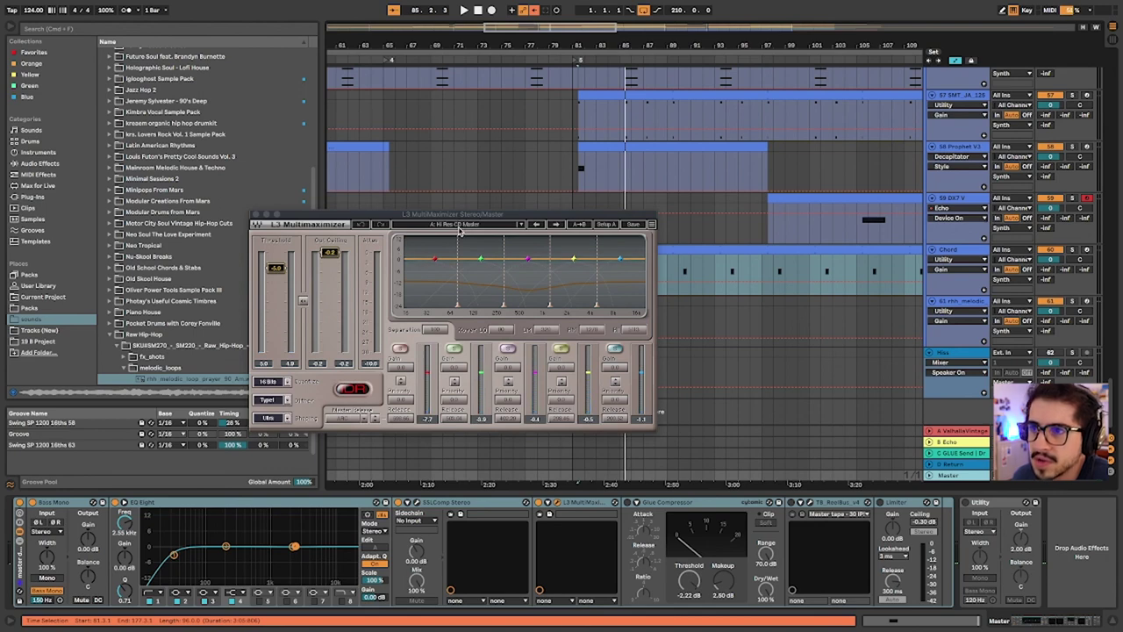
click(255, 214)
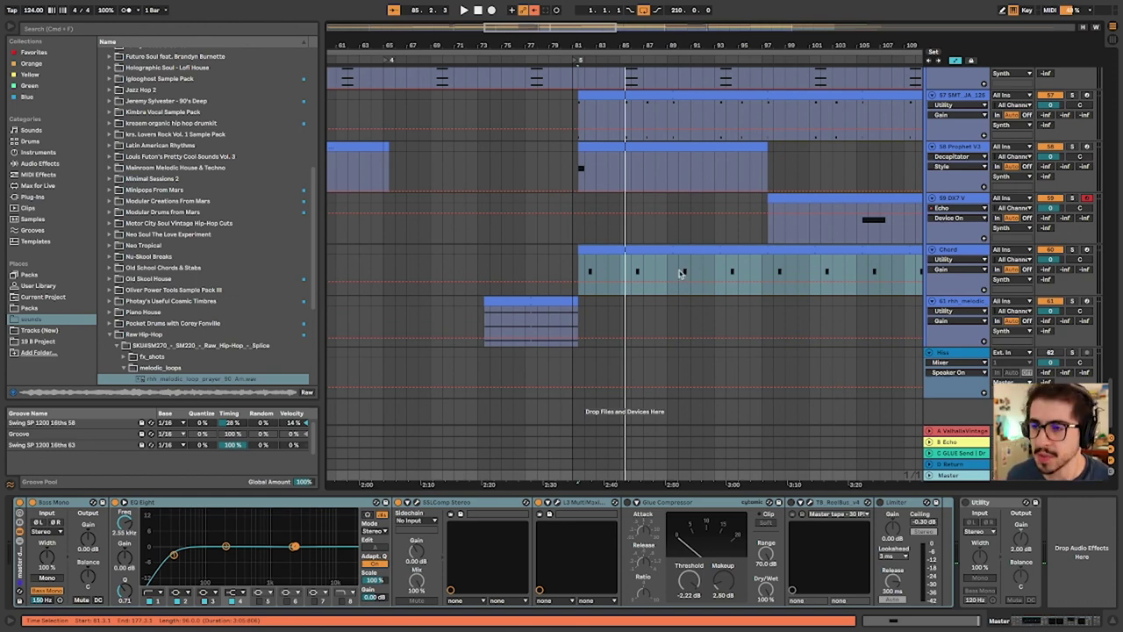
Review the whole arrangement from the synth tracks up to the Kick and Bass tracks and back to the synth group
scroll(680, 273, down, 10)
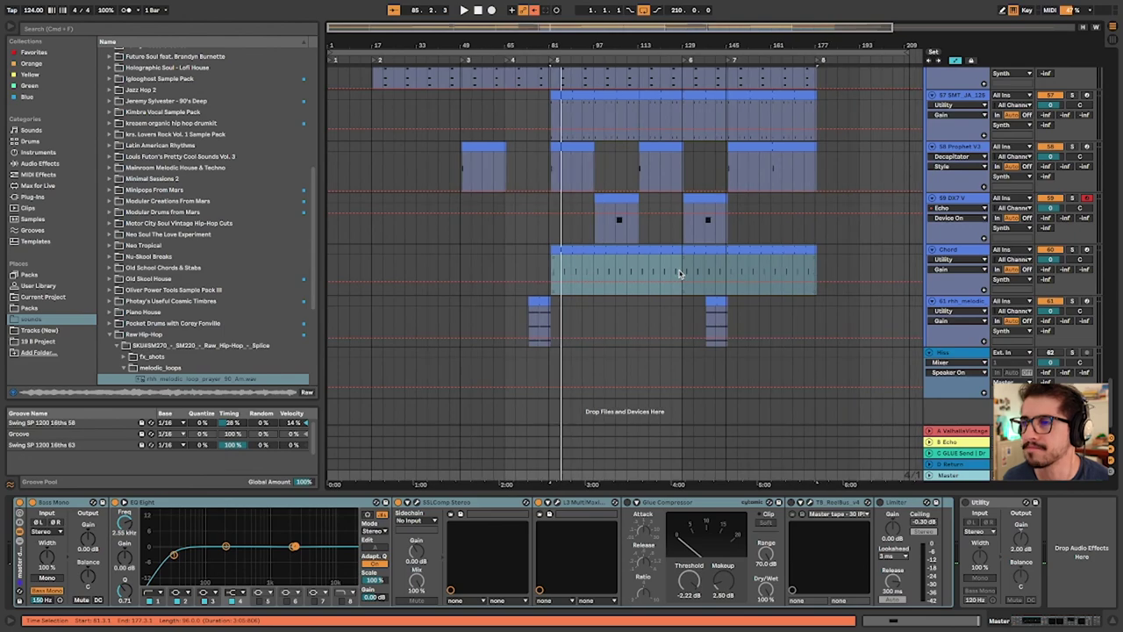
scroll(680, 273, down, 2)
scroll(632, 276, up, 8)
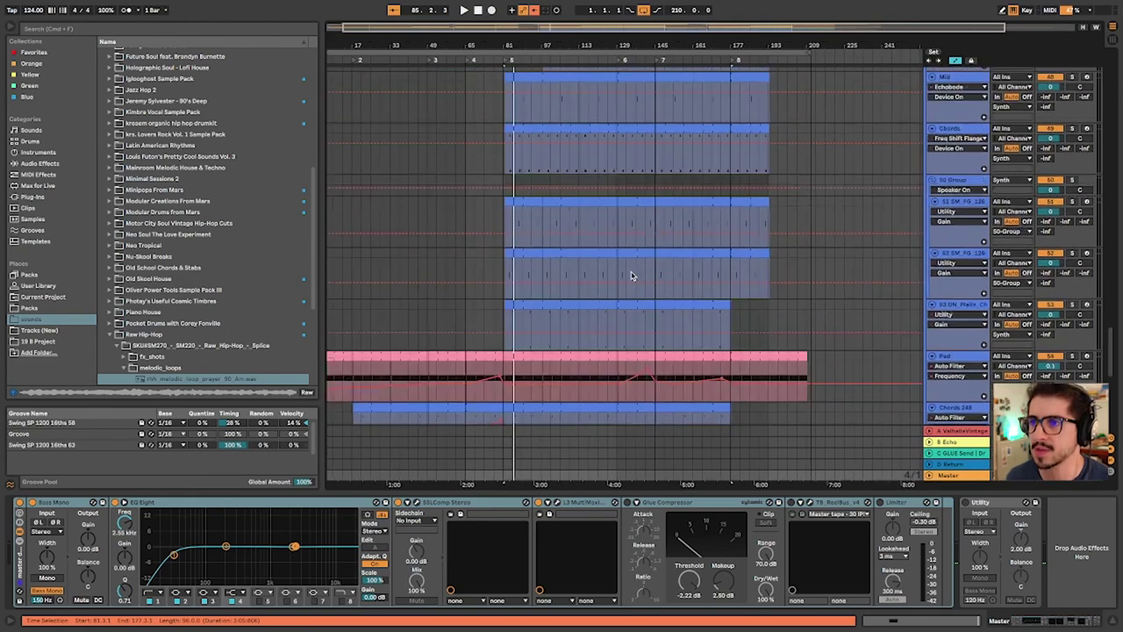
scroll(632, 277, up, 10)
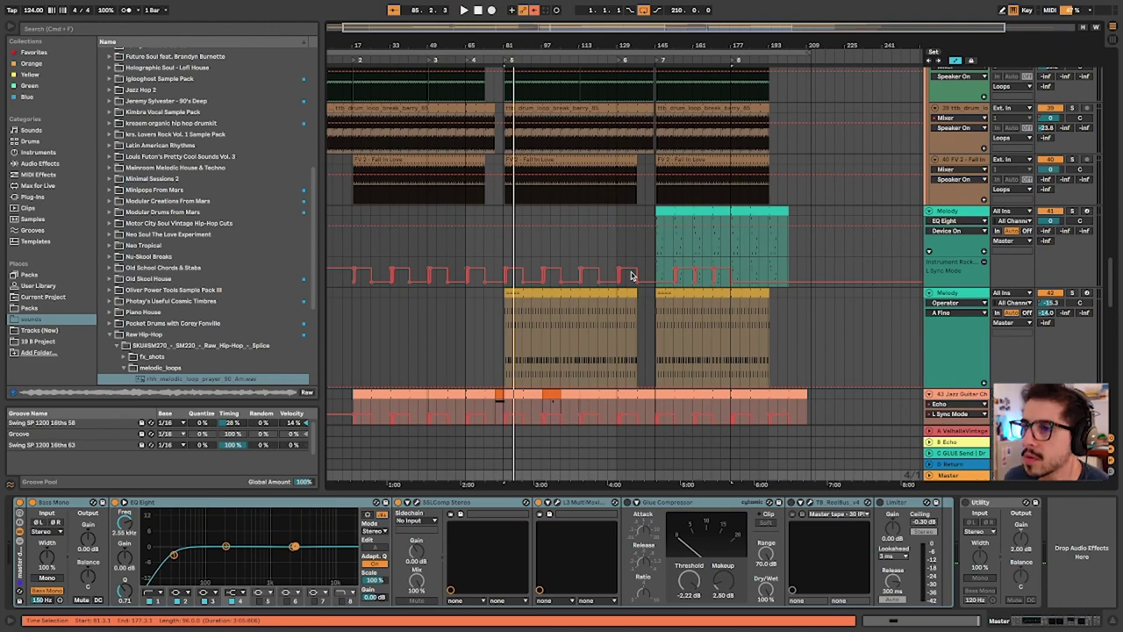
scroll(631, 275, up, 10)
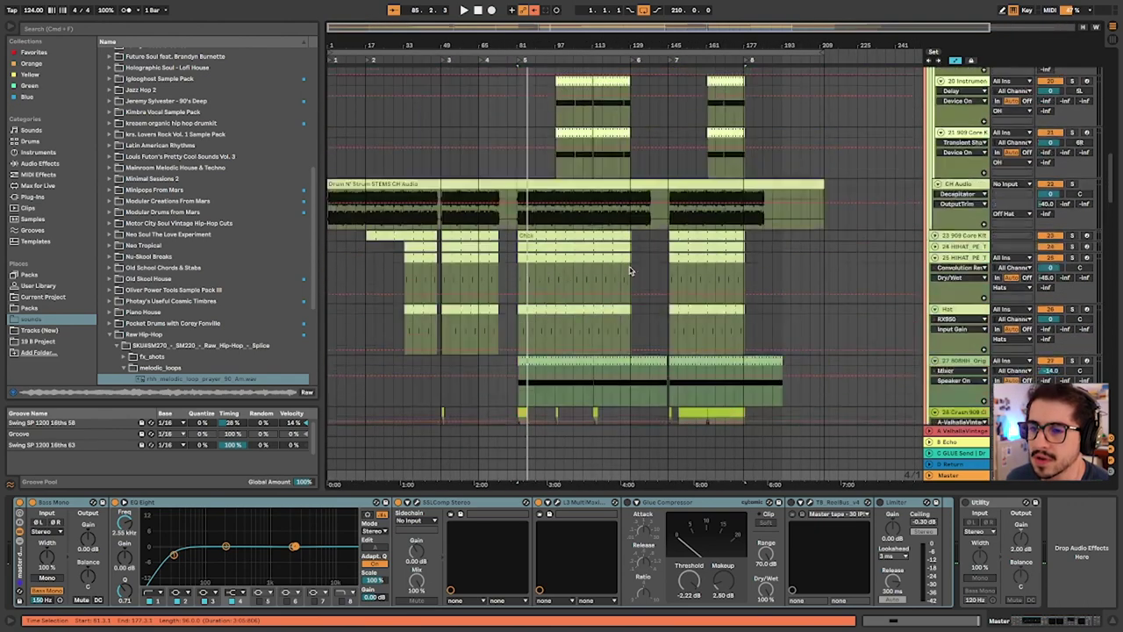
scroll(630, 271, up, 8)
scroll(630, 272, up, 8)
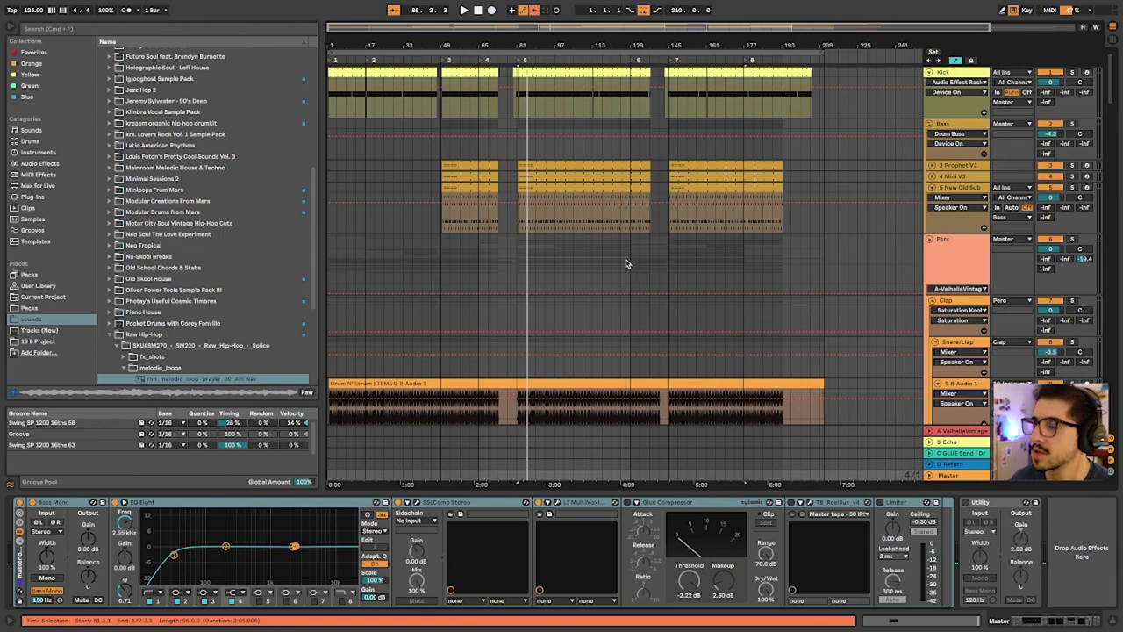
scroll(626, 263, down, 15)
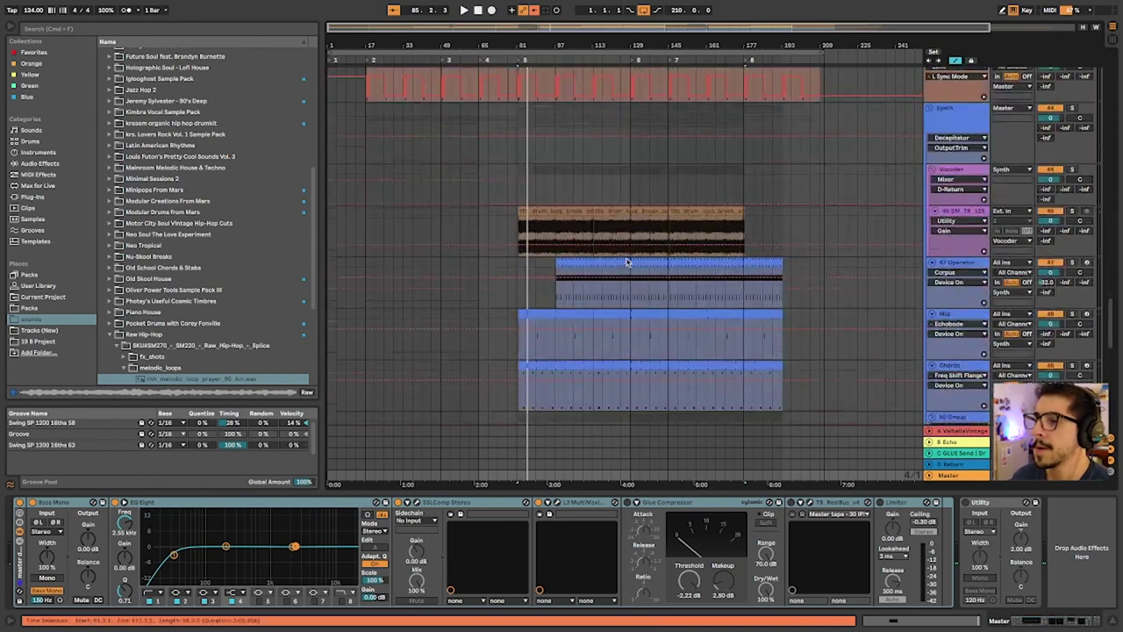
scroll(626, 262, down, 1)
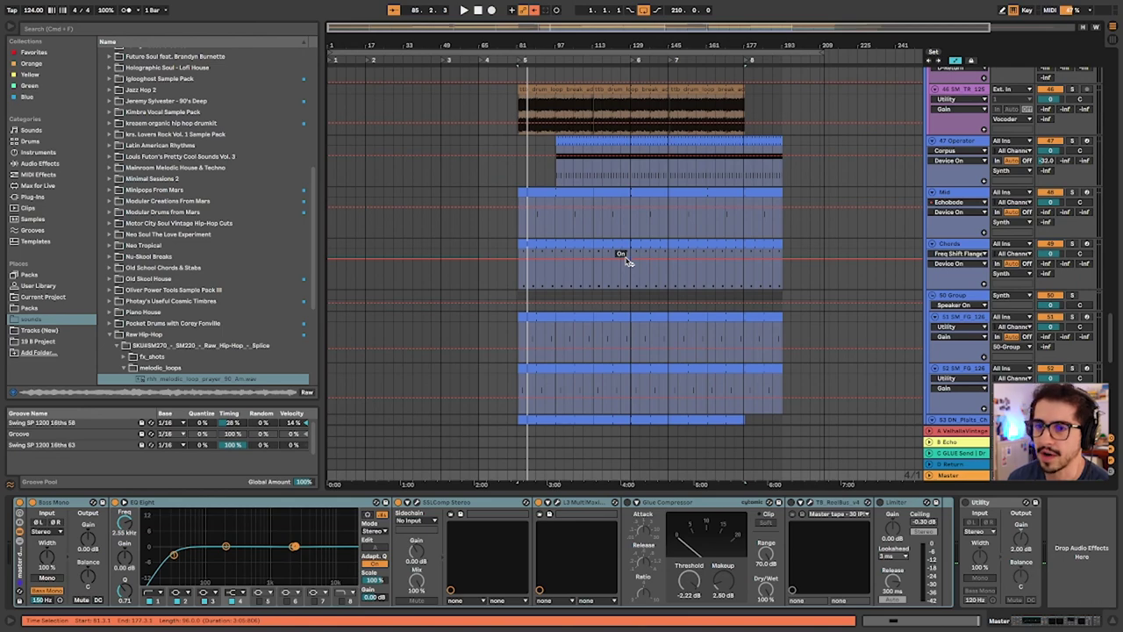
scroll(627, 262, down, 8)
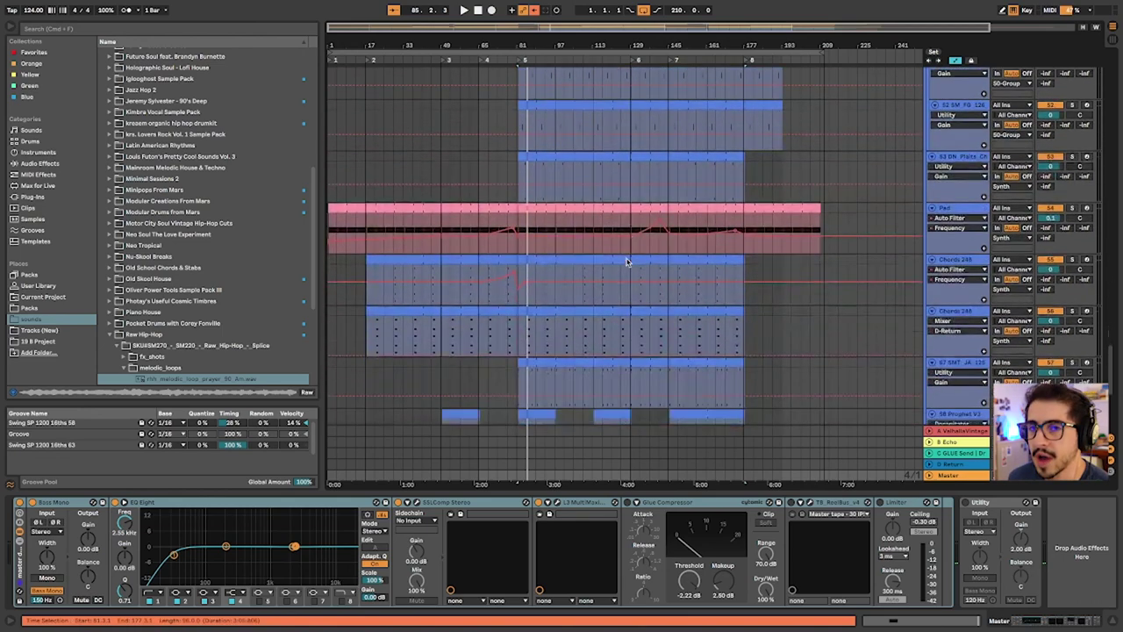